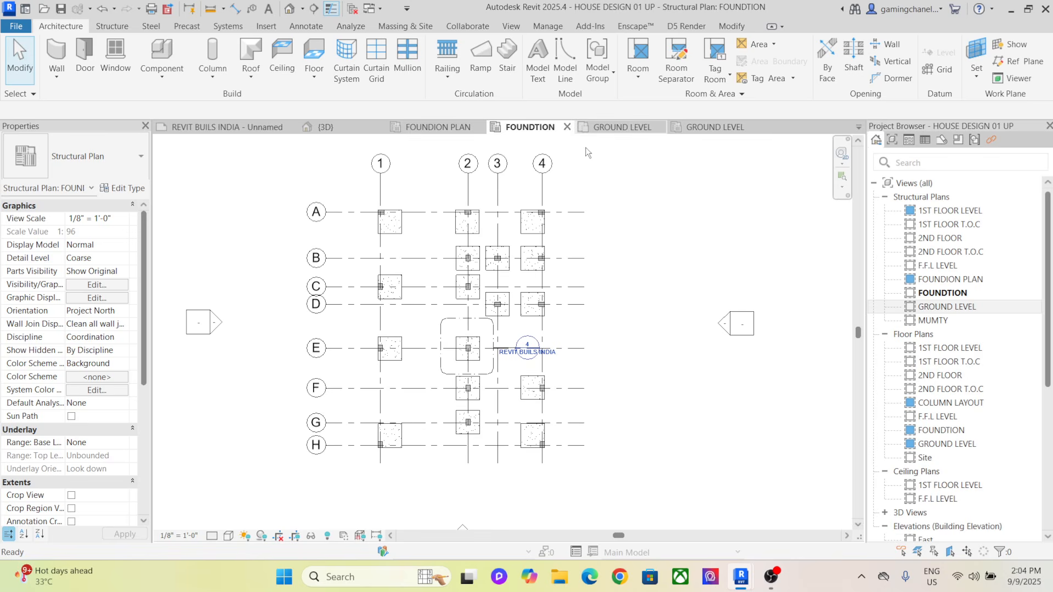
Examine the rooms, columns, walls and staircase on the GROUND LEVEL floor plan of the house design
left_click(622, 127)
scroll(385, 241, "up", 5)
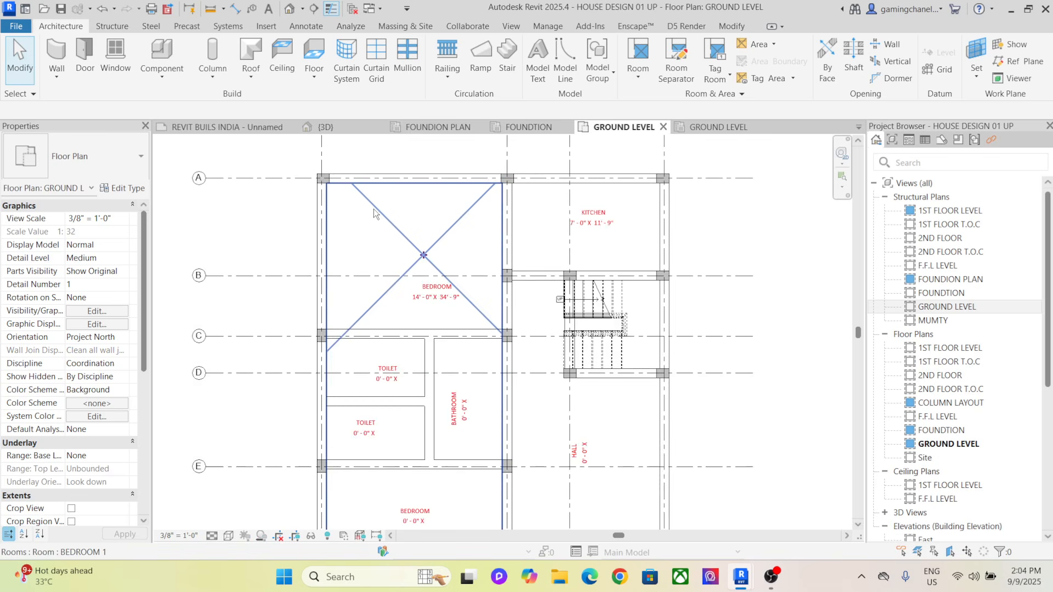
scroll(309, 177, "up", 1)
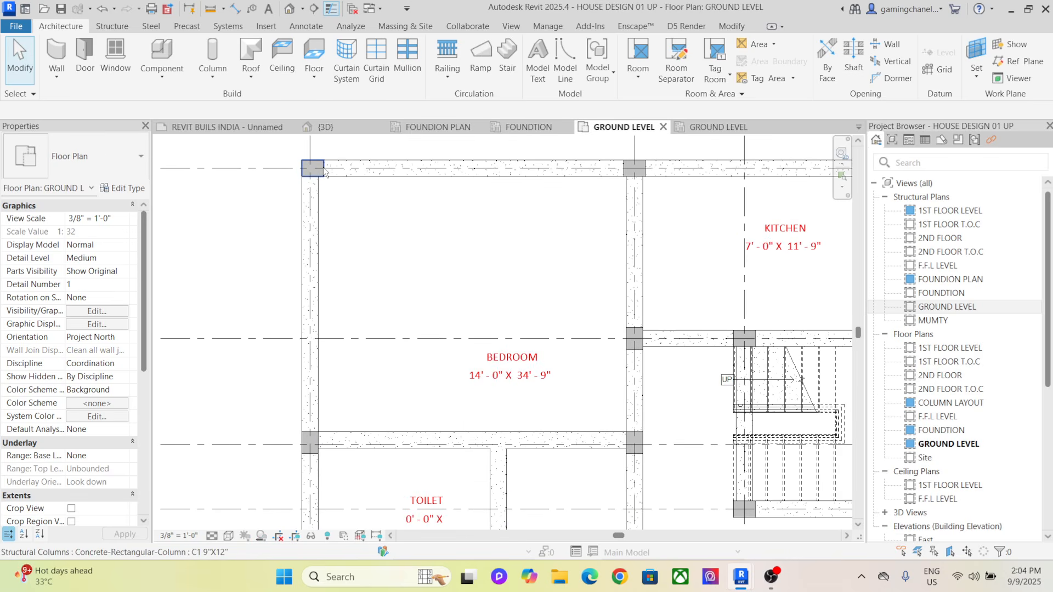
scroll(318, 171, "down", 4)
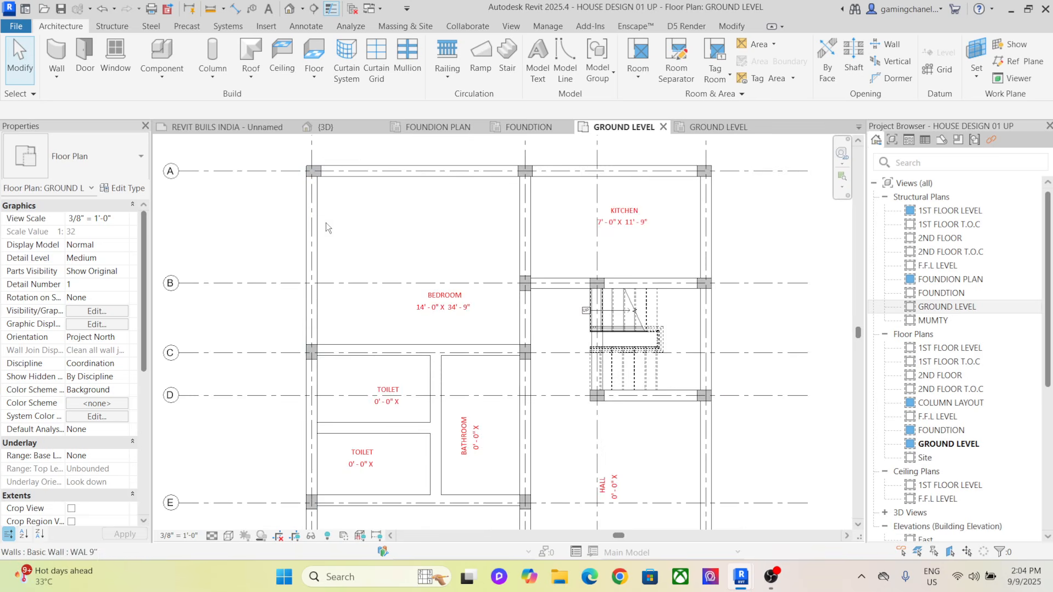
middle_click_drag(368, 334, 406, 256)
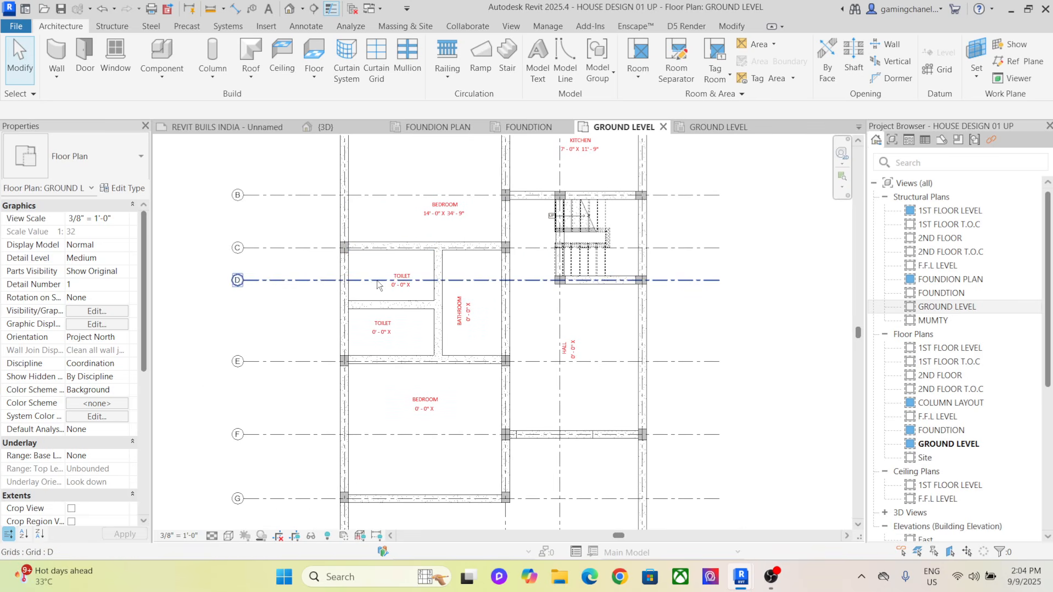
middle_click_drag(388, 394, 371, 344)
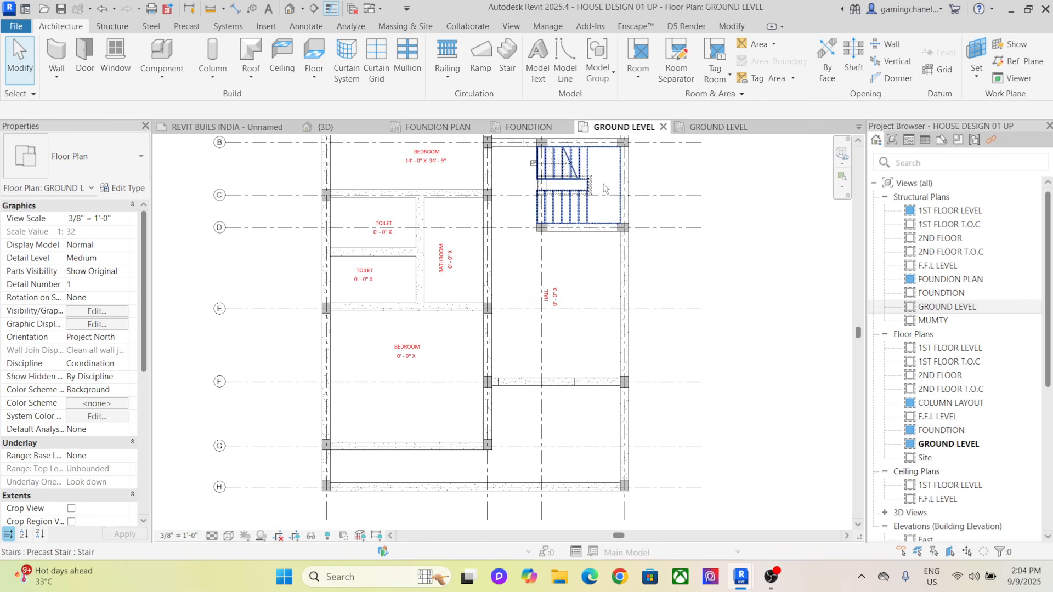
scroll(609, 258, "down", 4)
middle_click_drag(606, 265, 538, 296)
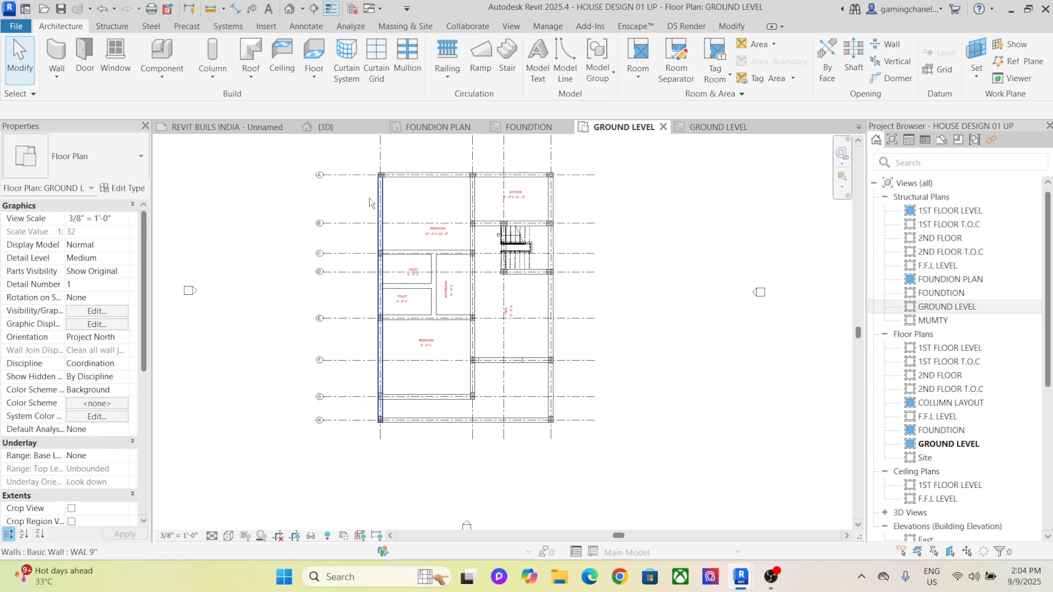
Review the plan views laid out on the REVIT BUILS INDIA sheet
left_click(245, 127)
scroll(449, 231, "down", 2)
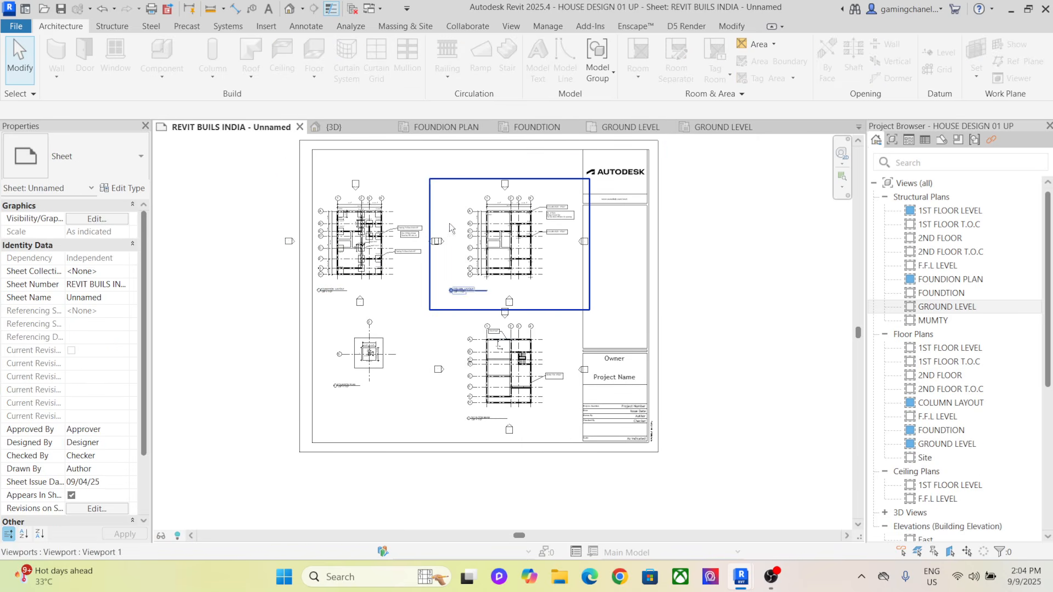
middle_click_drag(468, 237, 461, 263)
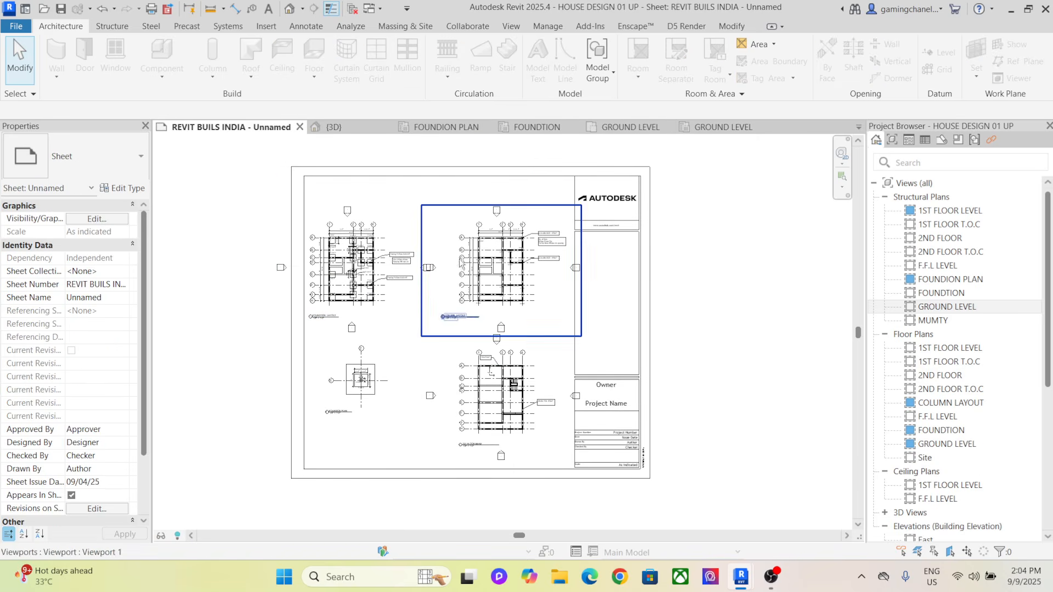
scroll(706, 266, "up", 2)
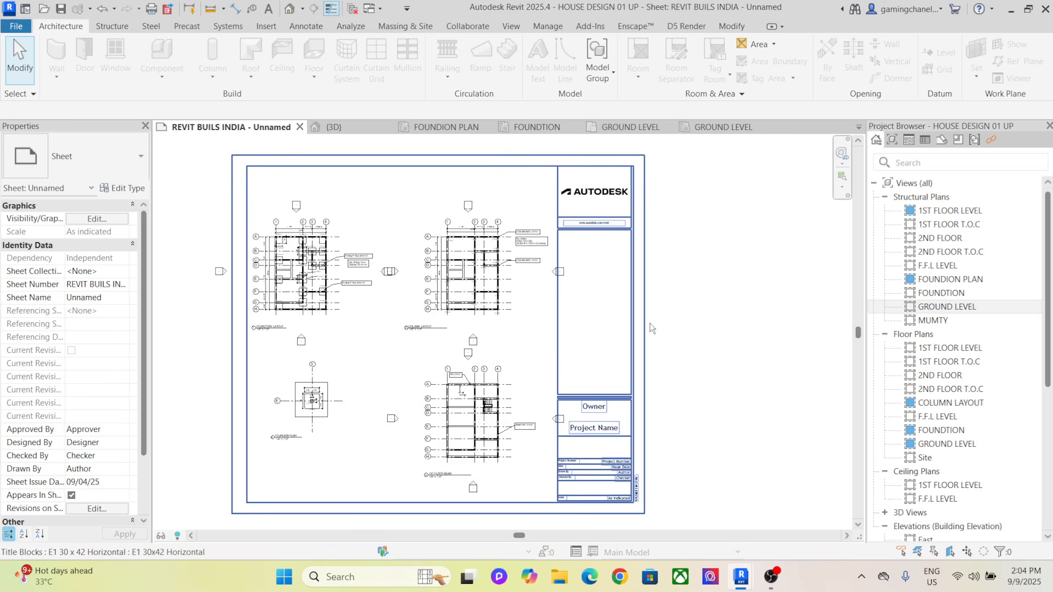
scroll(650, 323, "up", 1)
middle_click_drag(660, 323, 714, 308)
scroll(703, 295, "down", 2)
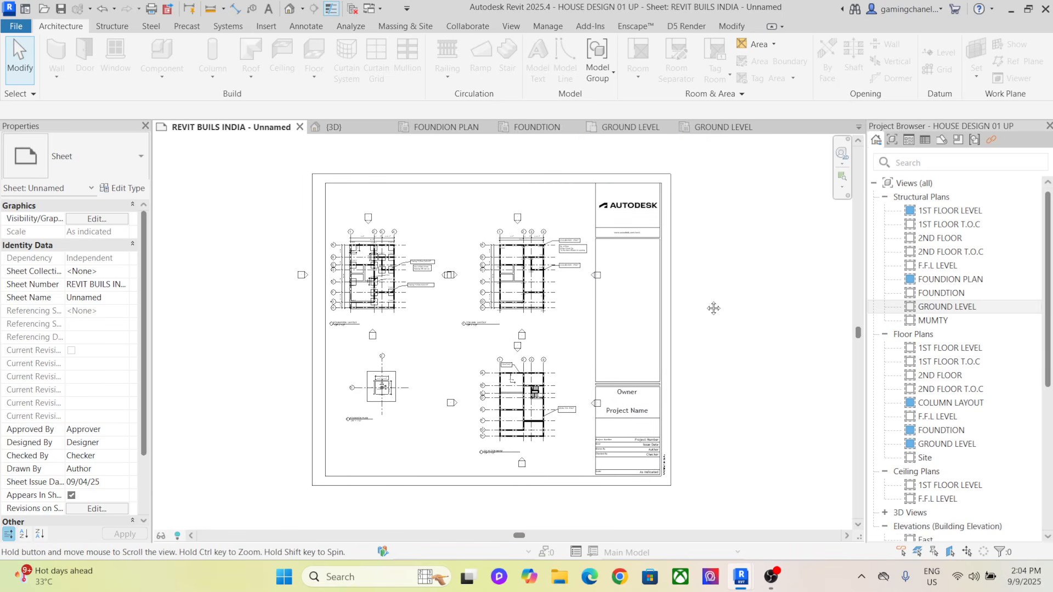
Create a new project from the DefaultMetric 2 template
left_click(25, 9)
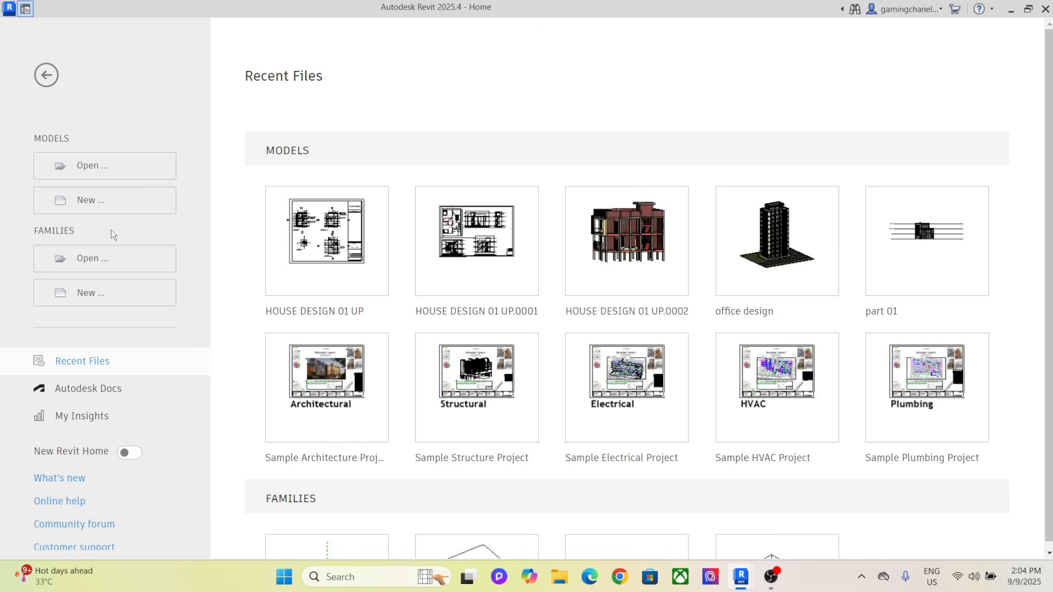
left_click(110, 201)
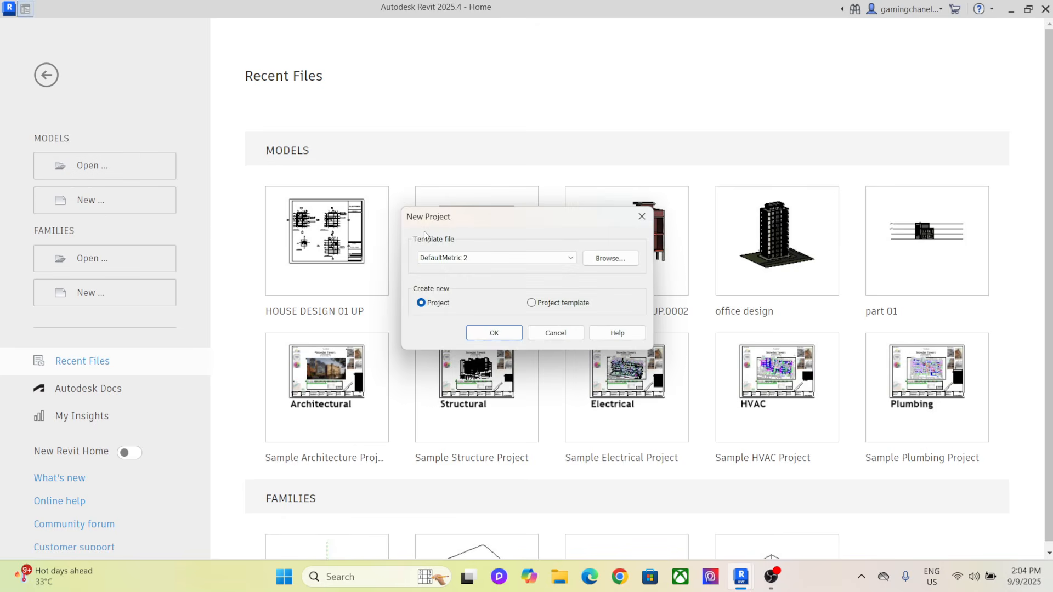
left_click(569, 259)
left_click(545, 284)
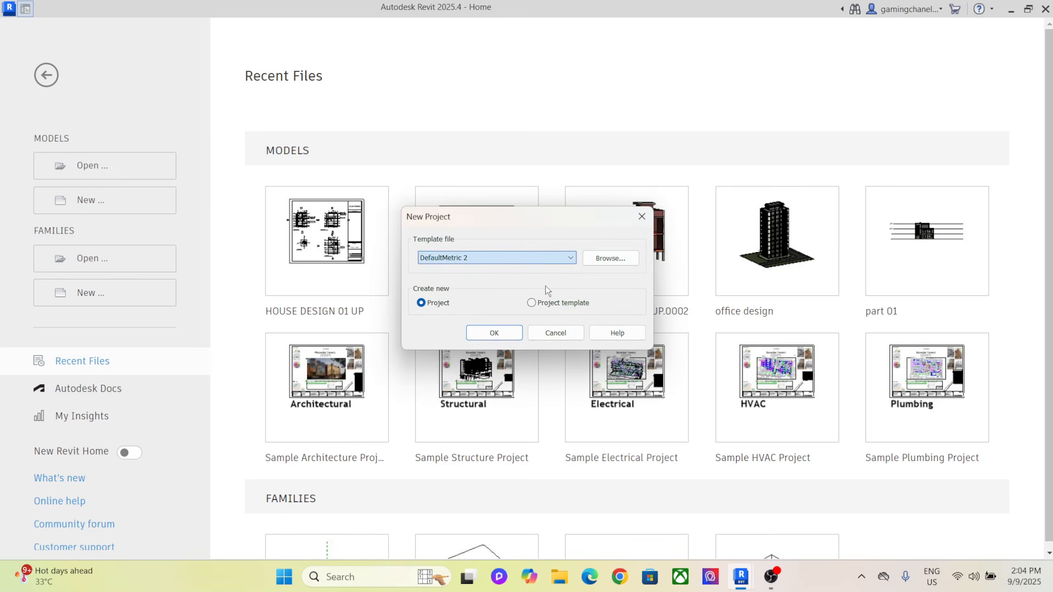
left_click(482, 333)
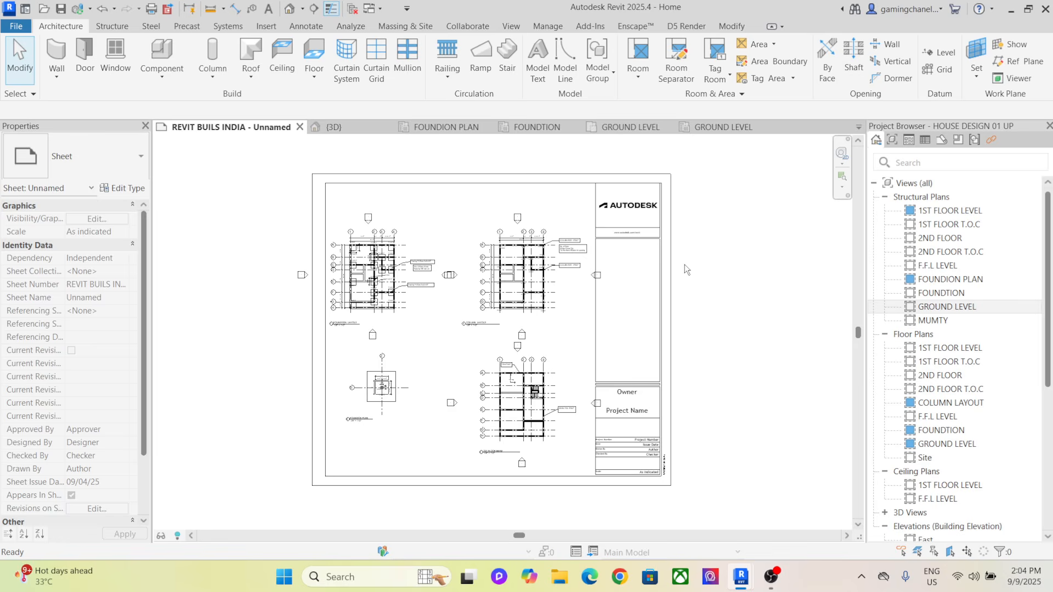
middle_click_drag(652, 292, 634, 299)
Close all open views of HOUSE DESIGN 01 UP without saving its changes, keeping only the new project's Level 1 plan open
left_click(753, 126)
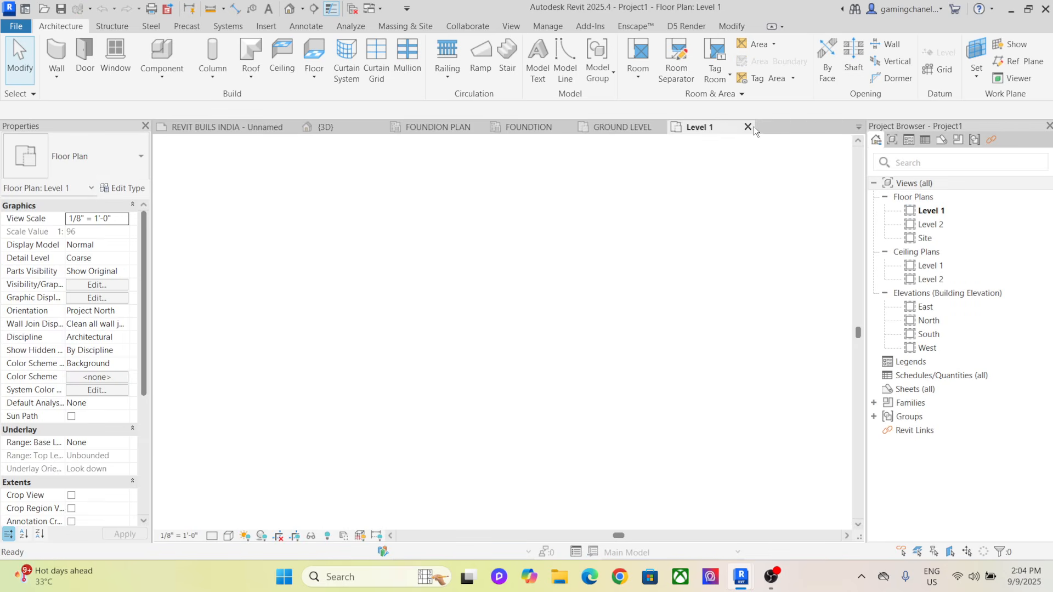
left_click(660, 127)
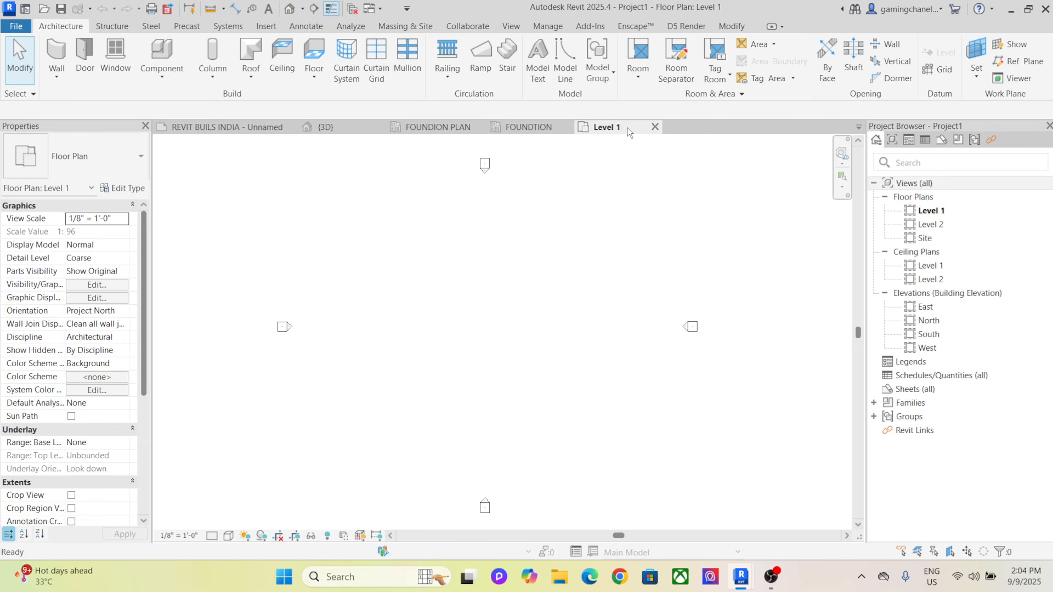
left_click(567, 127)
left_click(474, 127)
left_click(379, 127)
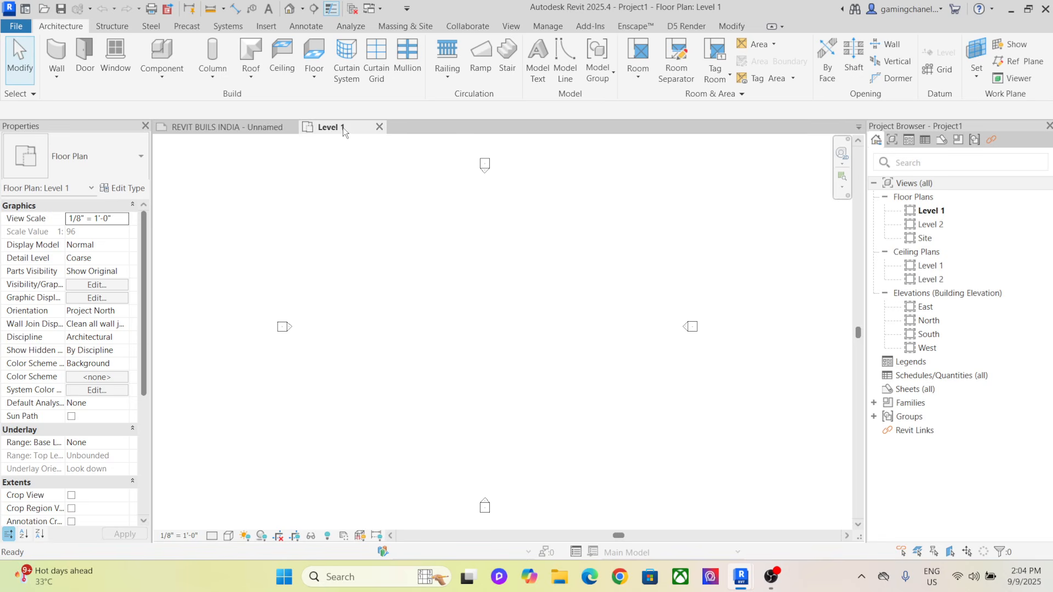
left_click(291, 126)
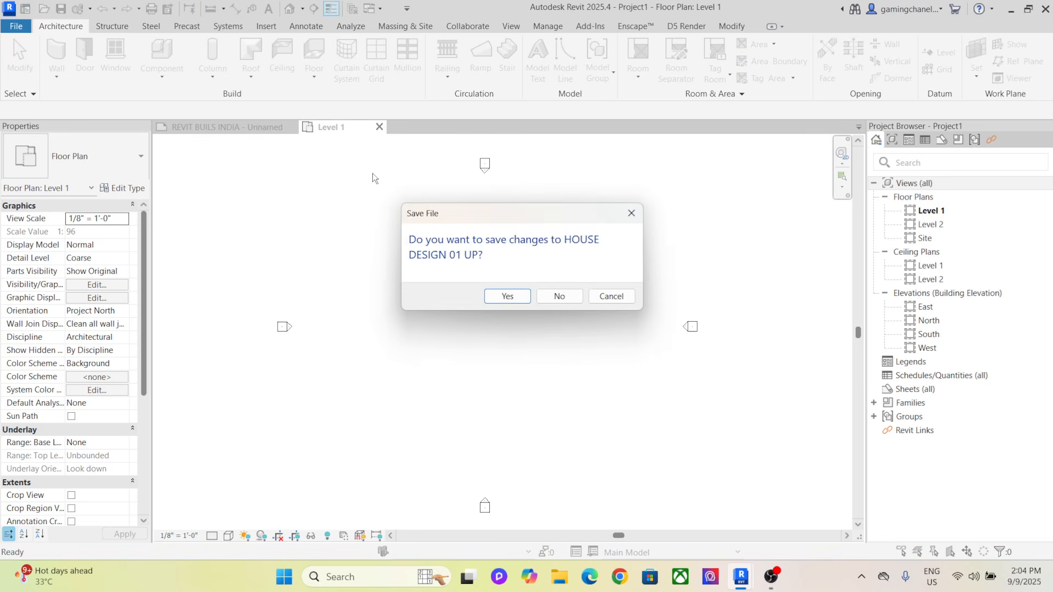
left_click(556, 296)
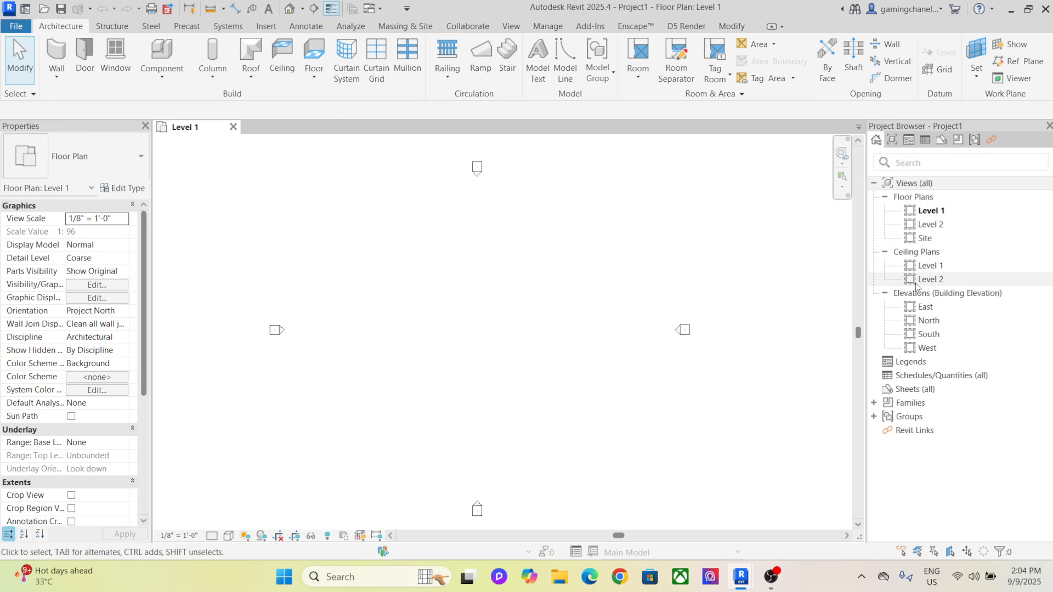
In the East elevation, rename Level 1 to F.G.L and rename its corresponding views too
double_click(925, 307)
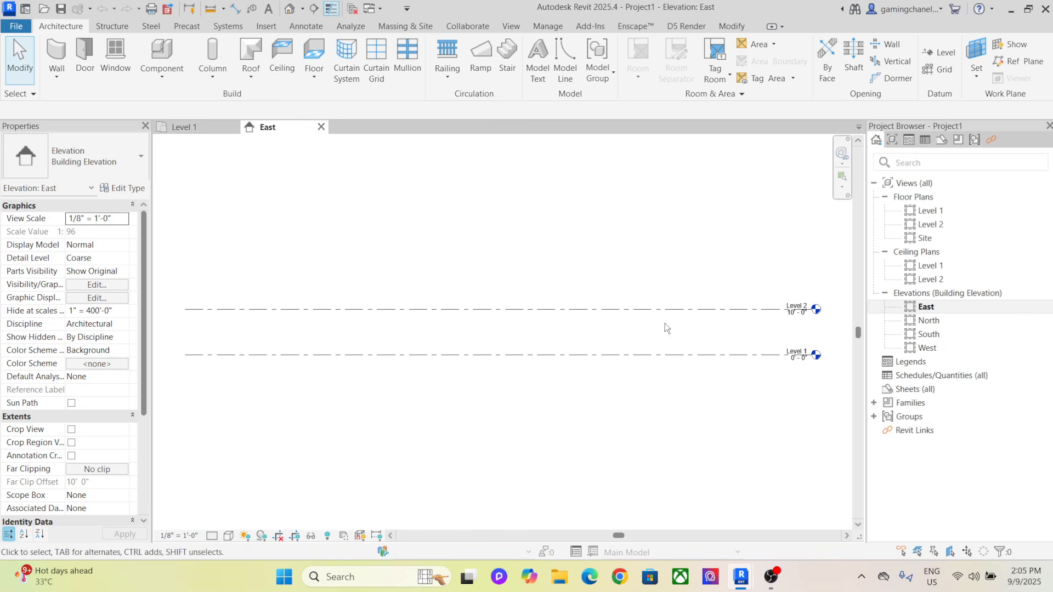
scroll(721, 327, "up", 2)
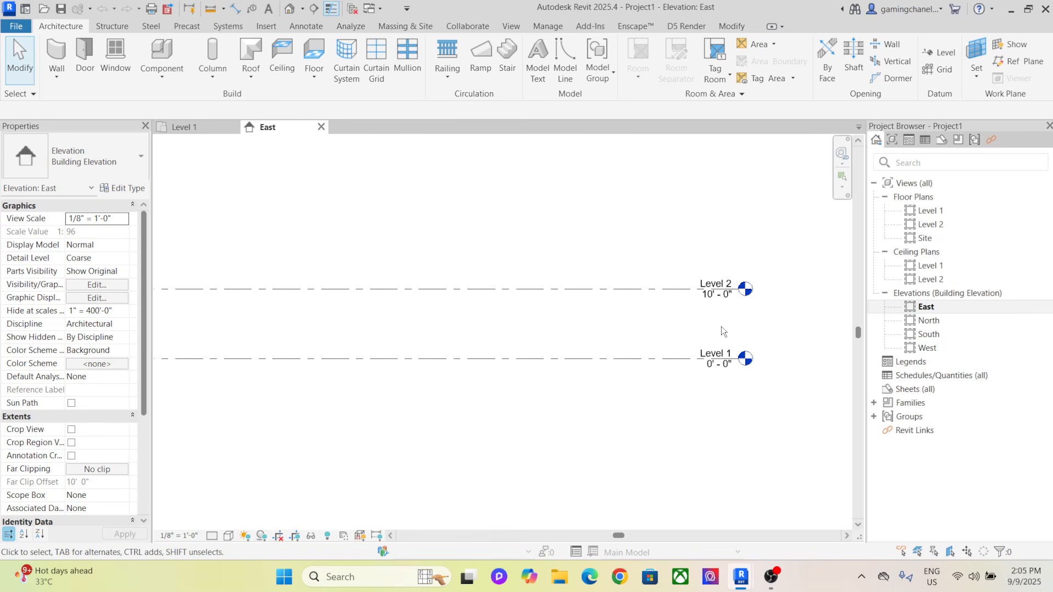
middle_click_drag(738, 332, 699, 327)
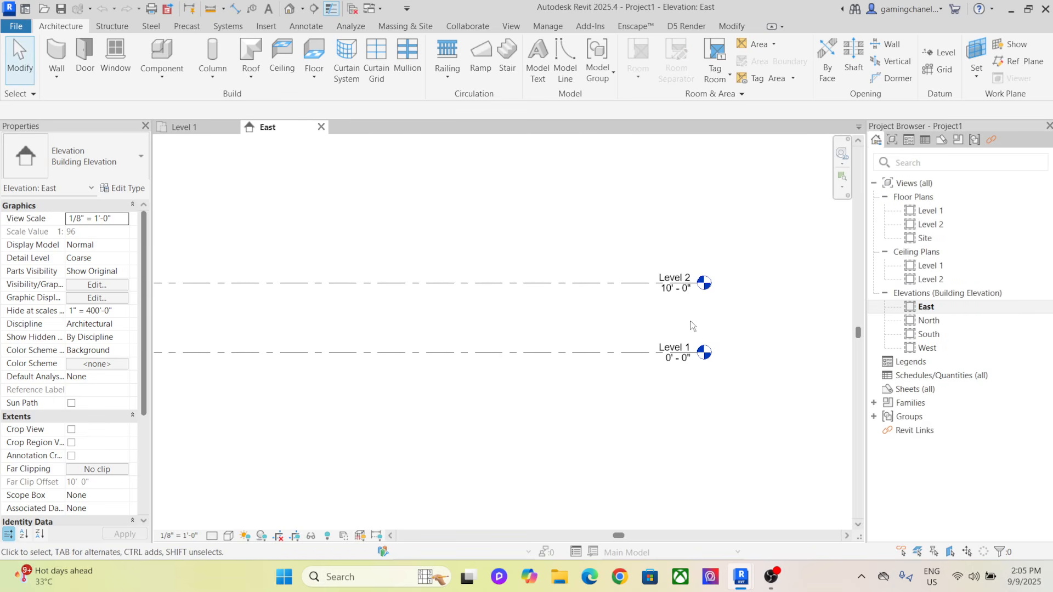
scroll(674, 315, "up", 1)
left_click(676, 349)
left_click(677, 349)
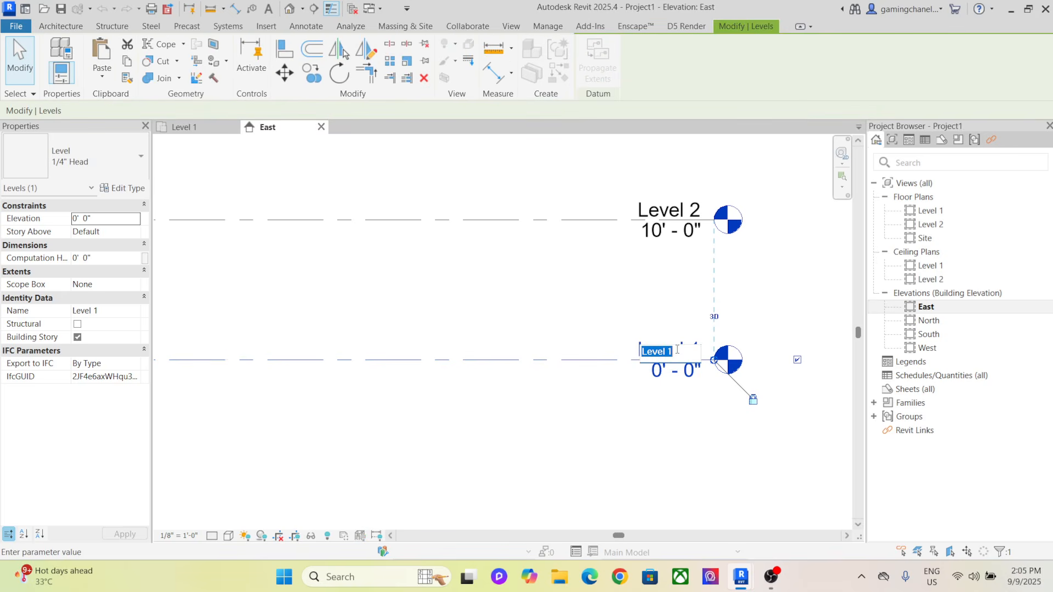
key("BackSpace")
key("BackSpace")
left_click(603, 317)
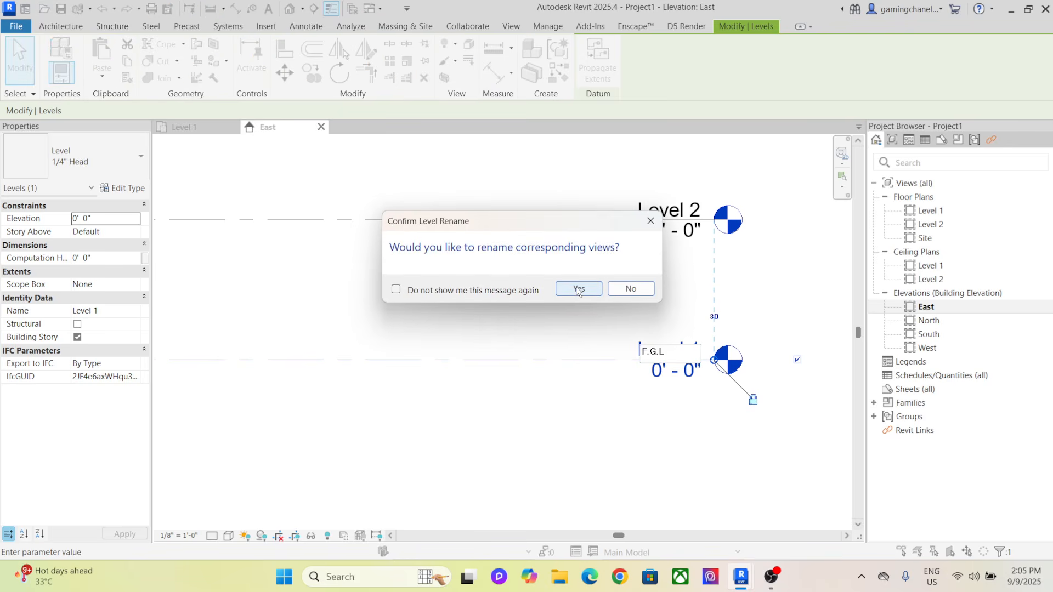
left_click(587, 290)
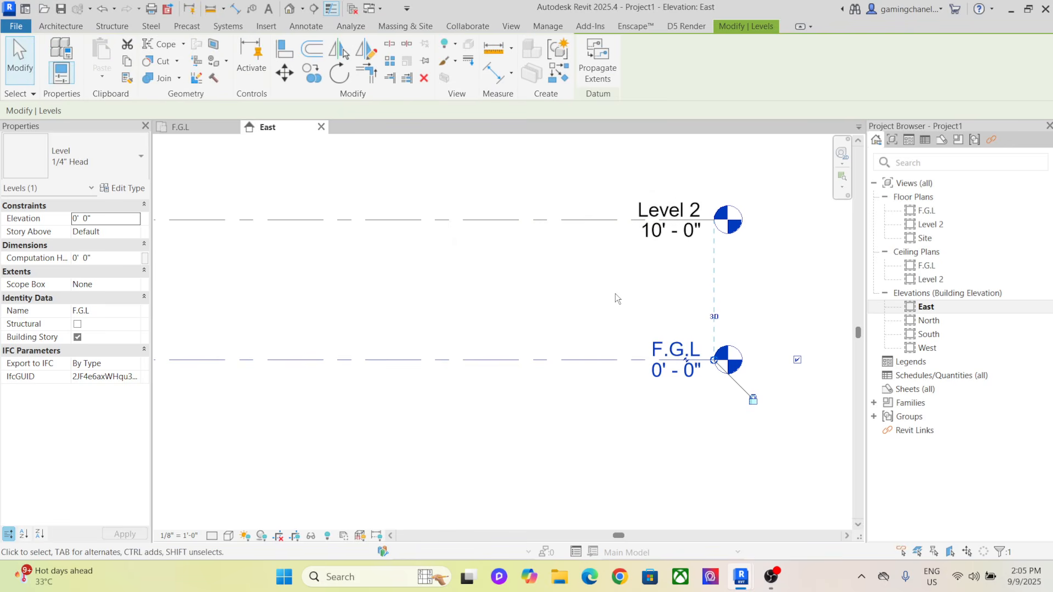
Rename Level 2 to 1ST FLOOR, including its corresponding views
left_click(674, 209)
left_click(673, 209)
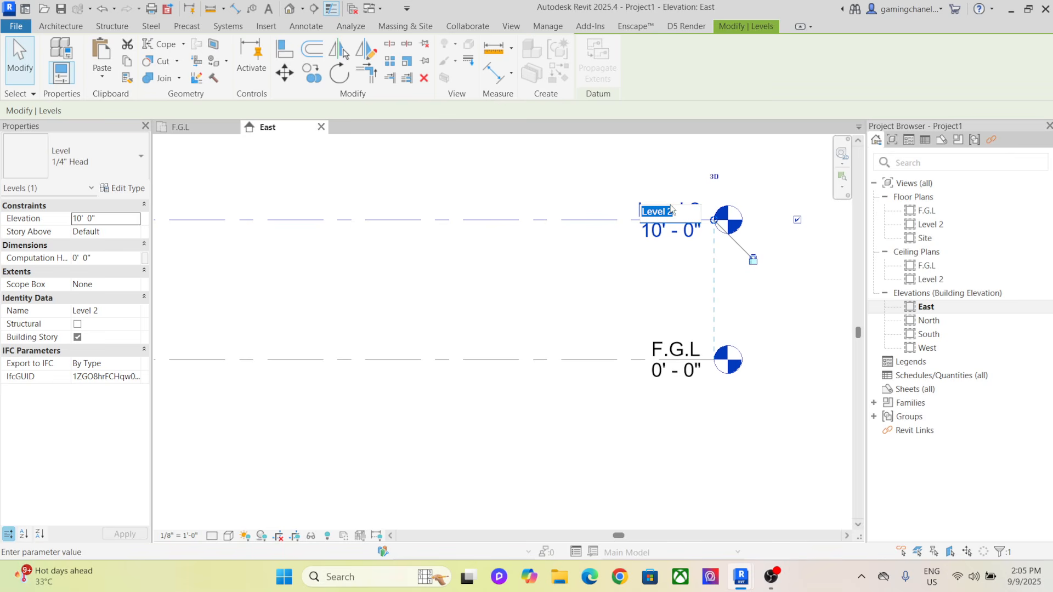
key("BackSpace")
type("1ST FLOOR")
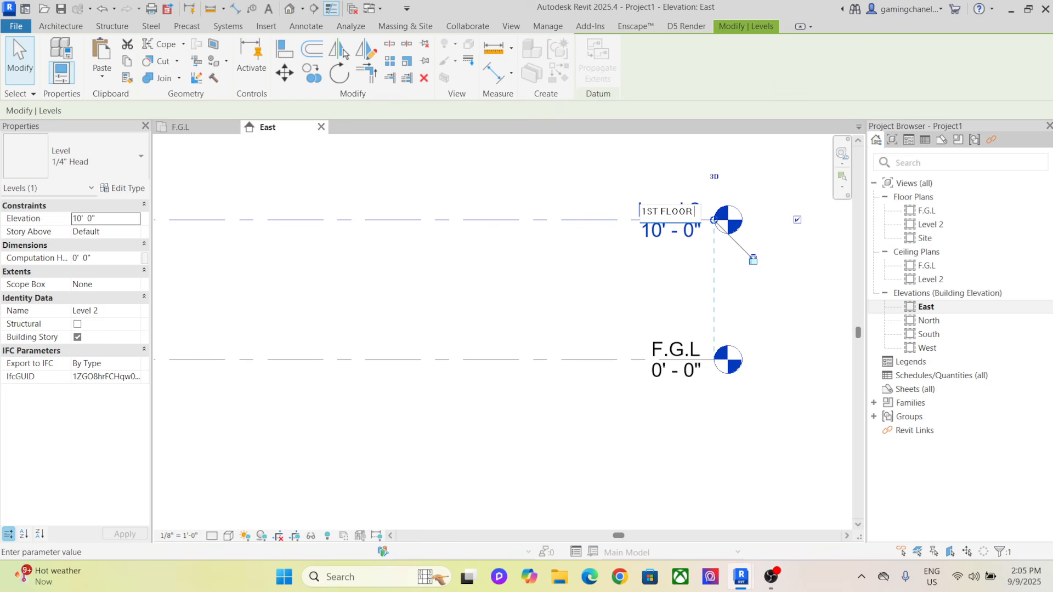
left_click(577, 189)
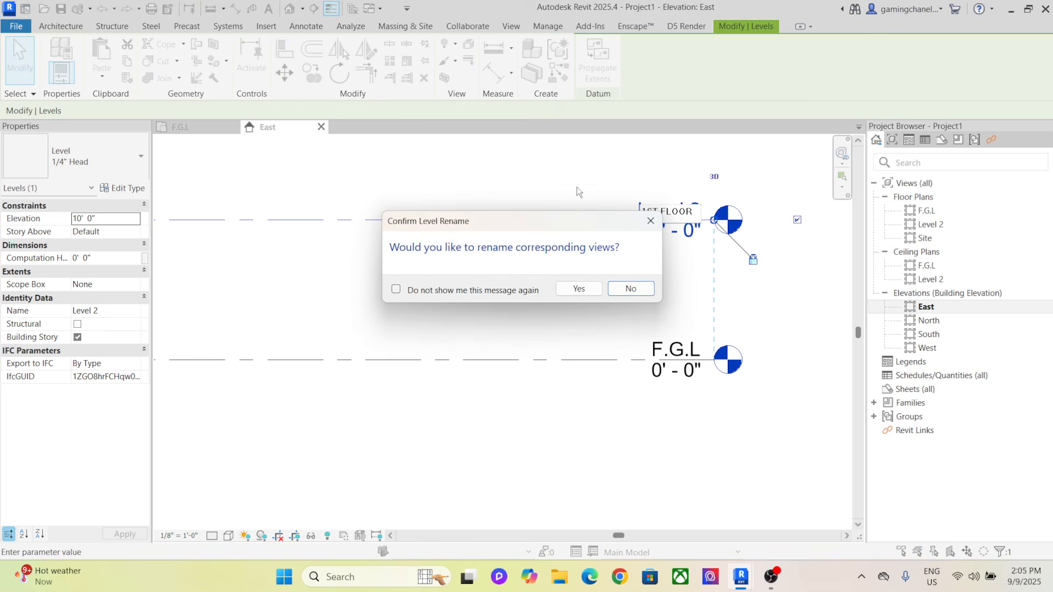
left_click(576, 287)
left_click(606, 288)
scroll(605, 288, "down", 4)
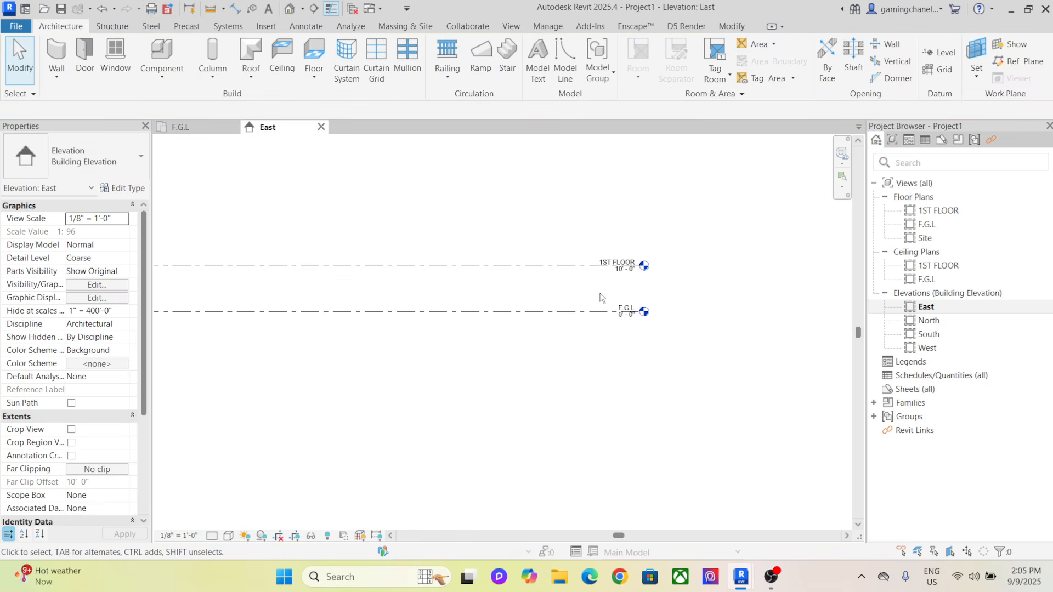
Shorten the aligned 1ST FLOOR and F.G.L level lines at the ends without level heads
left_click(526, 258)
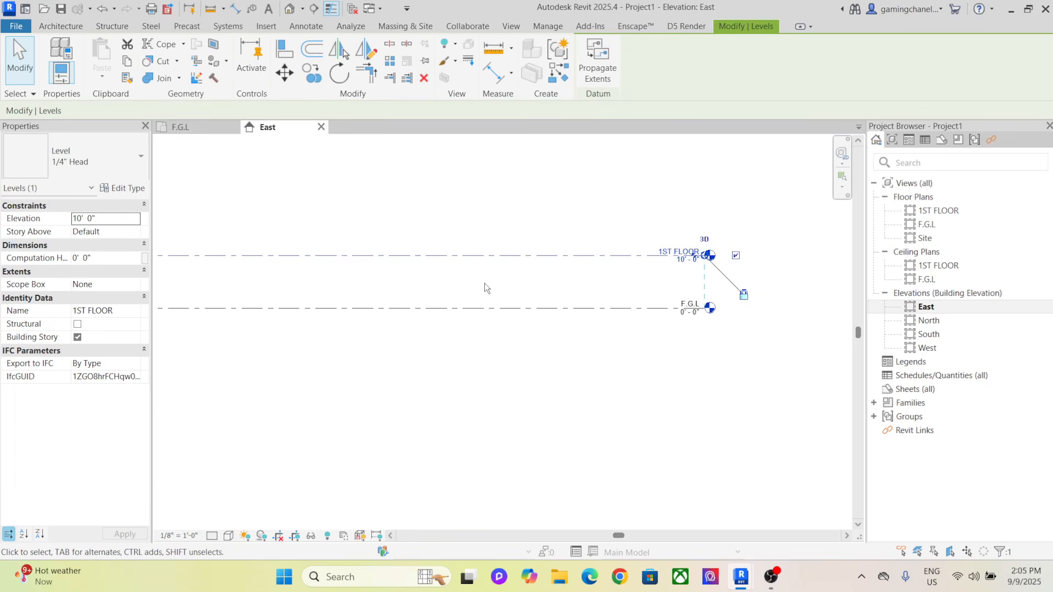
scroll(483, 288, "down", 2)
scroll(317, 287, "up", 5)
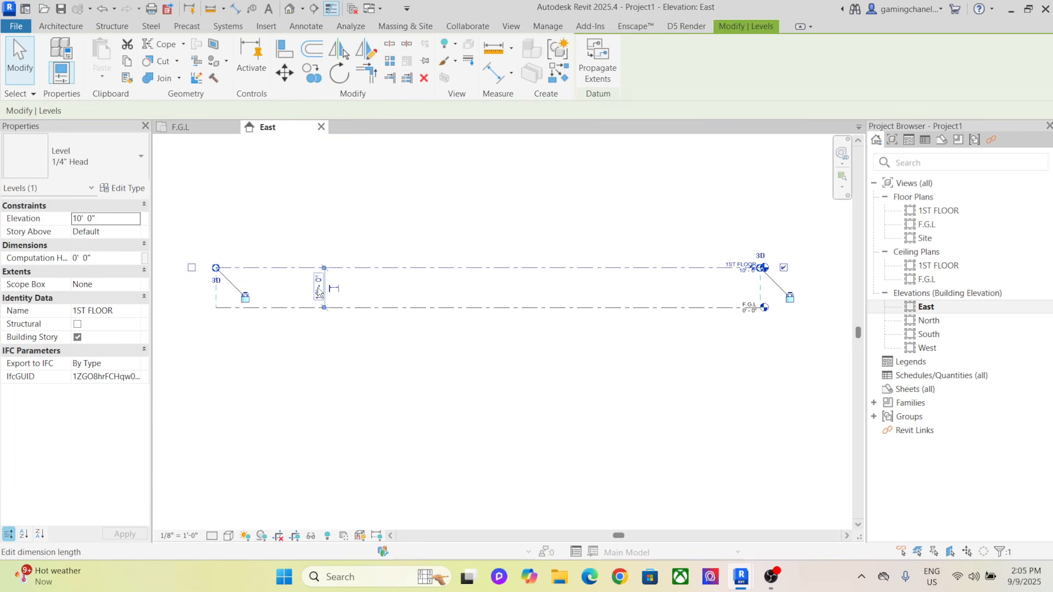
scroll(312, 289, "down", 4)
middle_click_drag(485, 284, 457, 291)
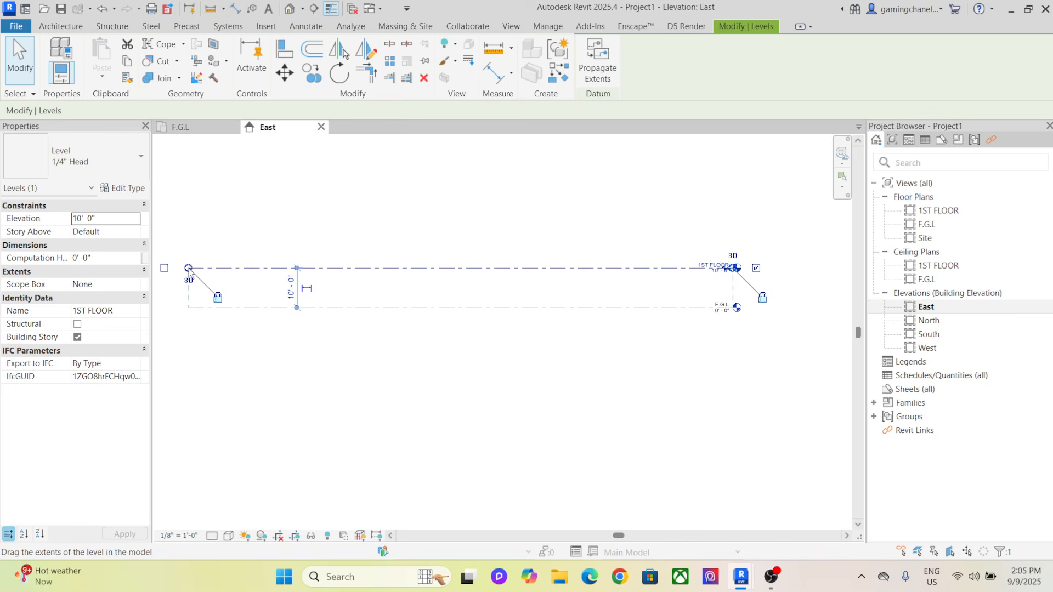
left_click_drag(189, 270, 234, 269)
middle_click_drag(676, 293, 596, 310)
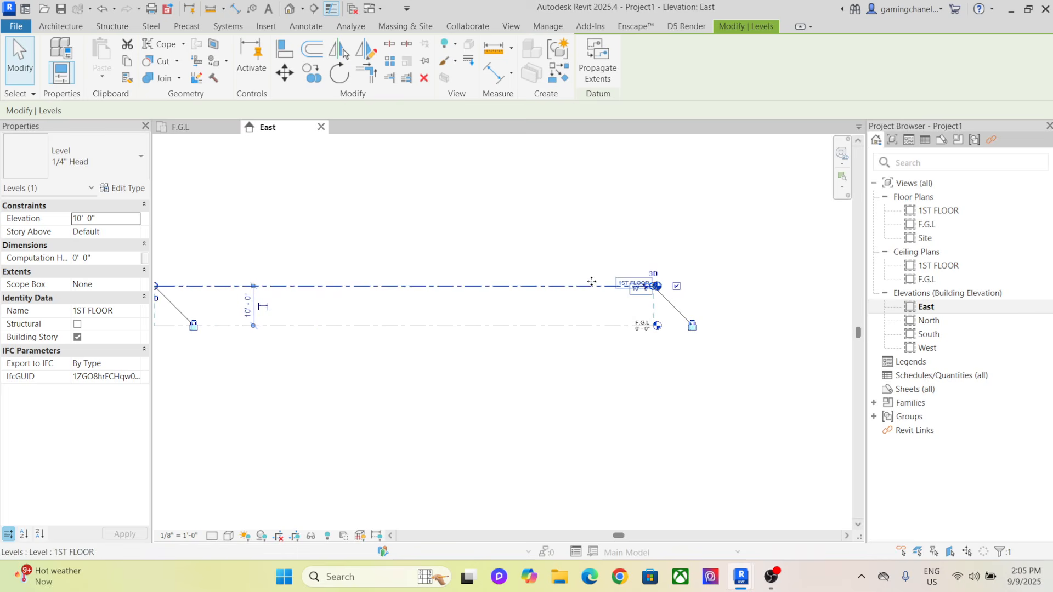
scroll(596, 281, "down", 1)
middle_click_drag(585, 263, 585, 280)
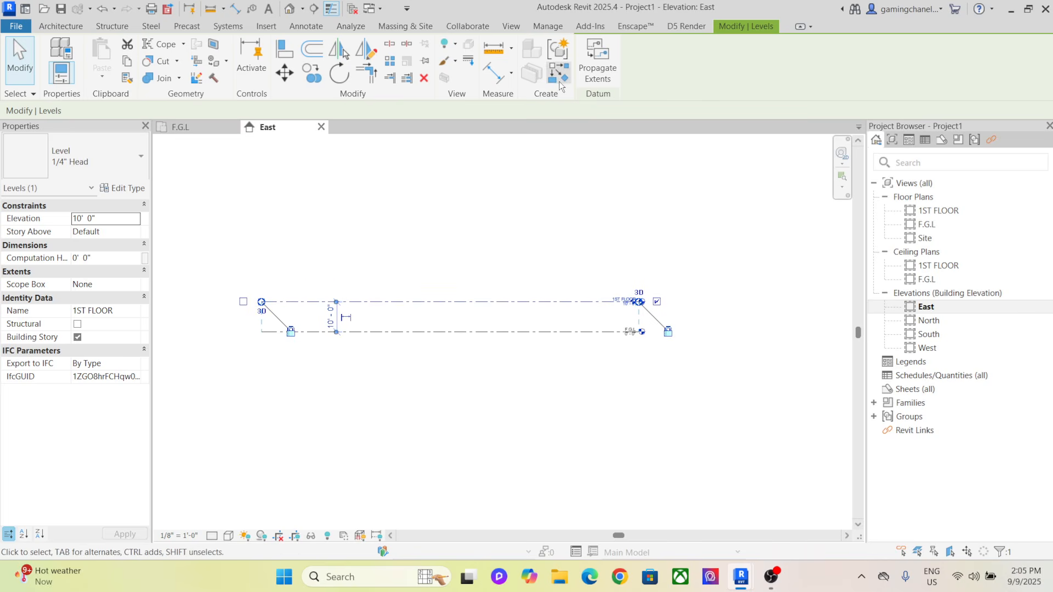
left_click(570, 168)
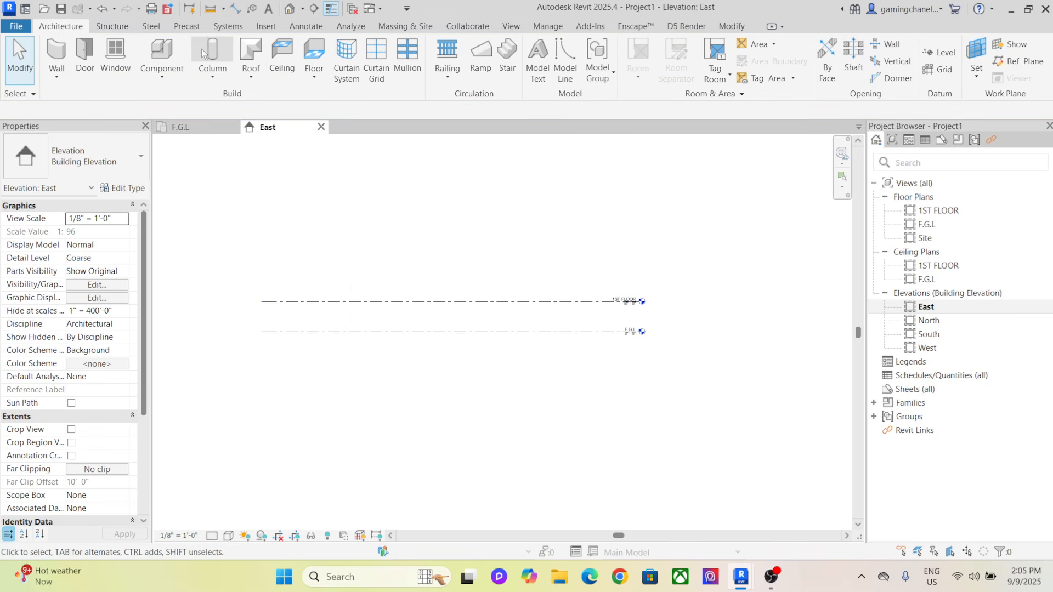
Draw a level line 10' above 1ST FLOOR, aligned with both ends of the existing level lines
left_click(941, 53)
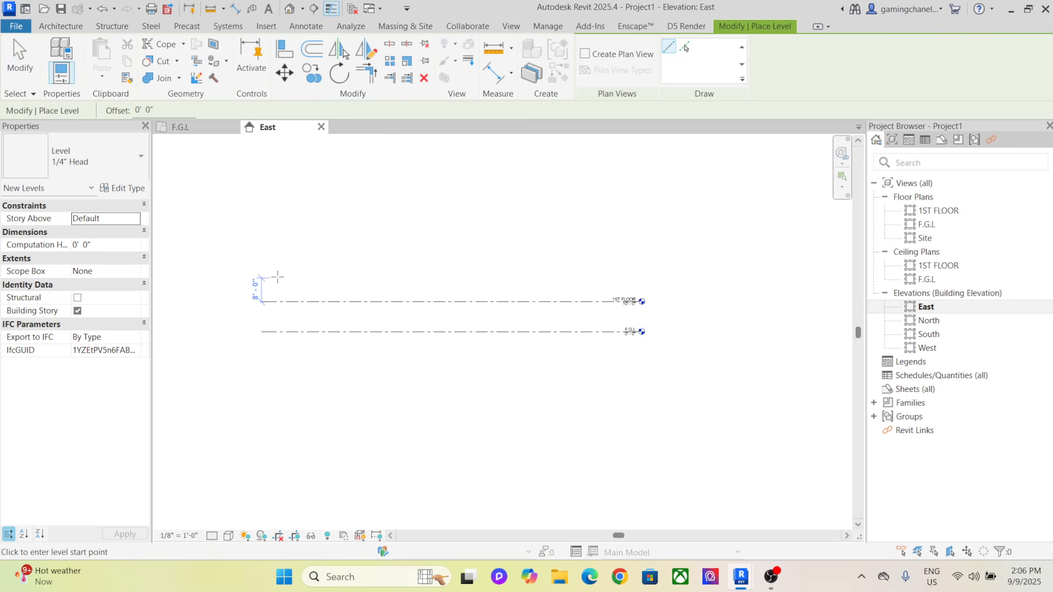
scroll(270, 281, "up", 4)
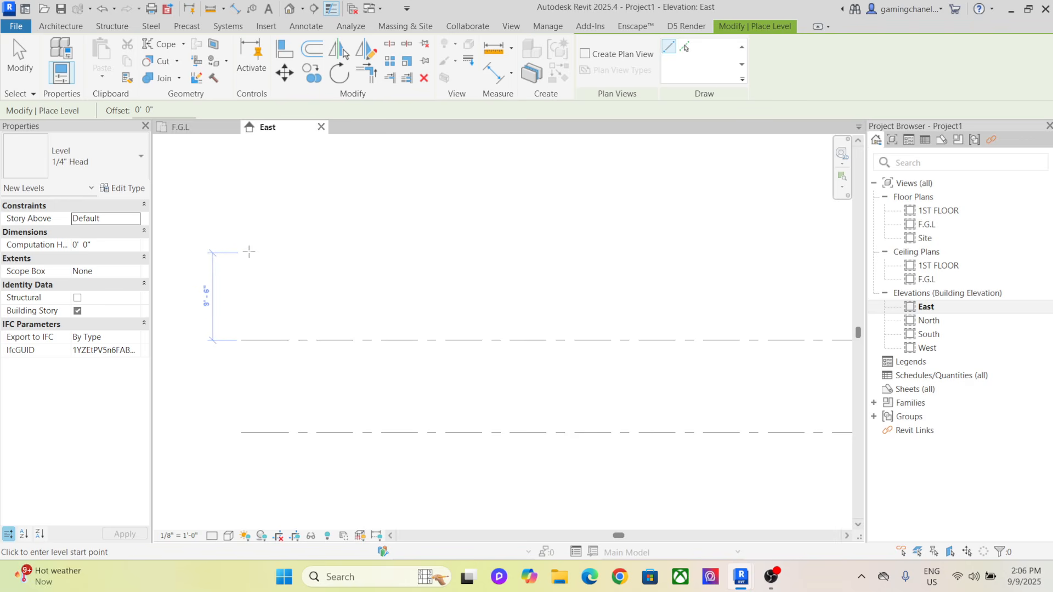
left_click(248, 249)
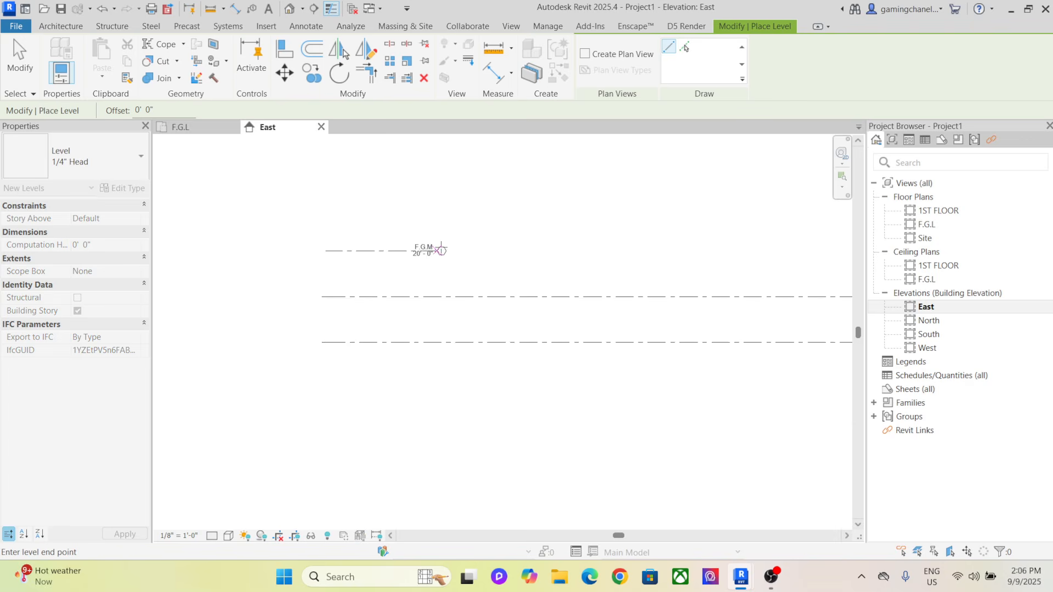
scroll(438, 245, "down", 3)
middle_click_drag(499, 242, 414, 249)
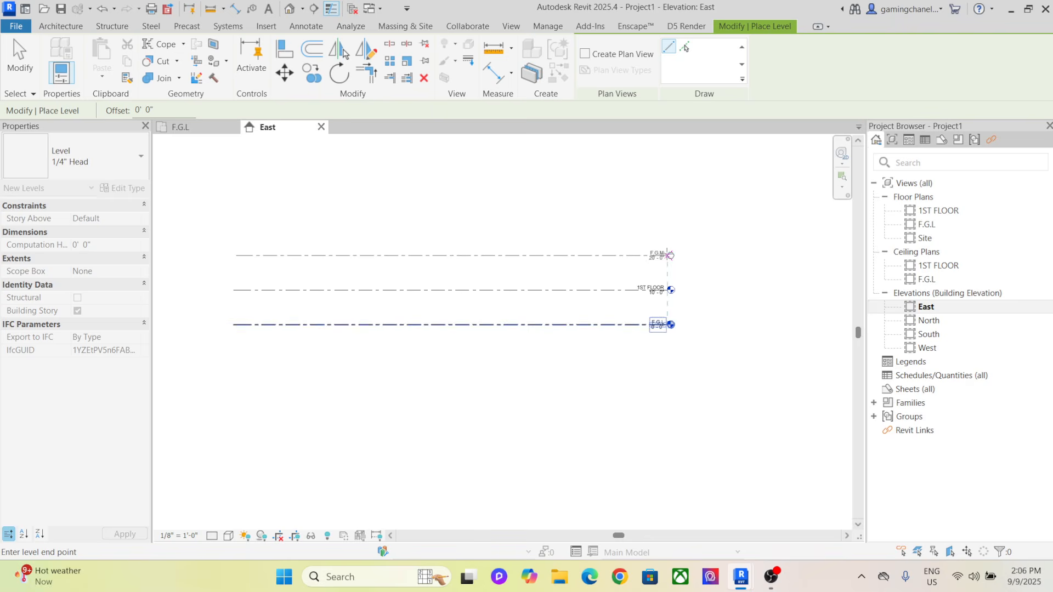
left_click(668, 255)
Undo the newly drawn level above 1ST FLOOR and leave the Level command
right_click(640, 212)
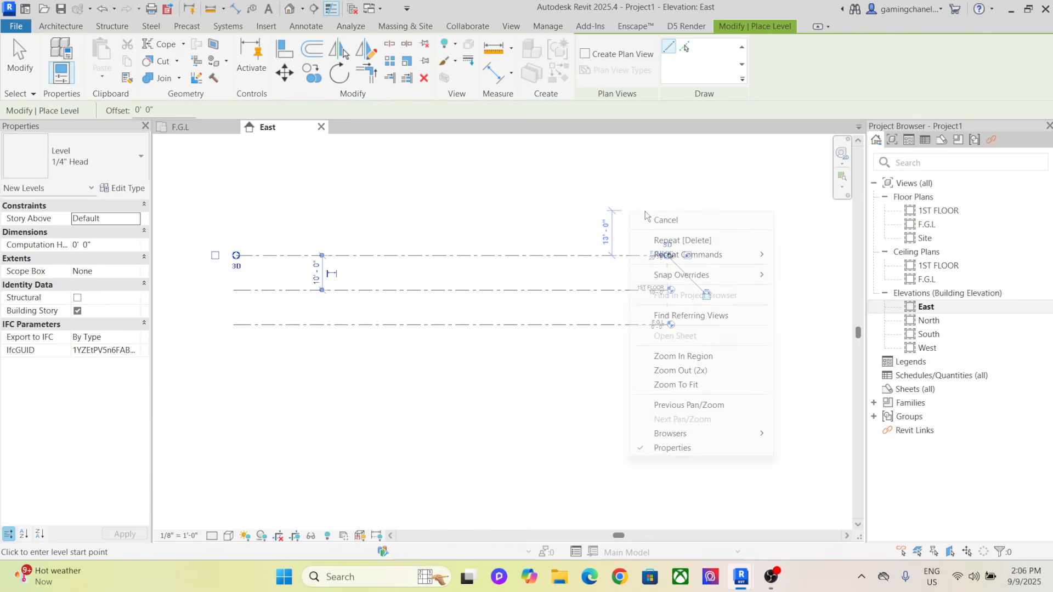
left_click(667, 218)
scroll(617, 230, "up", 2)
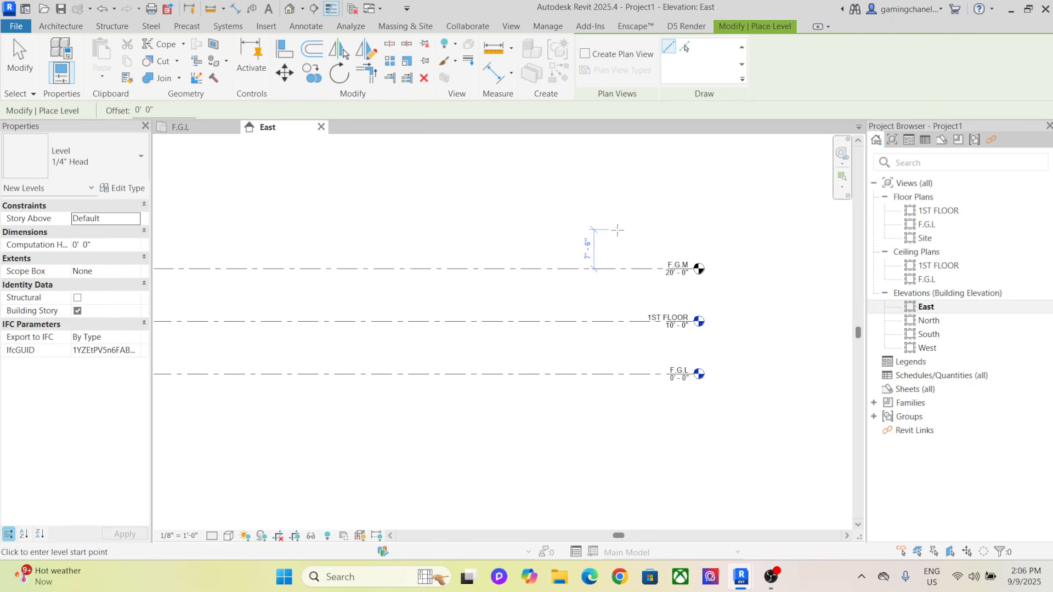
scroll(617, 230, "down", 2)
key("ctrl+z")
right_click(575, 217)
left_click(614, 227)
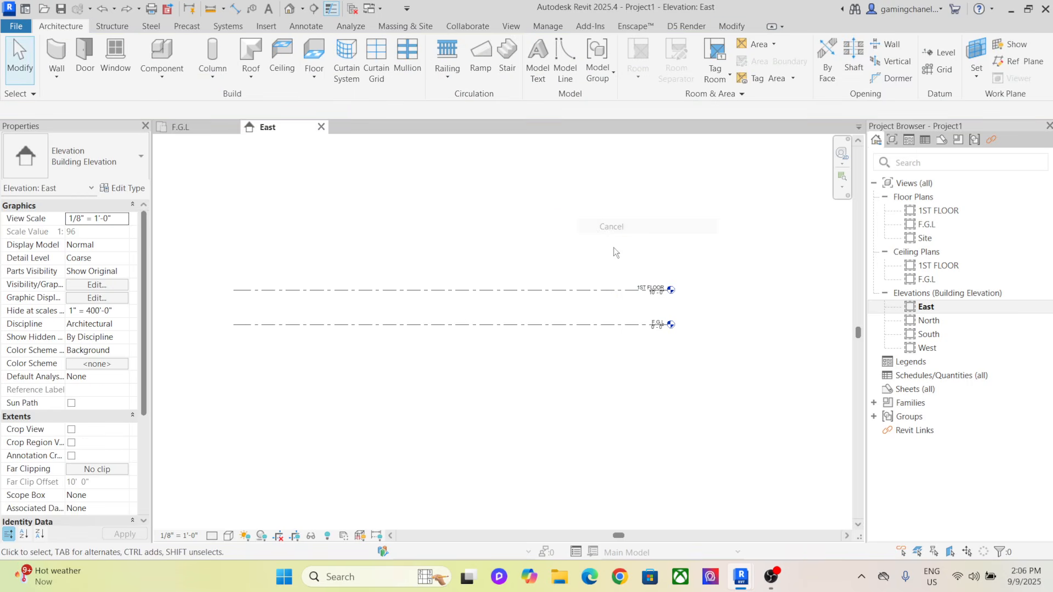
Create a level 10' 0" above 1ST FLOOR by picking the 1ST FLOOR line with an offset
left_click(646, 290)
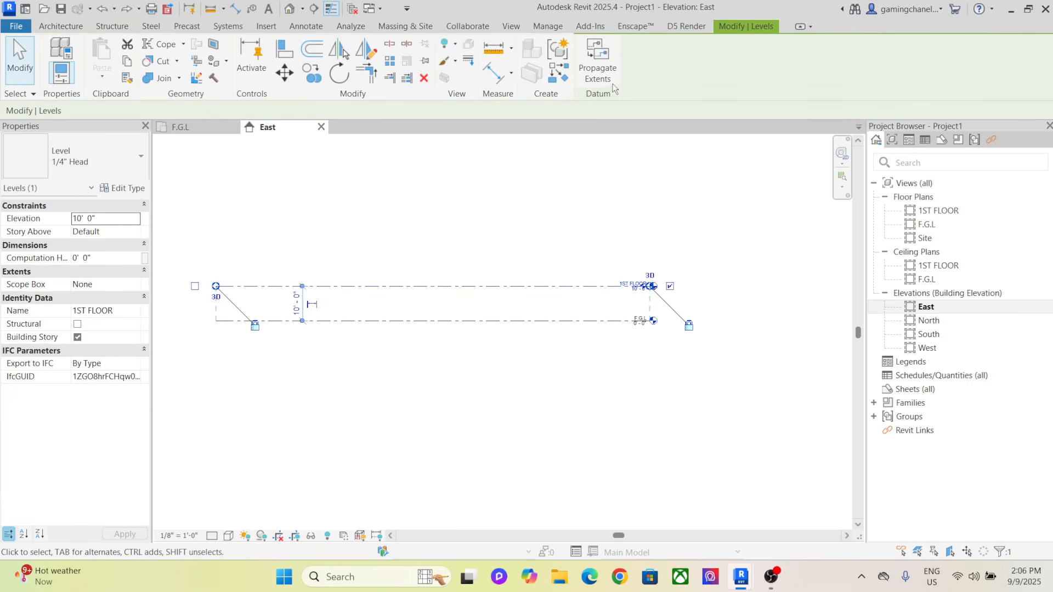
left_click(558, 77)
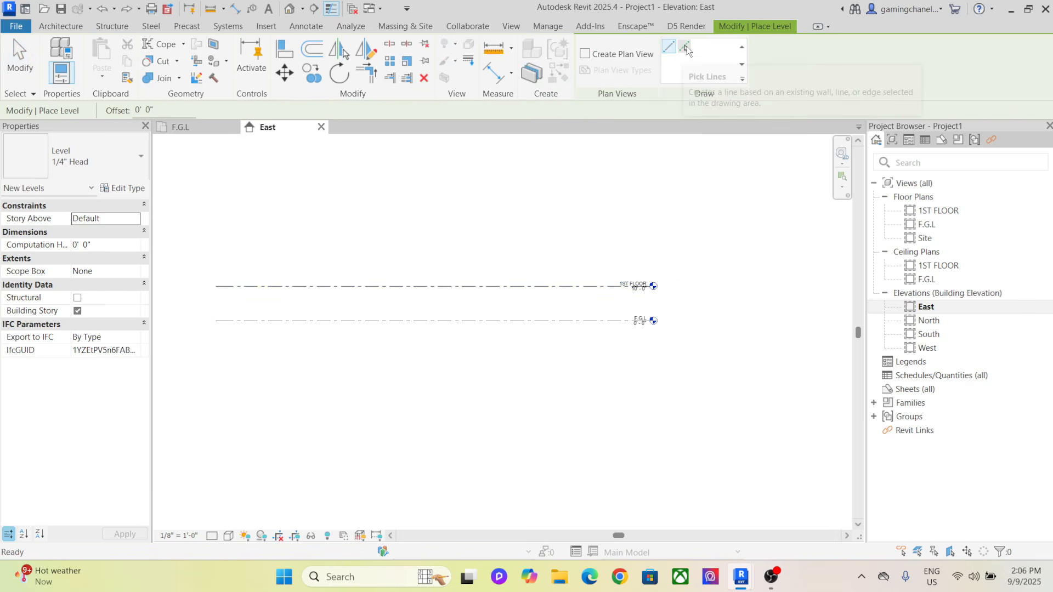
left_click(685, 48)
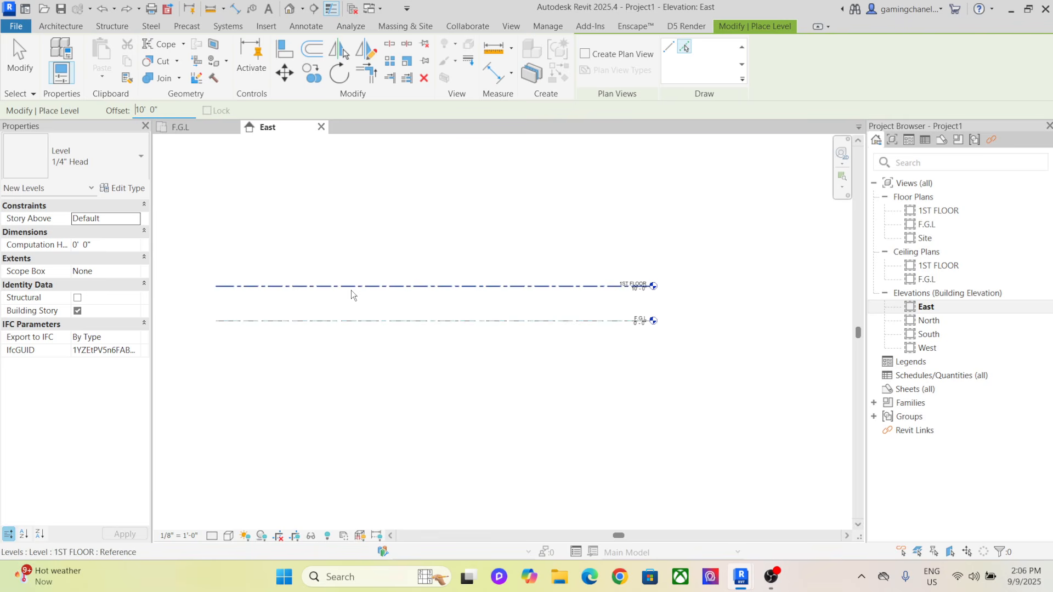
left_click(454, 288)
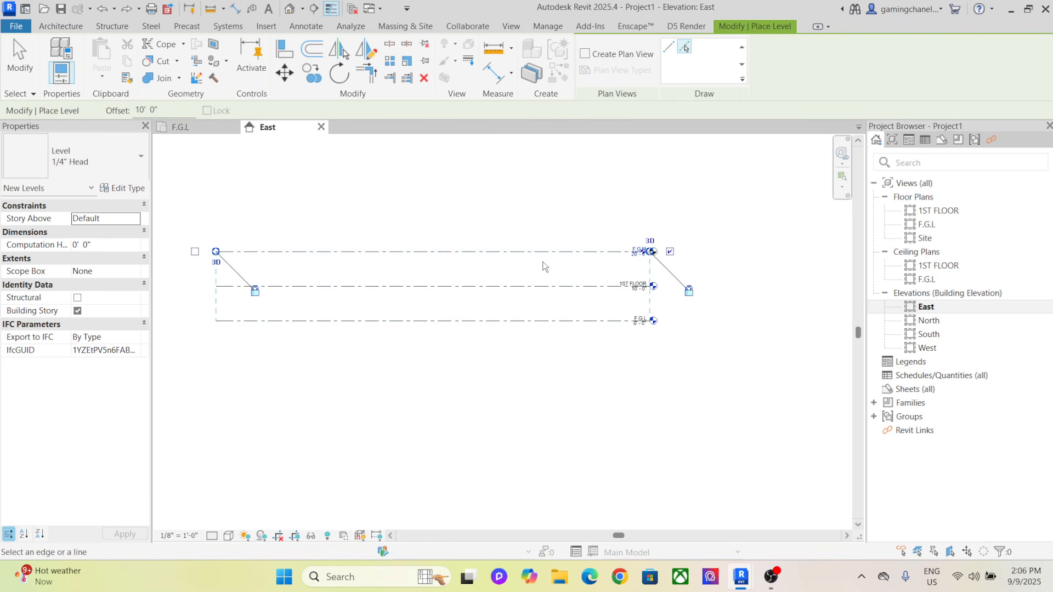
right_click(413, 177)
left_click(459, 190)
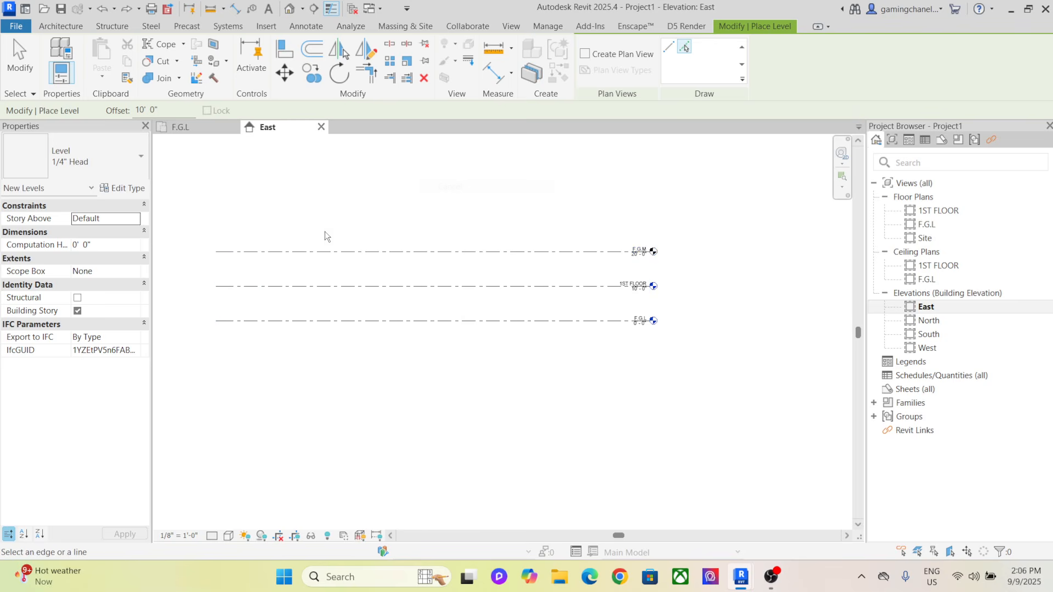
Place another level 10' 0" below the F.G.M line by picking that line, and exit level placement
left_click(339, 256)
right_click(354, 207)
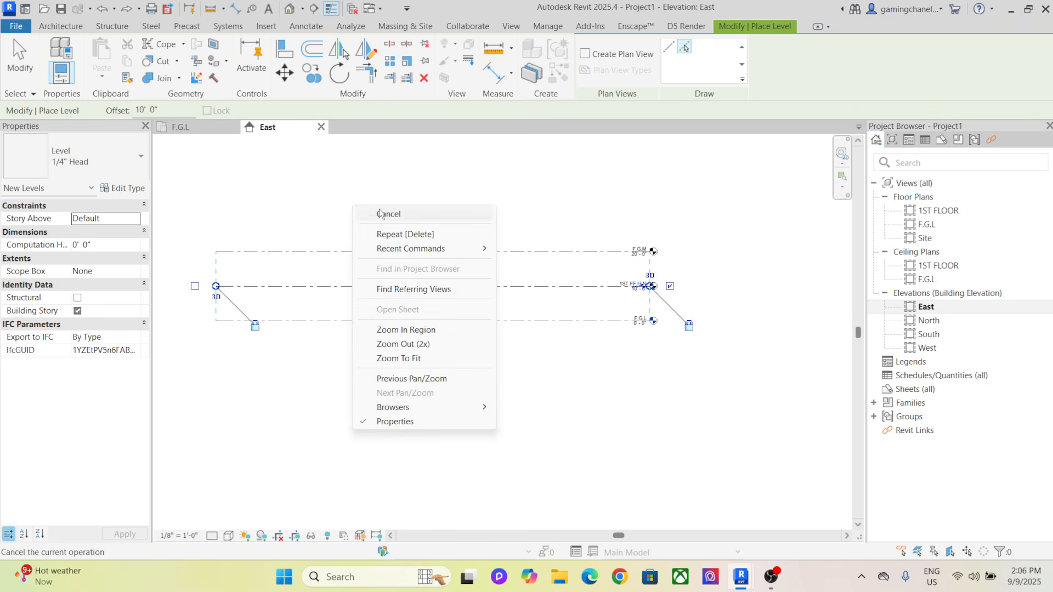
left_click(396, 215)
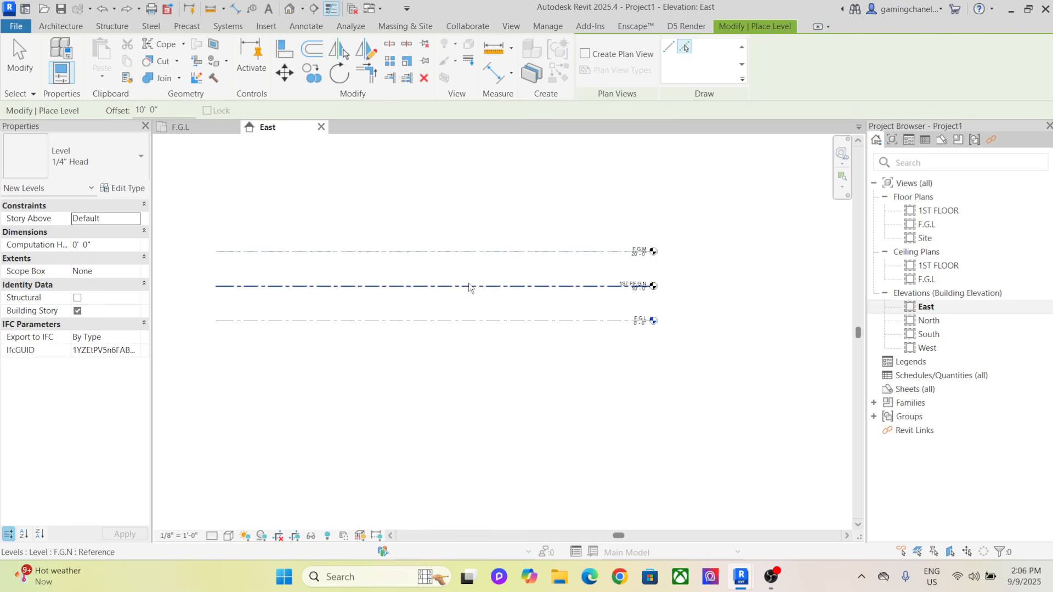
right_click(465, 209)
left_click(502, 215)
Examine the elevation base, line weight and line pattern options in the type properties of the F.G.M level
left_click(488, 253)
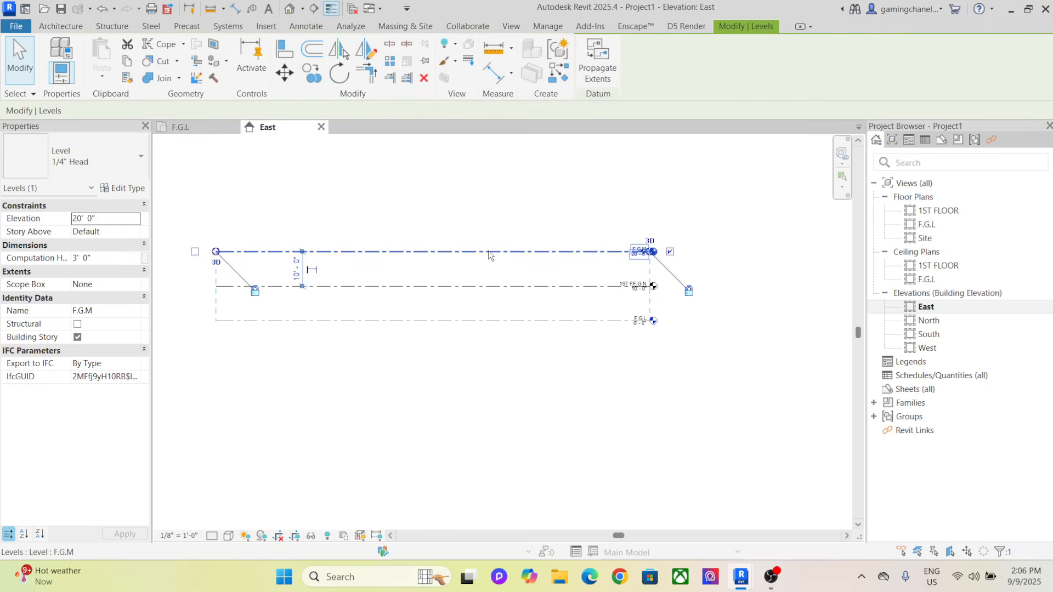
left_click(125, 189)
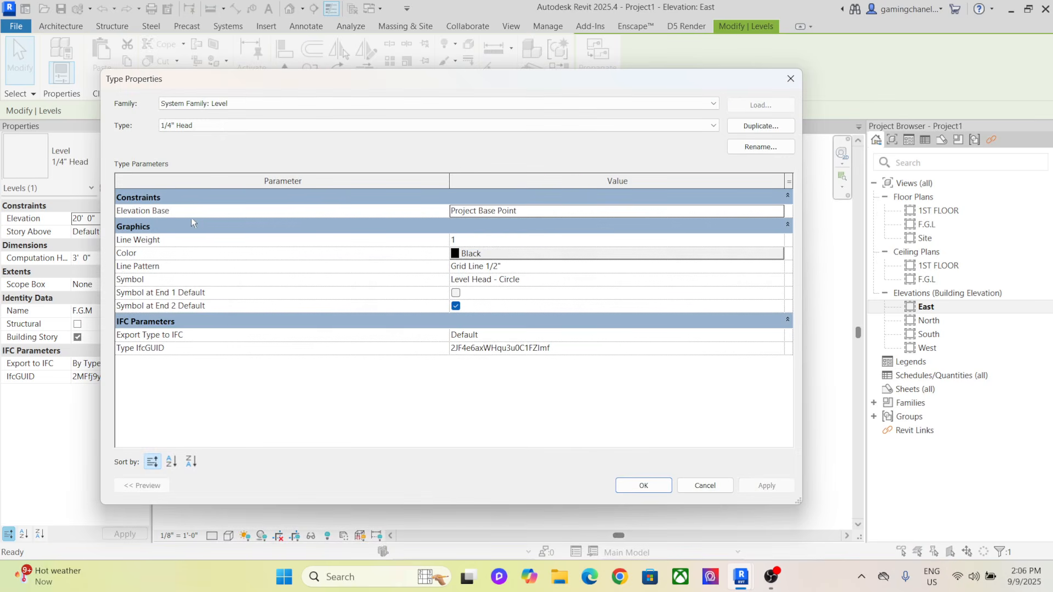
left_click(778, 213)
left_click(779, 212)
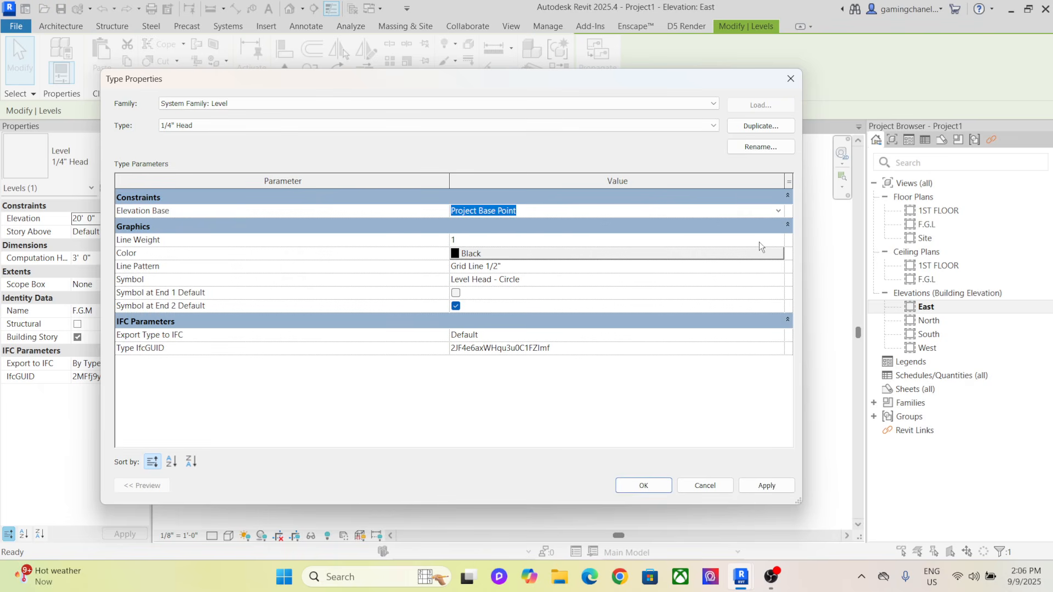
left_click(780, 240)
left_click(778, 241)
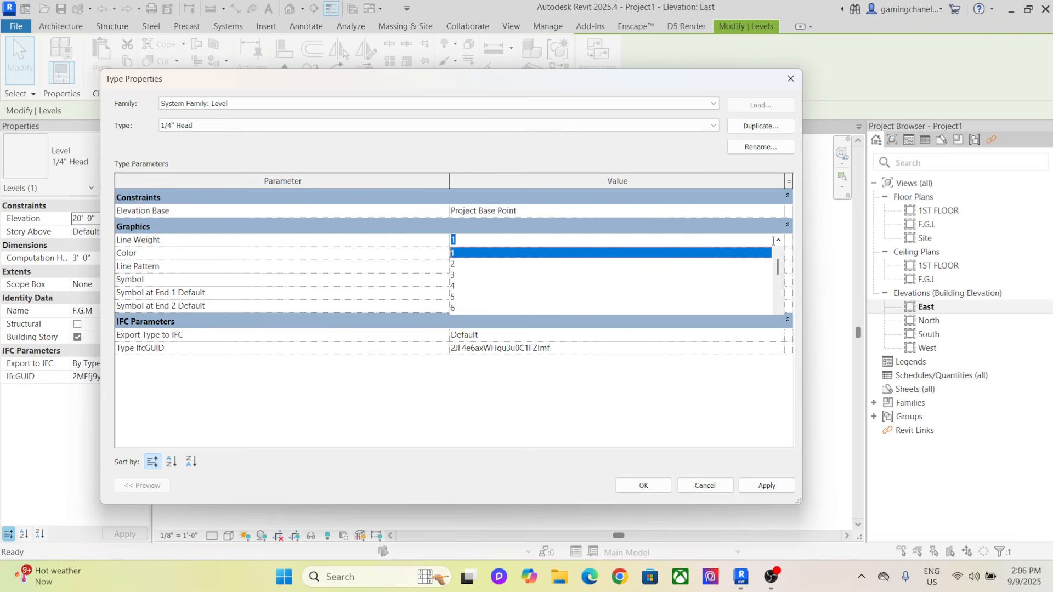
left_click(779, 240)
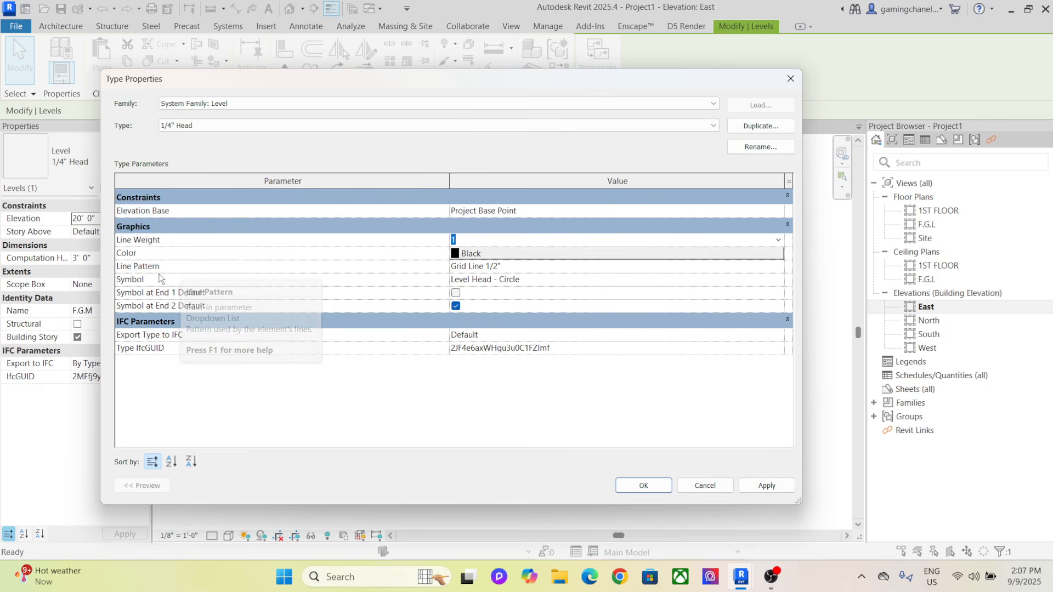
left_click(779, 268)
left_click(778, 268)
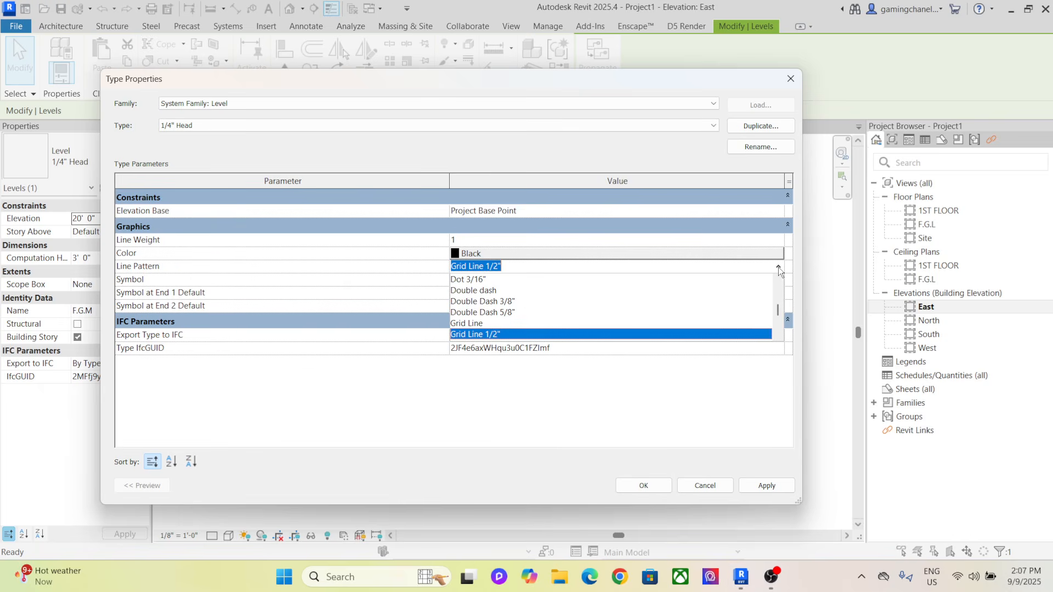
left_click(777, 266)
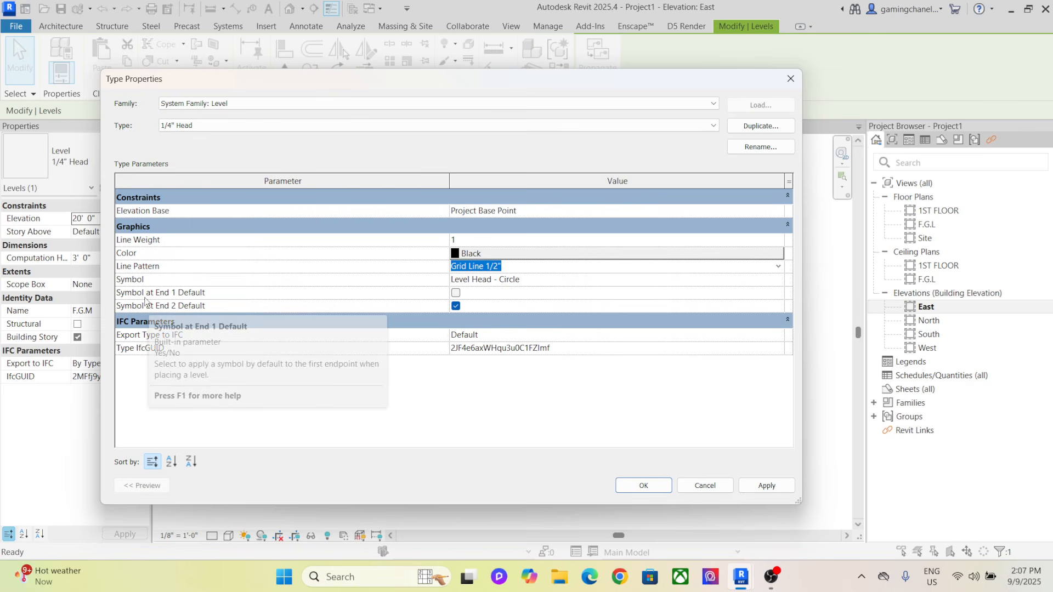
Enable Symbol at End 1 Default for the 1/4" Head level type so heads show at both ends
left_click(455, 292)
left_click(766, 486)
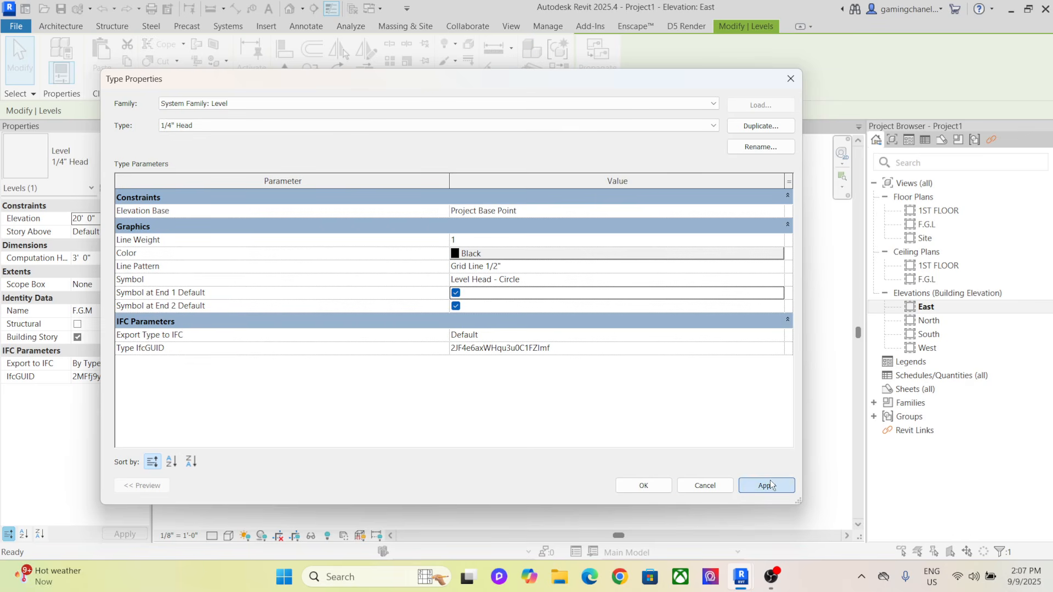
left_click(643, 486)
scroll(215, 328, "up", 5)
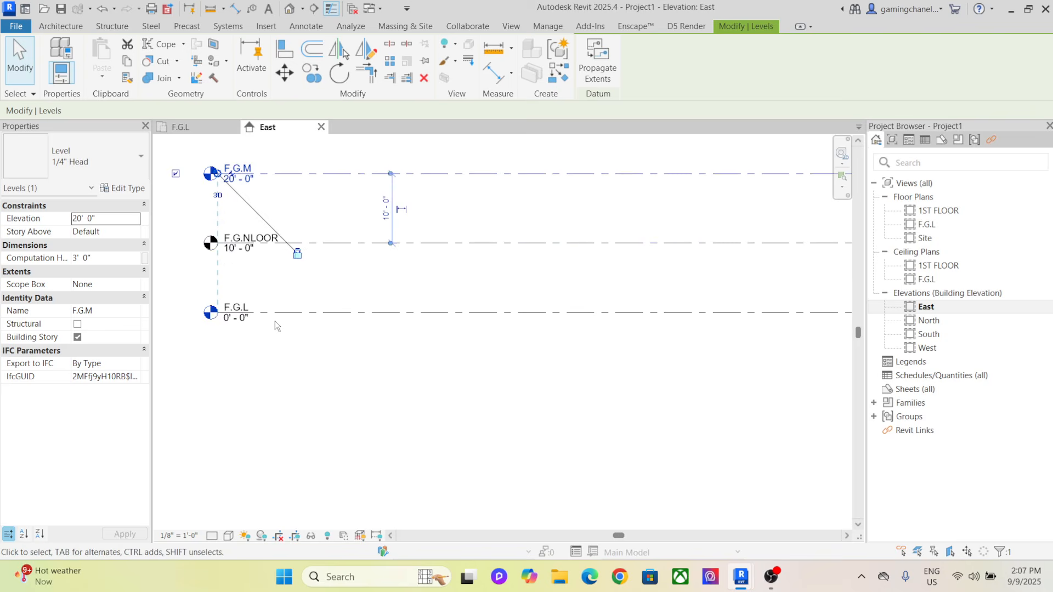
scroll(274, 321, "down", 6)
middle_click_drag(399, 346, 394, 346)
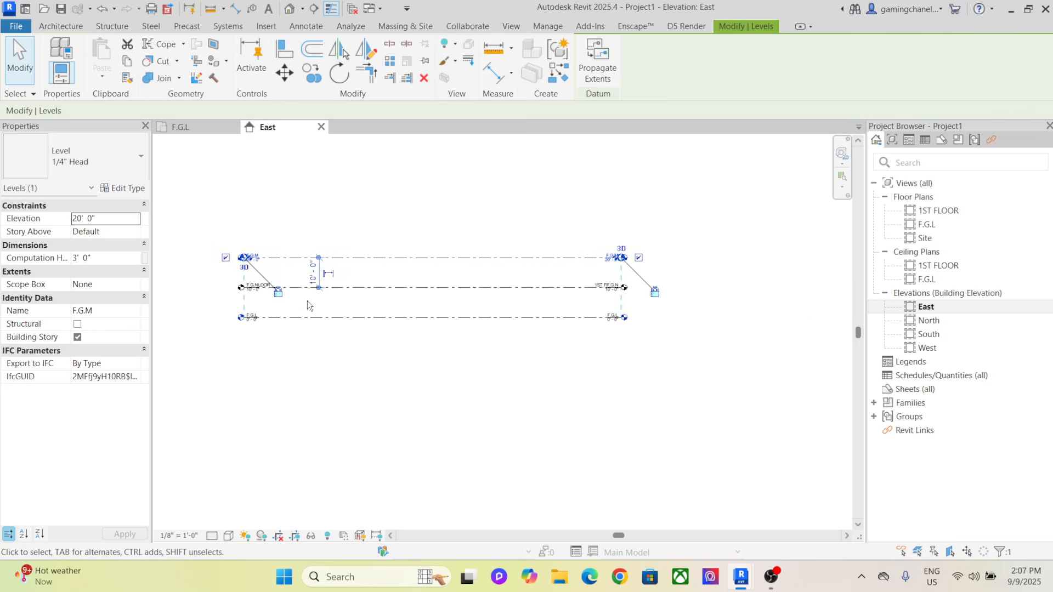
Turn off Symbol at End 1 Default for the 1/4" Head level type, trying red but keeping its color black
left_click(110, 188)
left_click(455, 293)
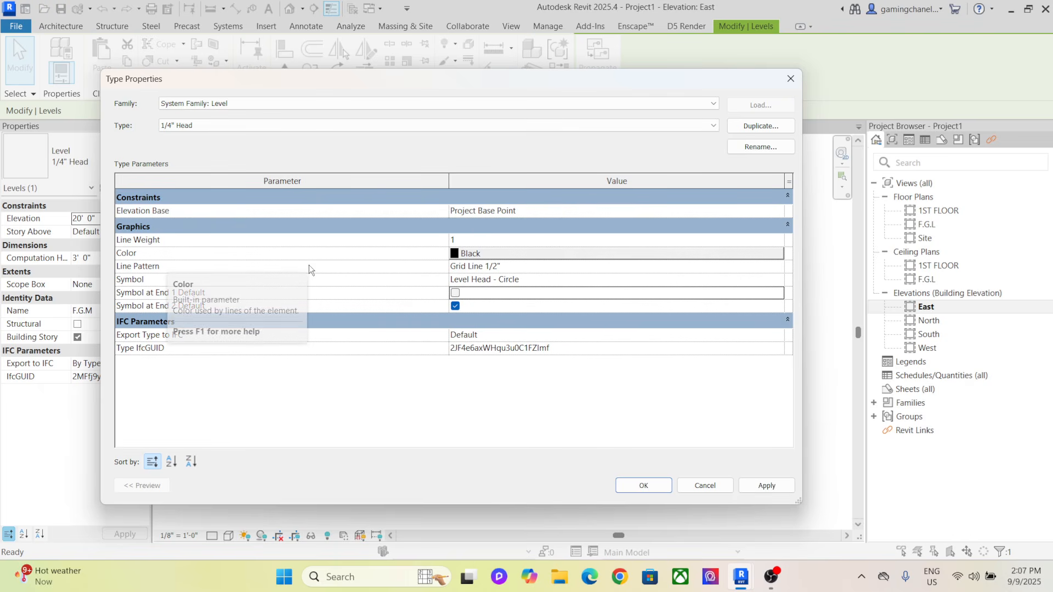
left_click(456, 256)
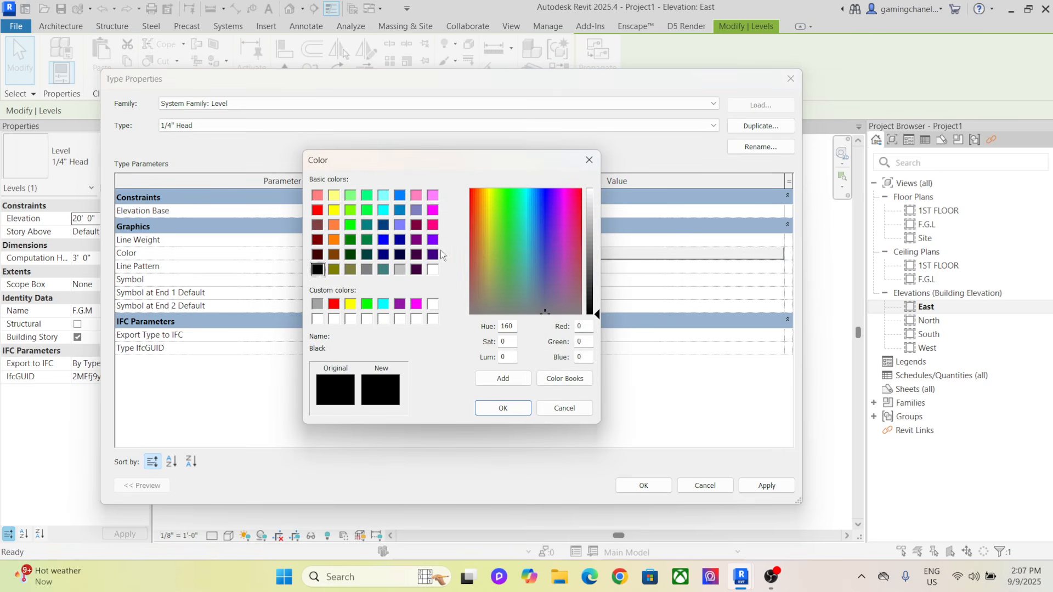
left_click(333, 304)
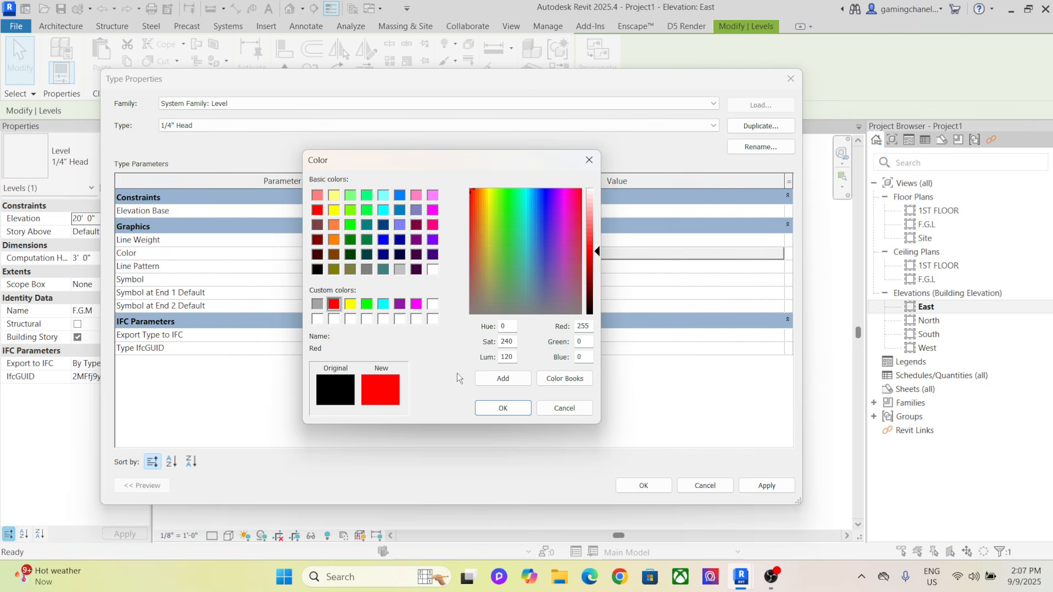
left_click(317, 269)
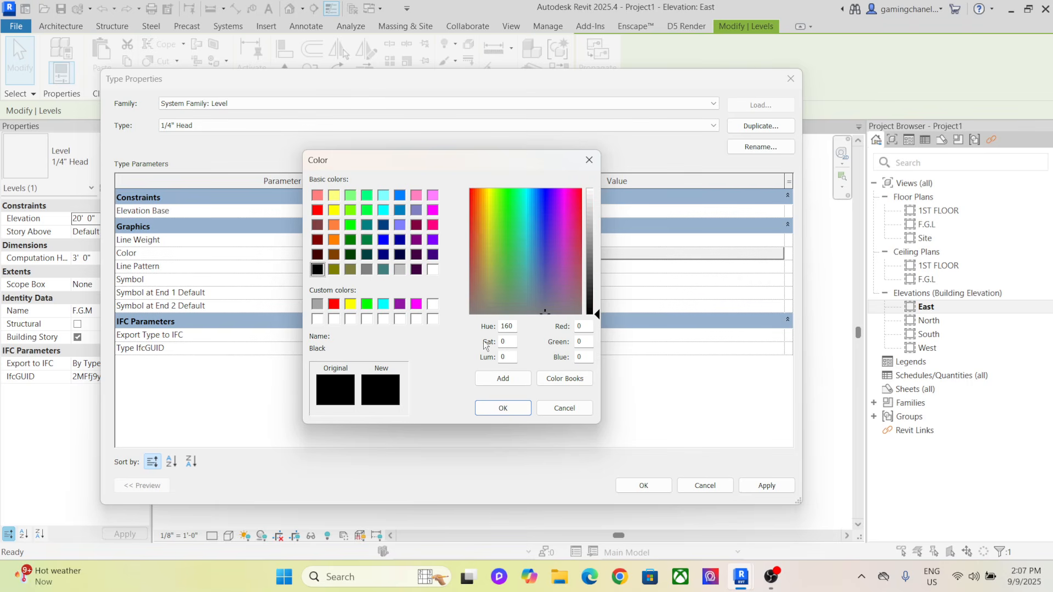
left_click(503, 407)
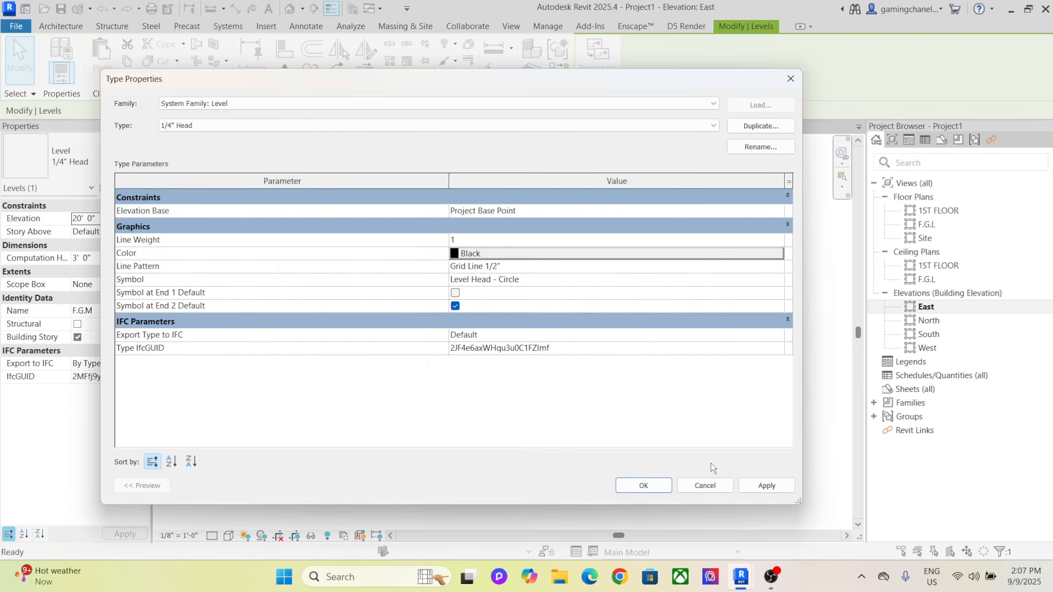
left_click(766, 486)
left_click(643, 485)
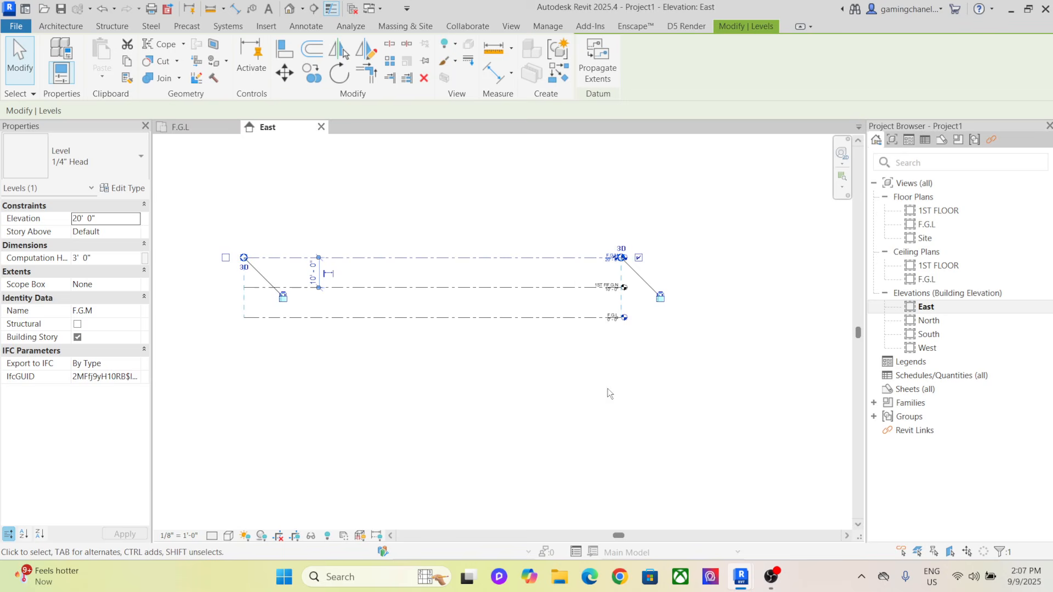
left_click(558, 349)
scroll(597, 346, "down", 1)
scroll(598, 346, "up", 6)
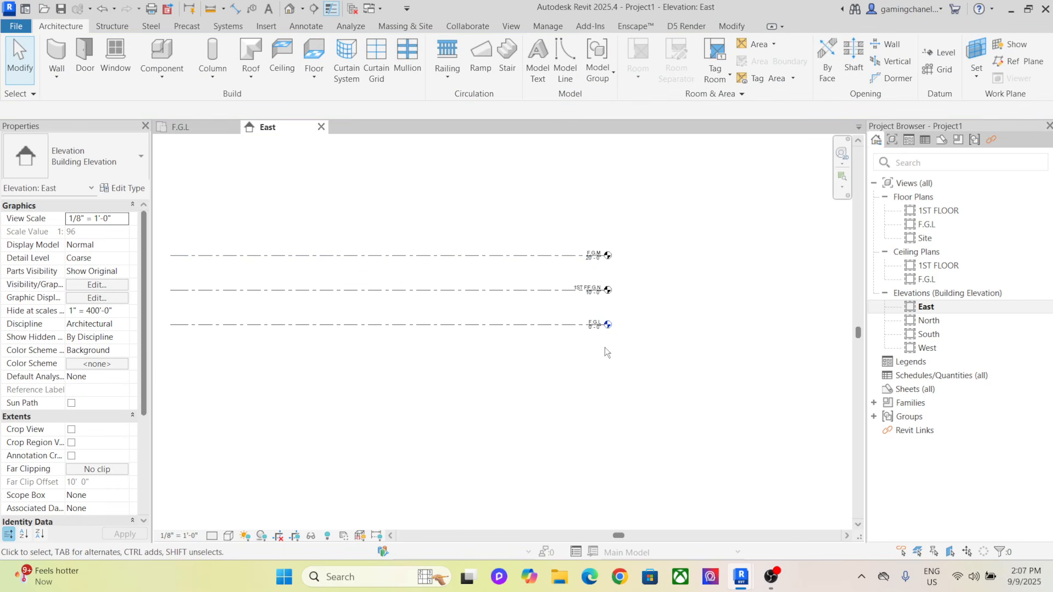
scroll(554, 351, "down", 5)
middle_click_drag(497, 370, 475, 358)
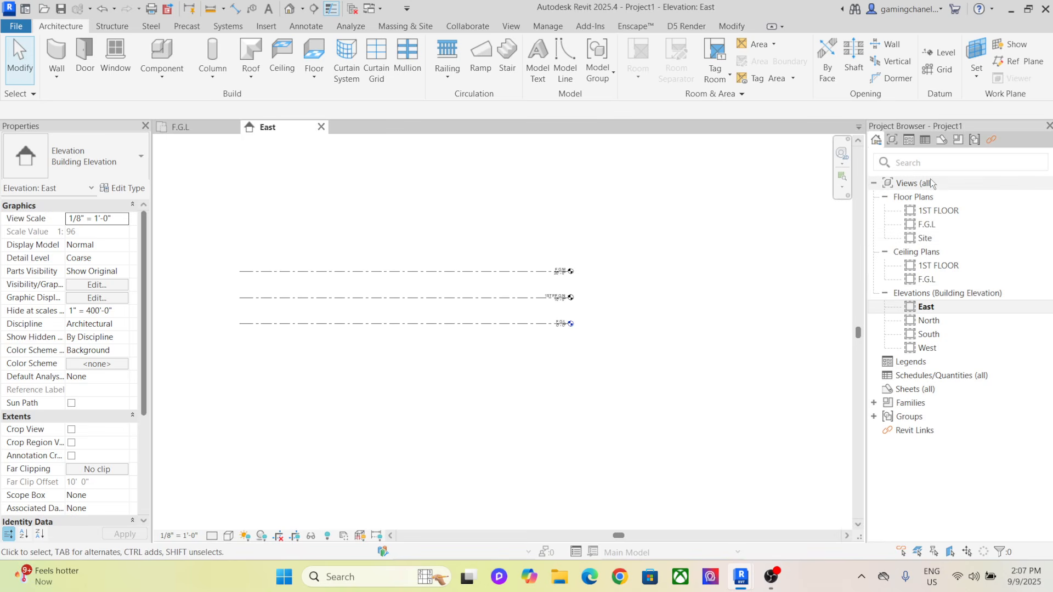
Create structural plan views for the 1ST FLOOR, F.G.L, F.G.M and F.G.N levels
left_click(511, 26)
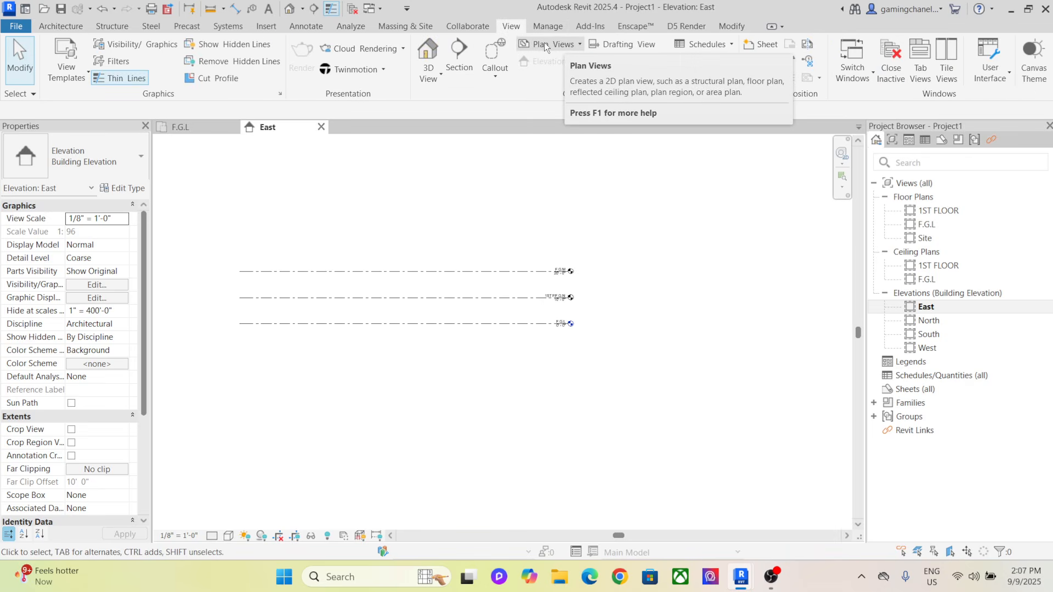
left_click(575, 42)
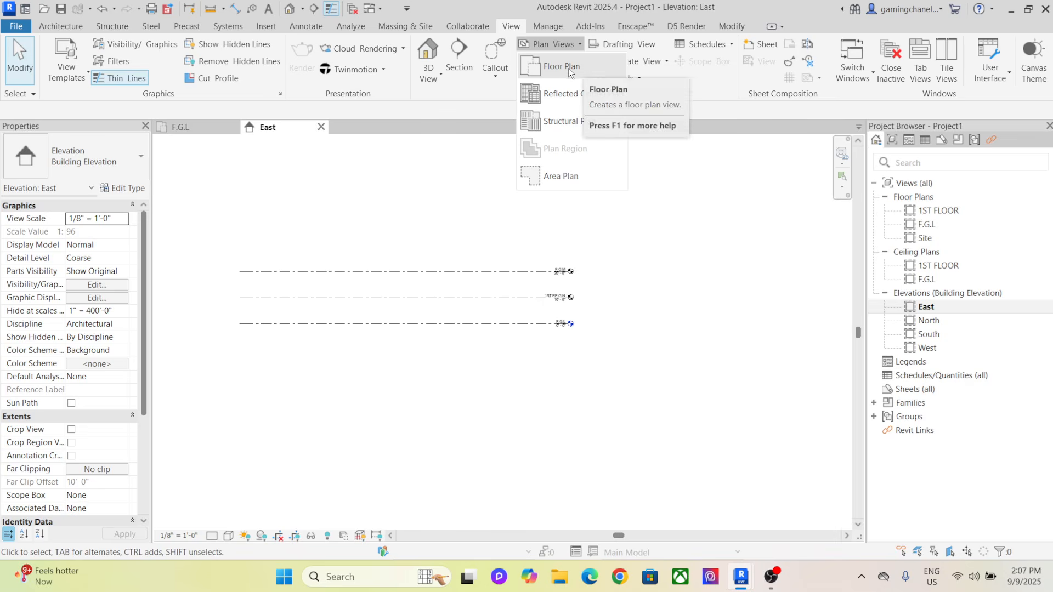
left_click(570, 116)
left_click_drag(493, 229, 495, 259)
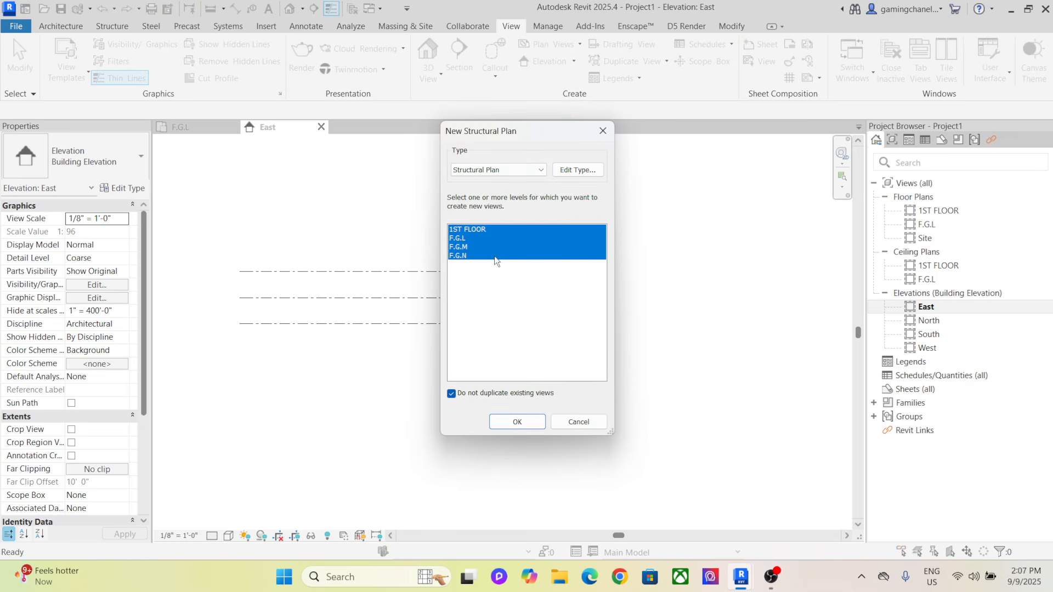
left_click(520, 423)
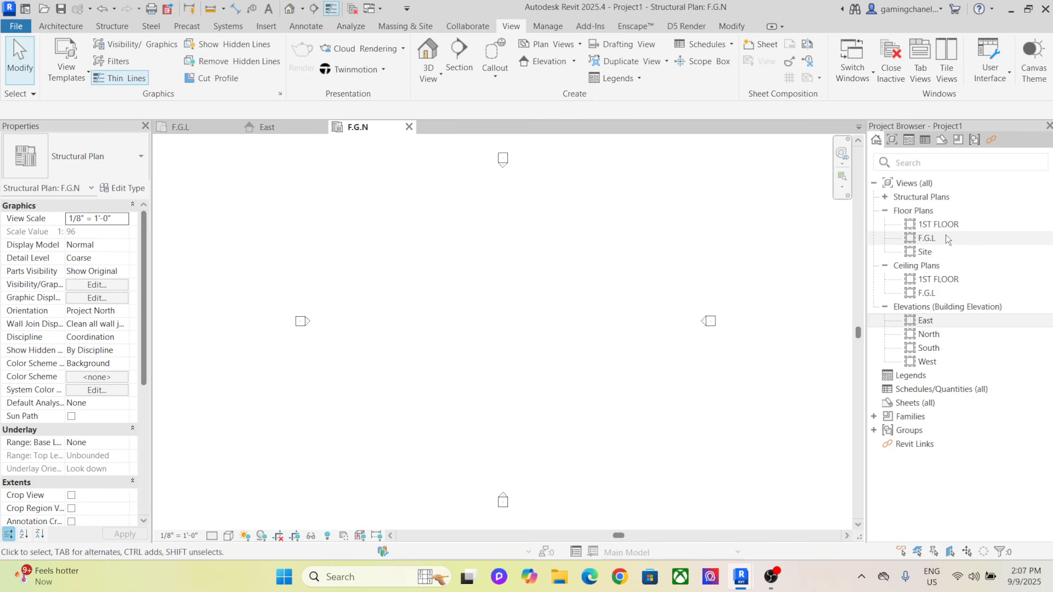
List the new structural plans in the project browser and open the F.G.M structural plan
left_click(885, 197)
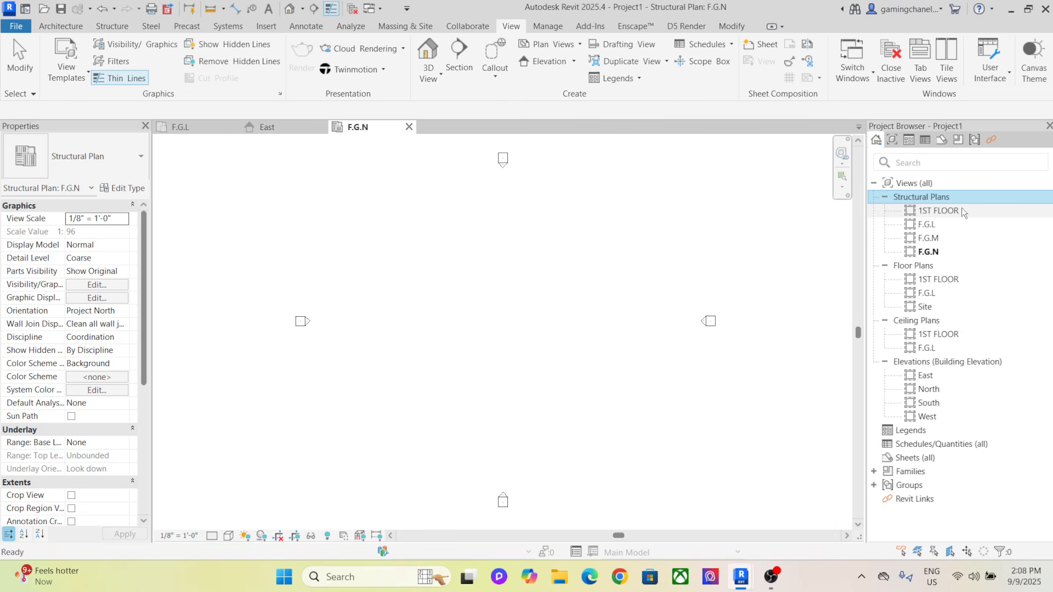
left_click(947, 249)
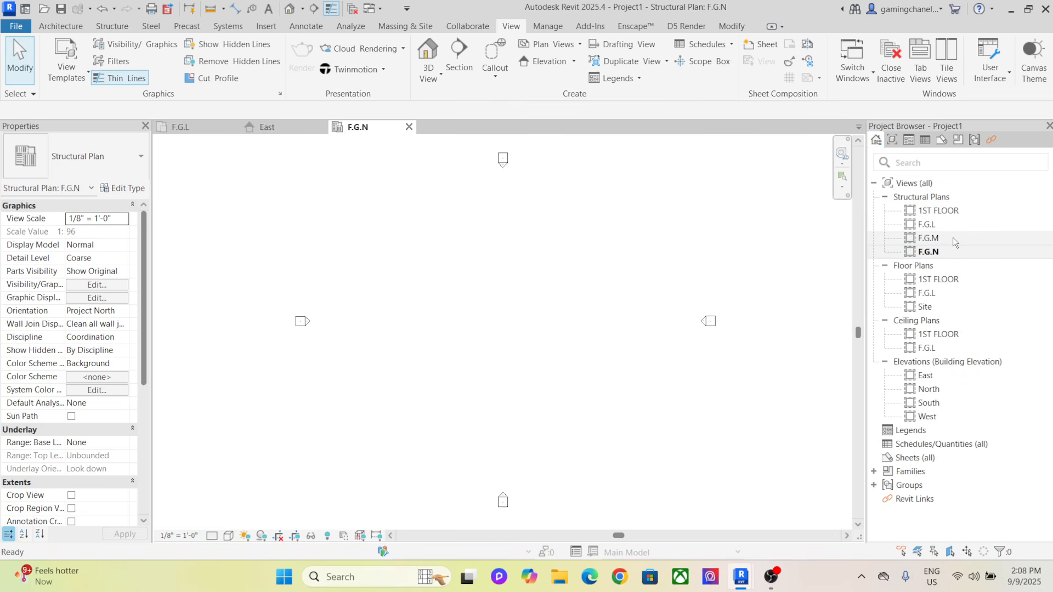
left_click(952, 238)
double_click(952, 238)
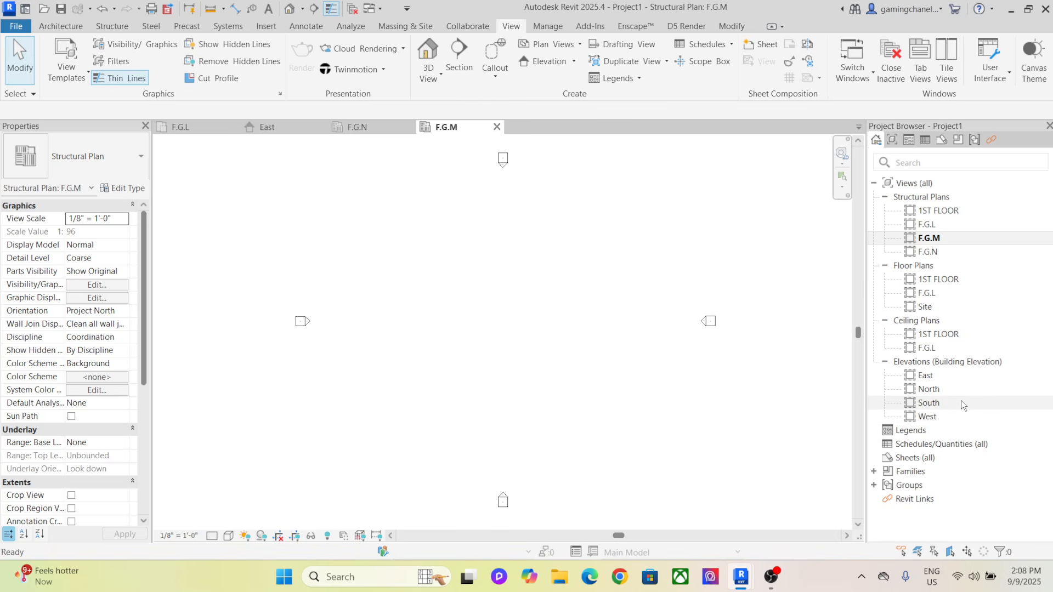
In the East elevation, rename the F.G.M level as 2ND FLOOR and rename its corresponding views too
double_click(953, 377)
scroll(587, 253, "up", 5)
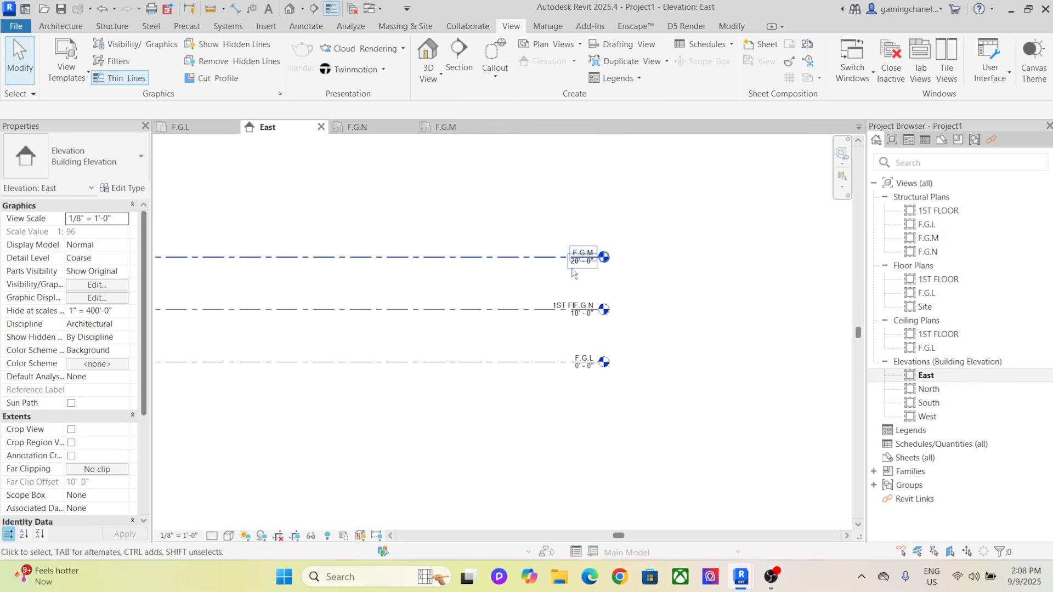
left_click(587, 253)
left_click(592, 240)
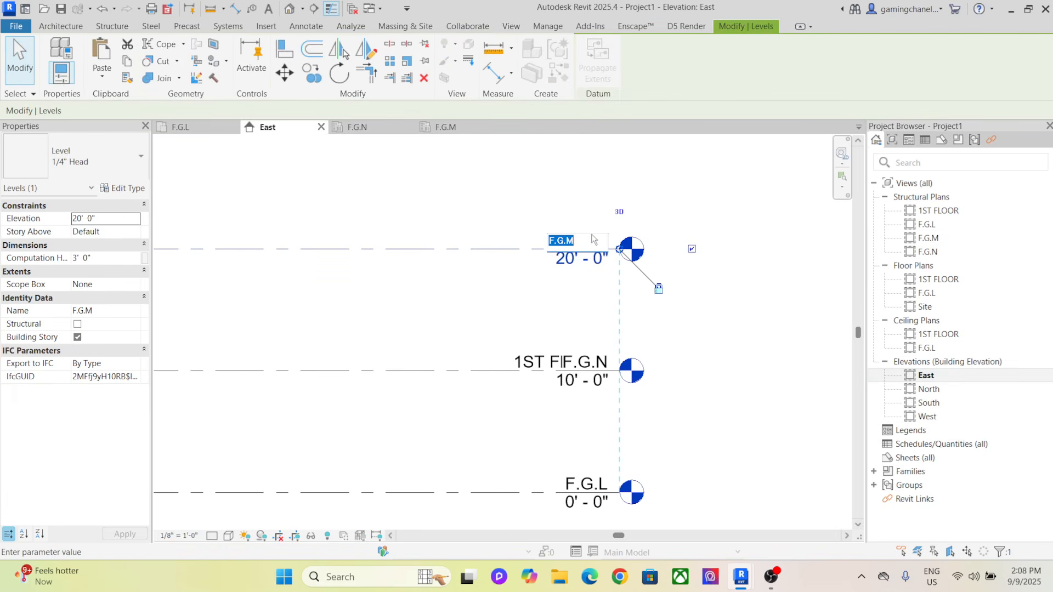
key("BackSpace")
type("2ND FLOOR")
key("Return")
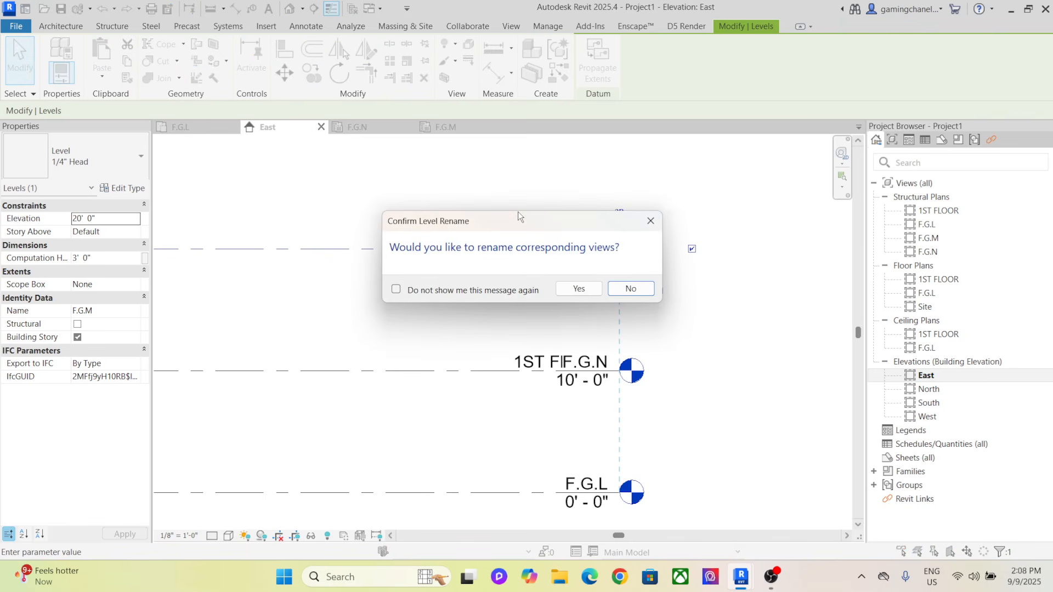
left_click(576, 287)
left_click(507, 284)
scroll(508, 284, "down", 5)
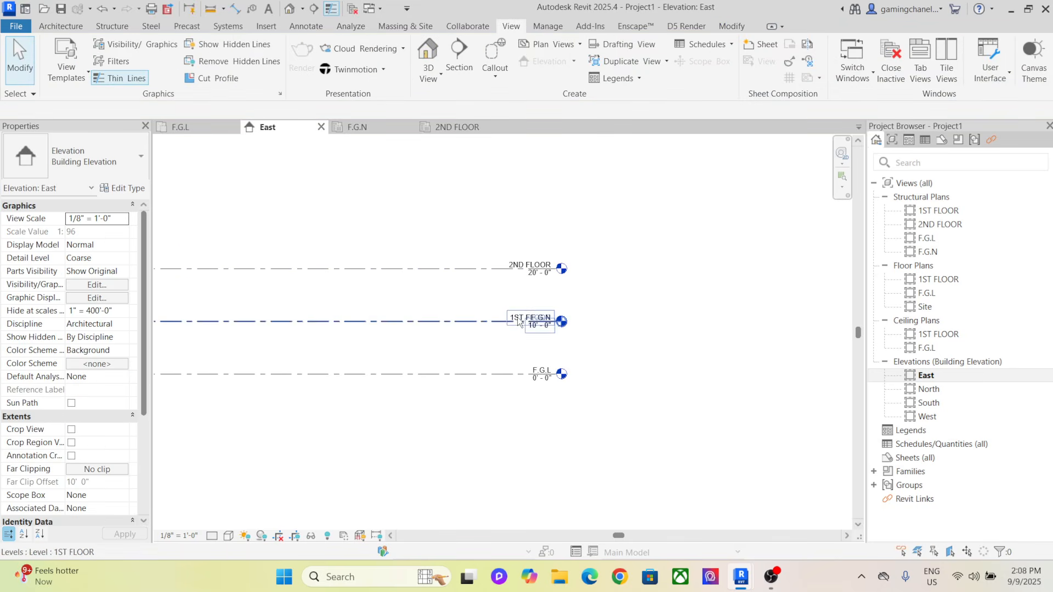
middle_click_drag(536, 382, 602, 375)
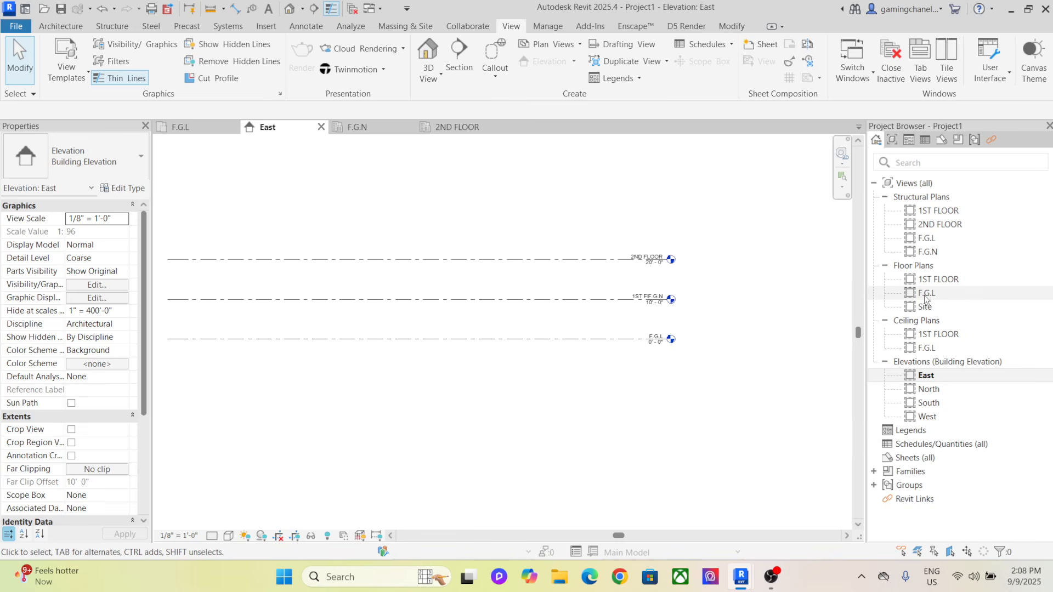
middle_click_drag(756, 324, 769, 337)
scroll(585, 354, "up", 3)
scroll(668, 352, "down", 4)
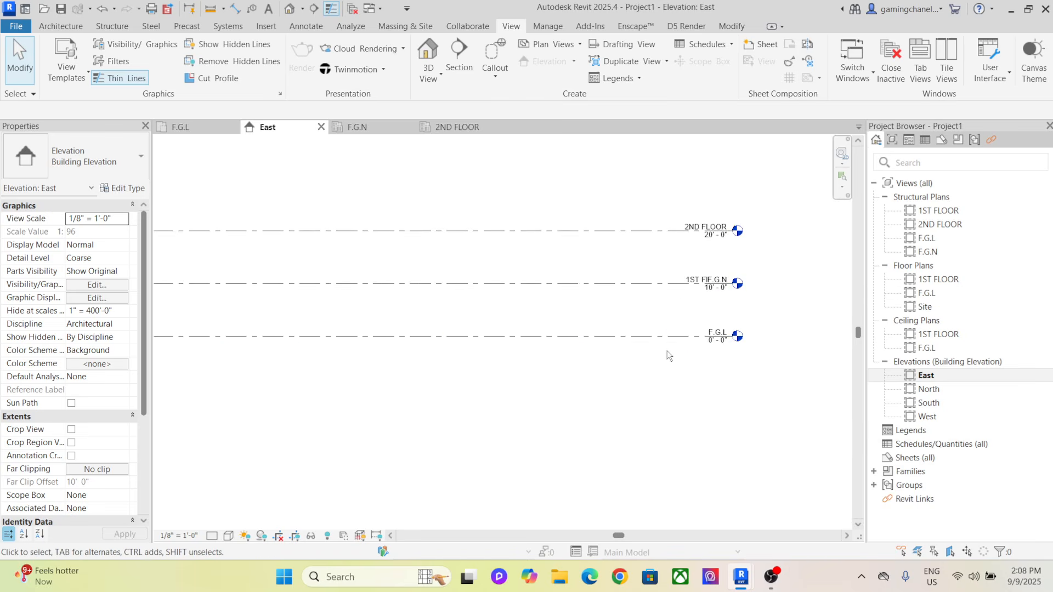
middle_click_drag(710, 364, 679, 376)
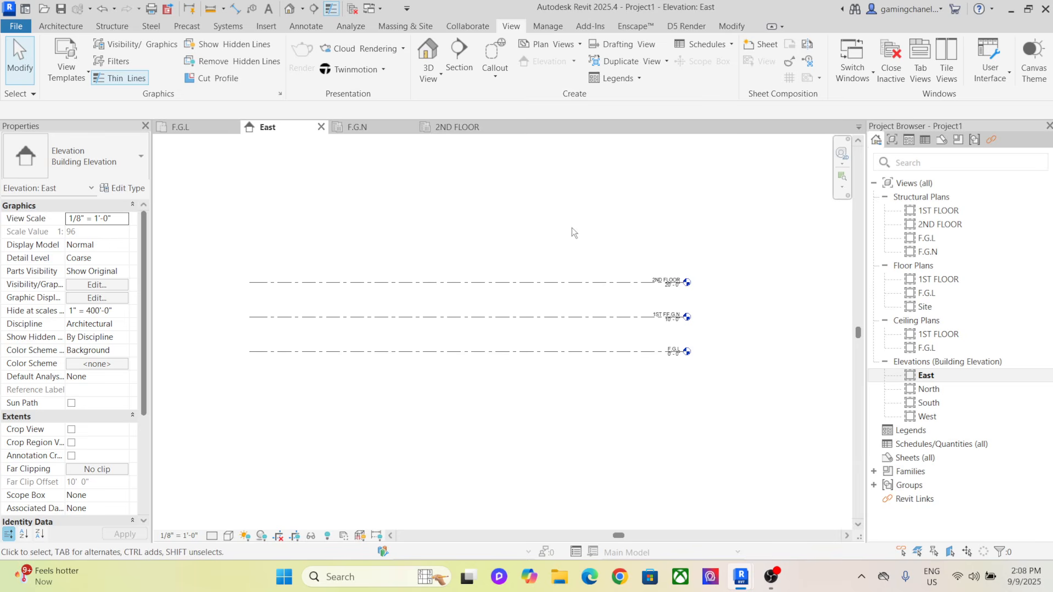
left_click(678, 352)
left_click(562, 78)
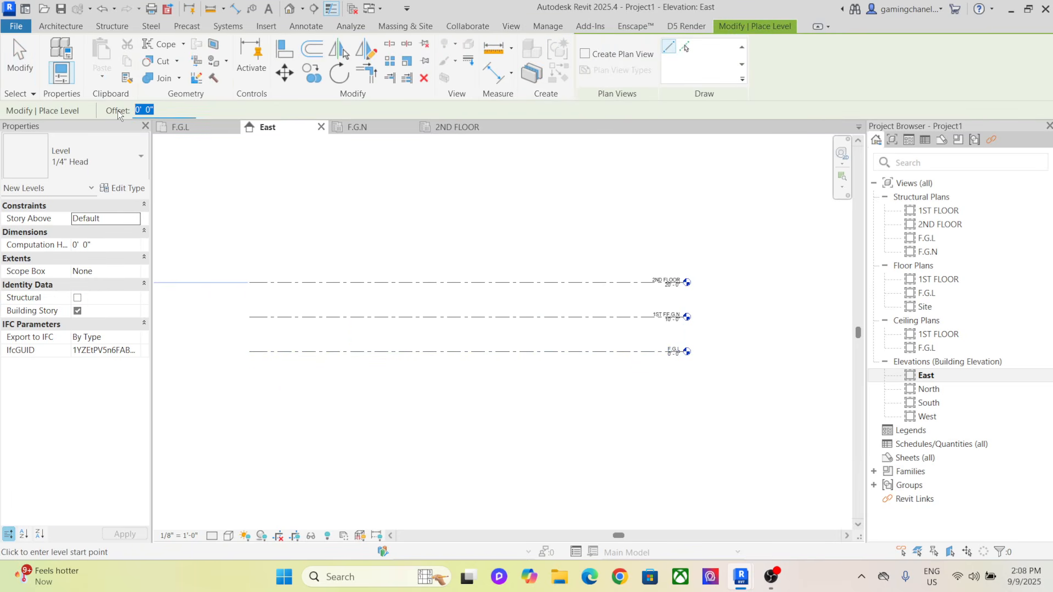
key("BackSpace")
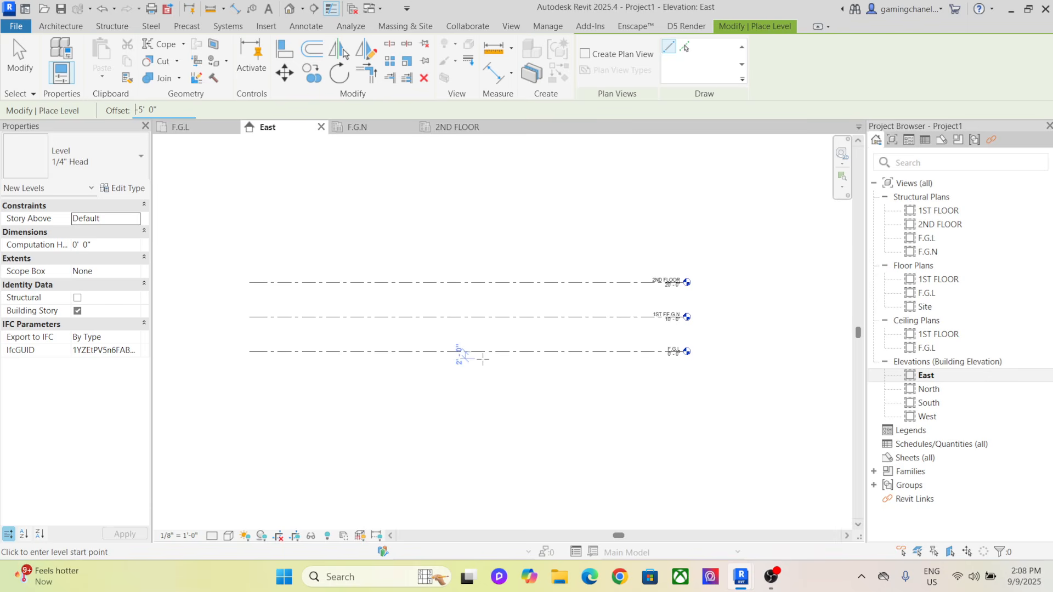
right_click(444, 159)
left_click(477, 167)
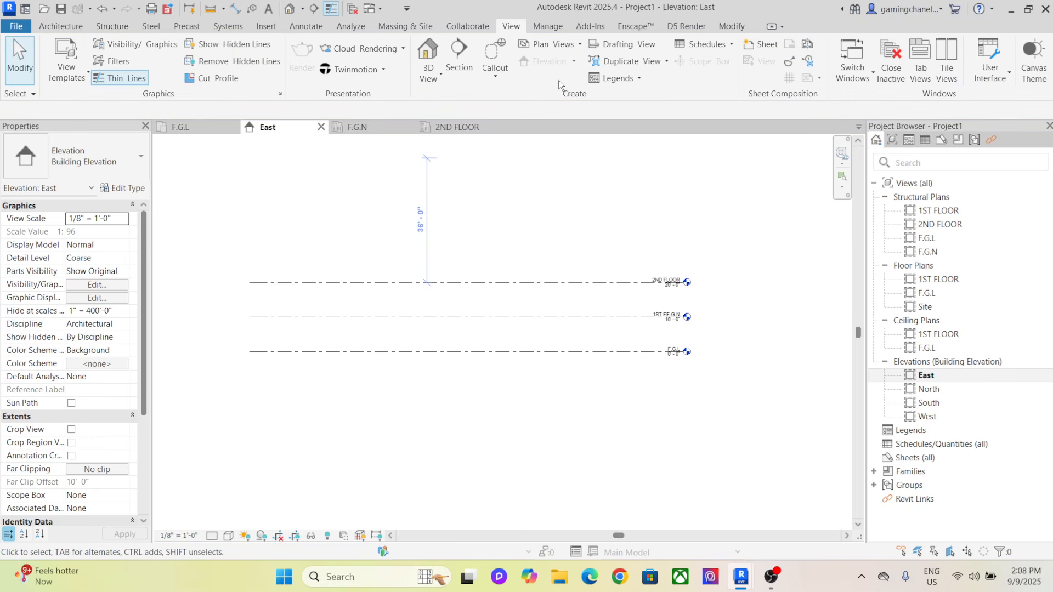
Place a new level at an offset of -5' 0" from F.G.L by picking the F.G.L line
left_click(583, 352)
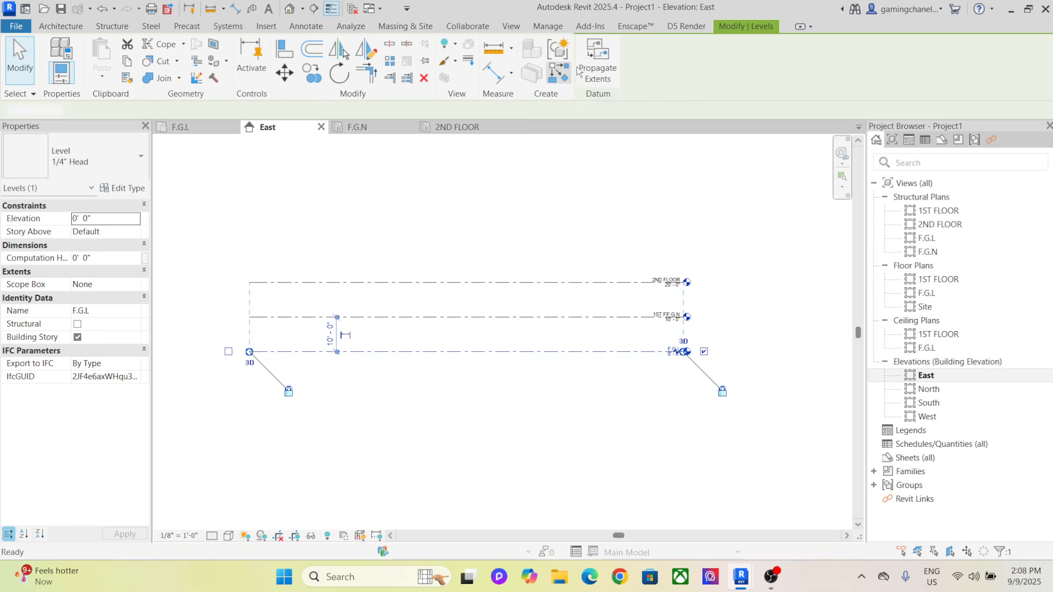
key("l")
key("l")
left_click(685, 48)
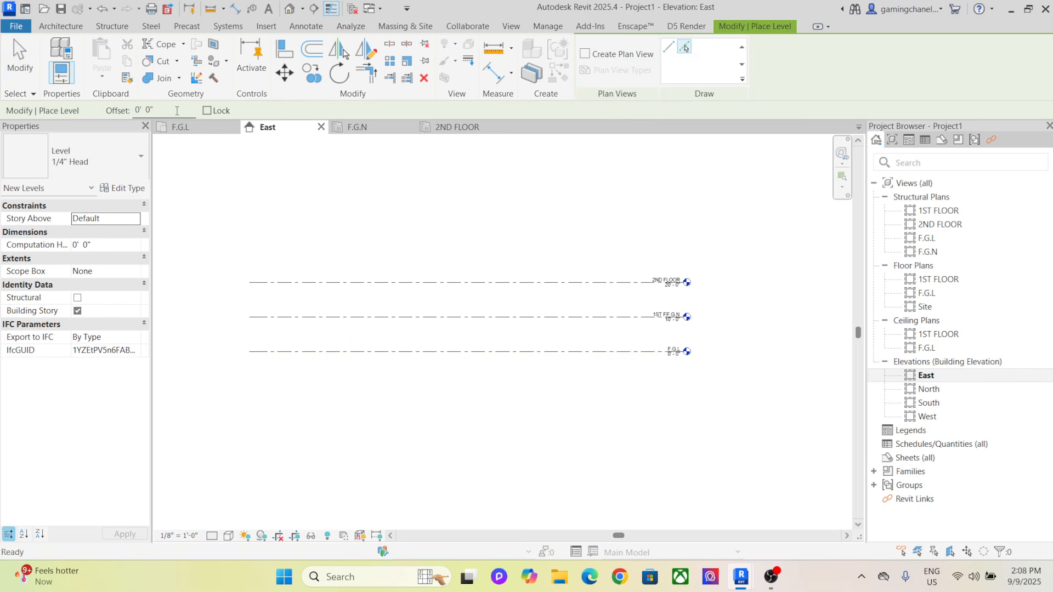
left_click(144, 110)
key("BackSpace")
type("-5")
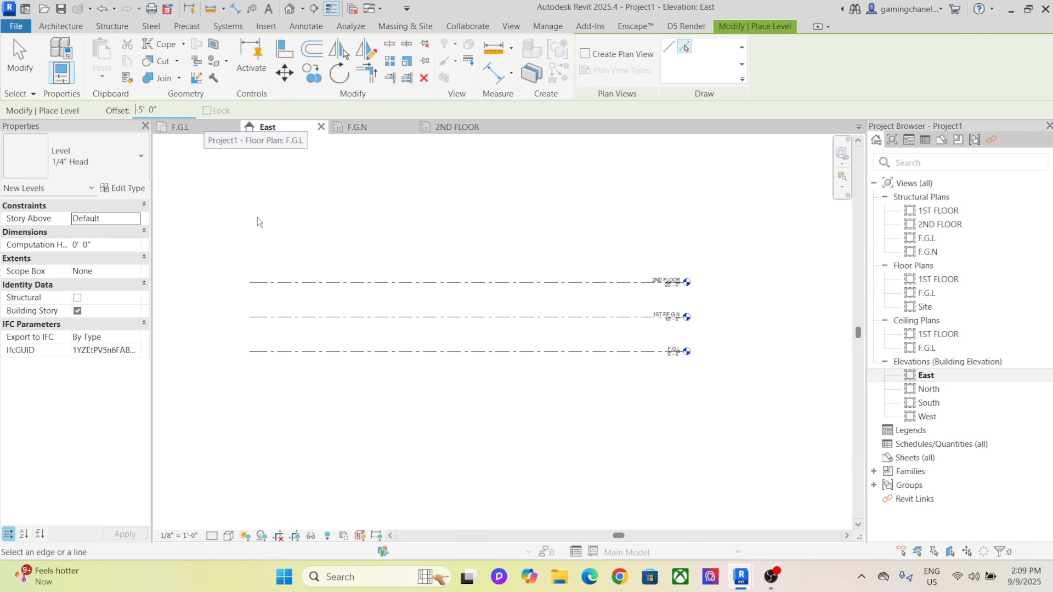
left_click(469, 351)
middle_click_drag(613, 408, 476, 360)
right_click(613, 255)
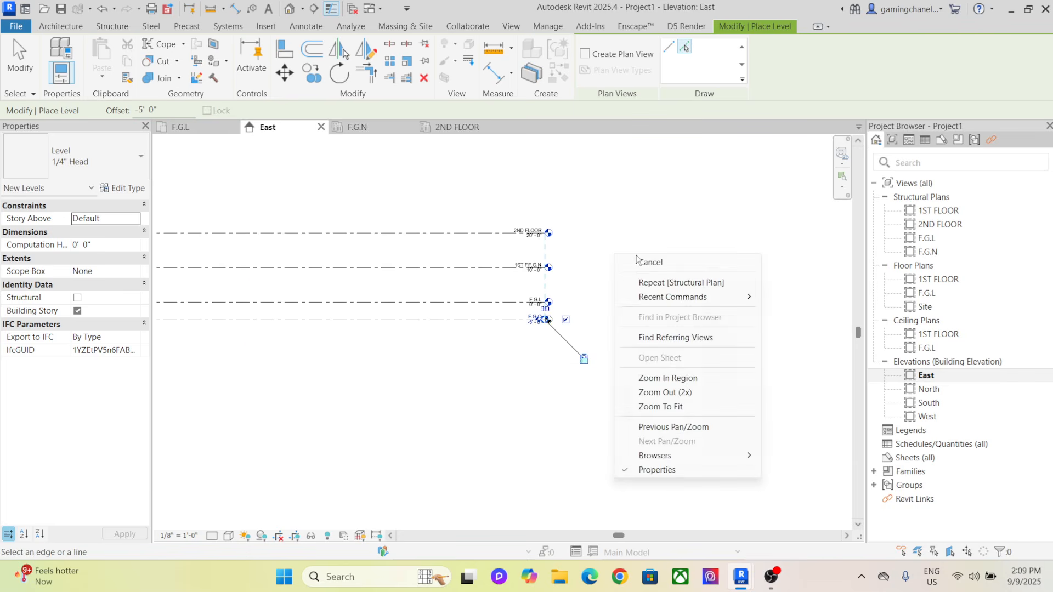
left_click(634, 260)
scroll(517, 337, "up", 3)
scroll(568, 279, "up", 2)
left_click(603, 279)
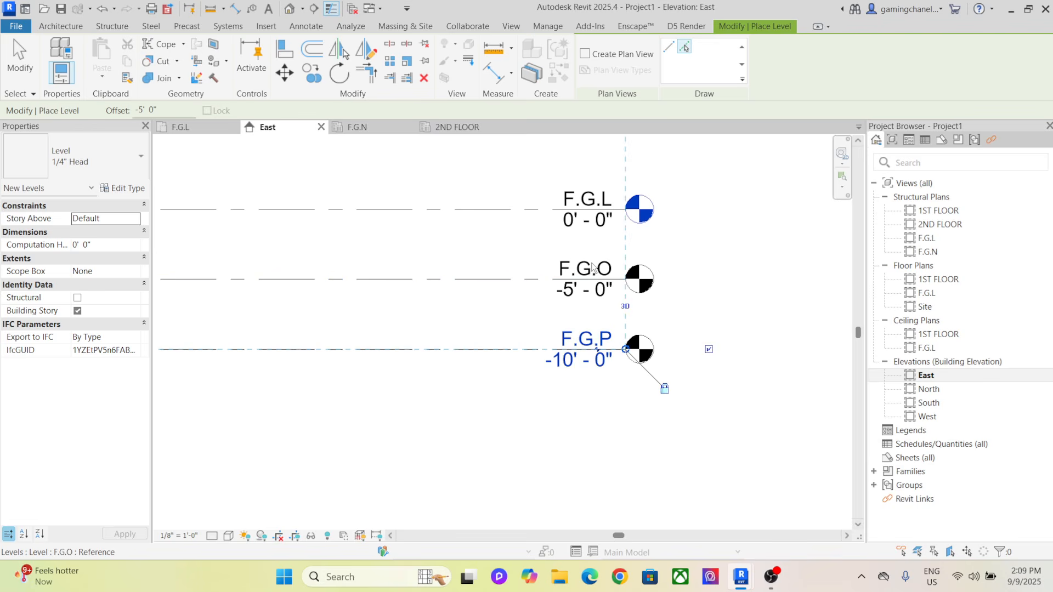
key("ctrl+z")
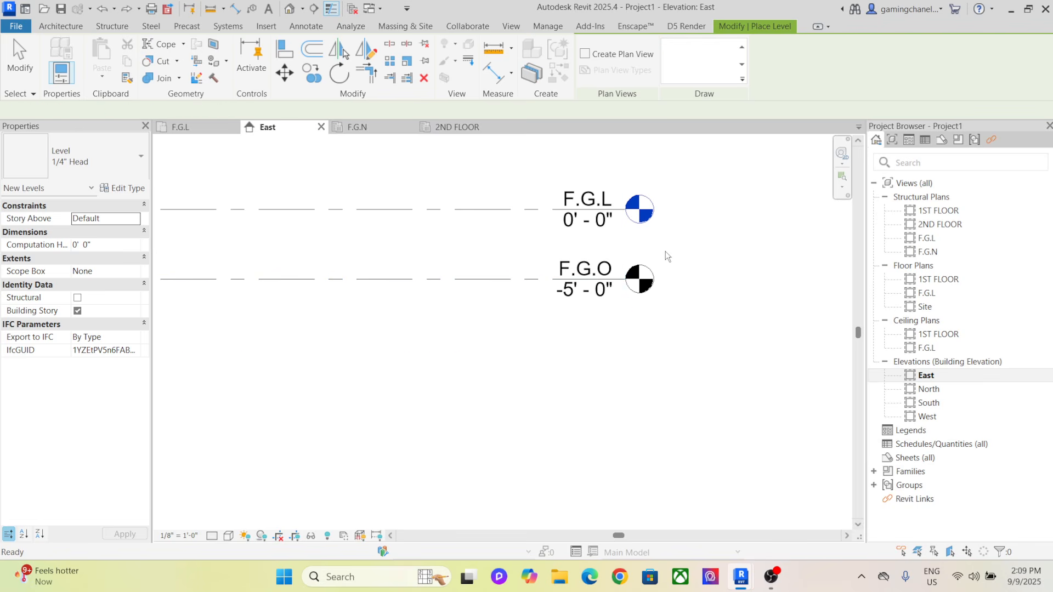
Exit level placement and rename the new level below F.G.L as FOUNDATION
right_click(714, 229)
left_click(716, 233)
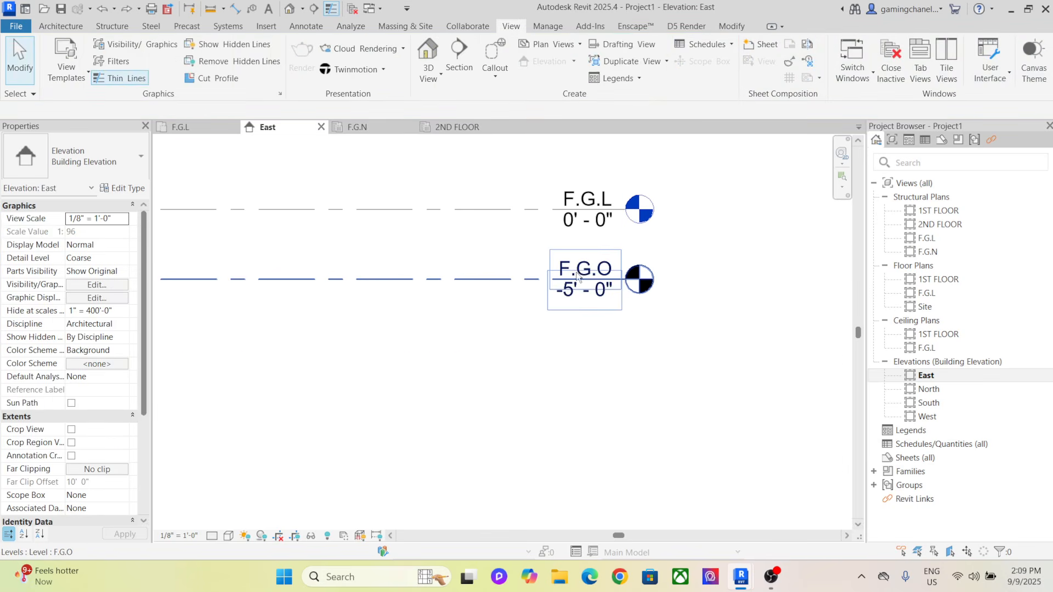
left_click(586, 269)
left_click(585, 268)
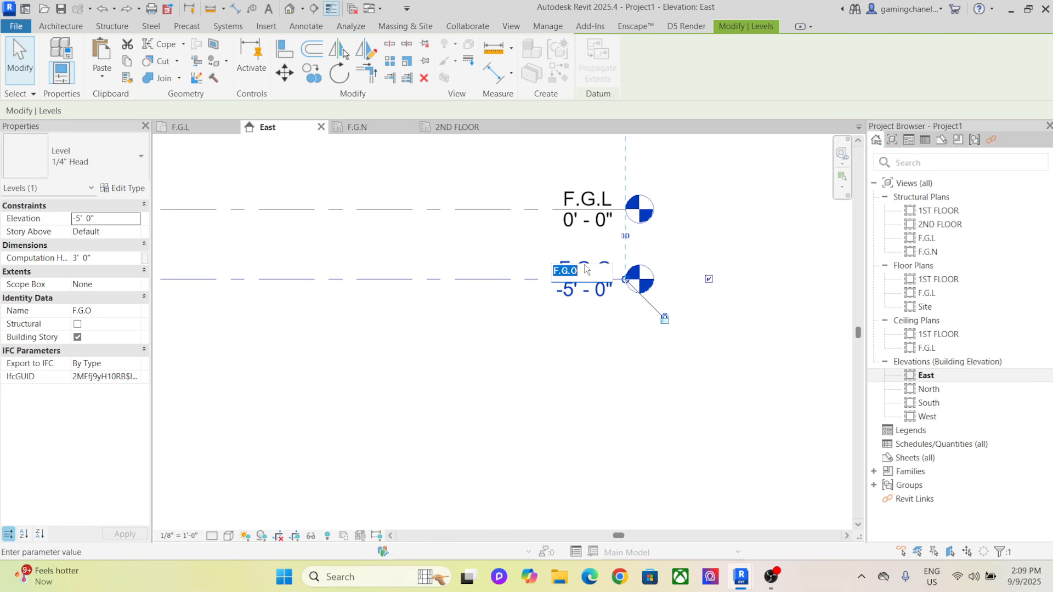
key("BackSpace")
type("FOUNDATION")
key("Return")
left_click(596, 367)
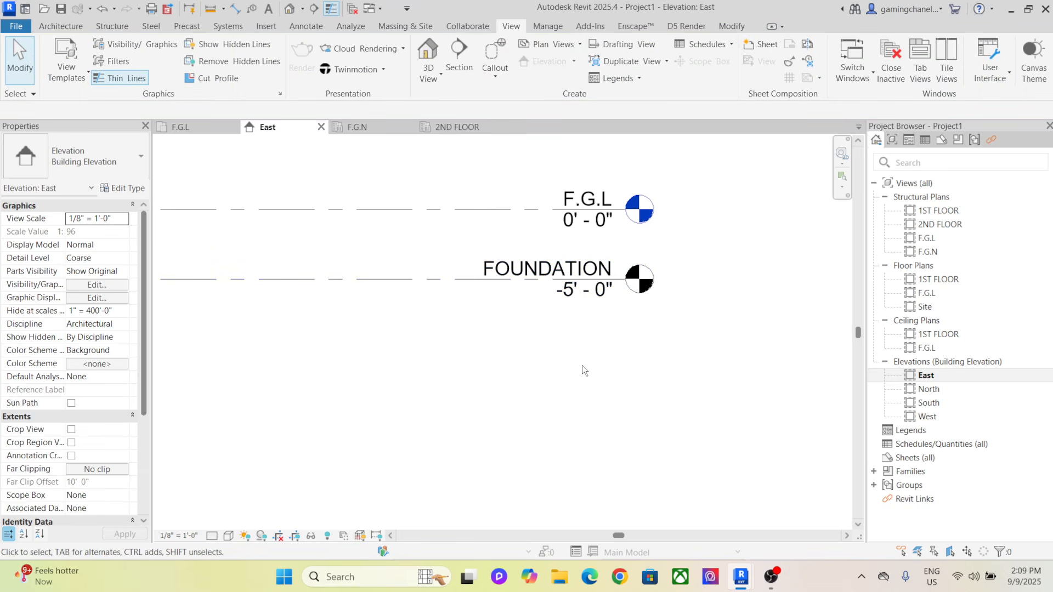
Create floor plan views for the 2ND FLOOR, F.G.N and FOUNDATION levels, and return to the East elevation
scroll(576, 378, "down", 4)
middle_click_drag(575, 381, 699, 403)
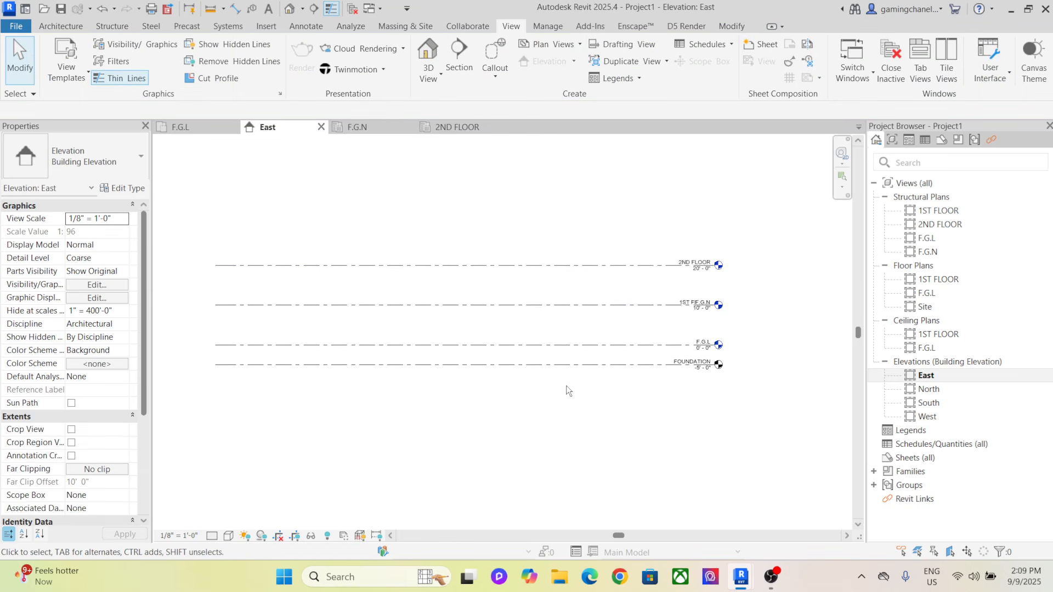
left_click(67, 26)
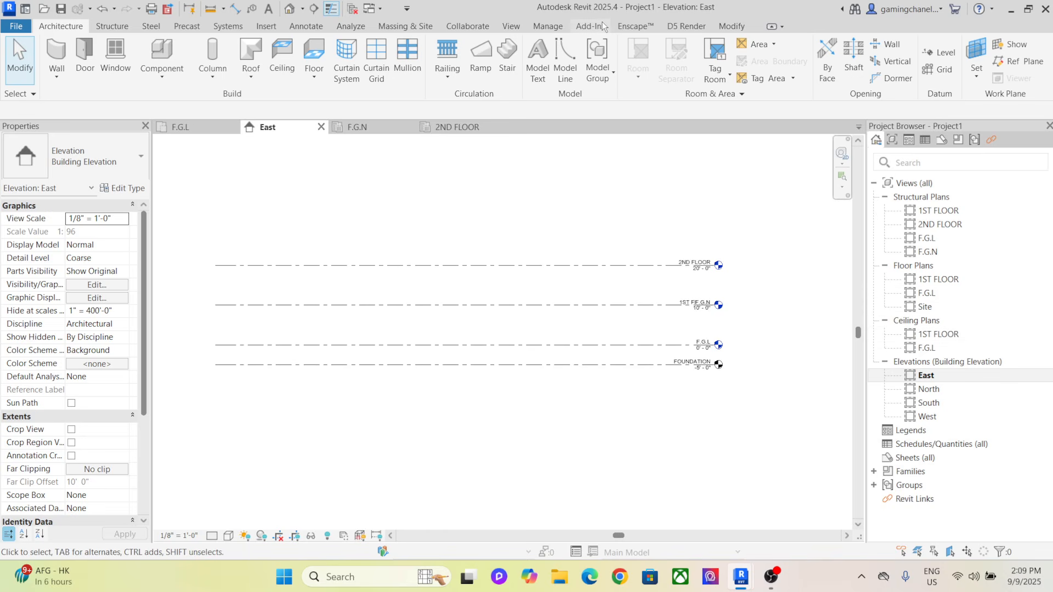
left_click(509, 27)
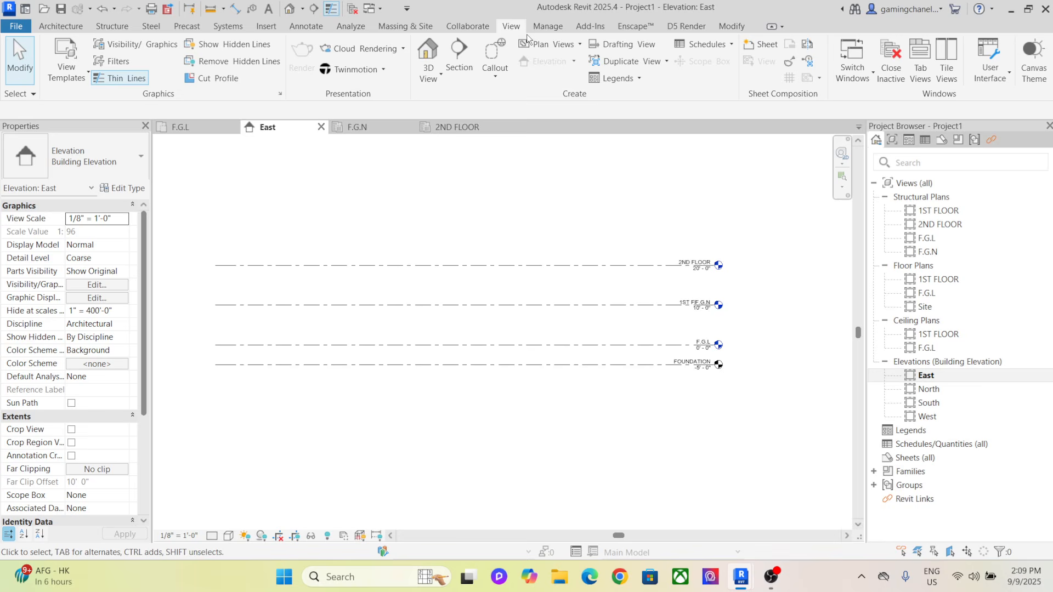
left_click(566, 45)
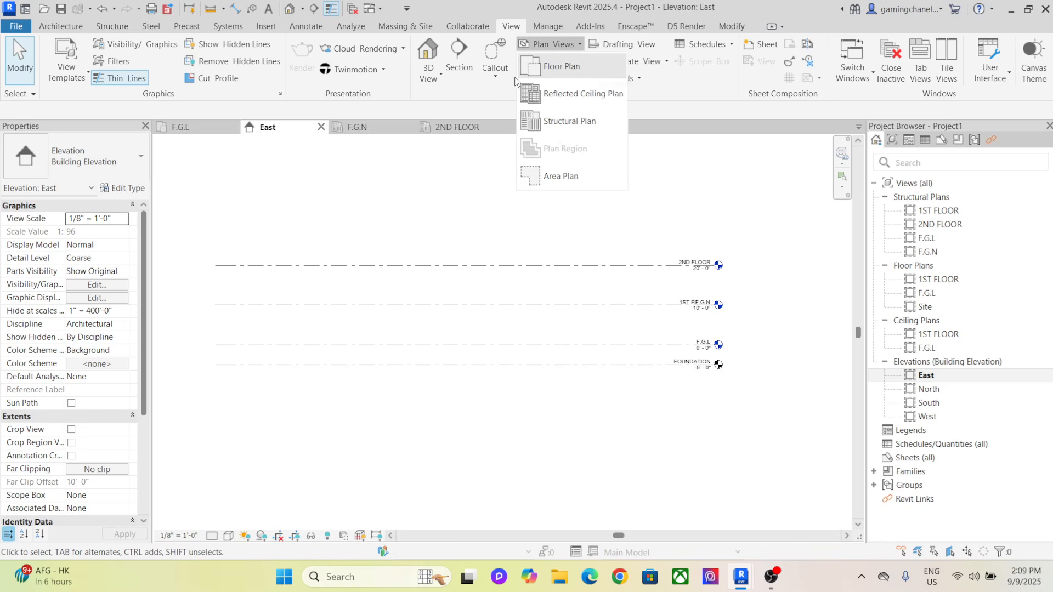
left_click(577, 73)
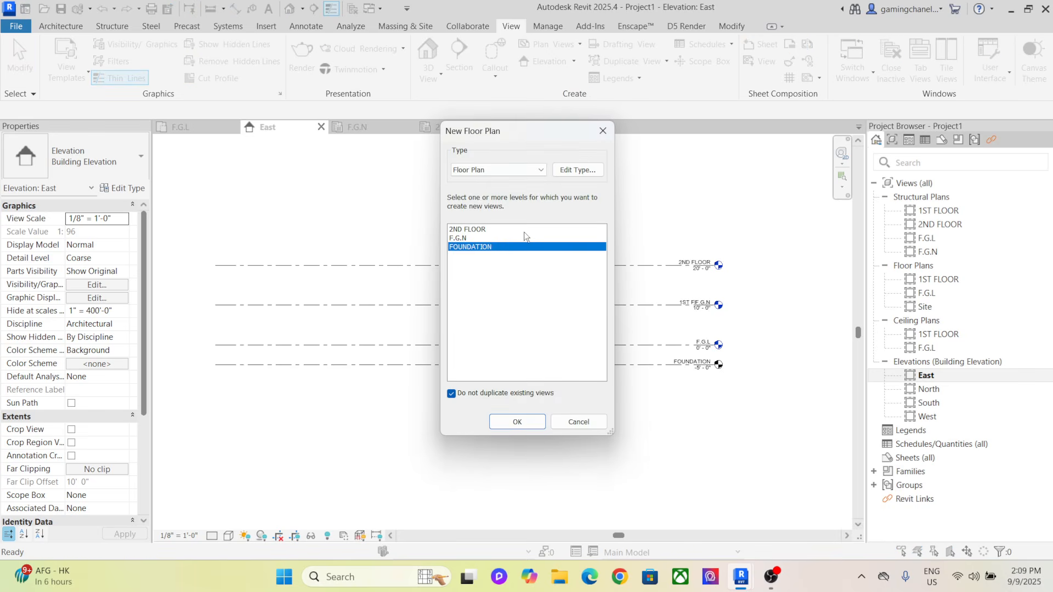
left_click_drag(524, 229, 527, 267)
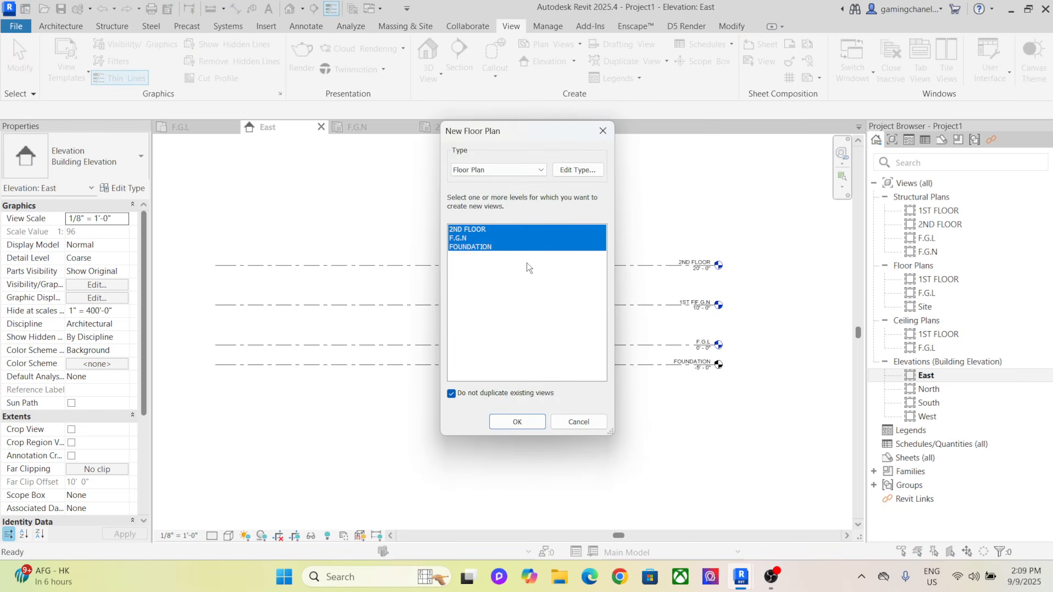
left_click(517, 423)
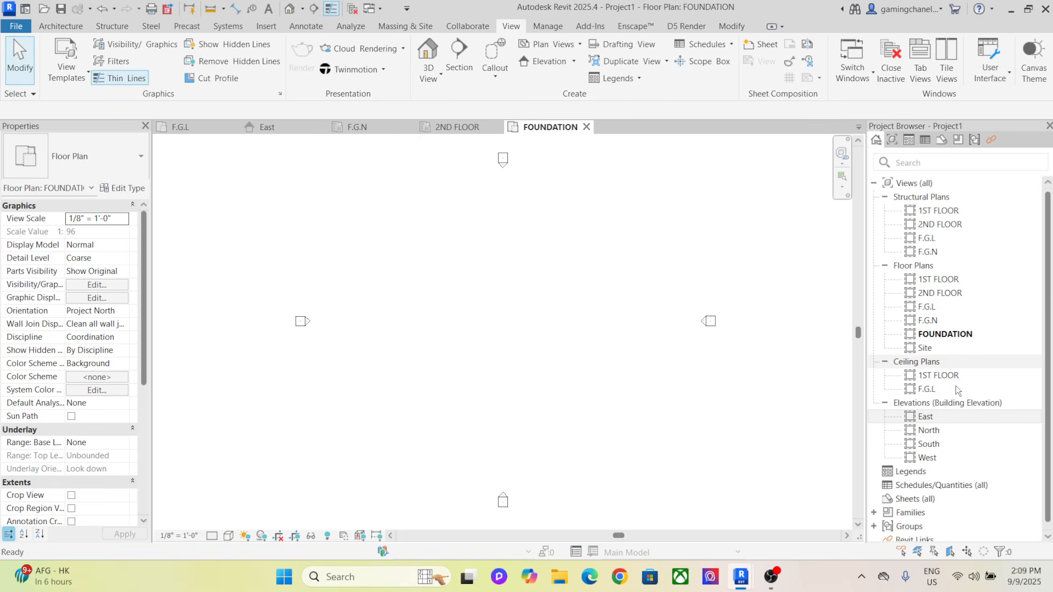
double_click(939, 415)
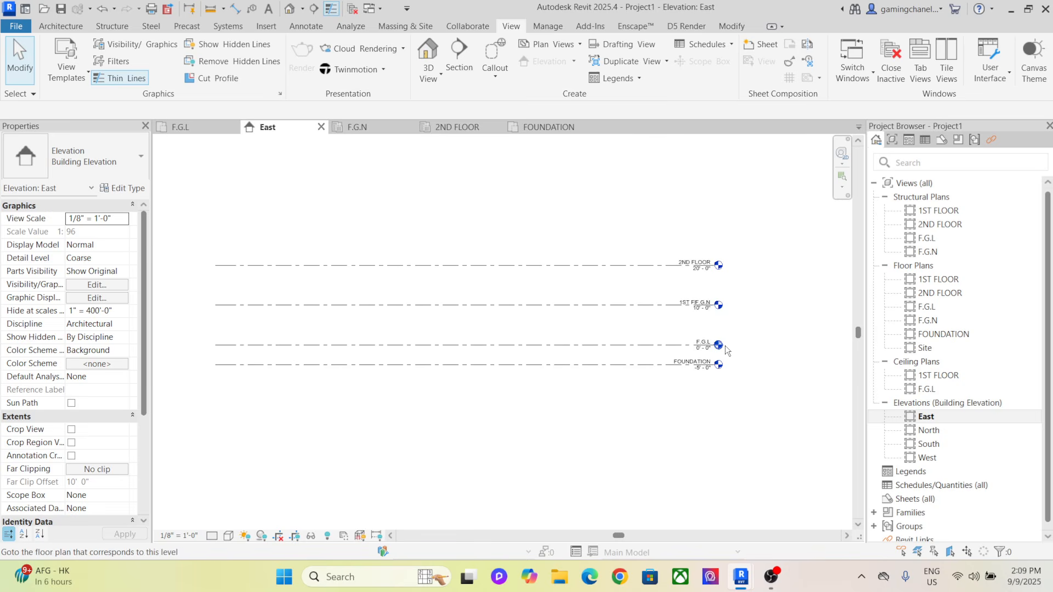
scroll(725, 345, "up", 2)
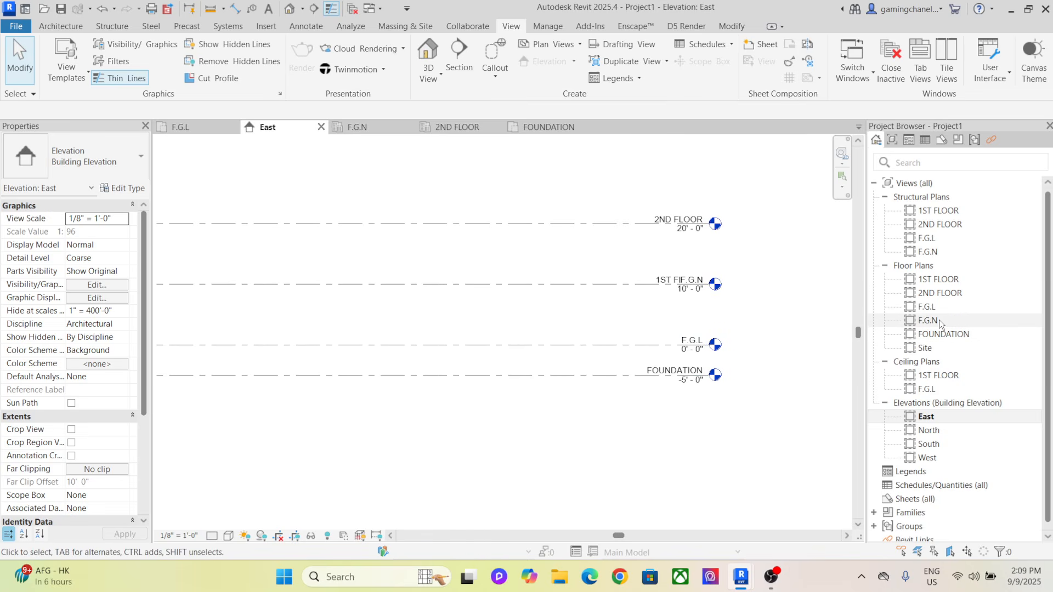
Delete the 1ST FLOOR level that overlaps F.G.N at 10' 0", together with its corresponding views
left_click(677, 277)
left_click(678, 276)
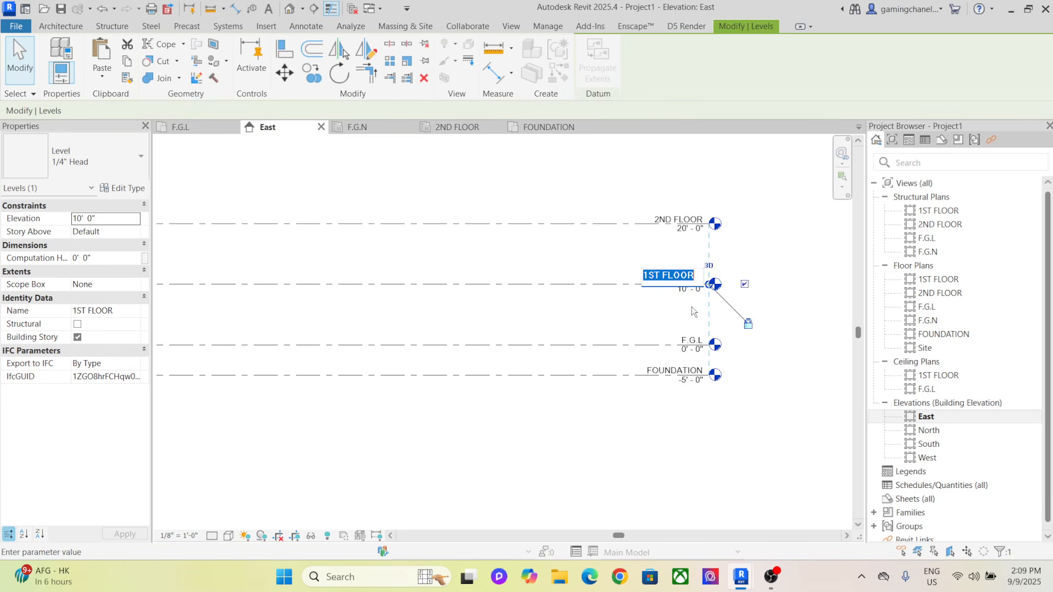
scroll(692, 306, "up", 2)
scroll(691, 307, "down", 2)
left_click(788, 256)
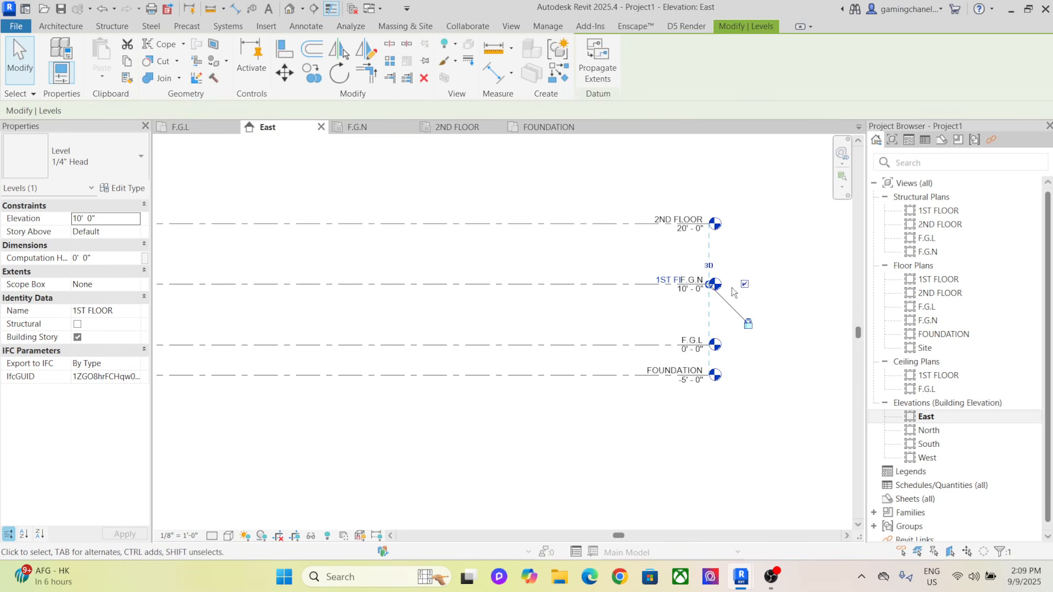
left_click(426, 79)
left_click(590, 331)
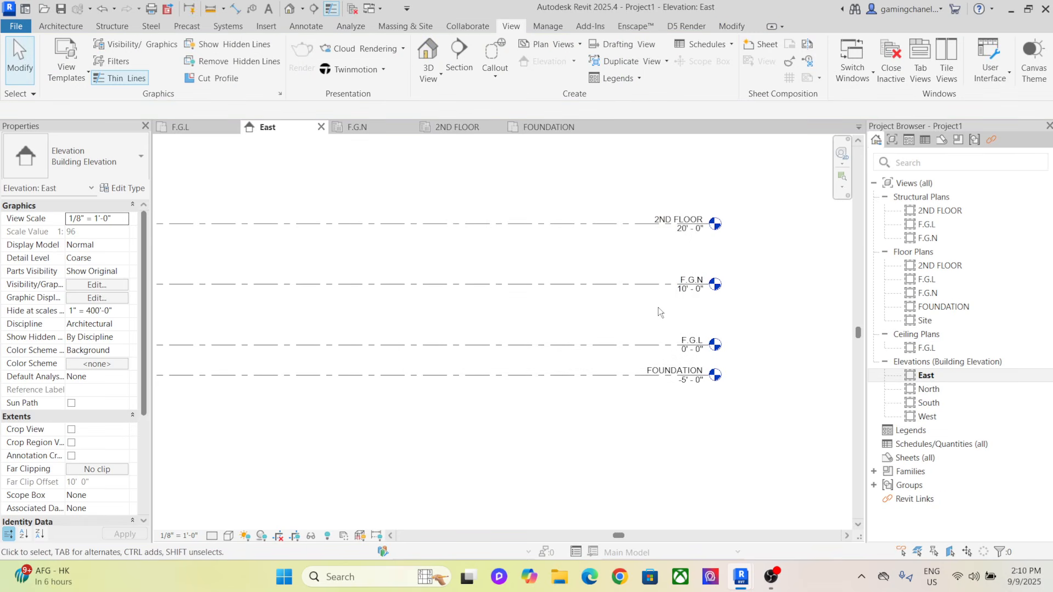
Rename the F.G.N level as 1ST FLOOR and rename its corresponding views too
left_click(689, 279)
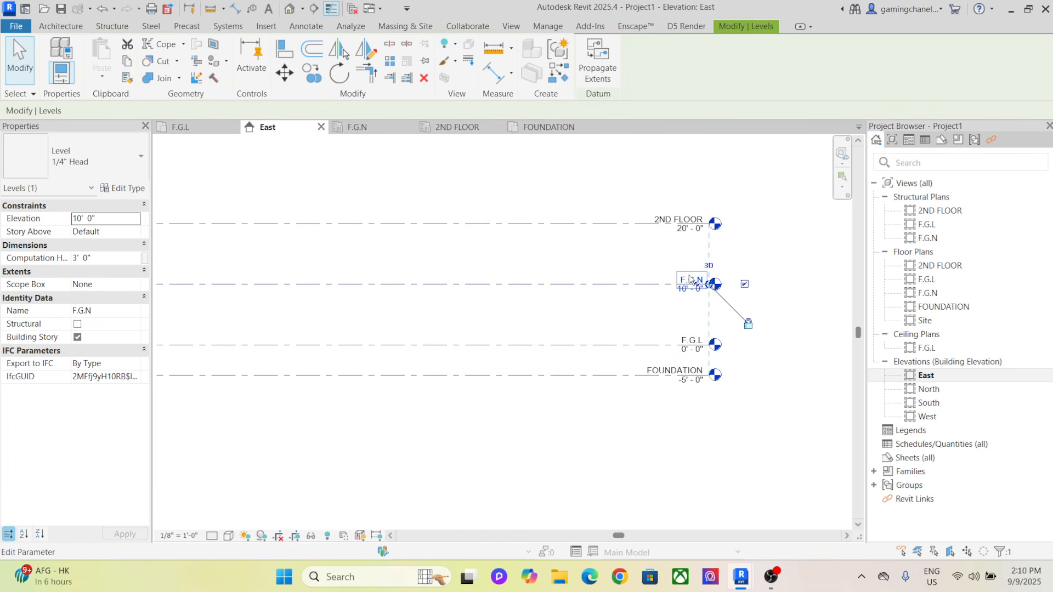
left_click(691, 280)
key("BackSpace")
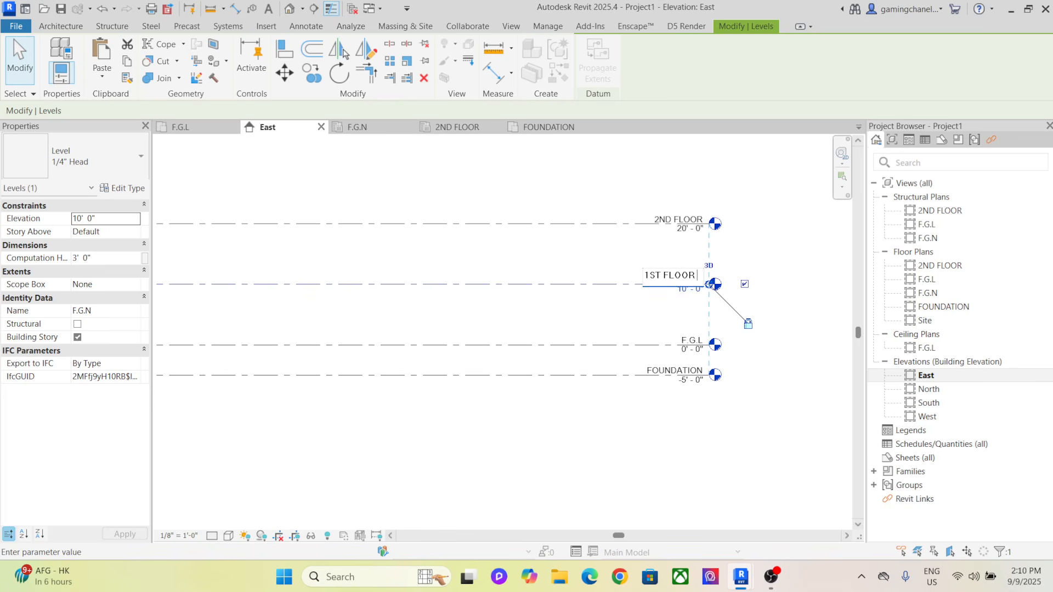
key("Return")
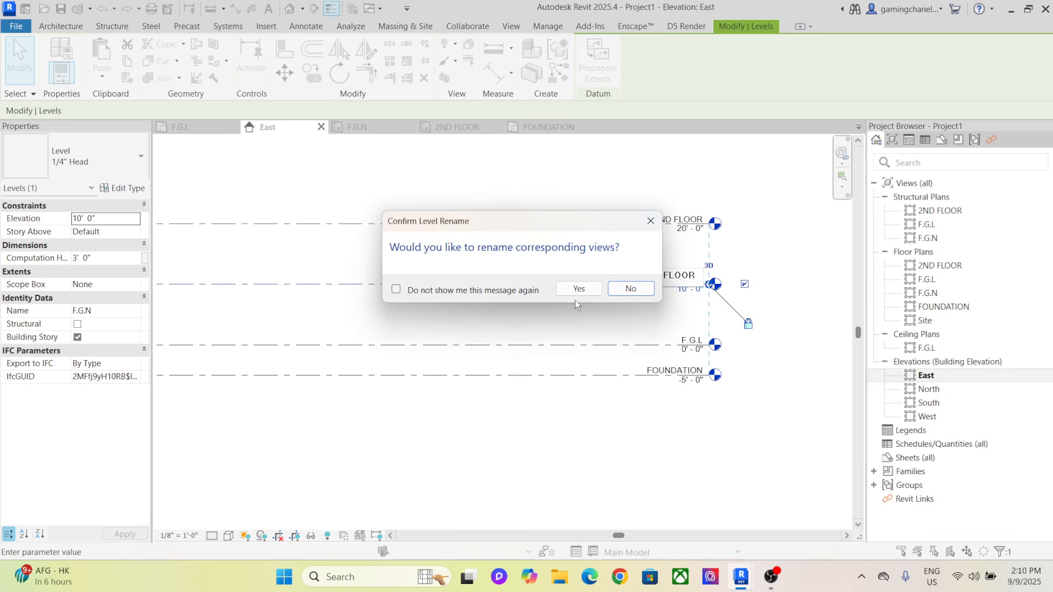
left_click(576, 285)
left_click(702, 420)
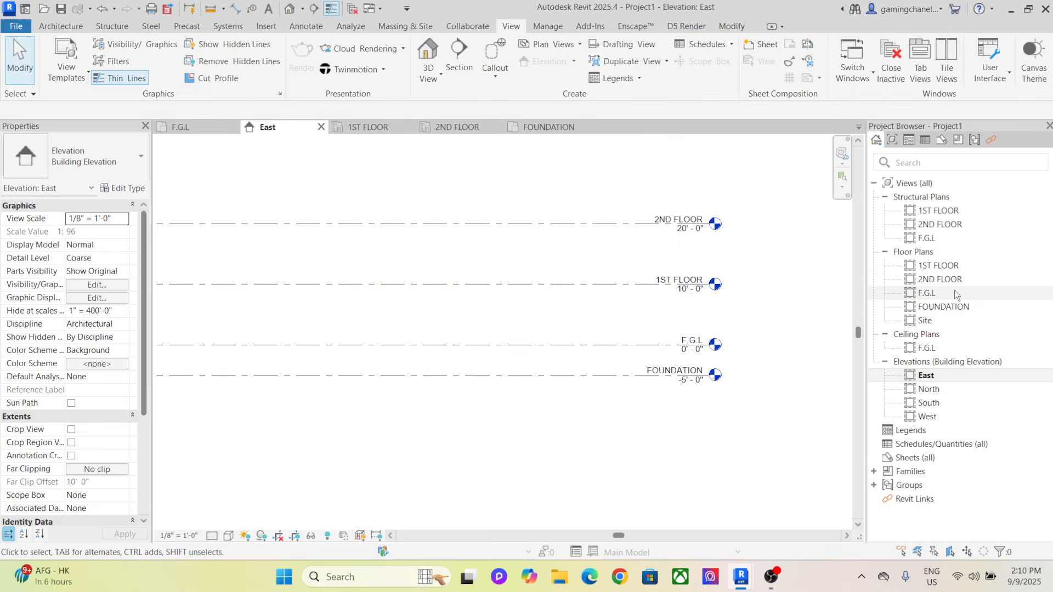
Open the F.G.L floor plan and draw the first vertical grid line between the elevation markers, with its bubble at the upper end
double_click(911, 293)
middle_click_drag(497, 355, 485, 357)
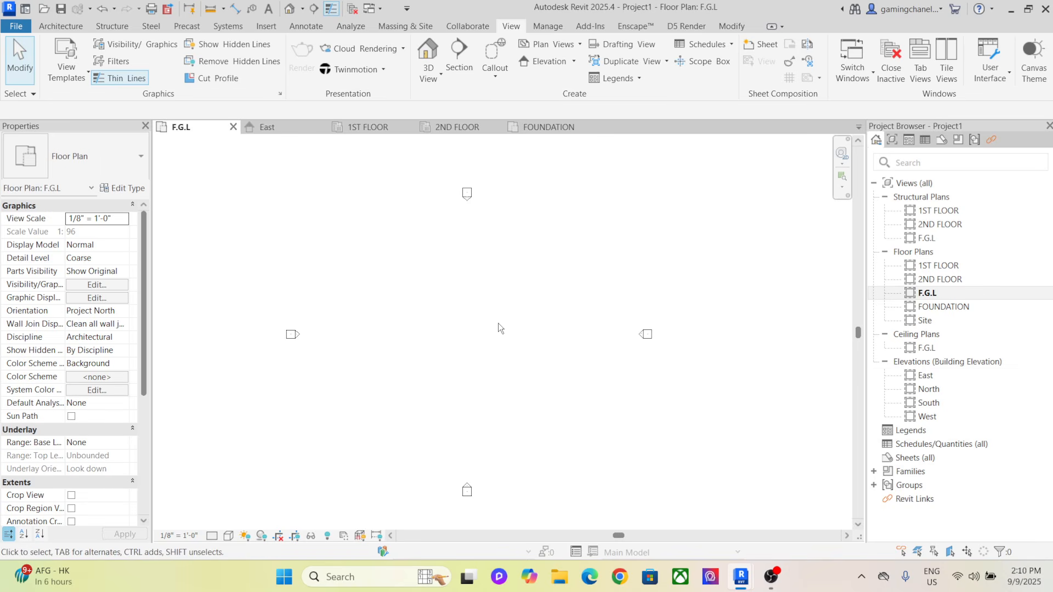
left_click(60, 25)
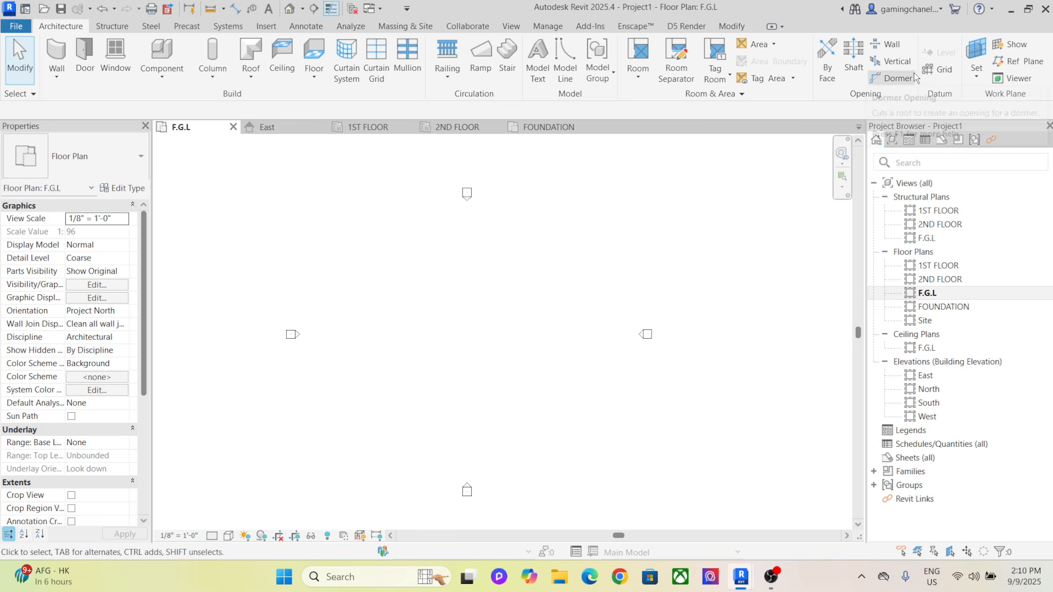
left_click(942, 70)
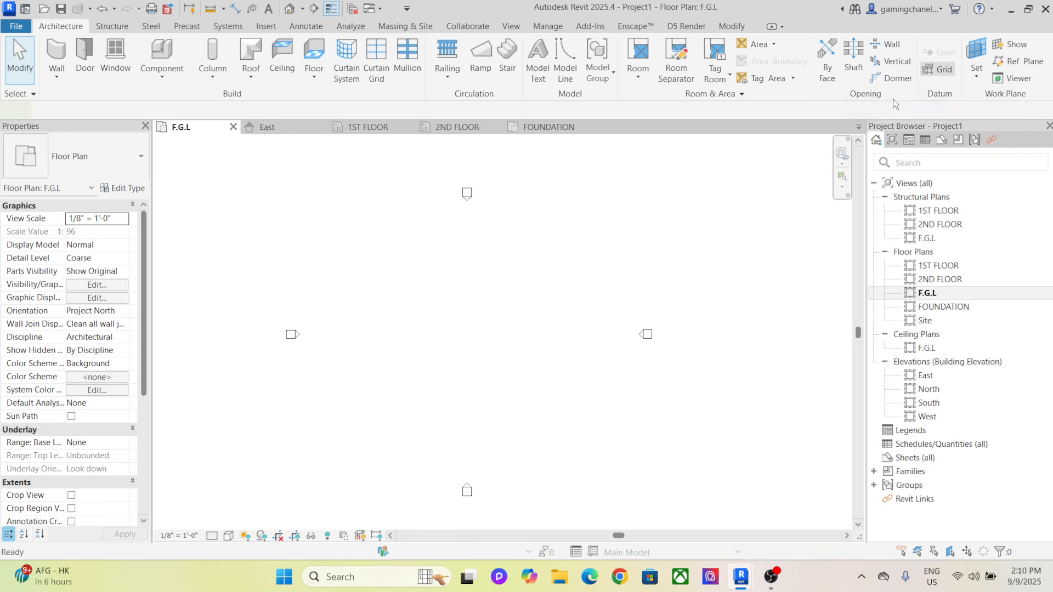
left_click(400, 410)
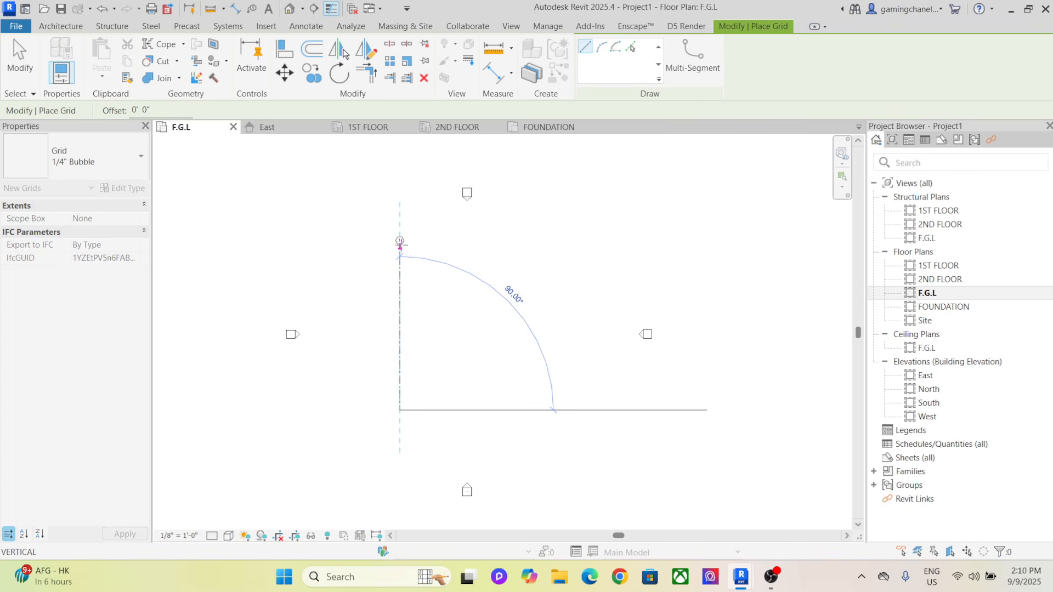
left_click(399, 245)
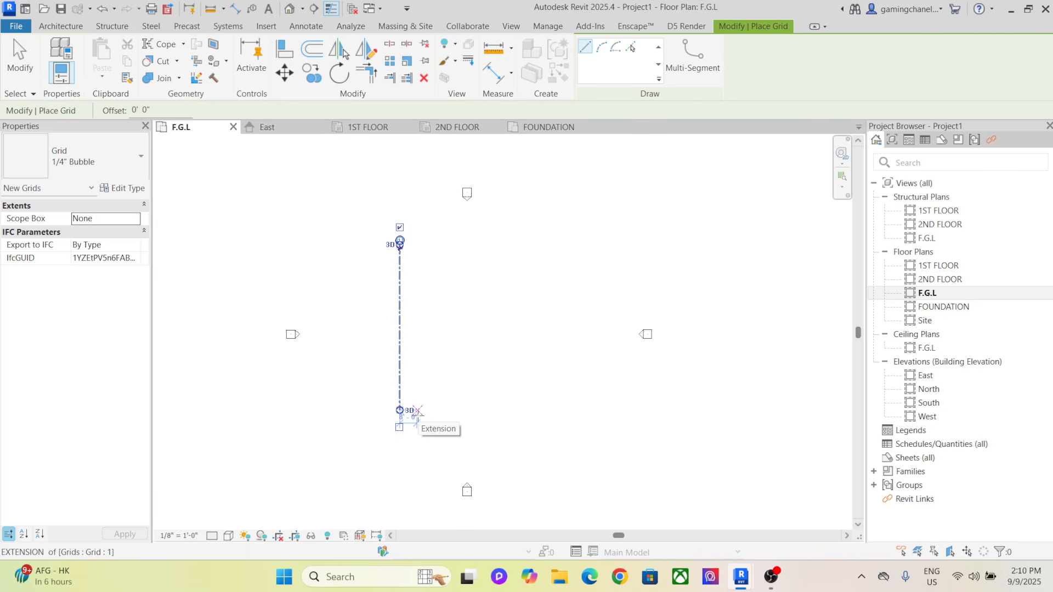
Draw a second vertical grid line 10' 0" to the right of grid 1, aligned with its ends, and finish grid placement
scroll(420, 410, "up", 2)
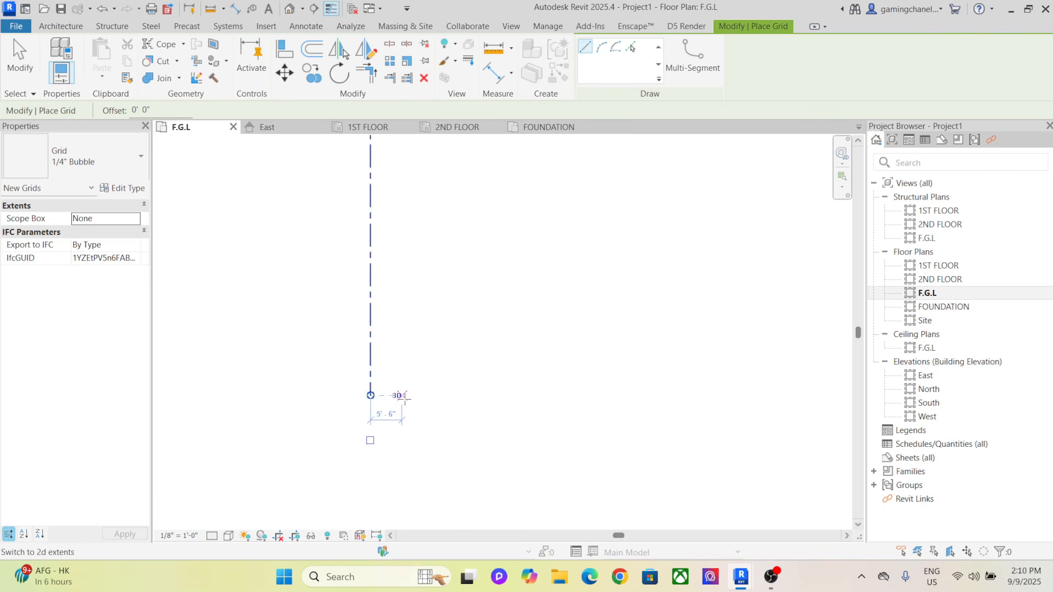
left_click(427, 395)
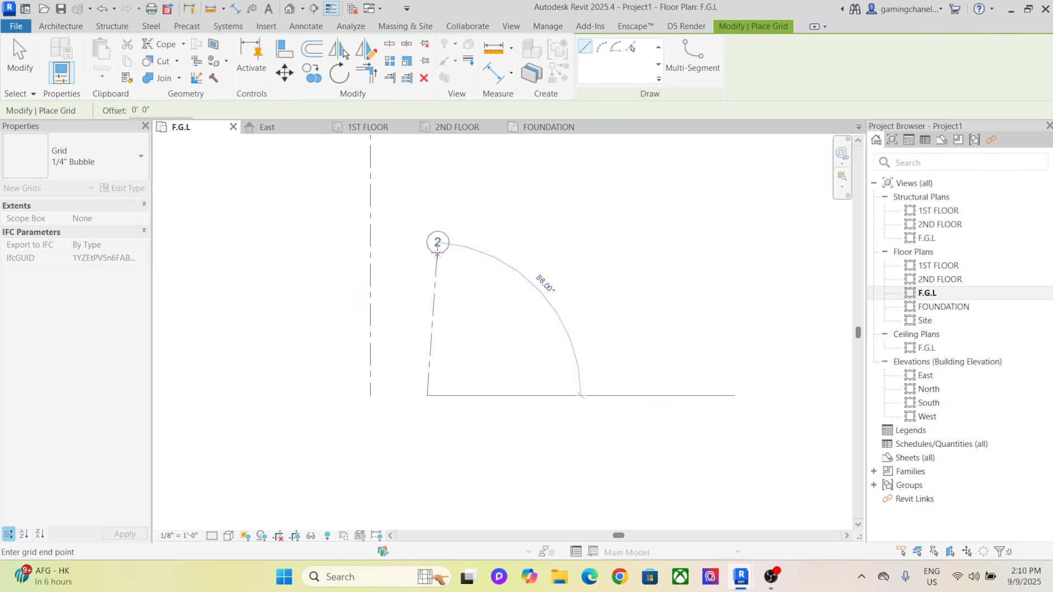
scroll(430, 241, "down", 2)
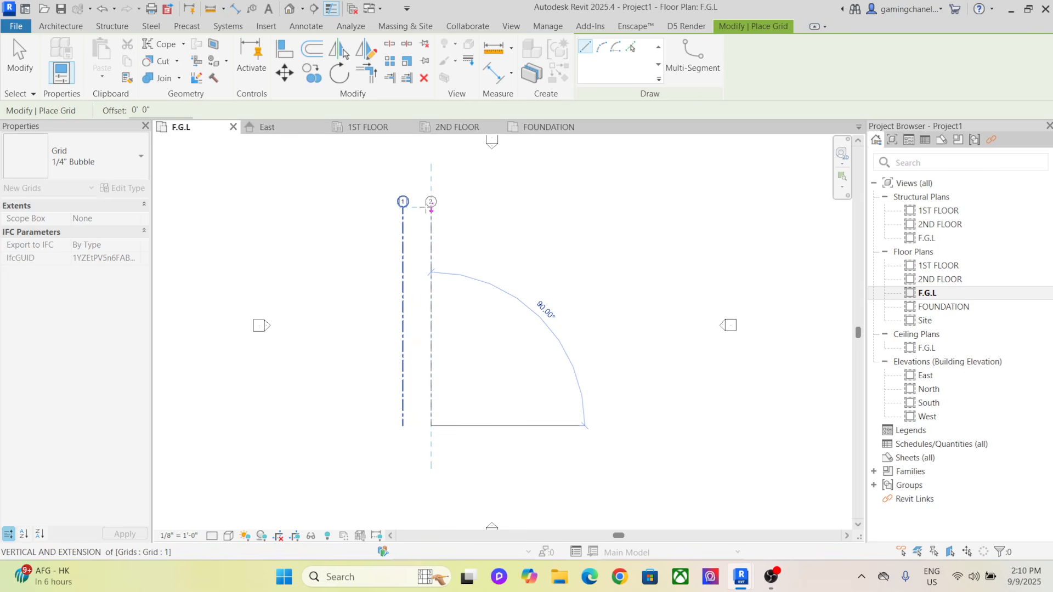
left_click(431, 208)
right_click(479, 207)
left_click(505, 216)
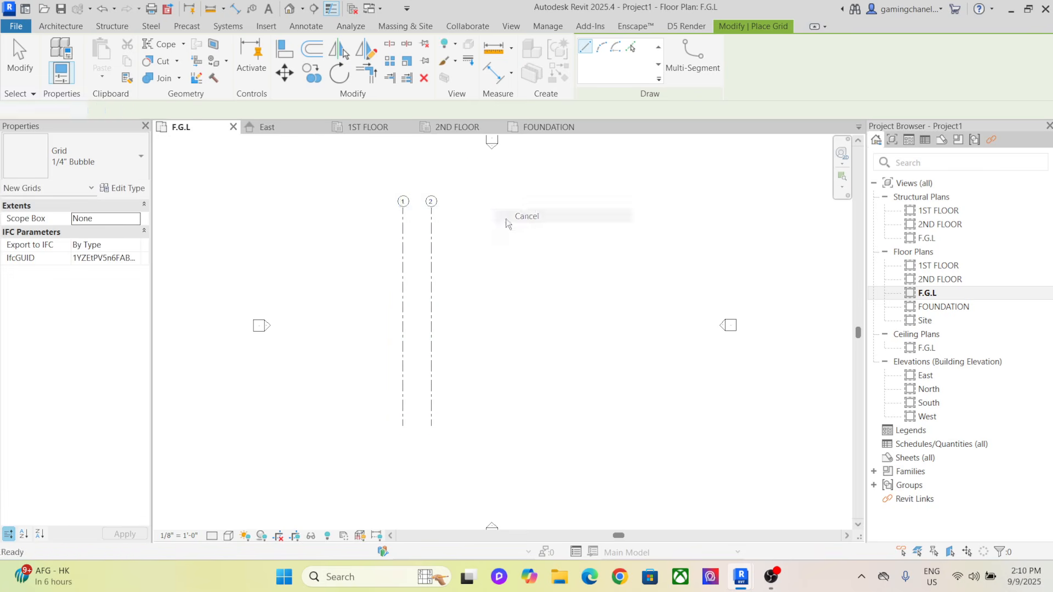
left_click(432, 264)
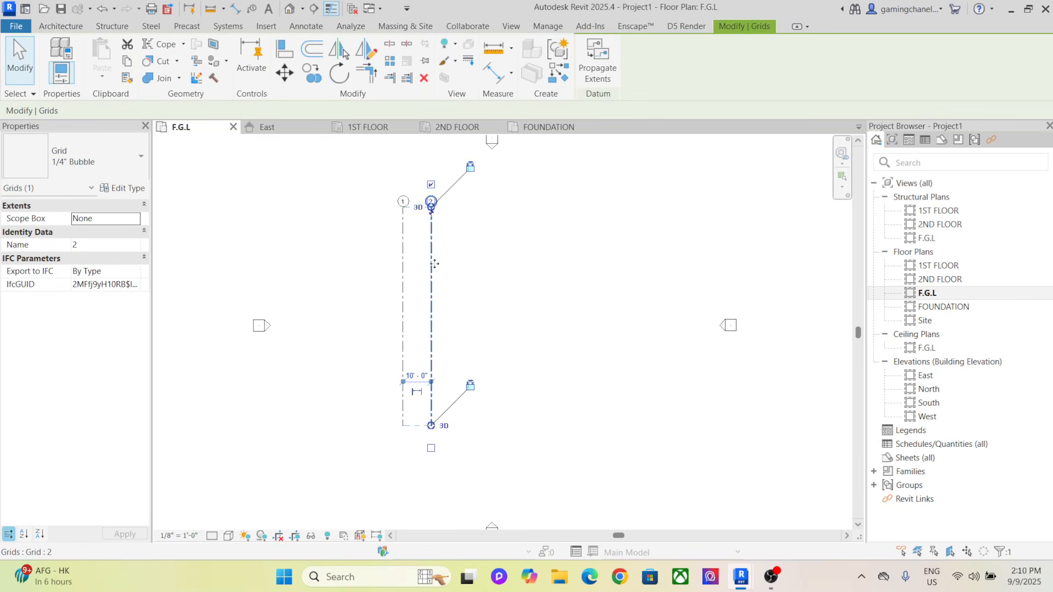
left_click(313, 49)
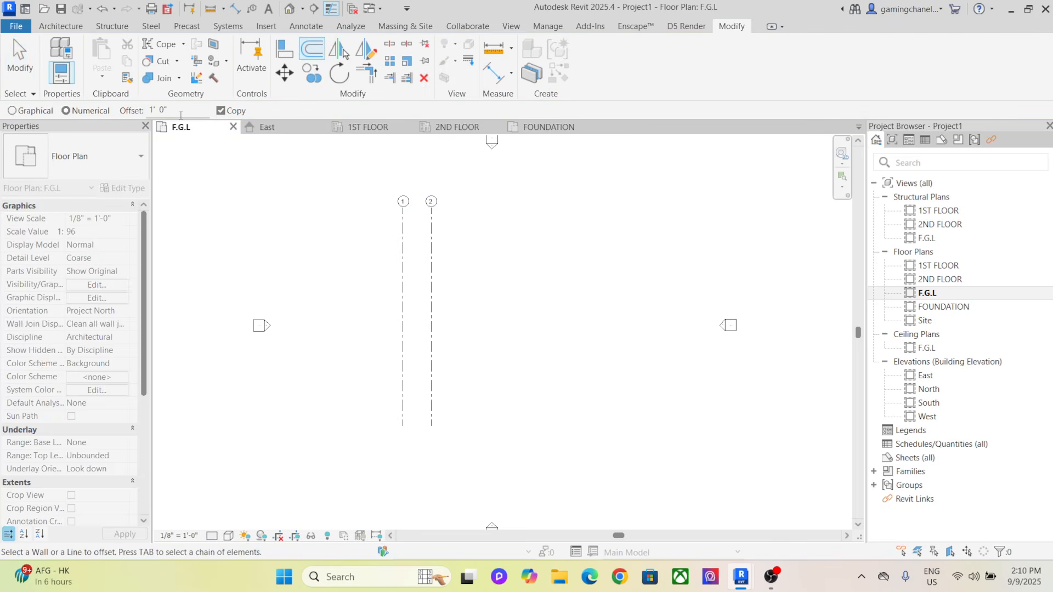
left_click_drag(180, 111, 137, 111)
key("BackSpace")
left_click(201, 107)
right_click(475, 224)
left_click(482, 235)
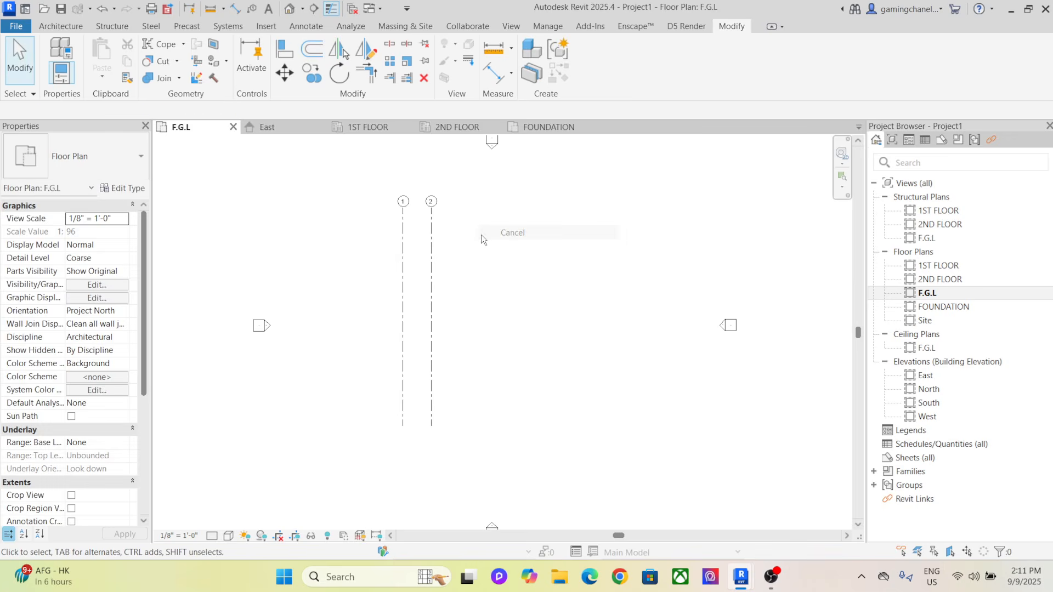
Add three more vertical grid lines to the right of grid 2 by picking lines at a 10' 0" offset, and finish grid placement
left_click(432, 247)
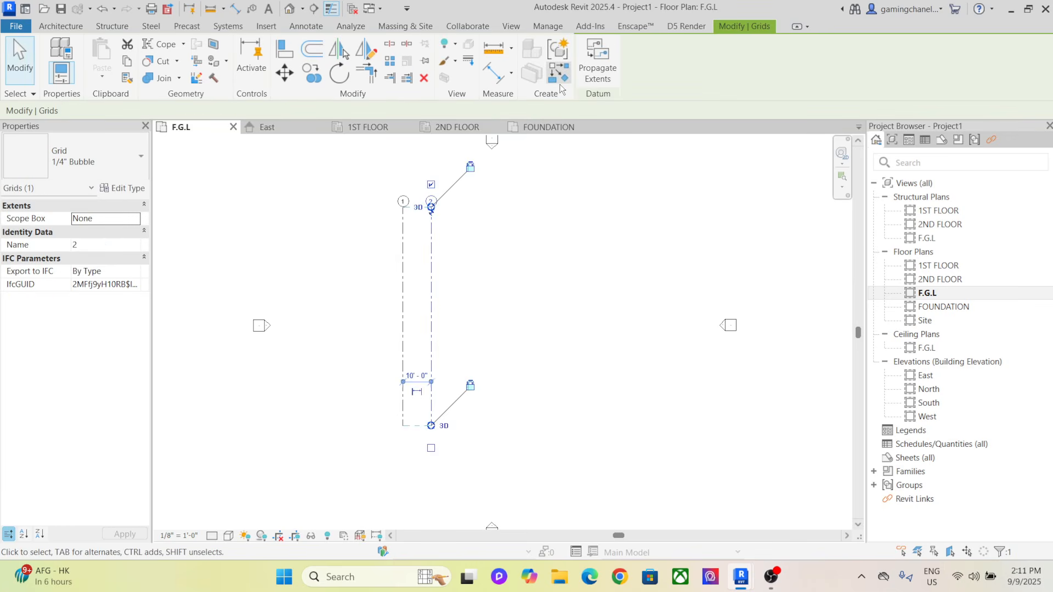
left_click(560, 79)
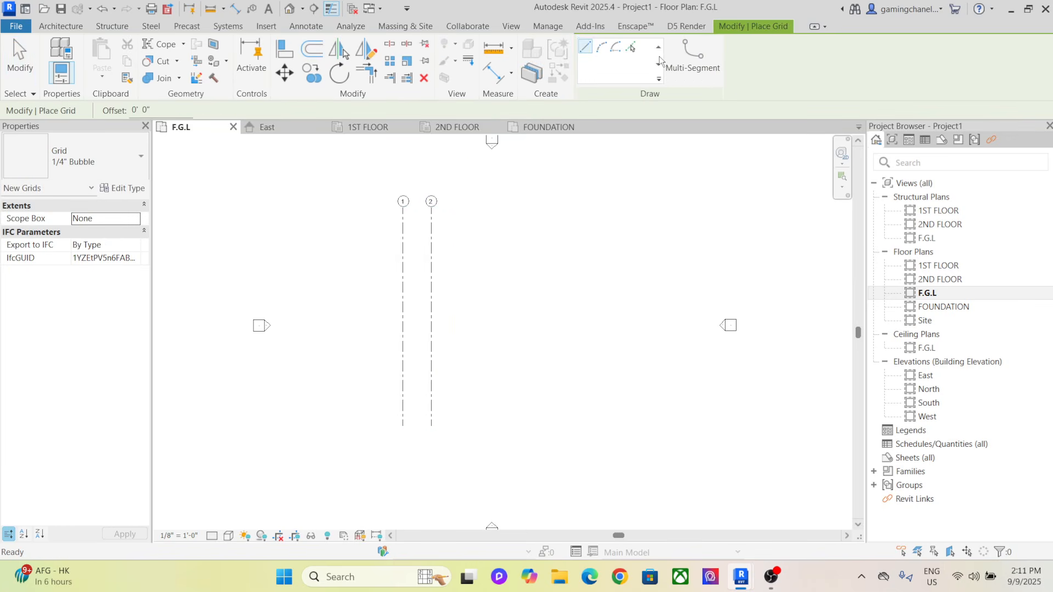
left_click(632, 49)
left_click_drag(187, 115, 123, 113)
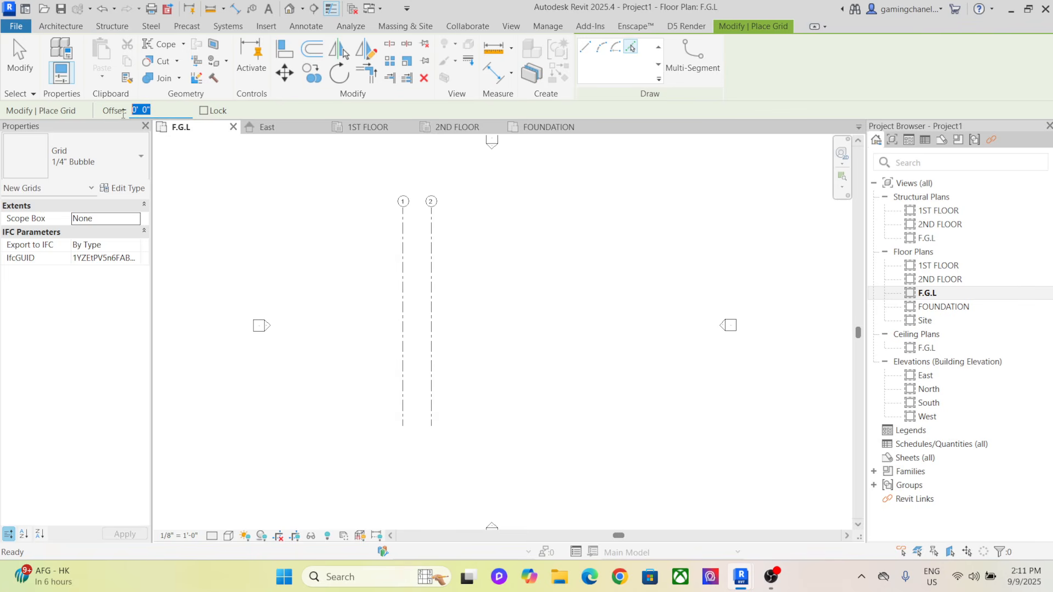
type("10")
left_click(432, 295)
left_click(469, 291)
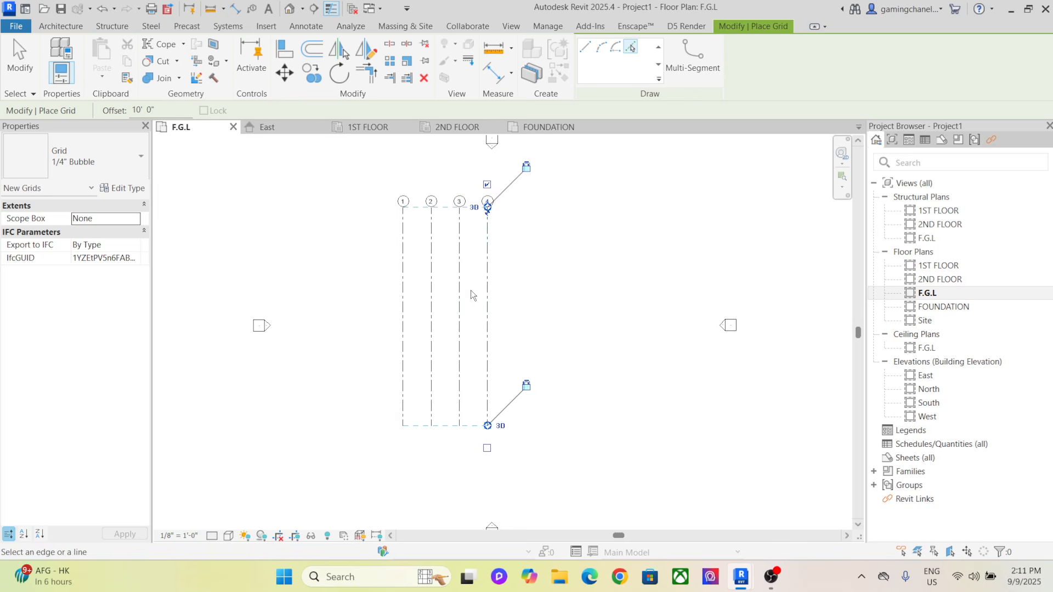
left_click(496, 277)
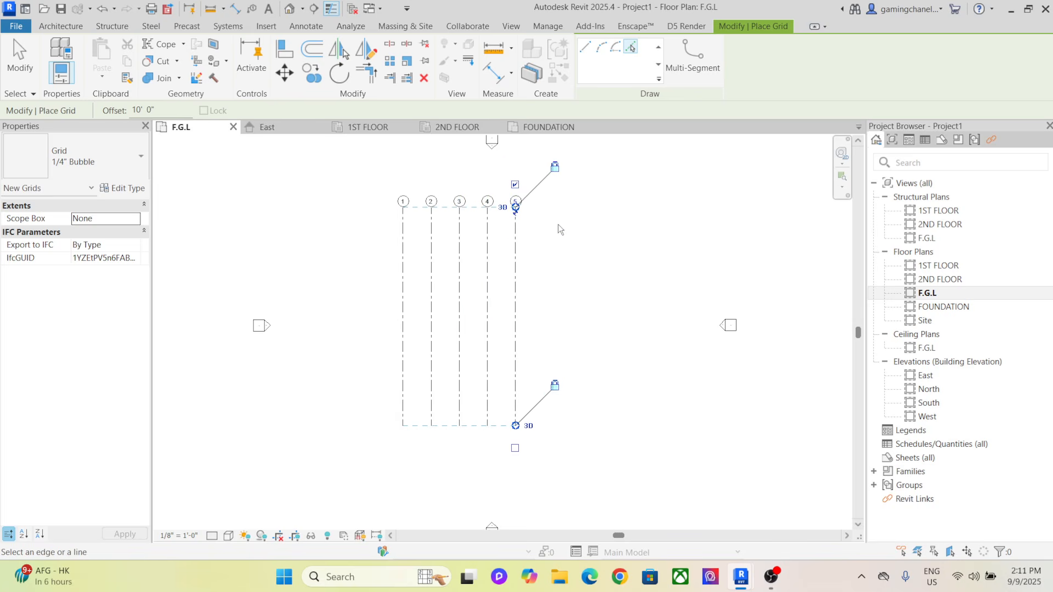
right_click(568, 207)
left_click(604, 214)
right_click(570, 199)
left_click(607, 209)
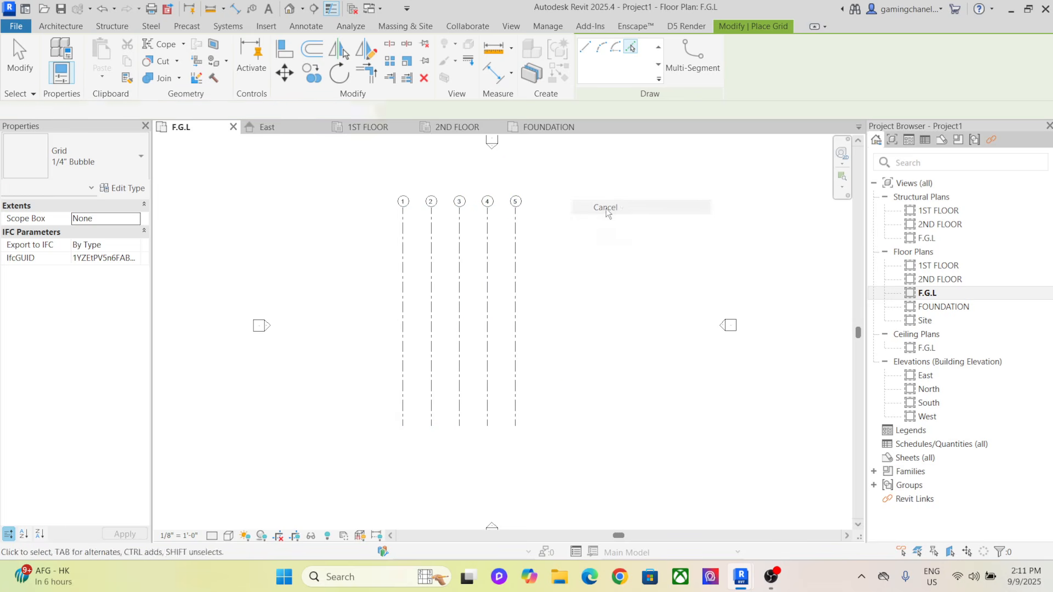
Draw a horizontal grid line across the upper part of the five vertical grids, with its bubble at the left end
scroll(433, 214, "up", 3)
scroll(433, 210, "up", 1)
scroll(430, 207, "down", 5)
middle_click_drag(564, 234, 520, 235)
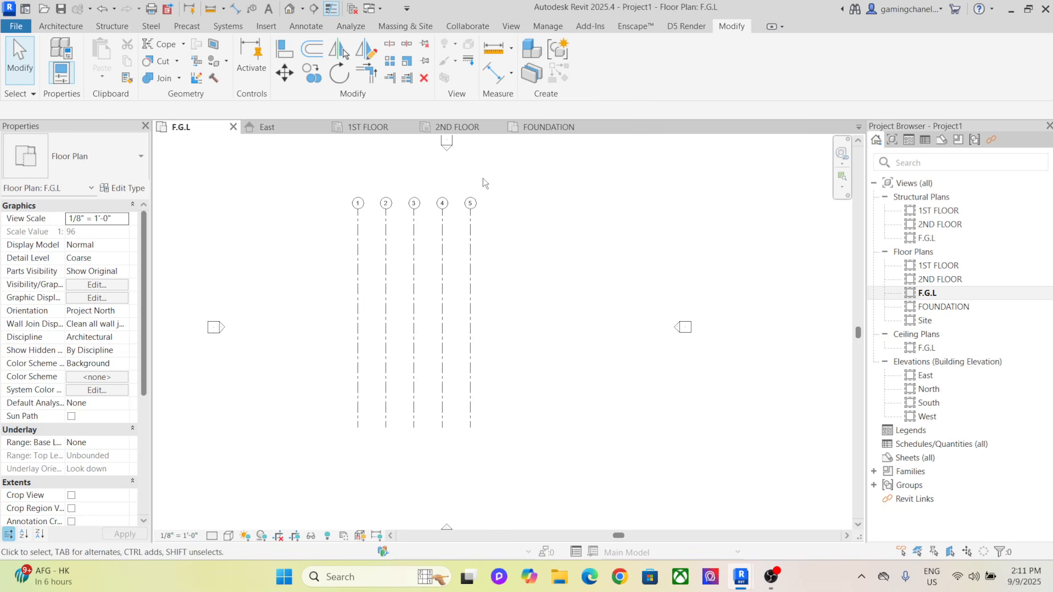
left_click(62, 26)
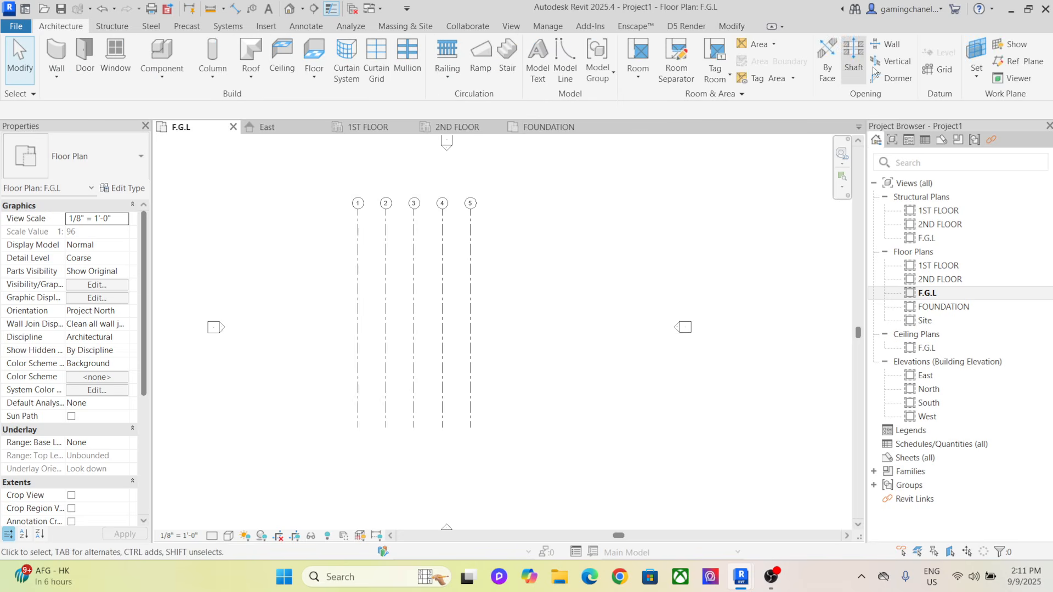
left_click(937, 65)
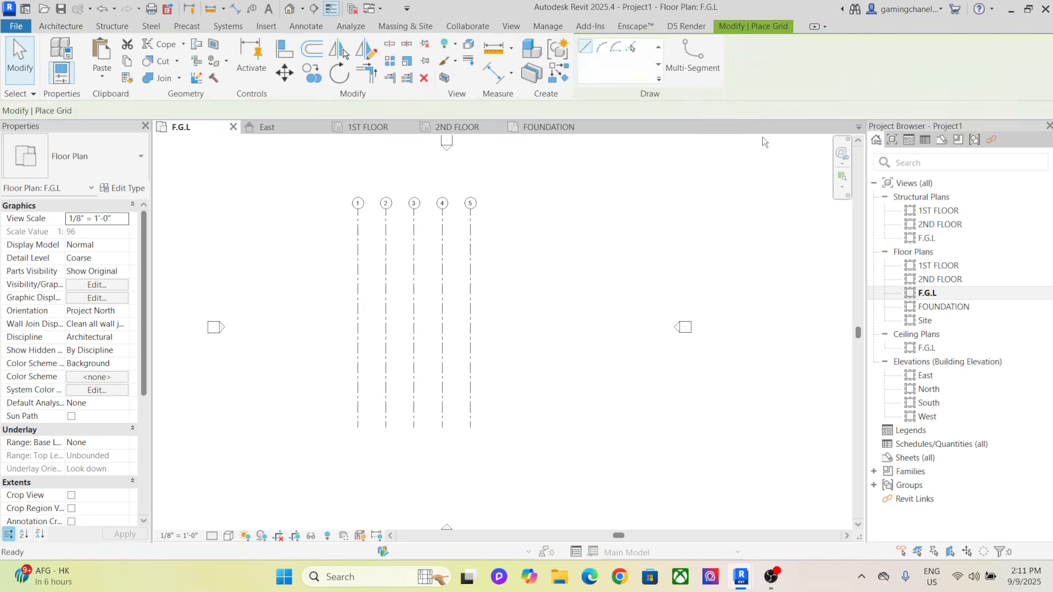
left_click(499, 237)
left_click(325, 238)
right_click(557, 192)
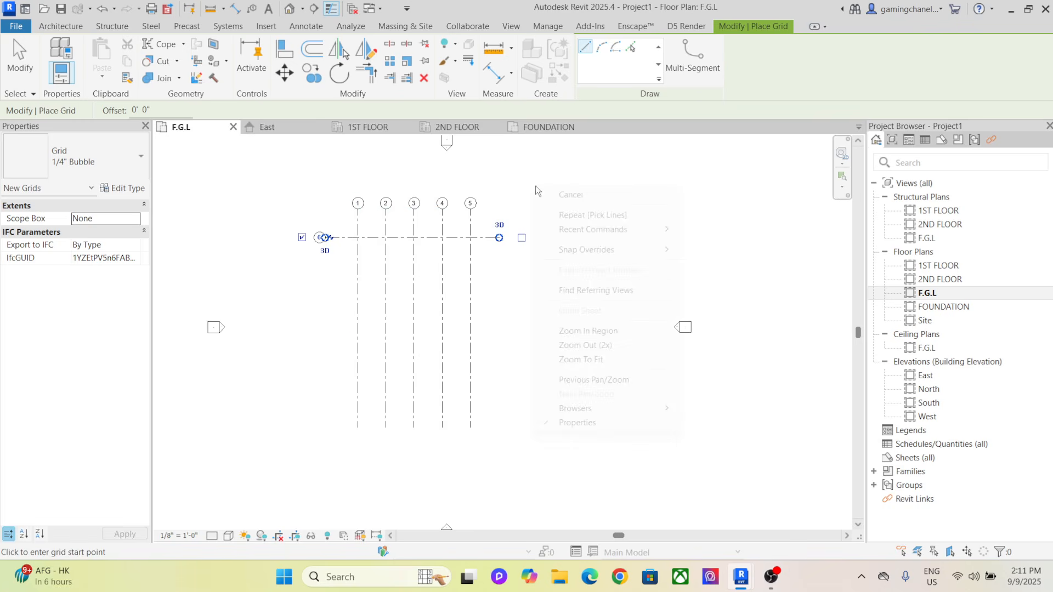
left_click(592, 200)
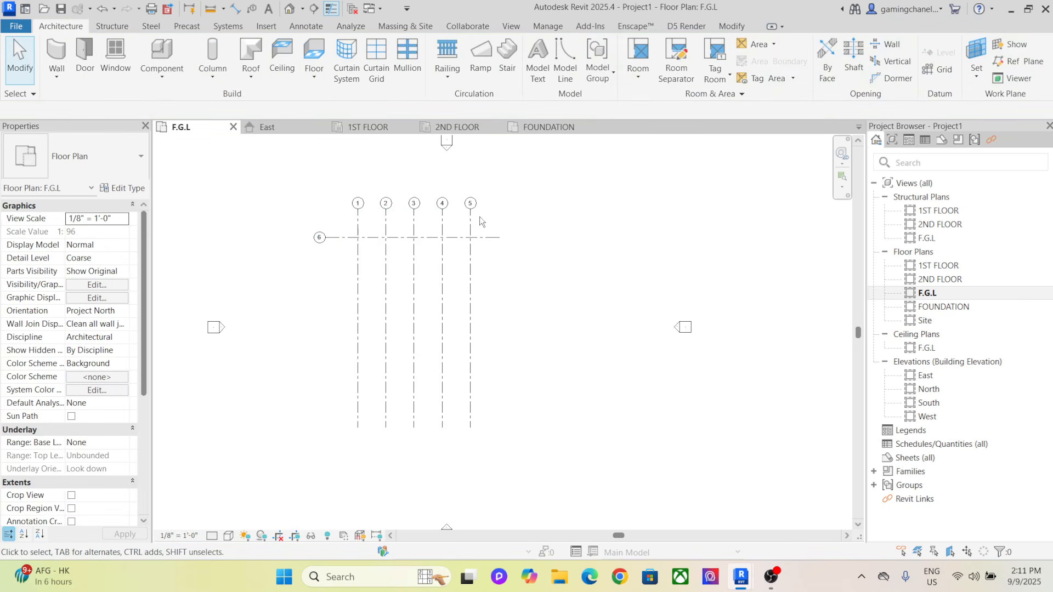
Add four more horizontal grid lines below grid 6 by picking lines at a 10' 0" offset, and finish grid placement
left_click(487, 237)
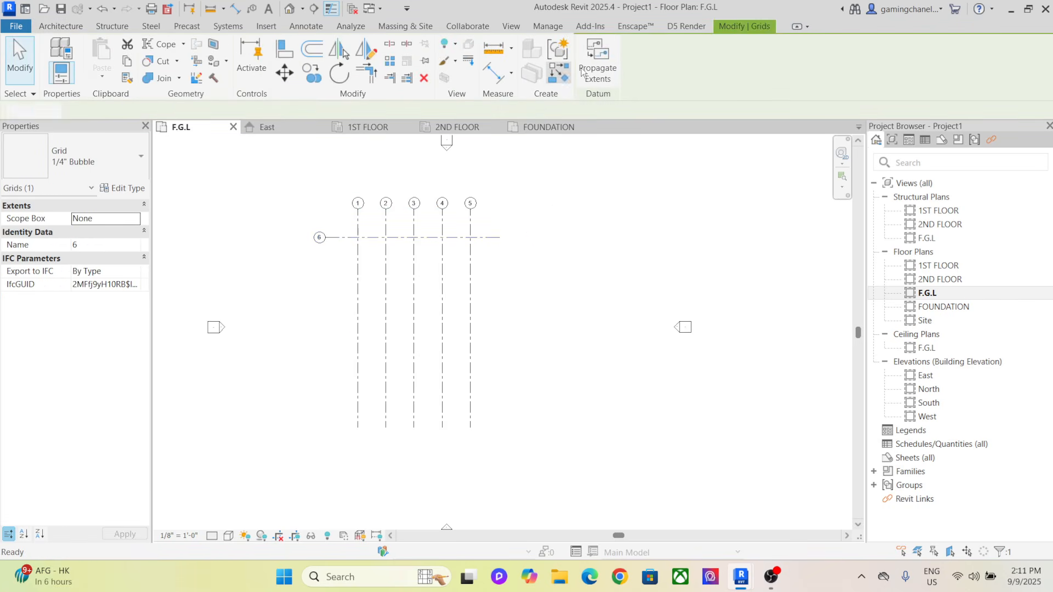
left_click(559, 71)
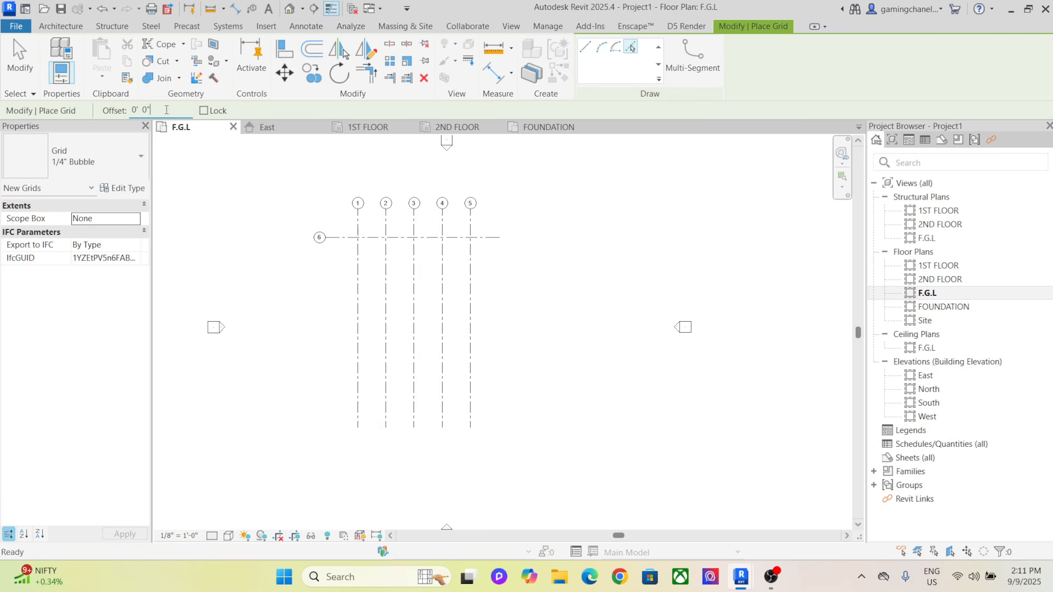
left_click_drag(166, 110, 128, 112)
type("10")
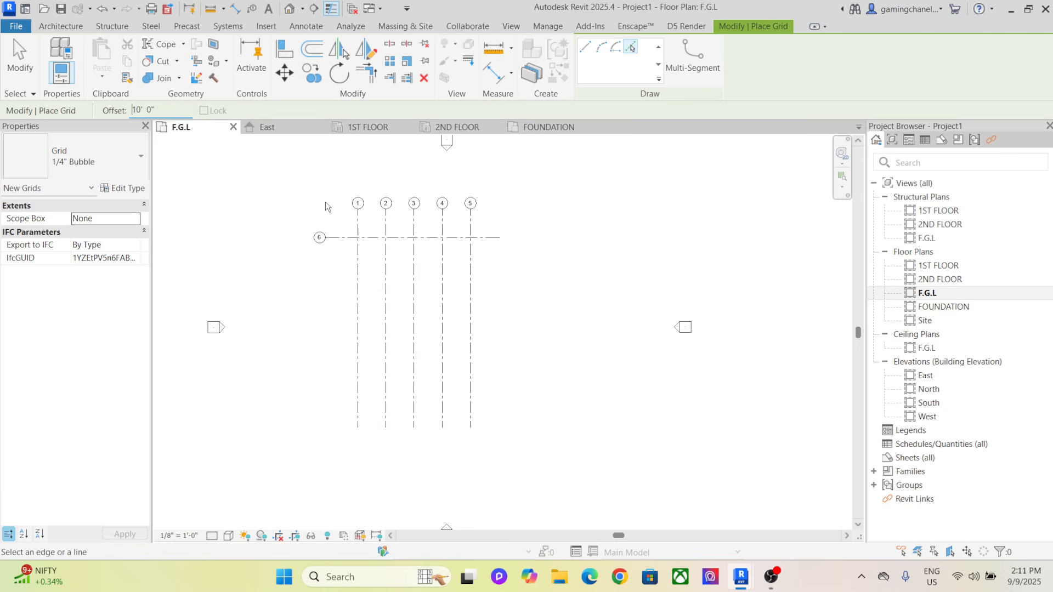
left_click(343, 241)
left_click(343, 269)
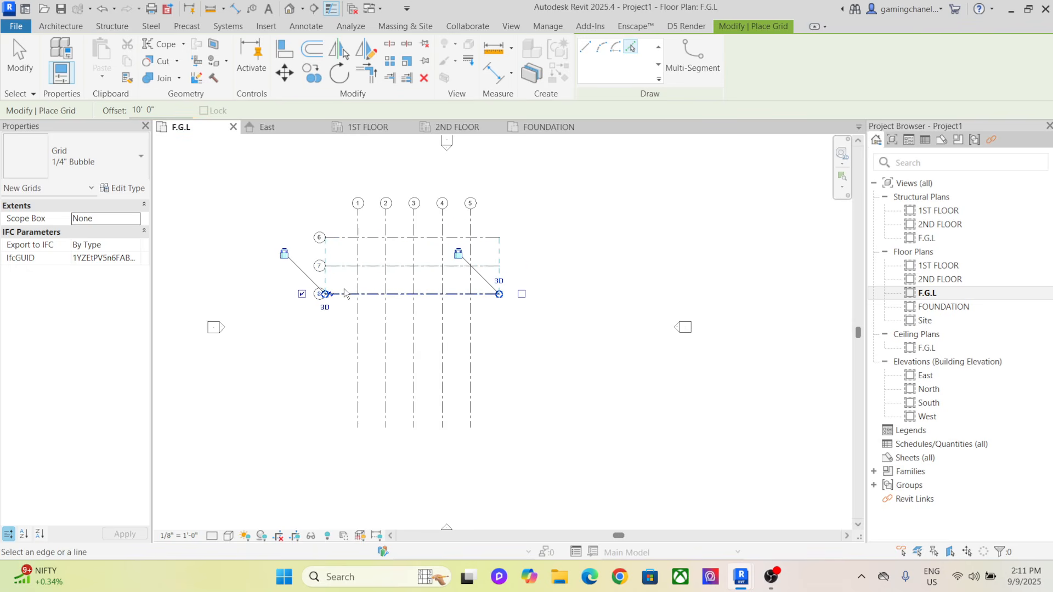
left_click(343, 296)
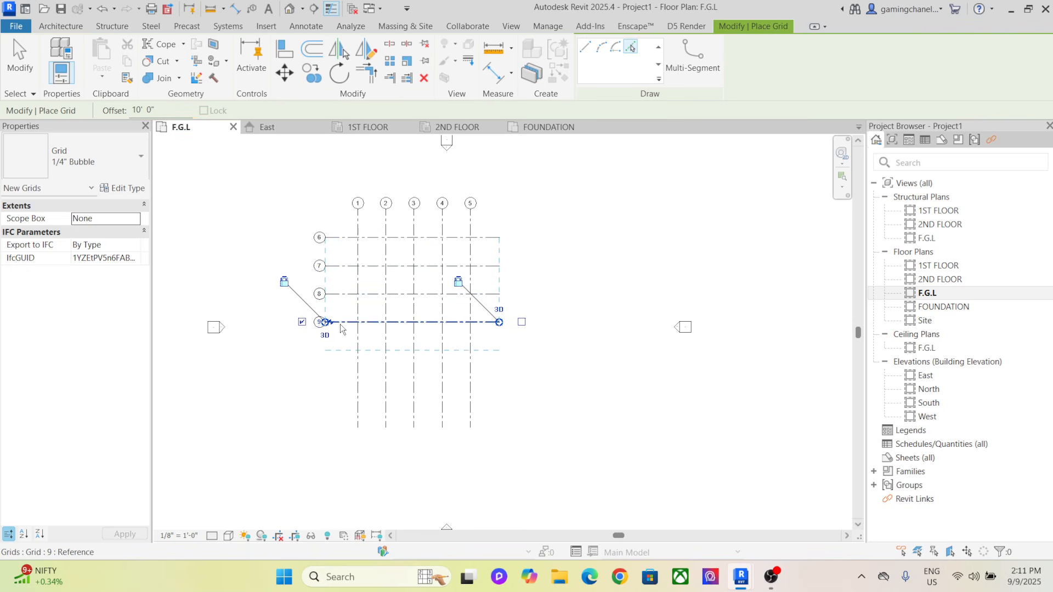
right_click(236, 236)
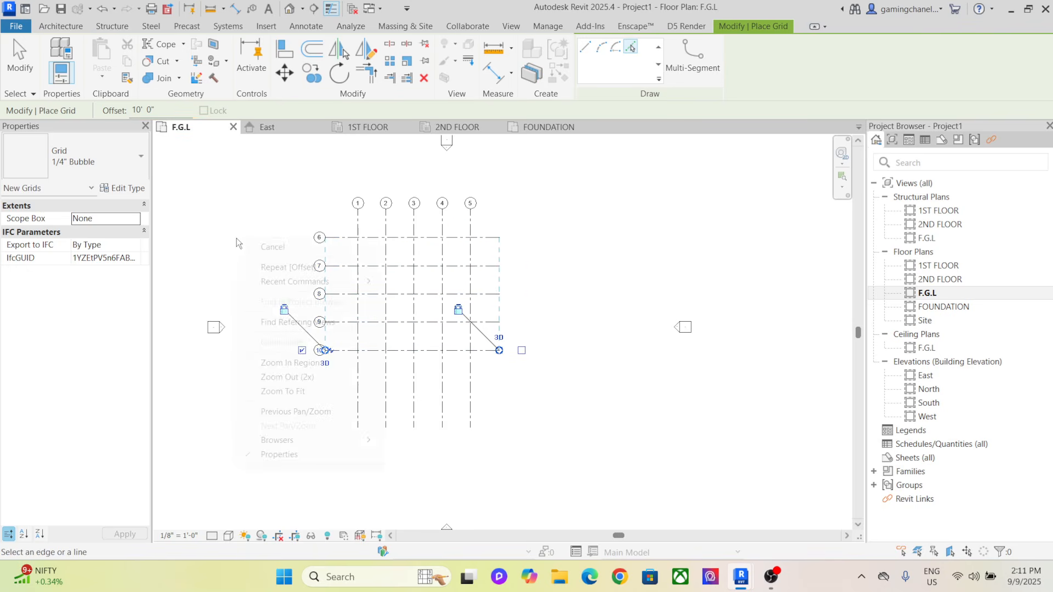
left_click(268, 239)
Switch the lower end of grid 1 to 2D extents and shorten only that grid line toward grid 10
left_click(359, 432)
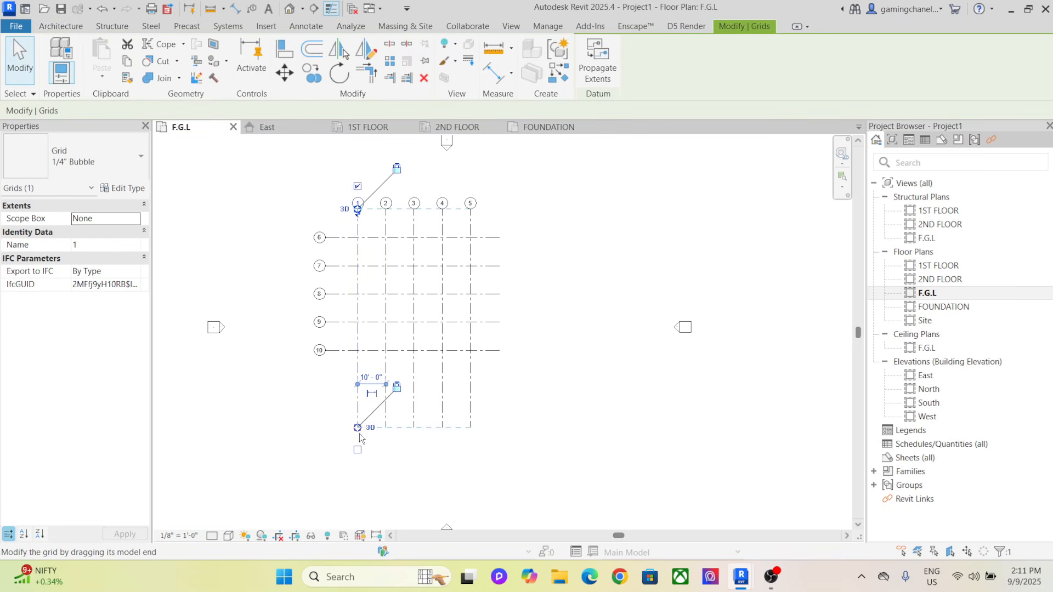
scroll(360, 439, "up", 2)
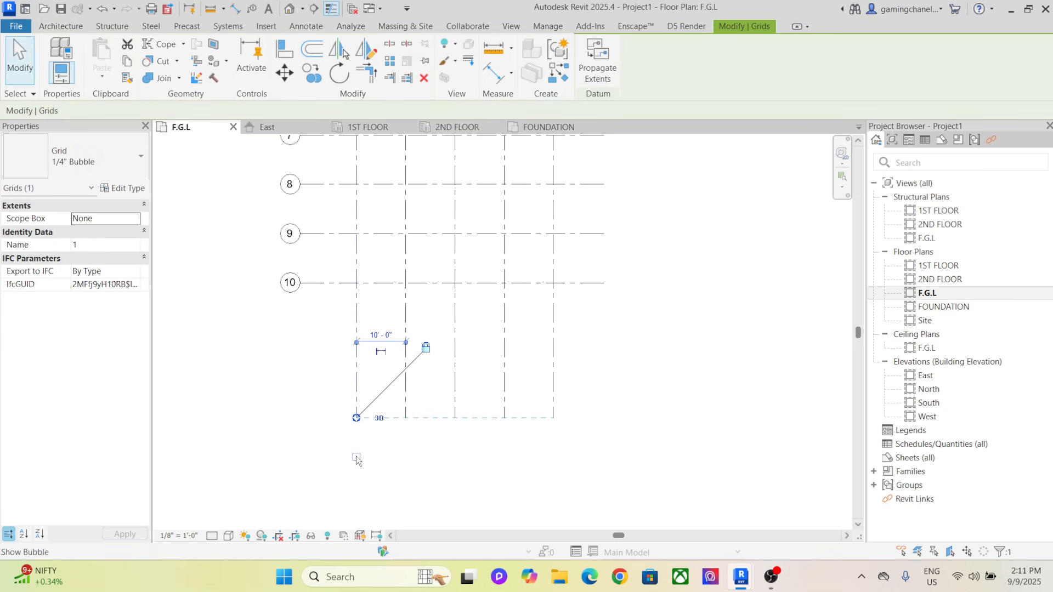
left_click(379, 418)
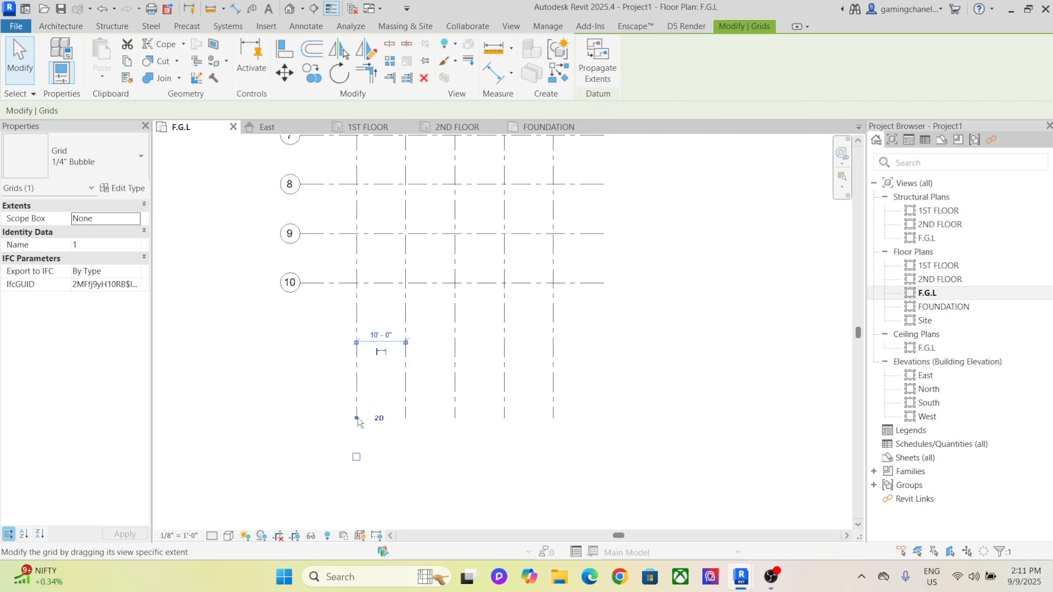
left_click_drag(357, 418, 357, 341)
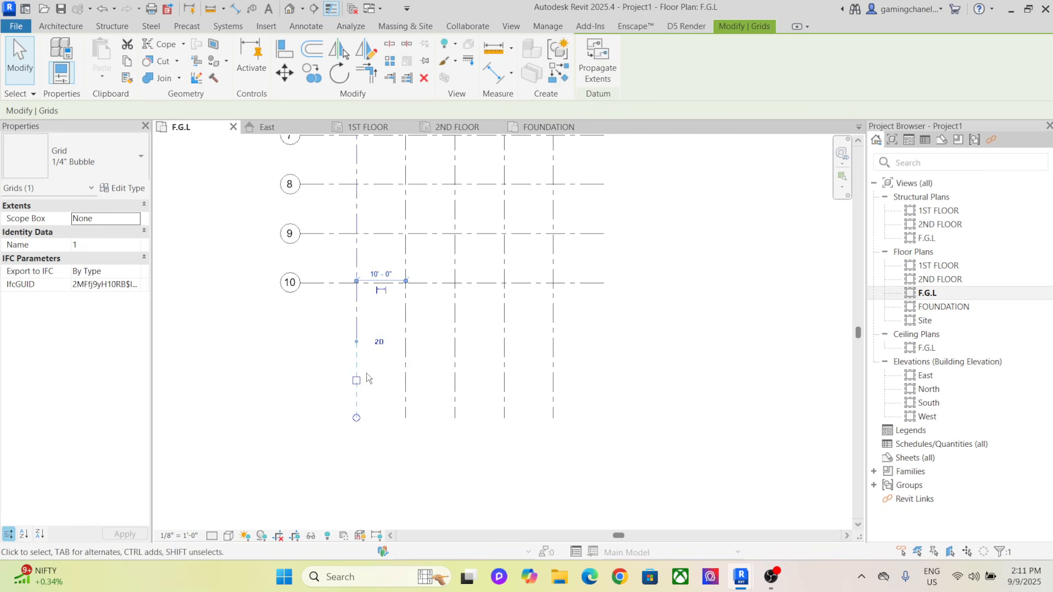
left_click(382, 343)
left_click(357, 322)
left_click(379, 341)
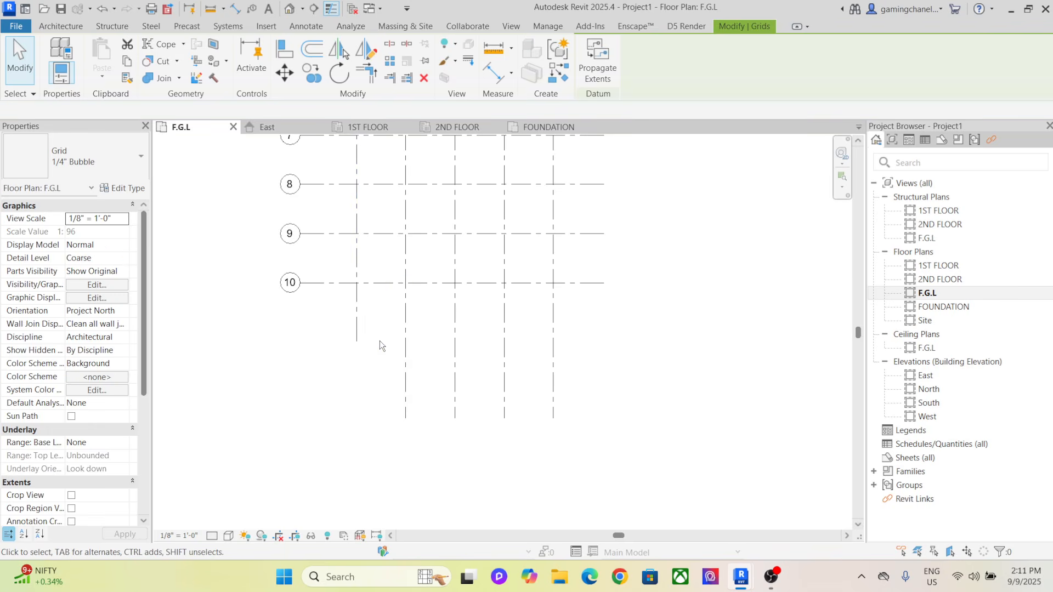
Return the lower end of grid 1 to 3D extents and shorten all five vertical grids together to a short distance below grid 10
left_click(357, 348)
mouse_move(357, 349)
left_mouse_down()
mouse_move(357, 418)
mouse_move(354, 357)
left_mouse_up()
left_click(395, 429)
left_click(354, 410)
Shorten the right ends of the five horizontal grids together slightly, closer to grid 5, and deselect
scroll(598, 296, "down", 3)
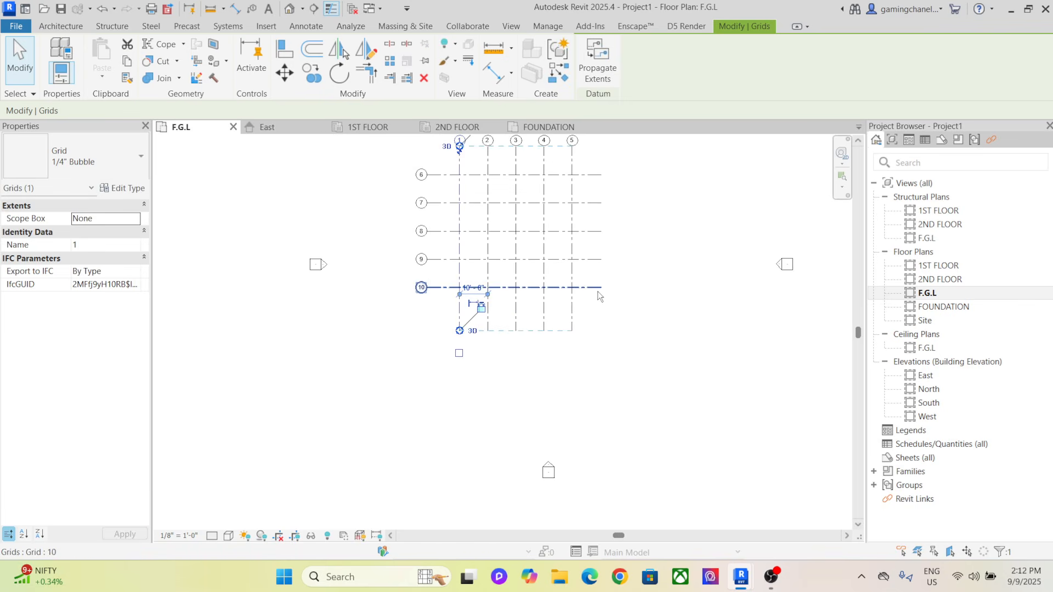
left_click(597, 289)
left_click_drag(600, 288, 593, 287)
left_click(639, 205)
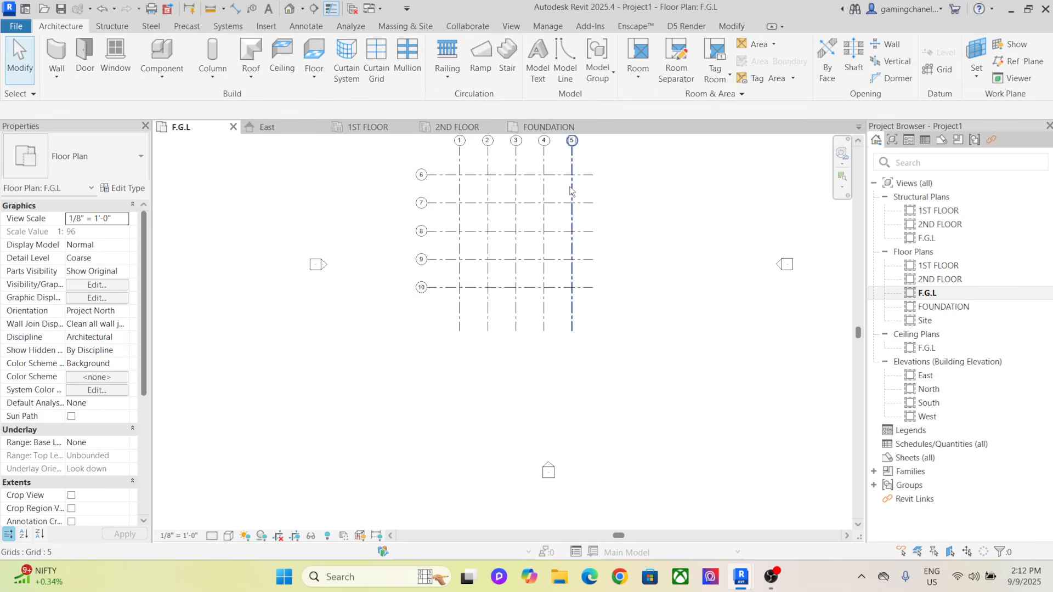
Rename the two uppermost horizontal grids, 6 and 7, as A and B
middle_click_drag(426, 179, 389, 239)
scroll(389, 240, "up", 4)
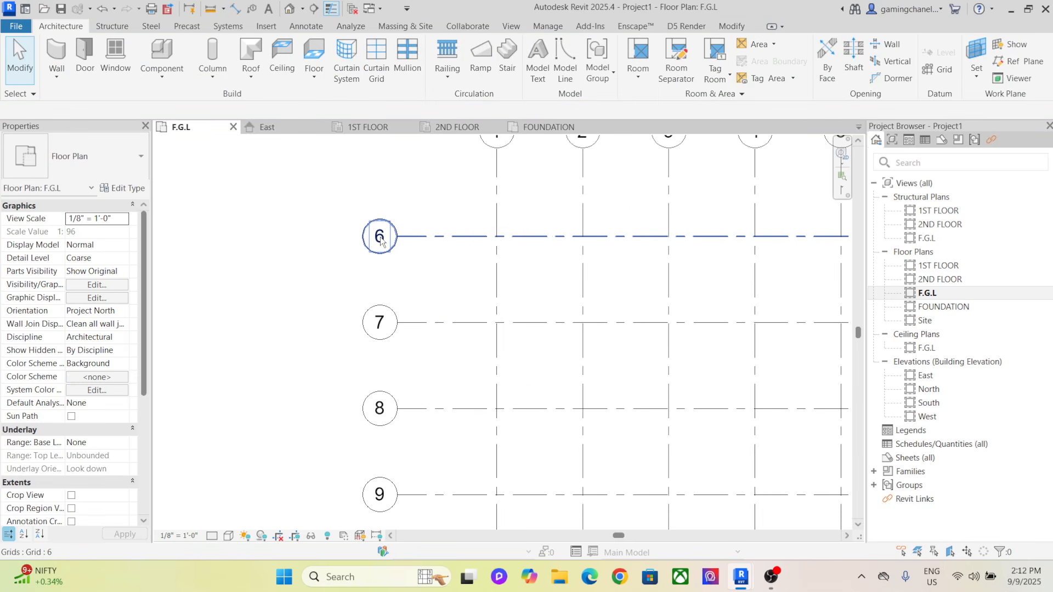
left_click(385, 236)
left_click(384, 235)
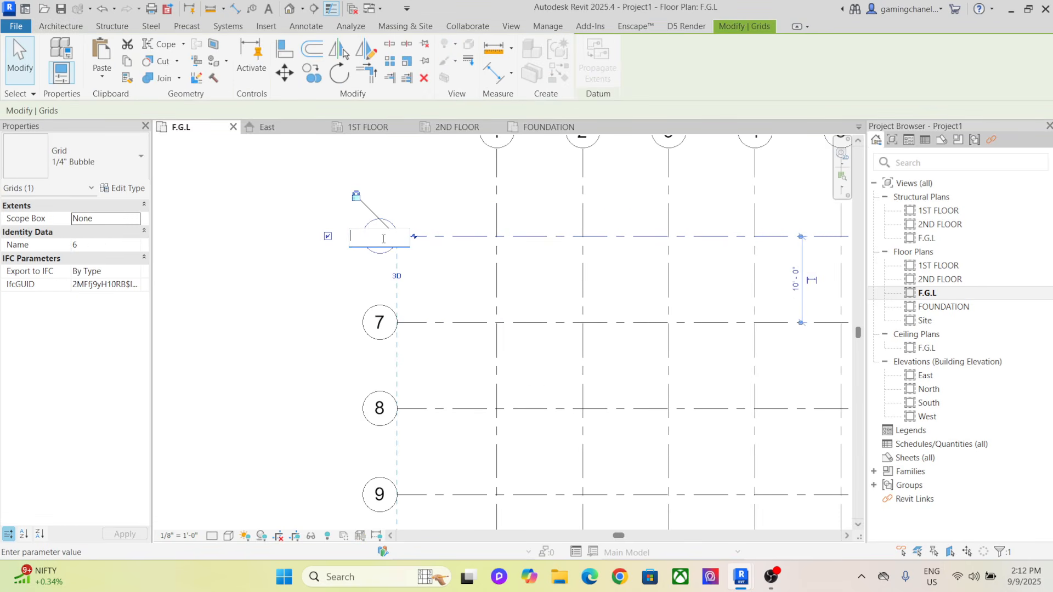
left_click(335, 321)
double_click(385, 327)
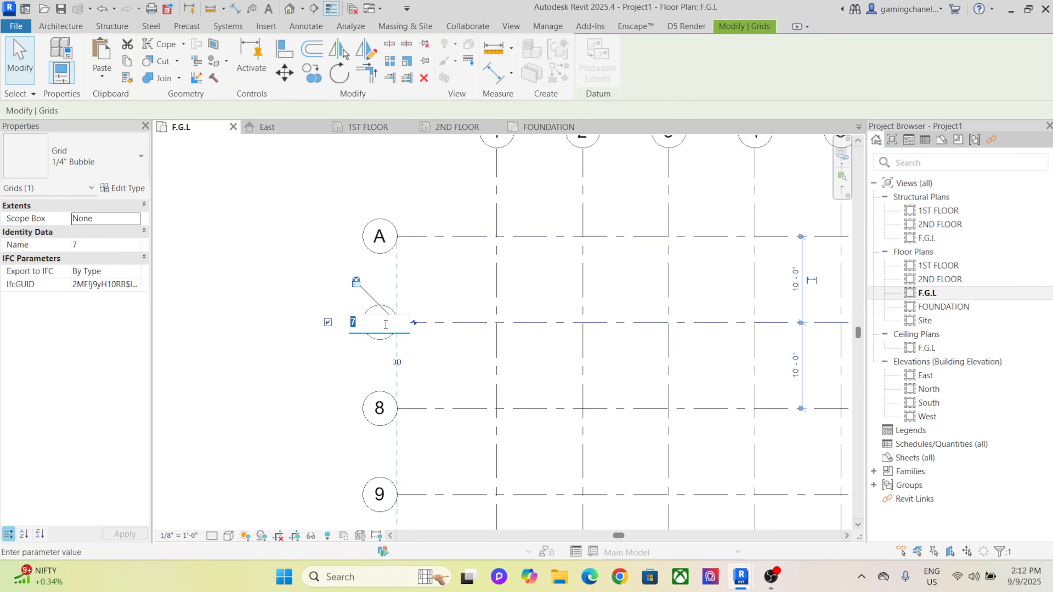
left_click(337, 387)
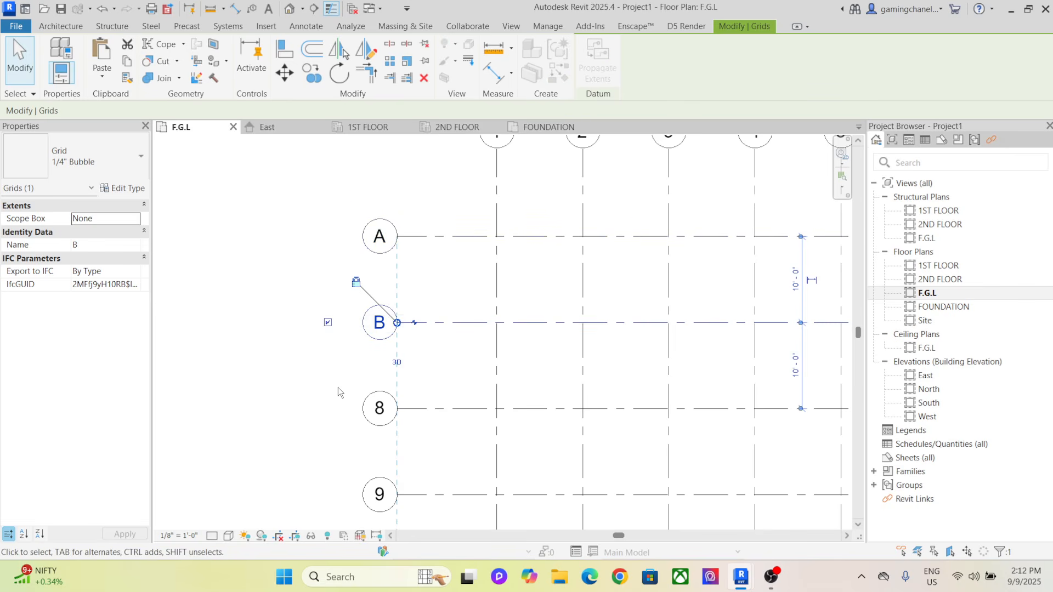
left_click(330, 385)
Rename horizontal grids 8 and 9 as C and D
middle_click_drag(335, 424, 306, 295)
left_click(352, 279)
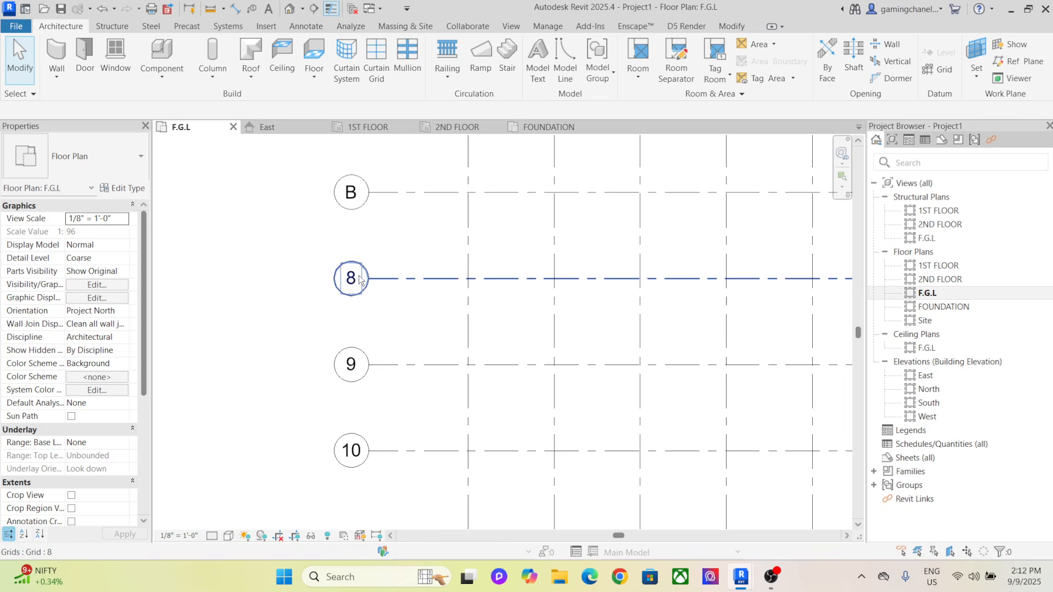
left_click(354, 281)
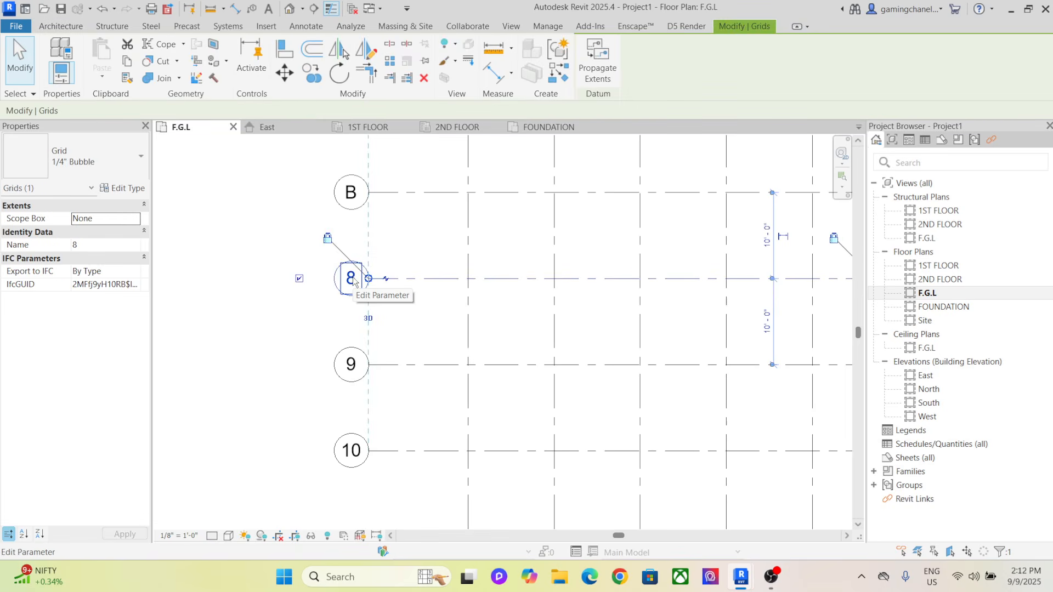
left_click(352, 279)
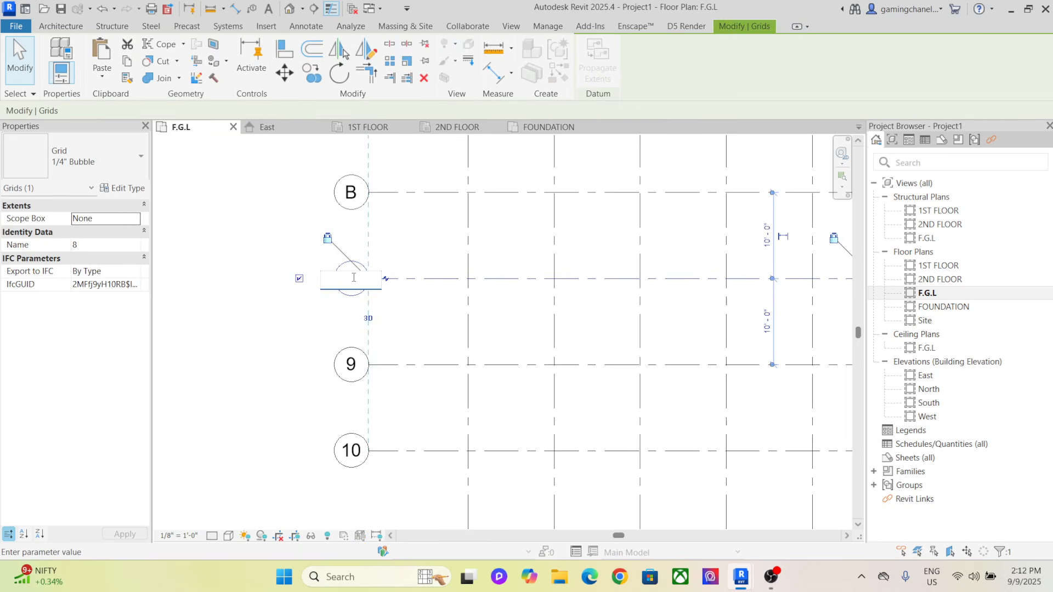
key("Return")
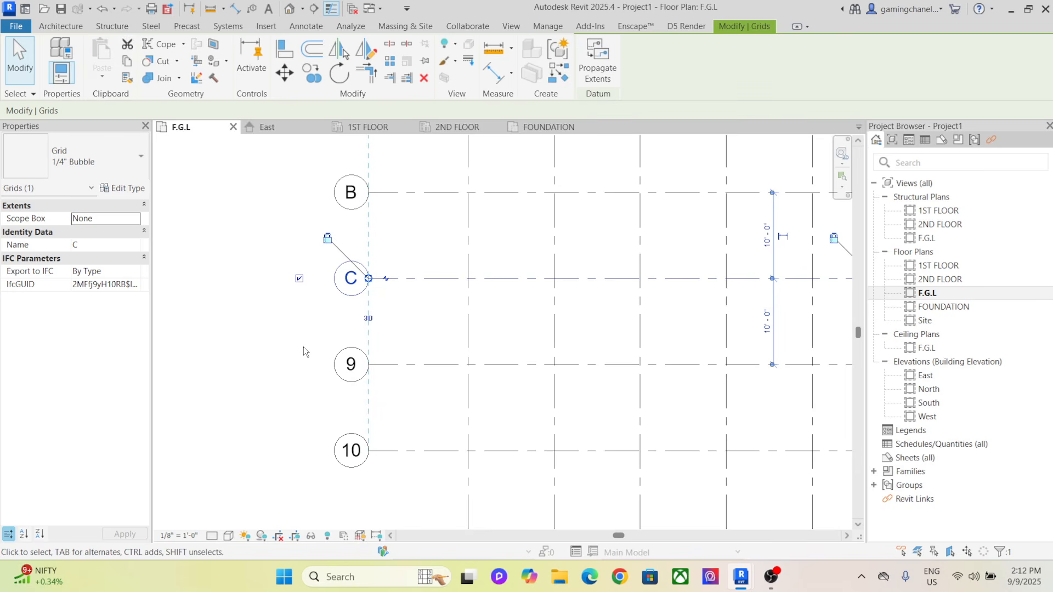
scroll(298, 409, "down", 2)
middle_click_drag(299, 409, 300, 361)
left_click(324, 329)
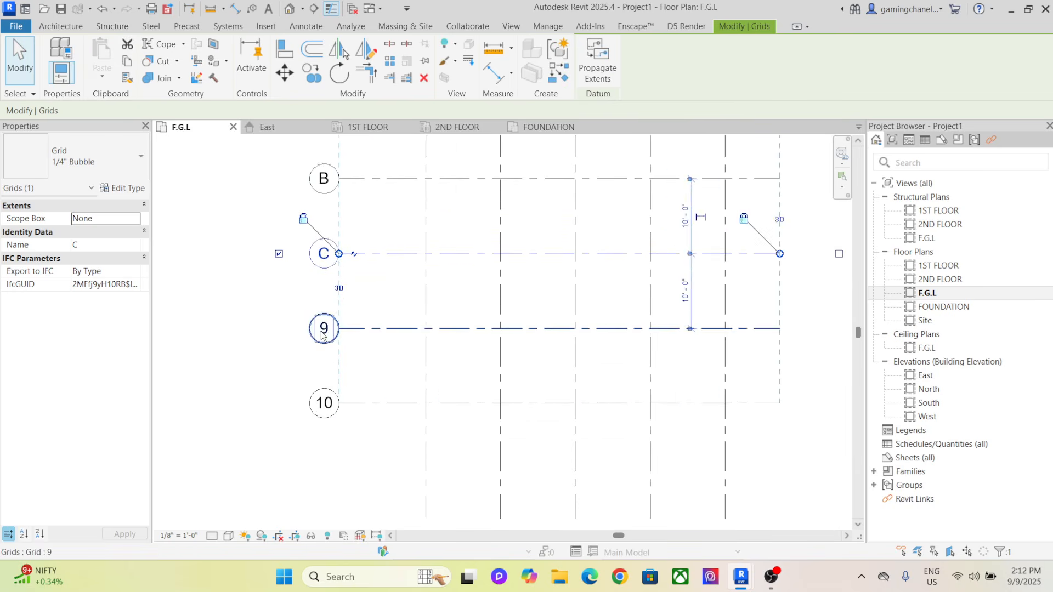
scroll(324, 329, "up", 1)
left_click(326, 328)
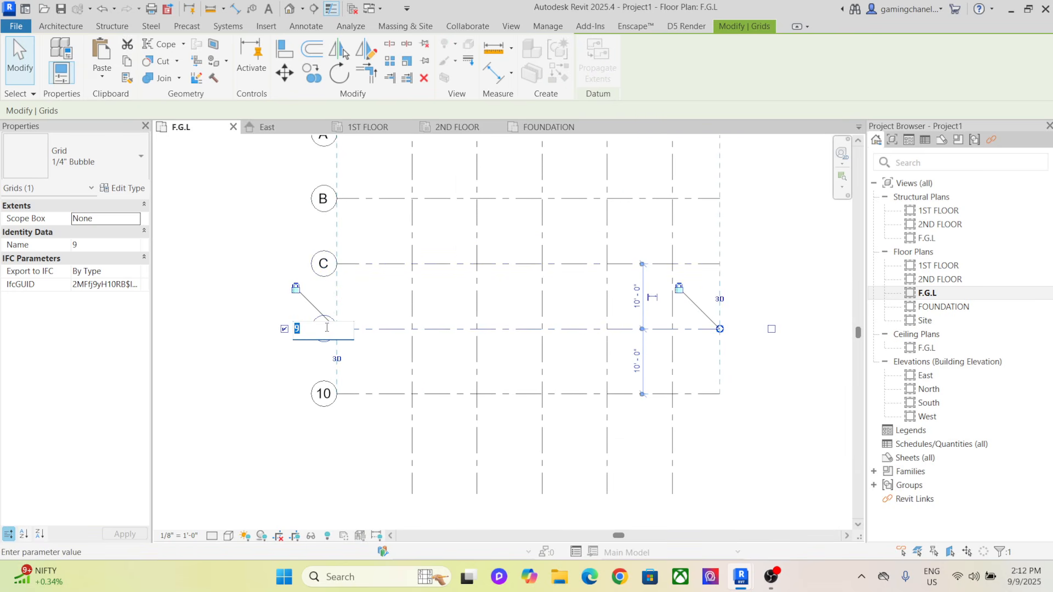
key("BackSpace")
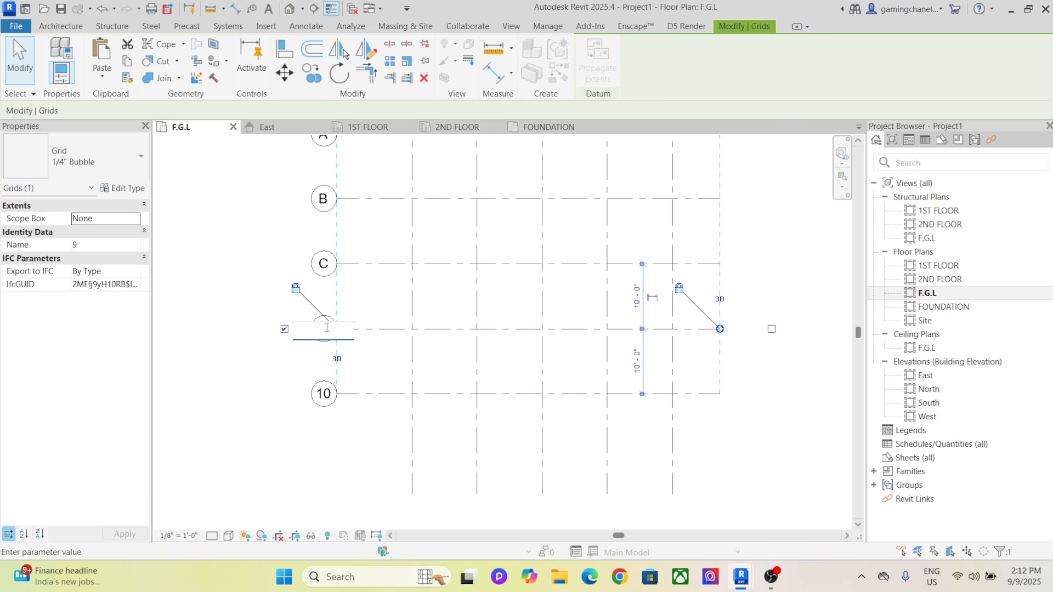
key("Return")
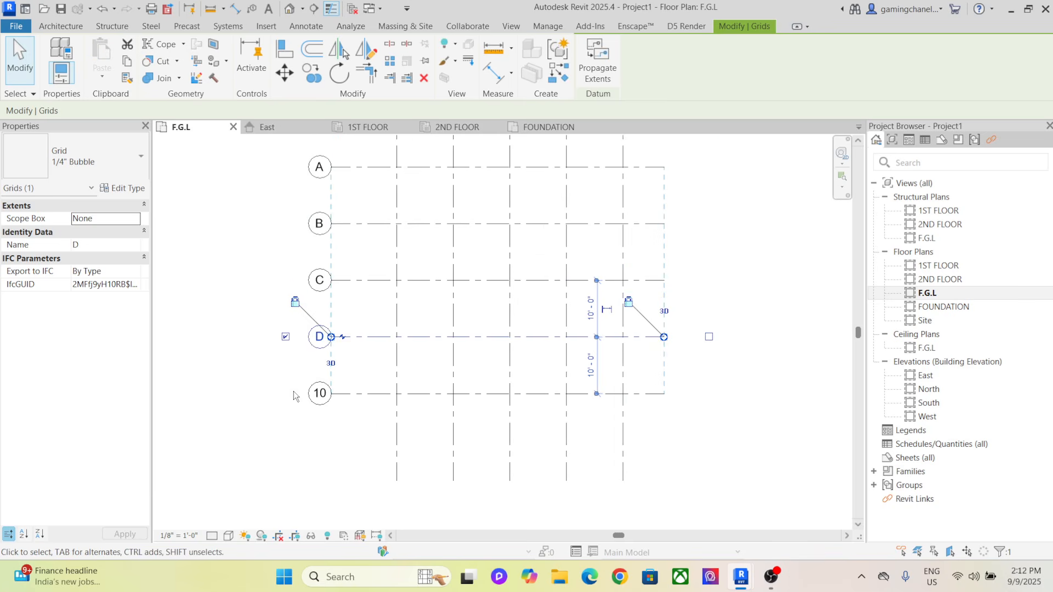
Rename the lowest horizontal grid, 10, as E and deselect it
scroll(300, 419, "down", 1)
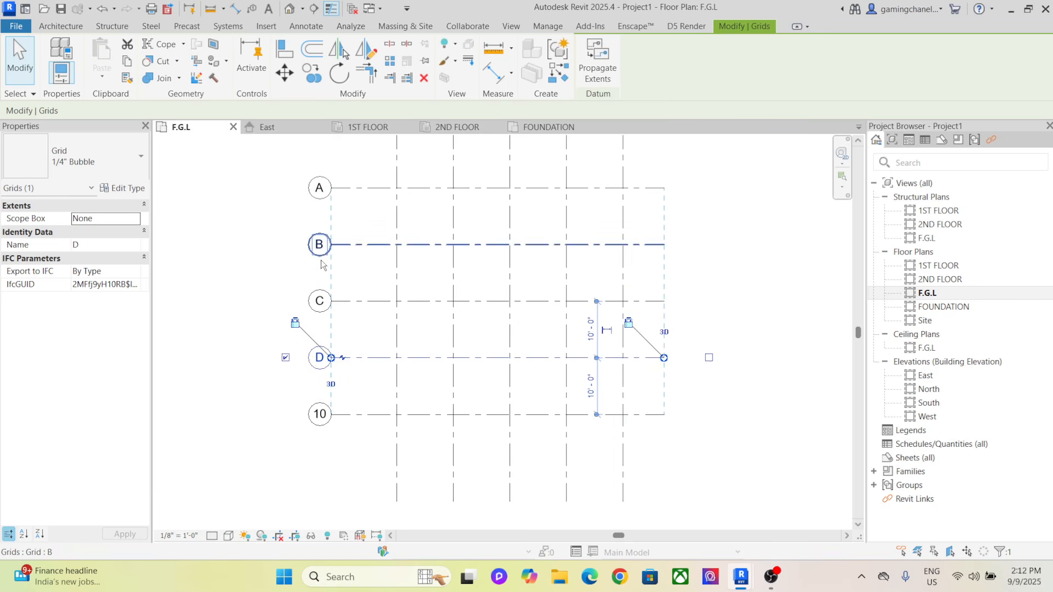
left_click(319, 415)
left_click(321, 412)
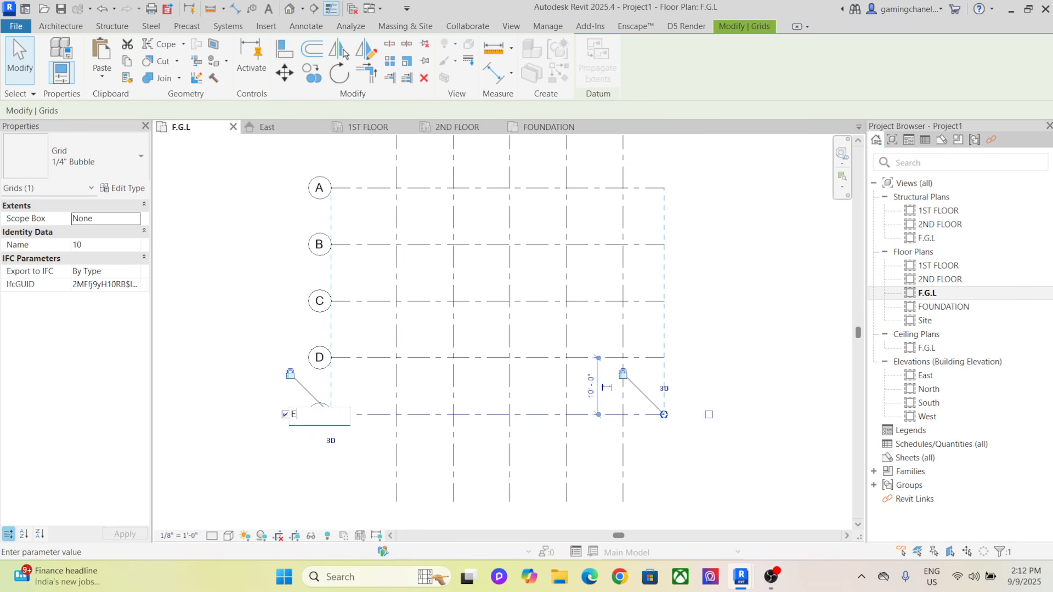
key("Return")
left_click(300, 452)
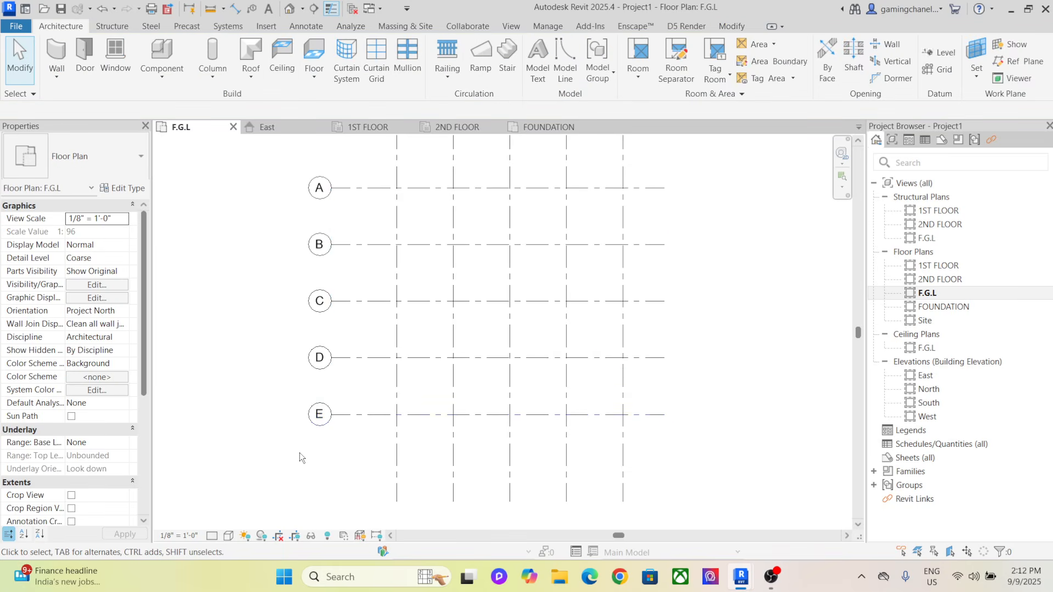
Place a vertical W10X49 structural column at the intersection of grids A and 1, and end column placement
scroll(327, 453, "down", 1)
middle_click_drag(335, 470, 319, 470)
scroll(375, 258, "up", 4)
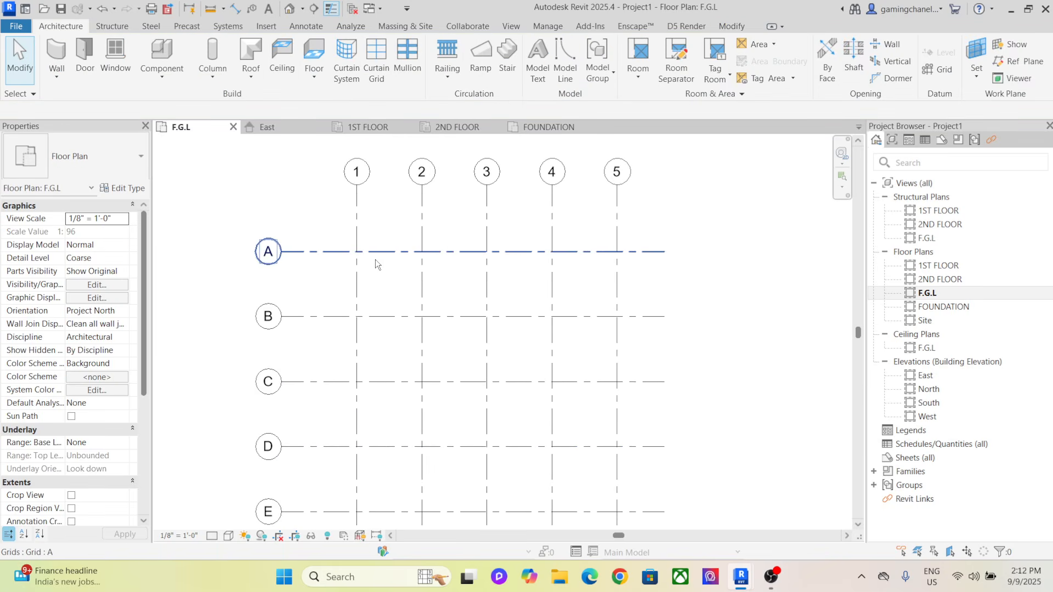
scroll(381, 273, "down", 3)
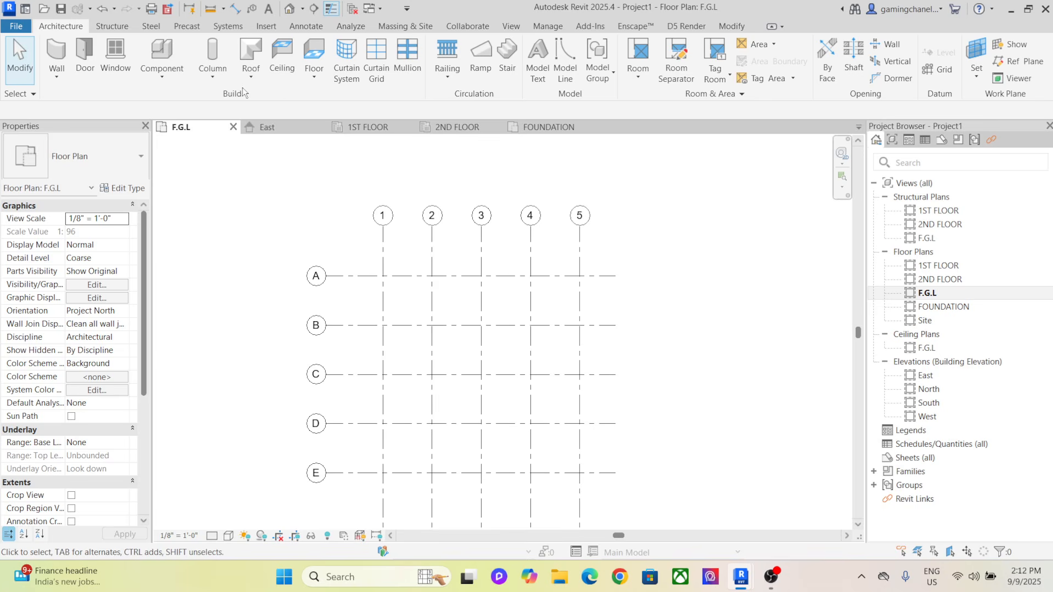
left_click(213, 77)
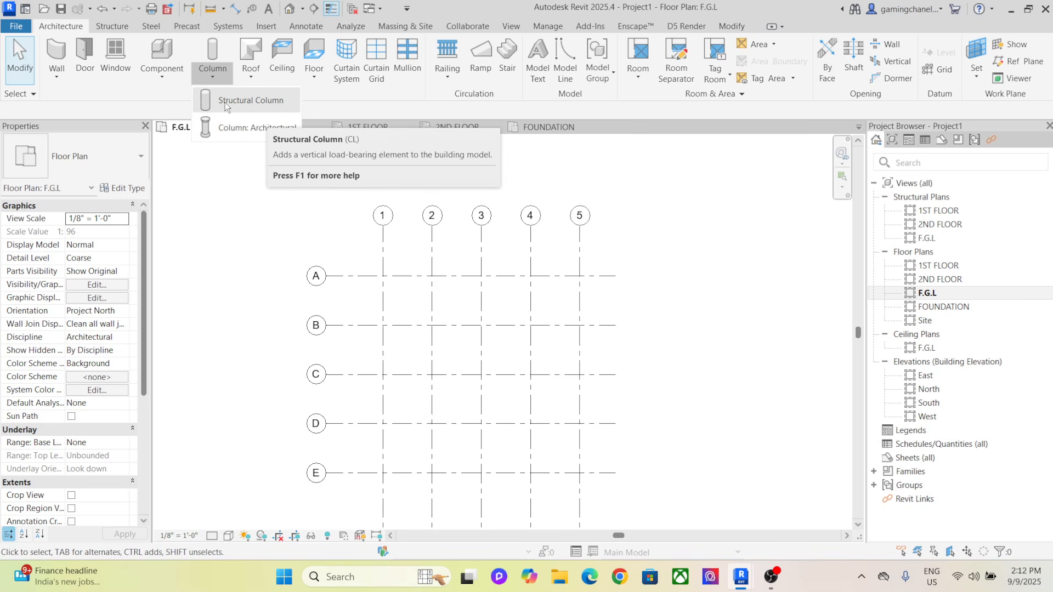
left_click(254, 102)
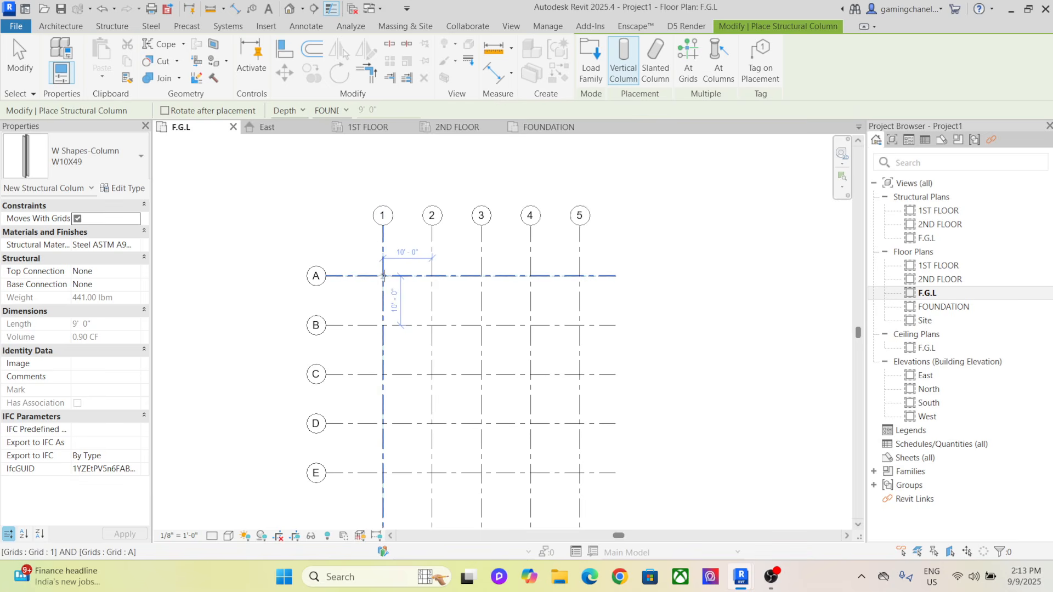
scroll(383, 276, "up", 5)
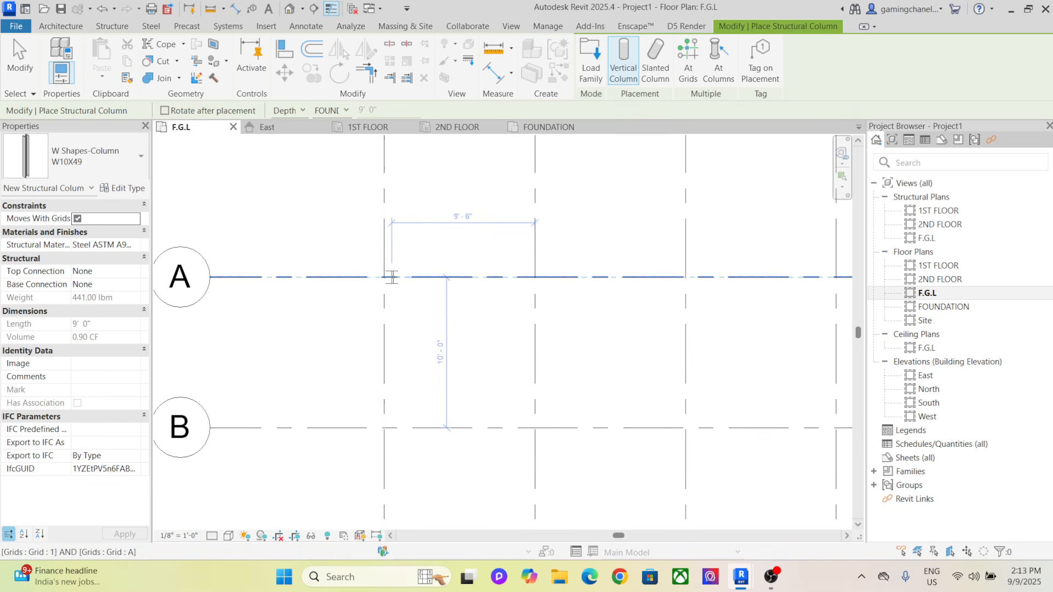
left_click(384, 277)
right_click(280, 195)
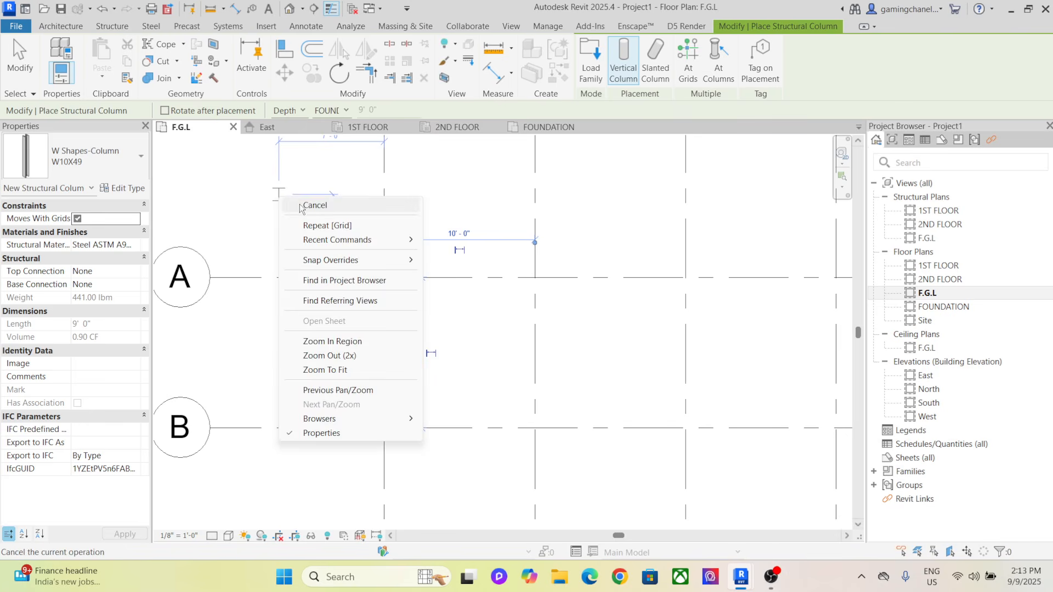
left_click(333, 204)
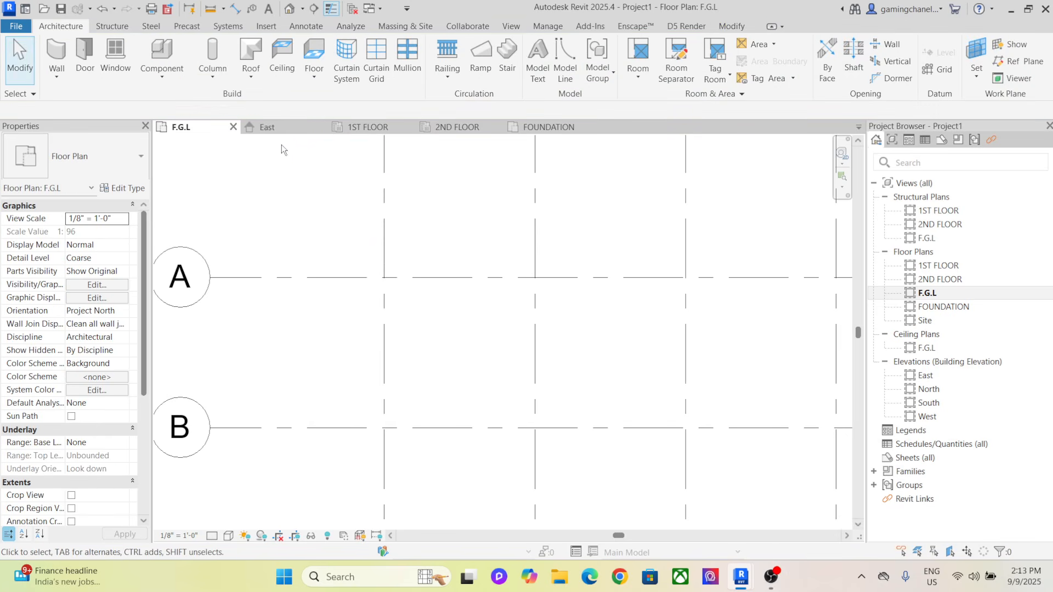
Examine the steel column at grids A and 1 in the default 3D view and check its base level options
left_click(289, 8)
scroll(453, 197, "up", 5)
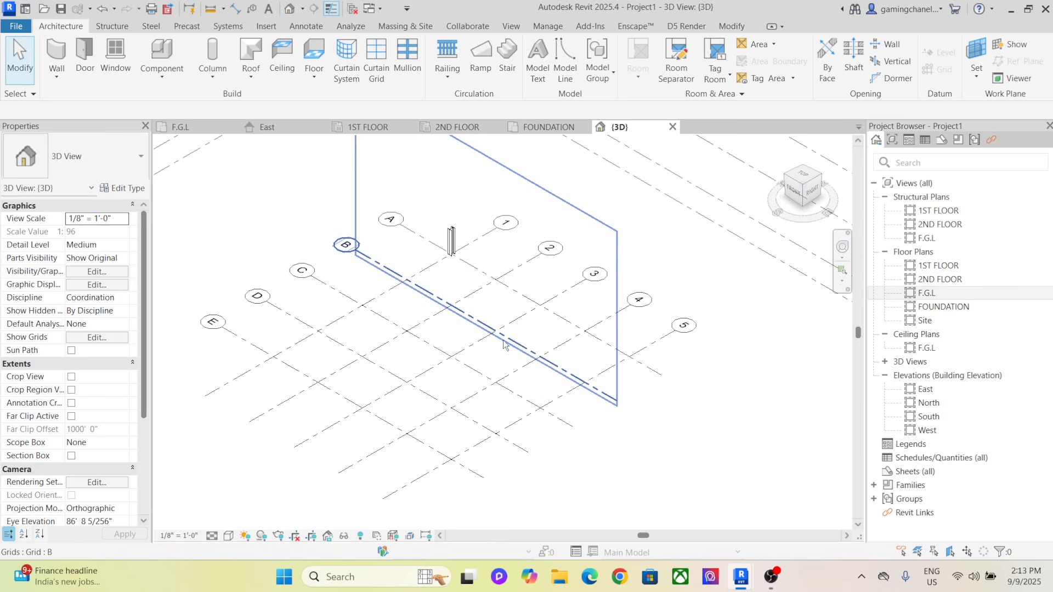
scroll(462, 307, "up", 3)
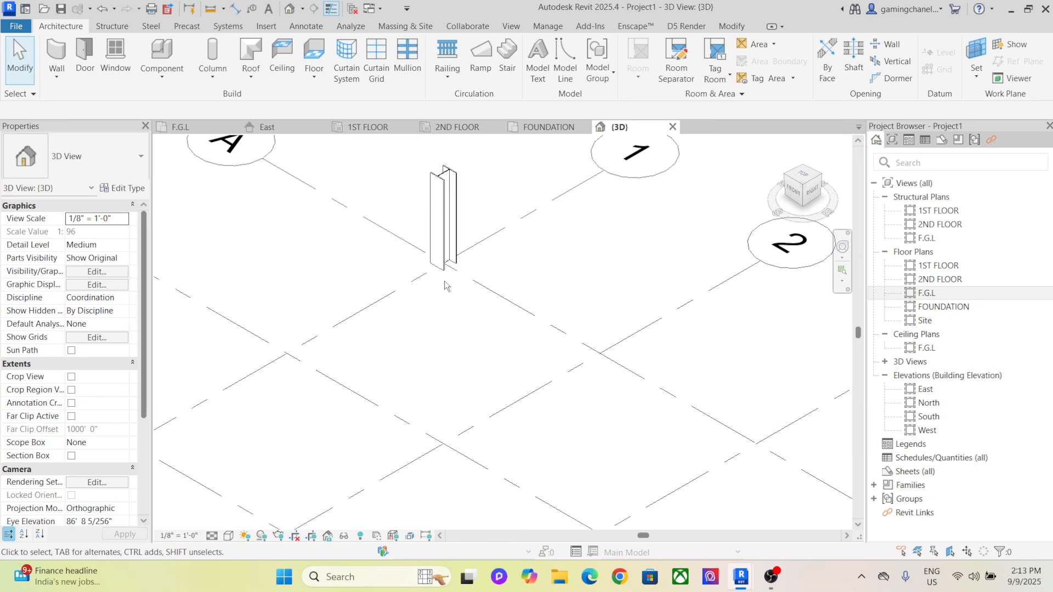
scroll(440, 206, "down", 6)
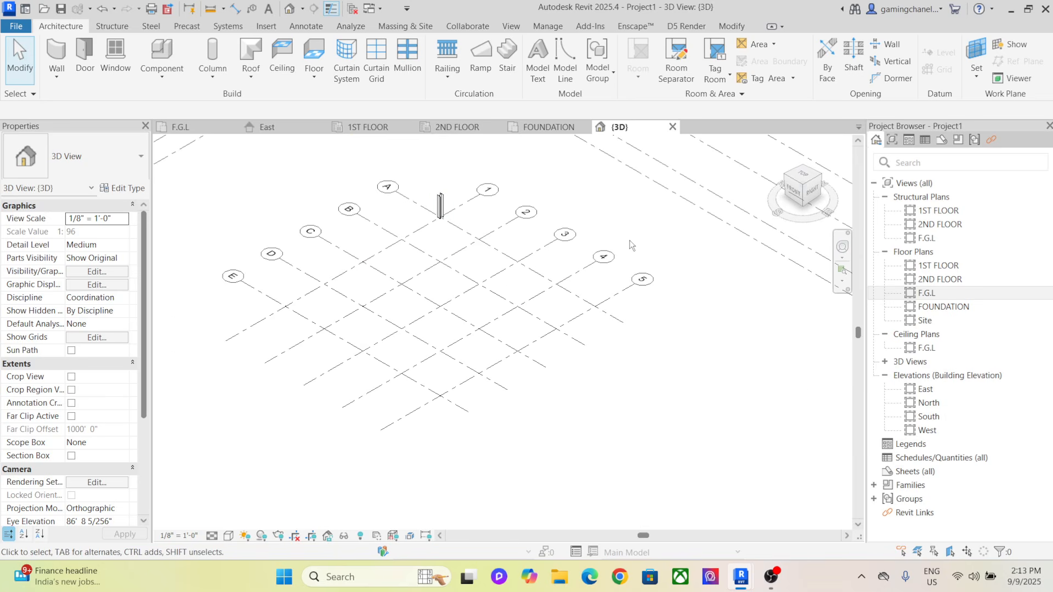
left_click(440, 206)
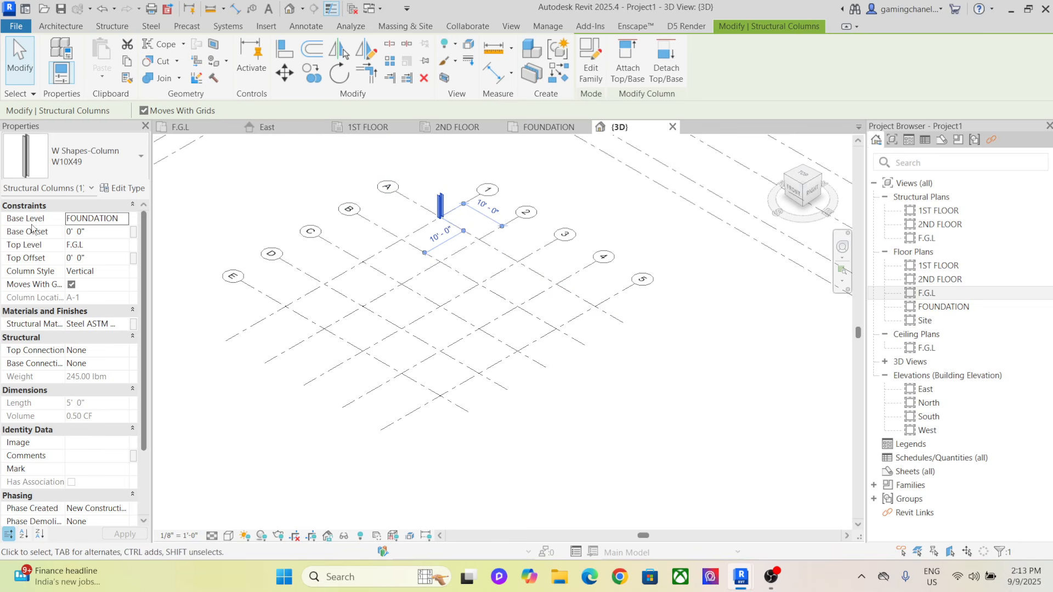
left_click(123, 218)
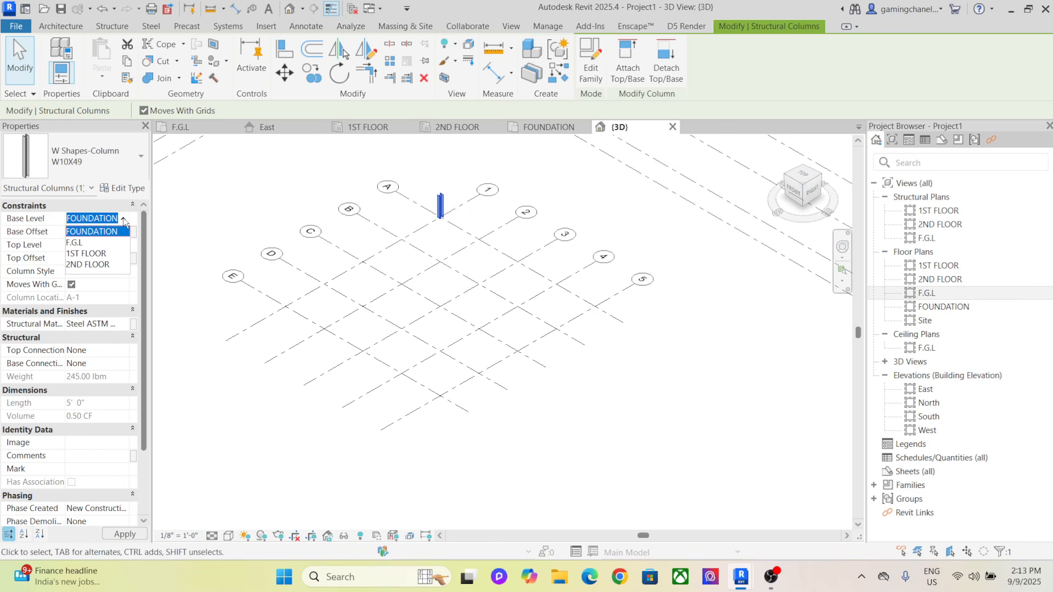
left_click(124, 219)
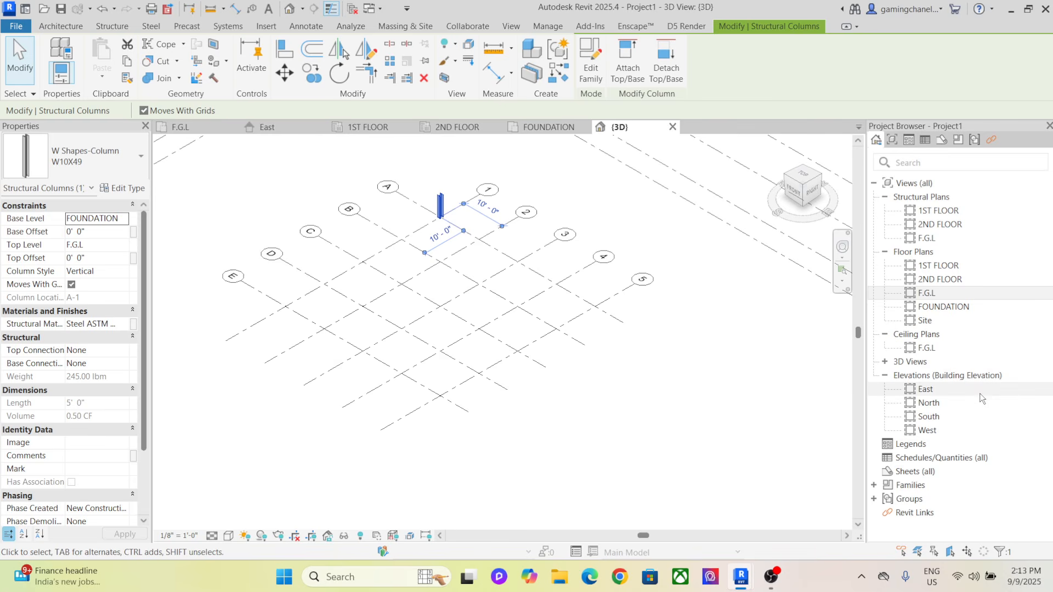
Examine the column's vertical extent against the levels in the East elevation, and return to the F.G.L floor plan
double_click(933, 389)
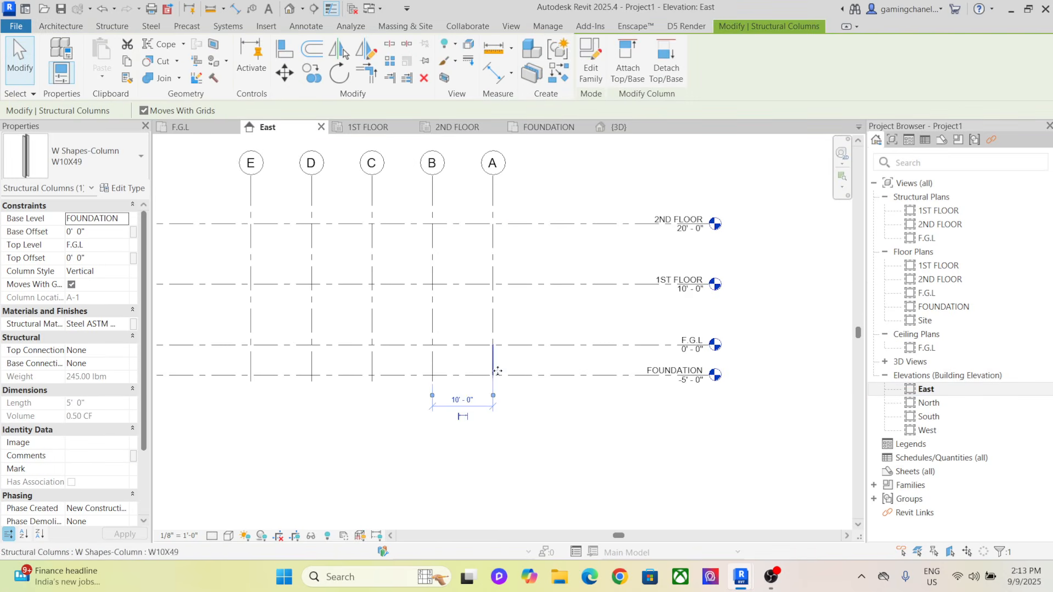
left_click(534, 376)
left_click(557, 413)
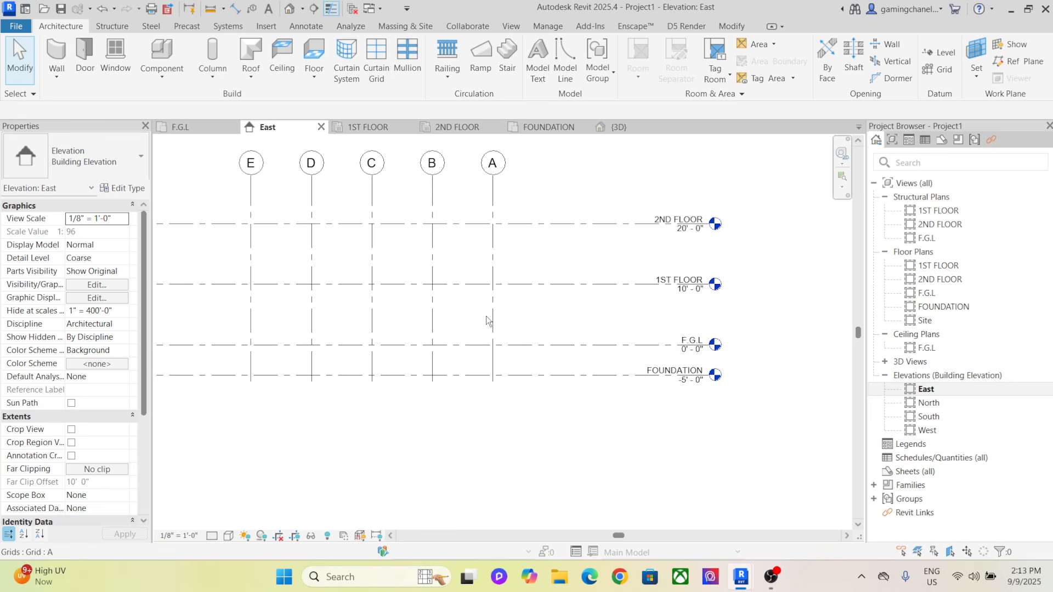
left_click(964, 297)
double_click(963, 295)
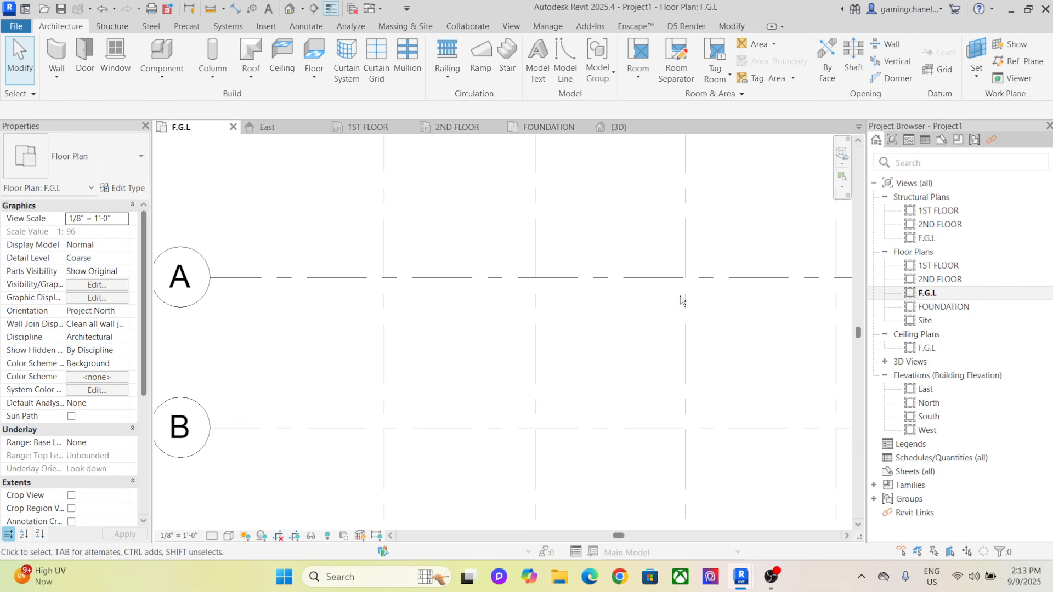
scroll(437, 271, "down", 5)
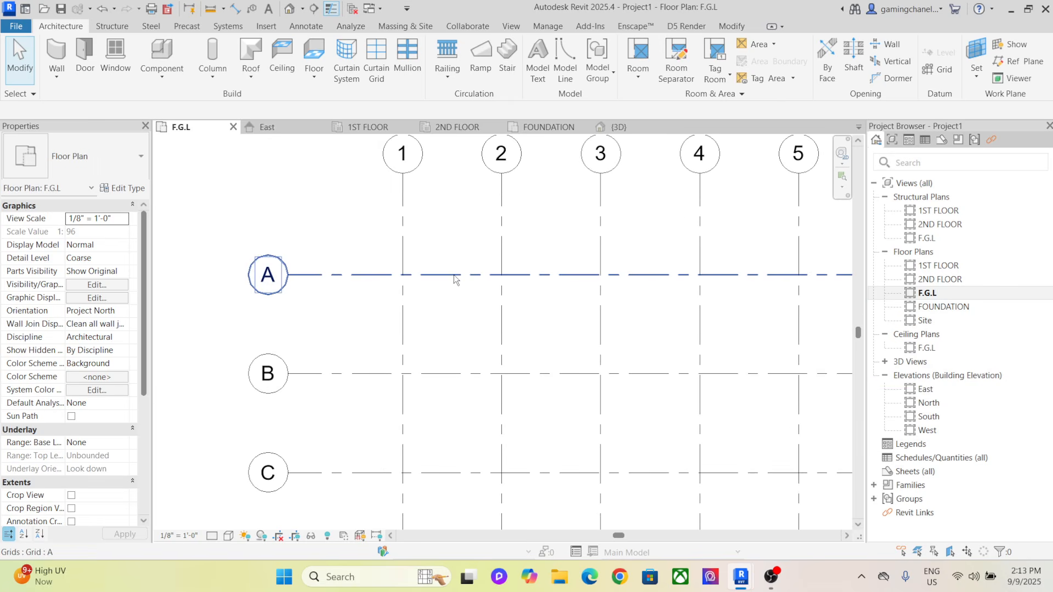
In the 3D view, set the top level of the W10X49 column at A-1 to 1ST FLOOR
left_click(625, 127)
left_click(441, 208)
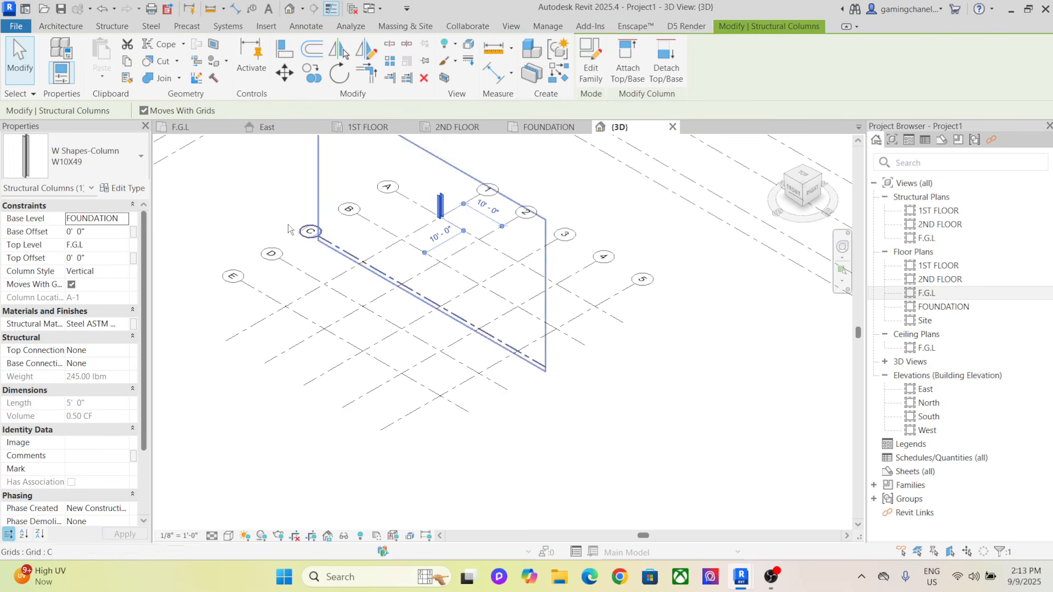
left_click(125, 249)
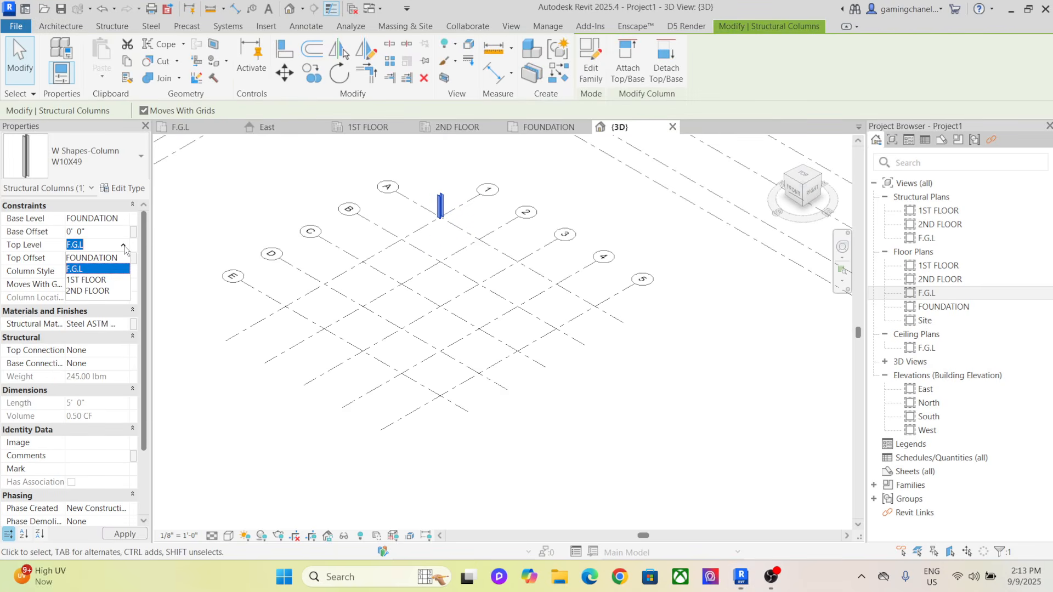
left_click(107, 282)
left_click(259, 204)
middle_click_drag(282, 227, 278, 294)
scroll(329, 249, "down", 1)
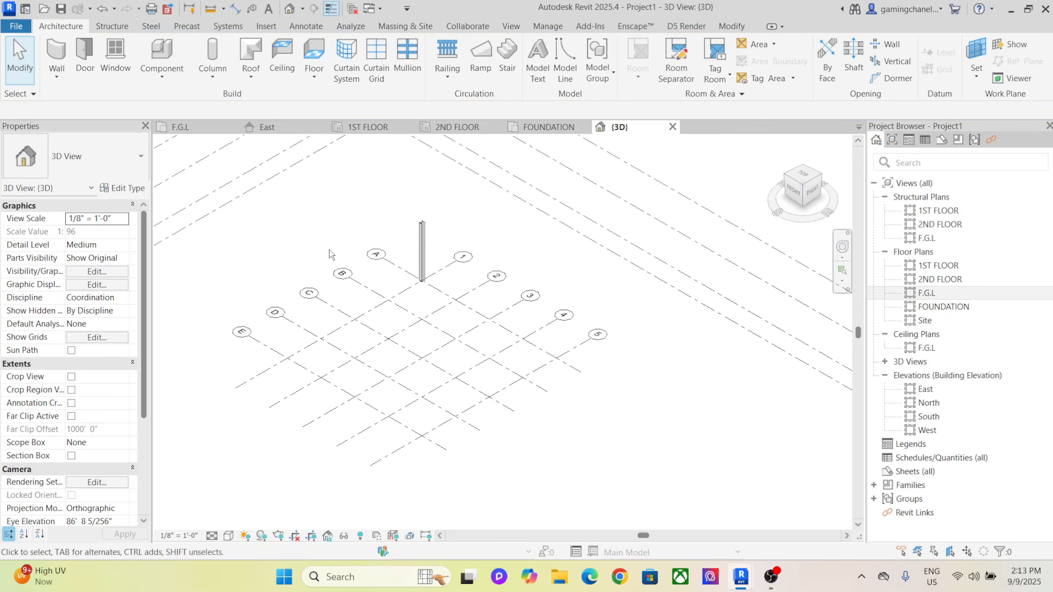
Delete the W10X49 steel column at the intersection of grids A and 1
left_click(422, 244)
left_click(424, 78)
scroll(391, 184, "down", 2)
scroll(383, 225, "up", 2)
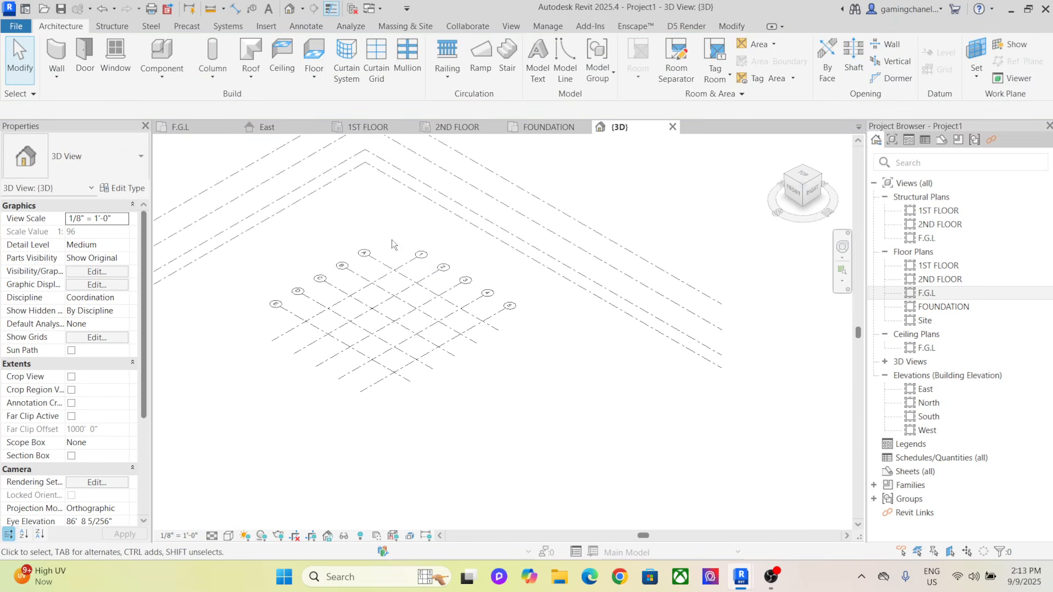
Start a structural column in the F.G.L floor plan and browse the family library to the Concrete folder in Structural Columns
double_click(935, 289)
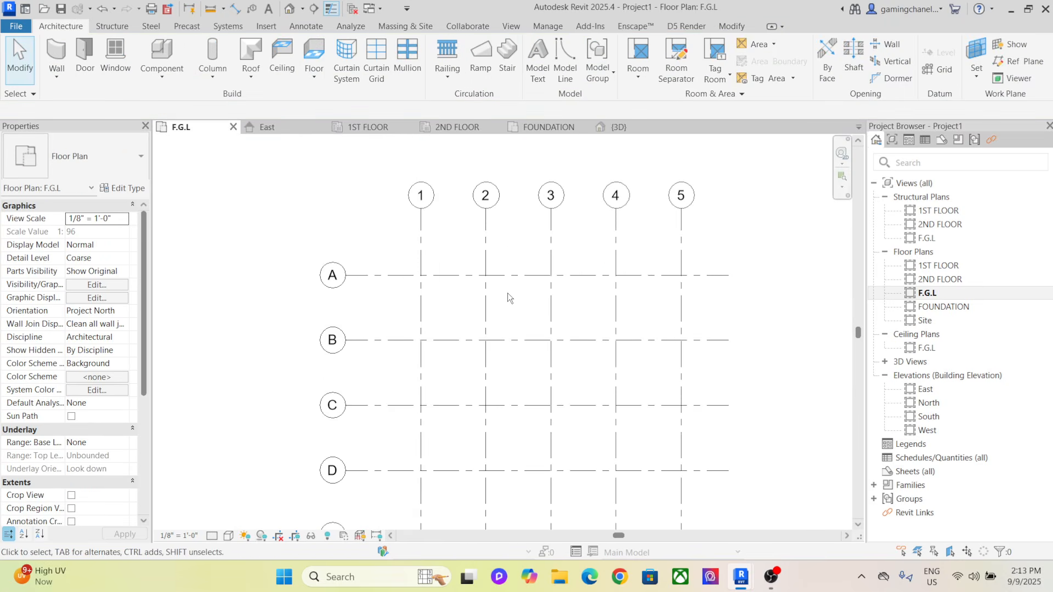
middle_click_drag(454, 301, 362, 274)
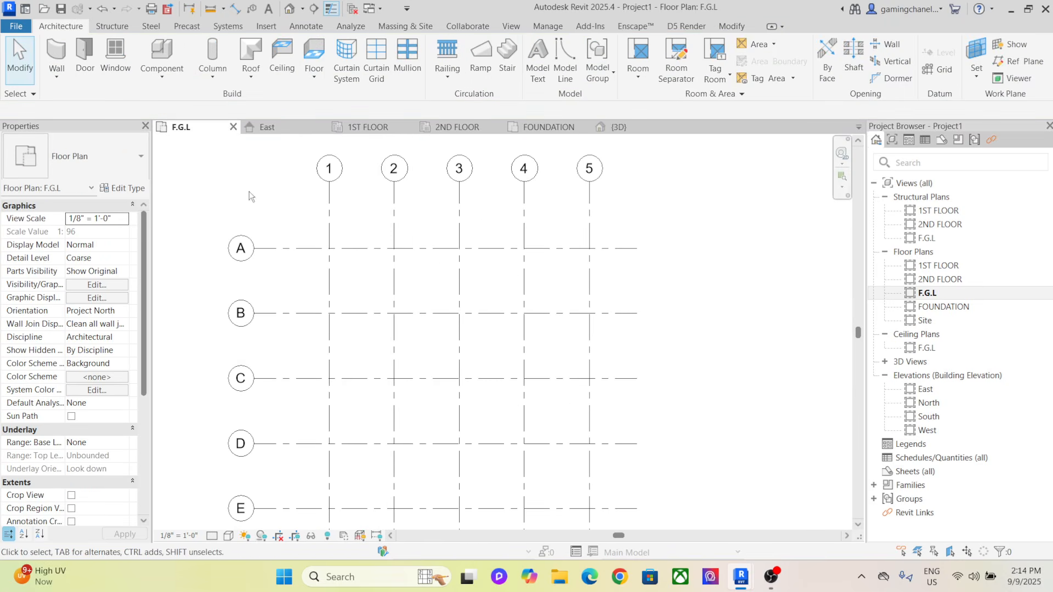
left_click(203, 51)
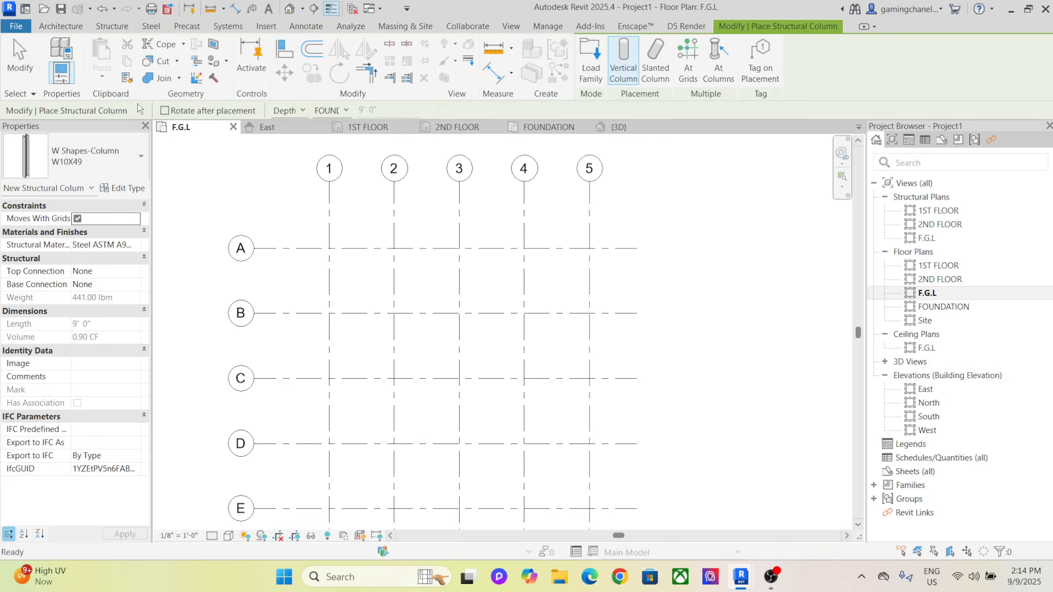
left_click(124, 188)
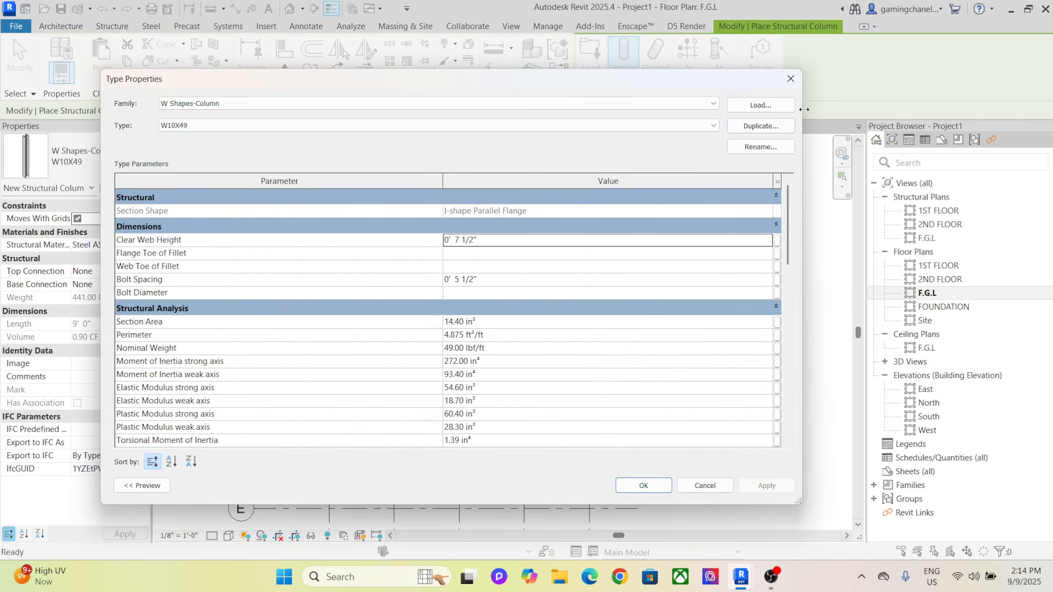
left_click(761, 104)
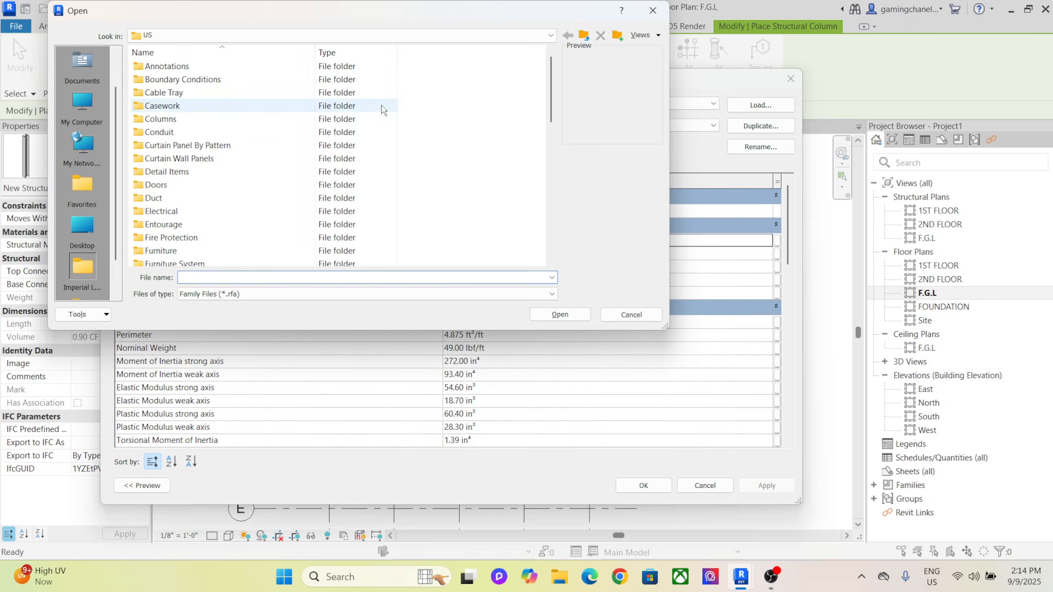
scroll(231, 102, "down", 8)
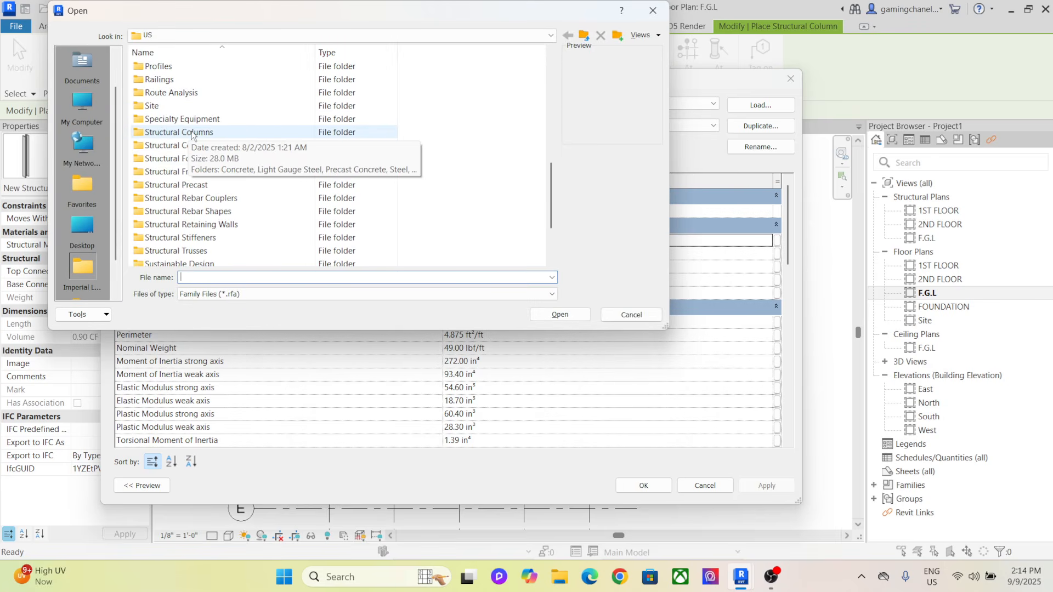
left_click(194, 134)
double_click(194, 134)
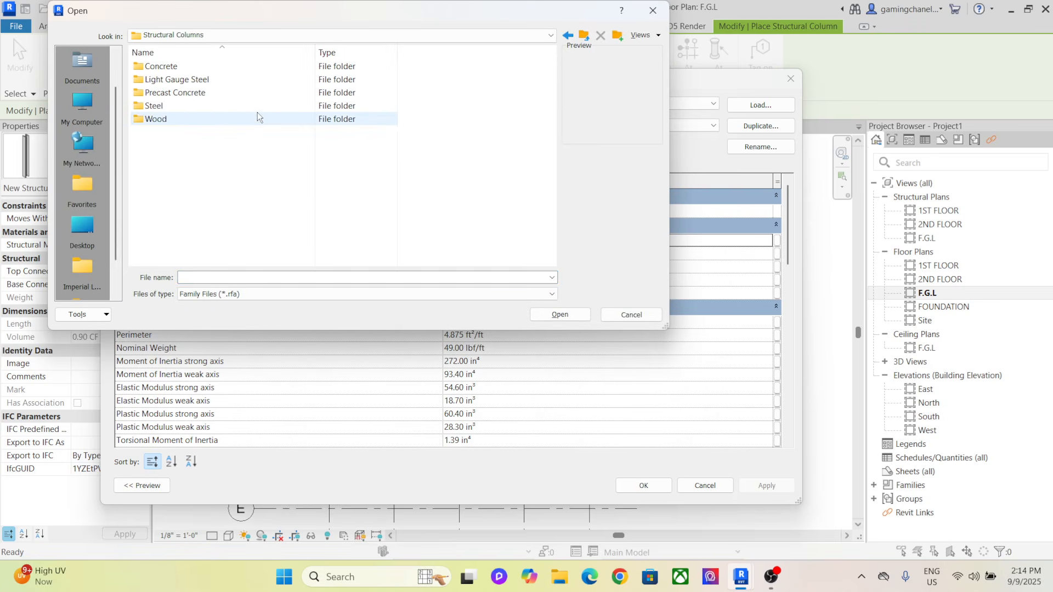
double_click(186, 69)
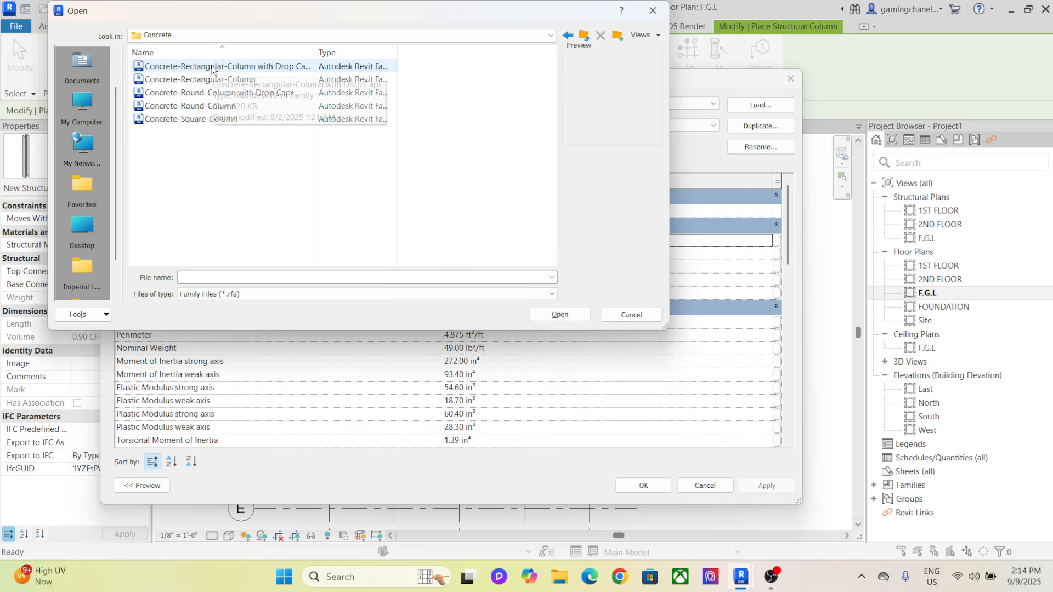
Preview the concrete column families and load Concrete-Rectangular-Column into the project
left_click(179, 66)
left_click(180, 79)
left_click(181, 92)
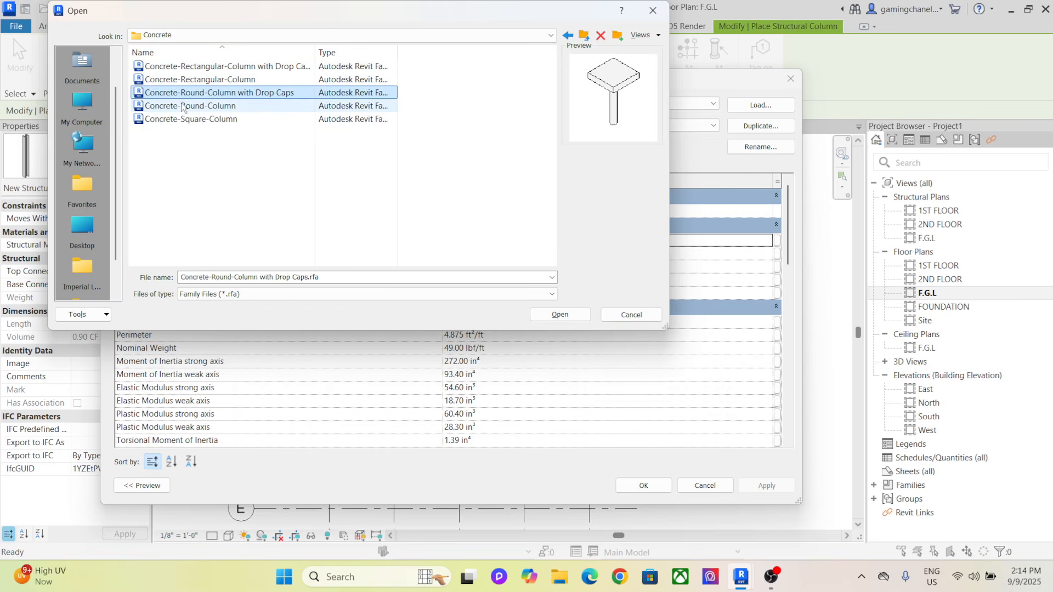
left_click(181, 106)
left_click(181, 119)
left_click(184, 107)
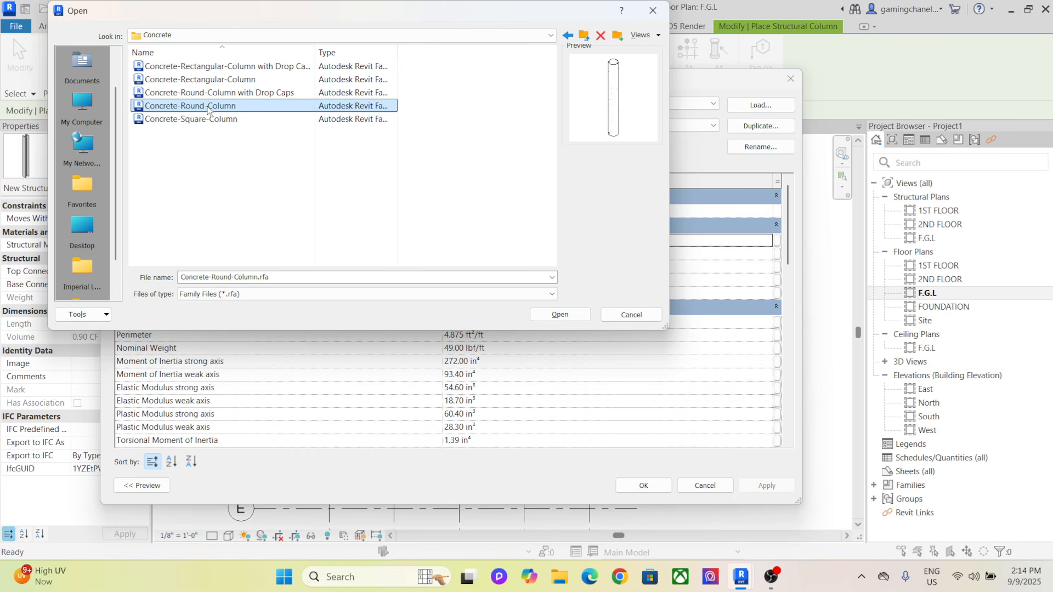
left_click(181, 93)
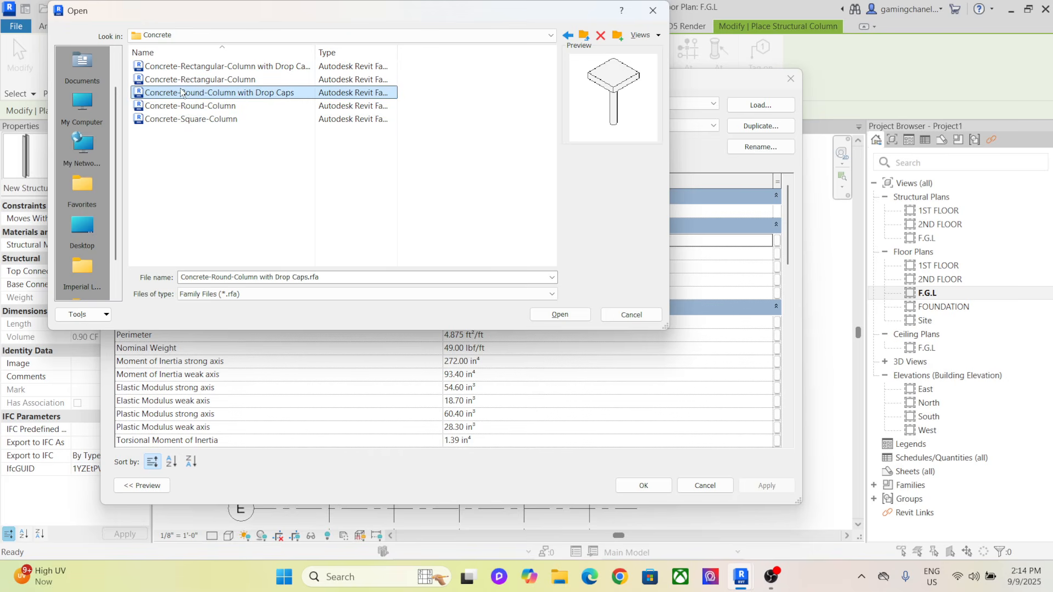
left_click(197, 80)
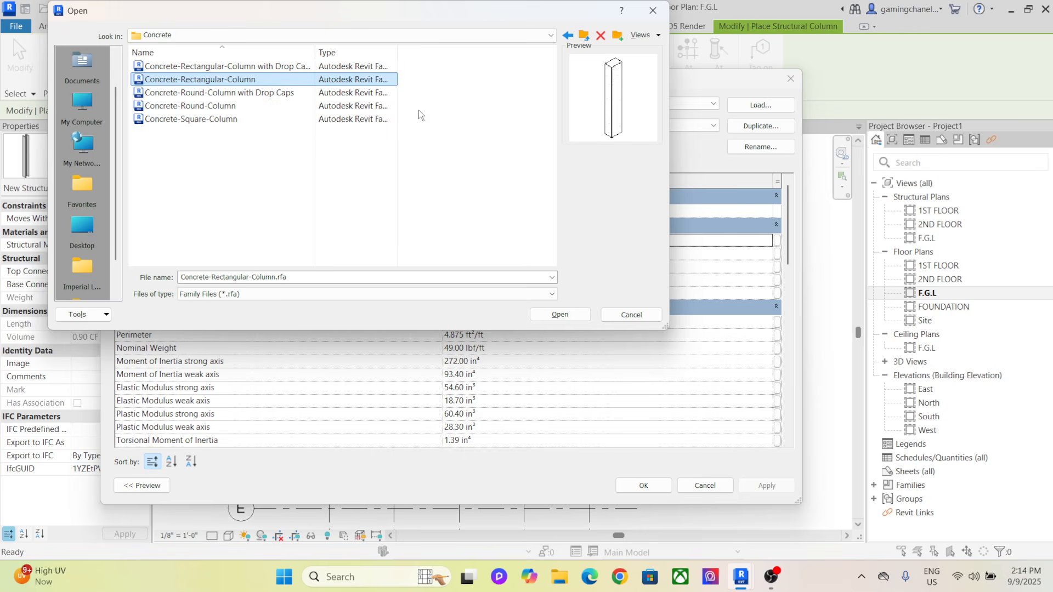
left_click(565, 315)
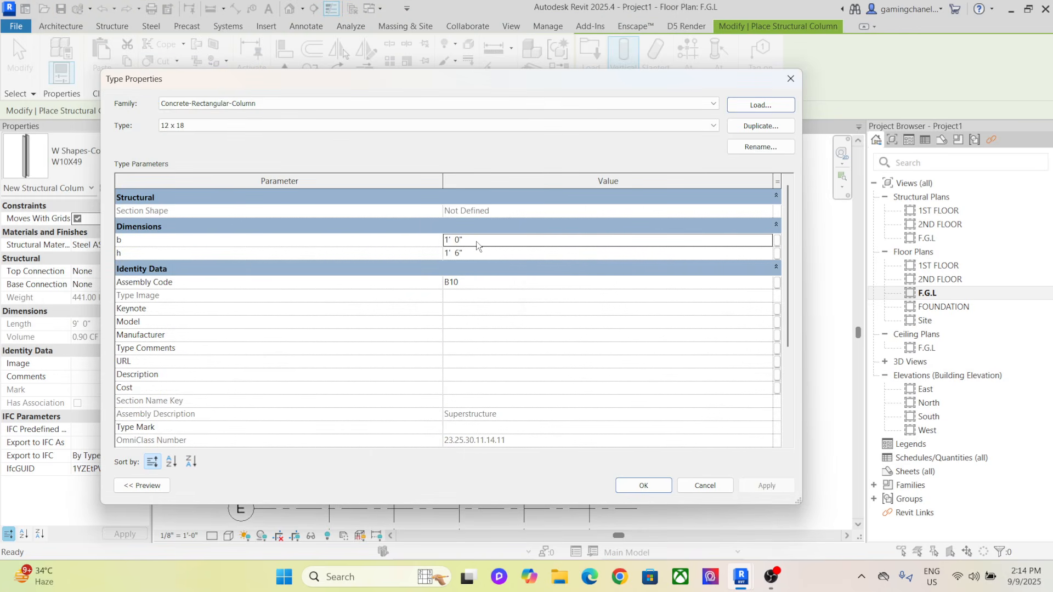
Set the rectangular column type's dimensions to b 9" and h 1' 0"
left_click(476, 242)
key("BackSpace")
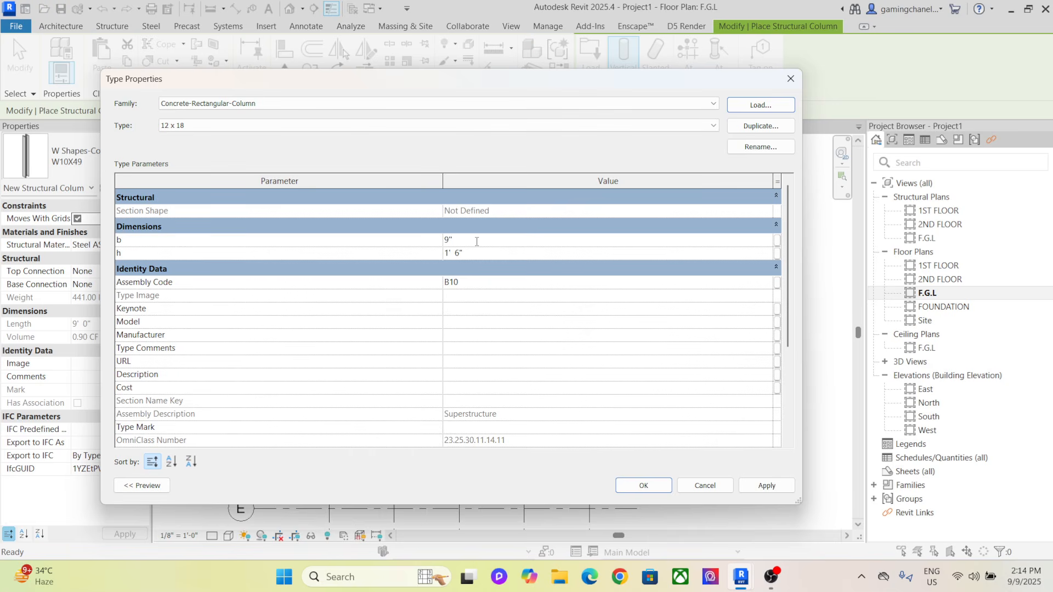
key("BackSpace")
Duplicate the rectangular concrete column type under the name C1 9"X12"
left_click(761, 126)
left_click(532, 274)
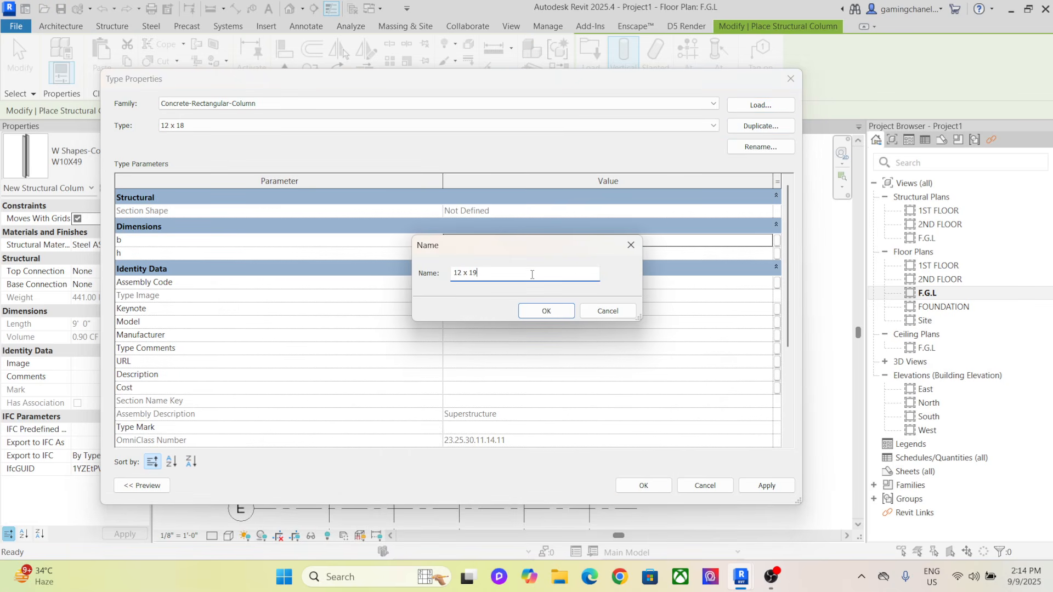
key("BackSpace")
key("BackSpace")
key("BackSpace")
key("BackSpace")
key("BackSpace")
key("BackSpace")
type("C")
left_click(546, 311)
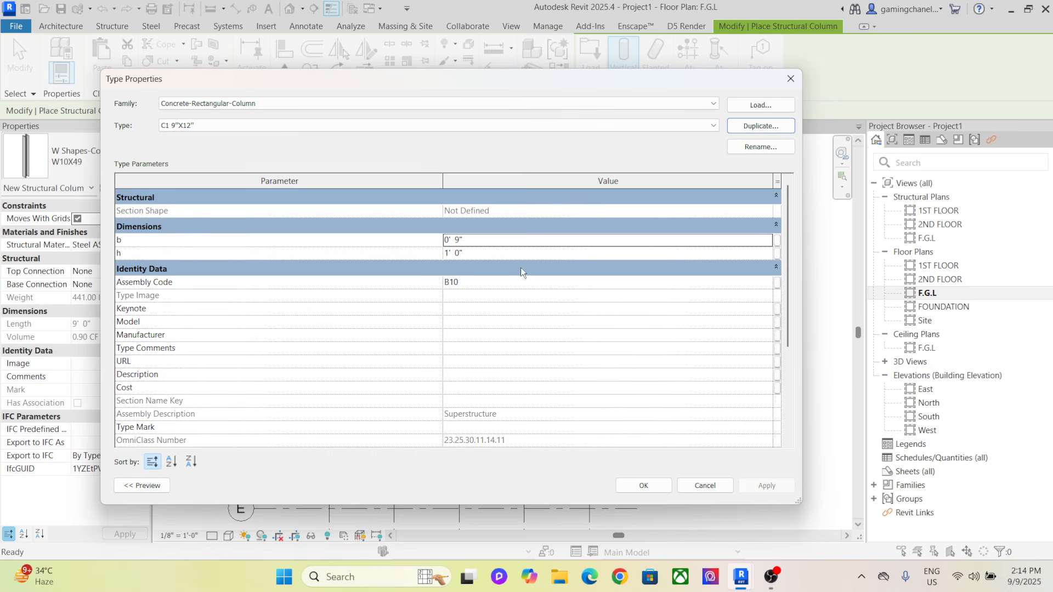
Accept the C1 9"X12" type, place a vertical column at the intersection of grids A and 1, and end column placement
left_click(644, 486)
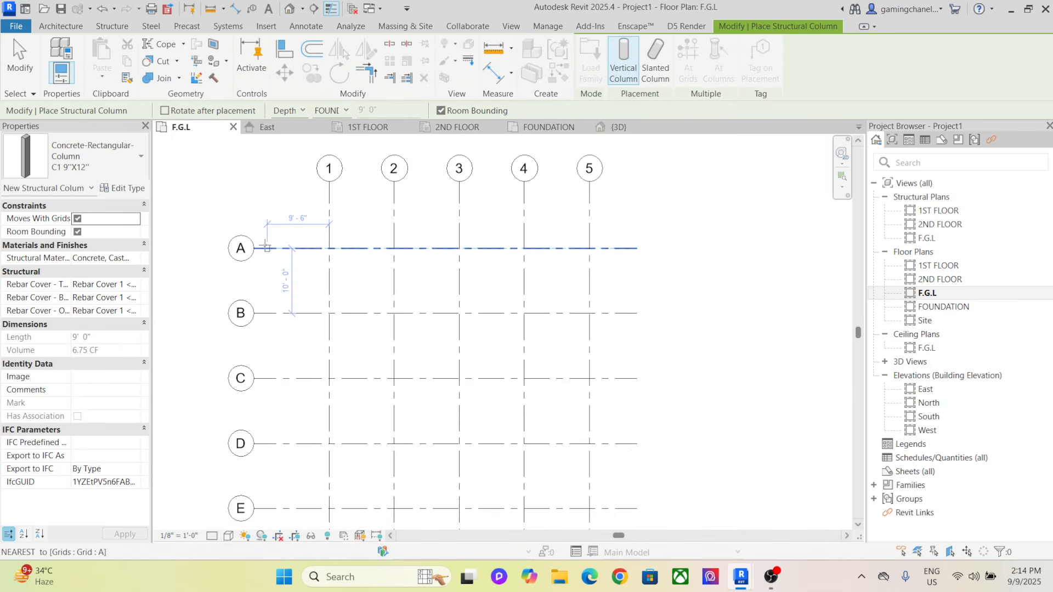
scroll(331, 250, "up", 3)
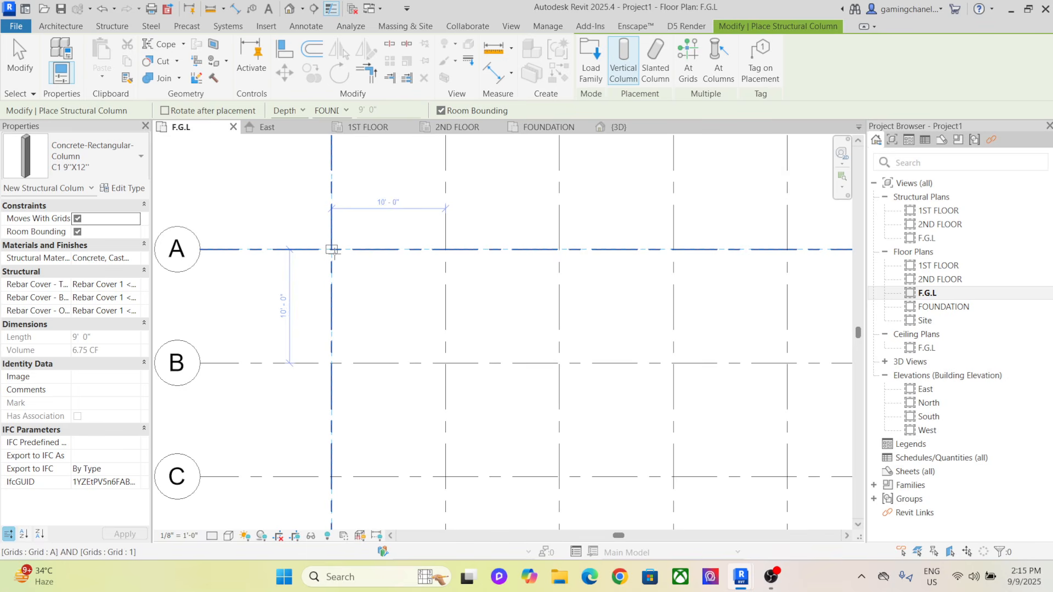
scroll(330, 249, "up", 2)
scroll(334, 253, "down", 4)
scroll(331, 249, "up", 1)
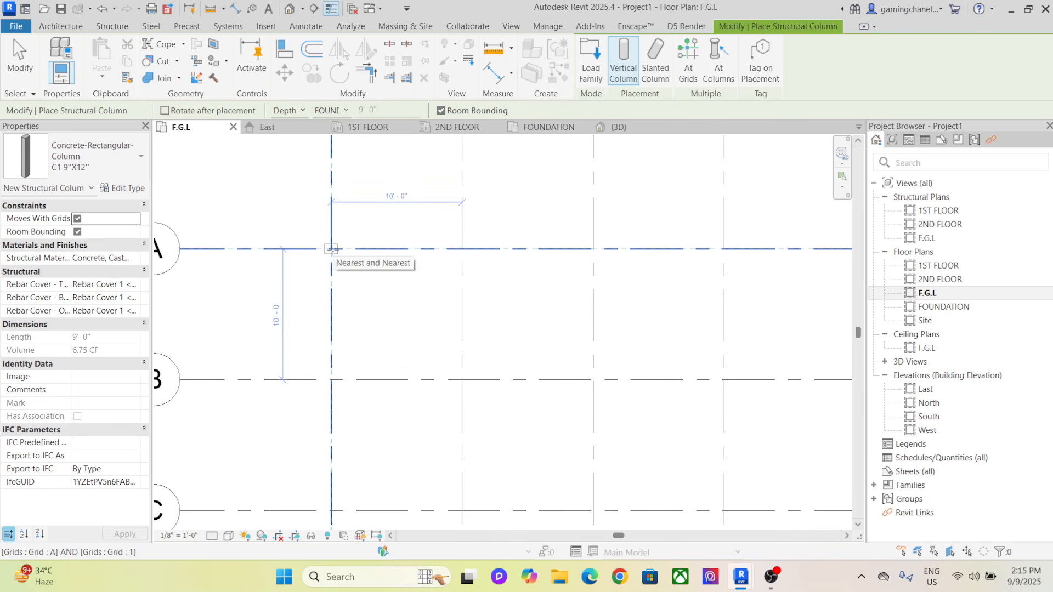
left_click(331, 249)
right_click(384, 283)
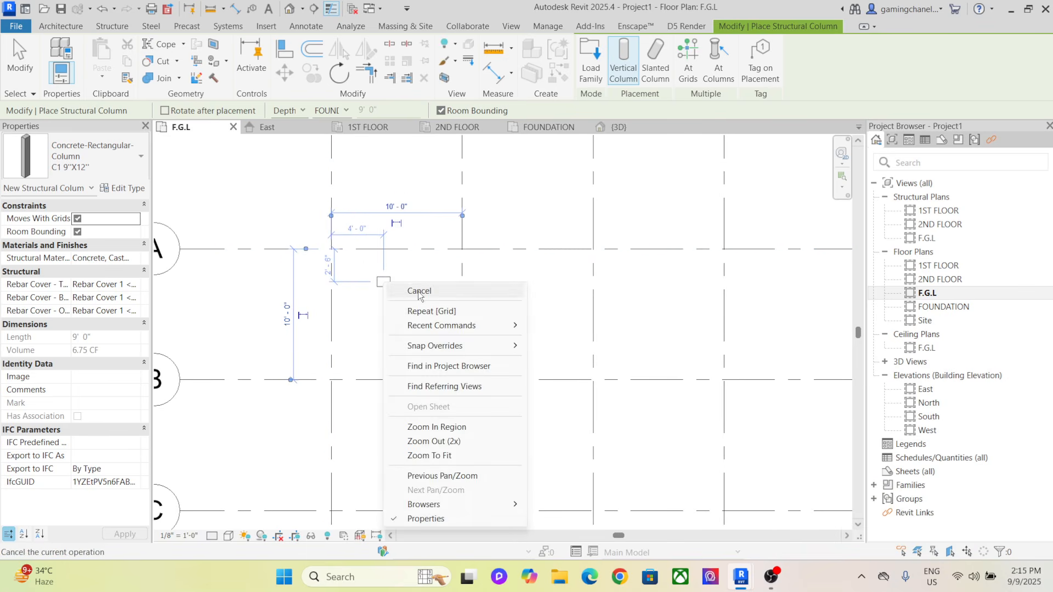
left_click(418, 292)
right_click(379, 286)
left_click(415, 294)
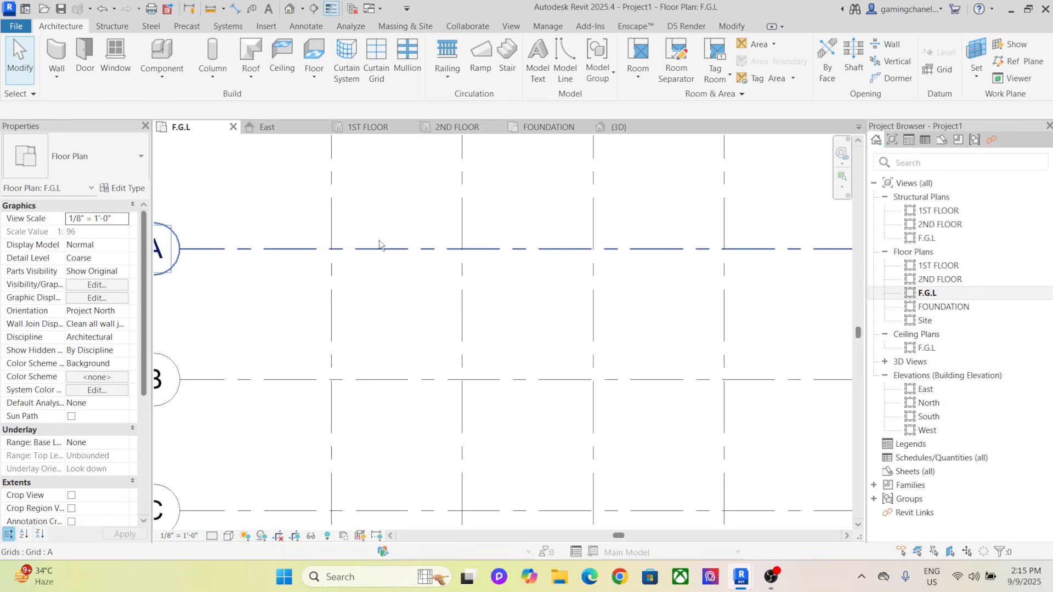
Delete the C1 9"X12" column at grids A and 1 in the 3D view
left_click(617, 128)
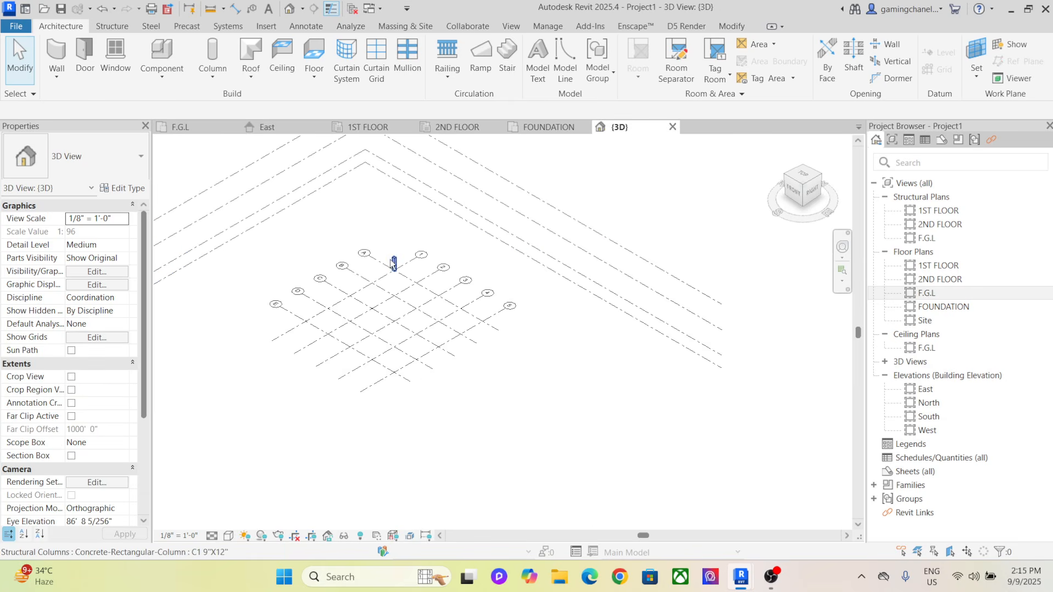
left_click(394, 264)
left_click(427, 77)
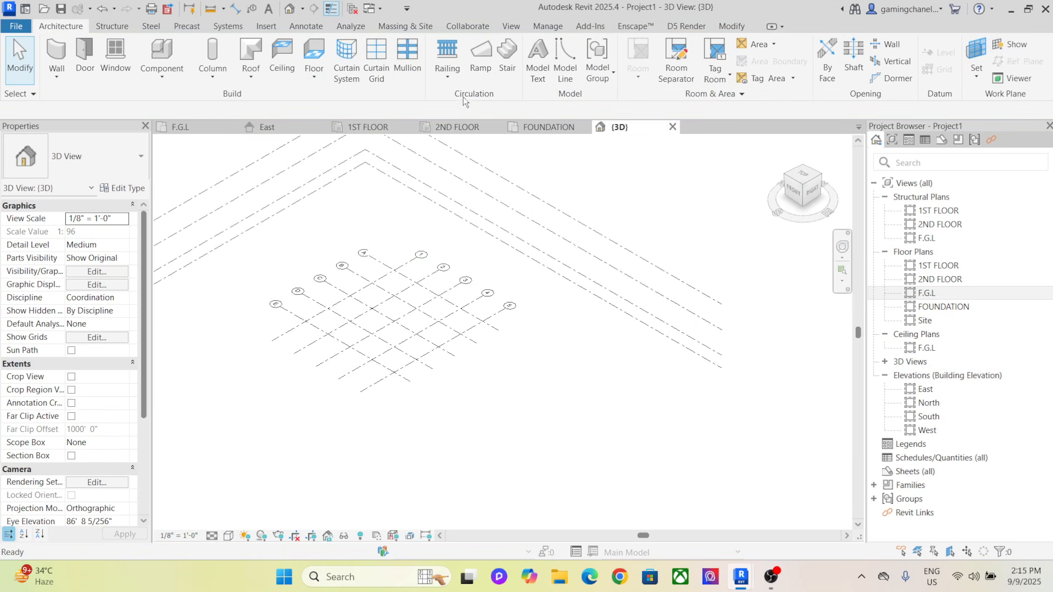
In the F.G.L floor plan, start a structural column and set it to extend by Height up to 1ST FLOOR
double_click(926, 293)
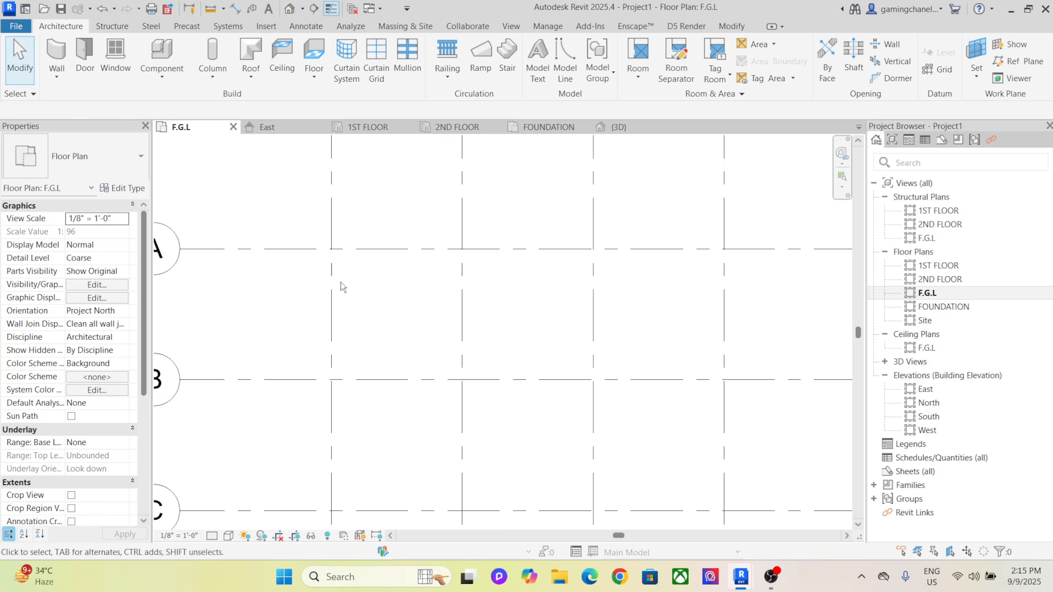
scroll(341, 282, "down", 3)
middle_click_drag(353, 278, 339, 275)
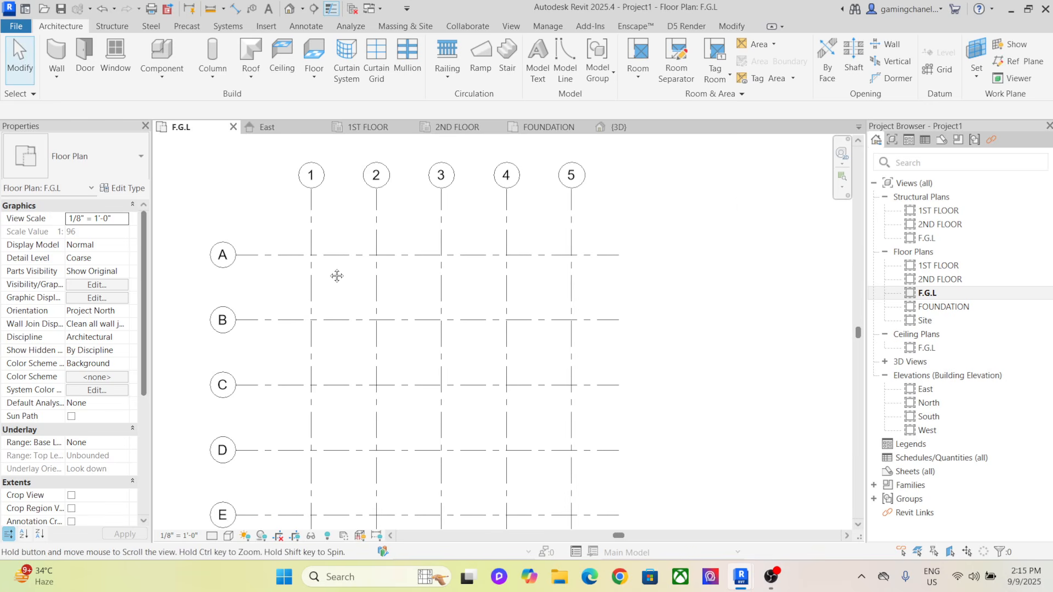
left_click(212, 51)
left_click(301, 112)
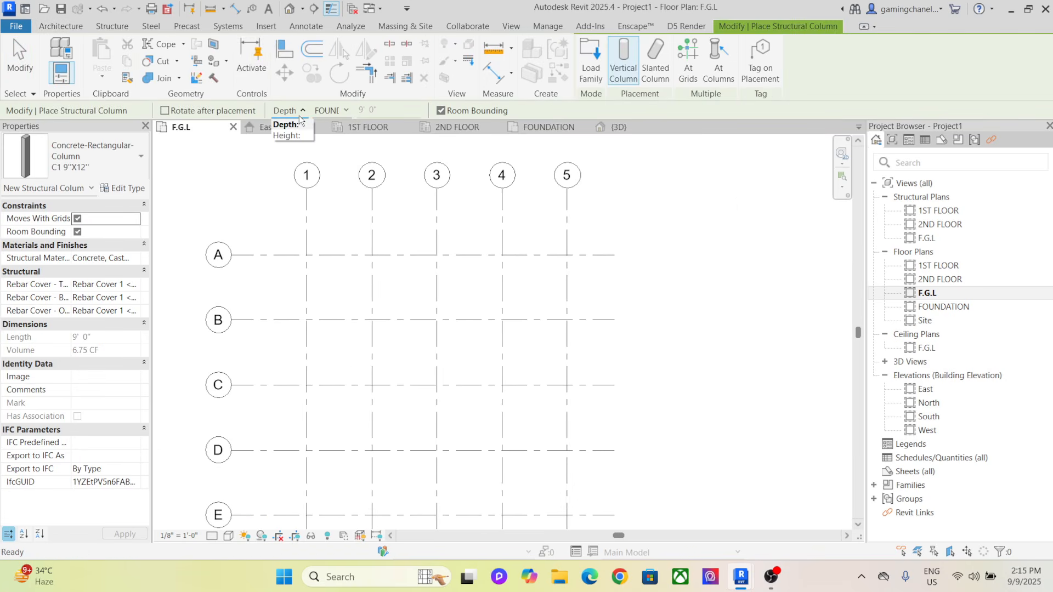
left_click(284, 134)
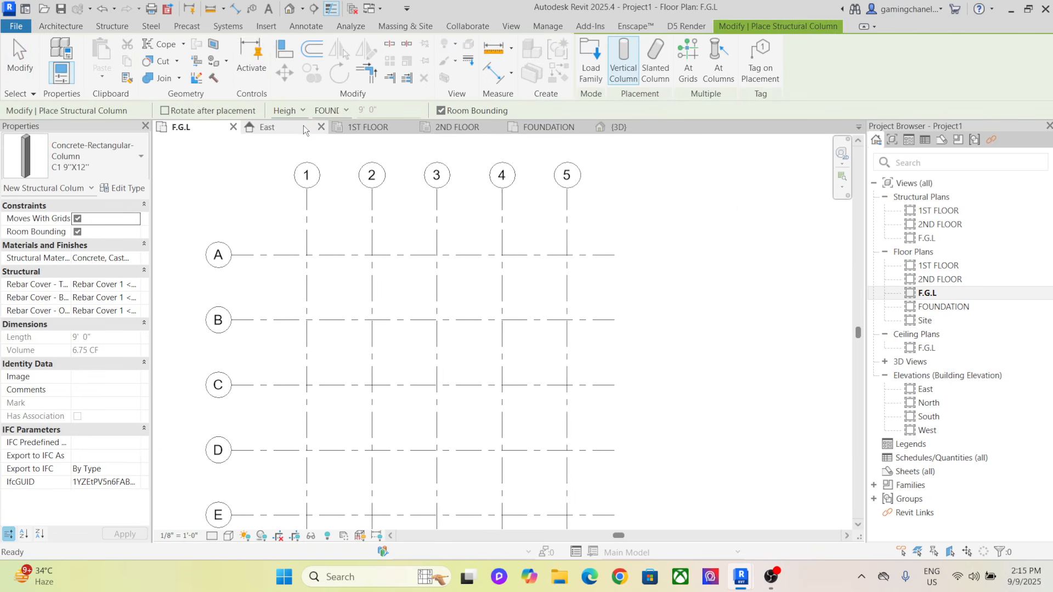
left_click(348, 110)
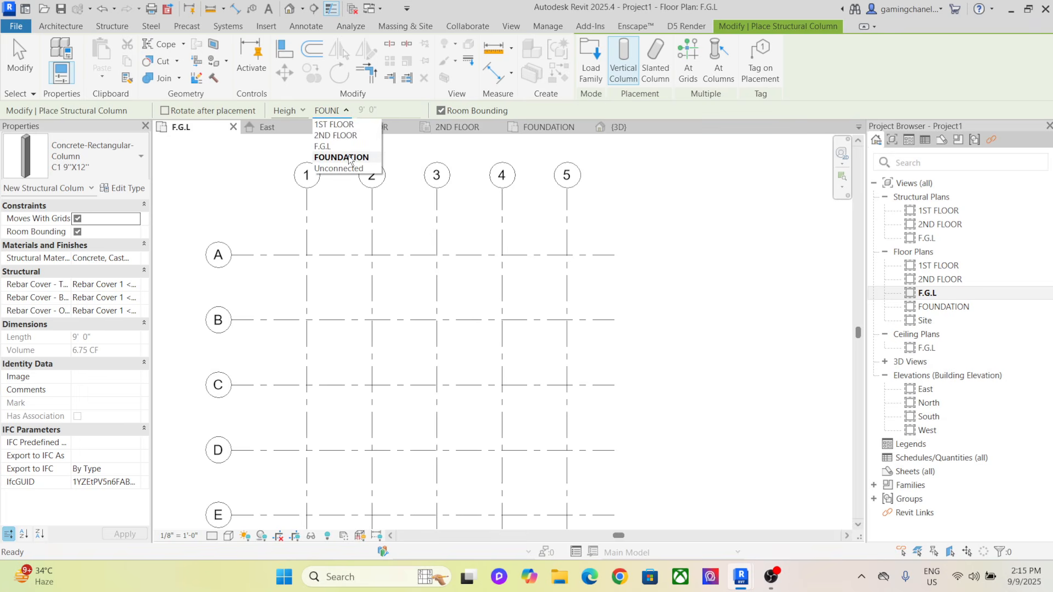
left_click(334, 125)
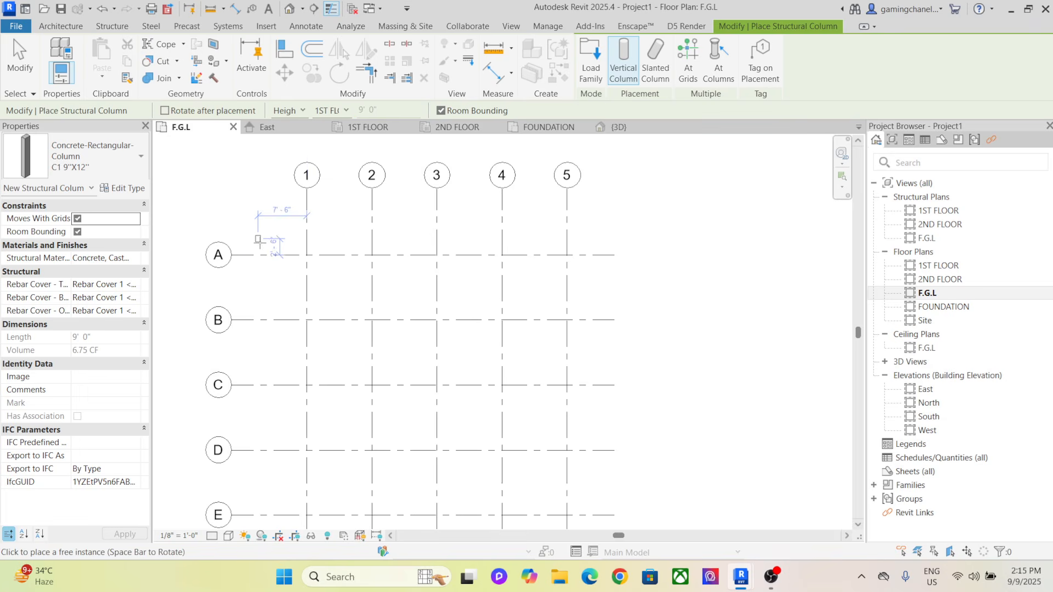
Place a C1 9"X12" column at the intersection of grids A and 1 and end column placement
left_click(306, 255)
scroll(296, 263, "up", 4)
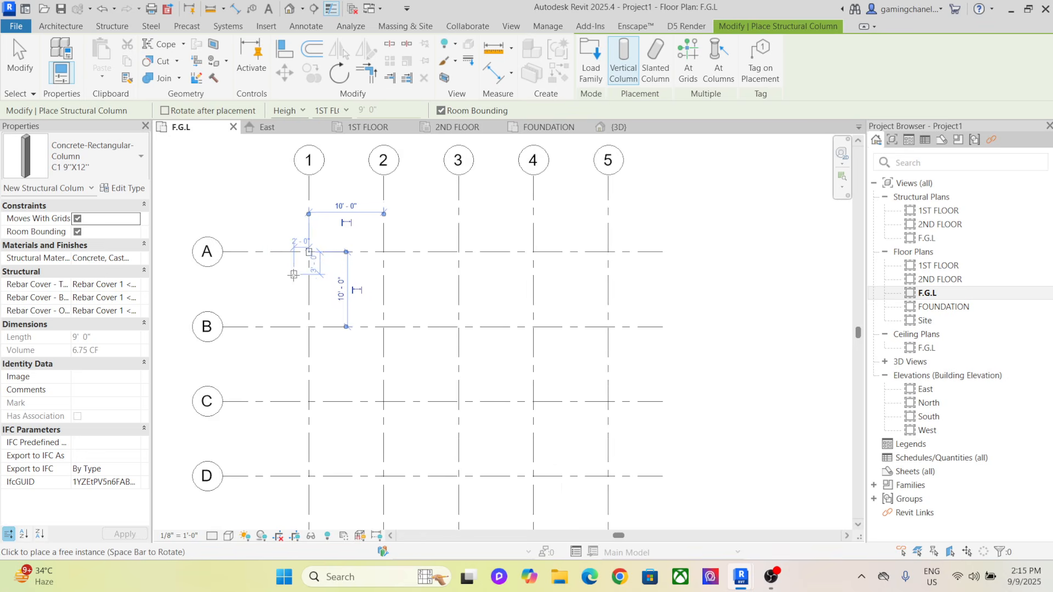
right_click(261, 175)
left_click(297, 184)
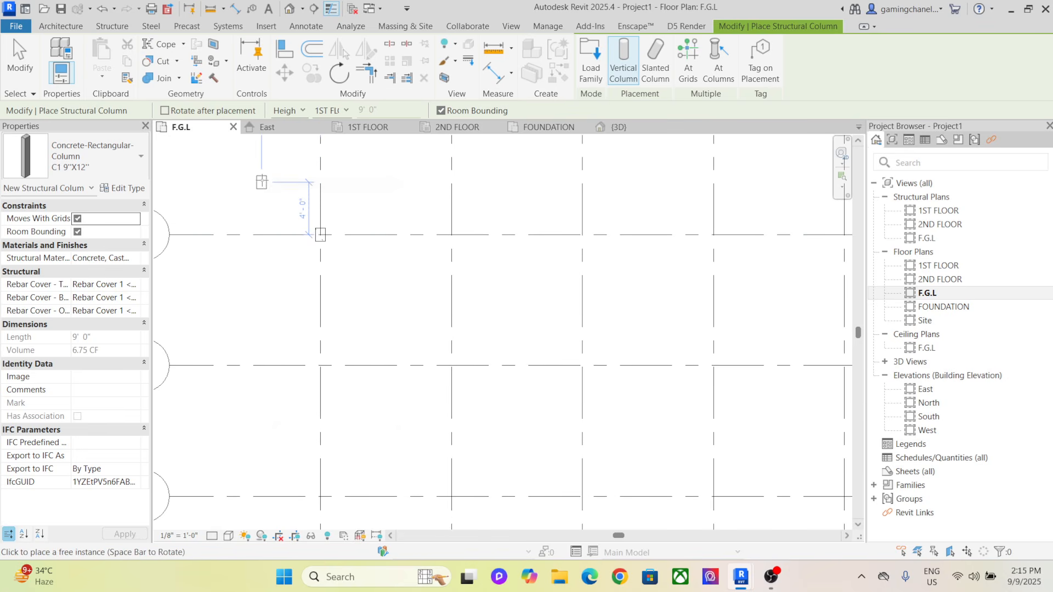
right_click(262, 180)
left_click(287, 189)
Inspect the placed column in the 3D view and check its vertical extent against the levels in the East elevation
left_click(619, 127)
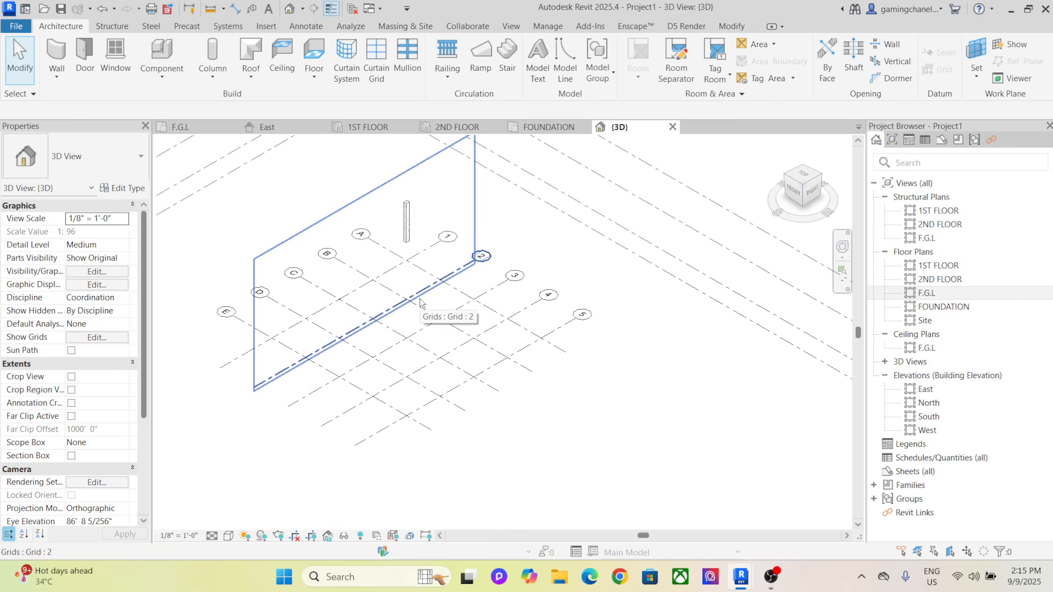
middle_click_drag(422, 301, 520, 274, "shift")
double_click(942, 387)
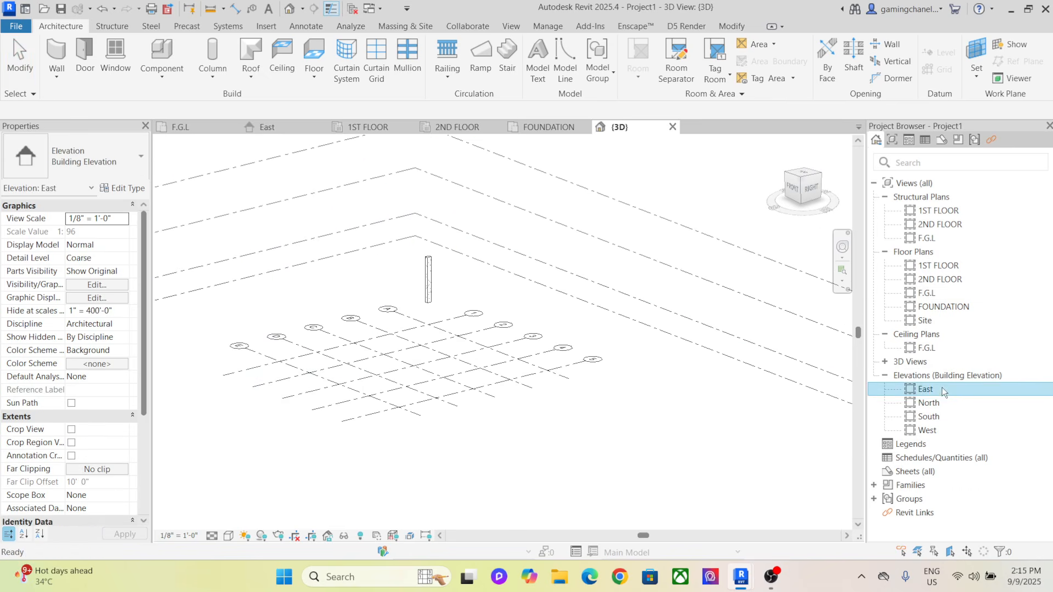
scroll(498, 331, "up", 2)
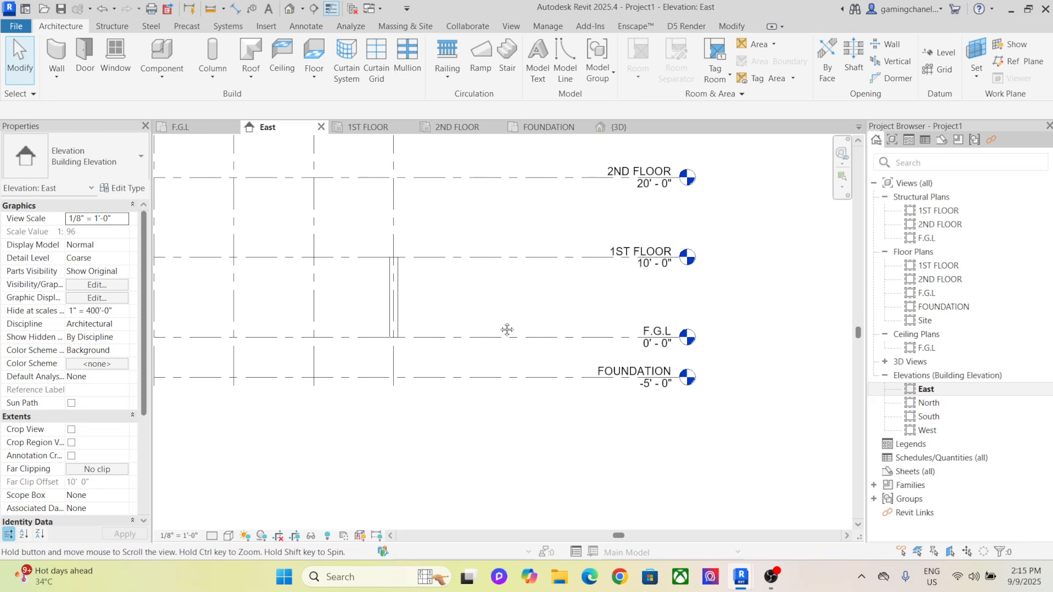
left_click(389, 296)
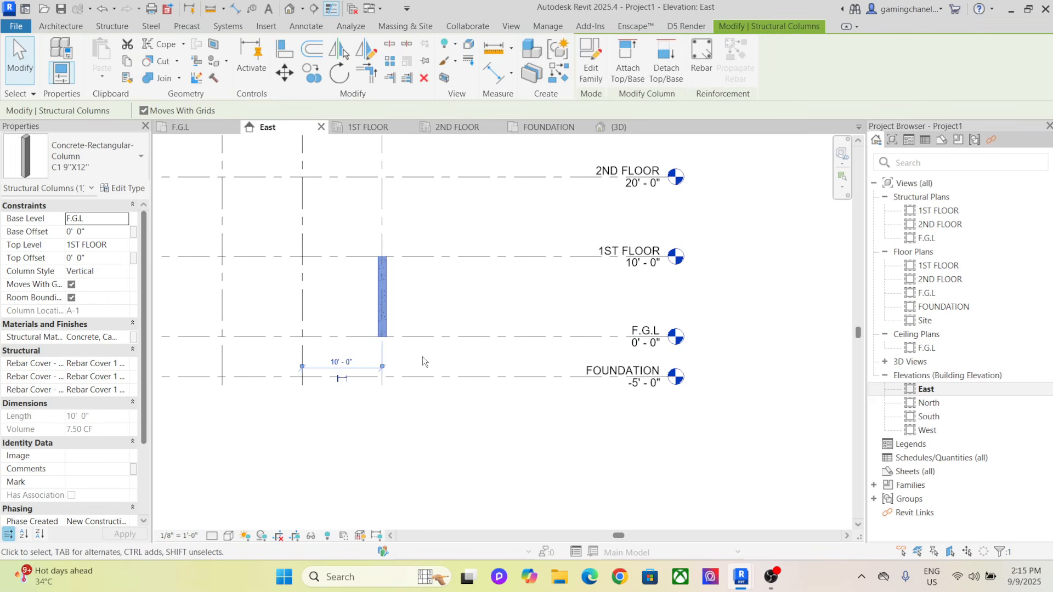
left_click(422, 357)
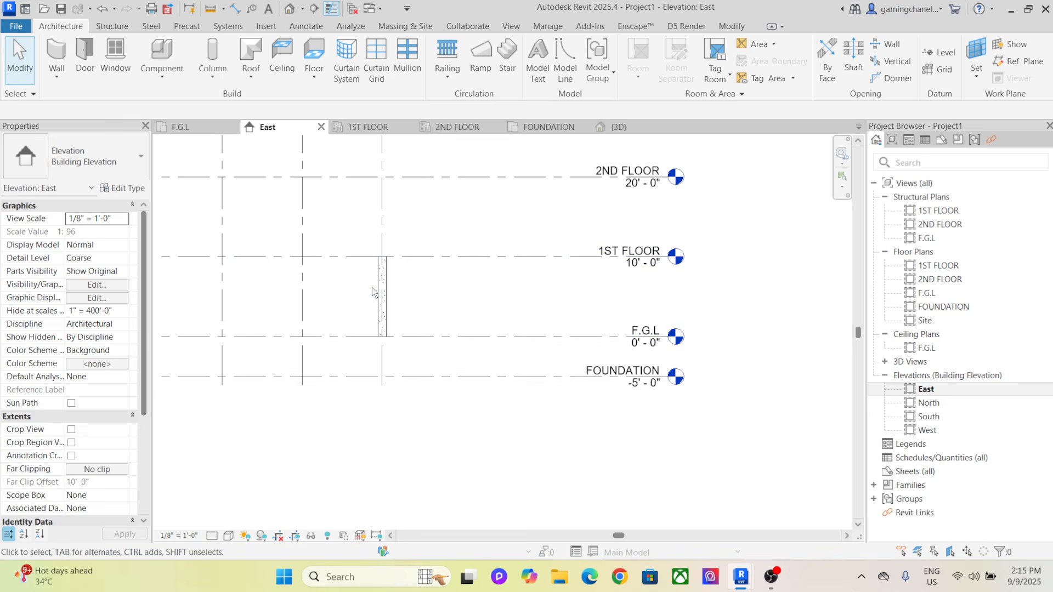
left_click(390, 291)
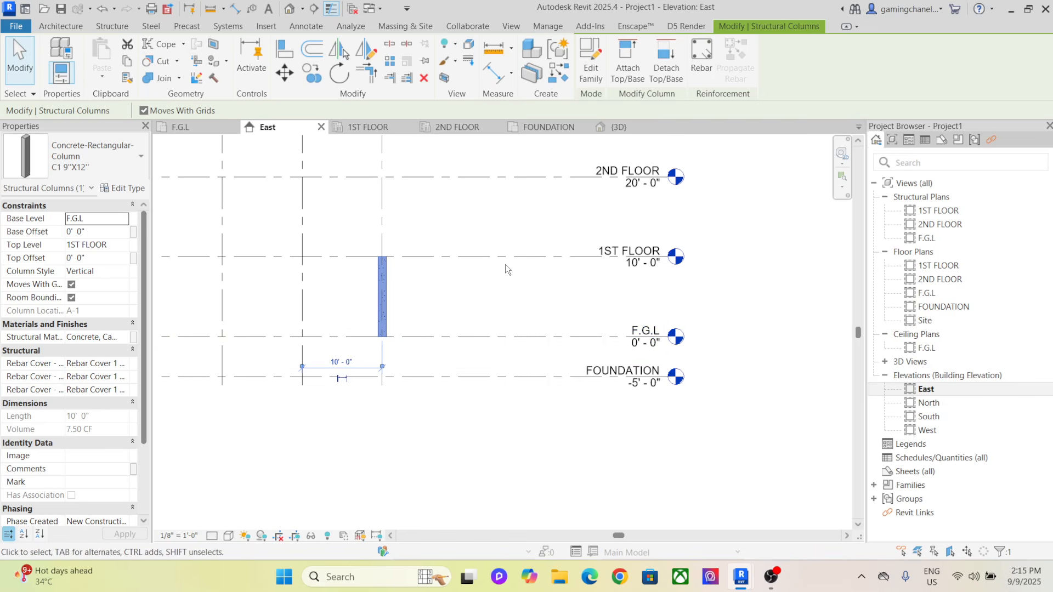
From the F.G.L floor plan, set the A-1 column's base level to FOUNDATION and its top level to 2ND FLOOR
double_click(959, 293)
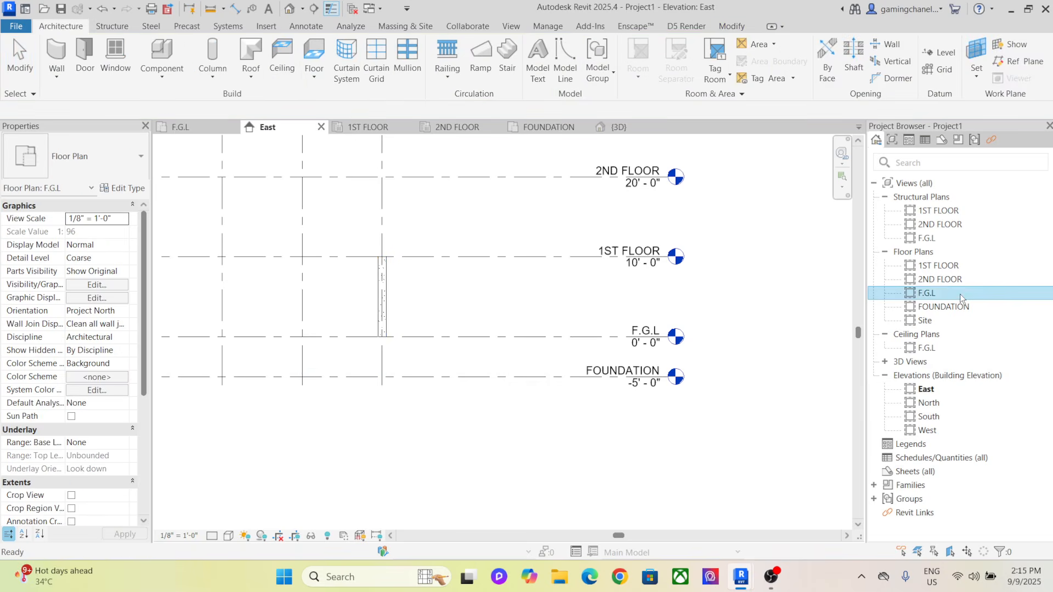
left_click(341, 286)
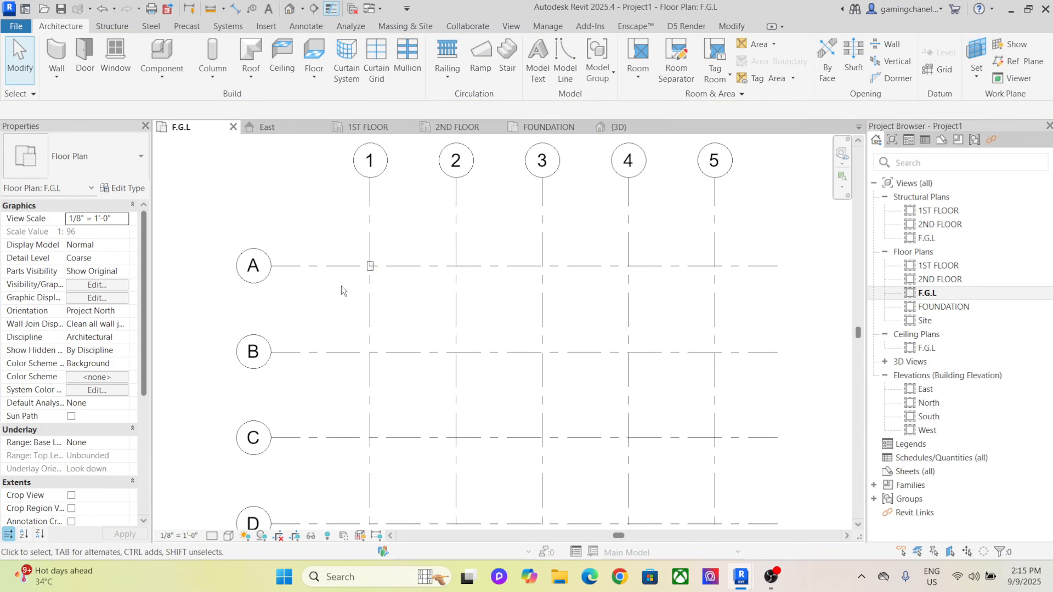
left_click(371, 267)
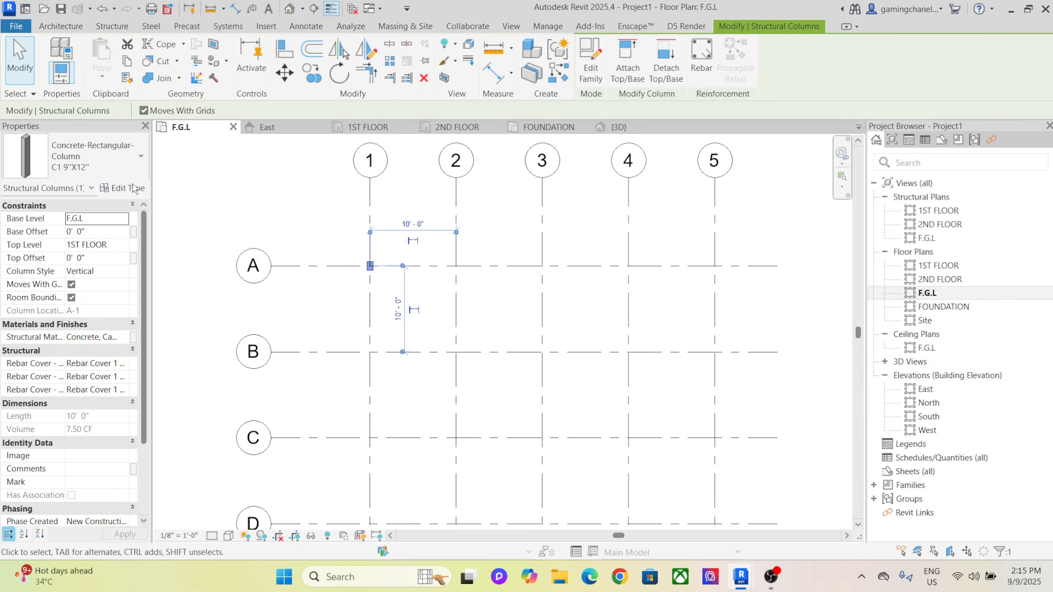
left_click(122, 222)
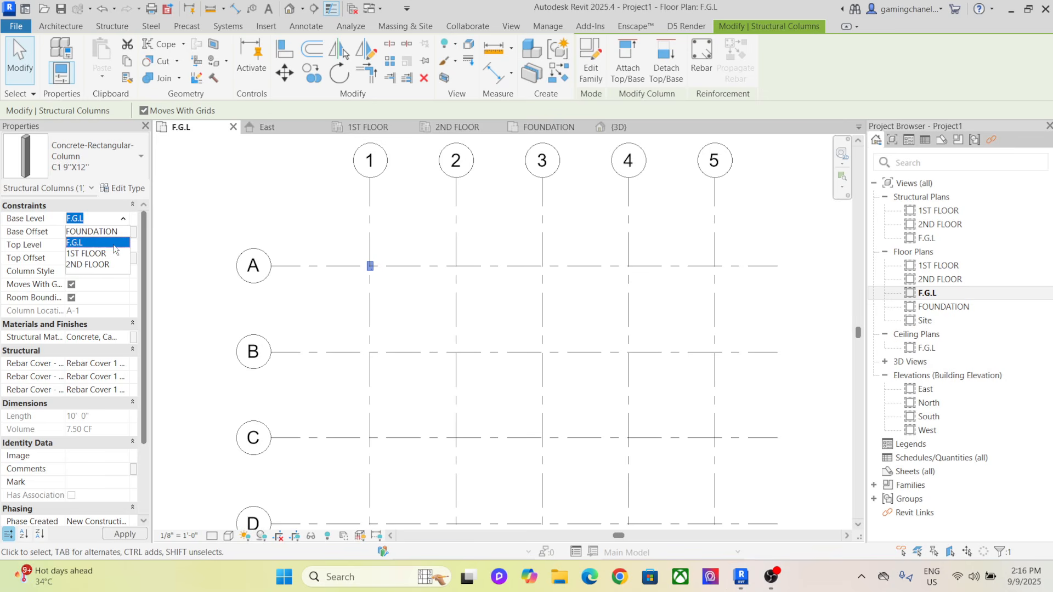
left_click(113, 232)
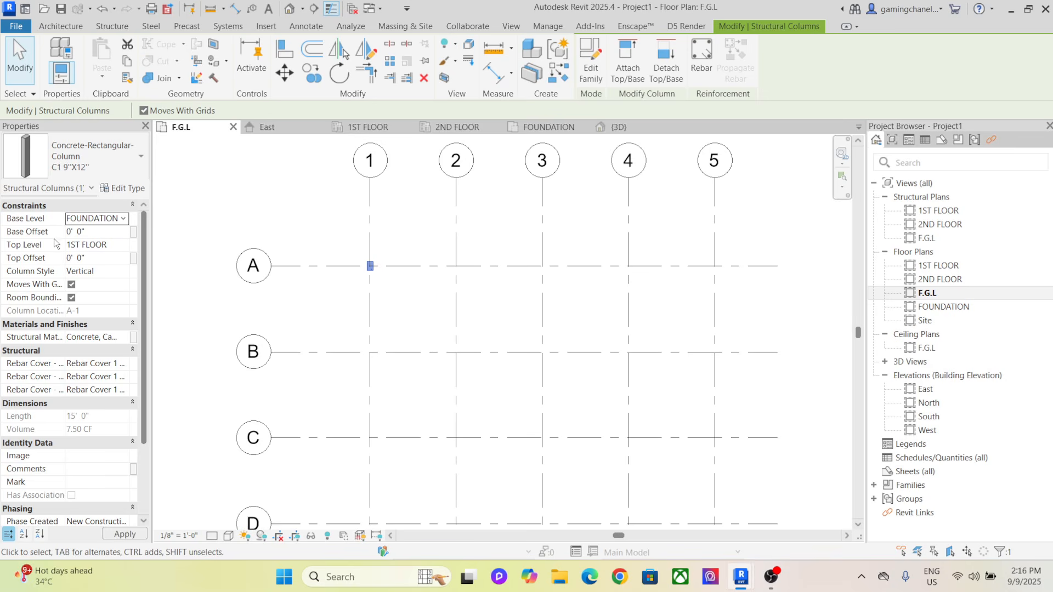
left_click(123, 246)
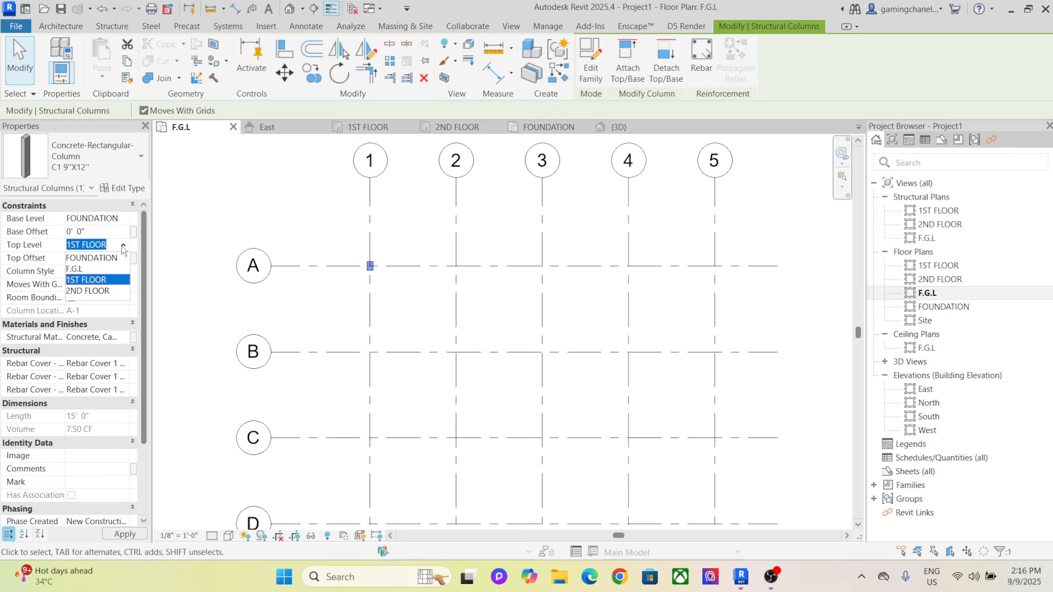
left_click(109, 290)
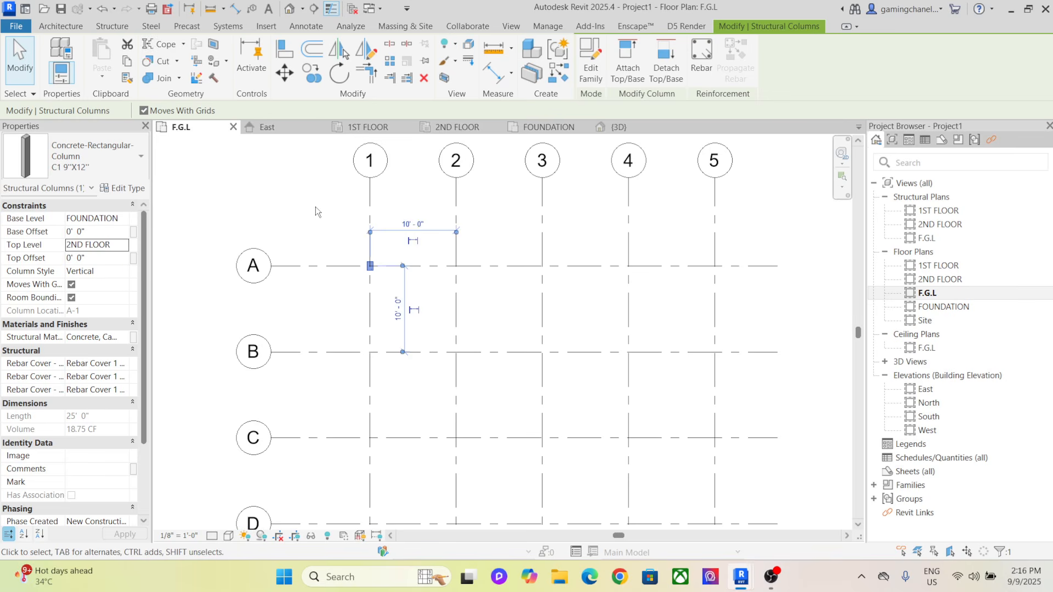
Check the FOUNDATION-to-2ND FLOOR column in the 3D view and delete it
left_click(614, 127)
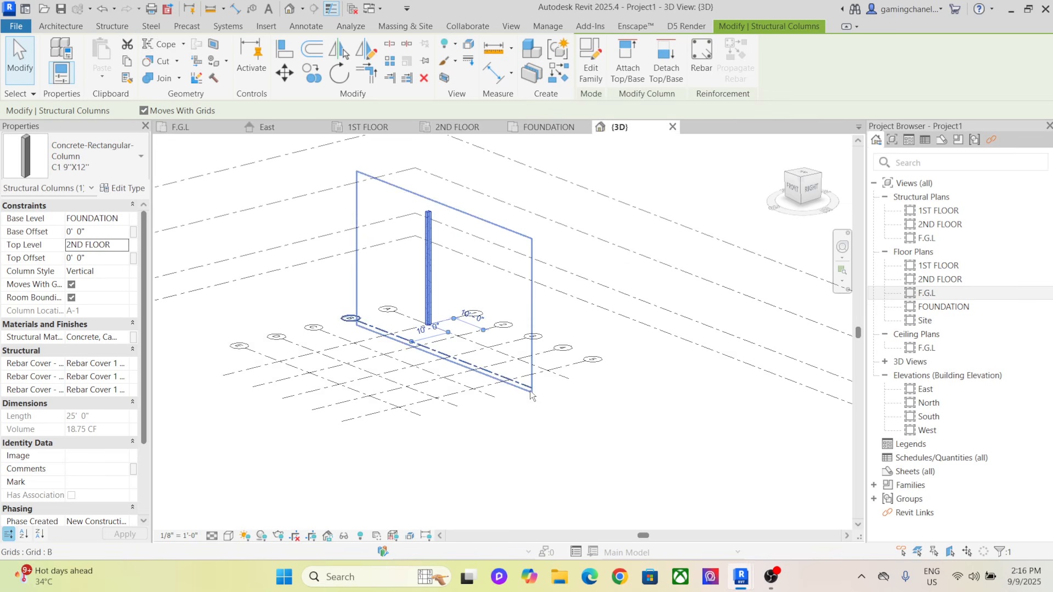
middle_click_drag(469, 337, 441, 248, "shift")
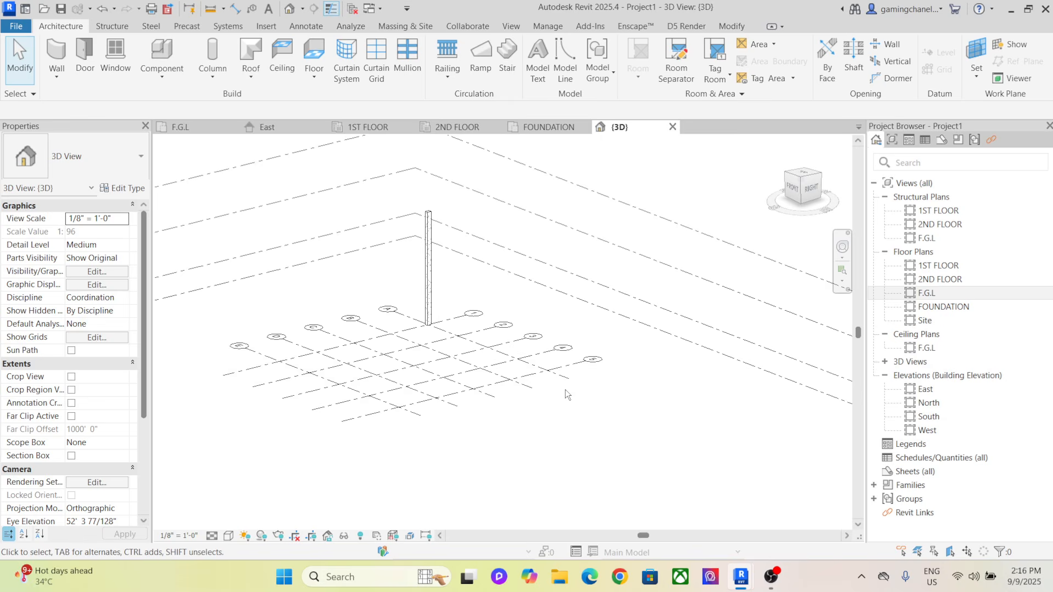
middle_click_drag(565, 389, 605, 441, "shift")
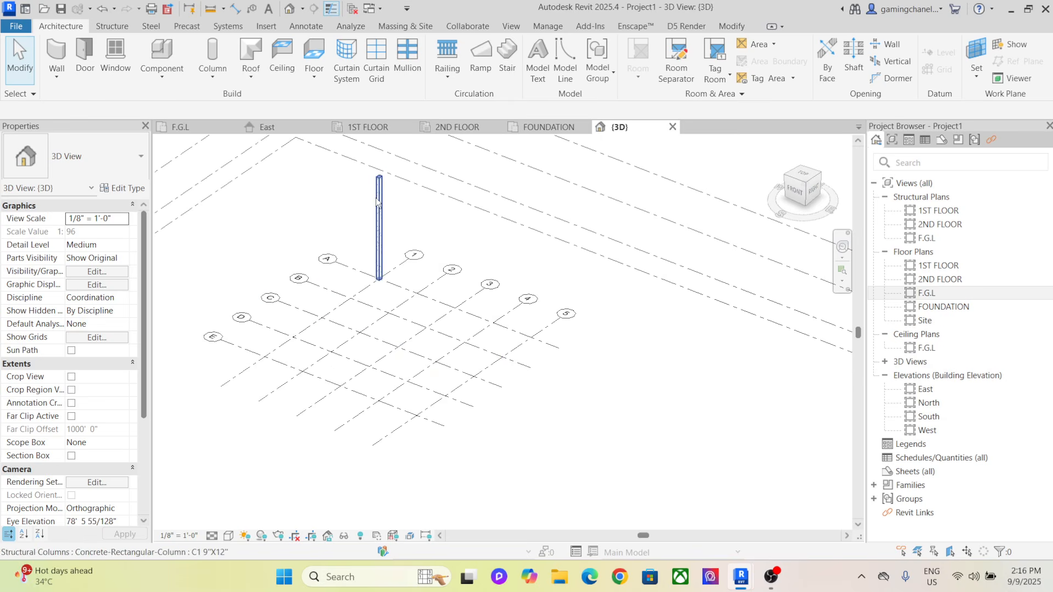
left_click(379, 230)
left_click(426, 81)
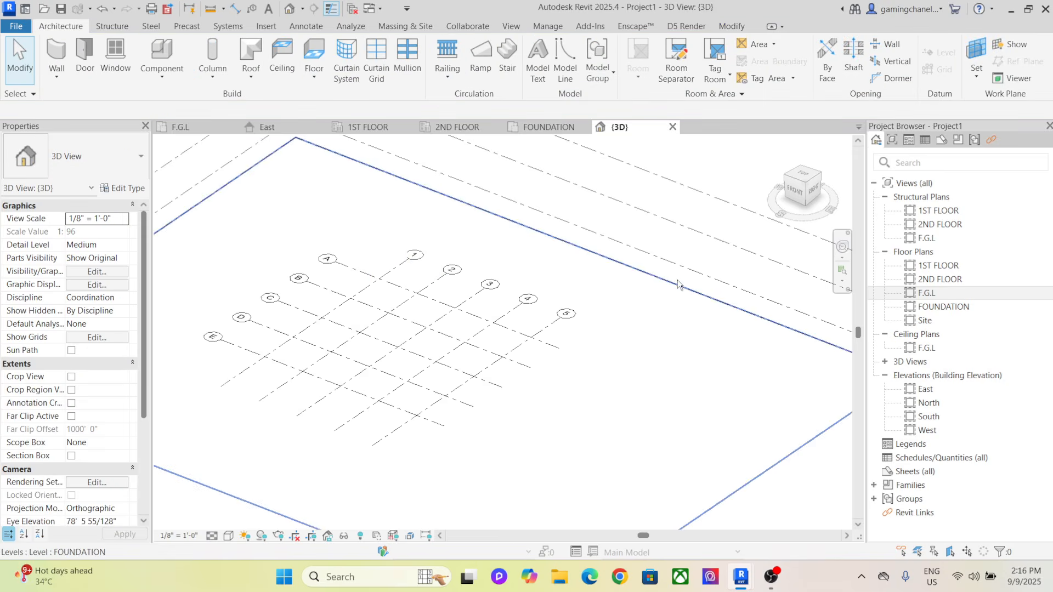
In the F.G.L plan, place C1 9"X12" columns at every intersection of grids 1–5 and A–E, end placement, and show the 3D view
double_click(950, 293)
middle_click_drag(752, 325, 724, 287)
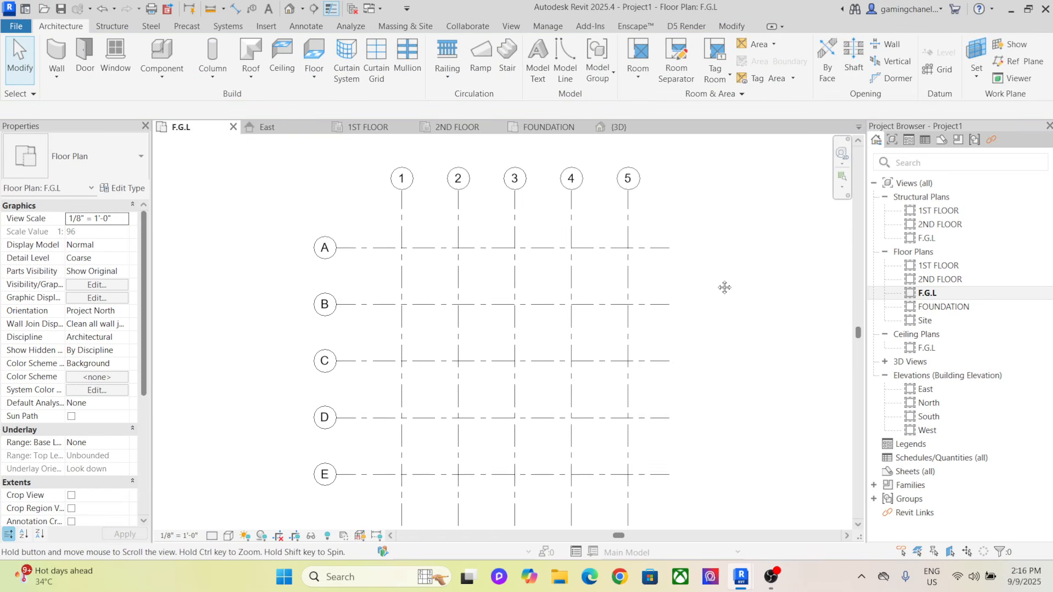
left_click(212, 53)
scroll(268, 240, "down", 3)
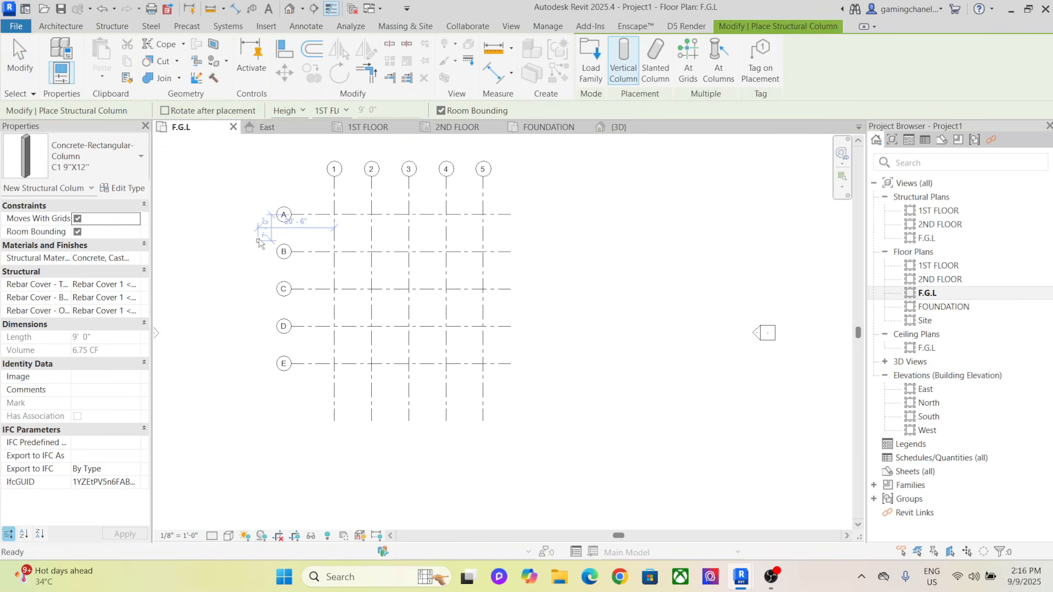
left_click(689, 60)
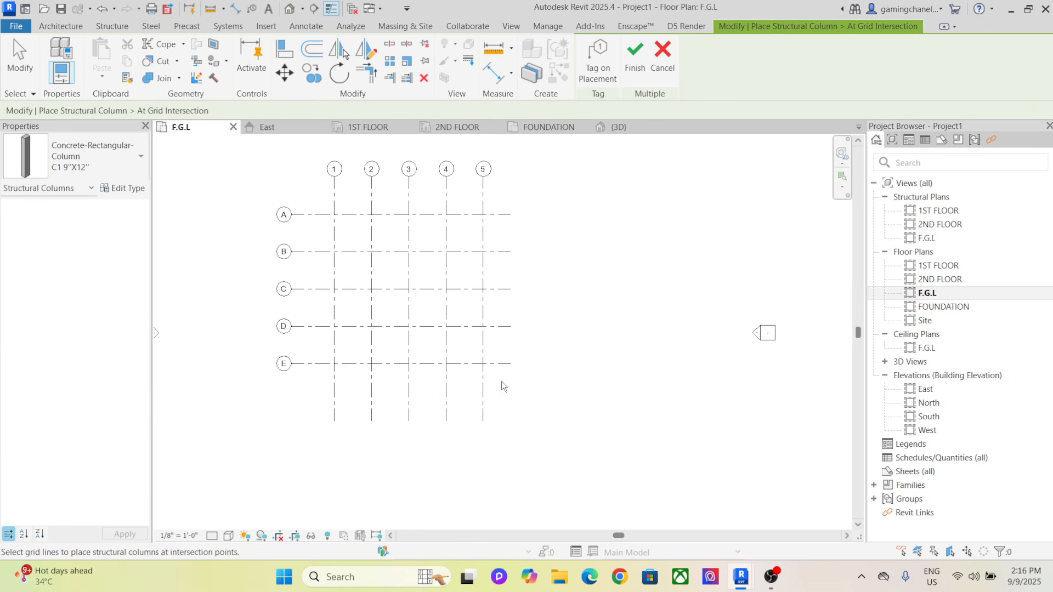
left_click_drag(502, 382, 318, 202)
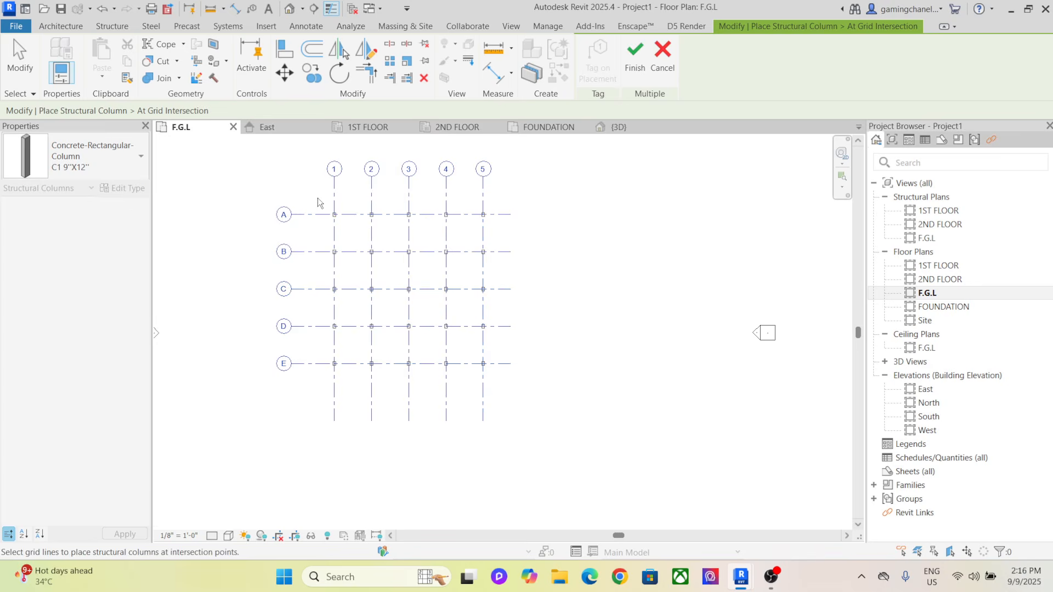
scroll(373, 281, "up", 3)
scroll(298, 281, "down", 3)
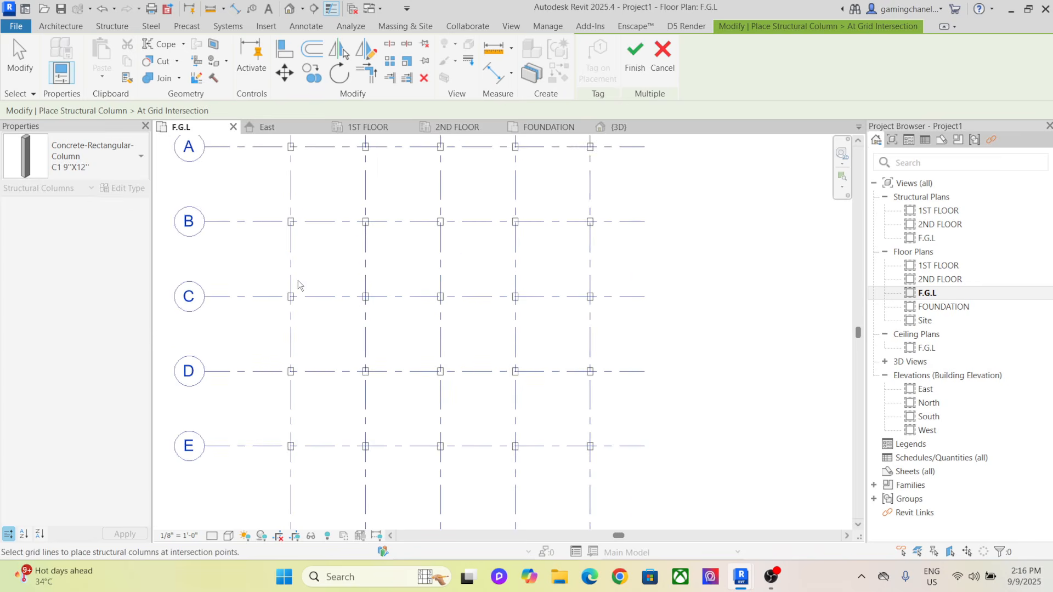
left_click(629, 66)
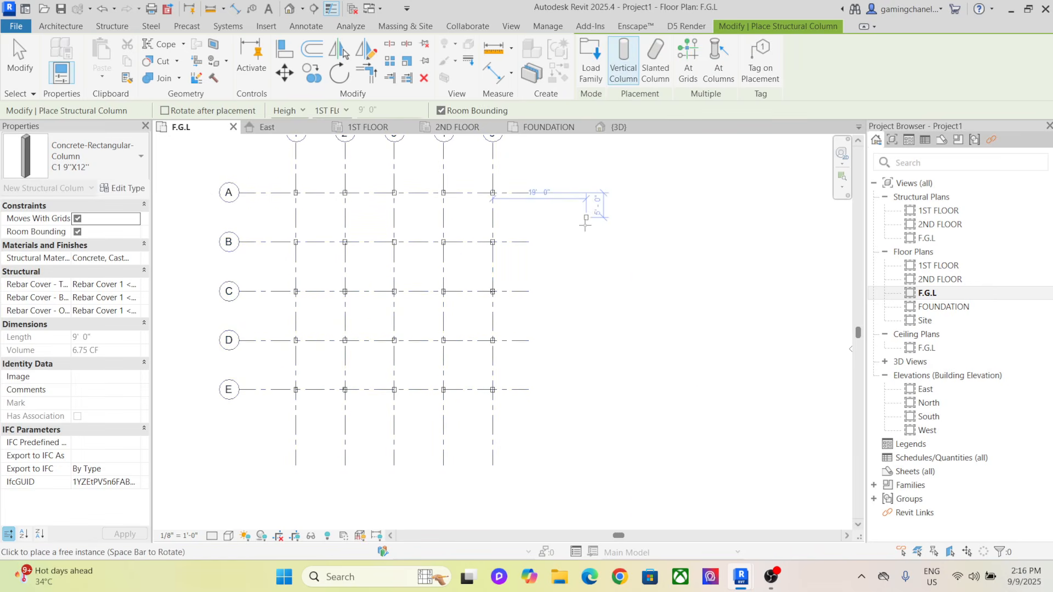
right_click(594, 203)
left_click(629, 213)
right_click(625, 202)
left_click(631, 213)
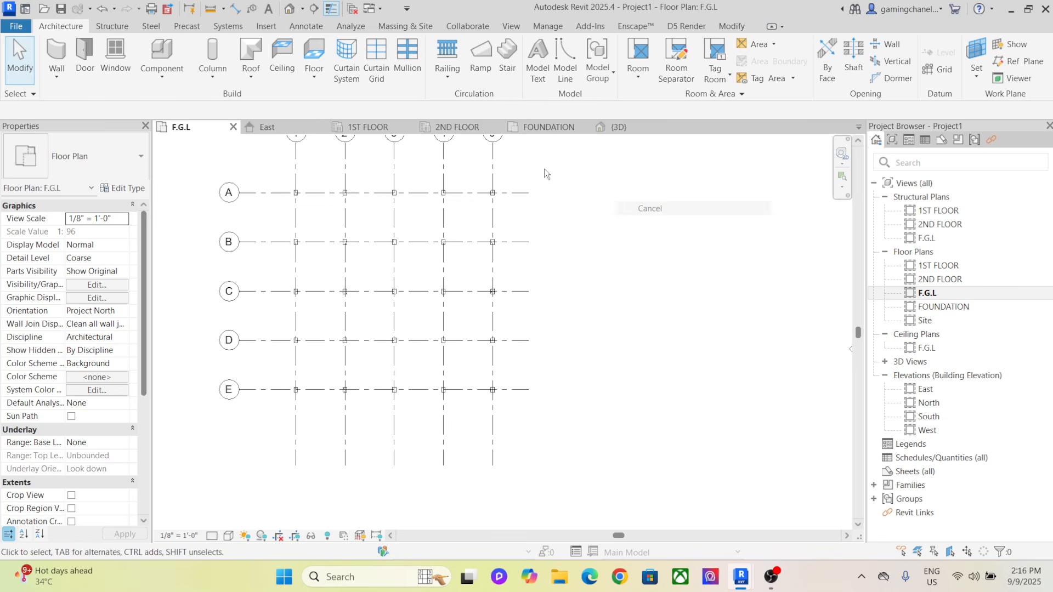
left_click(624, 129)
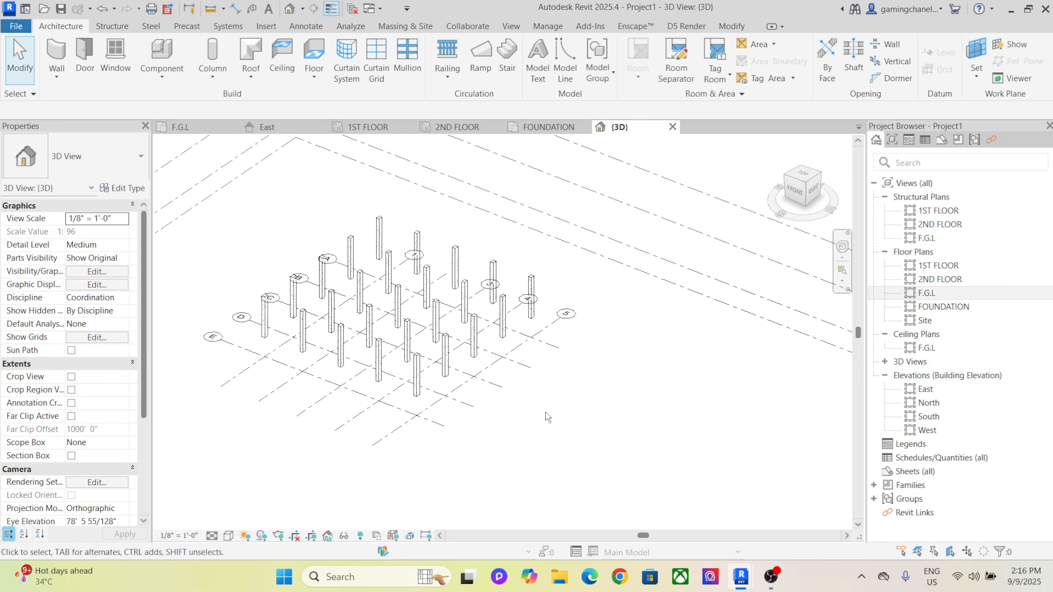
Select all the concrete columns in the 3D view and set their base level to FOUNDATION and top level to 2ND FLOOR
middle_click_drag(546, 413, 494, 340, "shift")
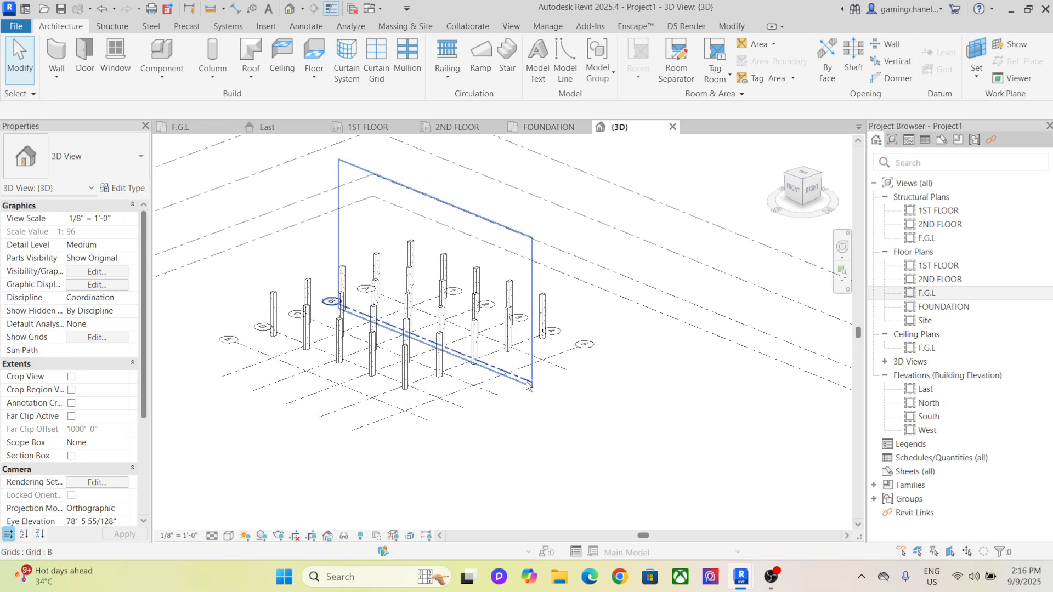
left_click(475, 341)
key("s")
key("a")
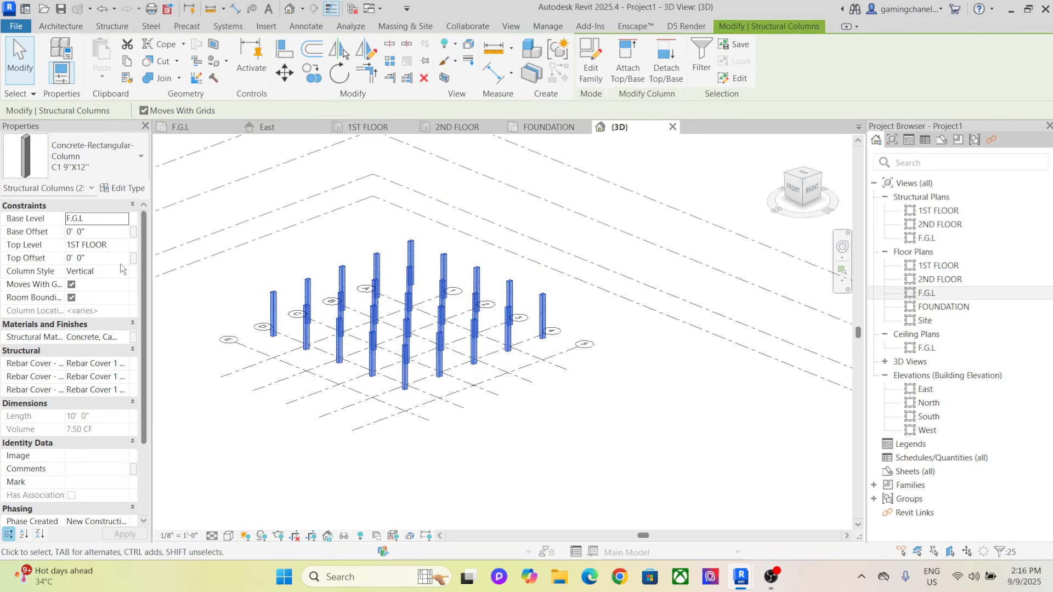
left_click(124, 220)
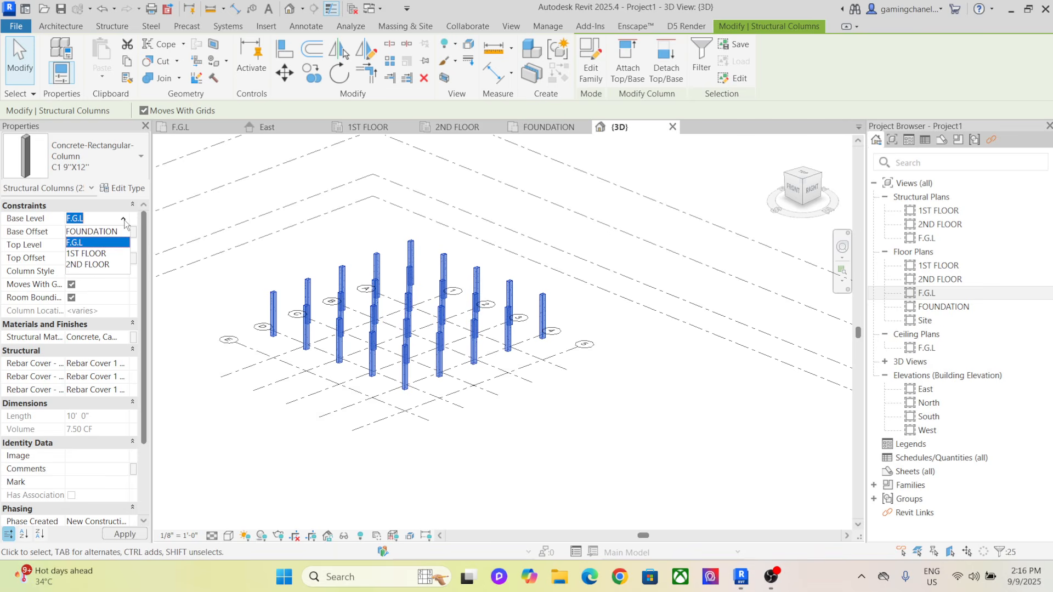
left_click(92, 231)
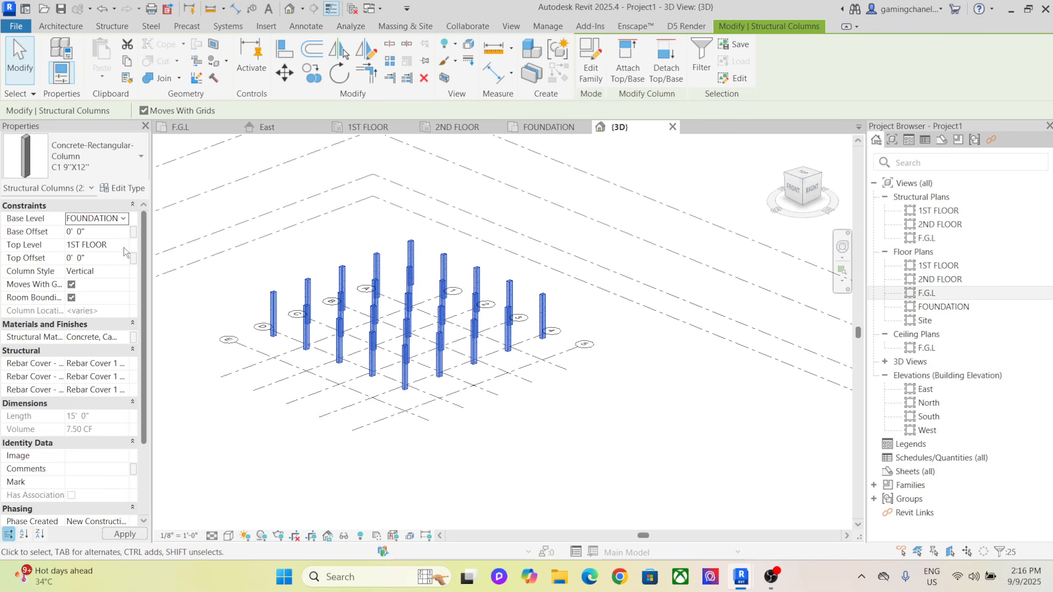
left_click(124, 247)
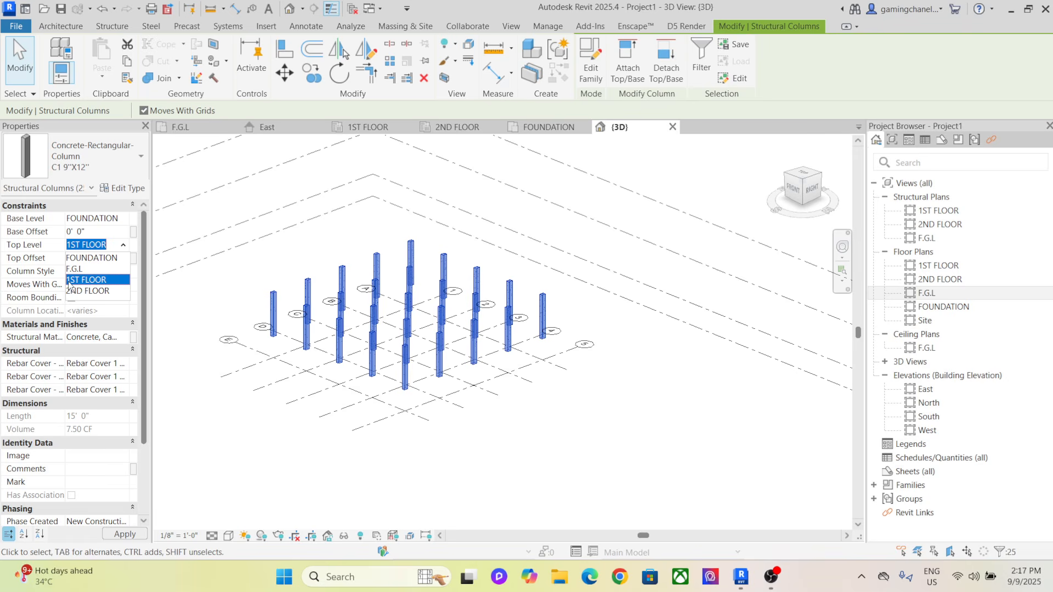
left_click(95, 291)
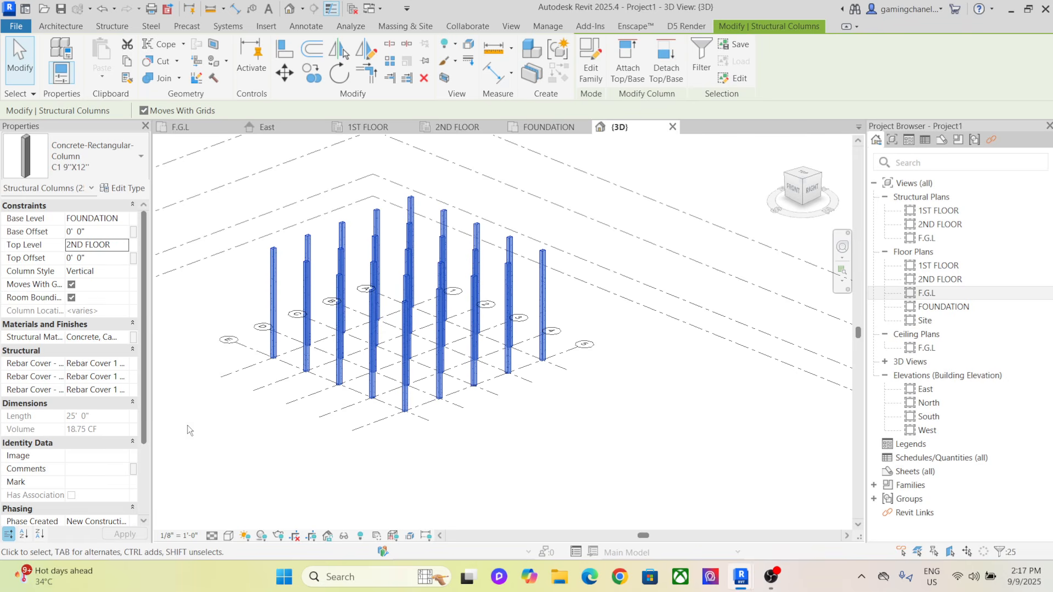
left_click(216, 430)
middle_click_drag(225, 433, 287, 446, "shift")
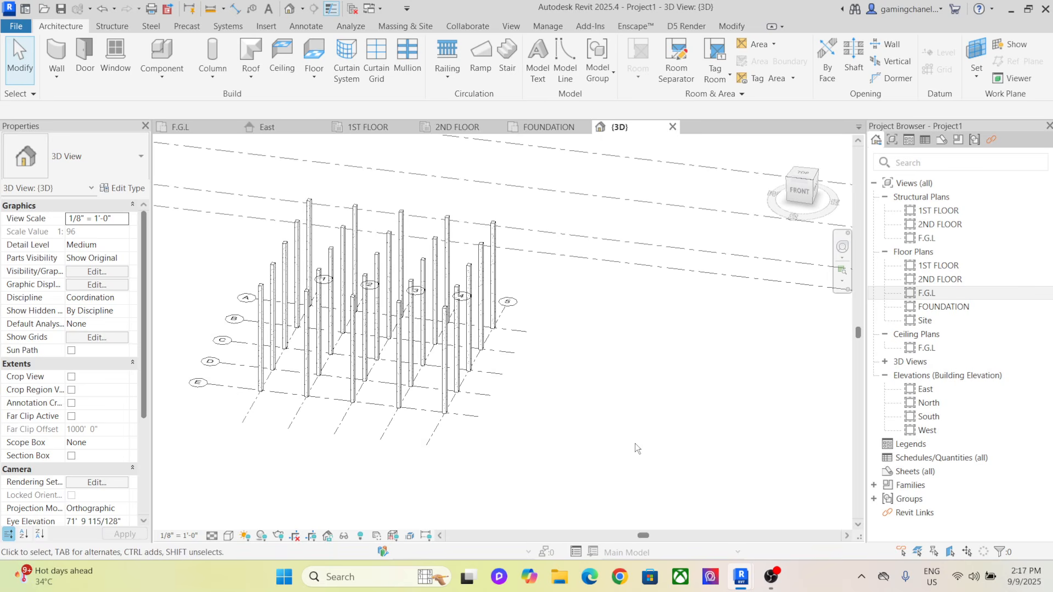
Check the vertical extent of the columns against the levels in the East elevation
double_click(956, 390)
scroll(610, 441, "down", 3)
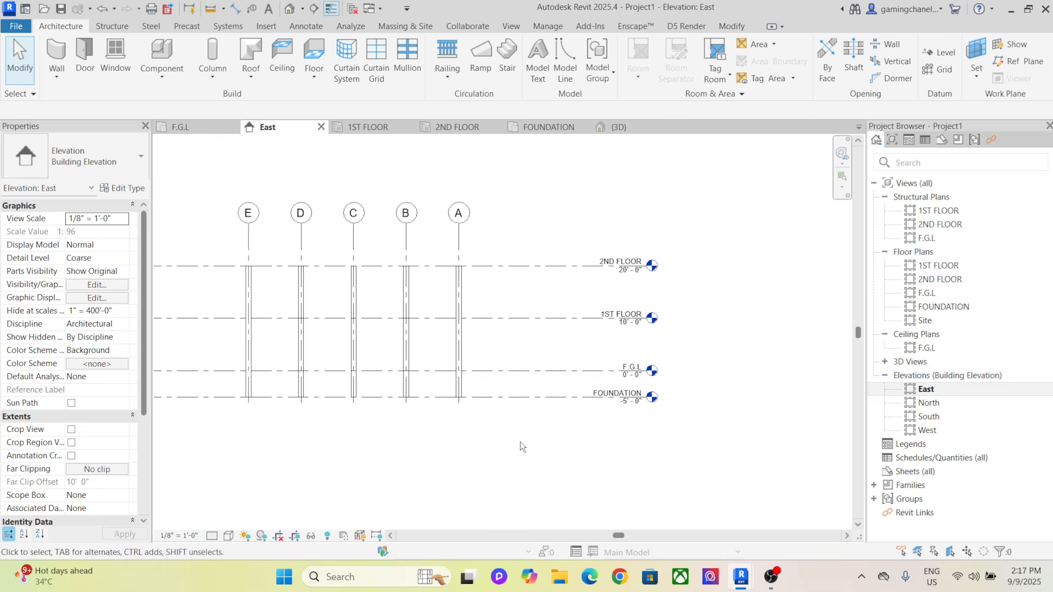
middle_click_drag(519, 442, 576, 442)
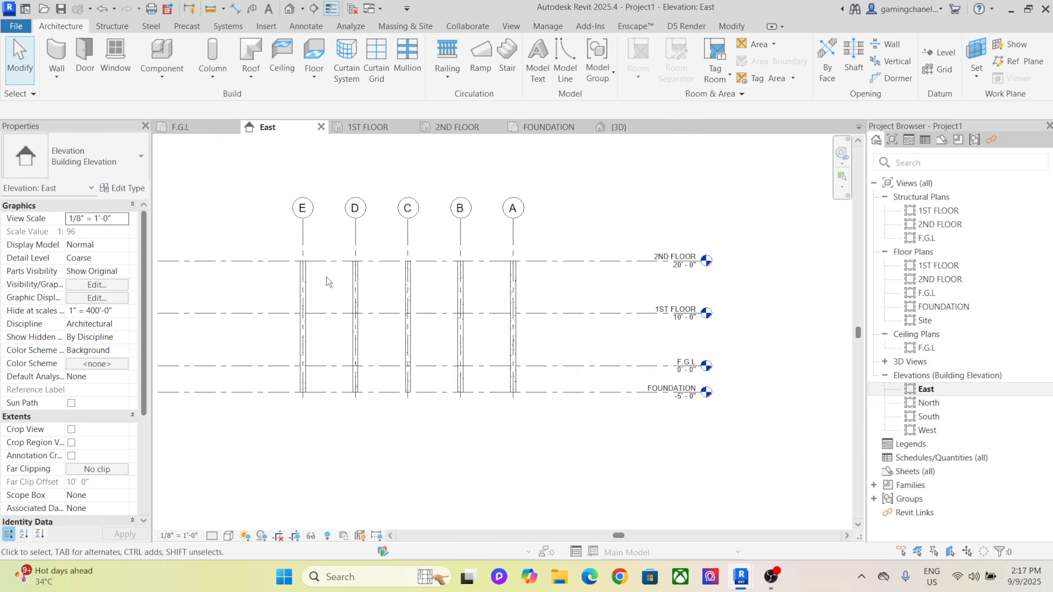
scroll(295, 277, "up", 2)
middle_click_drag(359, 428, 348, 339)
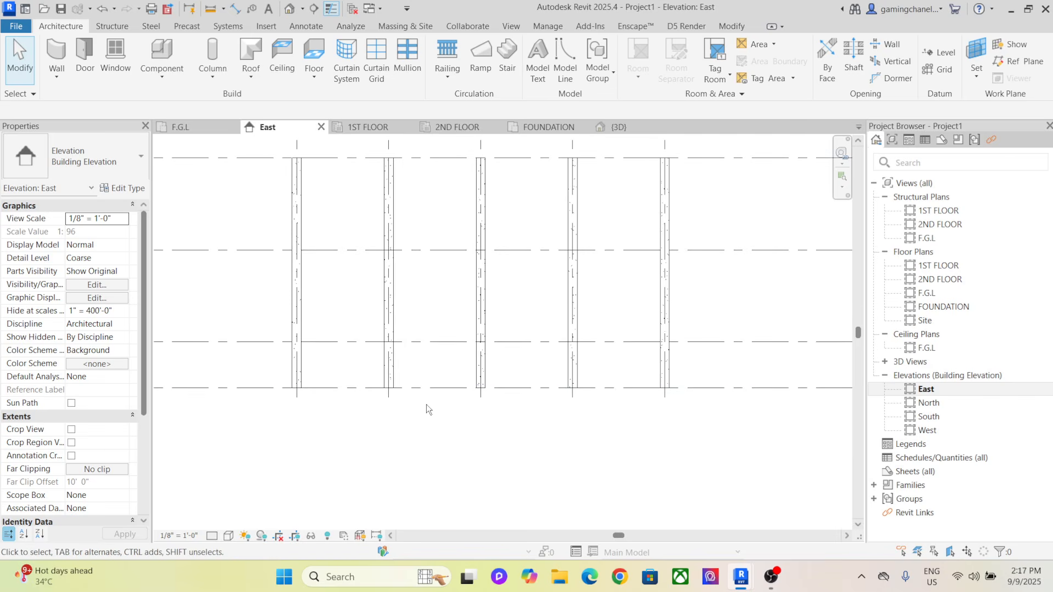
scroll(426, 403, "down", 2)
middle_click_drag(531, 410, 467, 408)
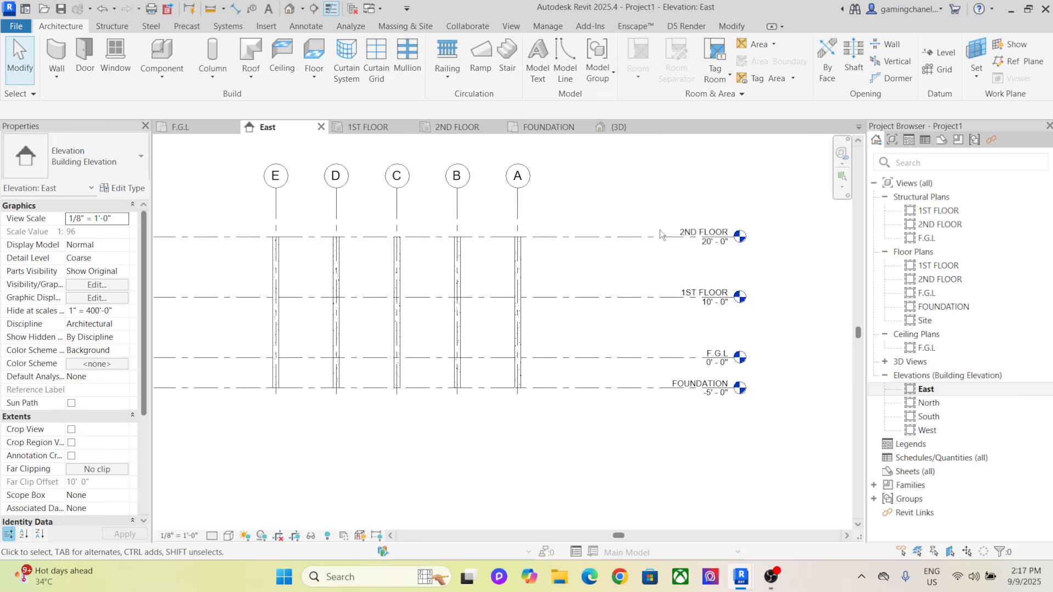
left_click(523, 270)
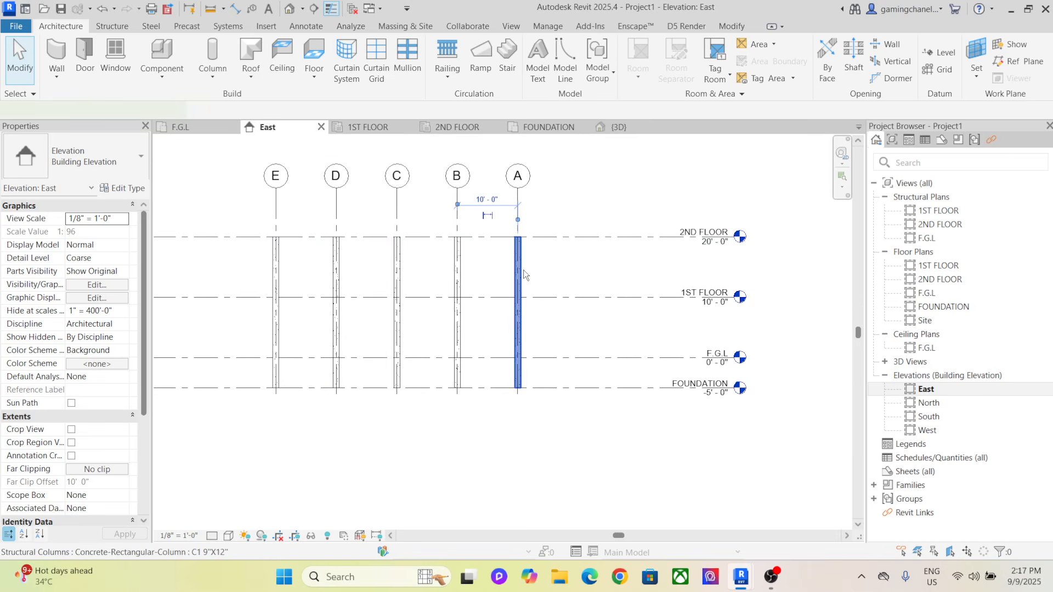
left_click(548, 322)
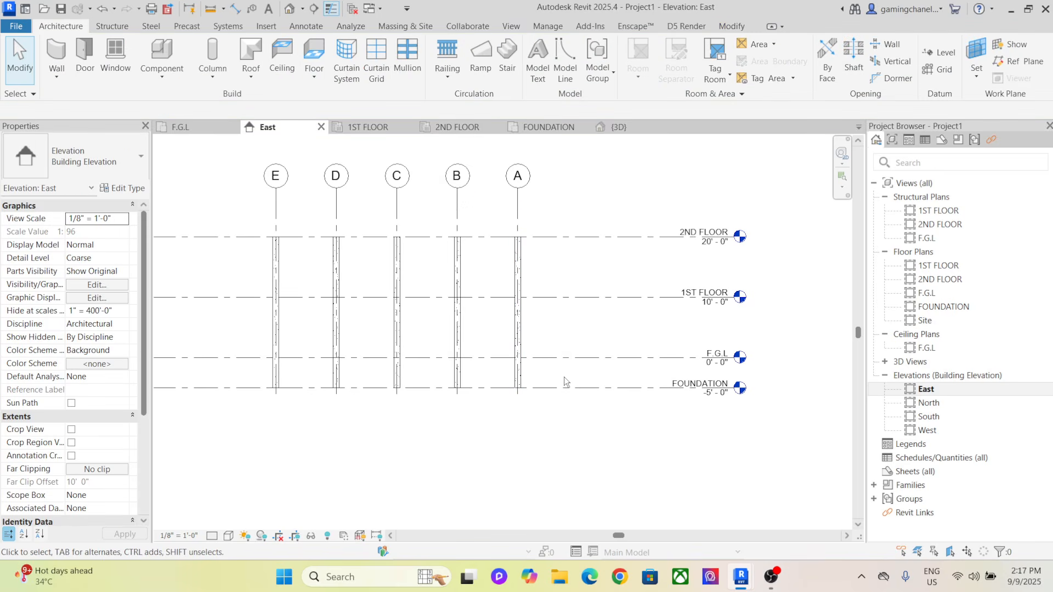
In the F.G.L floor plan, assign the six columns at grids C–D and 2–4 a duplicated type named C2 9"X12" 2
double_click(926, 292)
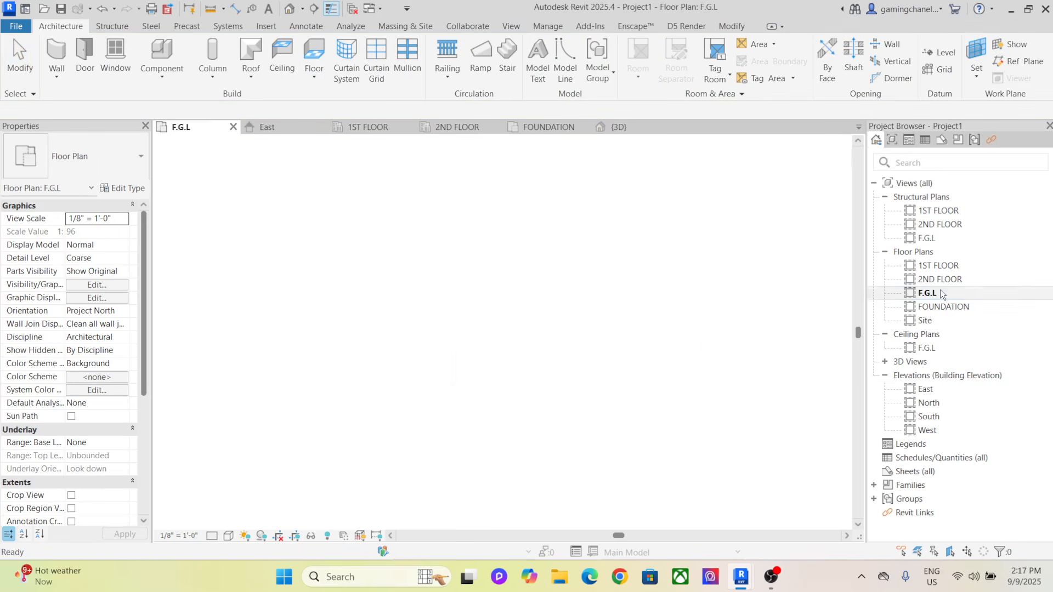
scroll(299, 384, "up", 3)
scroll(304, 370, "up", 2)
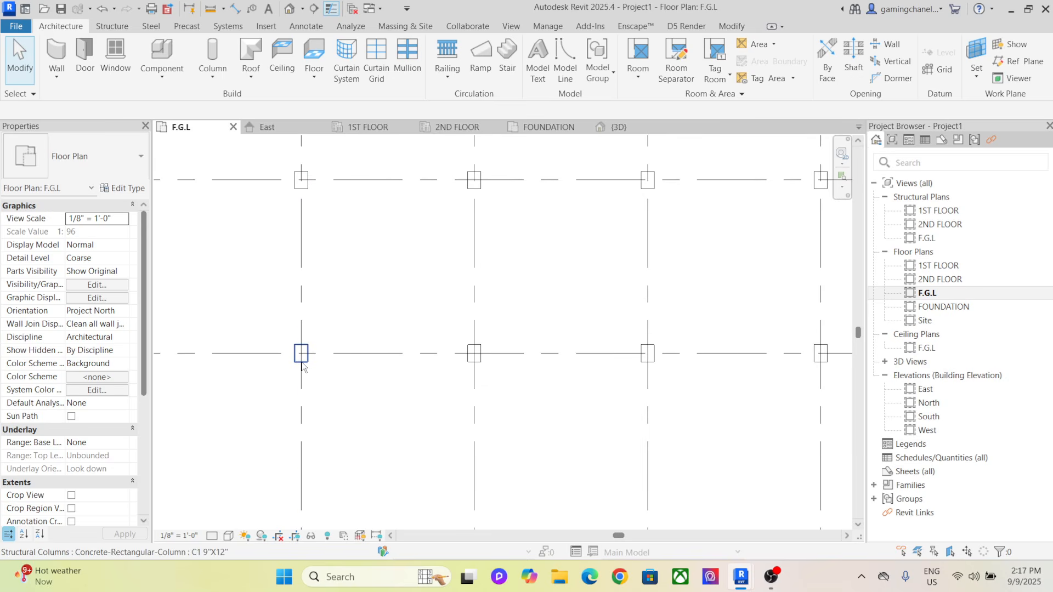
scroll(304, 357, "down", 3)
middle_click_drag(337, 317, 317, 359)
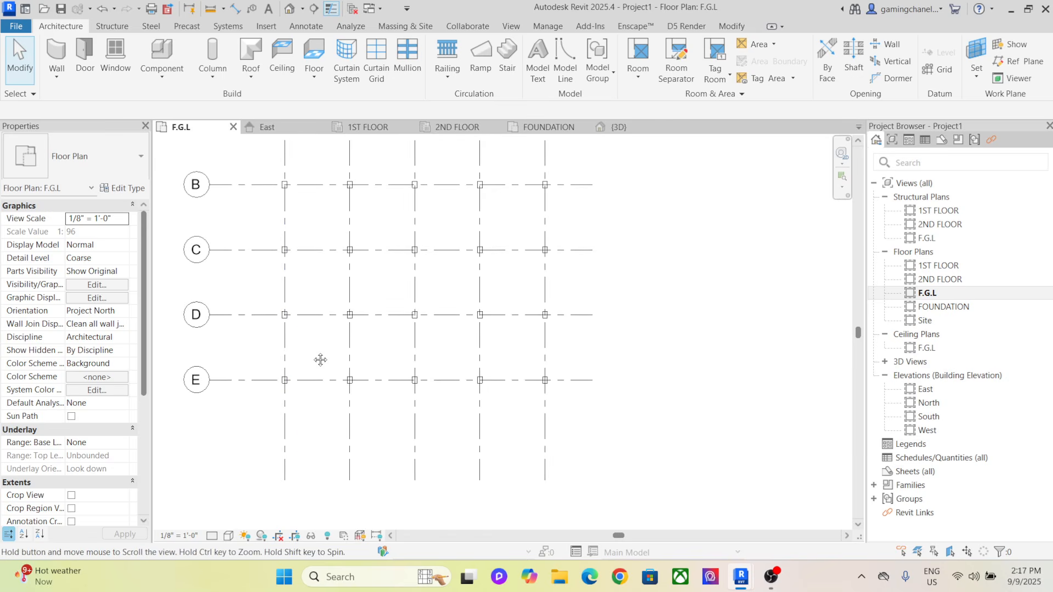
right_click(648, 212)
left_click(675, 217)
left_click_drag(328, 232, 495, 338)
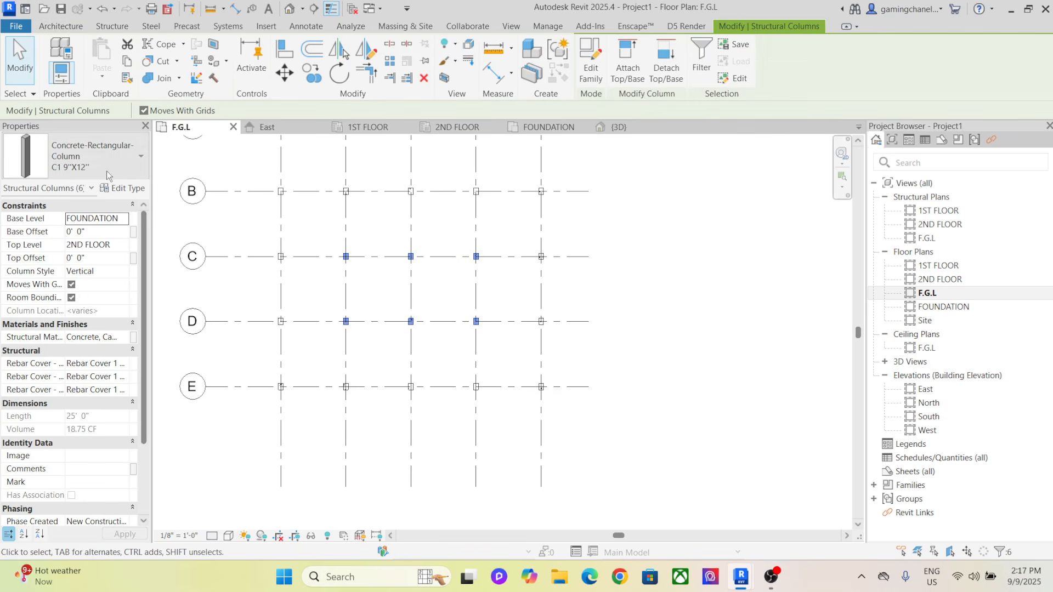
left_click(122, 188)
left_click(758, 125)
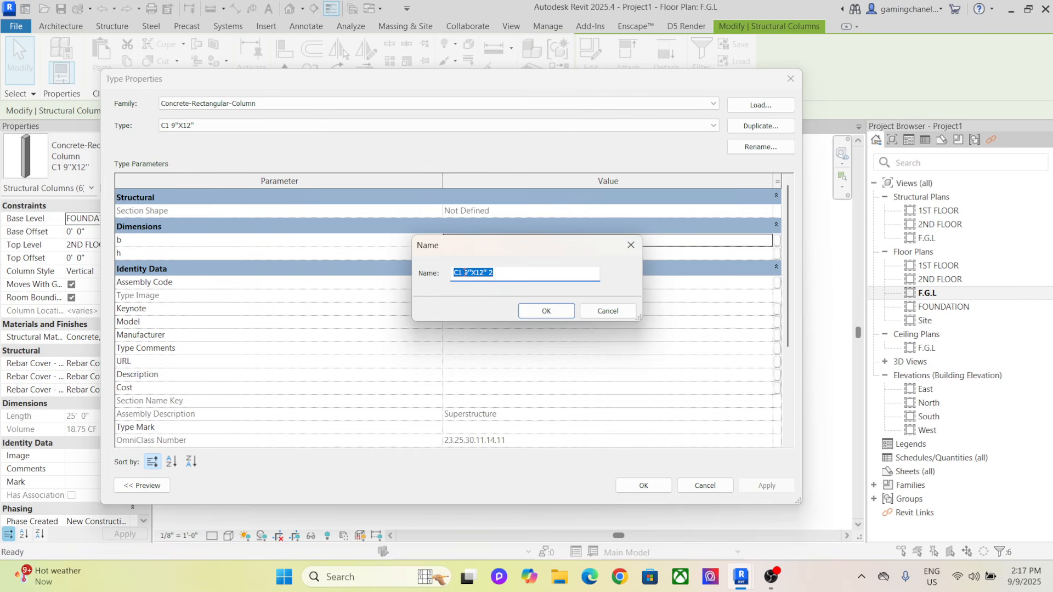
left_click(460, 273)
left_click(548, 310)
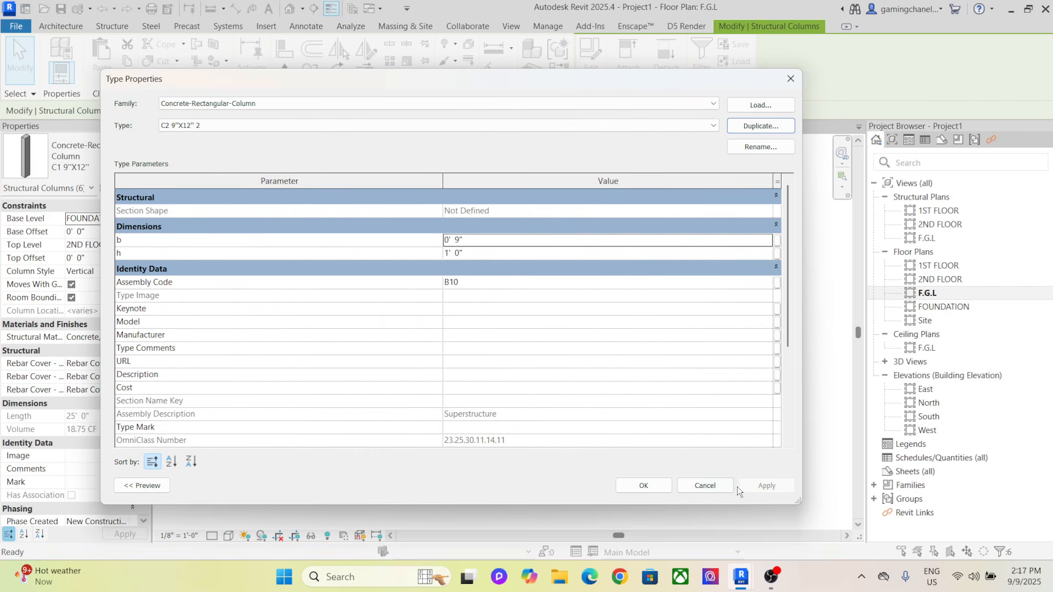
left_click(667, 485)
left_click(686, 341)
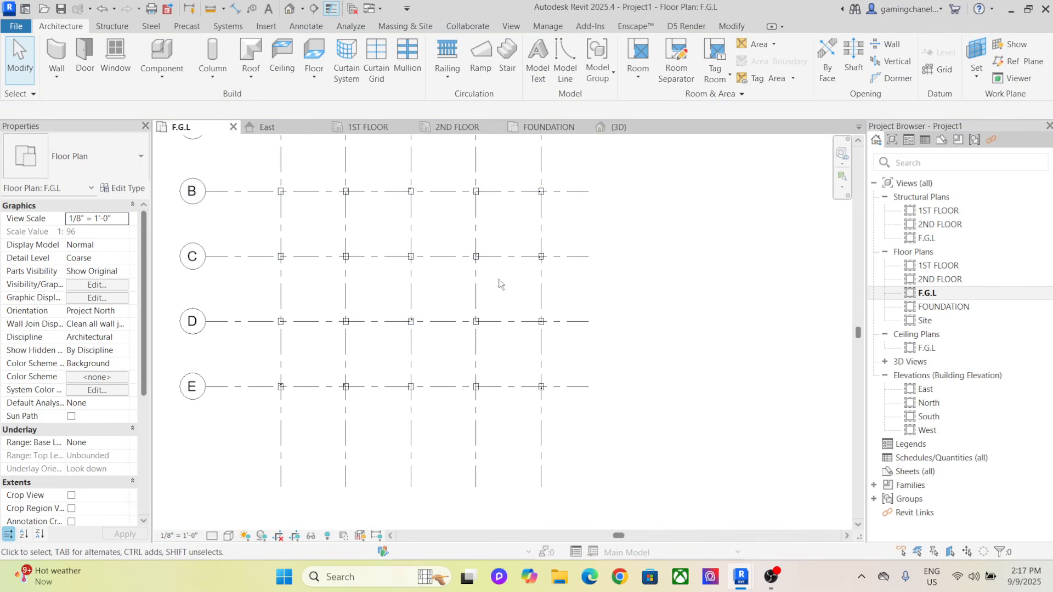
Create a new structural plan view for the FOUNDATION level
scroll(615, 237, "down", 3)
middle_click_drag(615, 236, 579, 305)
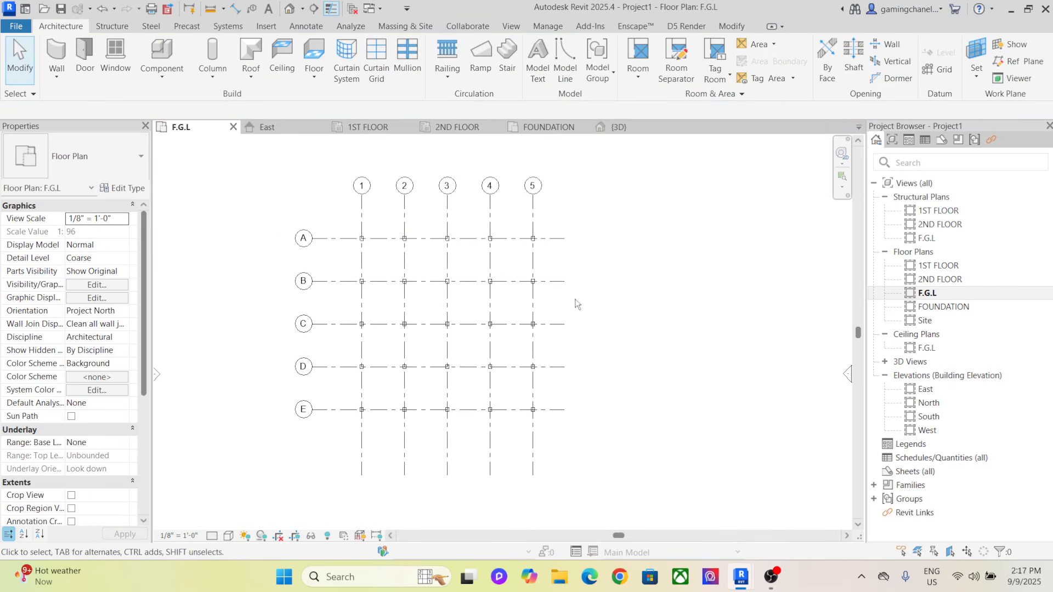
scroll(333, 241, "up", 4)
scroll(416, 258, "up", 5)
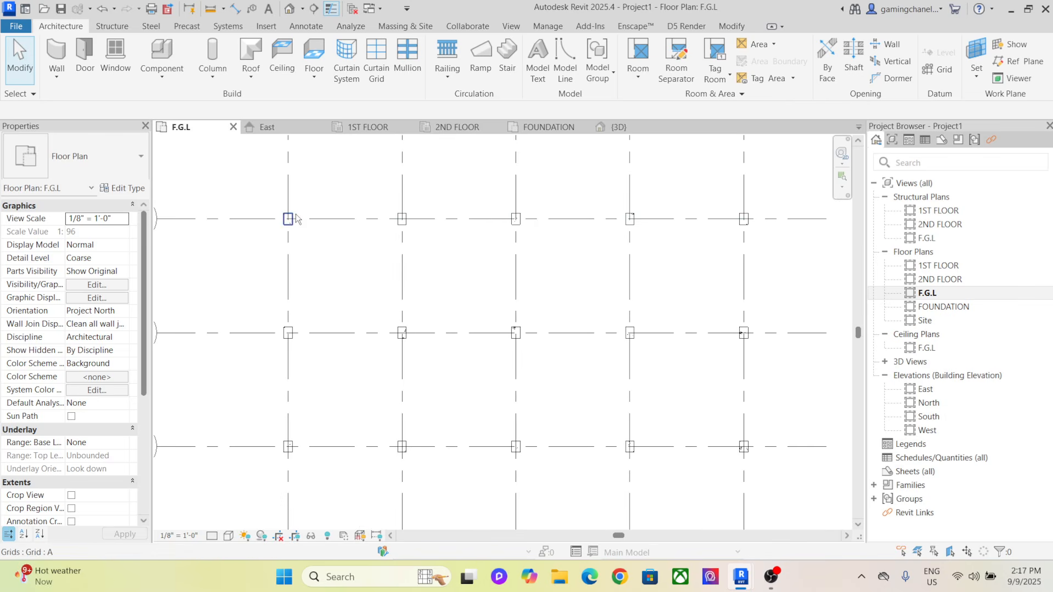
scroll(305, 249, "down", 4)
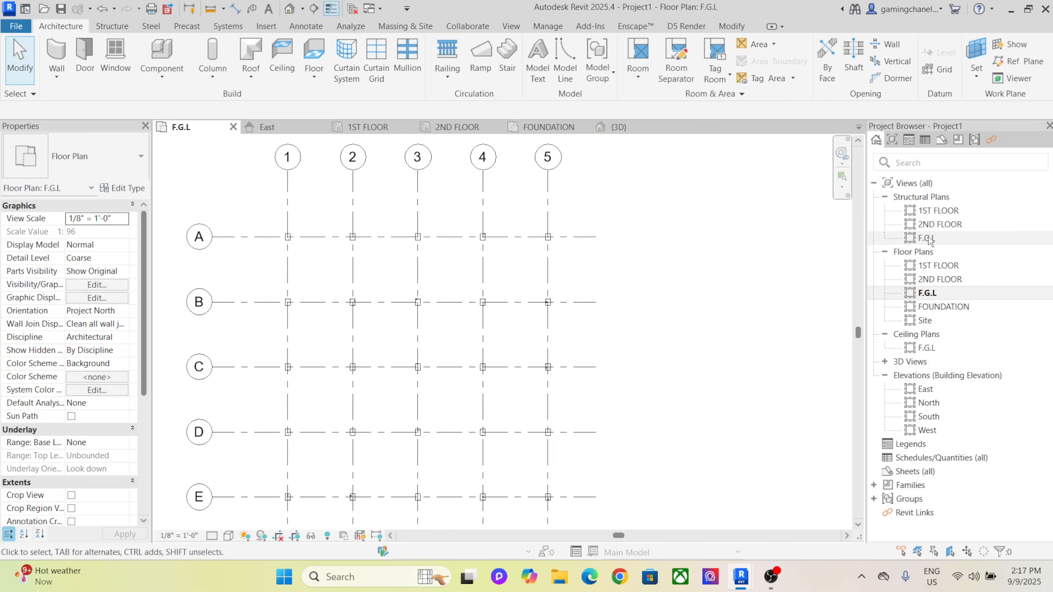
left_click(511, 25)
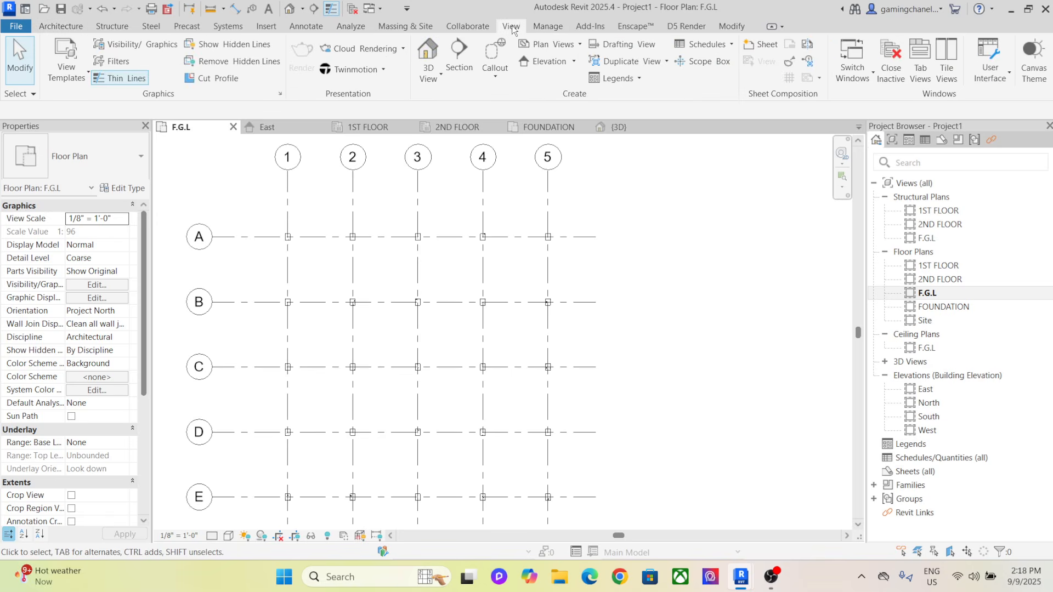
left_click(571, 43)
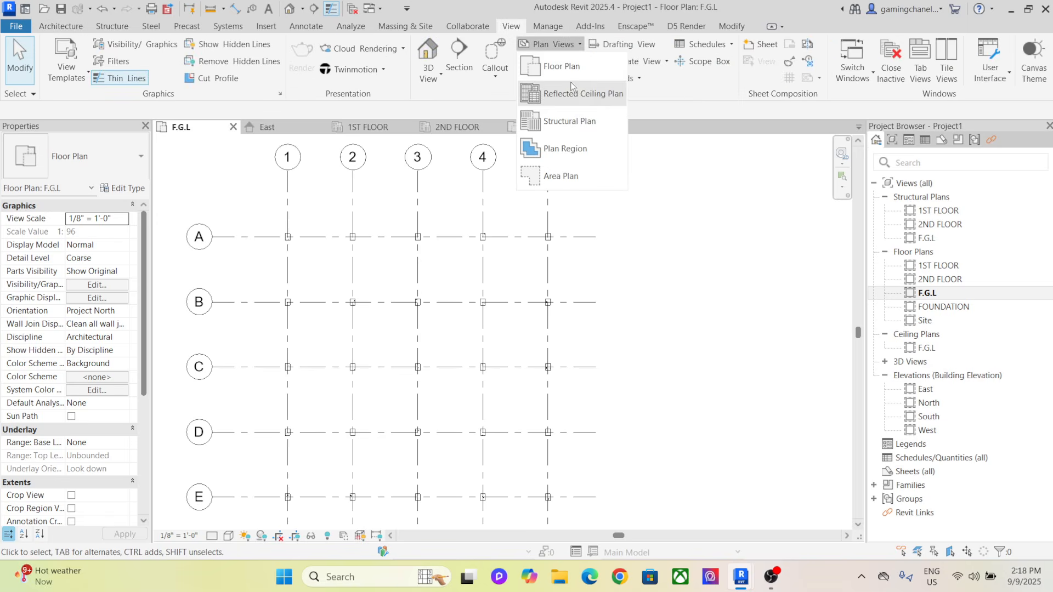
left_click(575, 120)
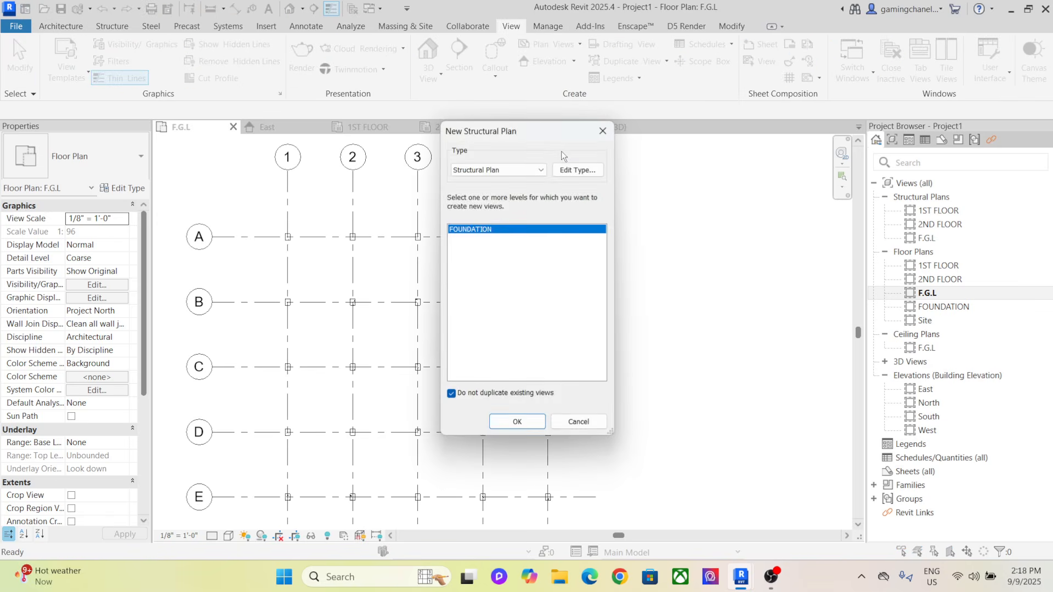
left_click(516, 422)
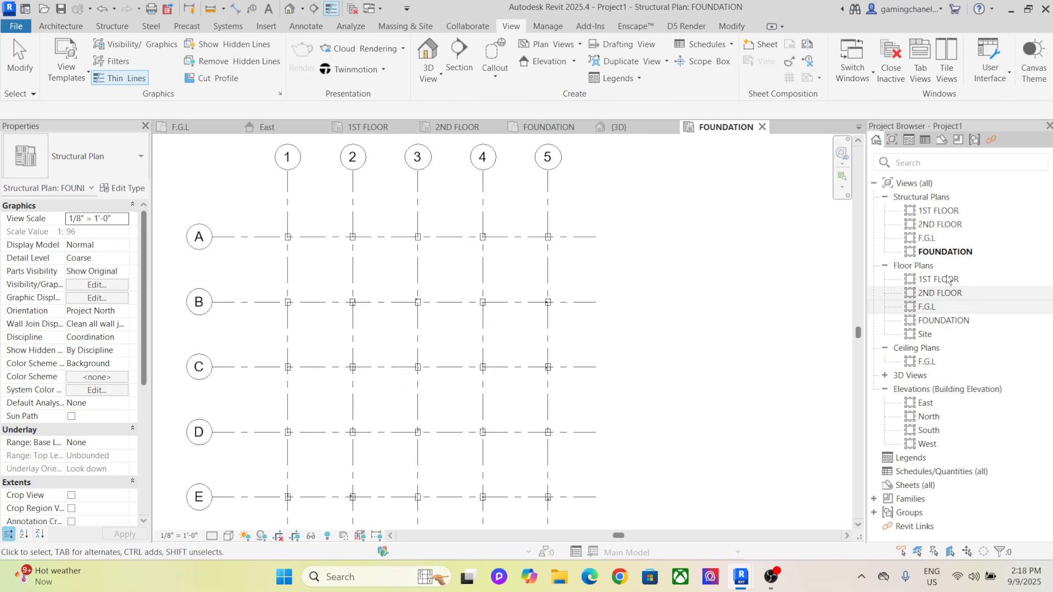
Open the F.G.L structural plan at the column grid
double_click(963, 236)
scroll(307, 252, "up", 3)
middle_click_drag(300, 253, 329, 269)
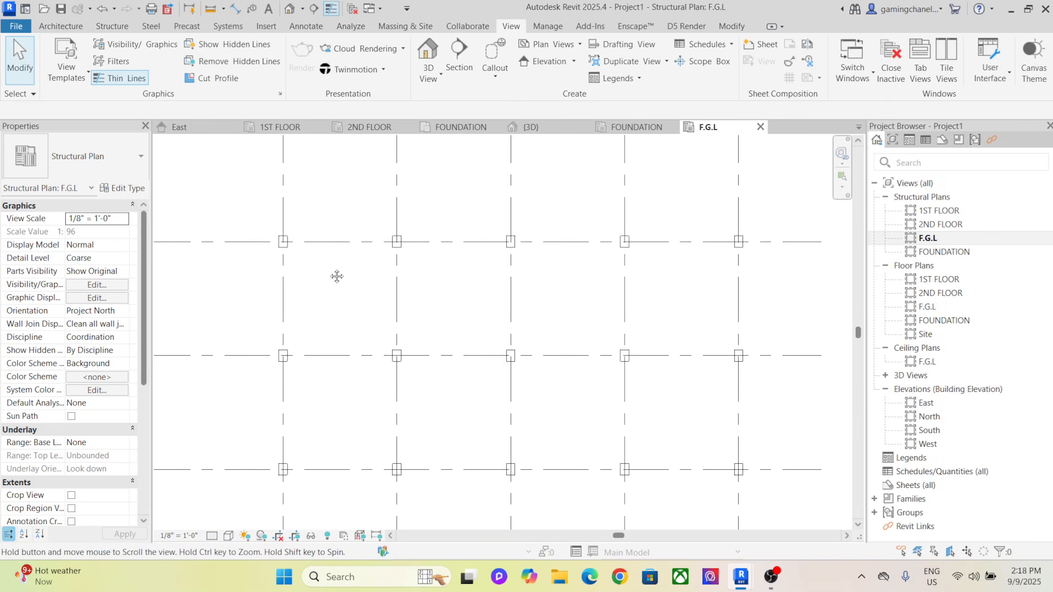
left_click(306, 27)
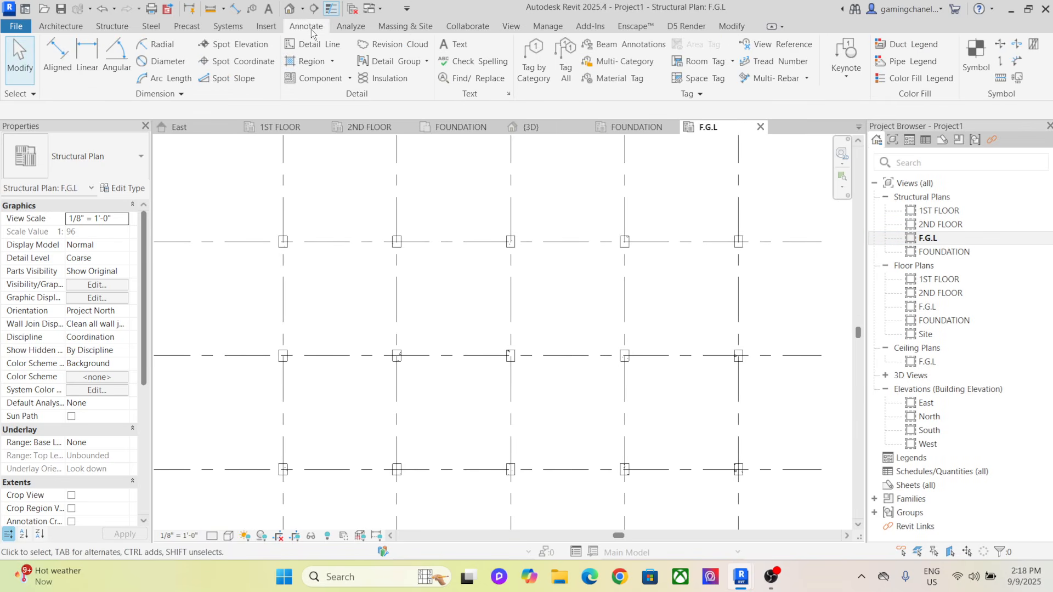
left_click(466, 45)
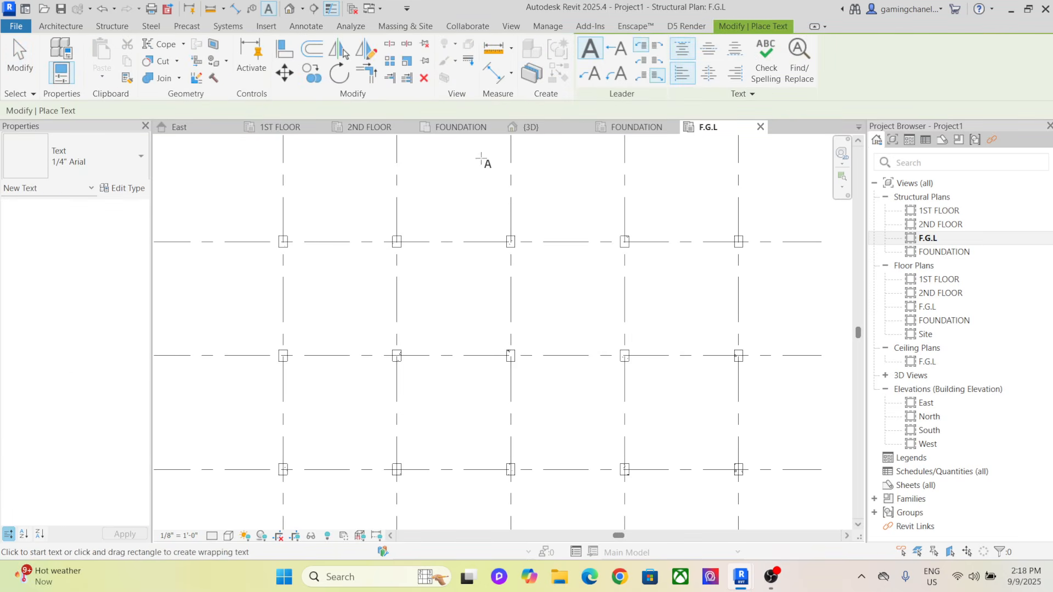
left_click(283, 242)
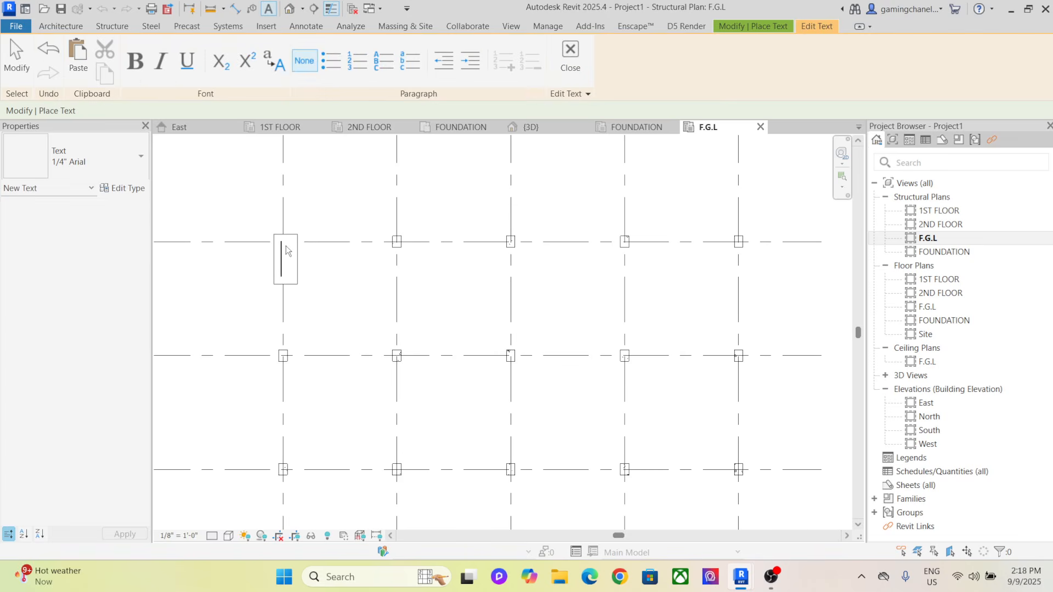
scroll(318, 229, "down", 2)
right_click(324, 207)
left_click(352, 209)
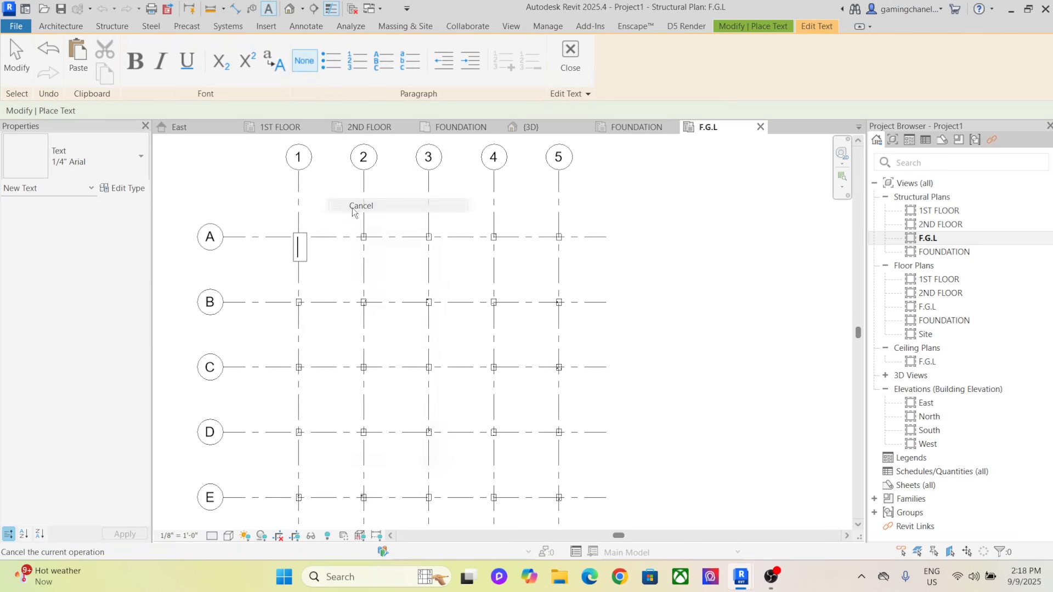
right_click(308, 208)
left_click(337, 217)
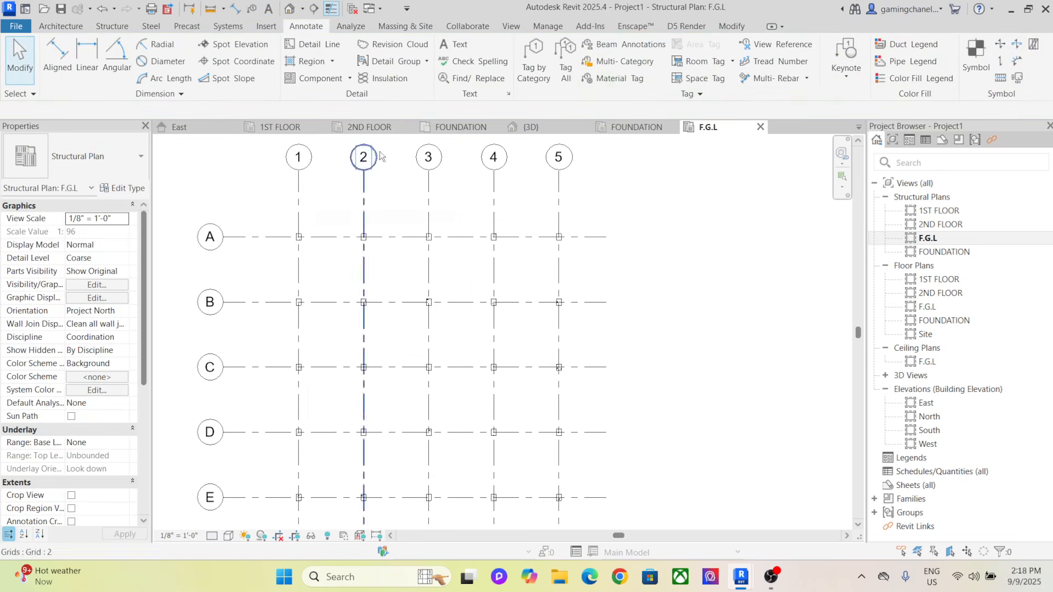
Start tagging the column at grid A1 by category and browse to the Structural annotation families in the US library
left_click(536, 52)
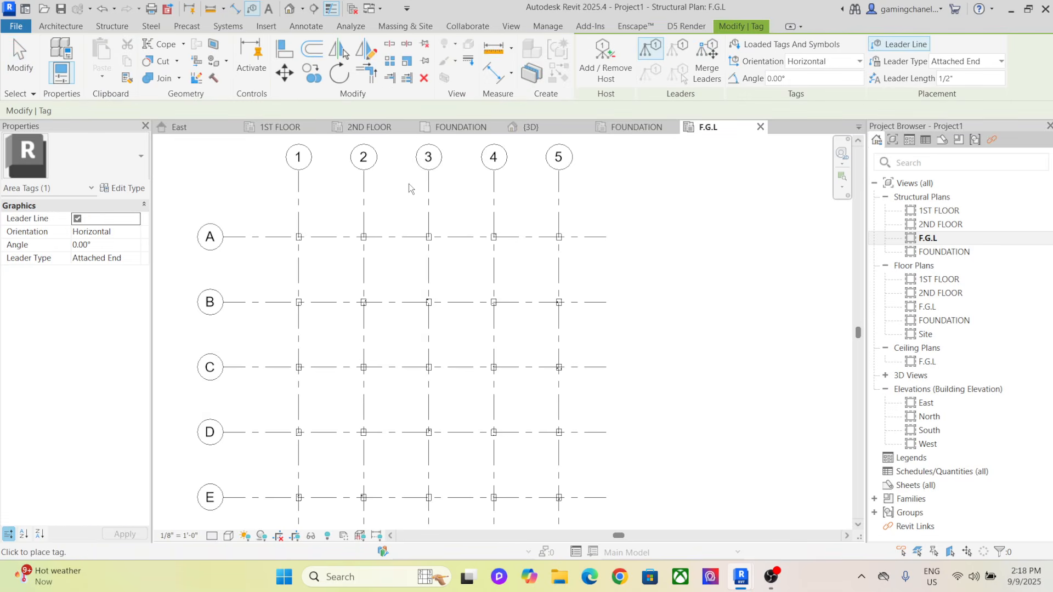
left_click(299, 237)
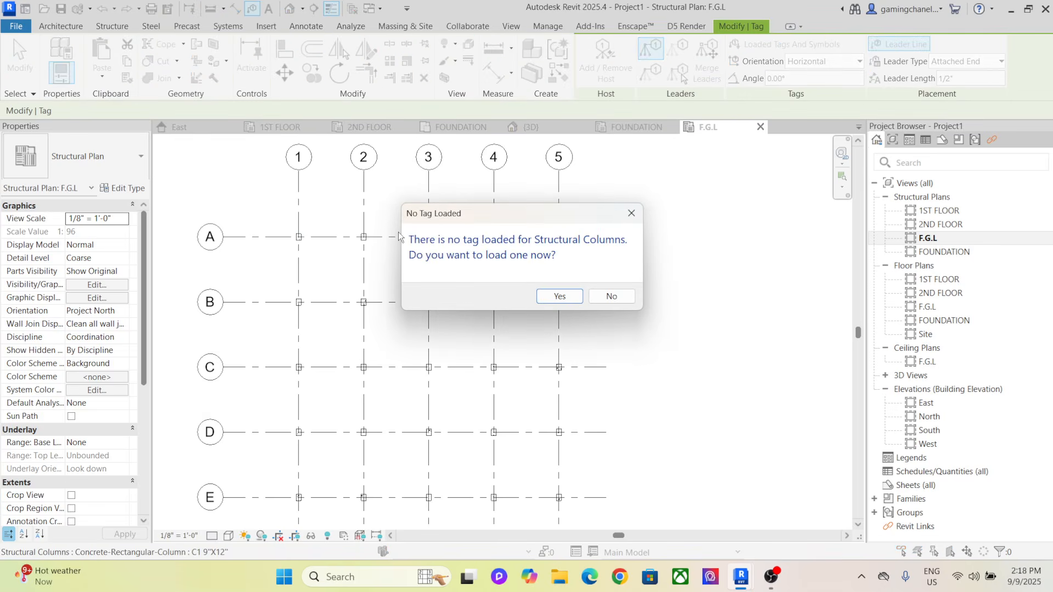
left_click(560, 297)
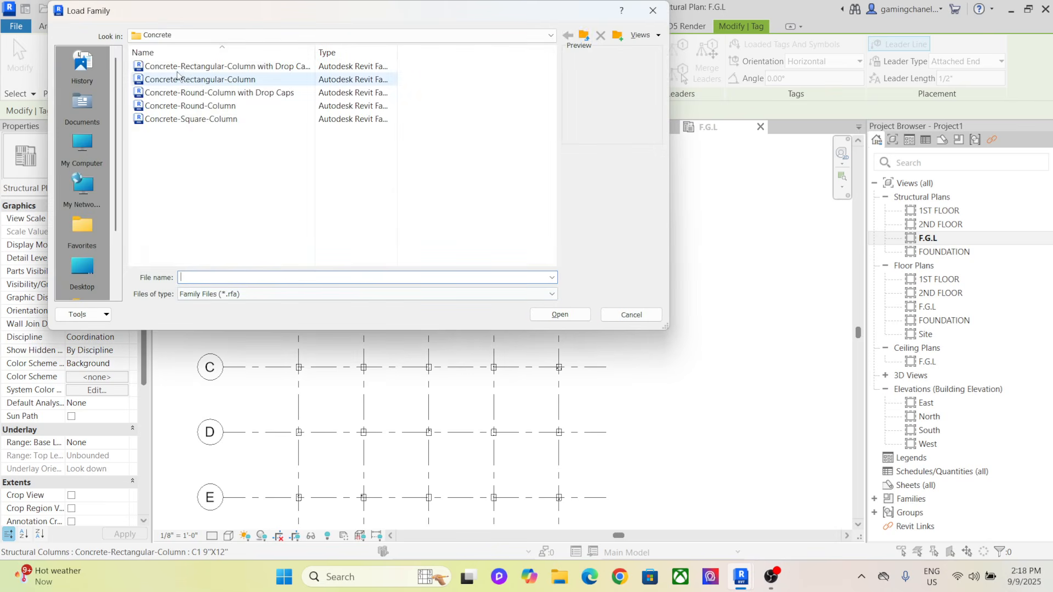
left_click(549, 35)
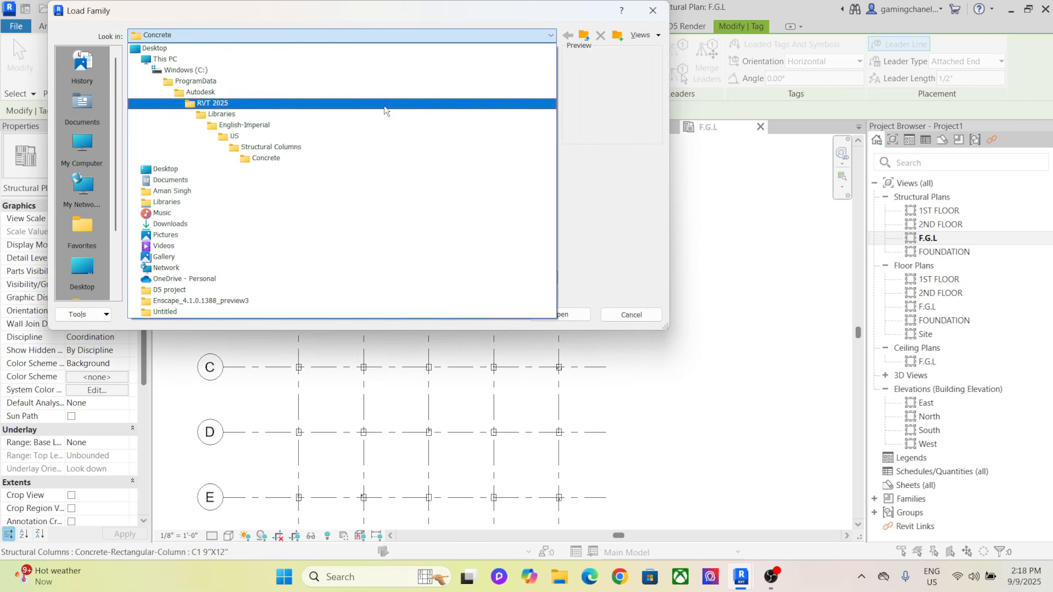
left_click(400, 139)
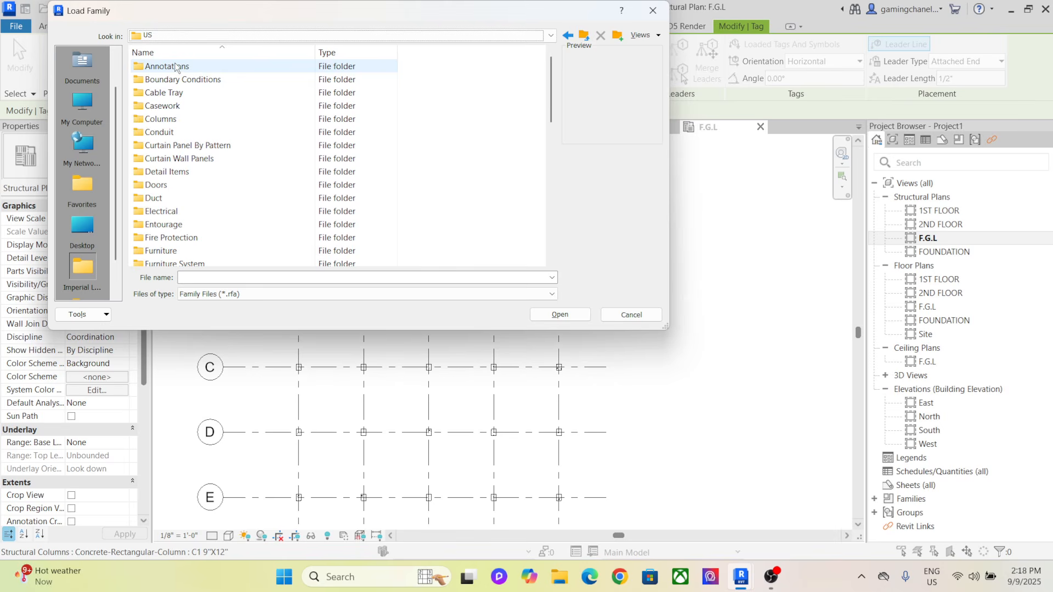
double_click(189, 67)
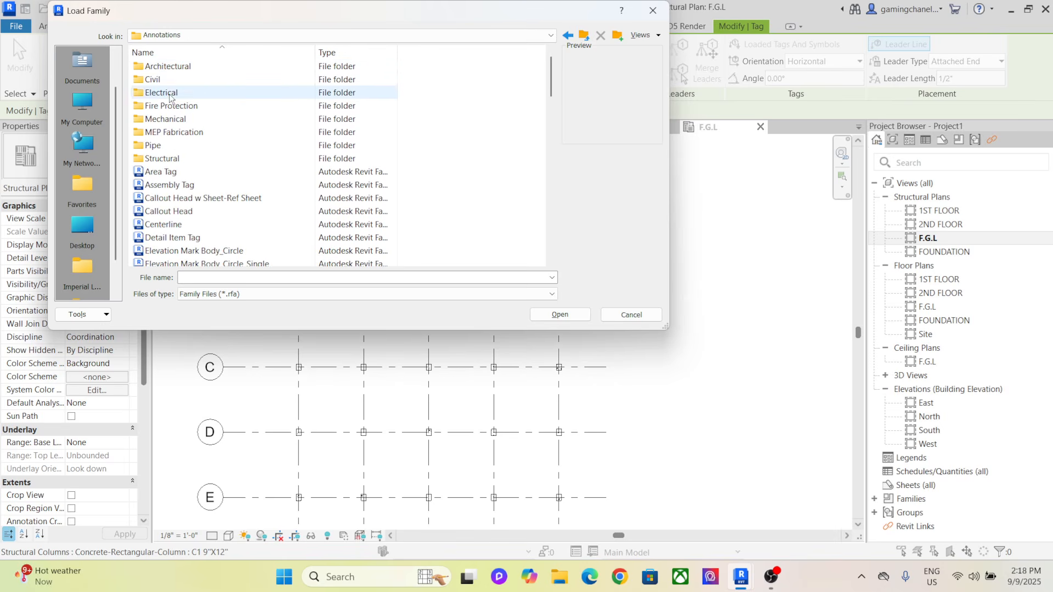
double_click(185, 160)
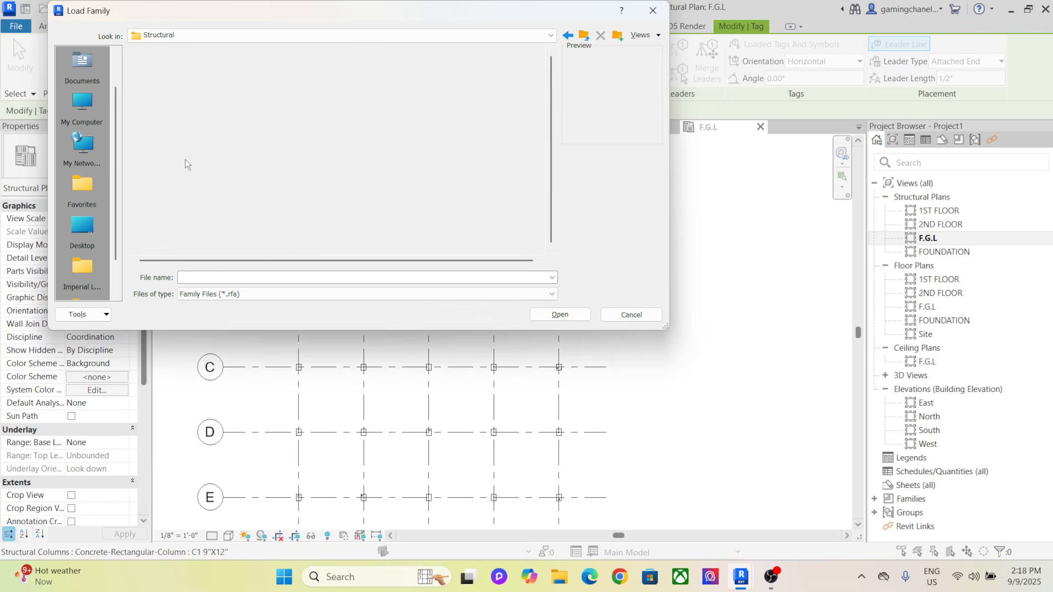
Load the Structural Column Tag family into the project
scroll(198, 119, "down", 1)
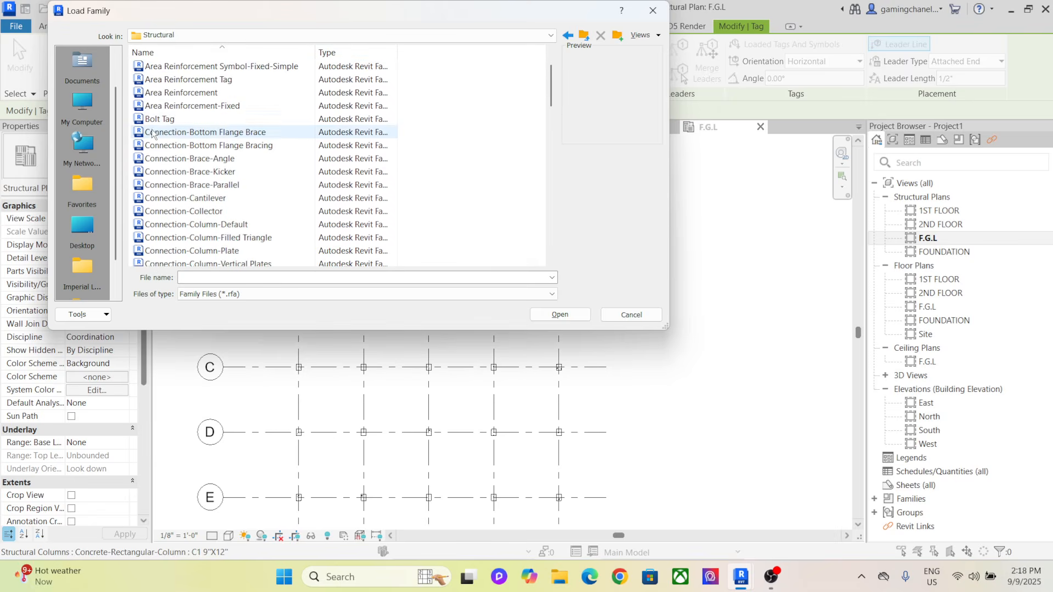
scroll(198, 163, "down", 1)
scroll(198, 162, "down", 2)
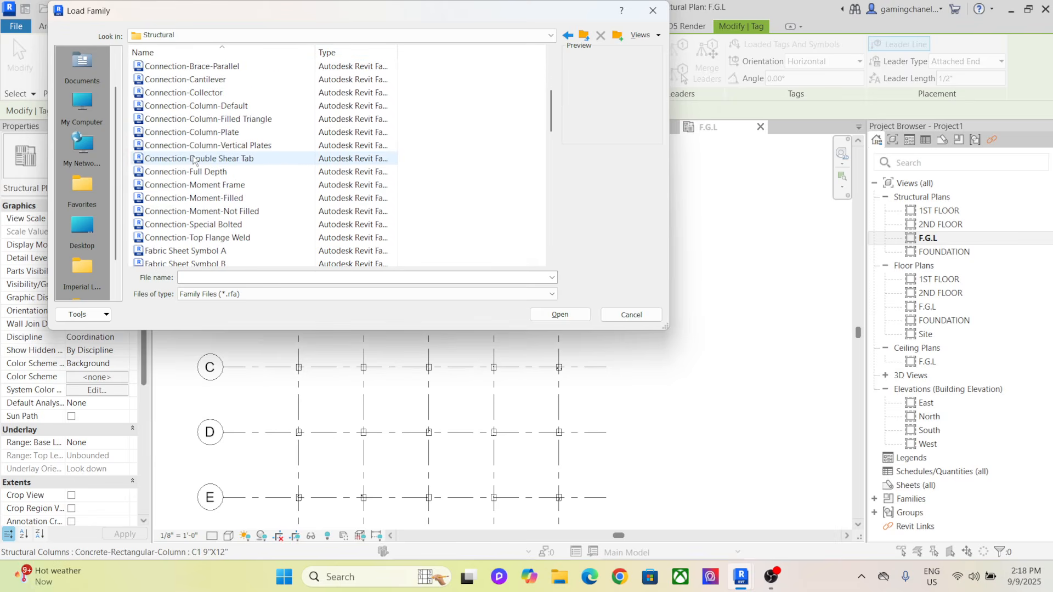
scroll(205, 160, "down", 2)
scroll(205, 159, "up", 2)
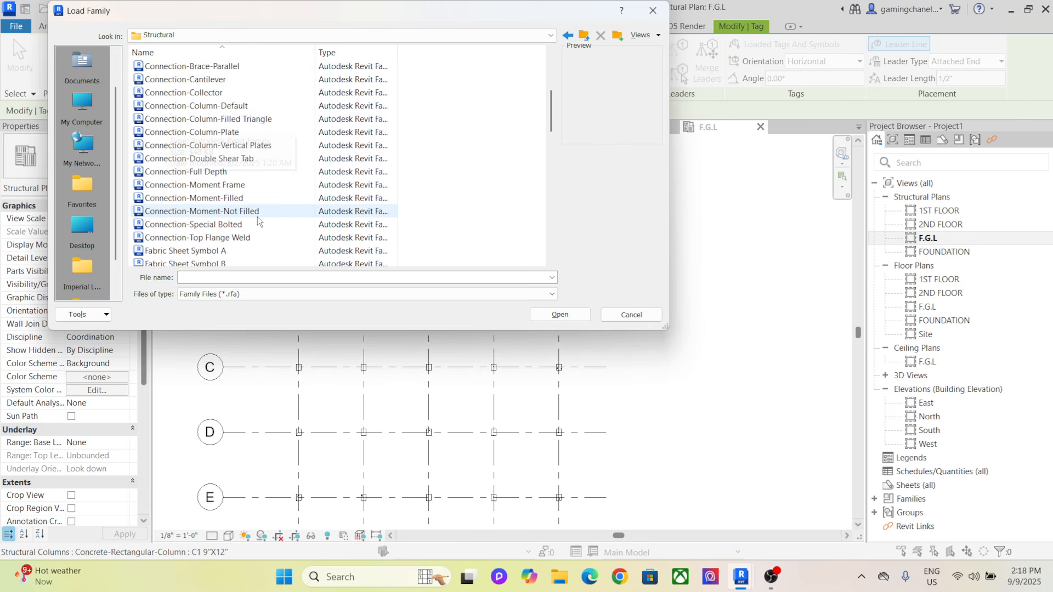
scroll(198, 164, "up", 2)
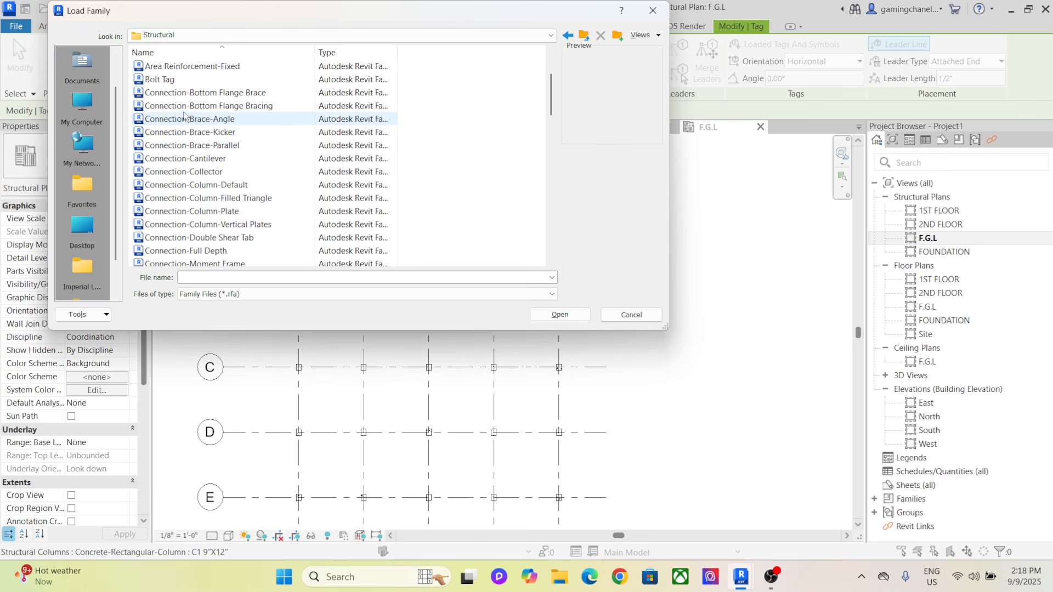
scroll(209, 181, "down", 12)
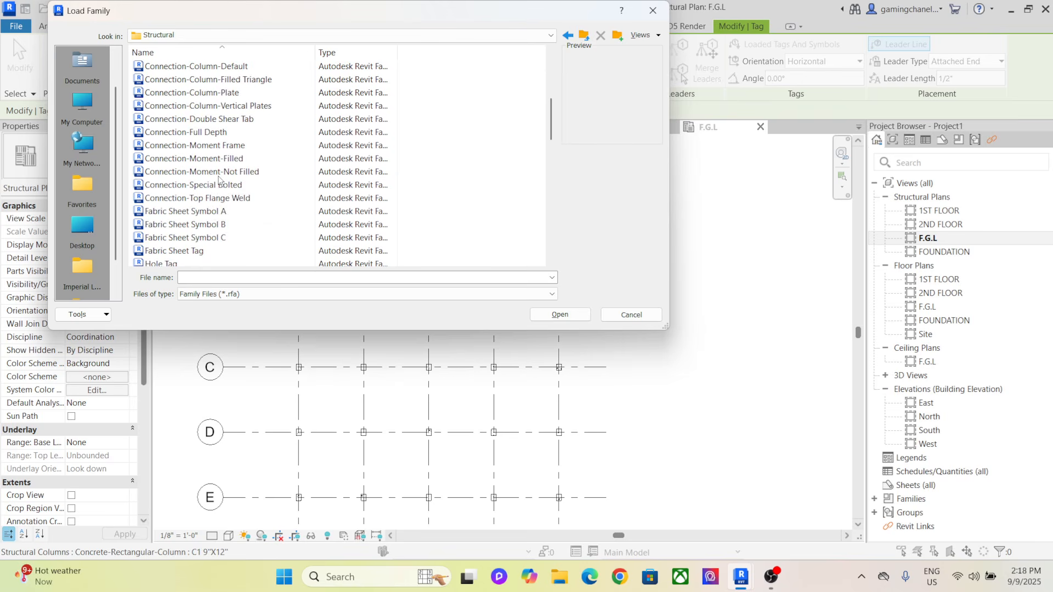
scroll(219, 181, "down", 4)
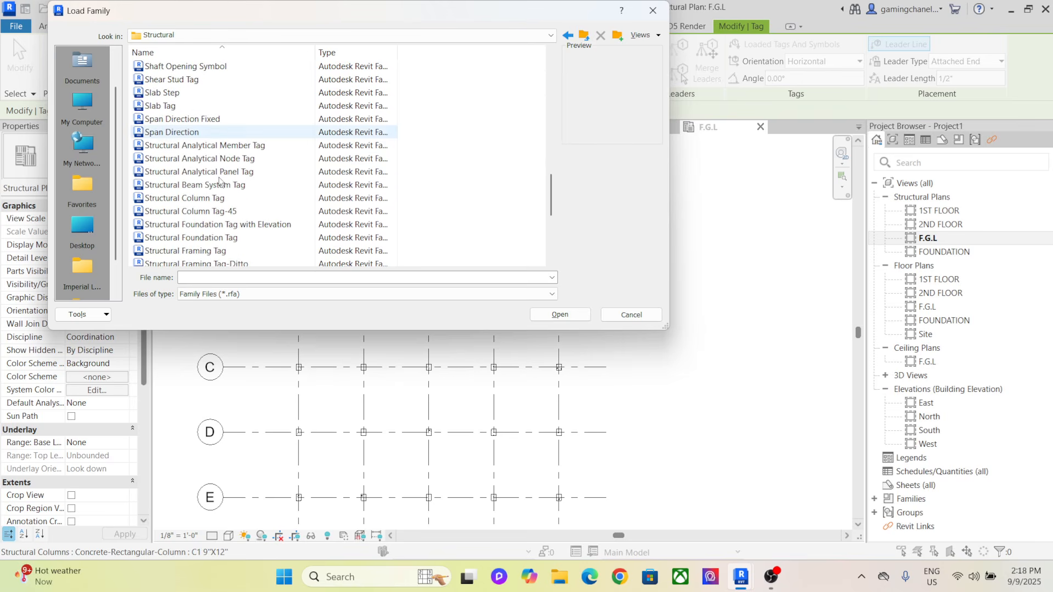
scroll(204, 172, "down", 1)
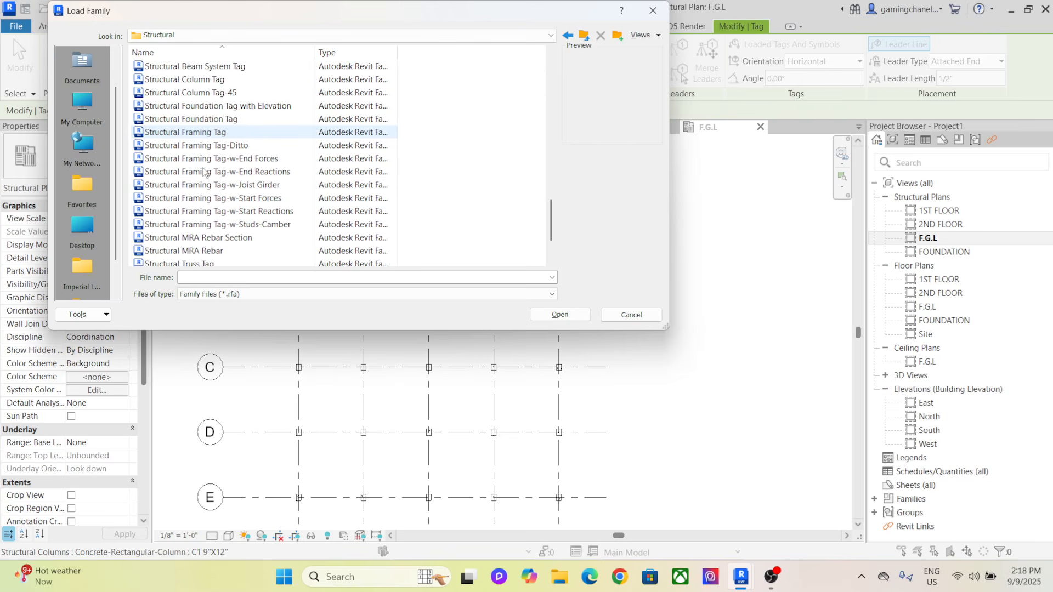
left_click(204, 80)
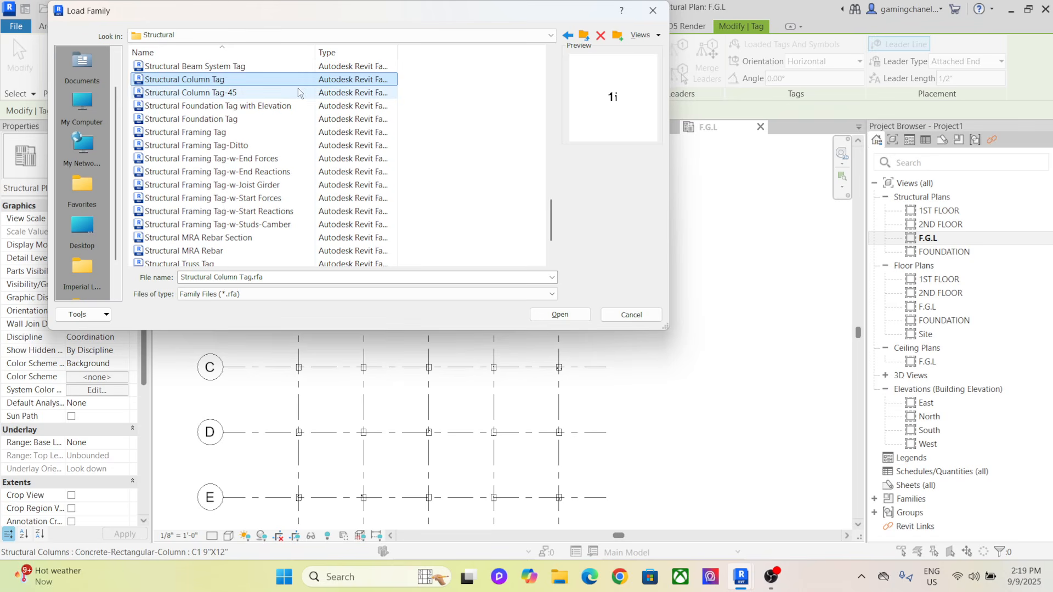
left_click(563, 316)
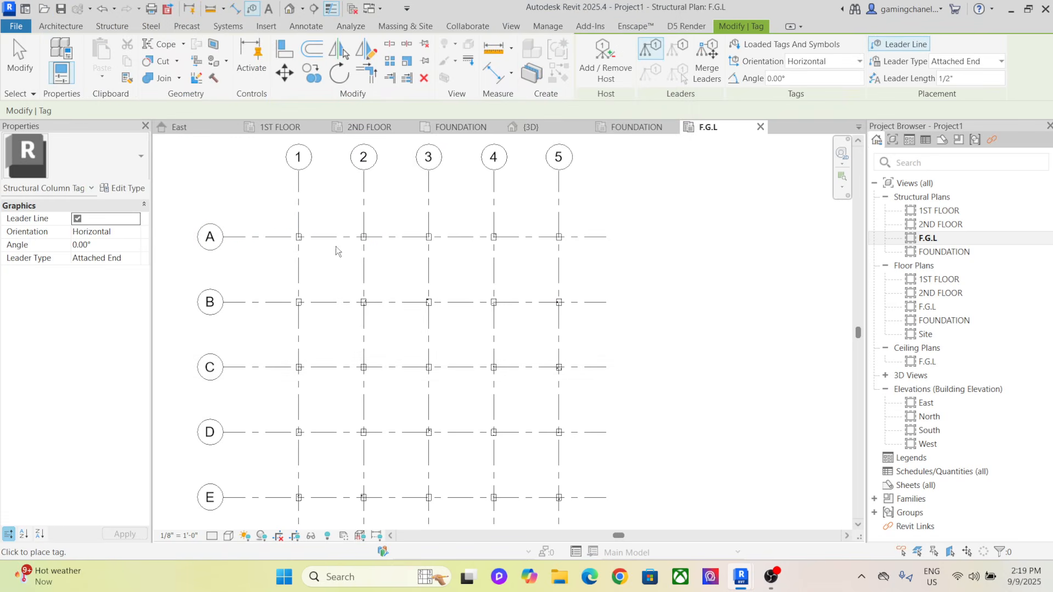
Tag the C1 column at grid A1, shift the tag closer to it and disable the leader line for new tags
scroll(299, 238, "up", 3)
scroll(299, 240, "up", 1)
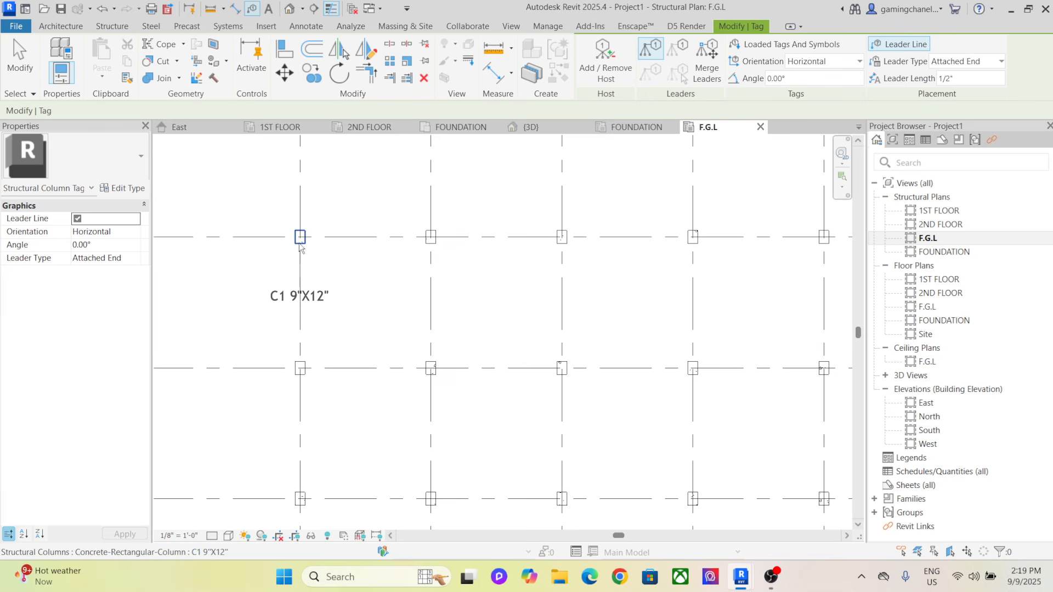
left_click(299, 256)
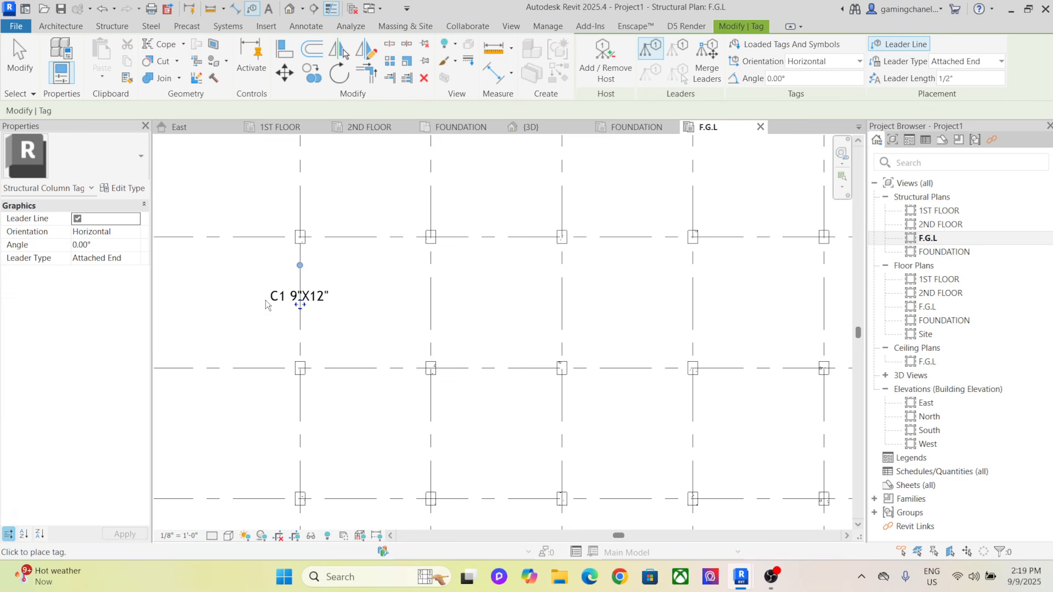
left_click_drag(300, 265, 300, 258)
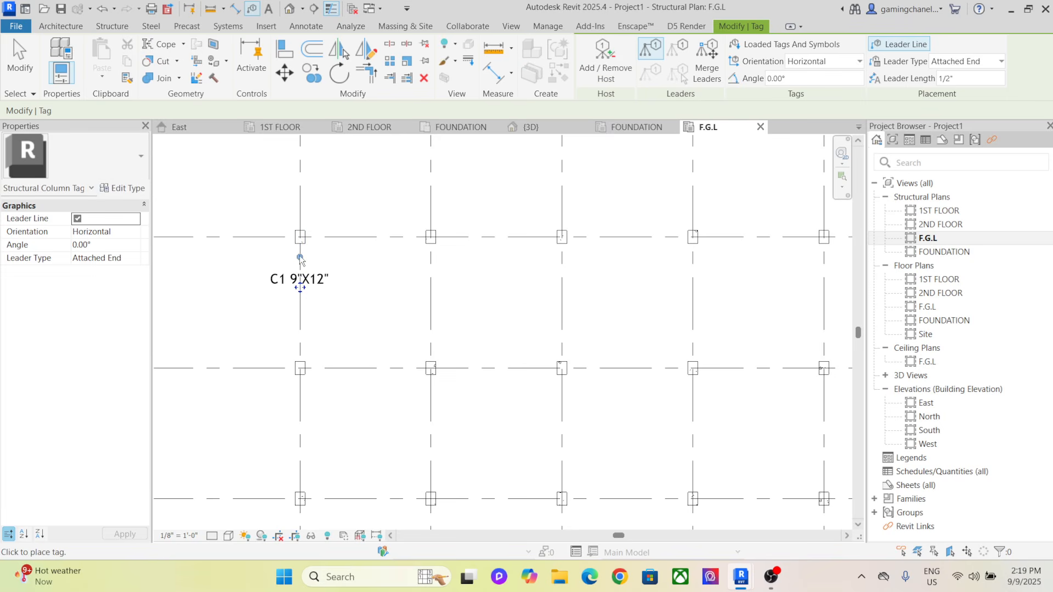
left_click(78, 219)
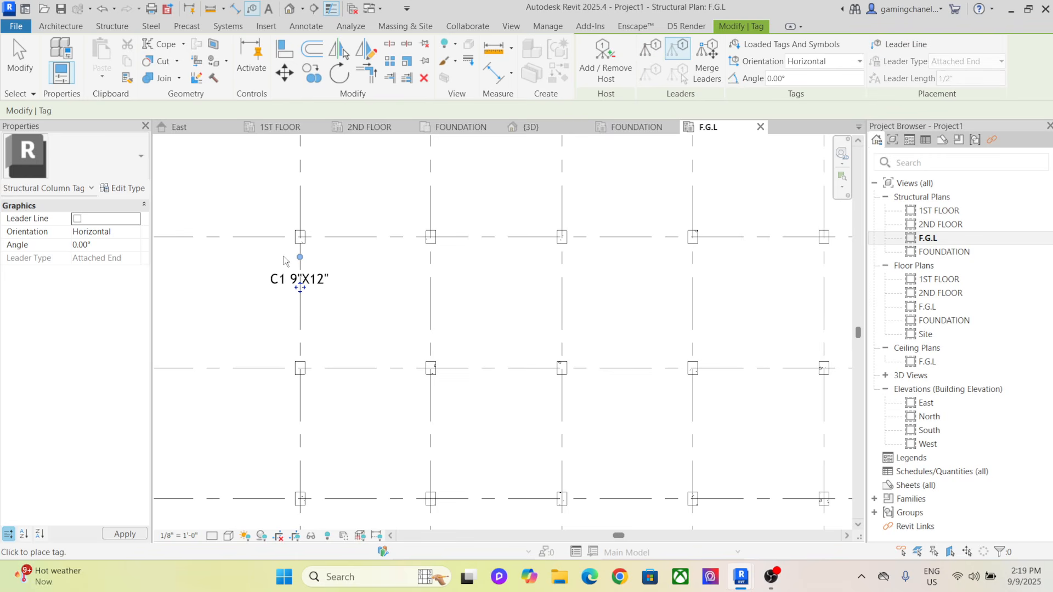
End tag placement and move the C1 tag up to sit directly below the column at grid A1
right_click(235, 186)
left_click(261, 198)
key("Escape")
left_click(317, 280)
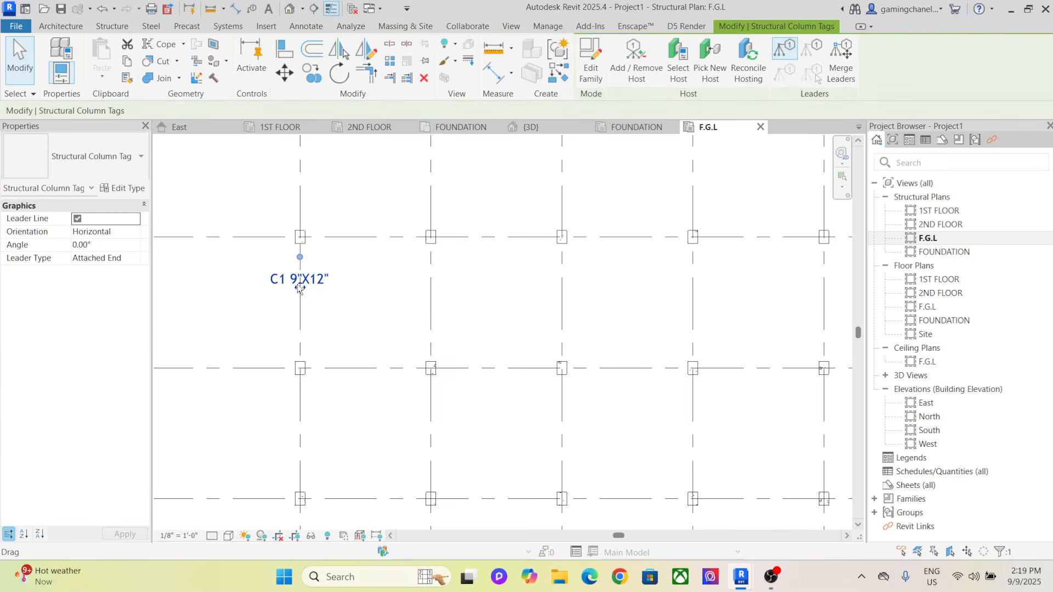
mouse_move(298, 284)
left_mouse_down()
mouse_move(300, 255)
mouse_move(300, 270)
left_mouse_up()
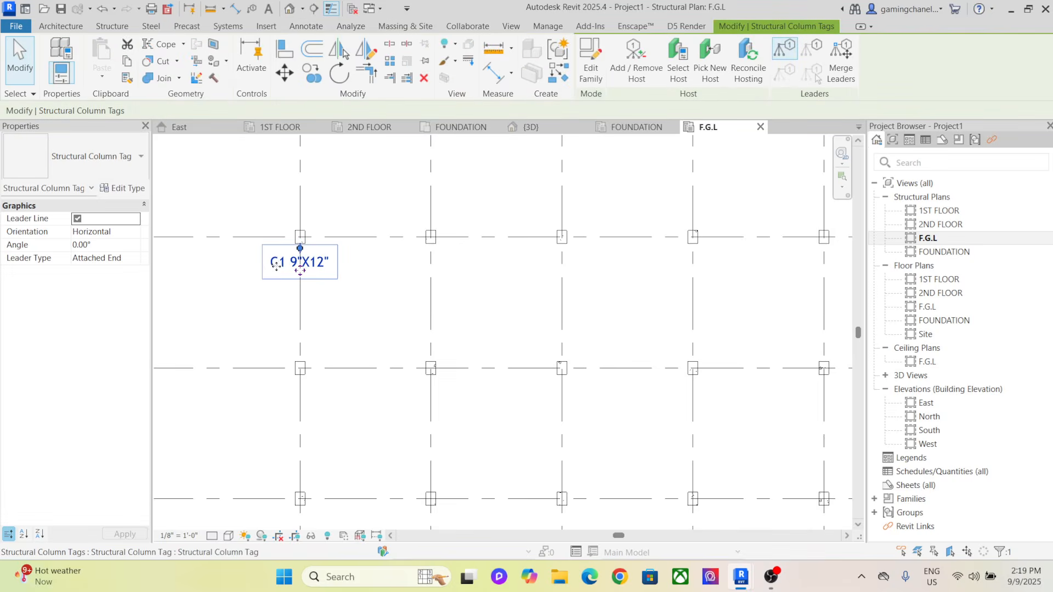
left_click(261, 281)
scroll(342, 284, "up", 3)
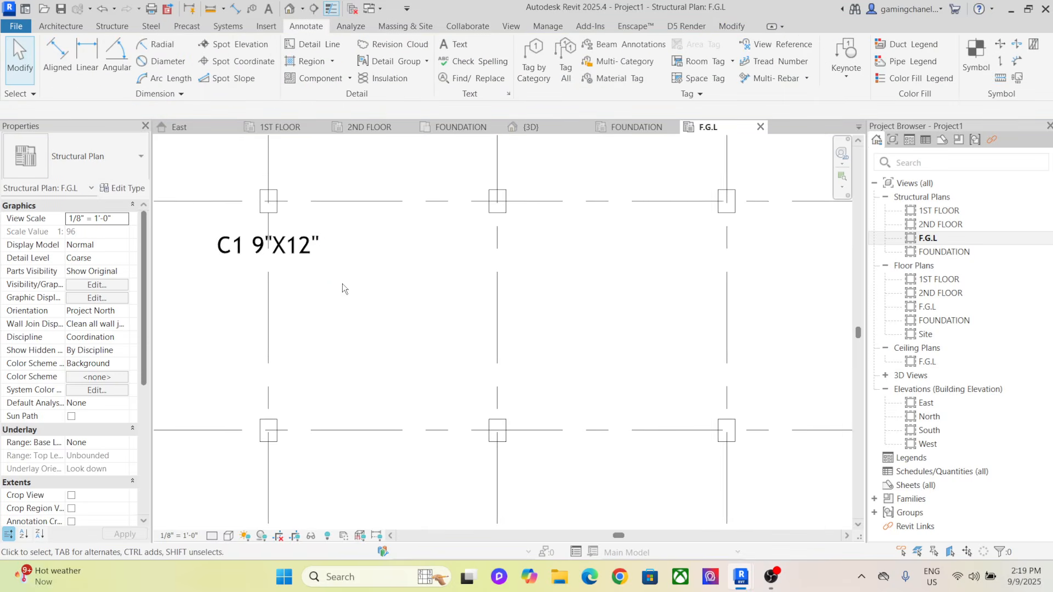
scroll(270, 266, "down", 5)
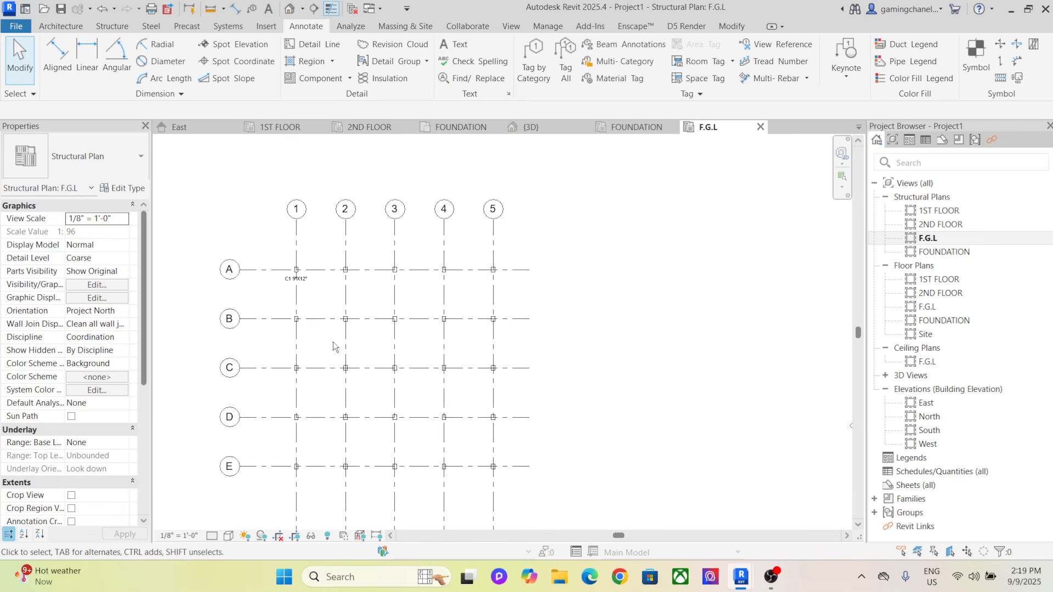
Tag the C2 column at grid D3 without a leader and move its tag just below the column
middle_click_drag(362, 389, 333, 314)
scroll(329, 306, "up", 4)
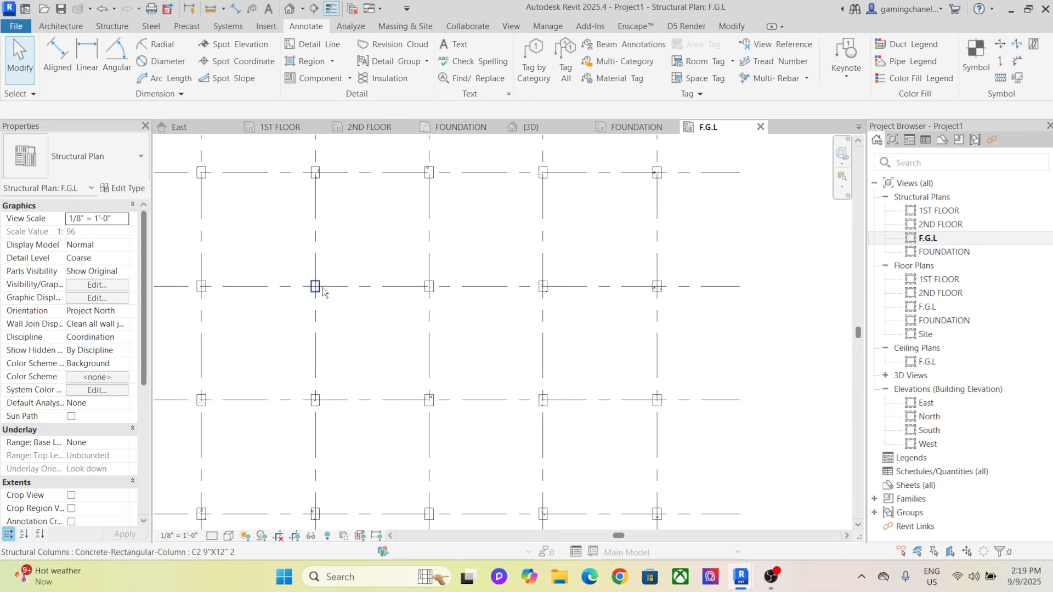
left_click(533, 60)
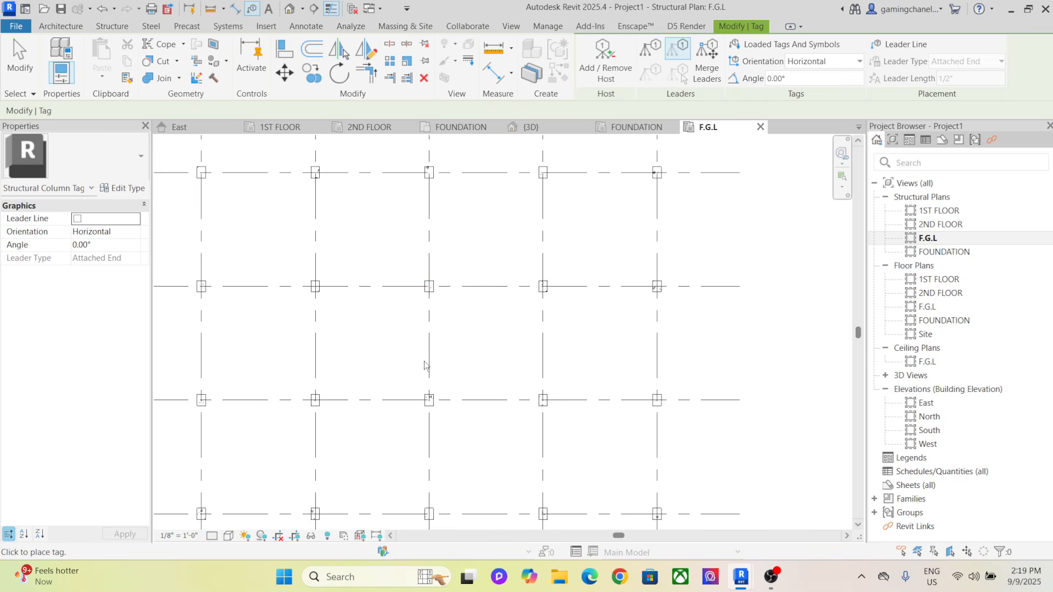
scroll(428, 404, "up", 2)
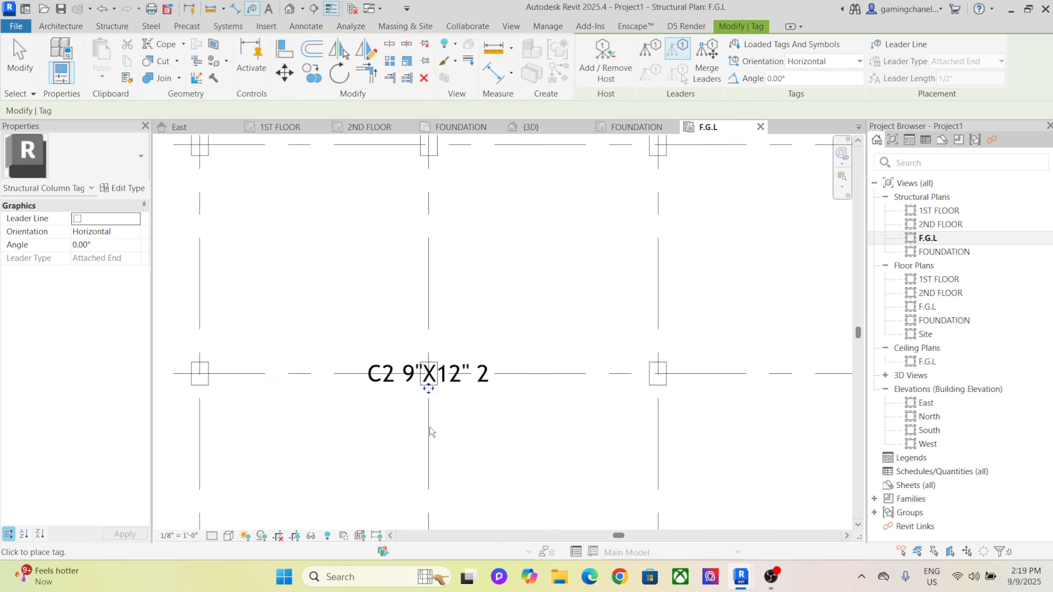
left_click(428, 390)
scroll(499, 294, "down", 4)
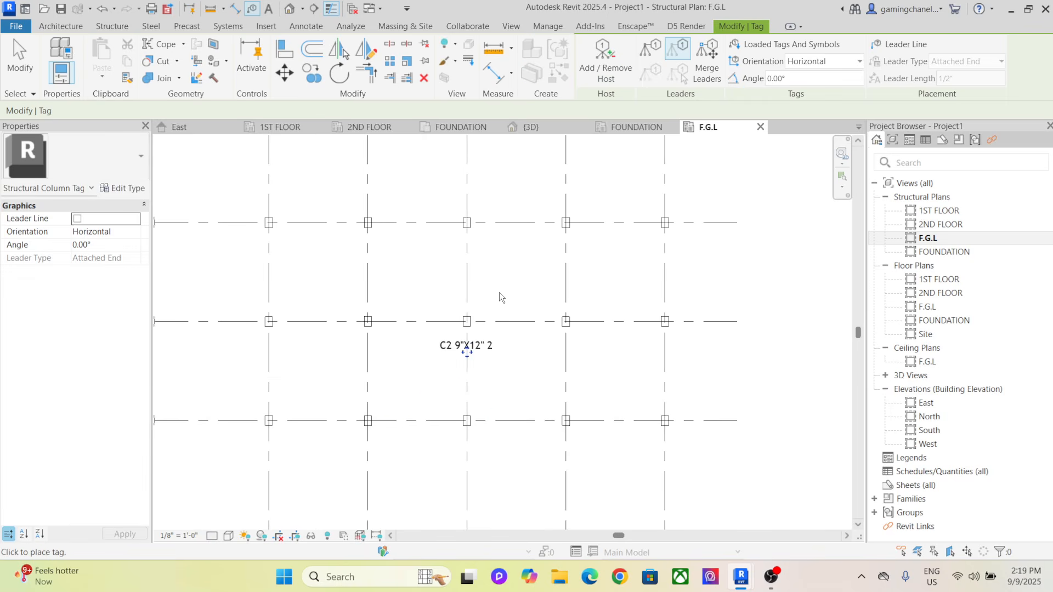
middle_click_drag(505, 323, 492, 337)
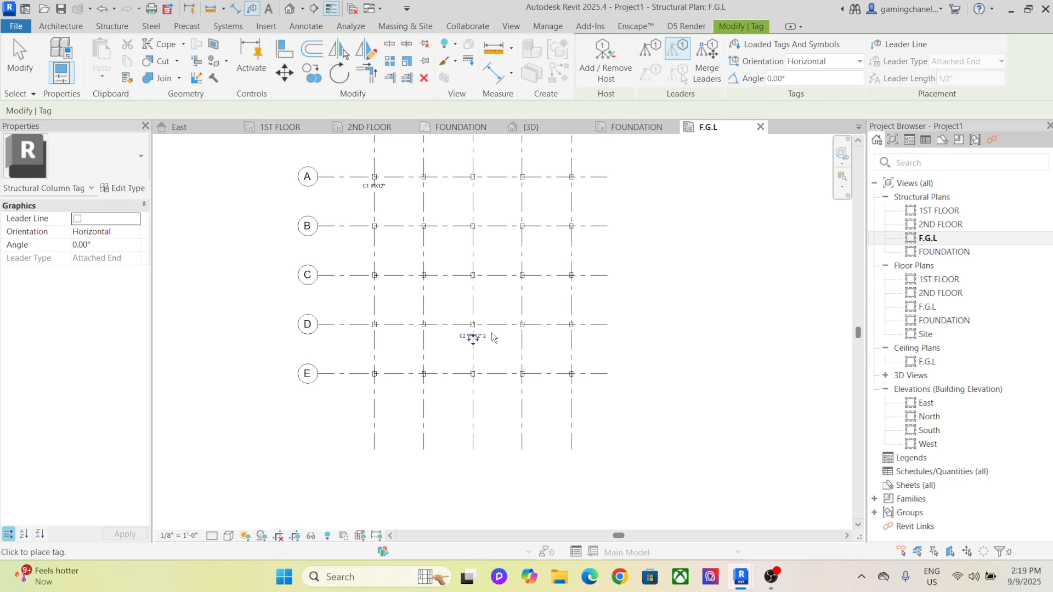
Undo the column tags placed at grids D3 and A1
scroll(454, 287, "up", 3)
scroll(475, 295, "down", 5)
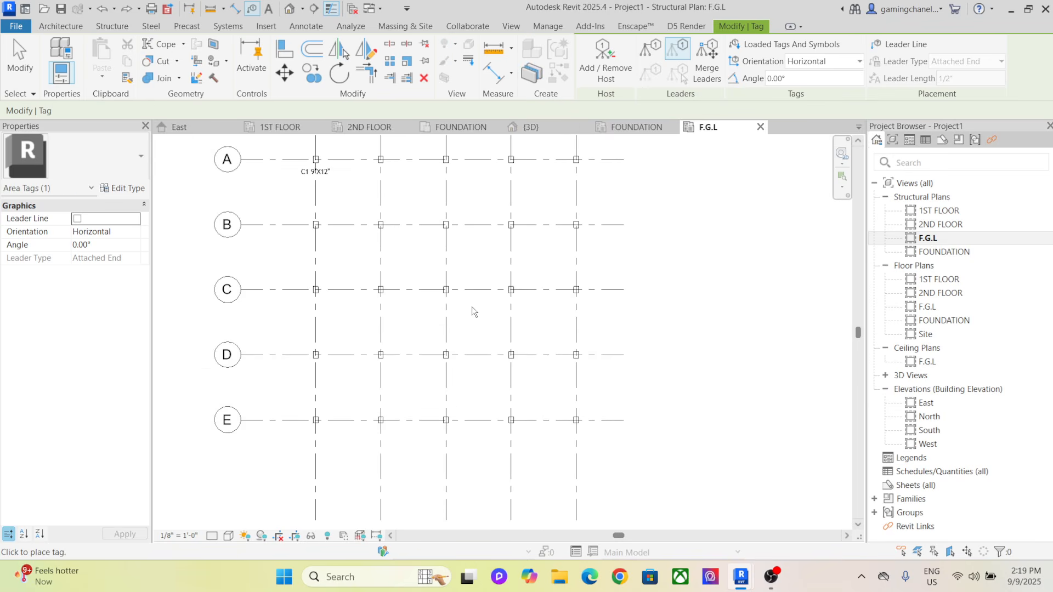
key("Escape")
scroll(417, 227, "up", 4)
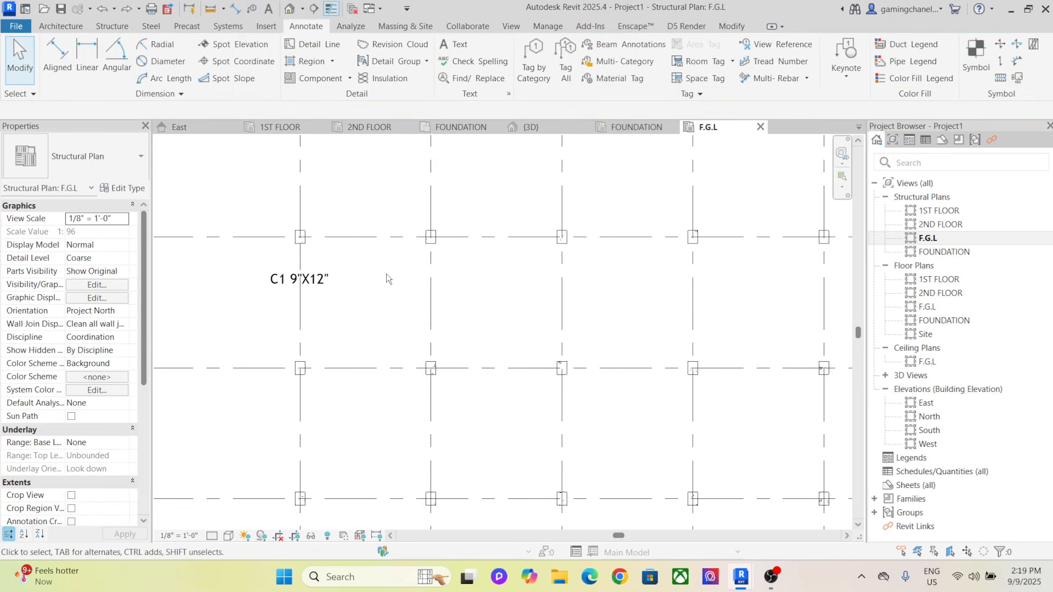
key("ctrl+z")
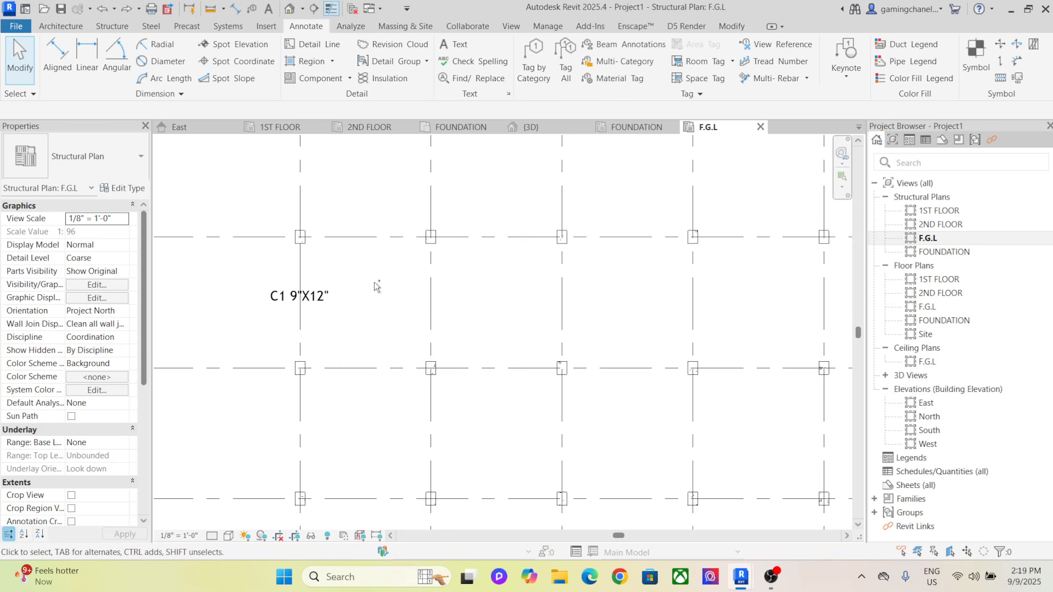
key("ctrl+z")
scroll(375, 285, "down", 4)
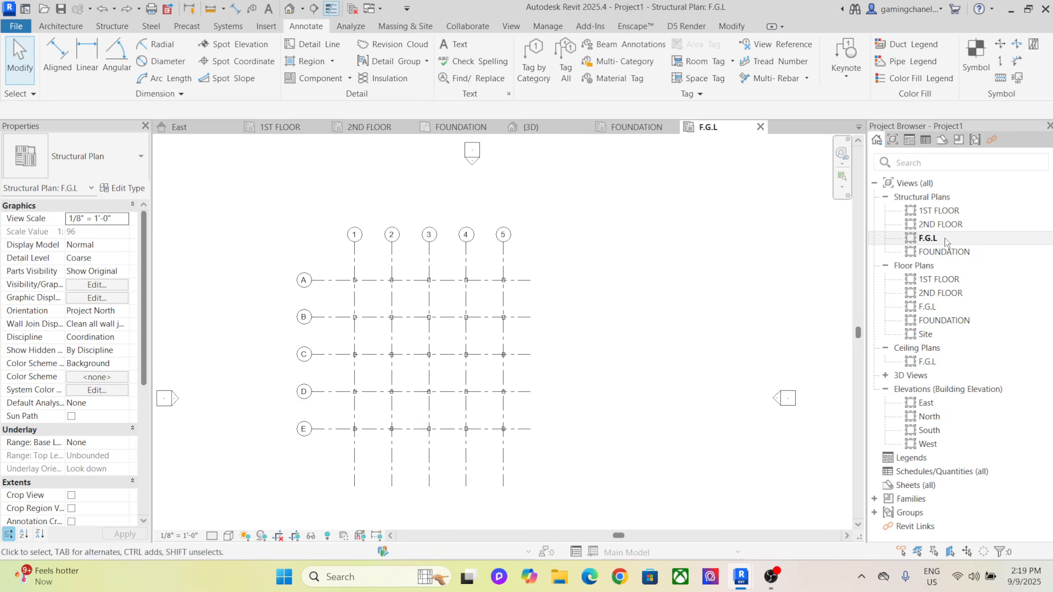
Start a structural beam on the F.G.L plan and open family loading from the W12X26 beam's type properties
scroll(378, 299, "up", 1)
scroll(377, 300, "up", 1)
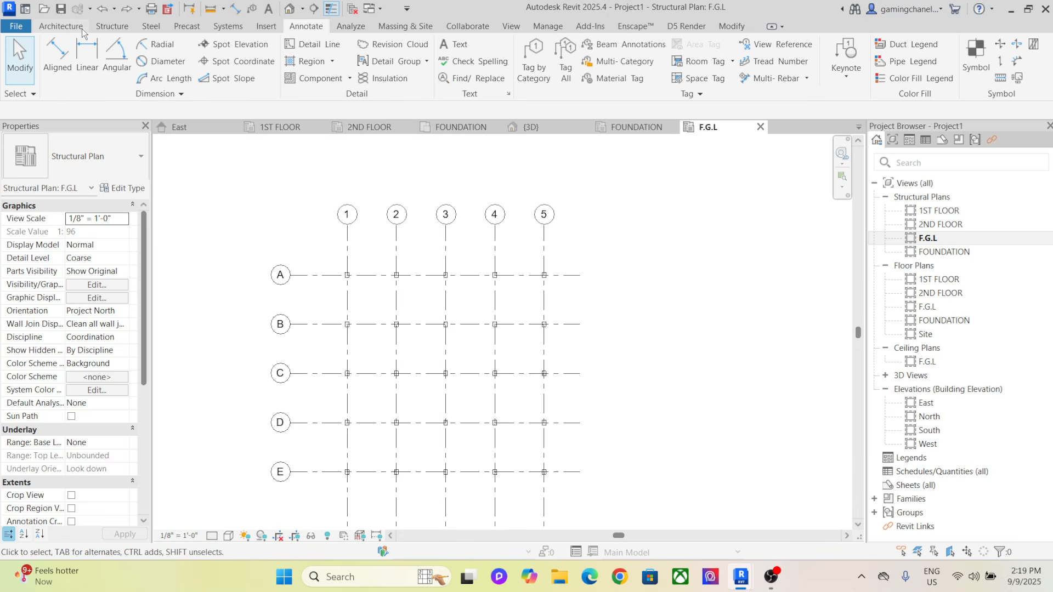
left_click(61, 26)
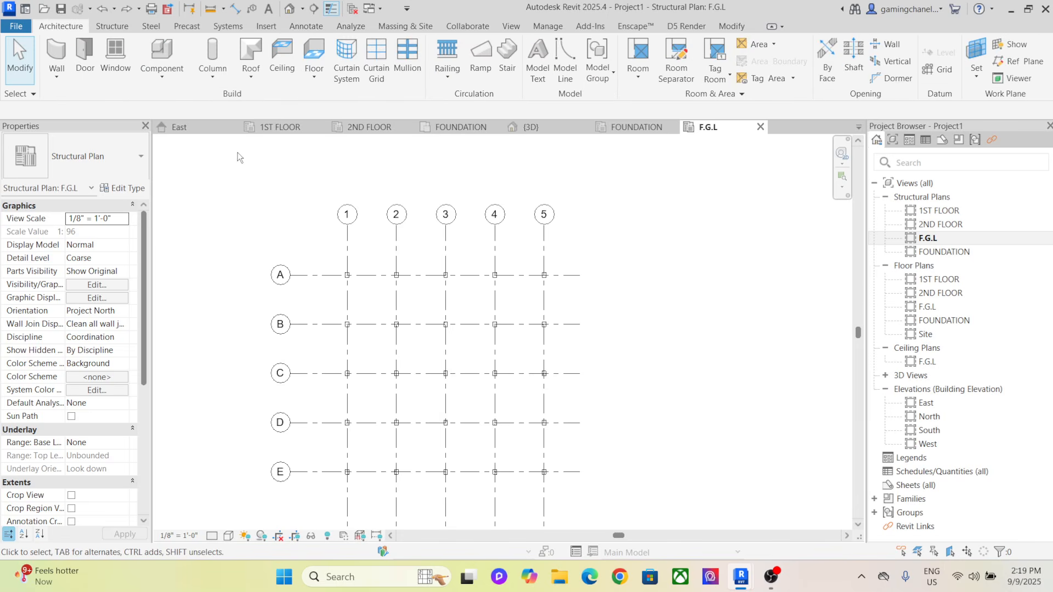
scroll(245, 172, "up", 1)
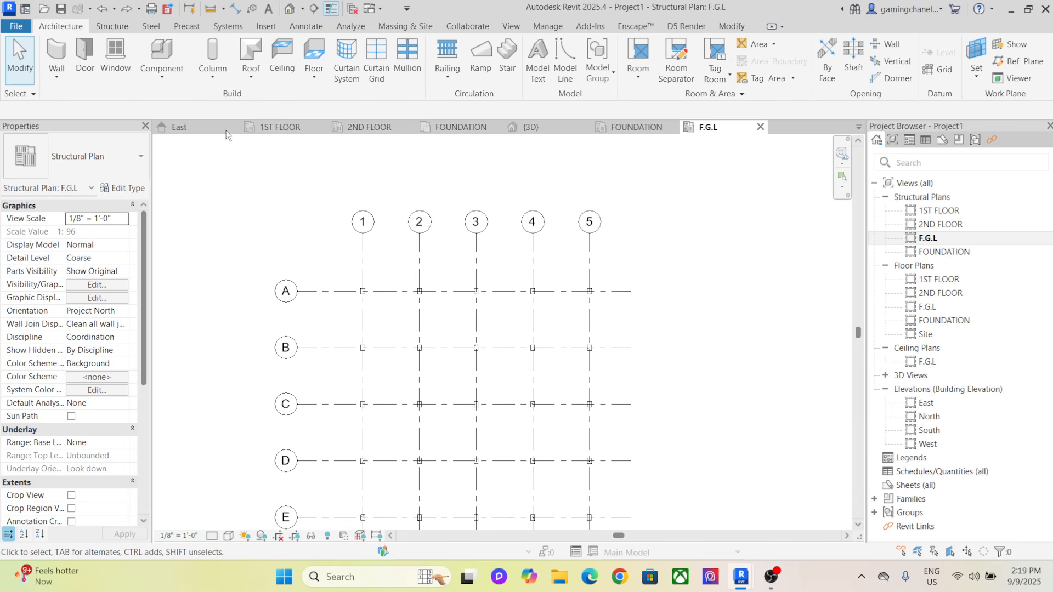
left_click(105, 24)
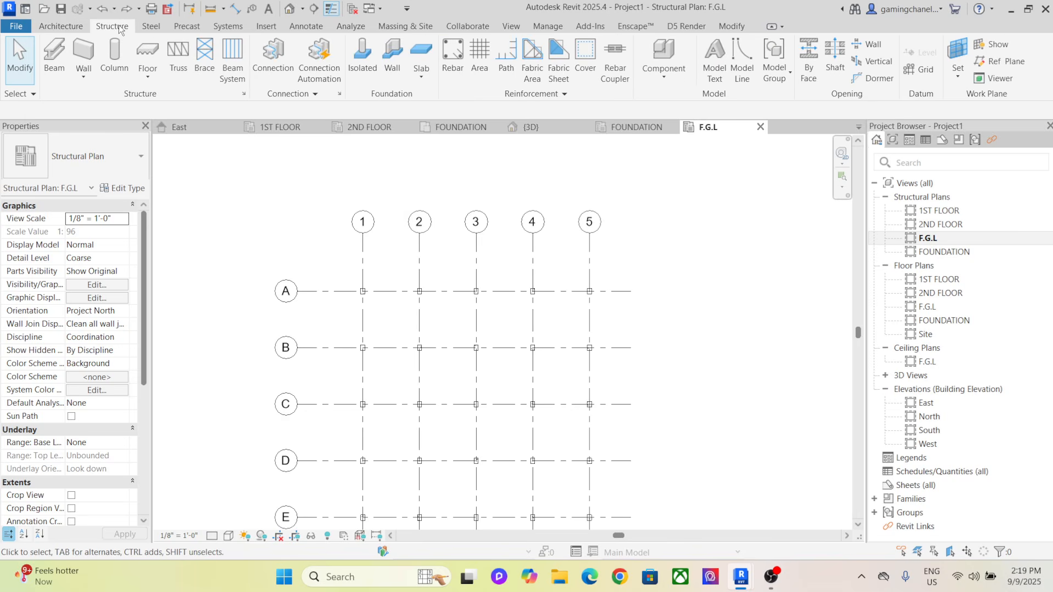
left_click(55, 52)
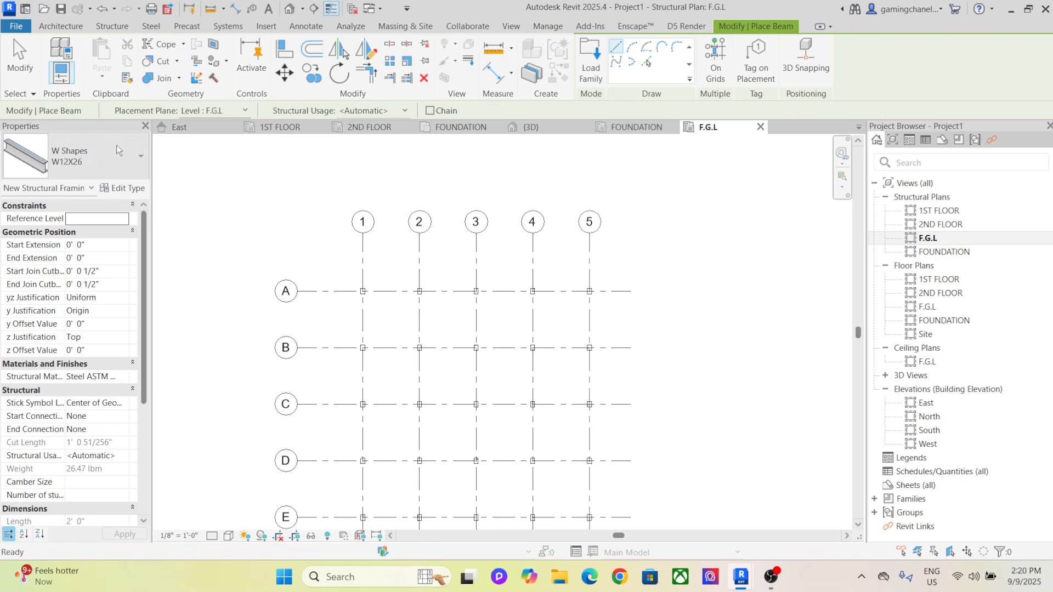
left_click(123, 190)
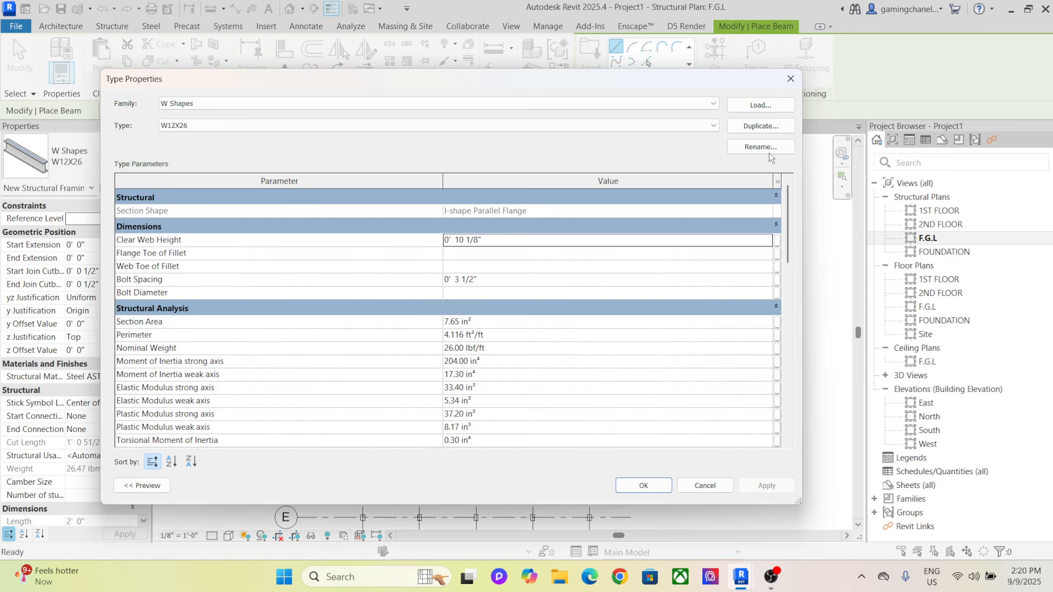
left_click(764, 103)
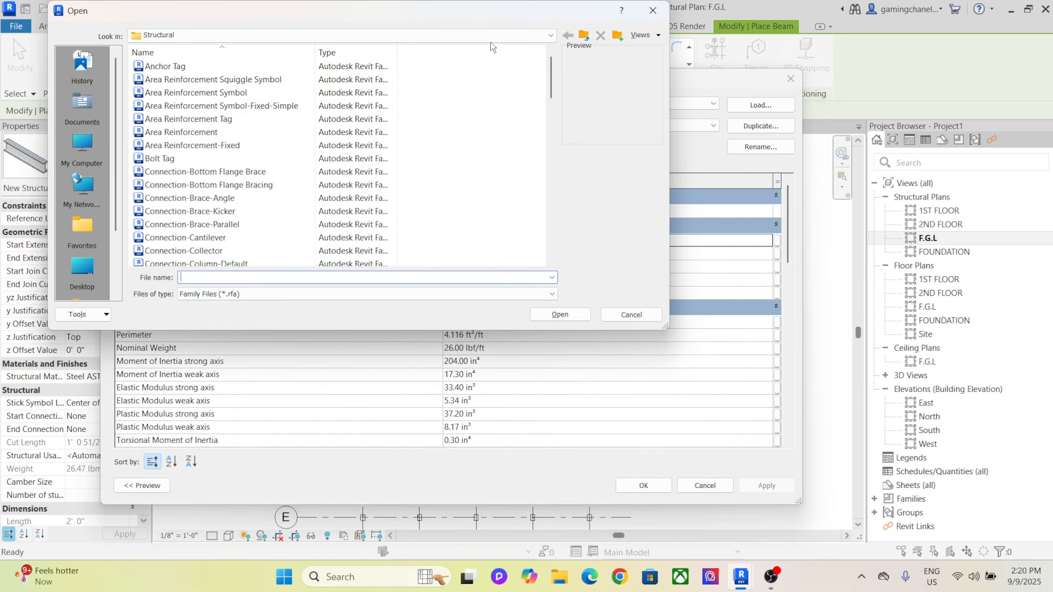
Browse the English-Imperial US family library to the Structural Framing folder
left_click(417, 35)
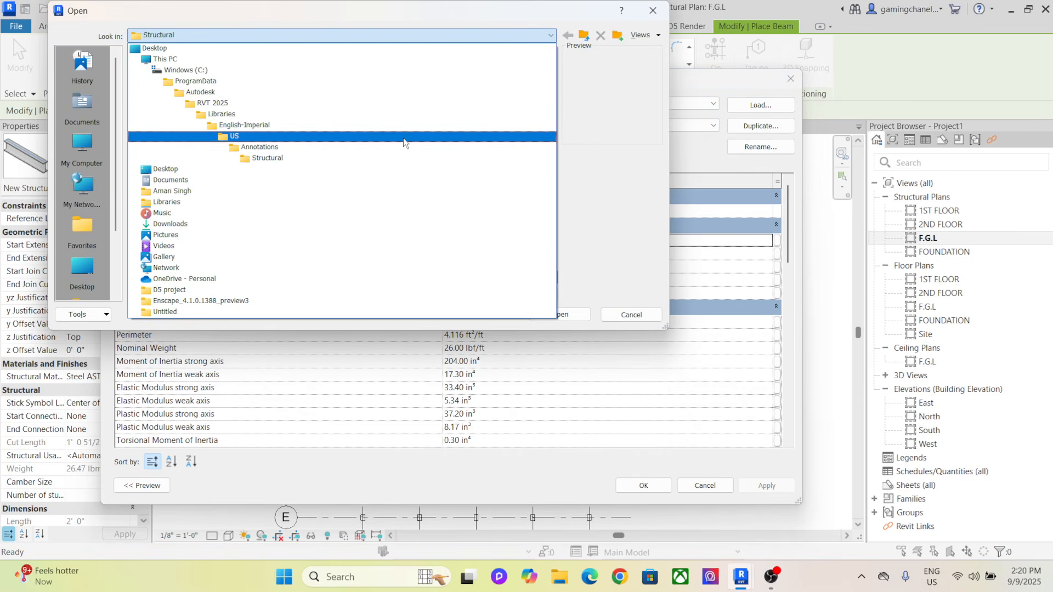
left_click(403, 136)
scroll(205, 87, "down", 3)
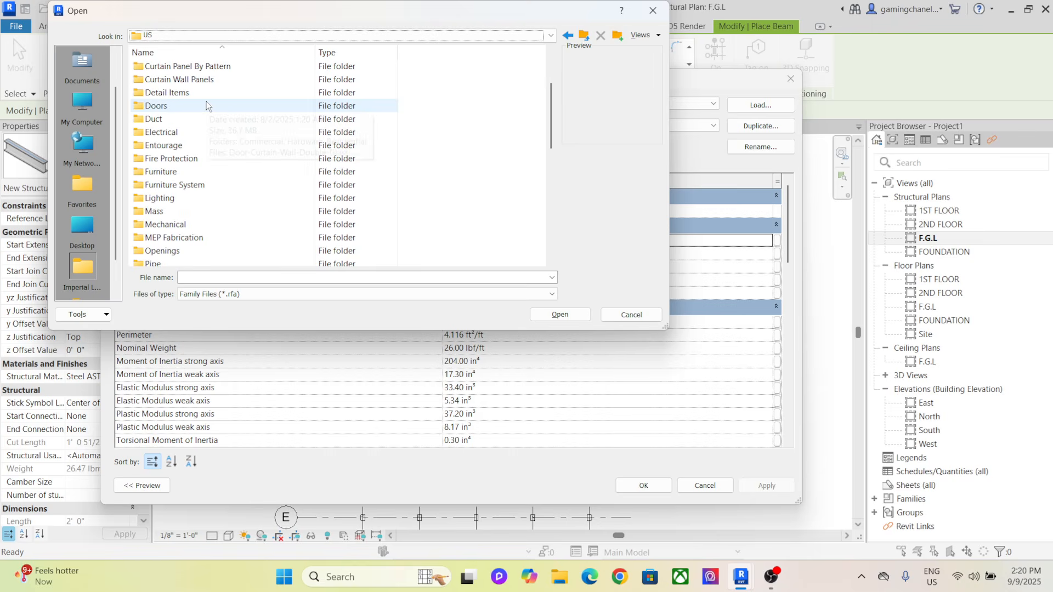
scroll(206, 105, "down", 1)
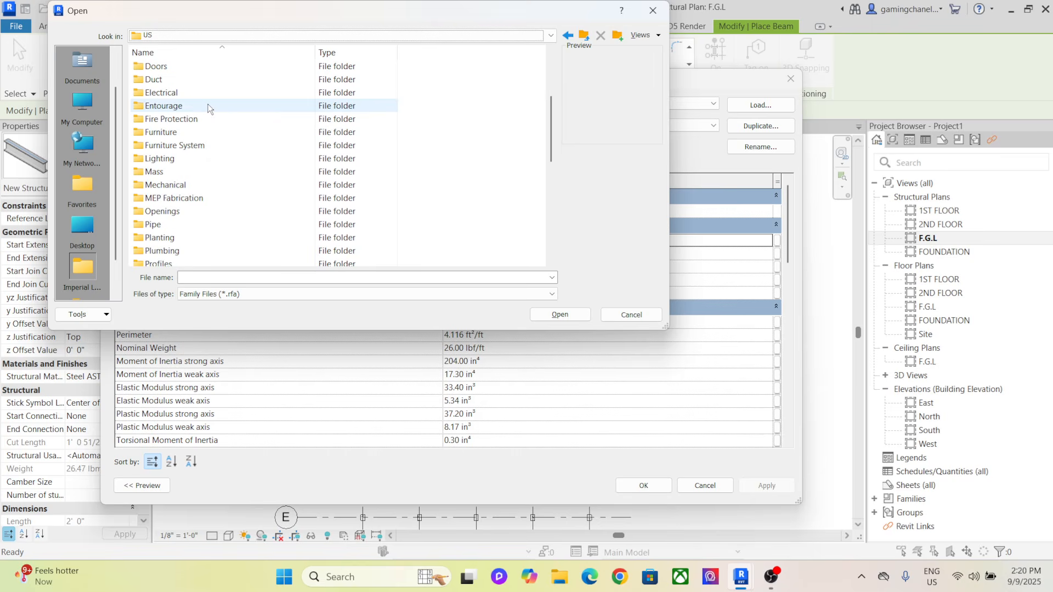
scroll(208, 108, "down", 1)
scroll(209, 108, "up", 2)
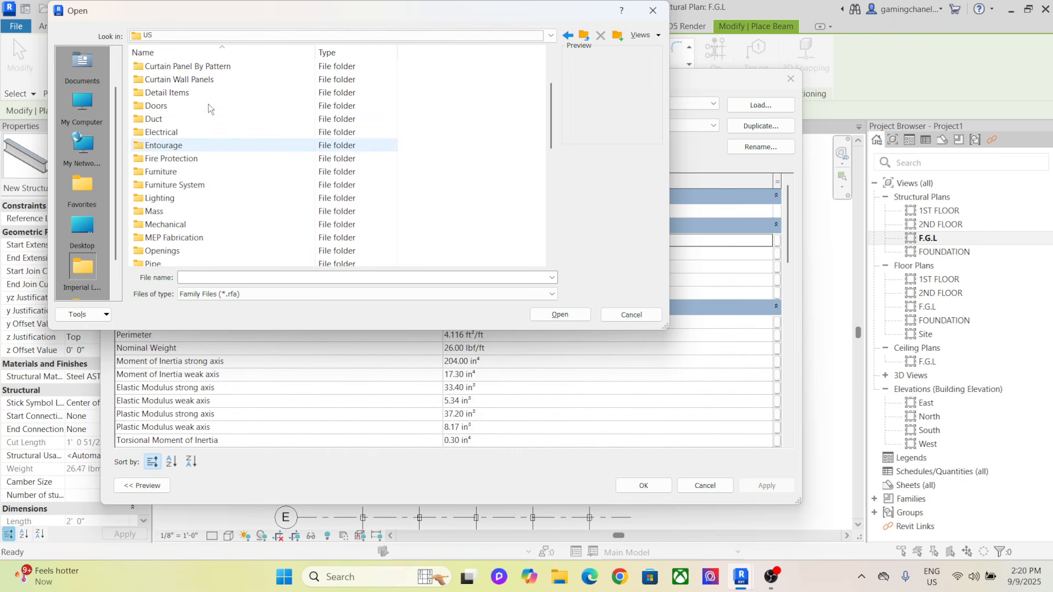
scroll(210, 115, "down", 3)
scroll(210, 123, "down", 3)
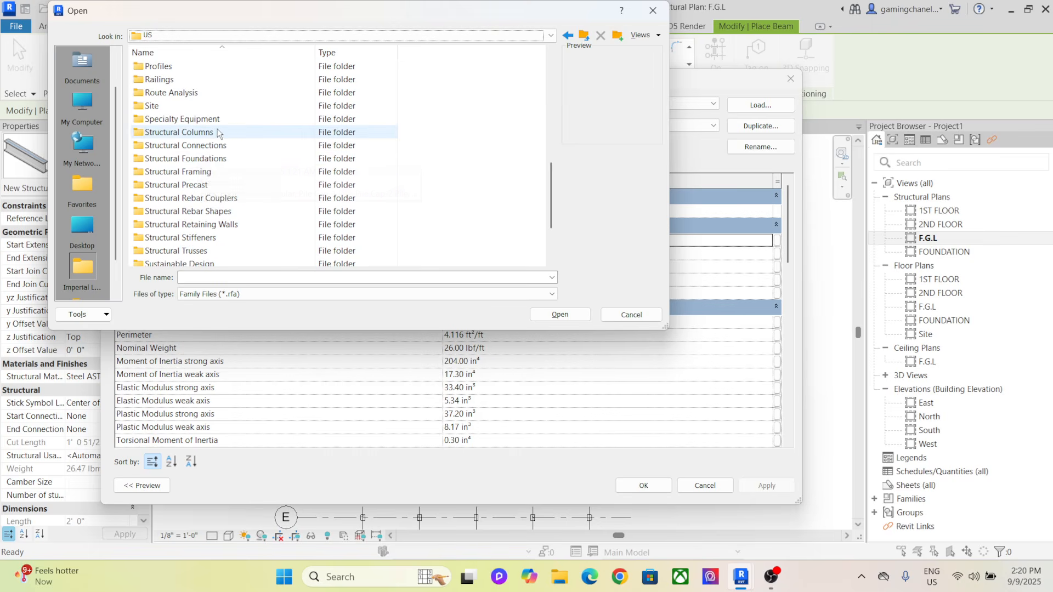
double_click(236, 172)
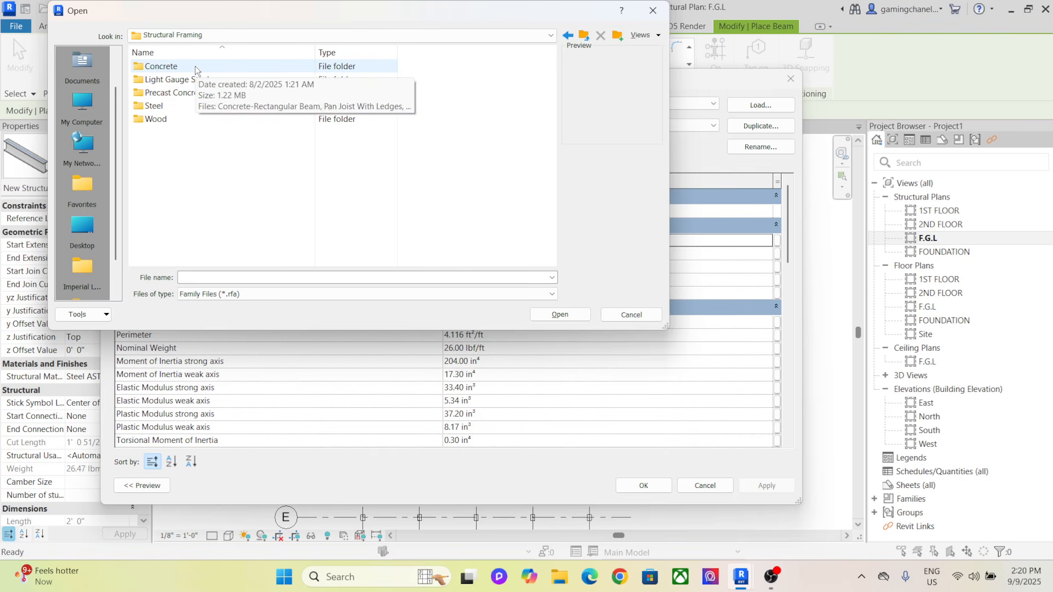
Load the Concrete-Rectangular Beam family from the Concrete folder
left_click(194, 69)
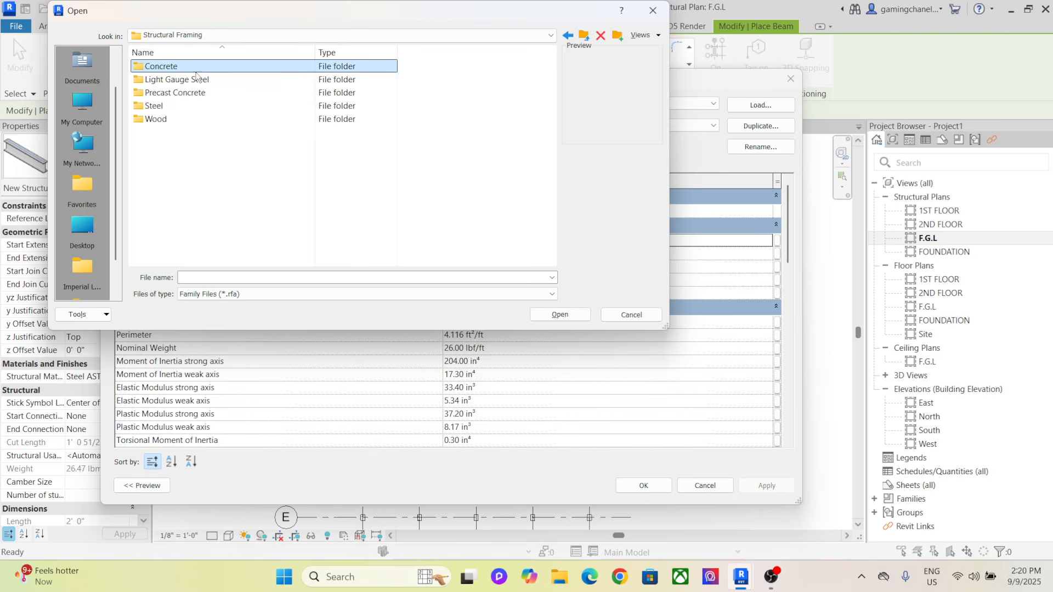
double_click(195, 70)
left_click(198, 70)
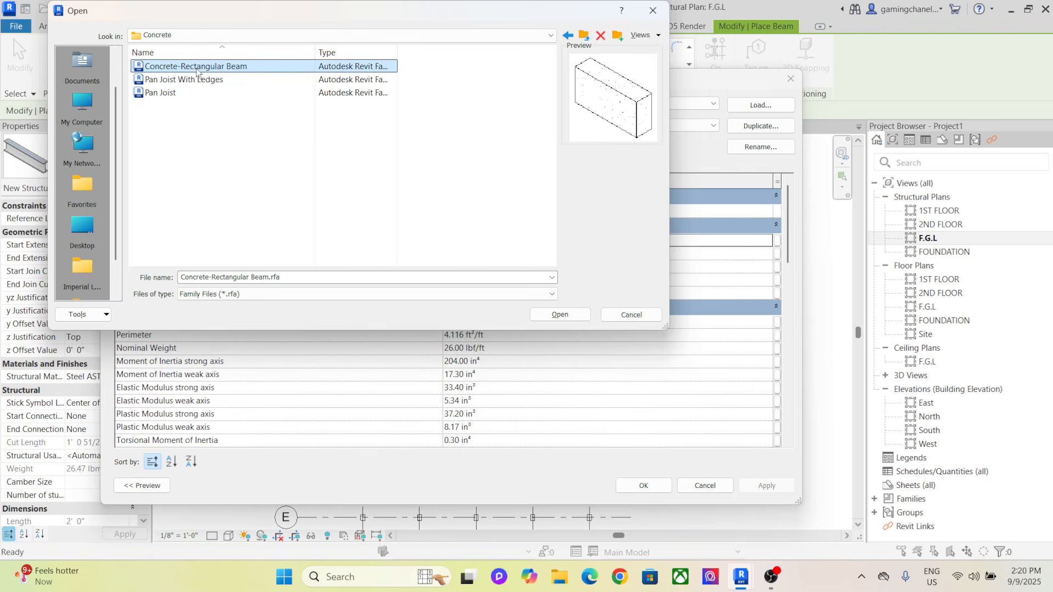
left_click(213, 83)
left_click(225, 70)
left_click(220, 81)
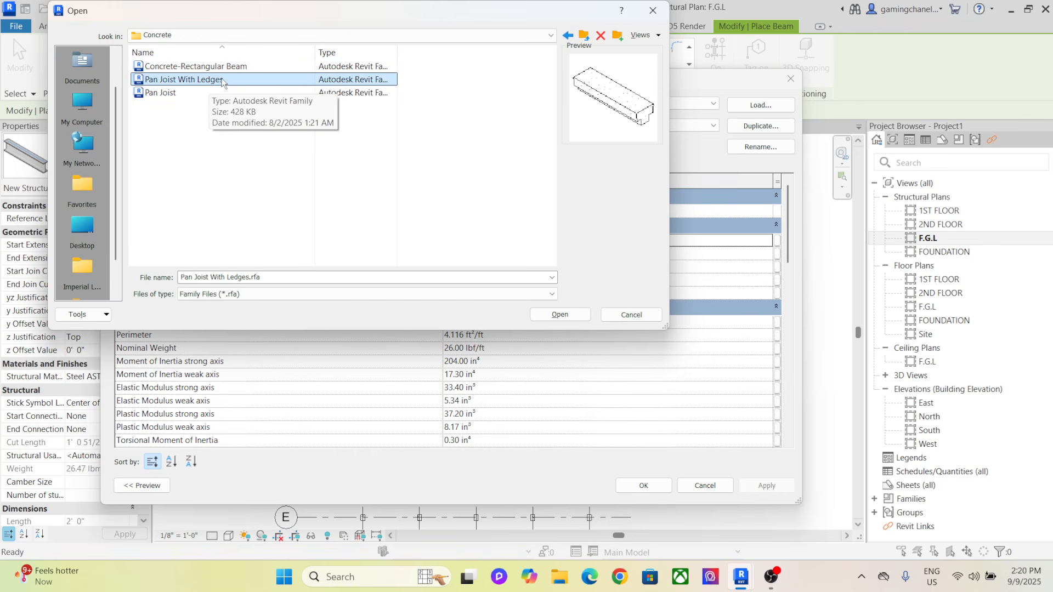
left_click(225, 70)
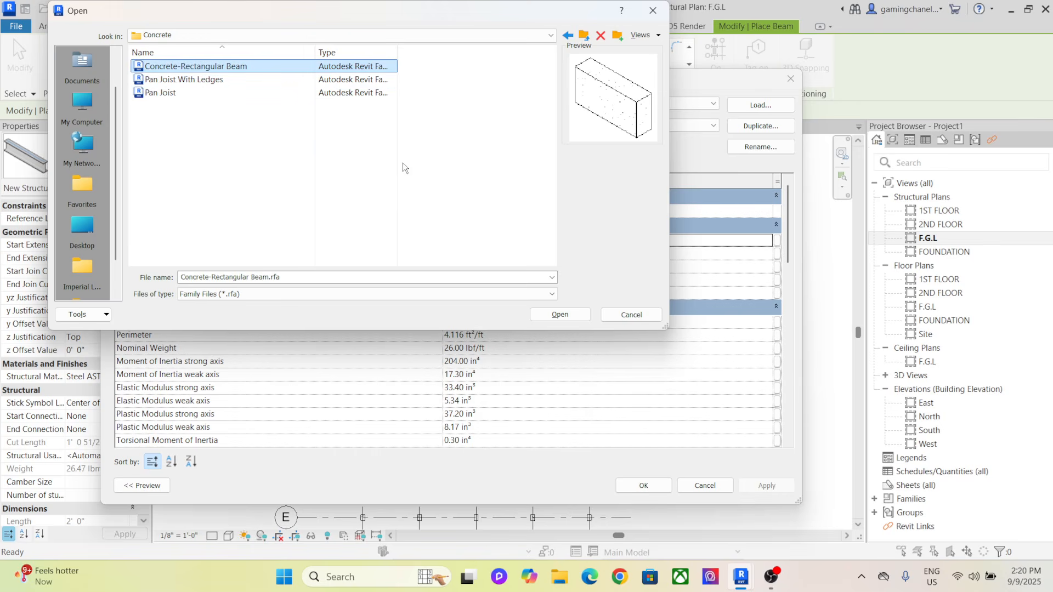
left_click(558, 314)
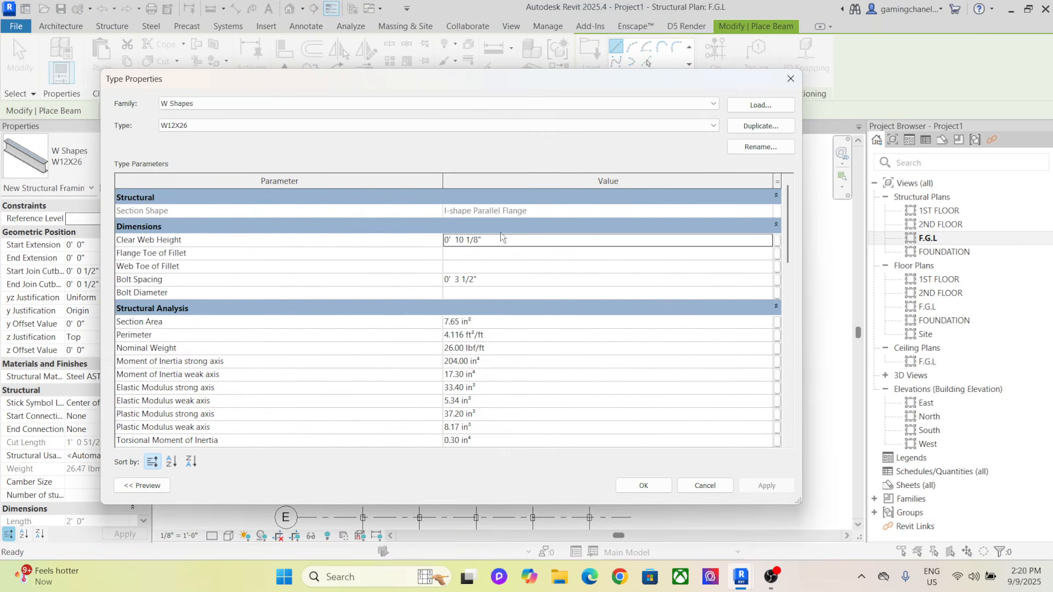
Duplicate the 12 x 24 beam type as B 9"X12" with b set to 9" and h set to 12"
left_click(494, 242)
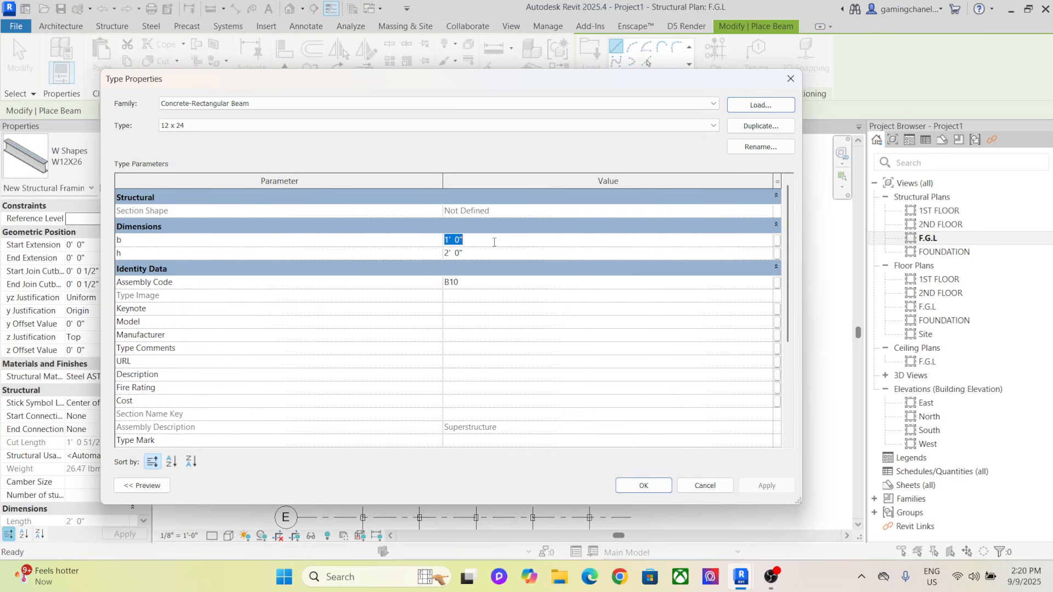
left_click(761, 121)
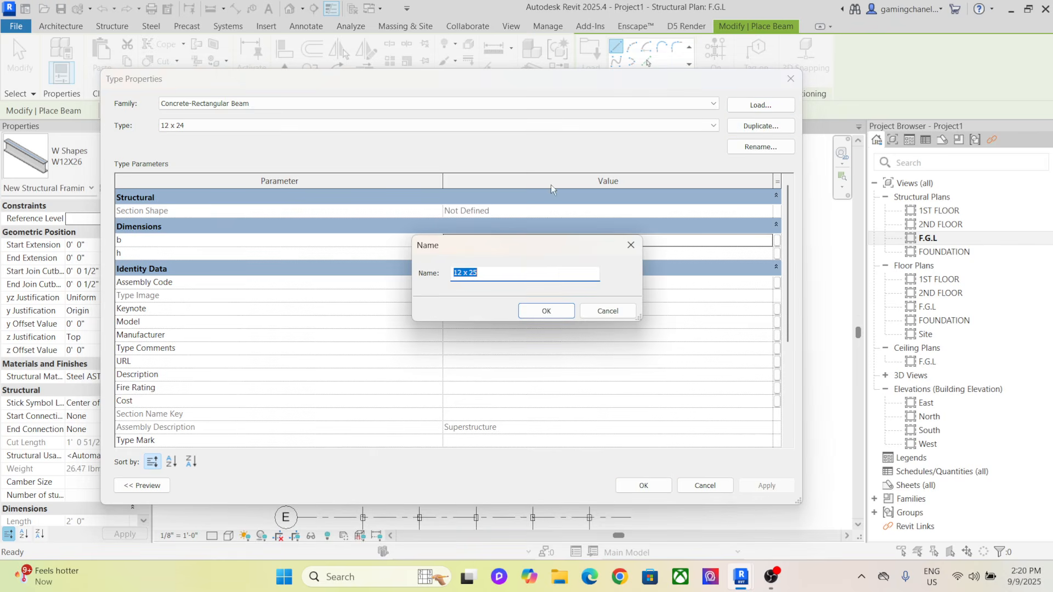
left_click(510, 273)
key("BackSpace")
key("BackSpace")
key("BackSpace")
key("BackSpace")
key("BackSpace")
key("BackSpace")
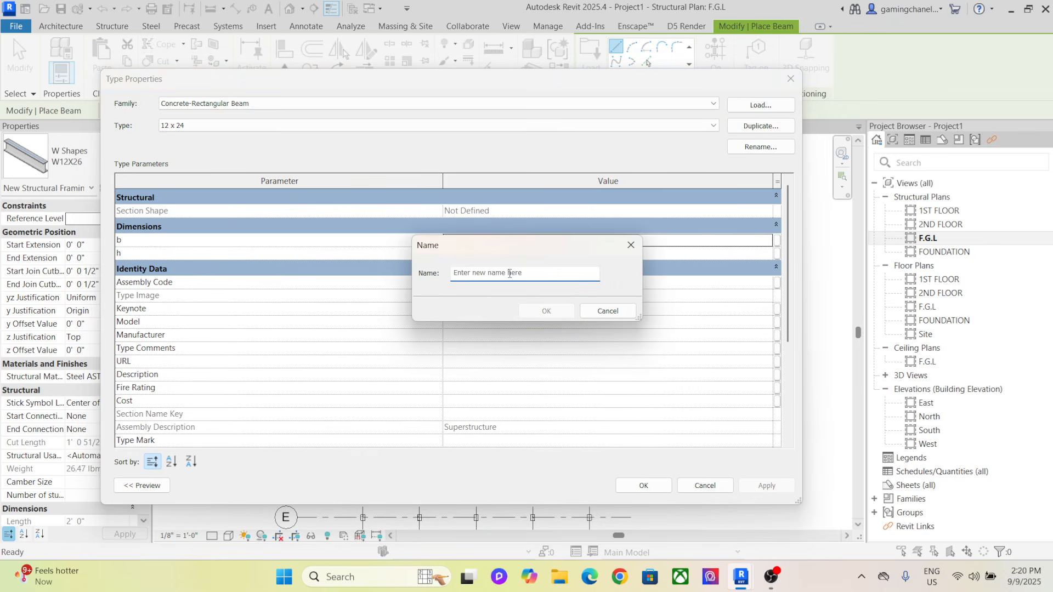
type("S")
key("BackSpace")
type("B 9\"X12")
left_click(546, 311)
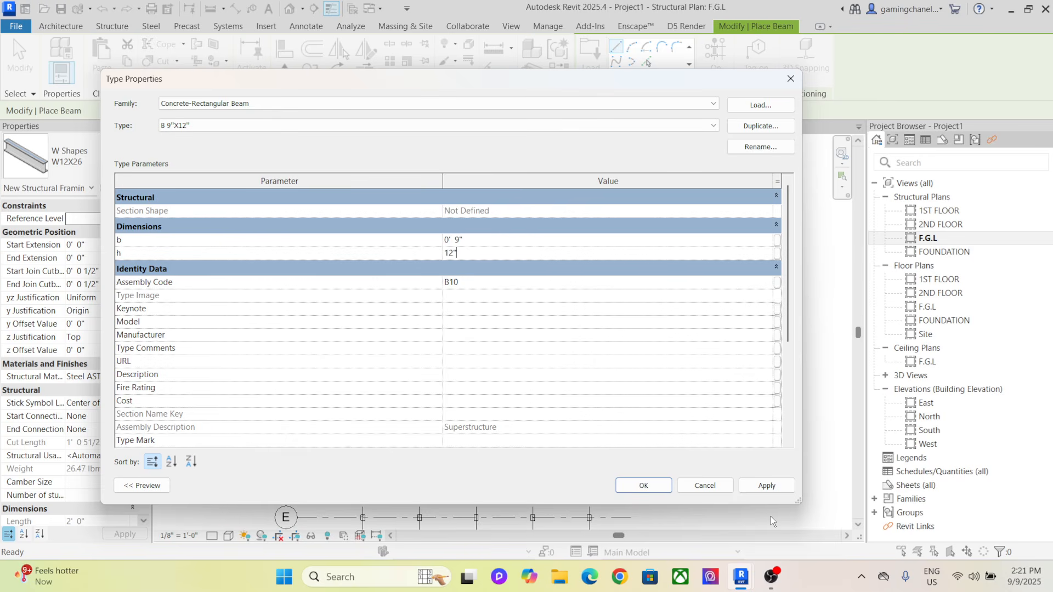
left_click(644, 486)
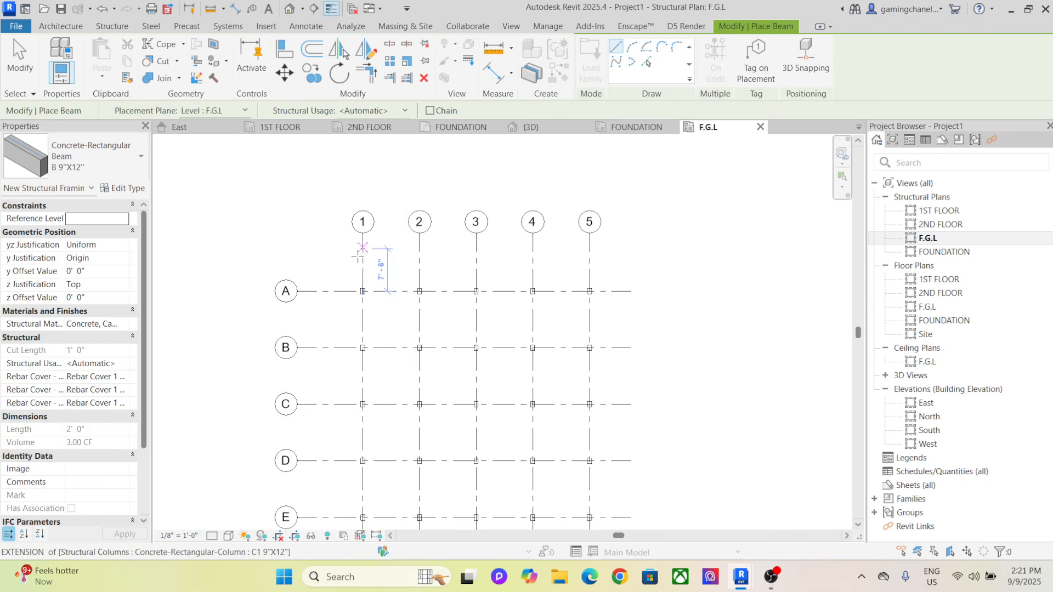
Place a B 9"X12" beam along grid A from the column at grid 1 to the column at grid 5
scroll(359, 288, "up", 8)
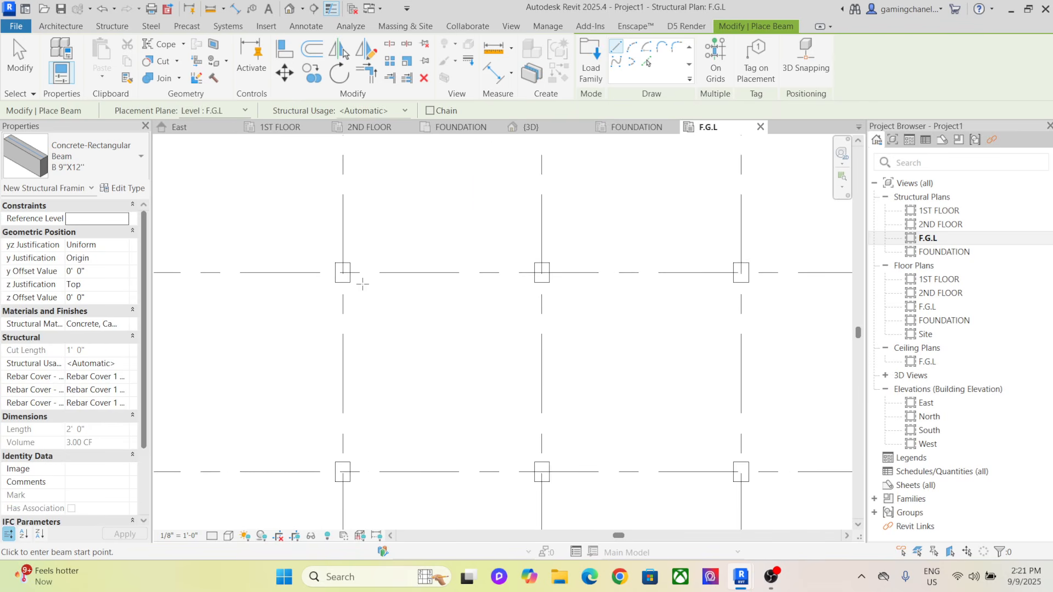
left_click(346, 269)
scroll(579, 267, "down", 5)
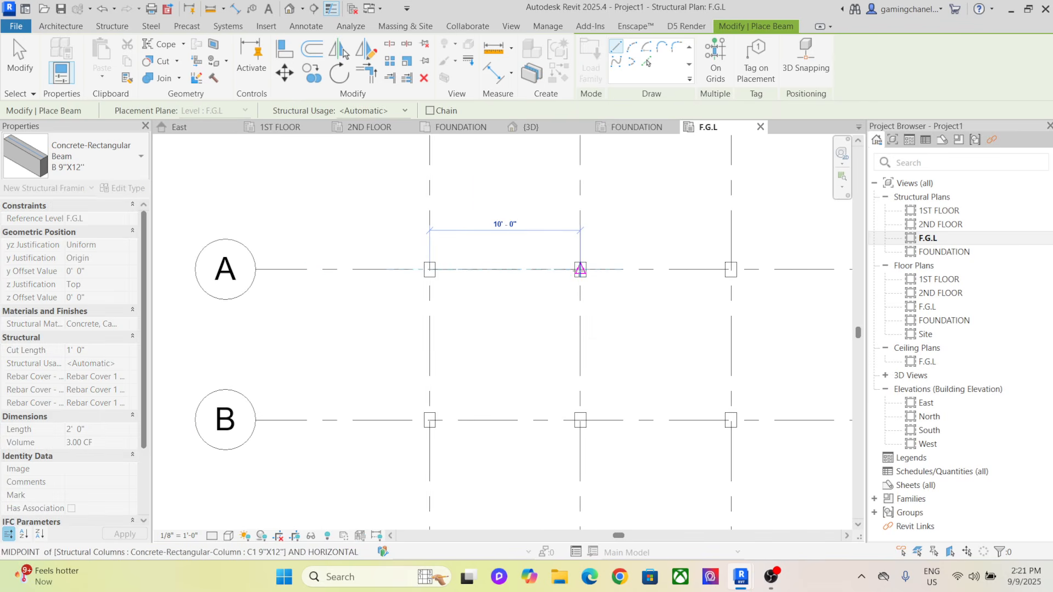
scroll(695, 268, "down", 2)
middle_click_drag(707, 273, 558, 254)
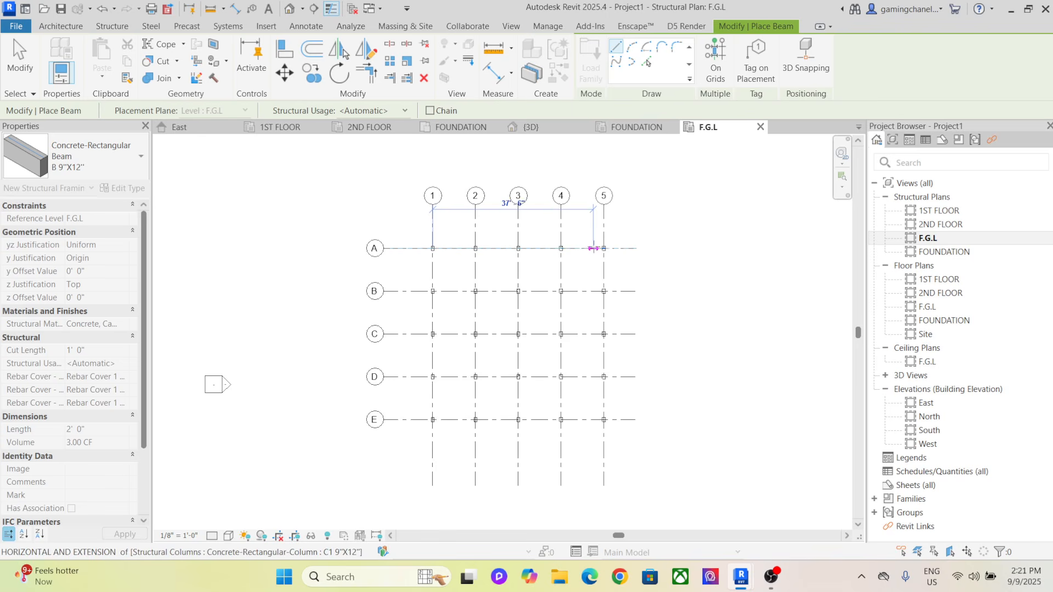
left_click(604, 248)
Place a beam along grid 5 from the column at A5 to the column at E5
scroll(603, 307, "up", 4)
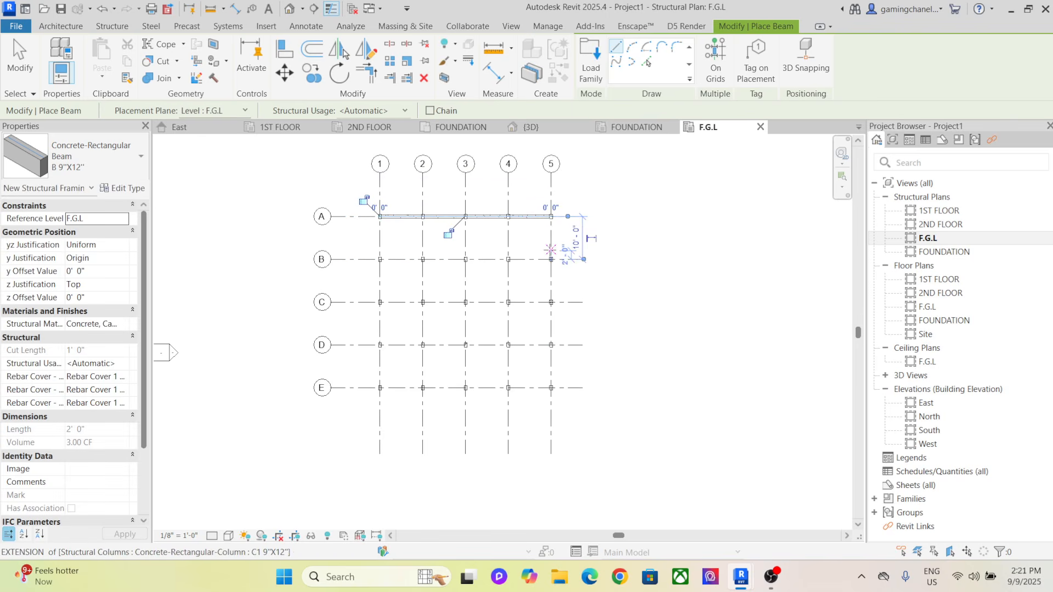
scroll(550, 226, "up", 2)
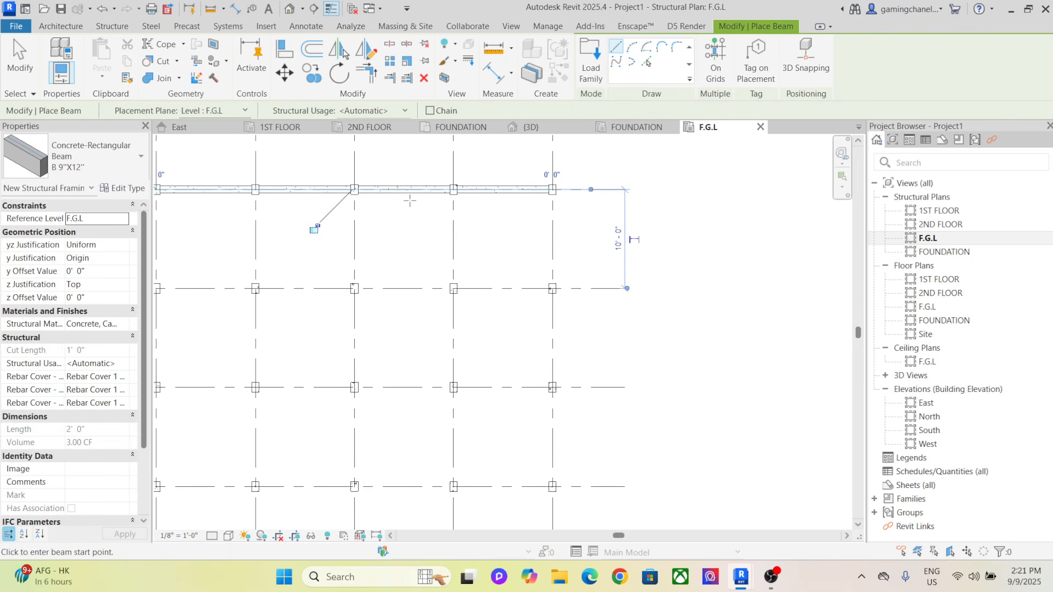
left_click(552, 189)
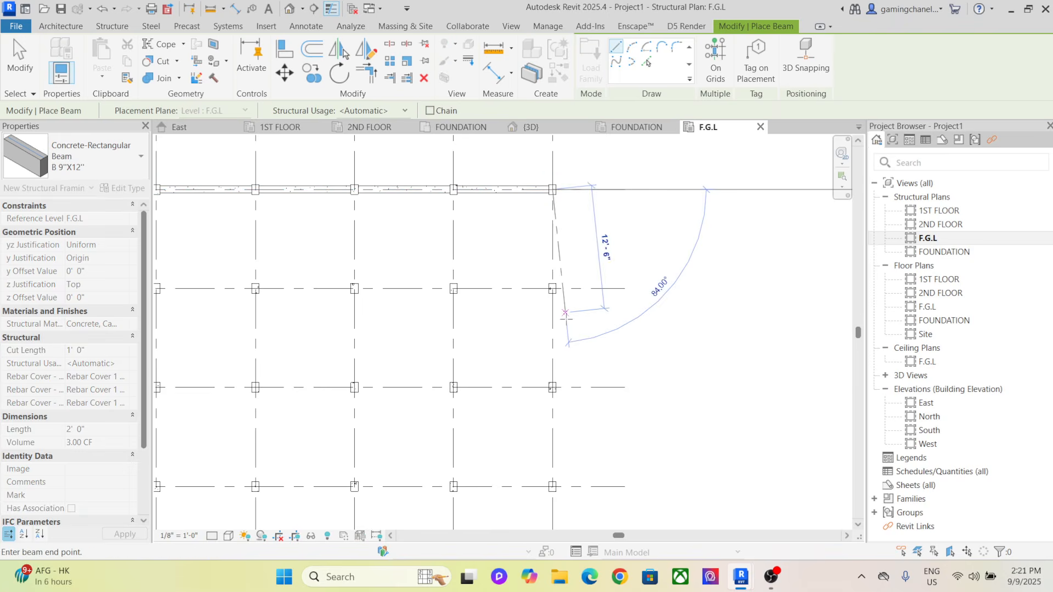
scroll(538, 320, "down", 4)
scroll(538, 369, "up", 3)
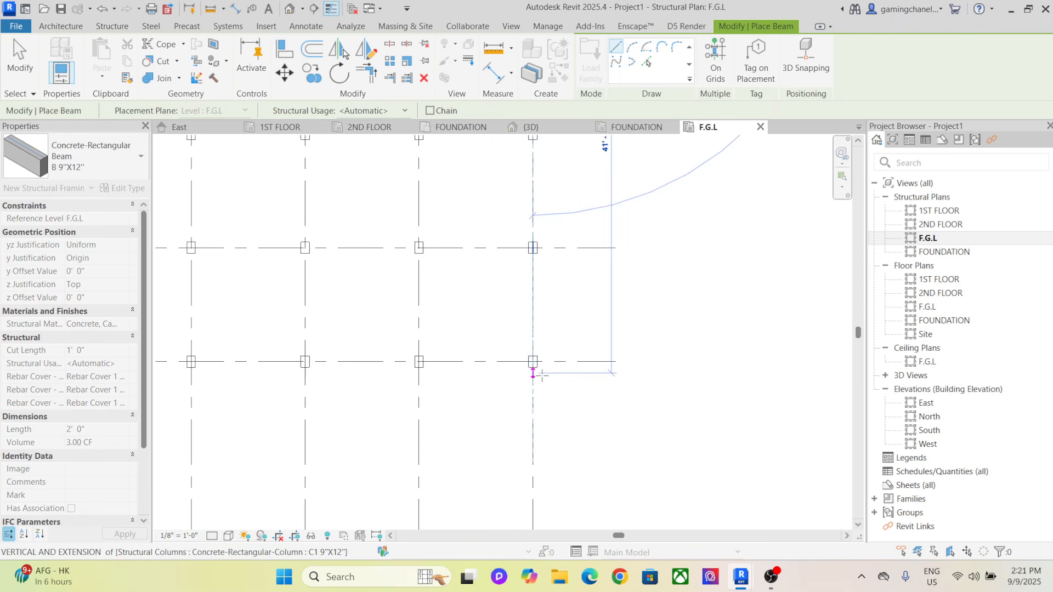
left_click(533, 361)
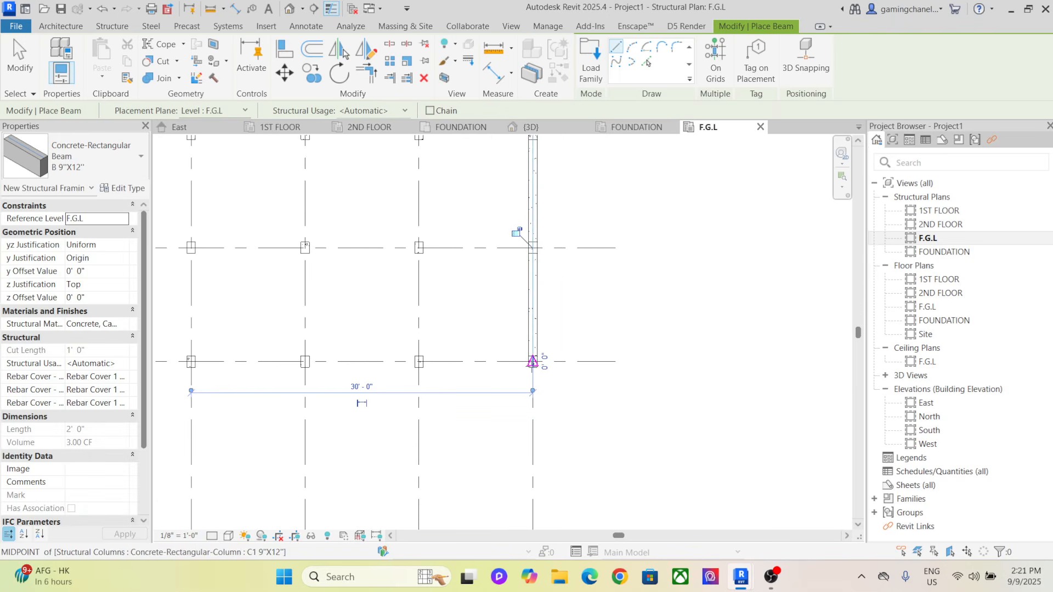
Close the perimeter with beams along grid E from E5 to E1 and along grid 1 from E1 to A1
left_click(533, 362)
scroll(557, 367, "down", 2)
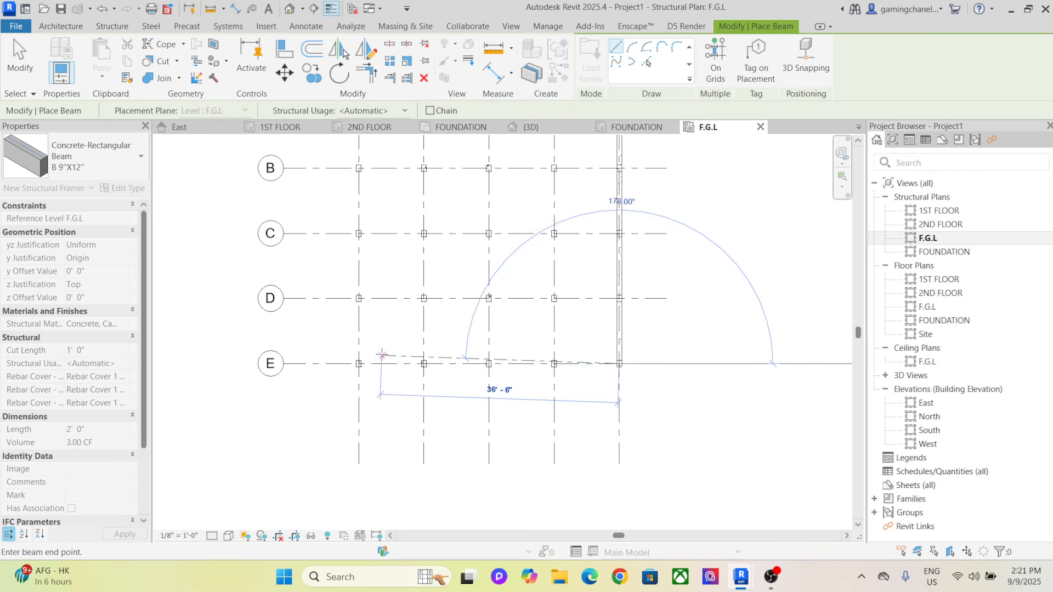
left_click(359, 363)
left_click(359, 363)
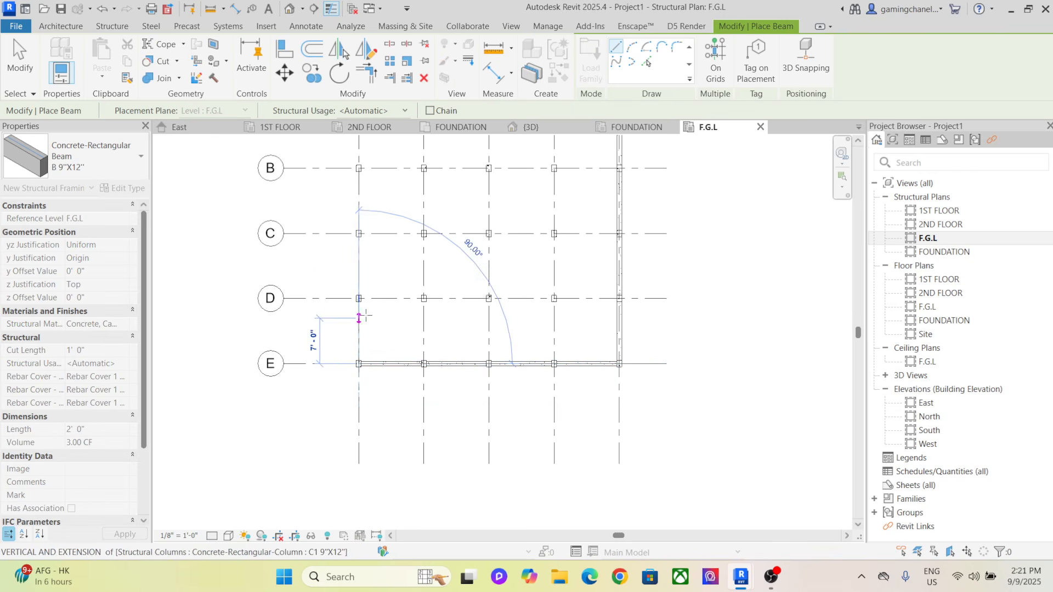
middle_click_drag(373, 318, 358, 378)
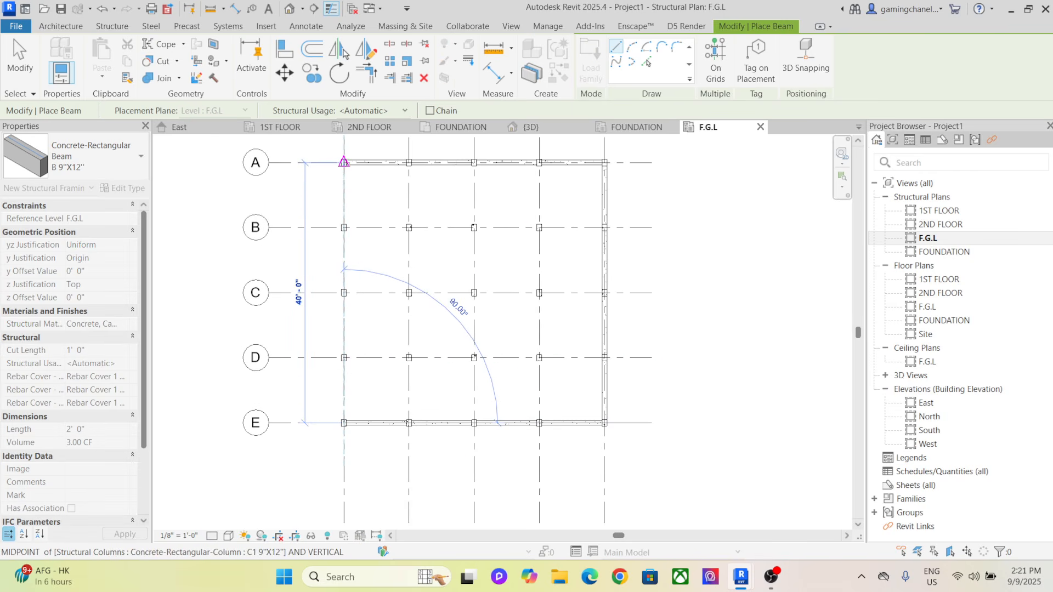
left_click(344, 162)
Place B 9"X12" beams along grids B and C, each from the column at grid 1 to the column at grid 5
scroll(350, 229, "up", 2)
left_click(342, 227)
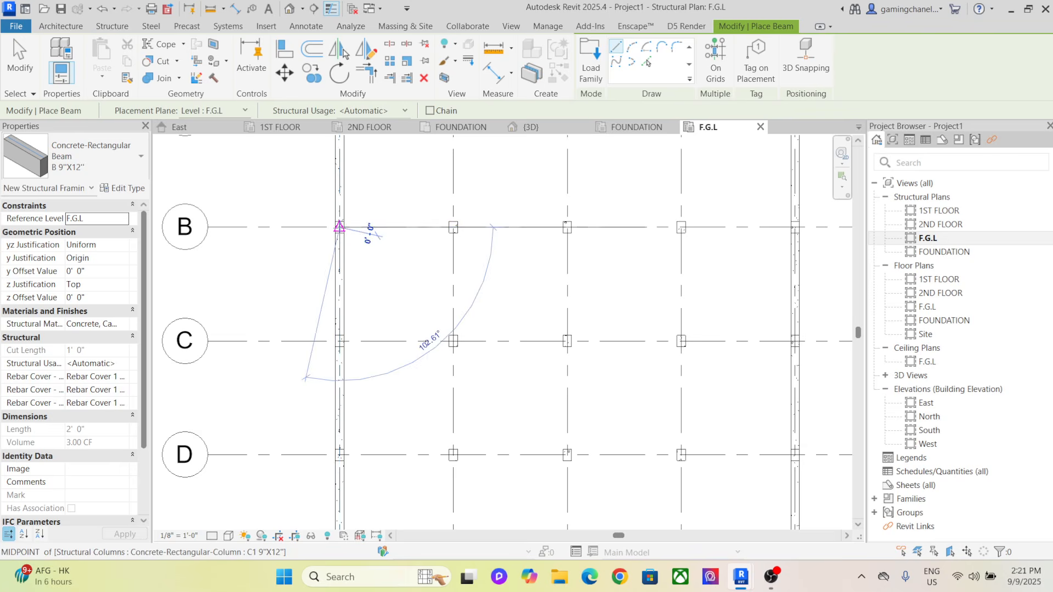
scroll(652, 233, "down", 2)
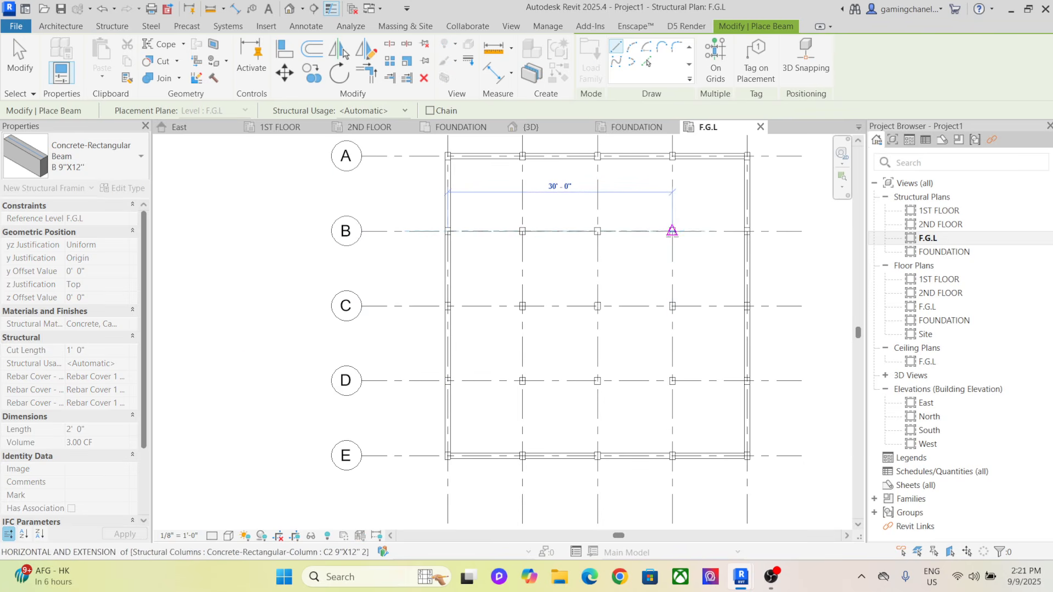
left_click(747, 230)
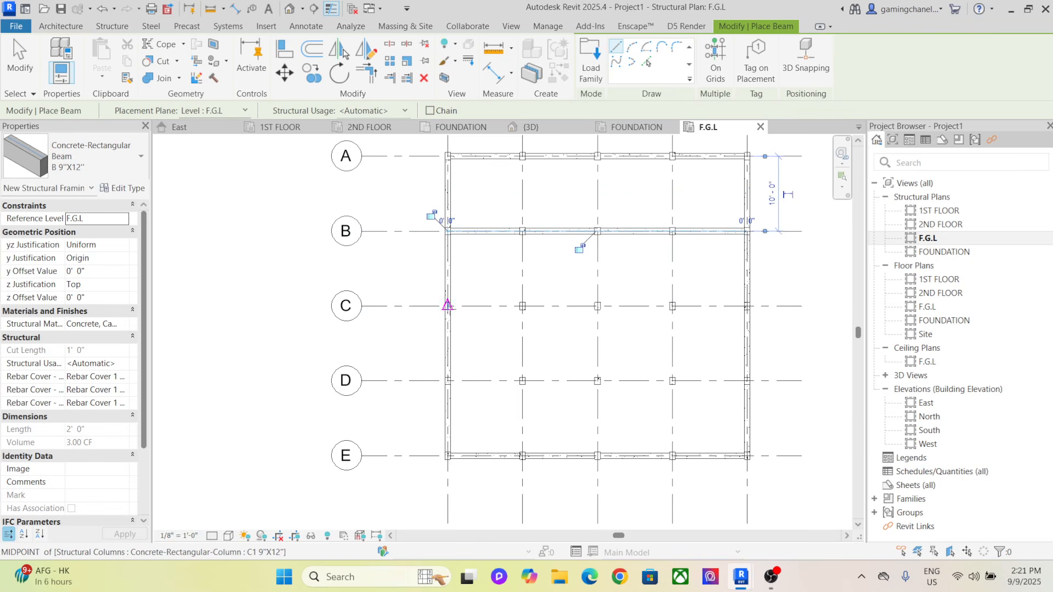
left_click(447, 306)
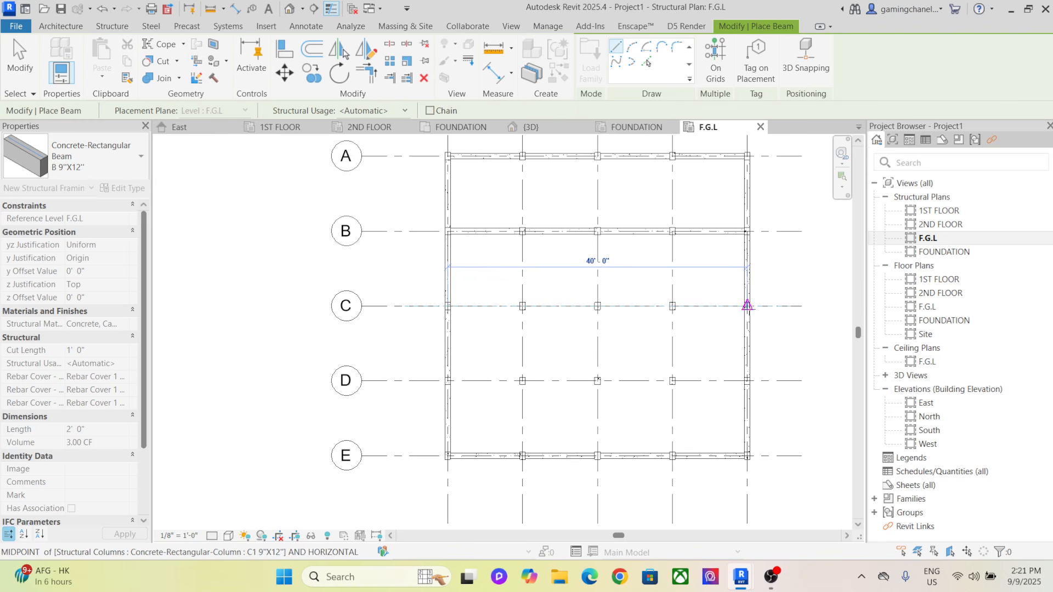
left_click(747, 305)
Place a beam along grid D from the column at D1 to the column at D5
scroll(435, 345, "up", 3)
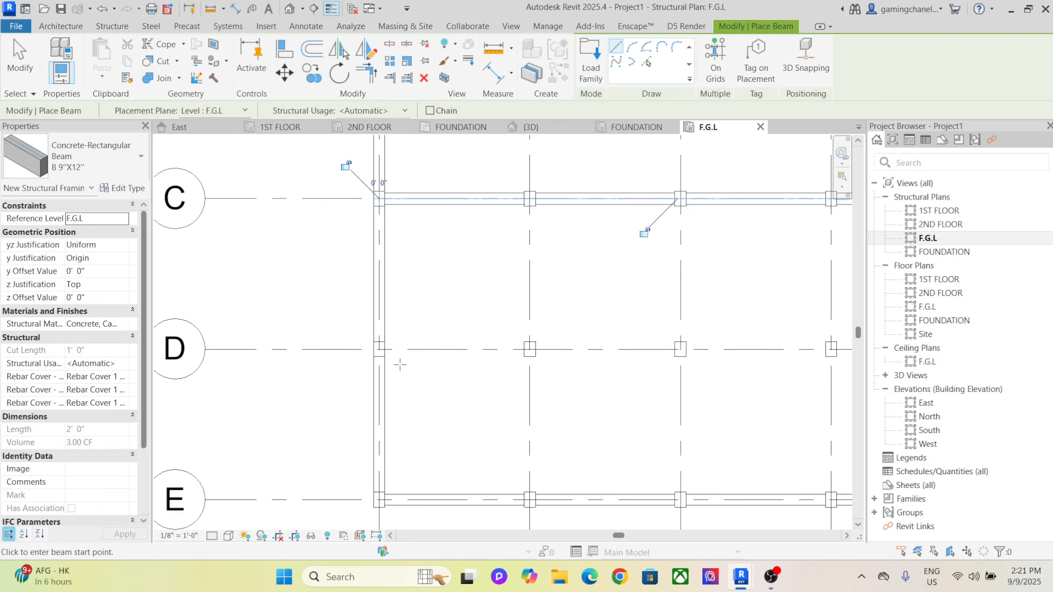
left_click(379, 348)
scroll(515, 349, "down", 3)
middle_click_drag(592, 352, 510, 327)
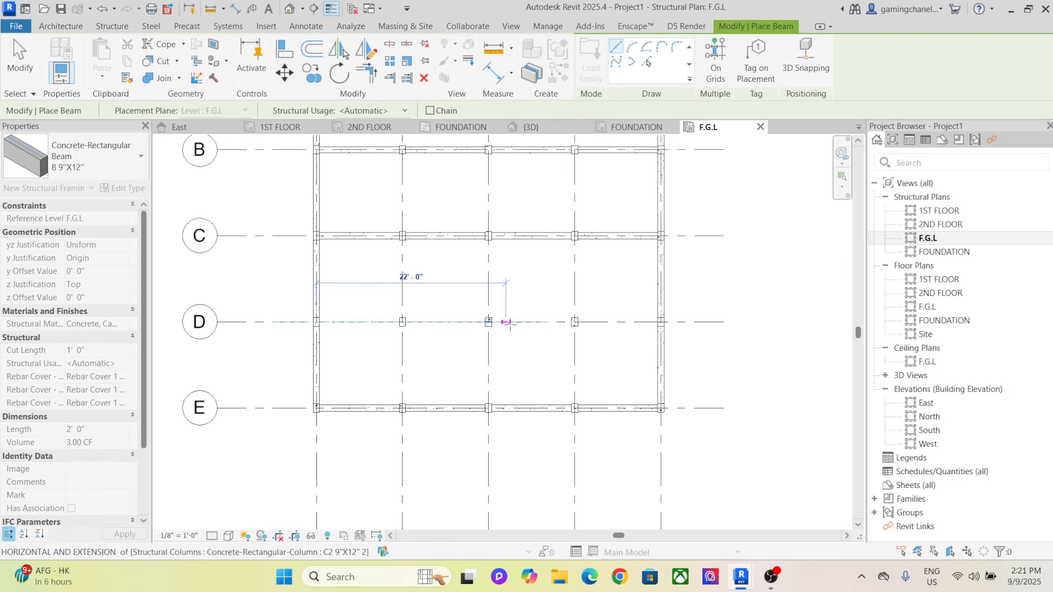
left_click(660, 322)
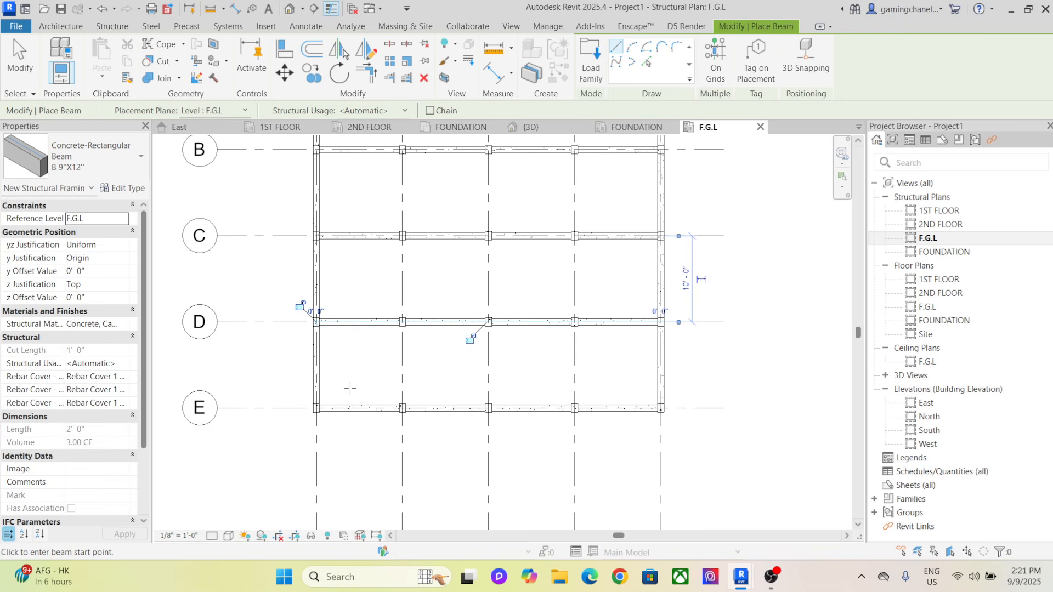
Place a beam along grid 2 from the column at E2 to the column at A2
left_click(402, 407)
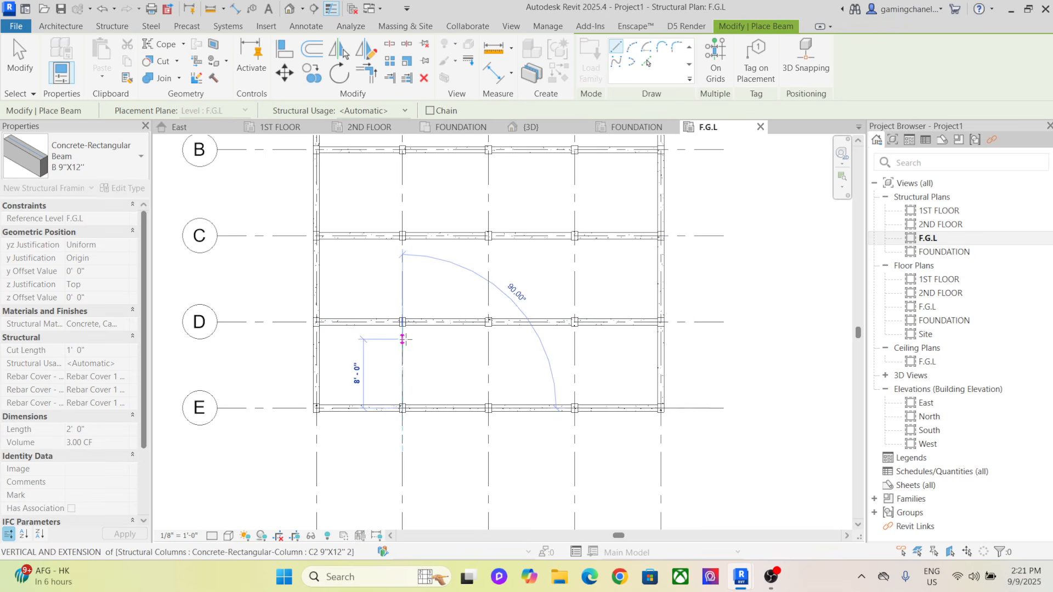
scroll(403, 329, "down", 2)
middle_click_drag(406, 307, 417, 389)
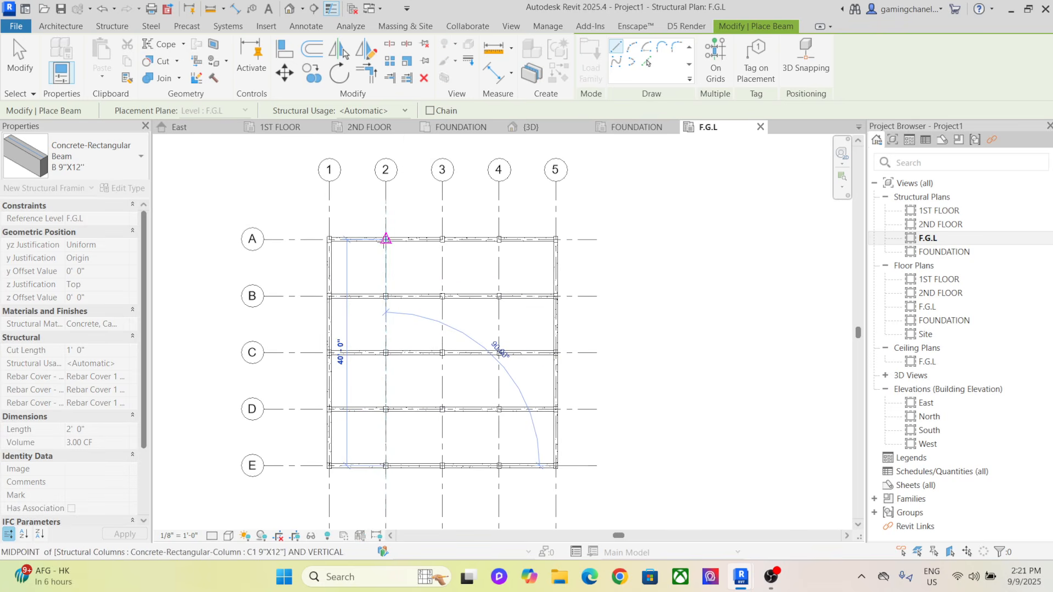
left_click(386, 240)
Place beams along grids 3 and 4, each from the column at grid A to the column at grid E, and end beam placement
left_click(442, 239)
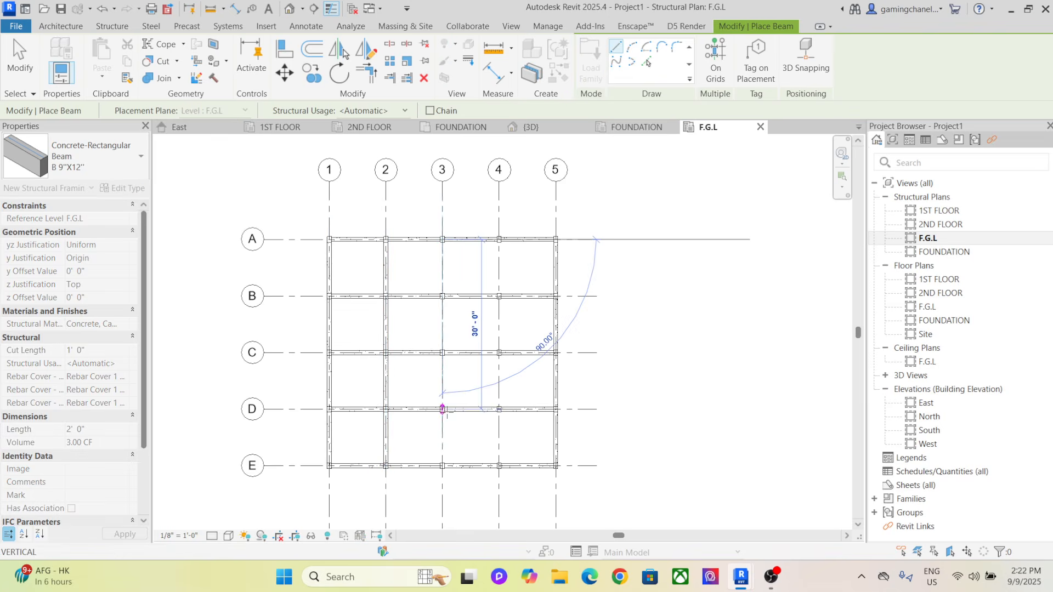
left_click(442, 465)
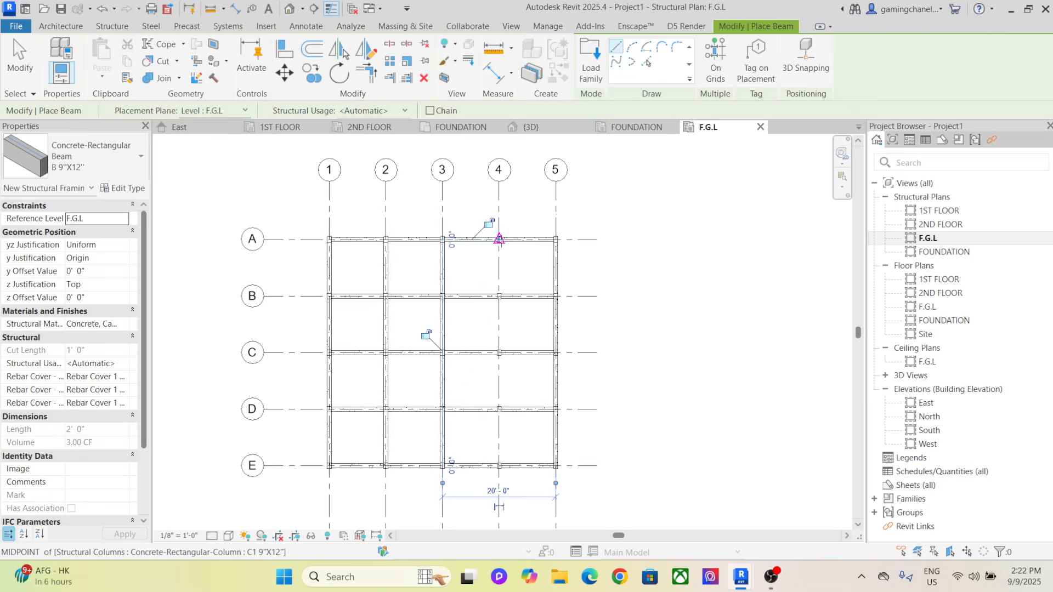
left_click(498, 239)
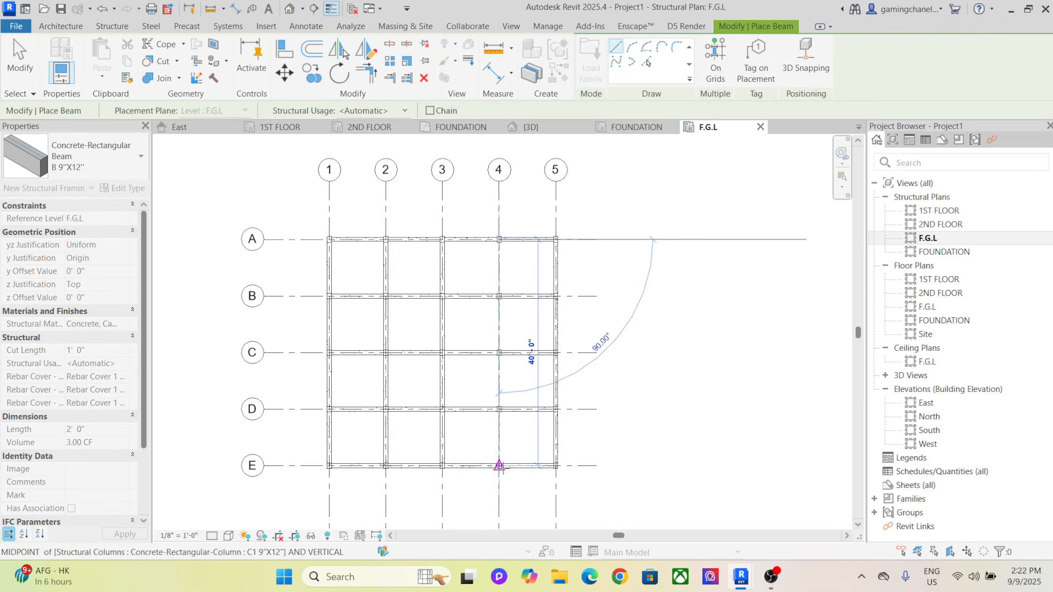
left_click(498, 466)
right_click(611, 258)
left_click(646, 267)
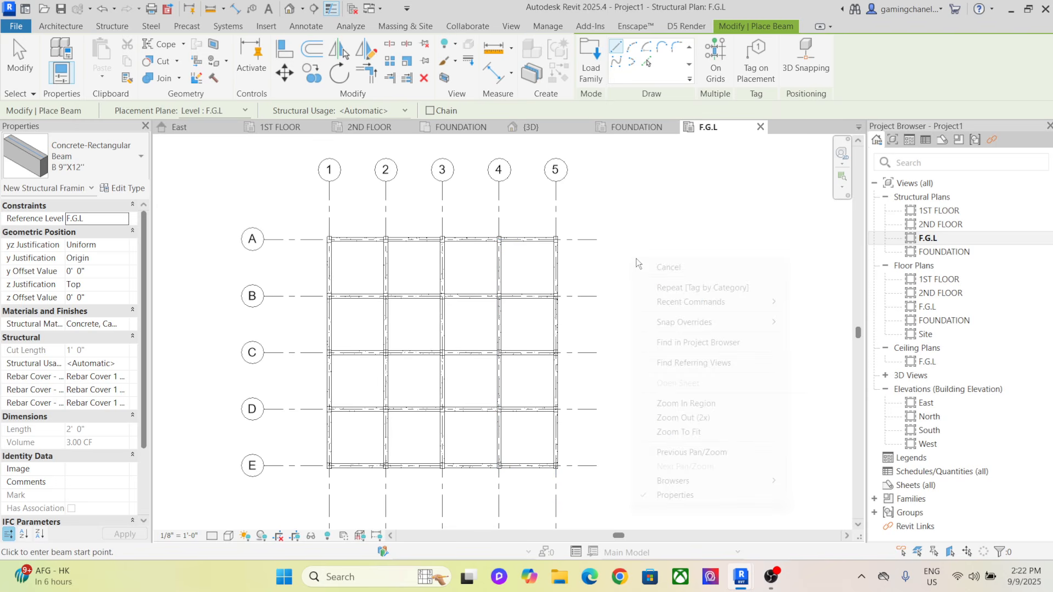
right_click(634, 260)
left_click(664, 268)
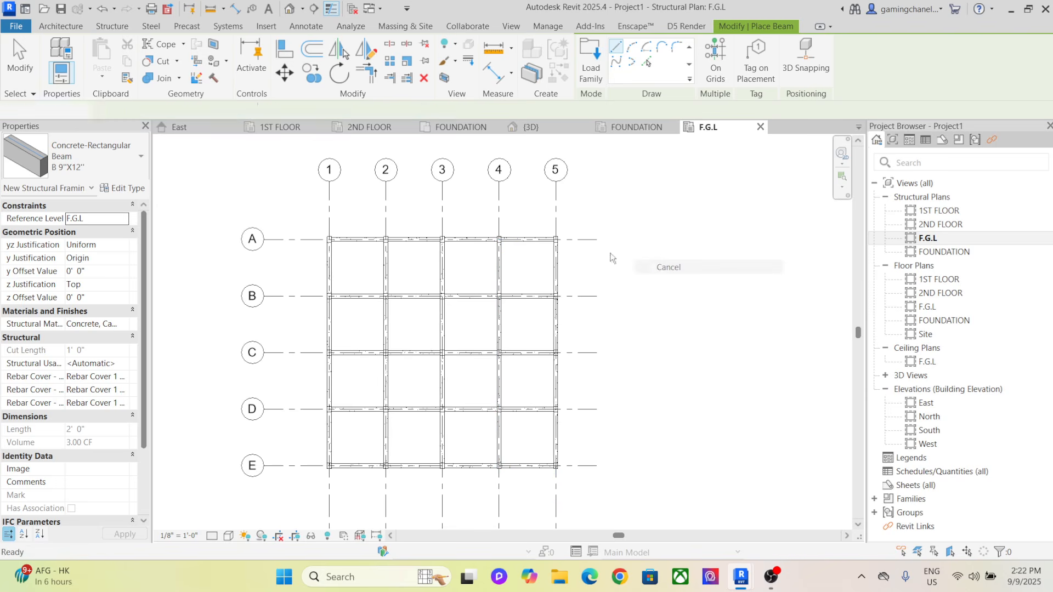
Rotate the C1 9"X12" corner column at A1 by 90° in place
scroll(336, 242, "up", 5)
scroll(345, 228, "up", 7)
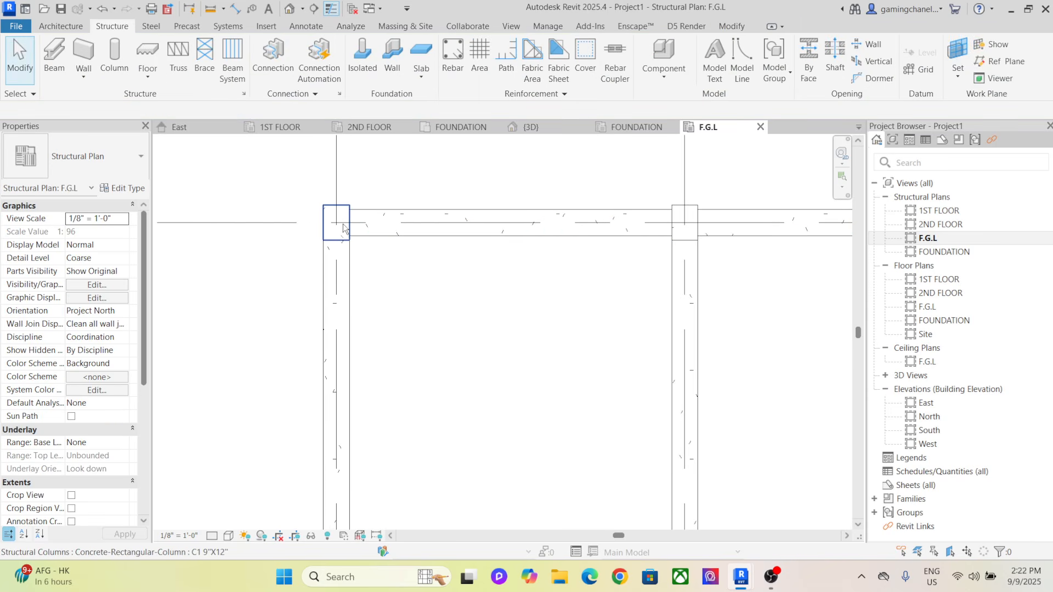
scroll(346, 231, "down", 3)
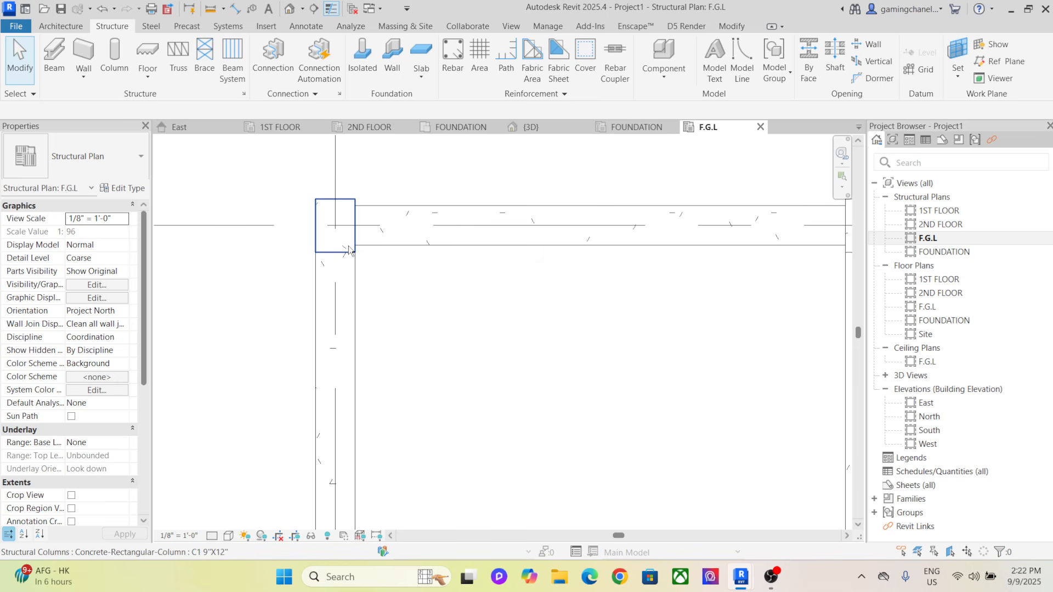
left_click(344, 258)
left_click(280, 242)
left_click(334, 240)
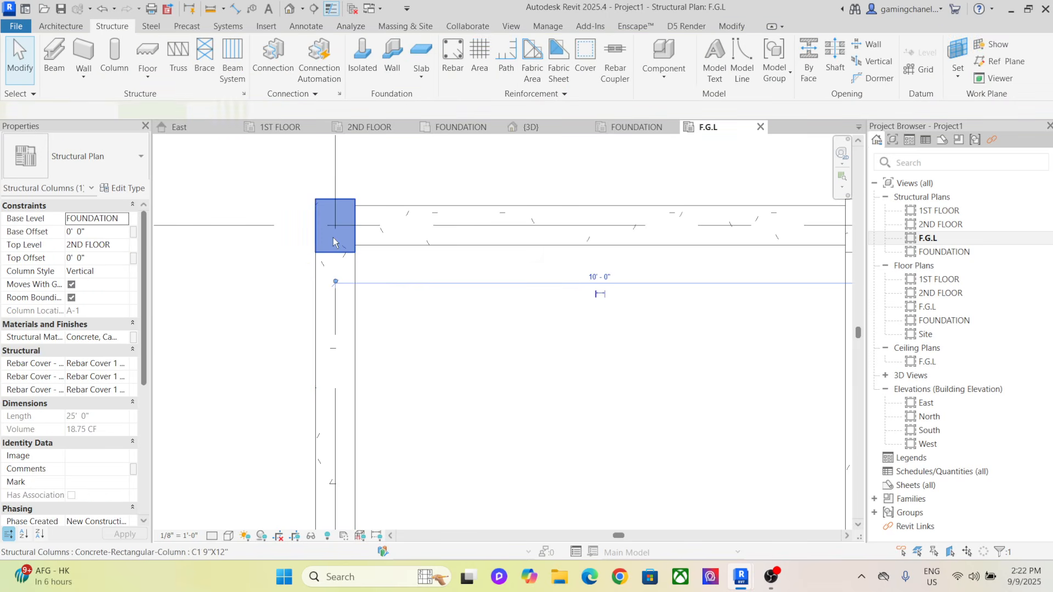
key("space")
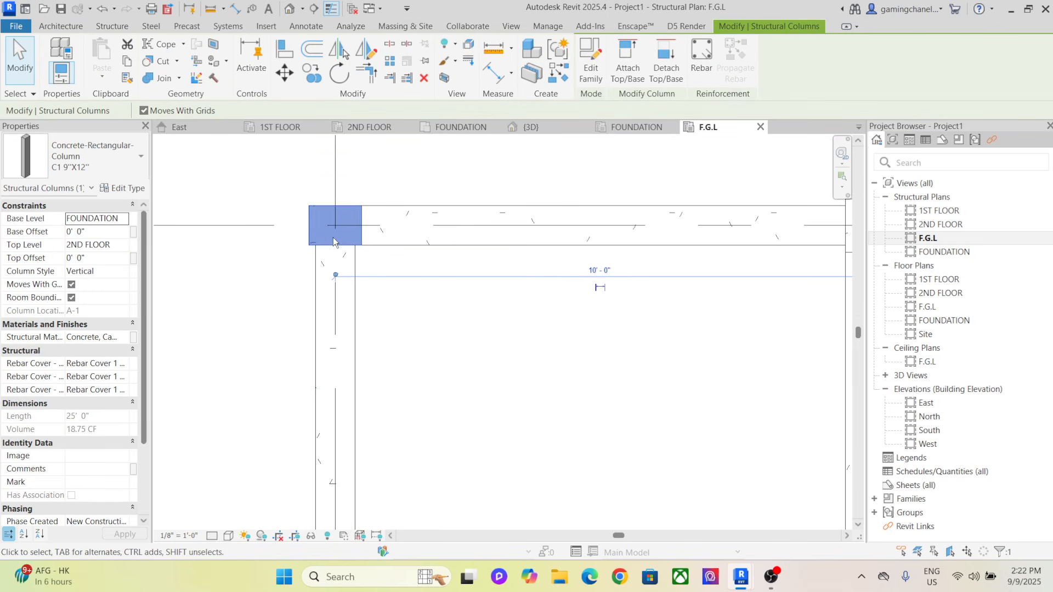
left_click(282, 249)
Align the outer face of the A1 column with the outer face of the grid 1 beam
scroll(305, 247, "up", 2)
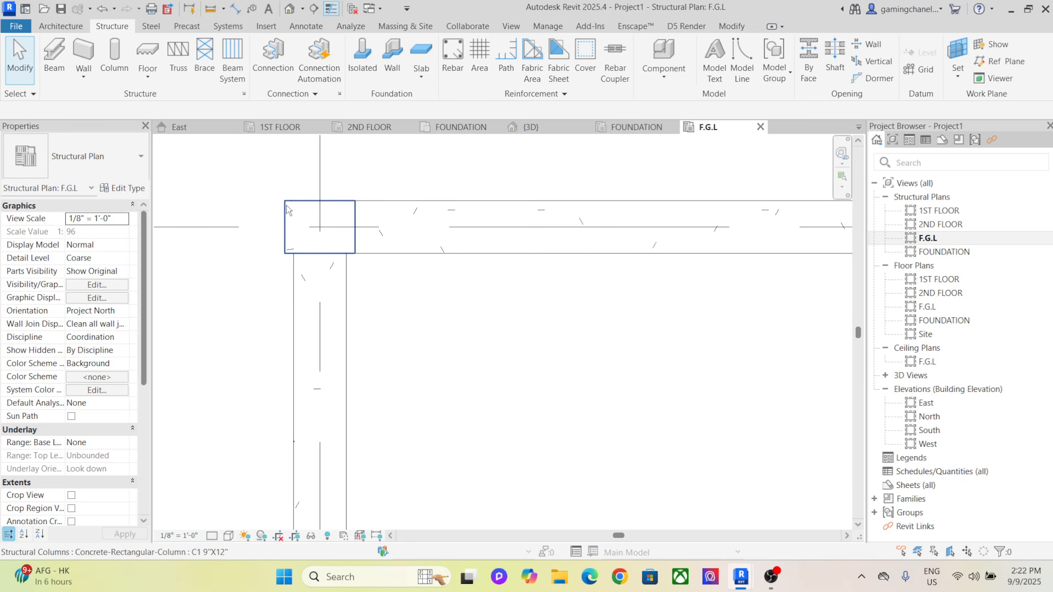
left_click(287, 210)
left_click(284, 50)
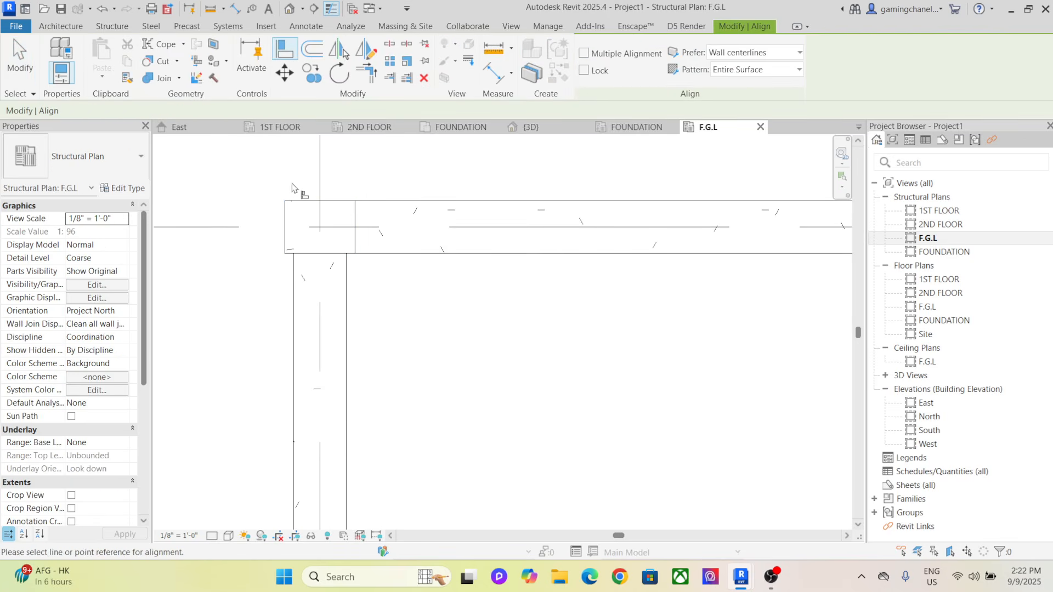
left_click(294, 277)
scroll(284, 244, "down", 7)
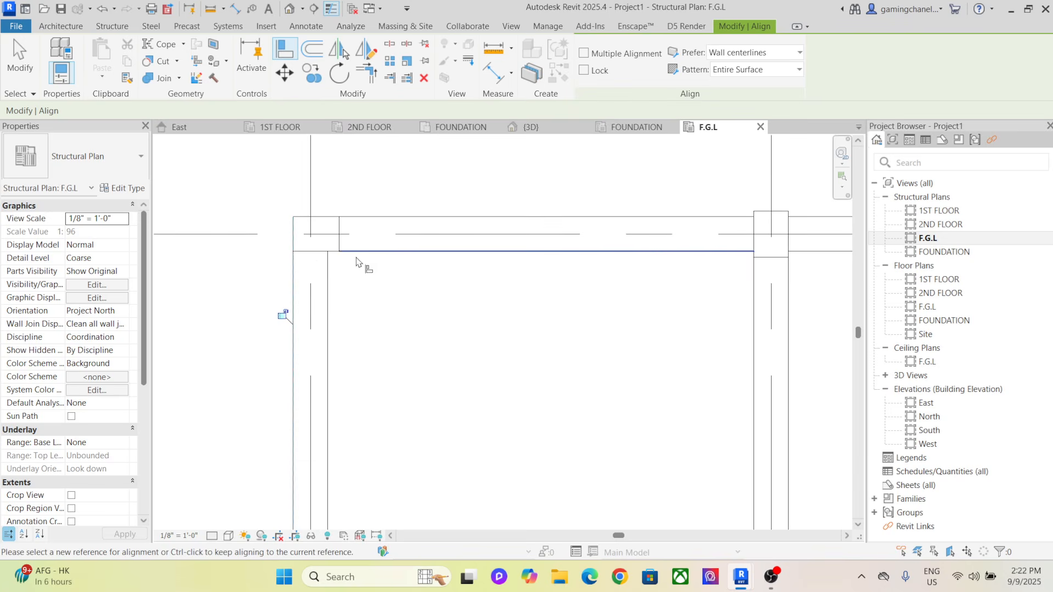
scroll(435, 277, "up", 6)
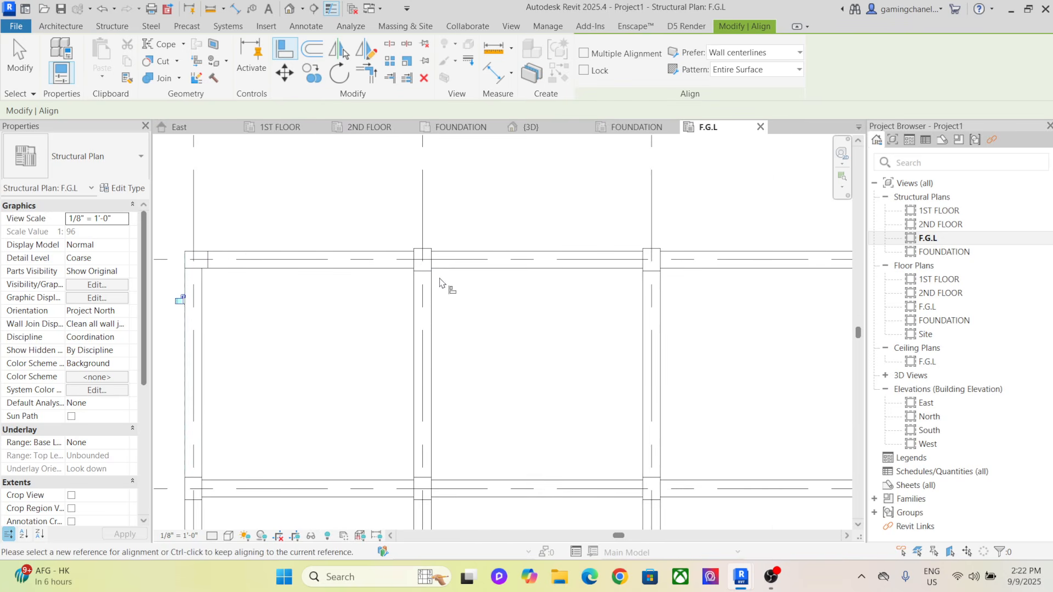
left_click(409, 248)
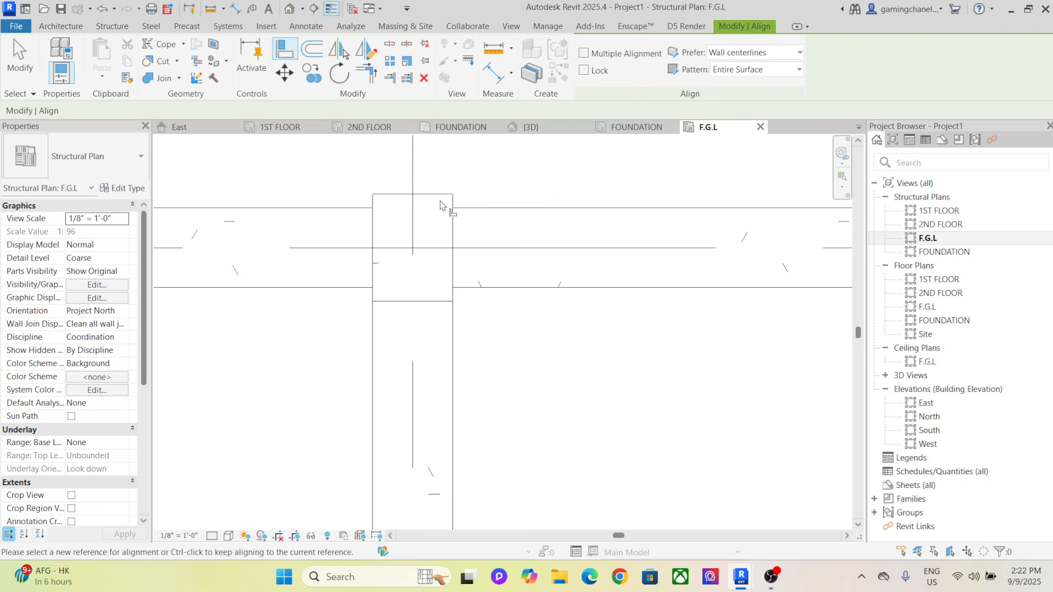
right_click(477, 174)
right_click(492, 180)
left_click(488, 186)
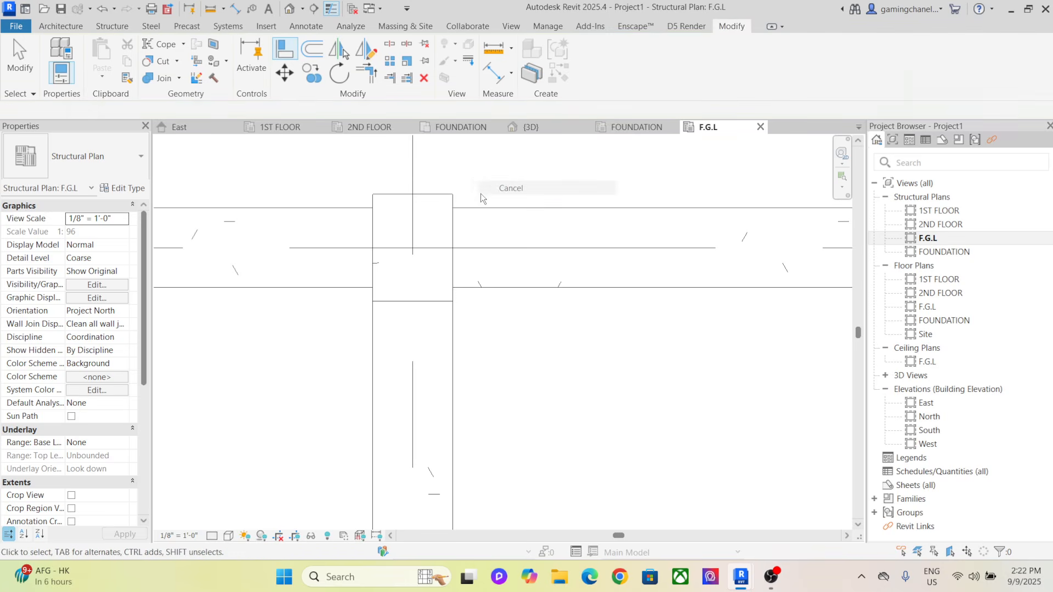
Try to rotate a copy of the column at A2 by 90° about its center
left_click(441, 213)
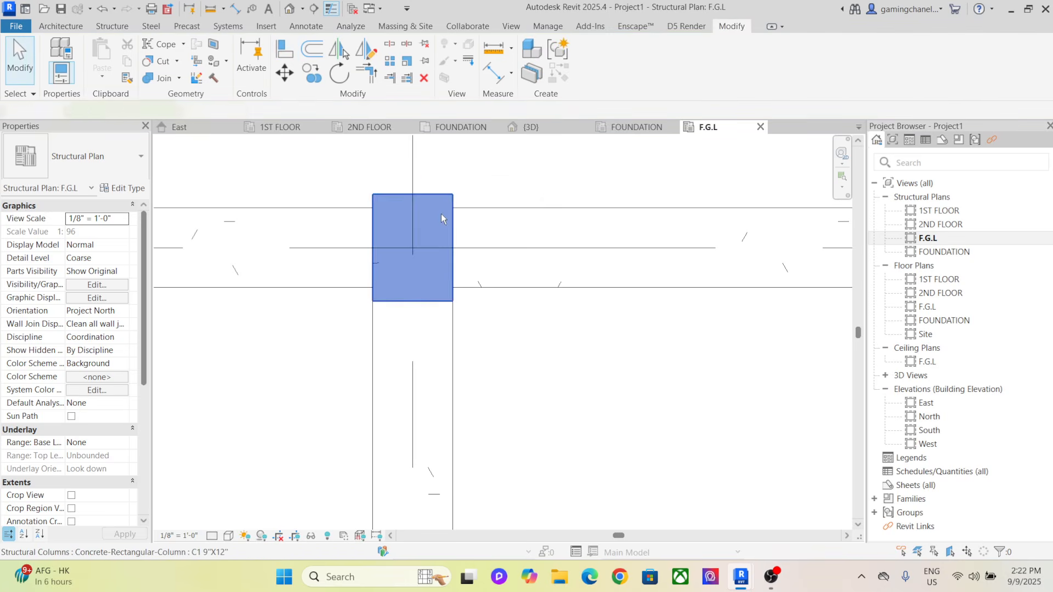
left_click(307, 75)
right_click(305, 161)
left_click(344, 165)
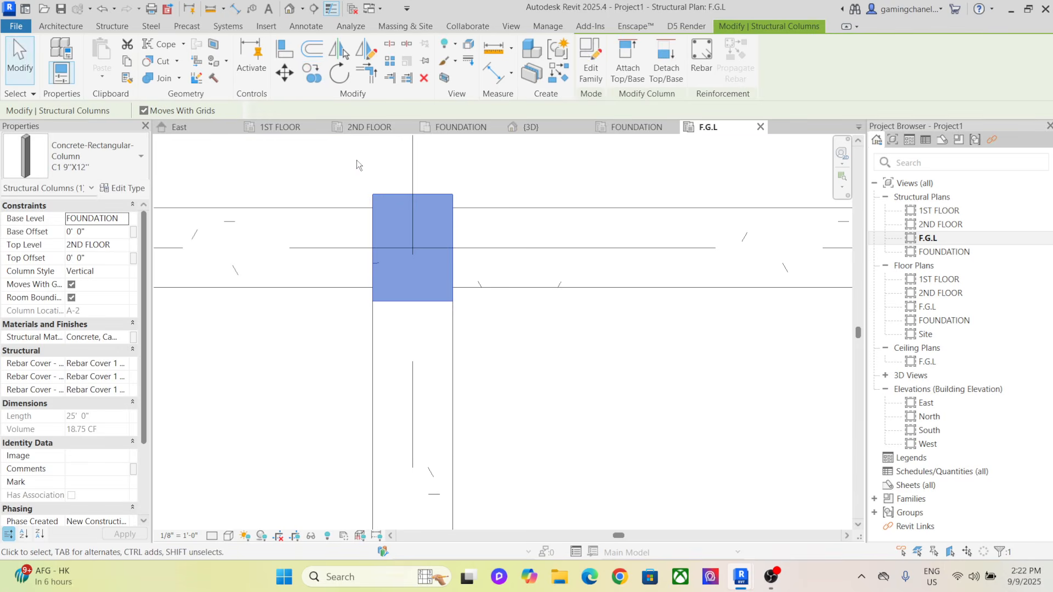
left_click(341, 75)
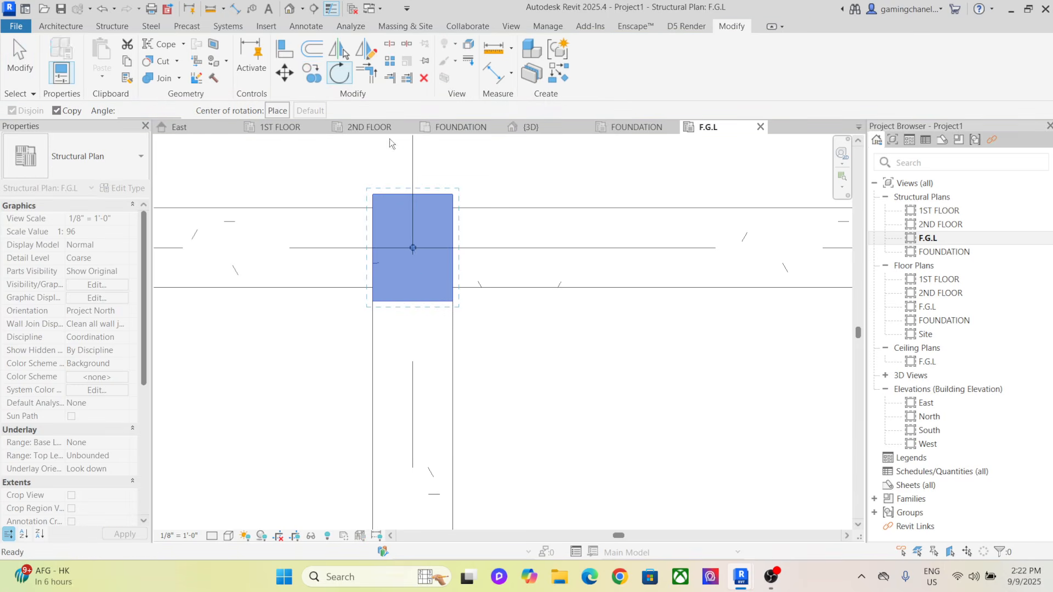
left_click(453, 302)
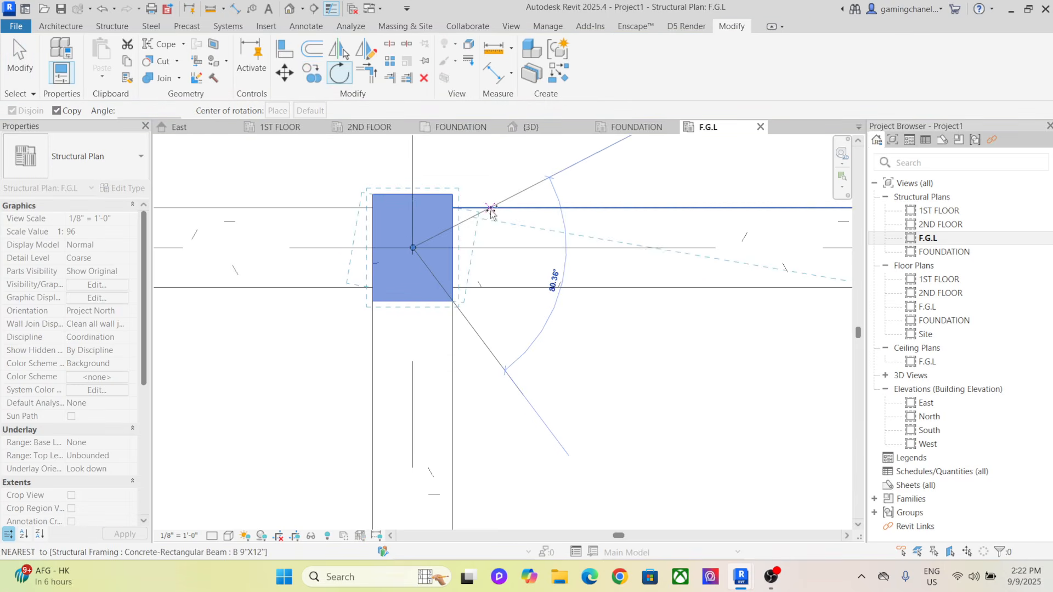
key("Escape")
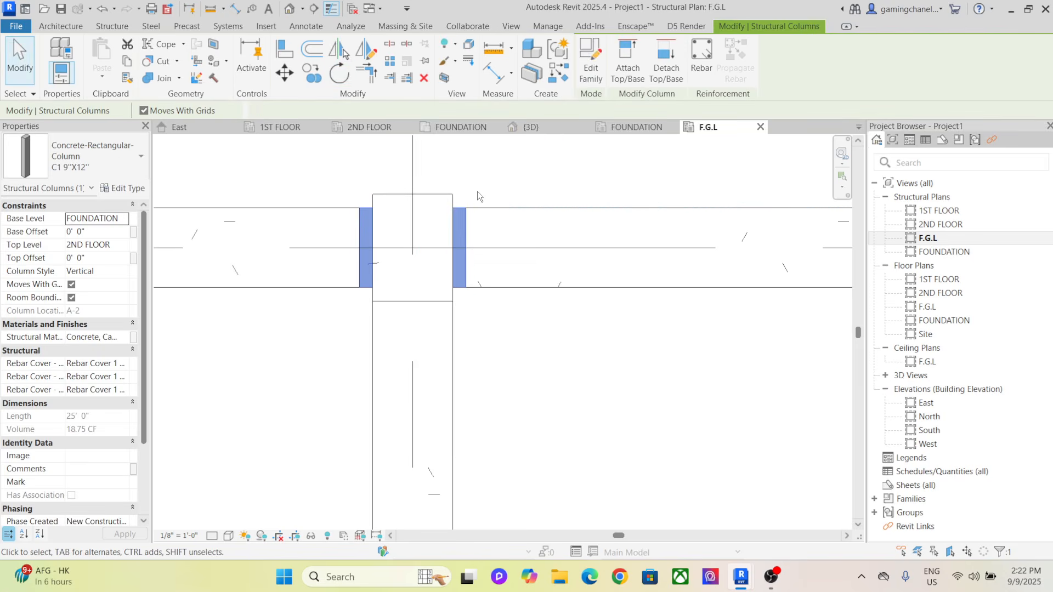
key("Escape")
scroll(438, 270, "down", 3)
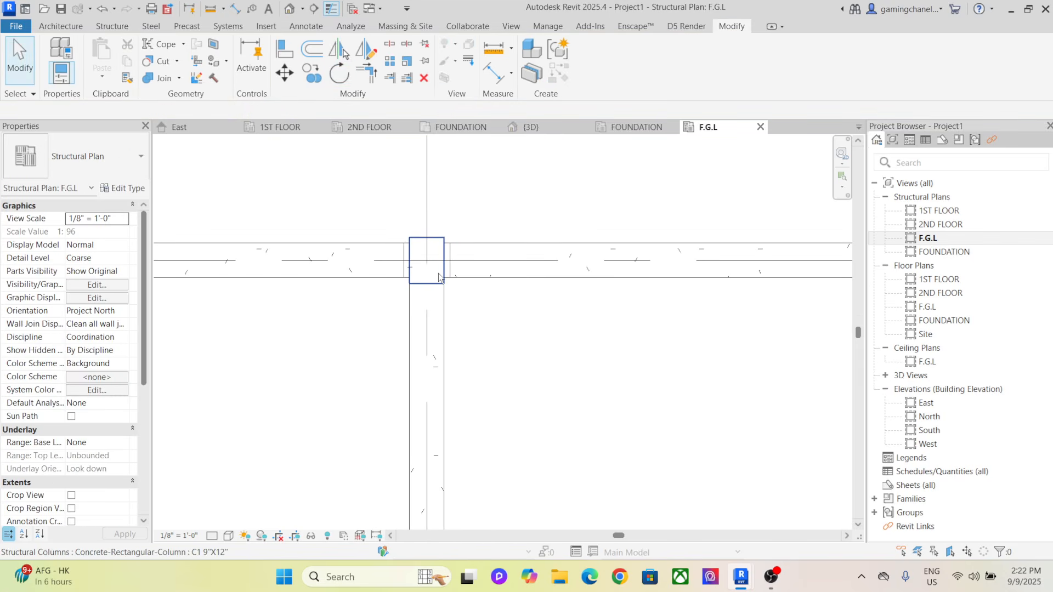
scroll(439, 275, "up", 3)
scroll(439, 273, "down", 2)
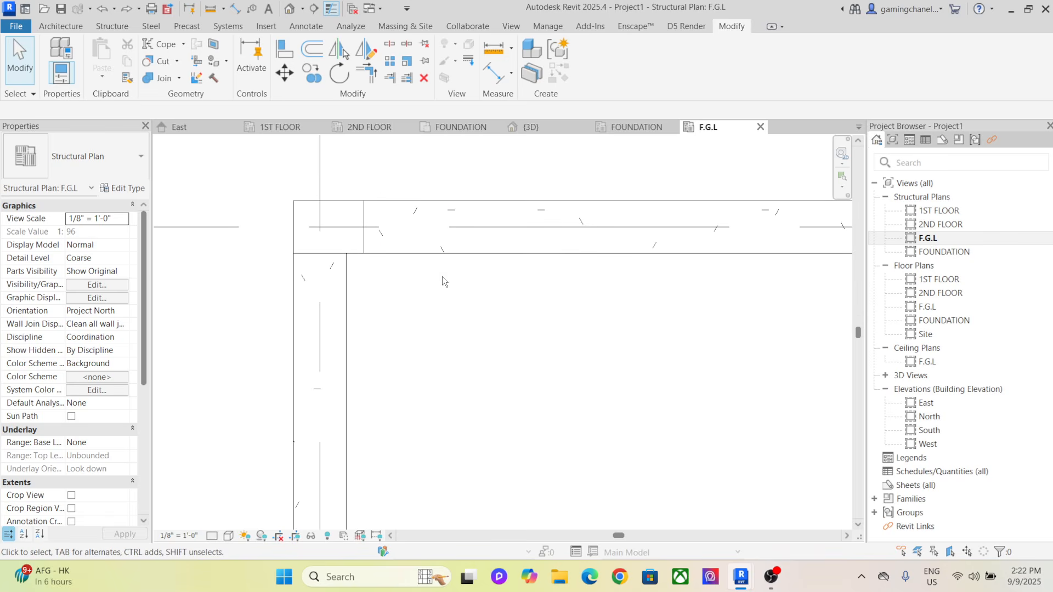
Align the outer face of the column at A2 with the outer face of the grid A beam
scroll(442, 276, "down", 2)
middle_click_drag(518, 304, 401, 316)
scroll(508, 296, "up", 4)
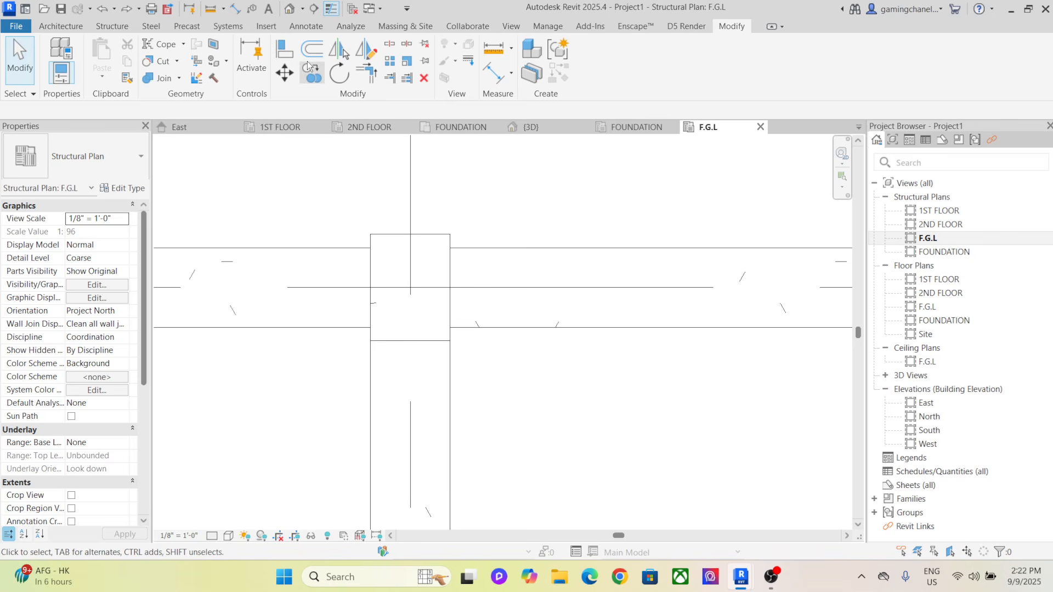
left_click(290, 53)
left_click(521, 247)
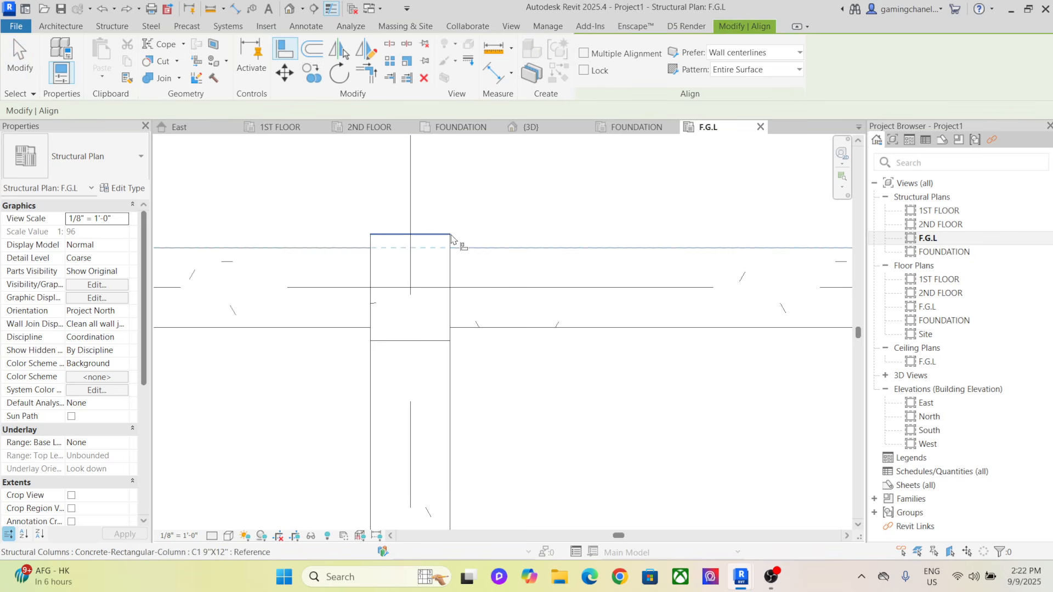
left_click(438, 234)
scroll(487, 257, "down", 3)
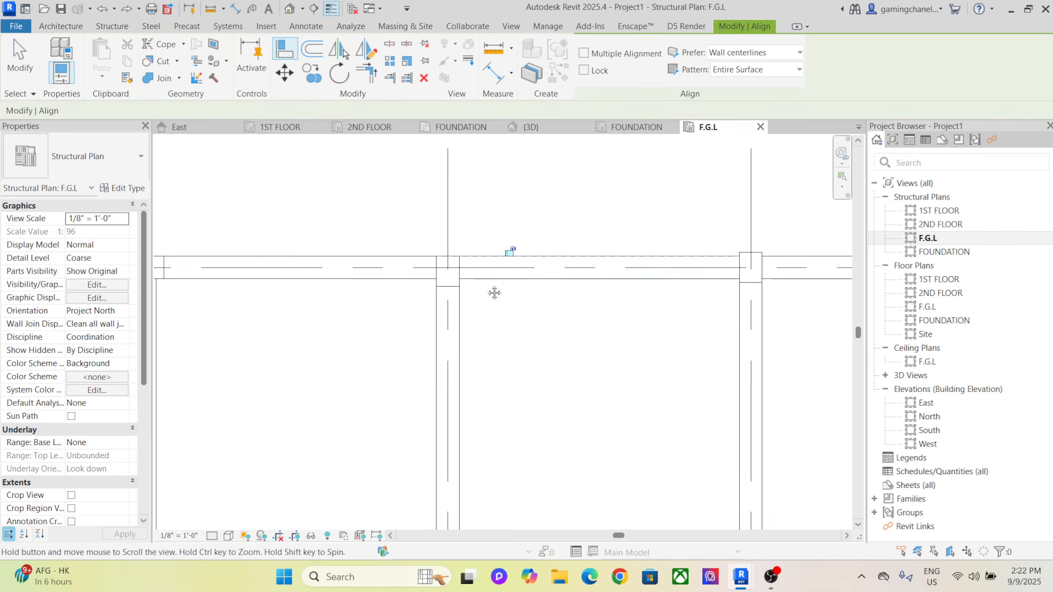
right_click(540, 191)
left_click(551, 199)
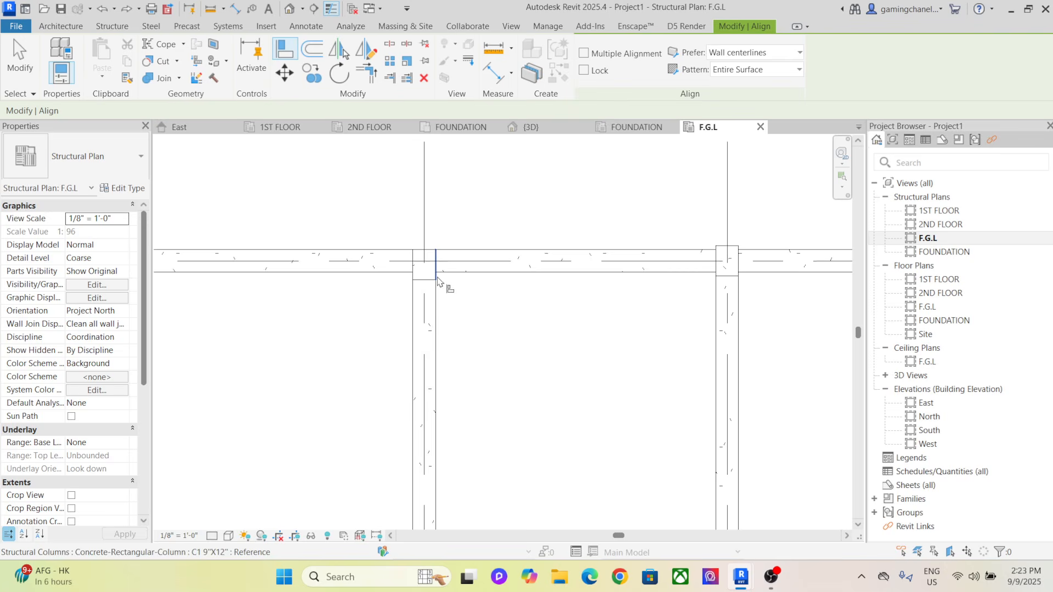
Leave the Align command and rotate the C1 9"X12" column at A2 by 90° in place
right_click(483, 193)
left_click(521, 199)
left_click(426, 275)
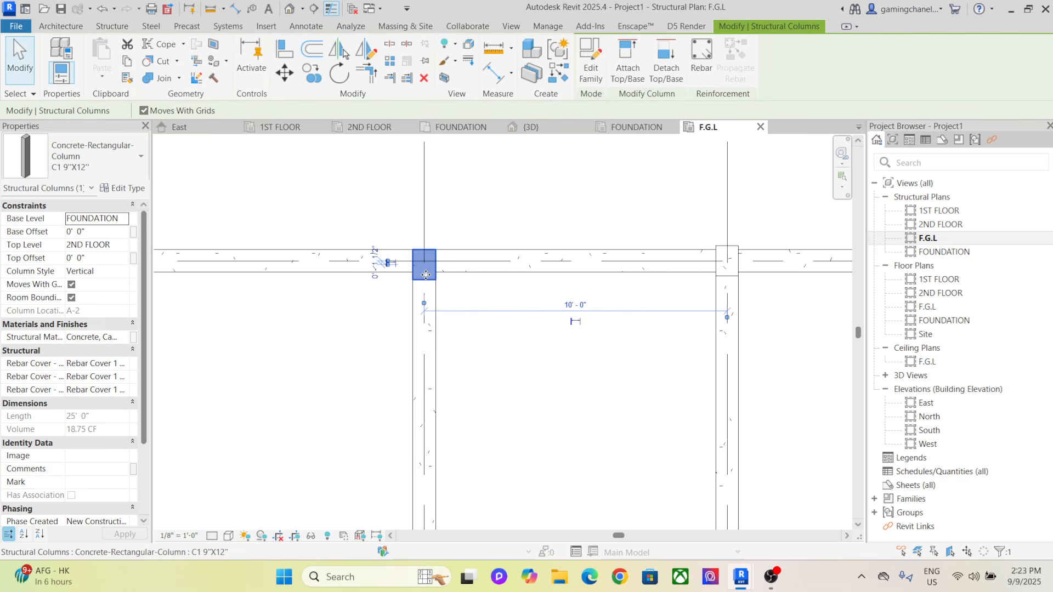
key("space")
scroll(436, 281, "up", 2)
left_click(459, 285)
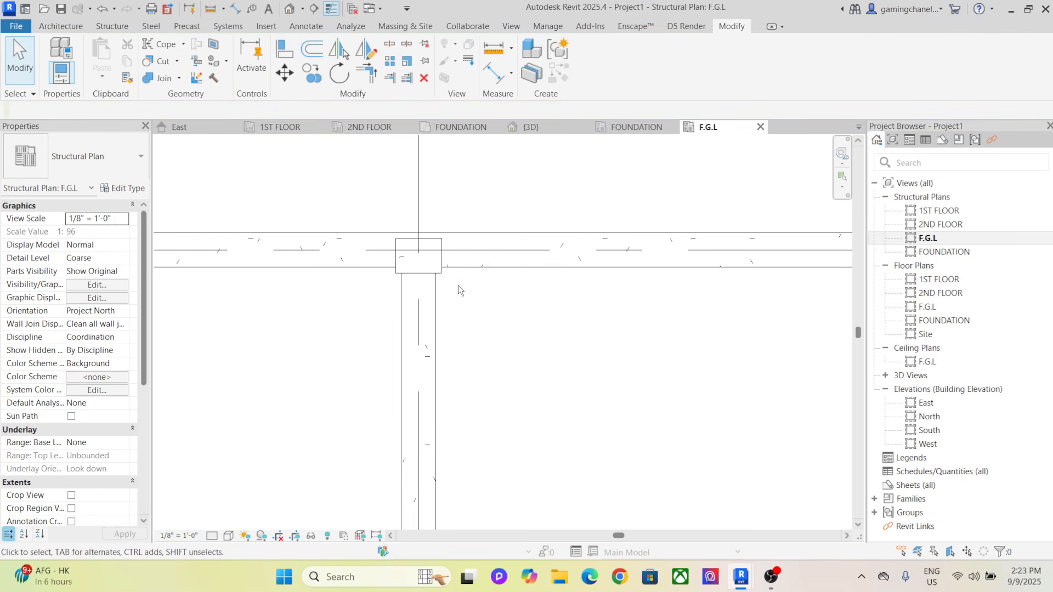
Align the outer face of the rotated A2 column with the outer face of the grid A beam
middle_click_drag(510, 284, 430, 286)
left_click(284, 52)
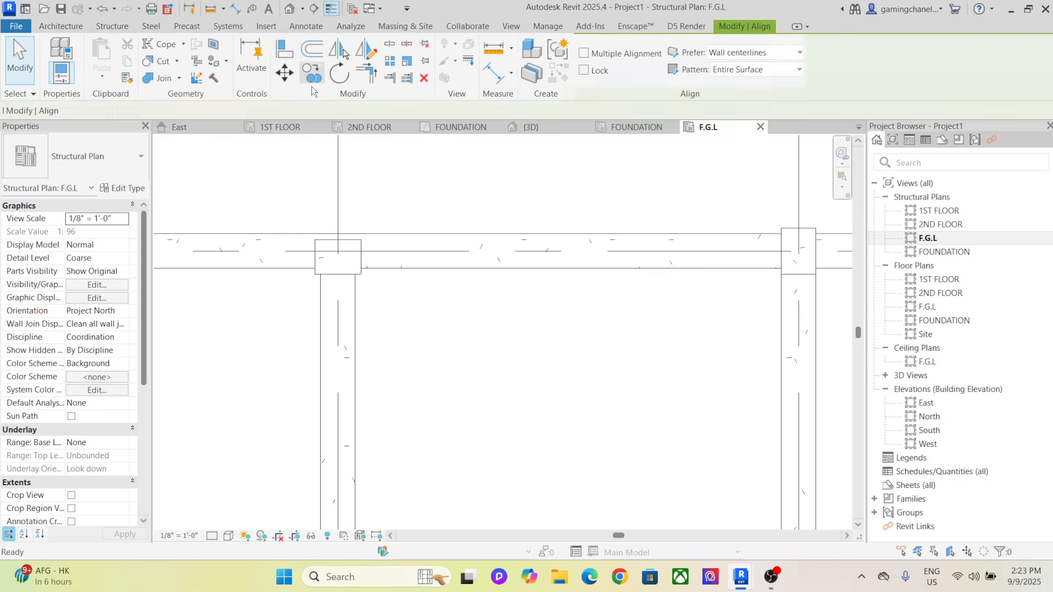
left_click(363, 235)
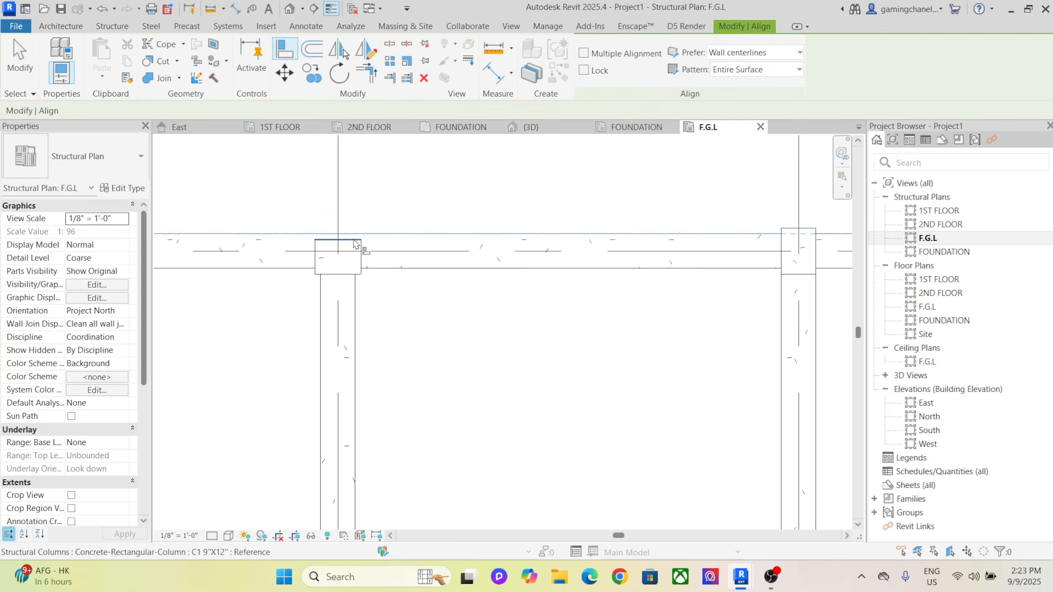
left_click(383, 251)
scroll(393, 251, "down", 2)
middle_click_drag(532, 265, 356, 250)
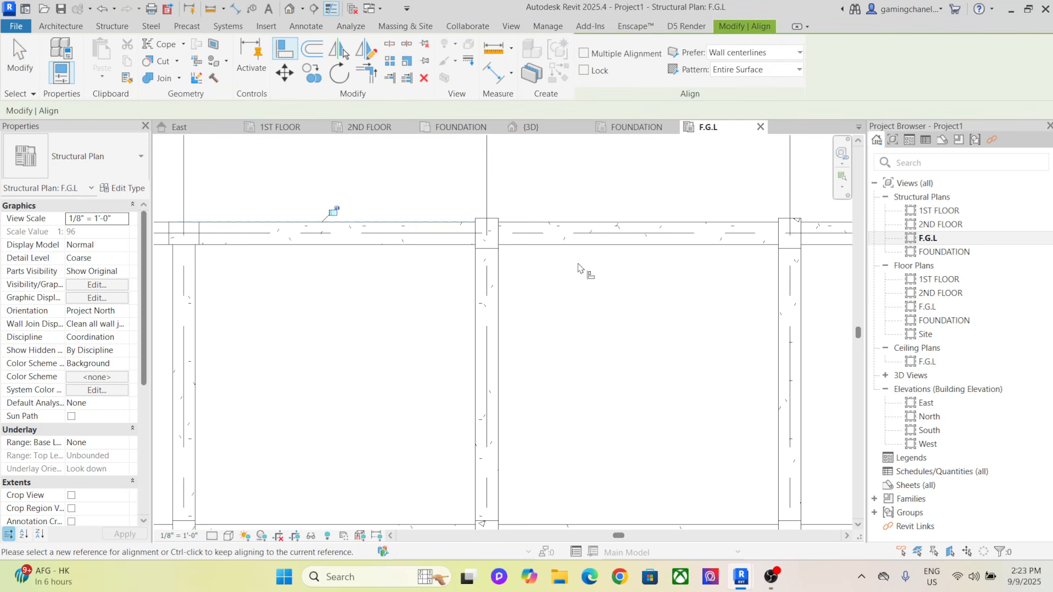
scroll(542, 263, "down", 1)
right_click(565, 193)
left_click(615, 200)
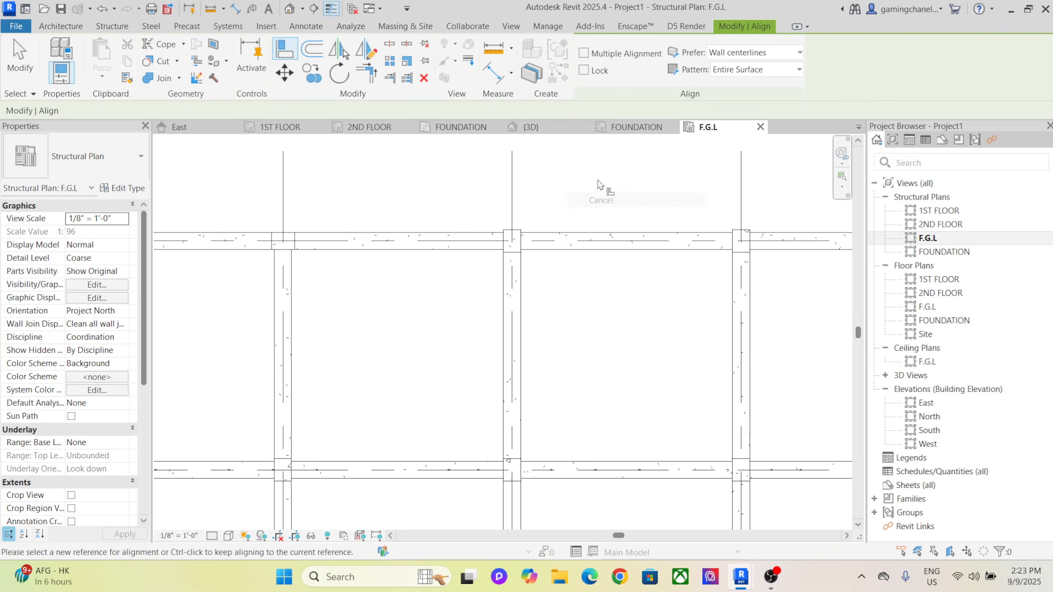
right_click(595, 180)
left_click(614, 187)
Rotate the C1 9"X12" column at A3 by 90° in place so its faces sit flush with the grid A beam
scroll(515, 251, "up", 2)
scroll(515, 252, "up", 2)
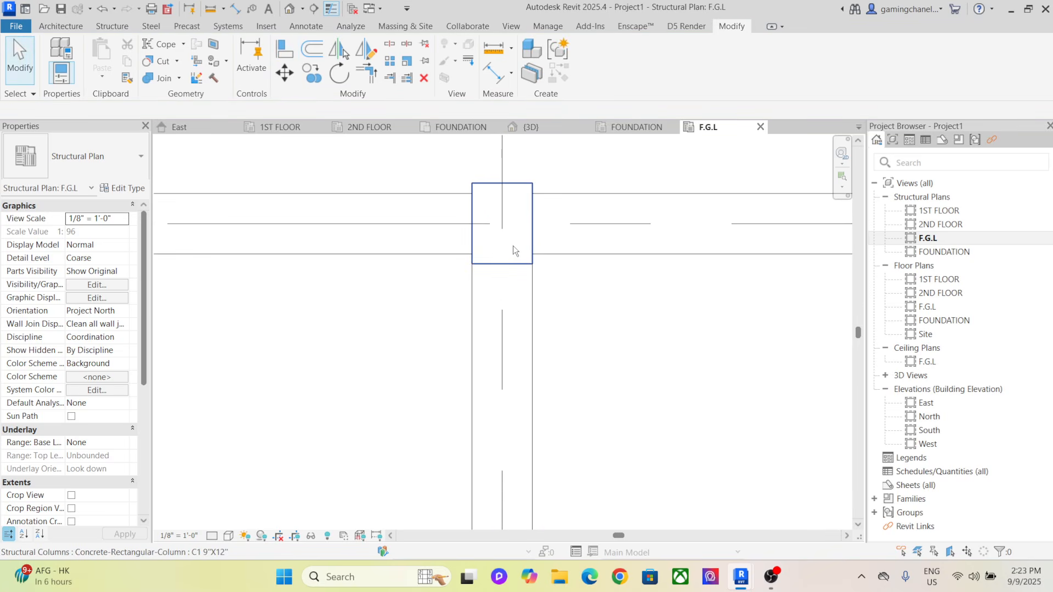
middle_click_drag(550, 291, 543, 291)
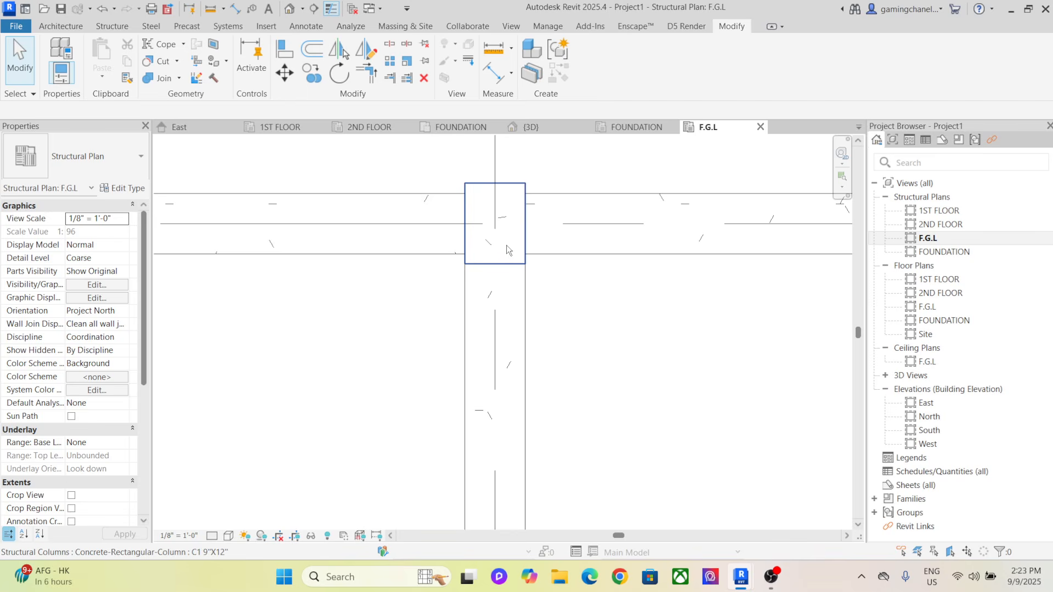
left_click(505, 246)
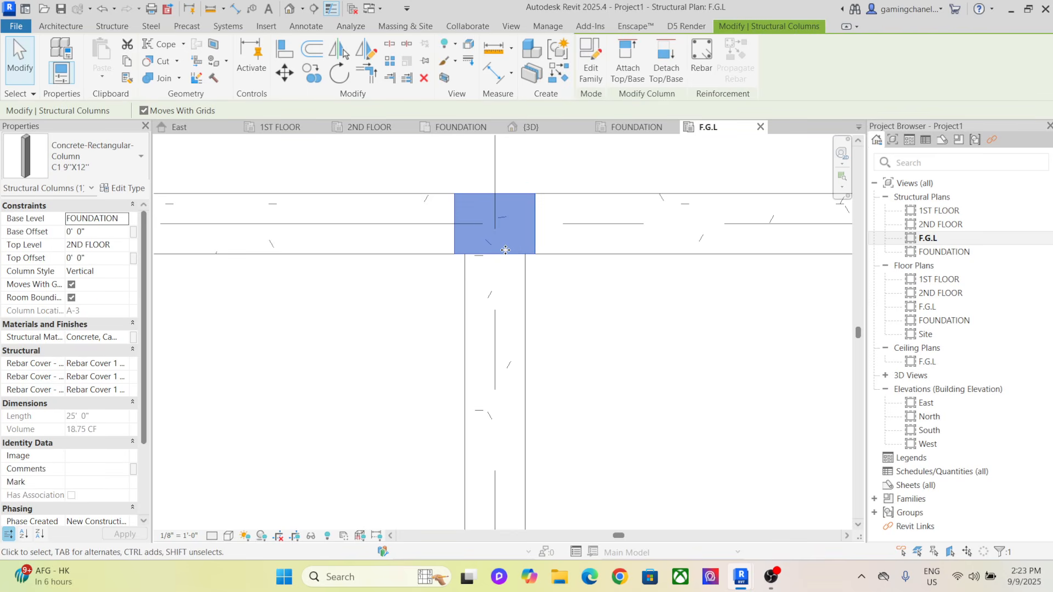
middle_click_drag(610, 276, 521, 277)
left_click(508, 271)
Rotate the C1 9"X12" column at A4 by 90° in place
middle_click_drag(604, 291, 357, 267)
scroll(557, 266, "down", 2)
middle_click_drag(666, 276, 431, 274)
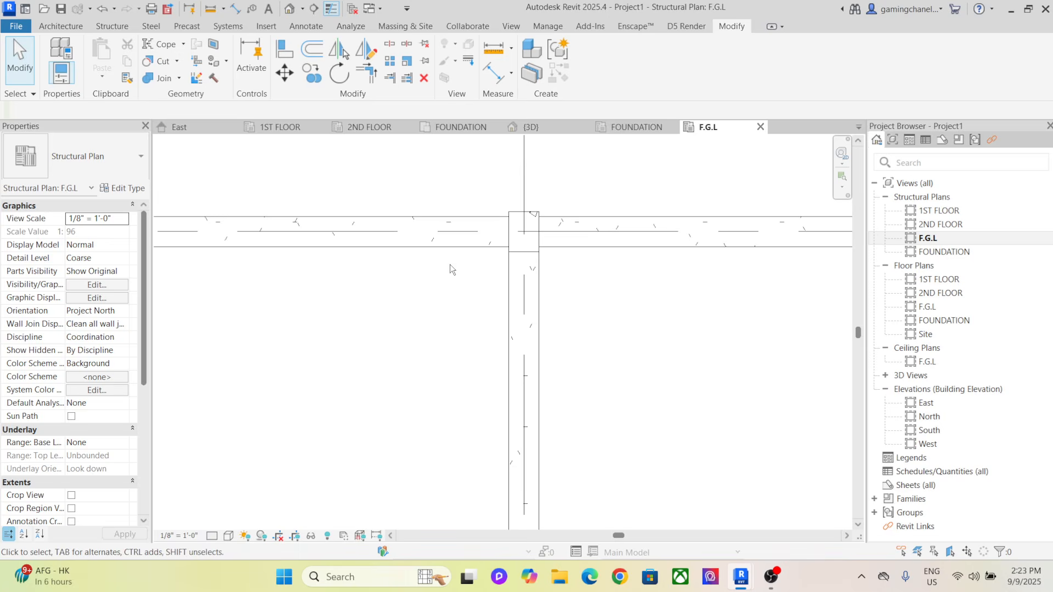
left_click(524, 233)
middle_click_drag(628, 273, 252, 264)
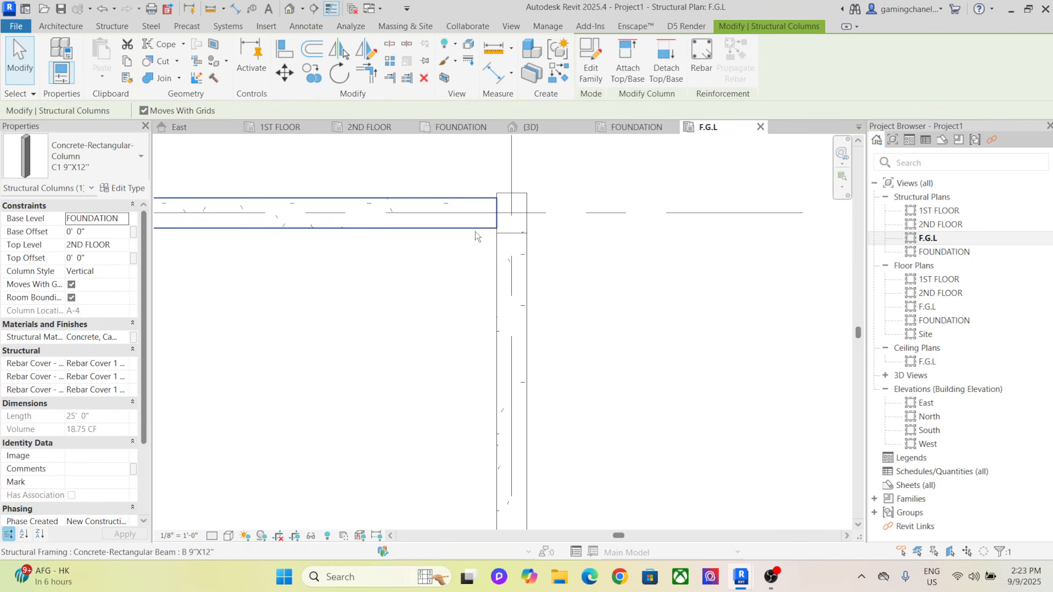
left_click(559, 242)
Rotate the corner column at A5 by 90° in place
scroll(545, 244, "up", 5)
middle_click_drag(548, 245, 383, 257)
scroll(483, 265, "down", 3)
scroll(482, 266, "down", 1)
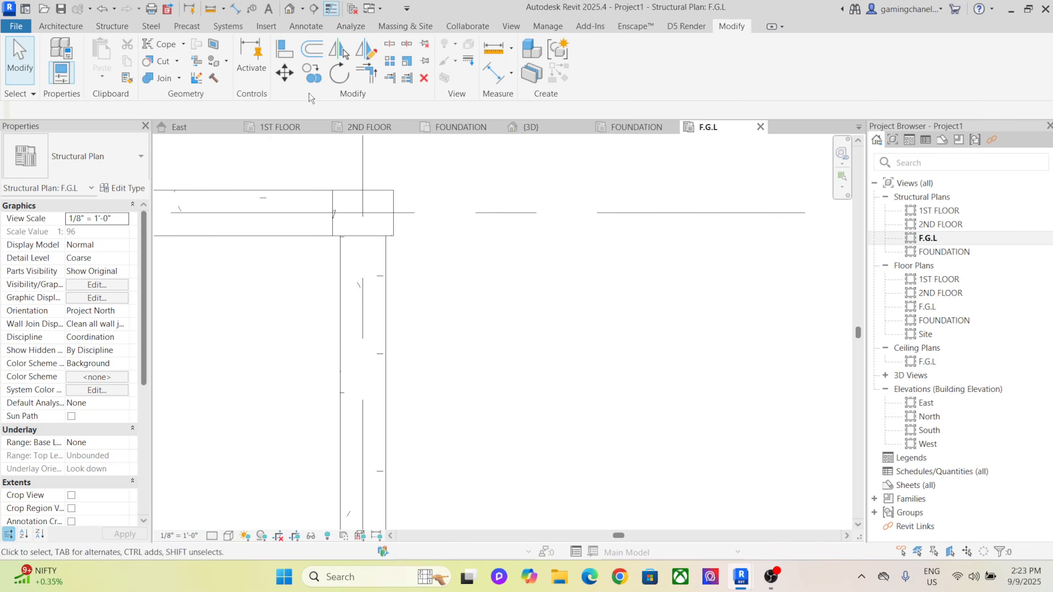
Align the outer face of the A5 corner column with the outer face of the grid 5 beam
left_click(283, 50)
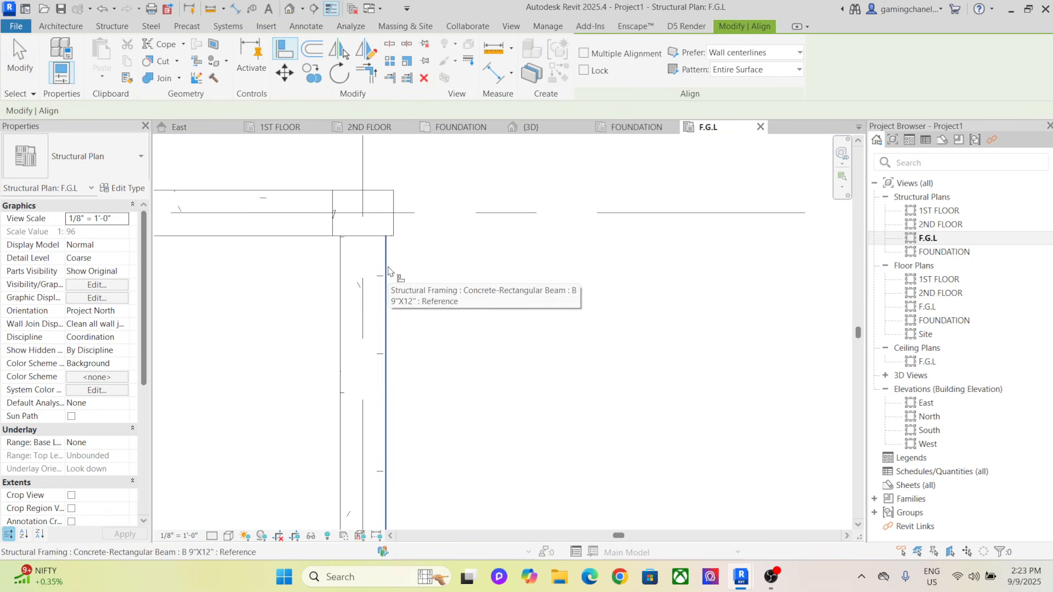
left_click(390, 246)
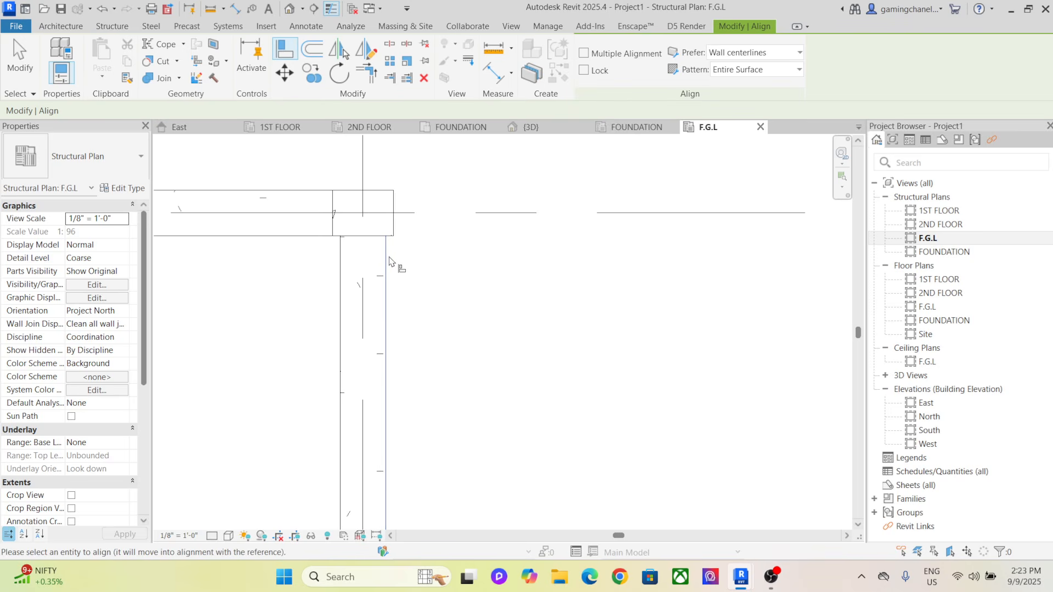
left_click(398, 226)
scroll(404, 229, "down", 2)
right_click(423, 235)
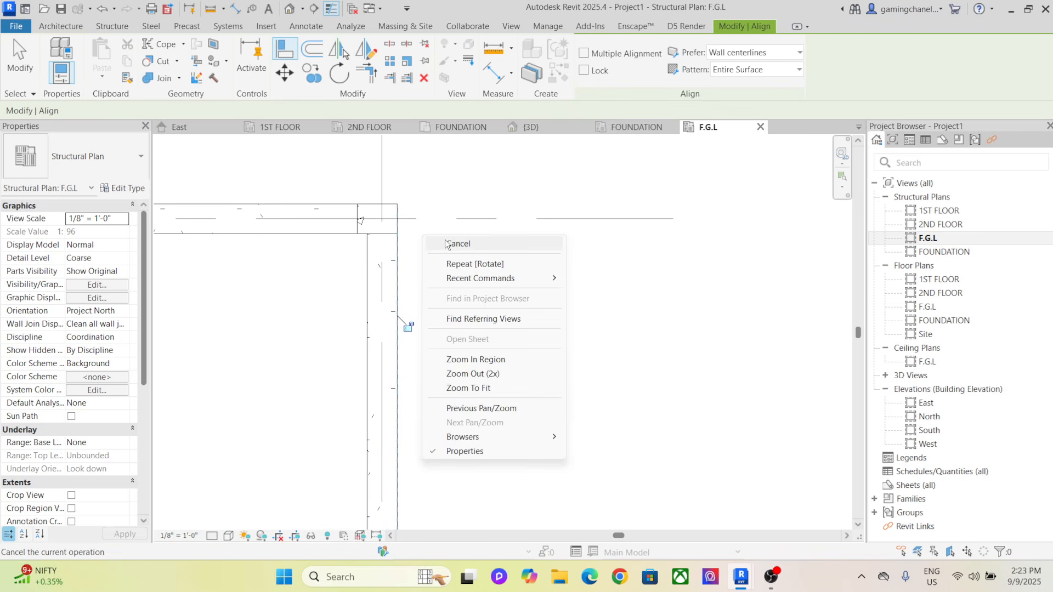
left_click(445, 244)
scroll(446, 311, "down", 6)
middle_click_drag(458, 357, 431, 202)
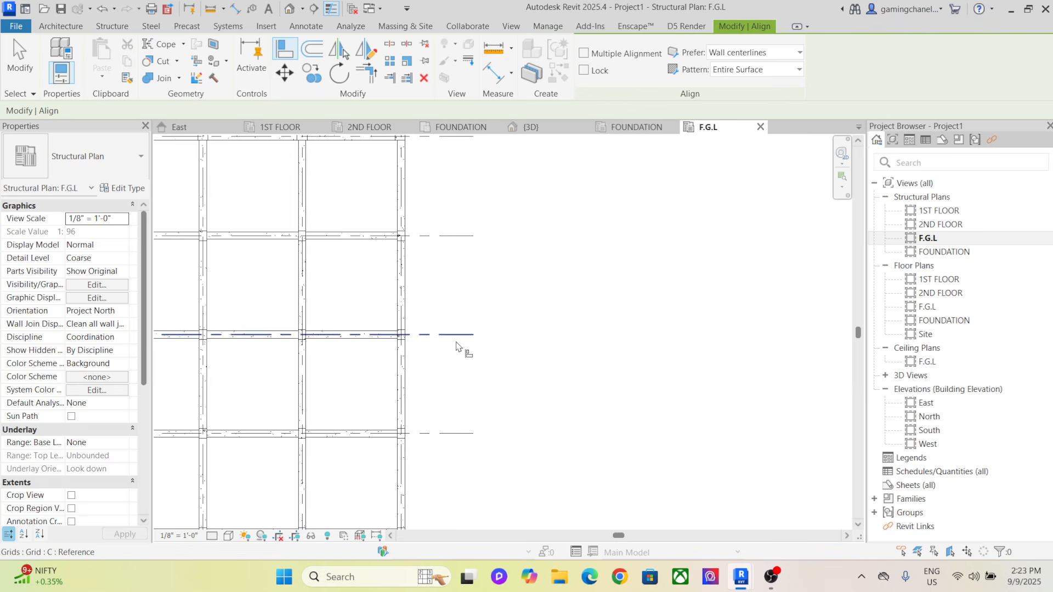
Align the outer faces of the grid E columns at grids 5 and 4 with the outer edge of the grid E beam
scroll(456, 347, "down", 2)
scroll(428, 392, "up", 6)
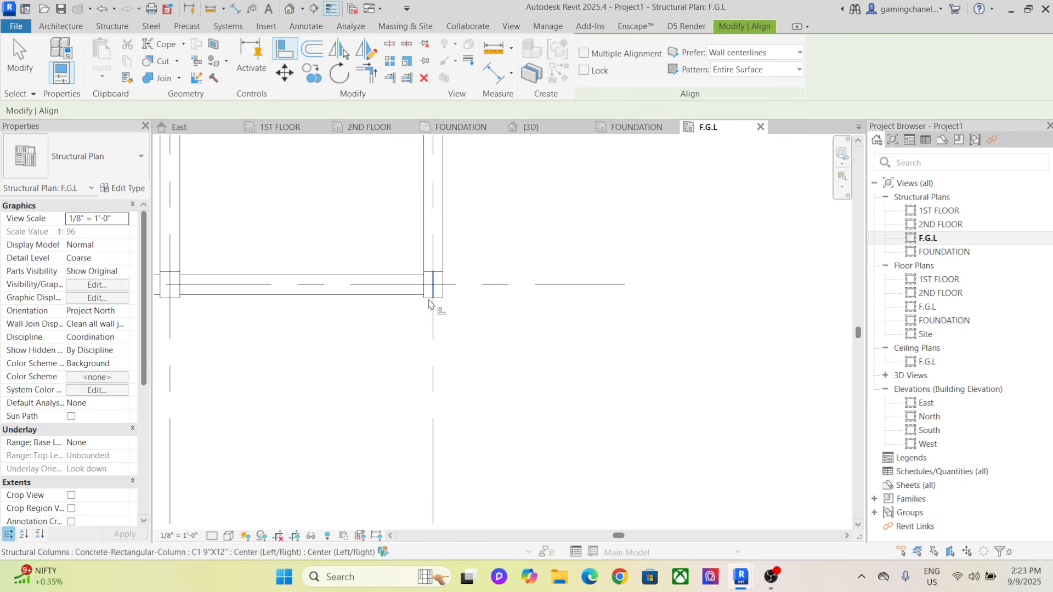
scroll(429, 303, "up", 2)
left_click(397, 293)
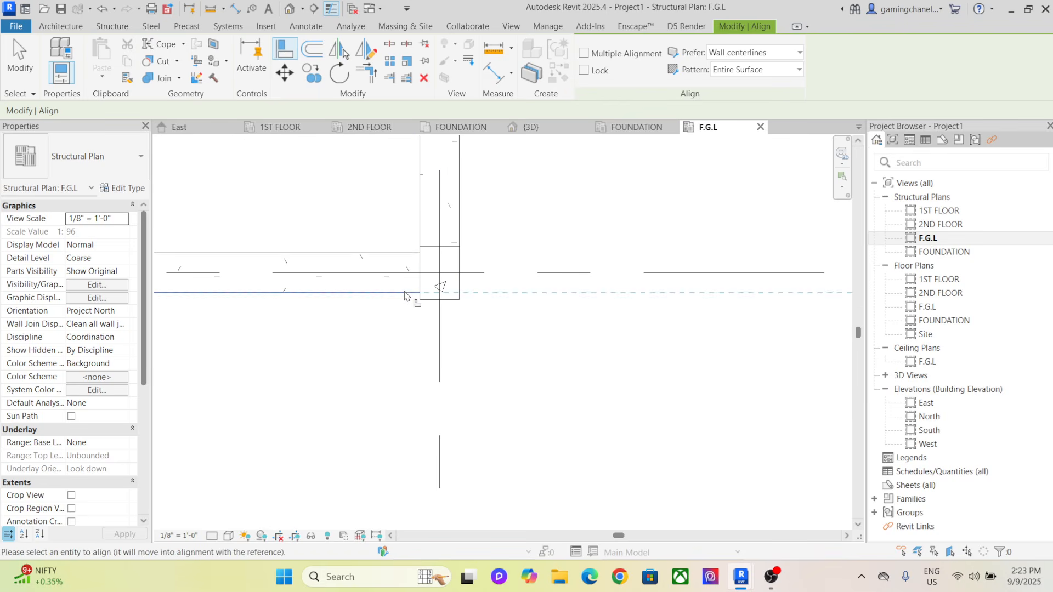
left_click(437, 297)
scroll(334, 308, "down", 4)
scroll(372, 328, "up", 4)
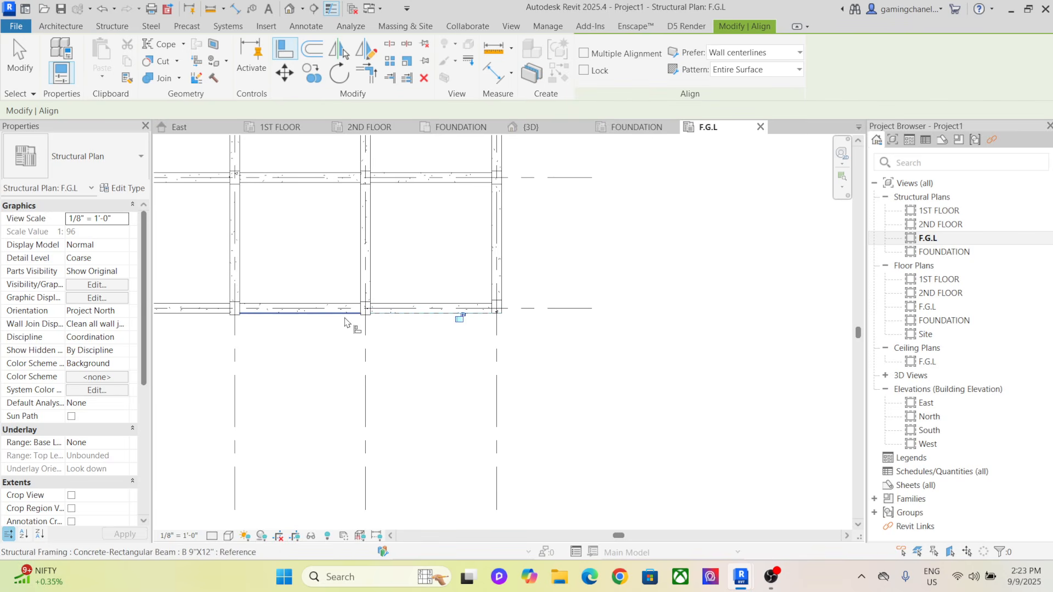
left_click(368, 311)
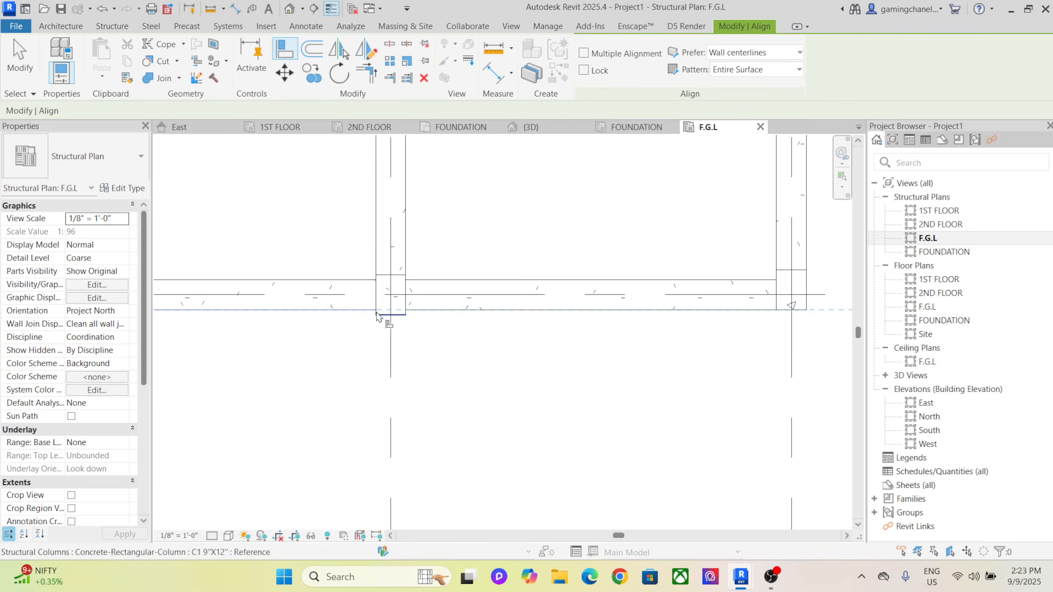
Align the outer face of the middle column on grid E, at grid 3, with the beam's outer edge
scroll(342, 327, "down", 3)
middle_click_drag(488, 341, 491, 341)
middle_click_drag(396, 352, 571, 336)
scroll(296, 324, "up", 3)
scroll(324, 303, "up", 3)
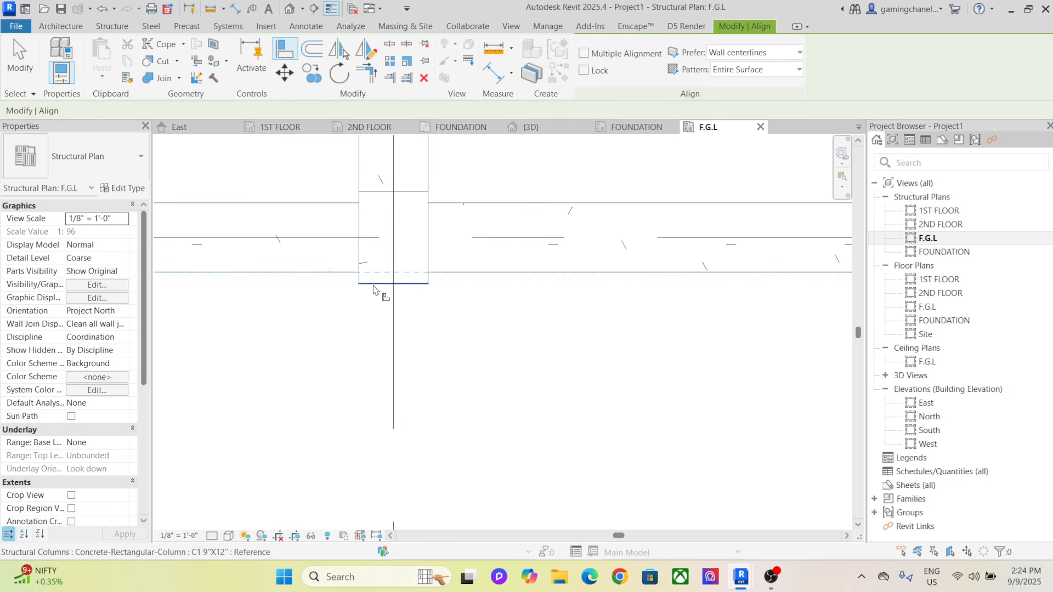
left_click(373, 284)
scroll(357, 307, "down", 5)
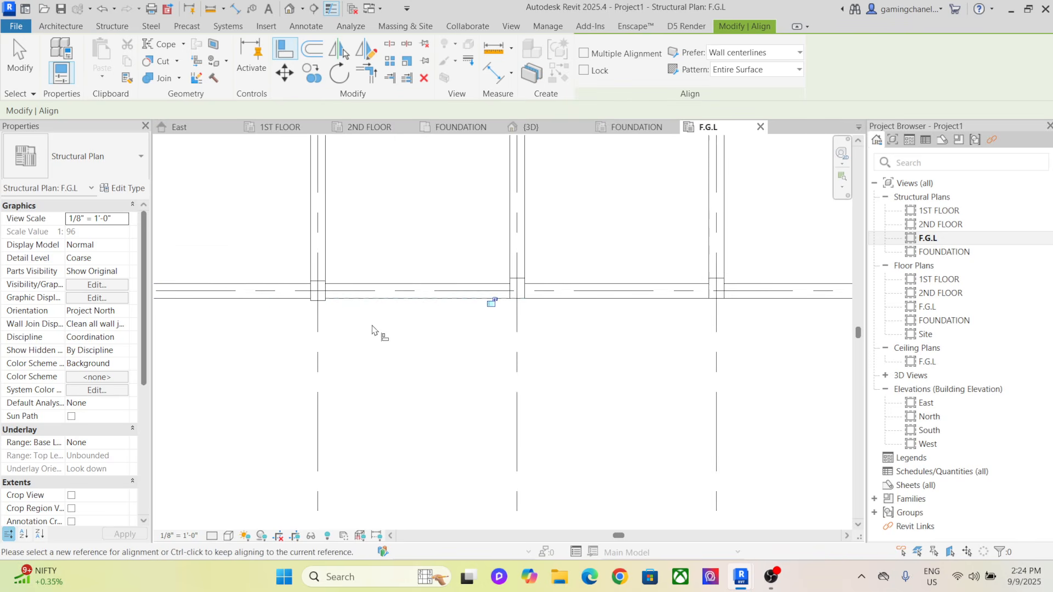
Align the grid E columns at grids 2 and 1 with the beam's outer edge and end the Align command
scroll(372, 329, "down", 1)
left_click(329, 310)
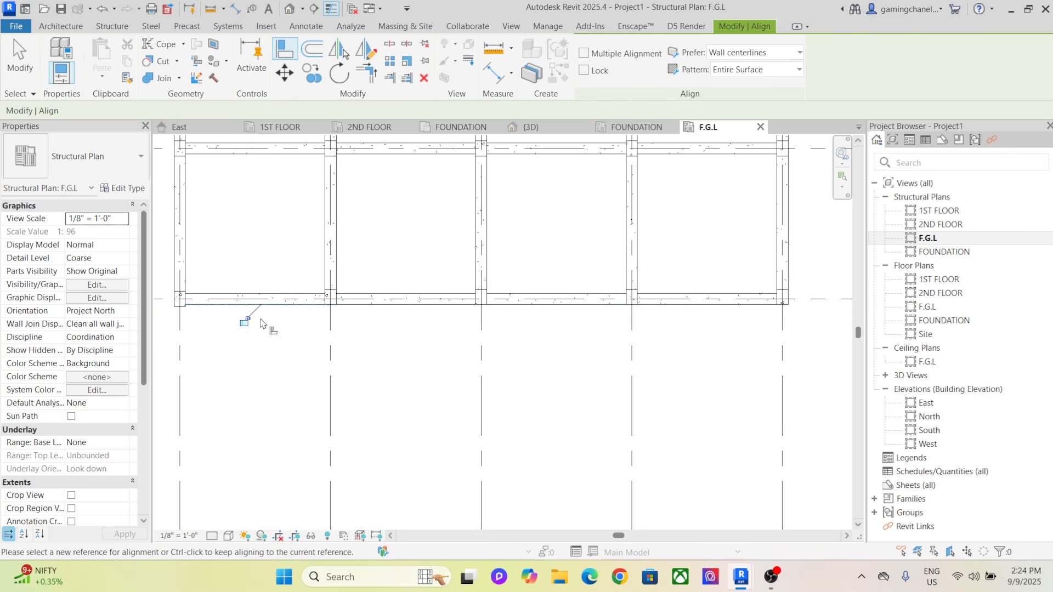
scroll(252, 312, "up", 4)
scroll(255, 309, "up", 2)
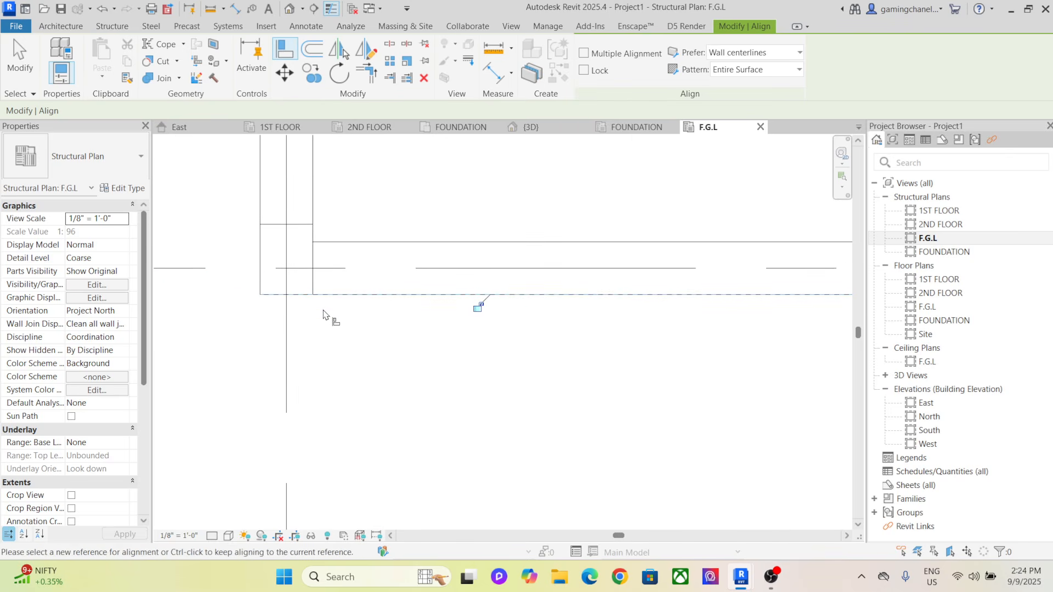
scroll(329, 317, "down", 3)
scroll(385, 285, "down", 3)
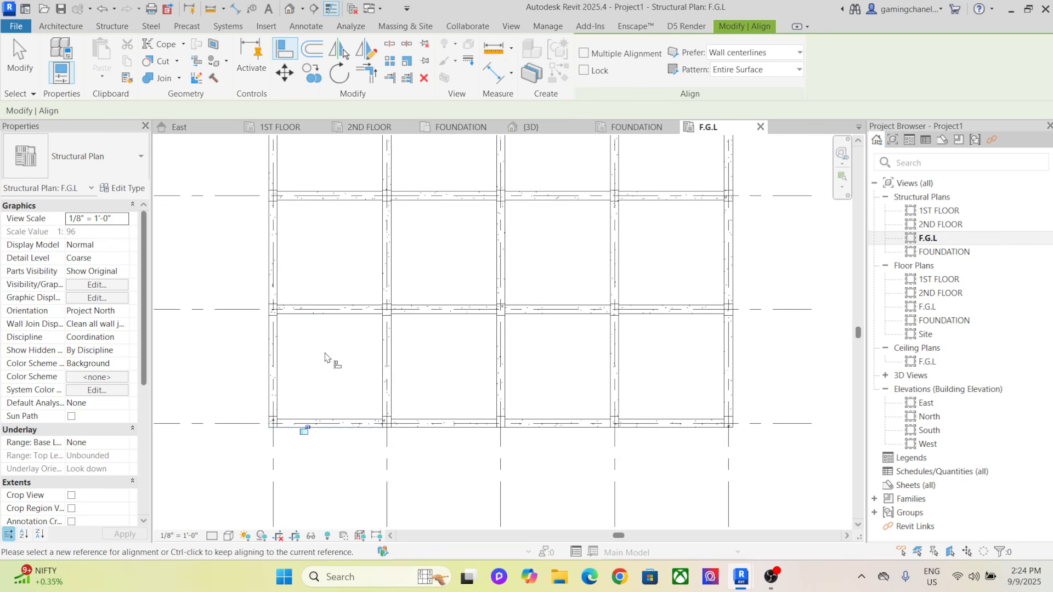
scroll(340, 264, "up", 2)
scroll(340, 258, "down", 2)
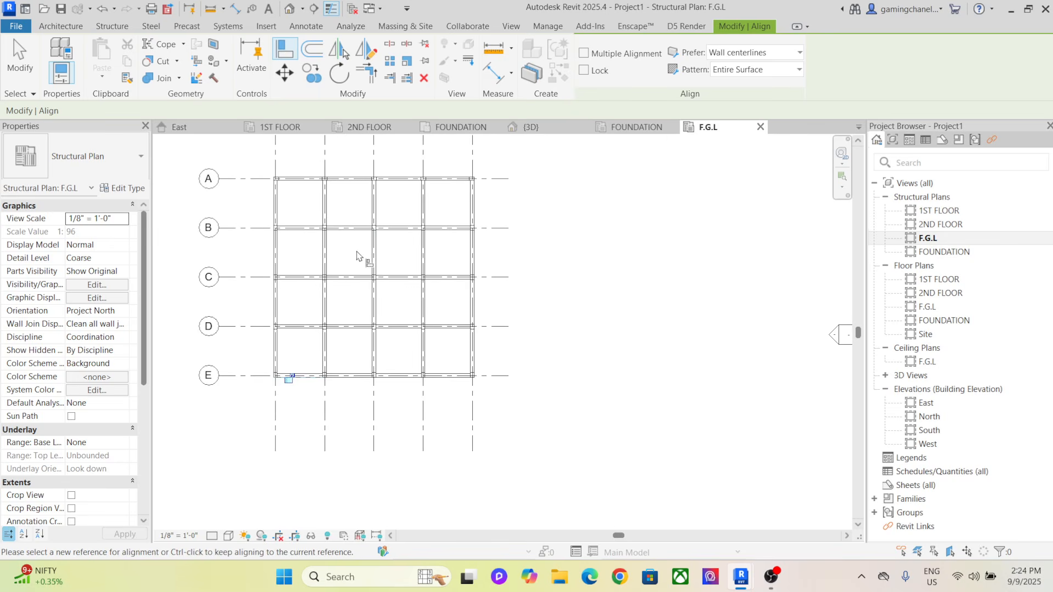
right_click(528, 200)
left_click(561, 204)
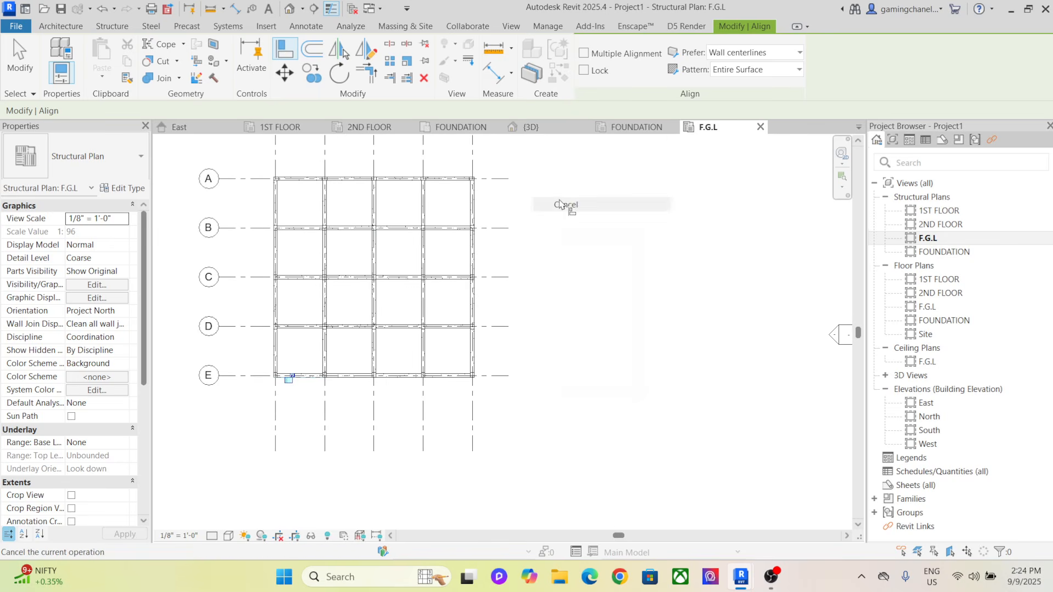
right_click(527, 215)
left_click(559, 223)
Open the 3D view, orbit to a corner view of the frame, and display the model shaded
scroll(409, 259, "up", 2)
scroll(409, 258, "down", 2)
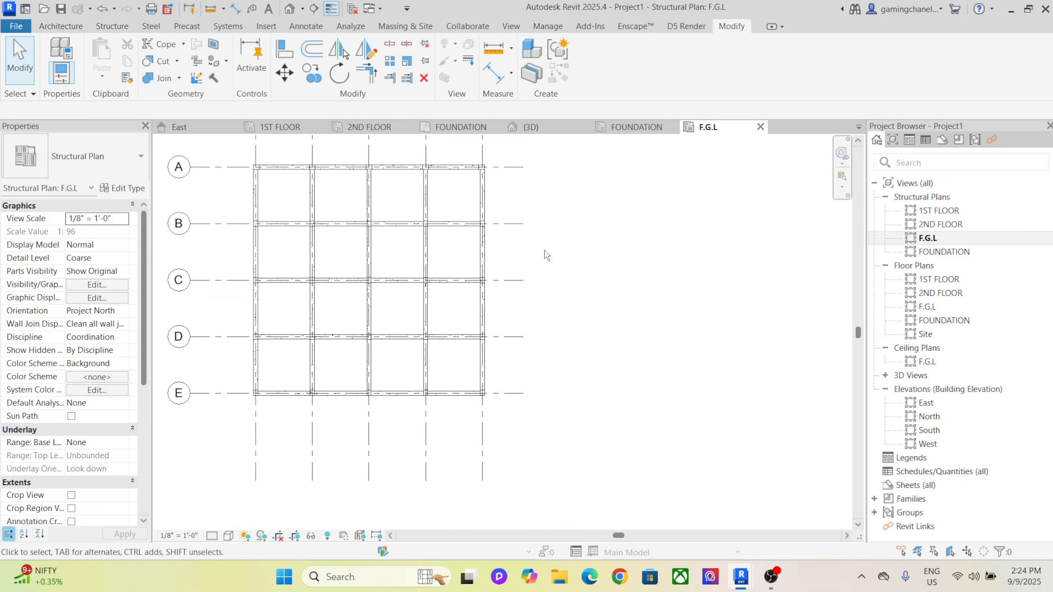
middle_click_drag(549, 251, 552, 273)
left_click(561, 132)
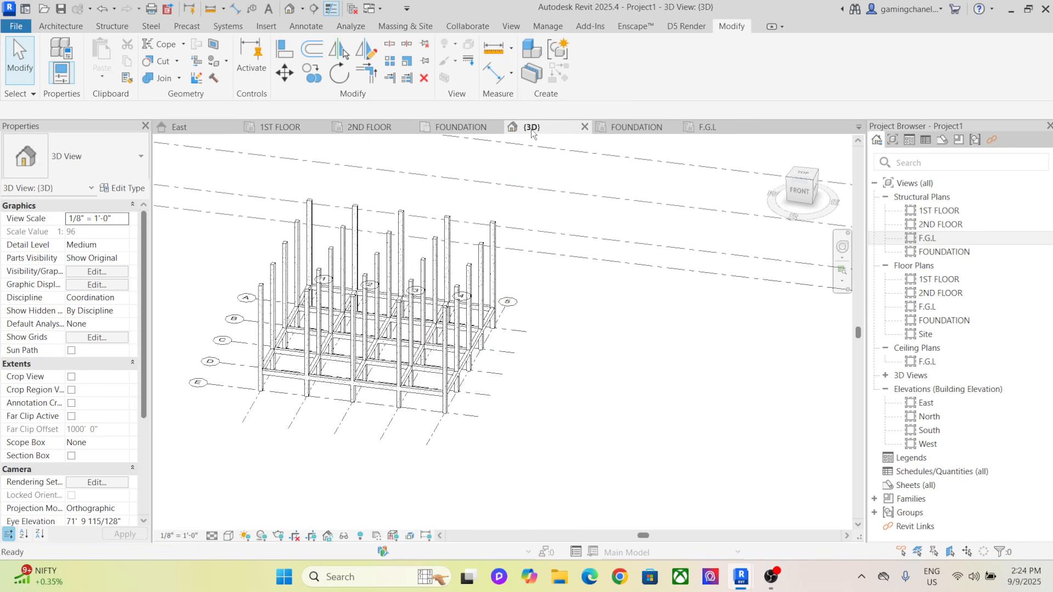
middle_click_drag(535, 390, 575, 423, "shift")
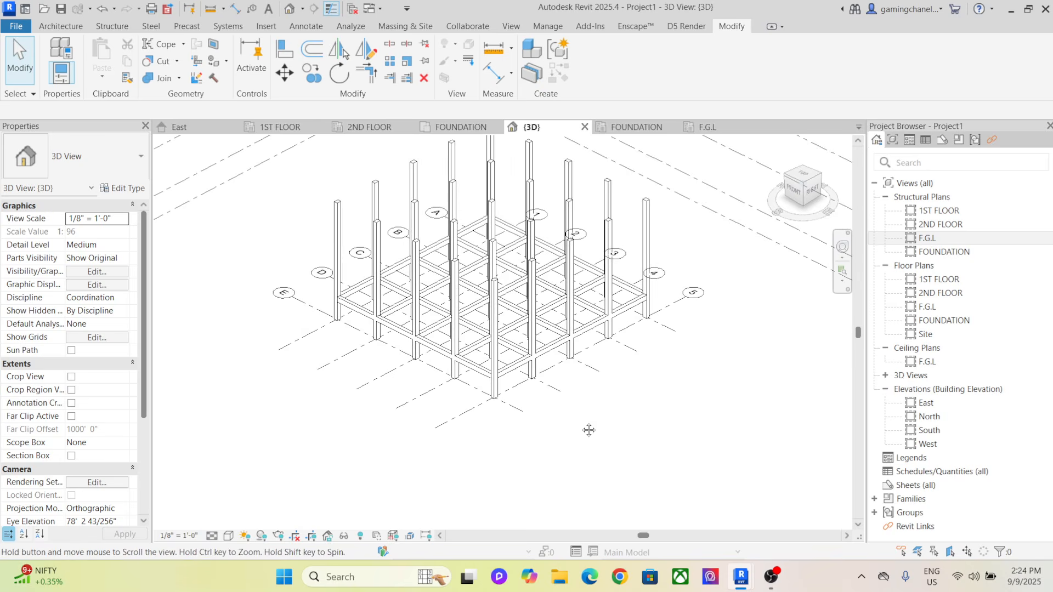
left_click(231, 540)
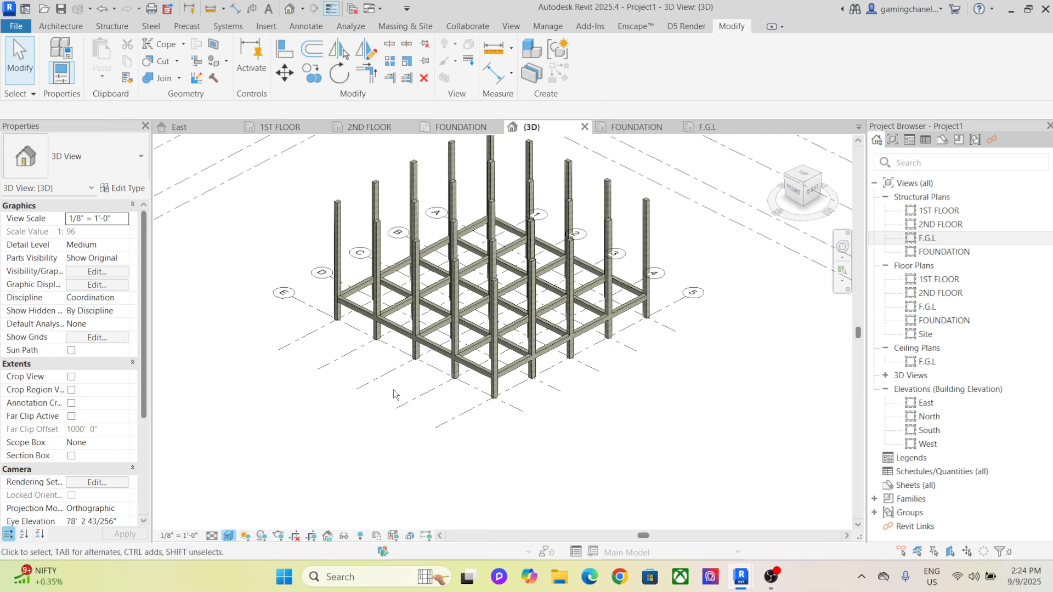
mouse_move(393, 390)
middle_mouse_down("shift")
mouse_move(347, 399)
mouse_move(347, 430)
mouse_move(396, 402)
mouse_move(446, 425)
mouse_move(347, 447)
mouse_move(348, 437)
mouse_move(508, 420)
mouse_move(510, 405)
mouse_move(538, 425)
middle_mouse_up("shift")
Copy all F.G.L beams to the clipboard and paste them aligned to the 1ST FLOOR level
left_click(452, 388)
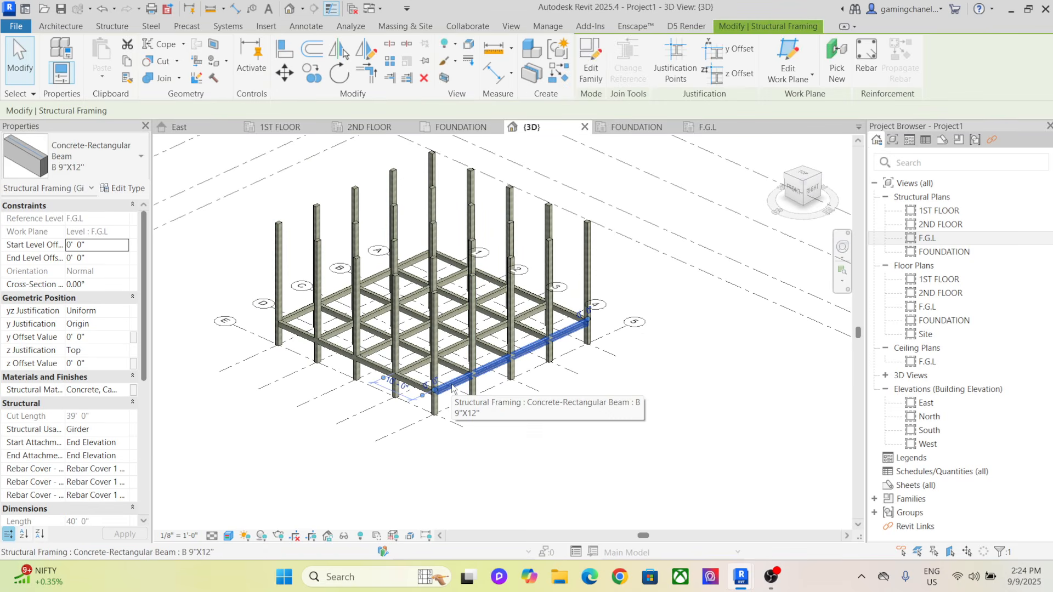
key("Tab")
left_click(452, 384)
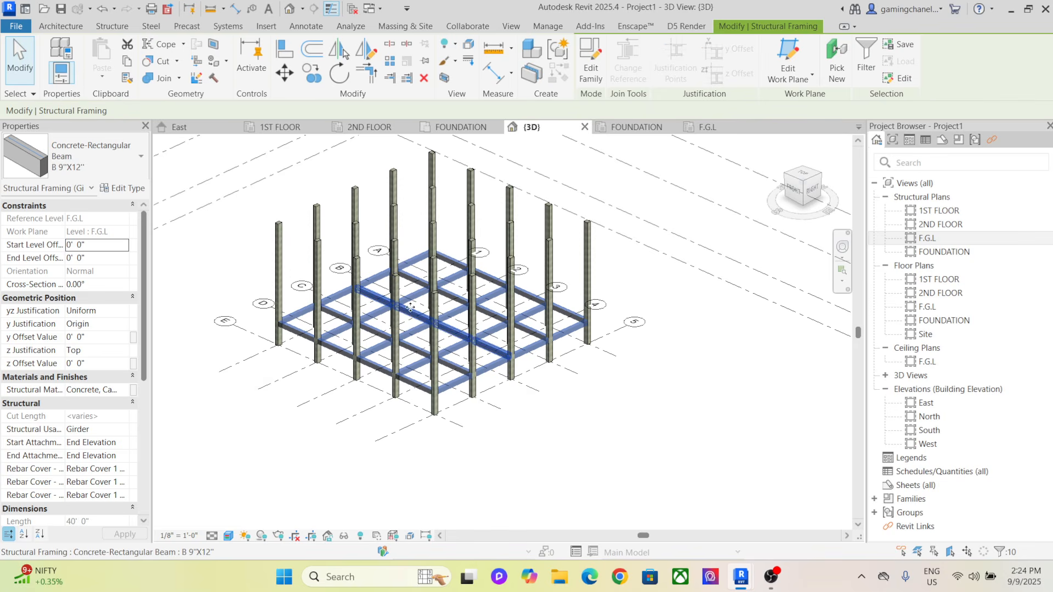
left_click(126, 61)
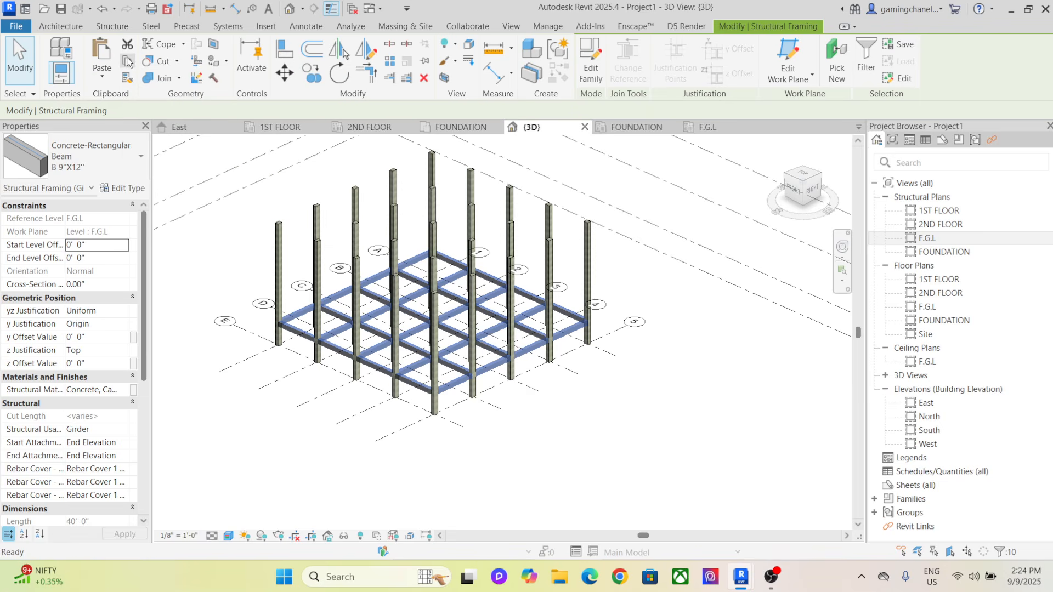
left_click(103, 77)
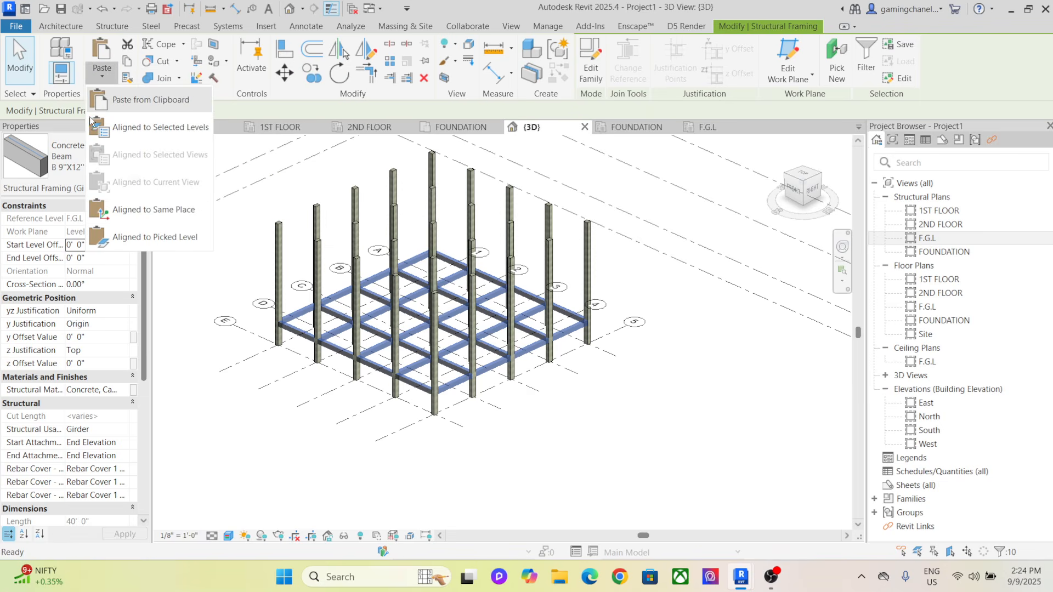
left_click(147, 127)
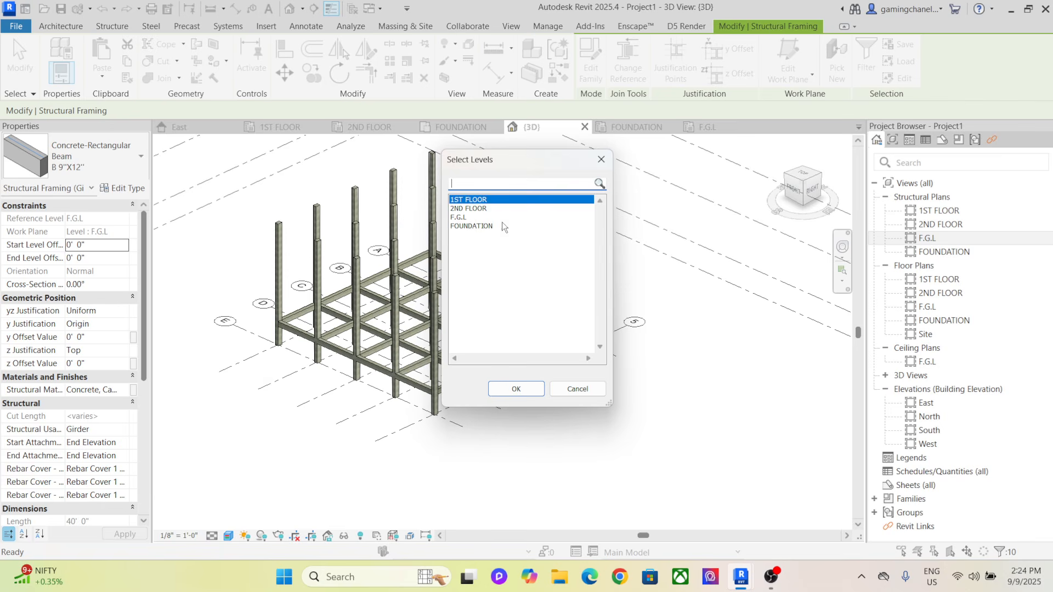
left_click(514, 389)
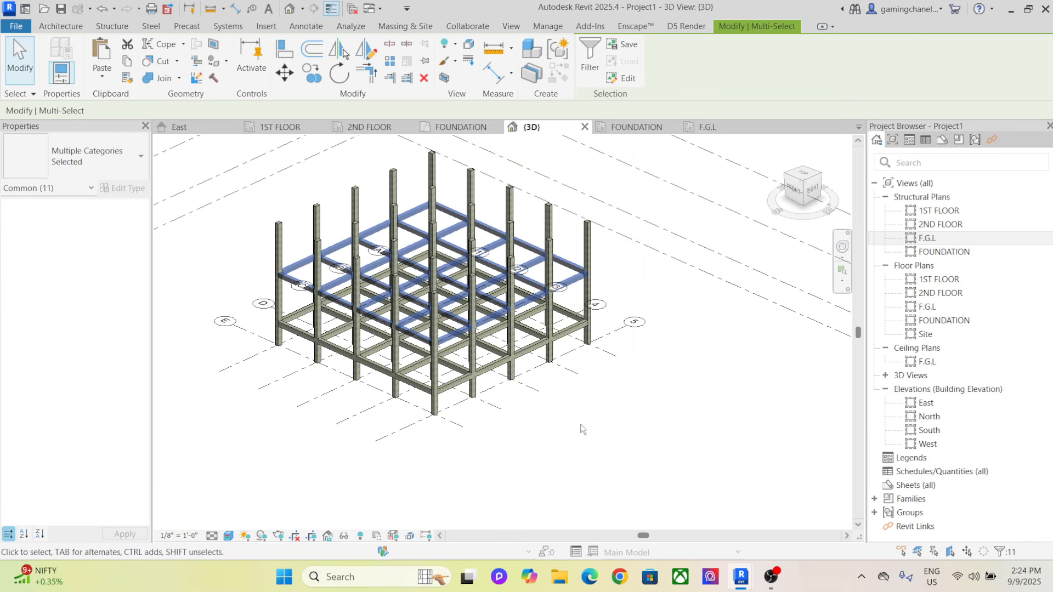
left_click(551, 425)
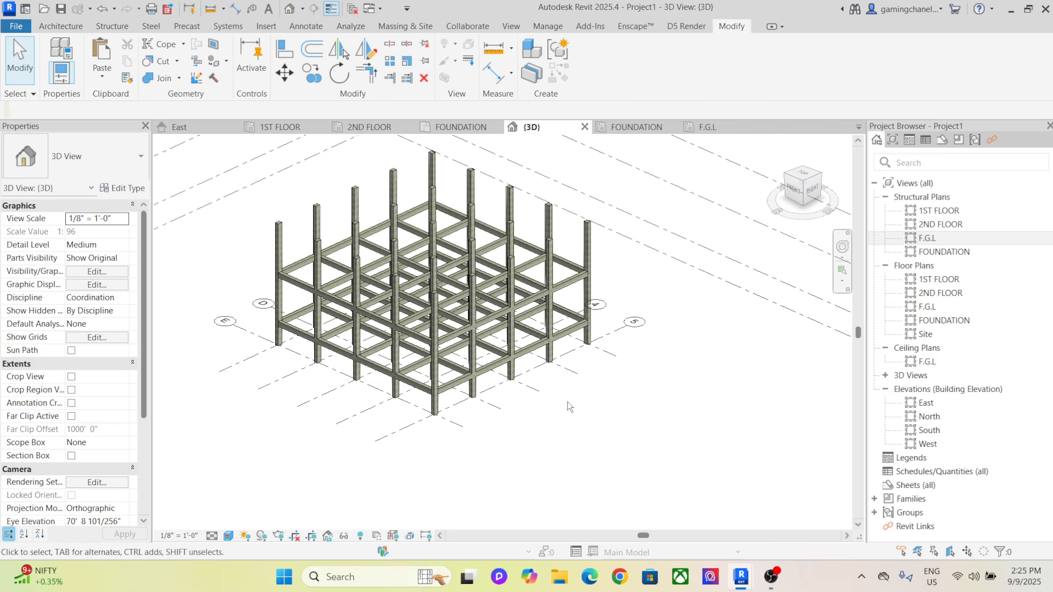
Try to select all instances of the 1ST FLOOR beam in the project, starting from the front edge beam
middle_click_drag(564, 403, 516, 357, "shift")
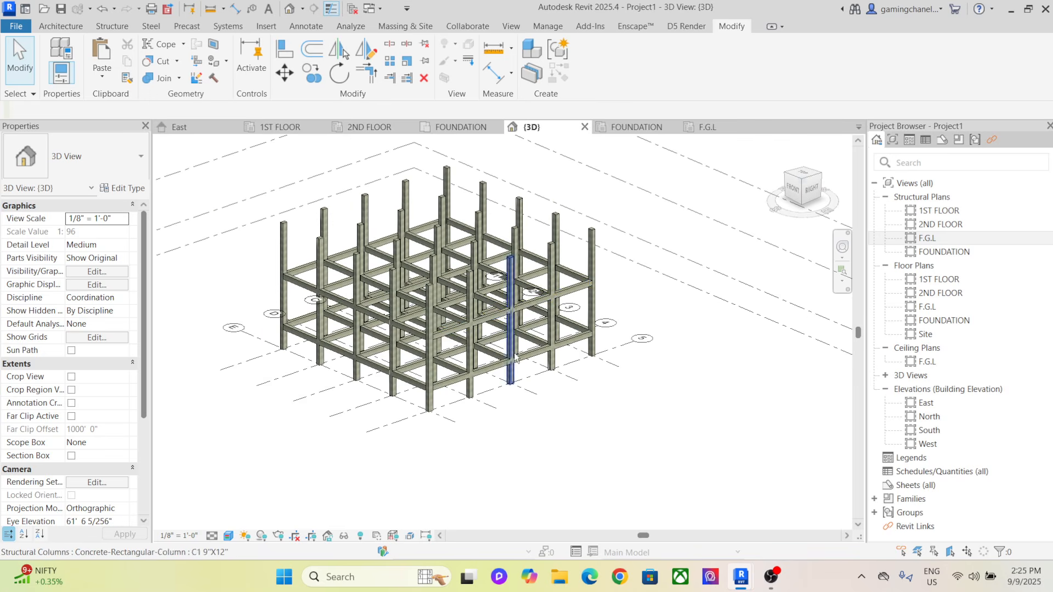
left_click(485, 321)
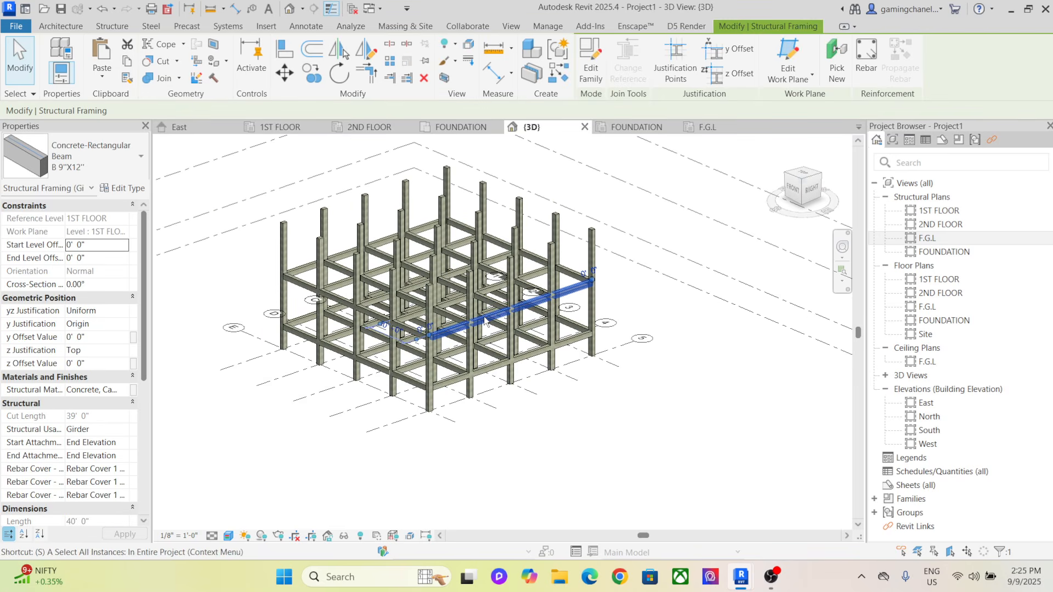
key("a")
left_click(570, 415)
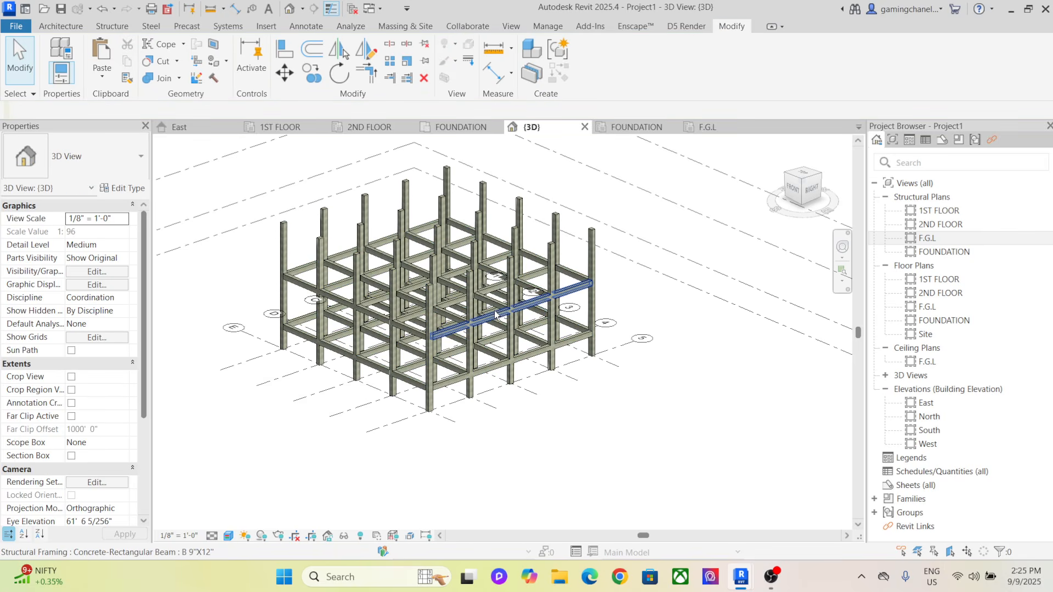
left_click(490, 318)
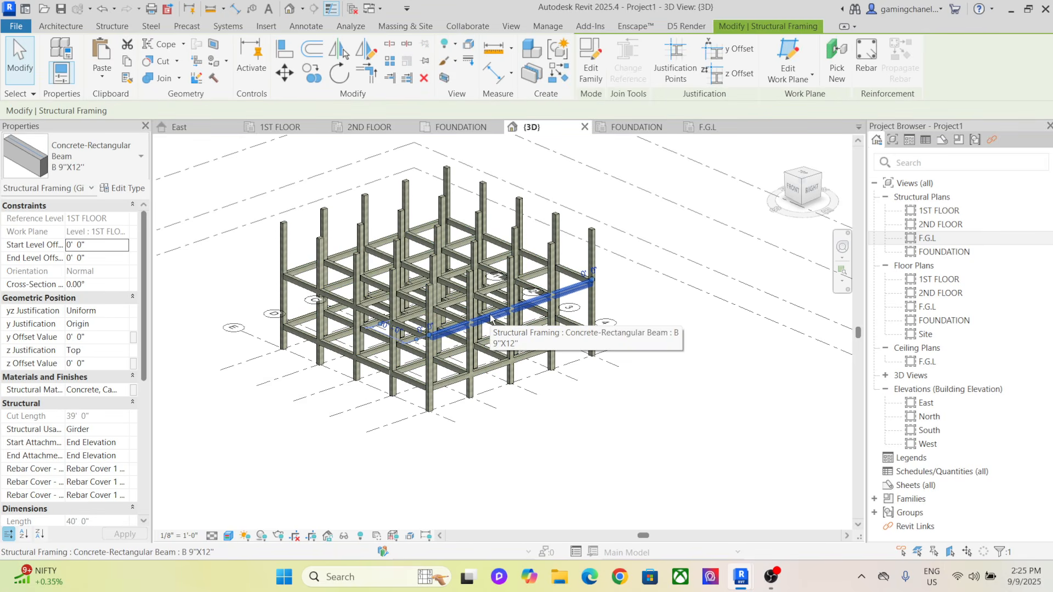
key("s")
key("a")
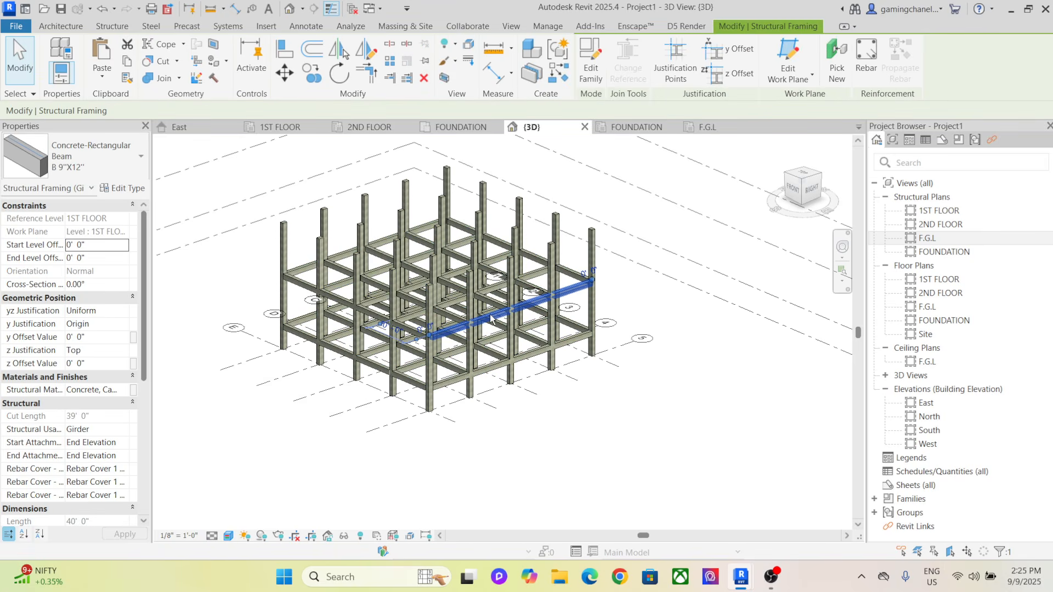
left_click(582, 439)
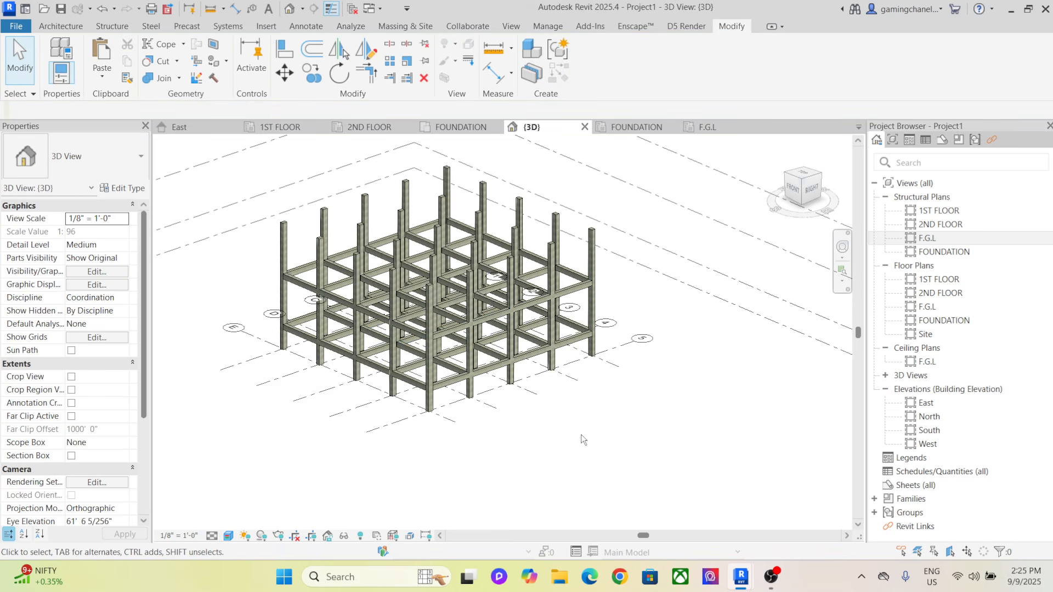
Select all F.G.L beams, copy them, and paste them aligned to the 1ST FLOOR and 2ND FLOOR levels
left_click(488, 370)
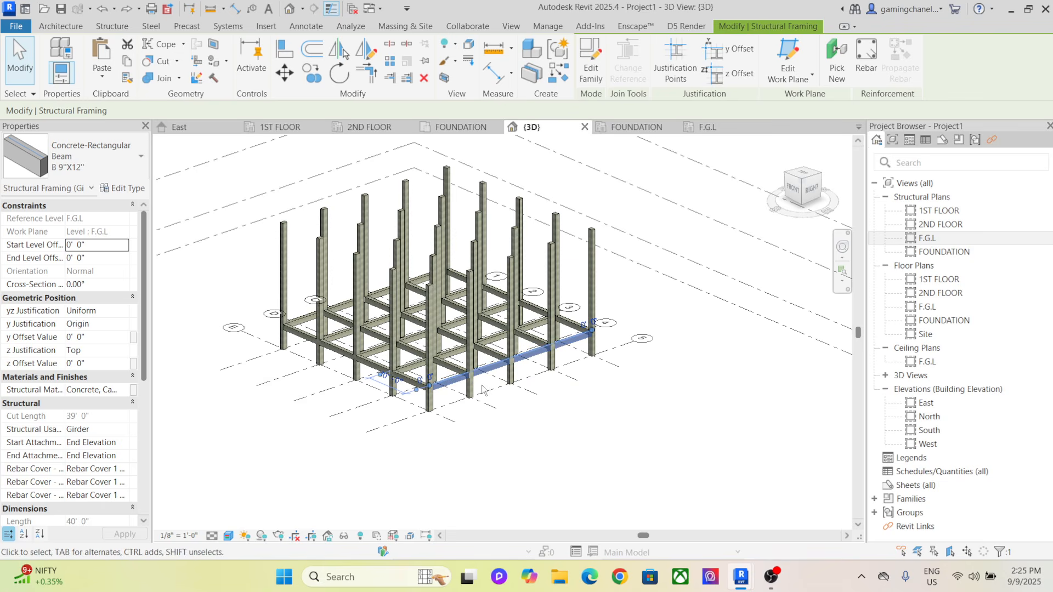
key("a")
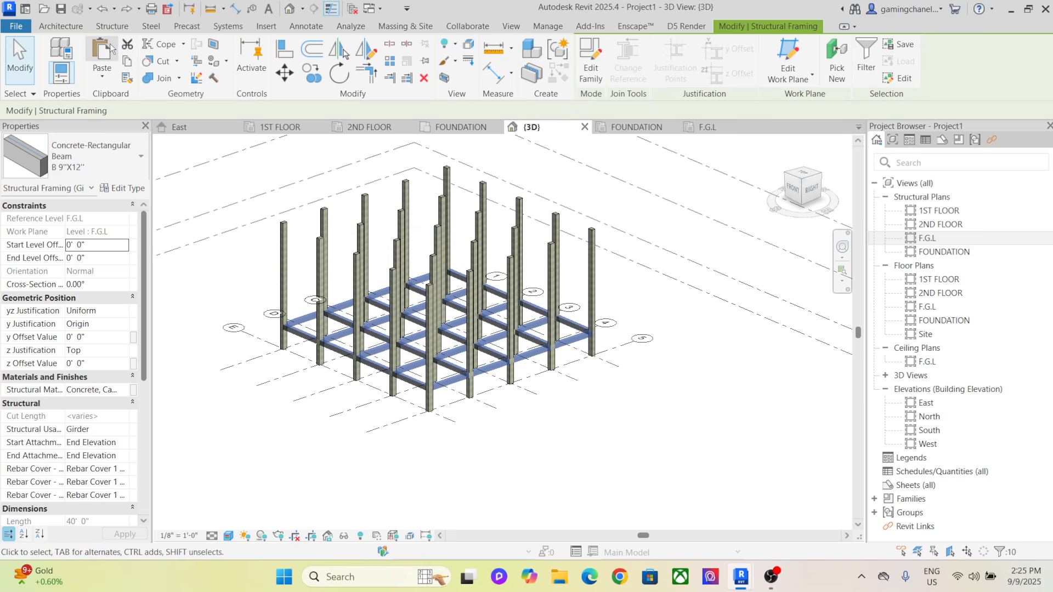
left_click(126, 62)
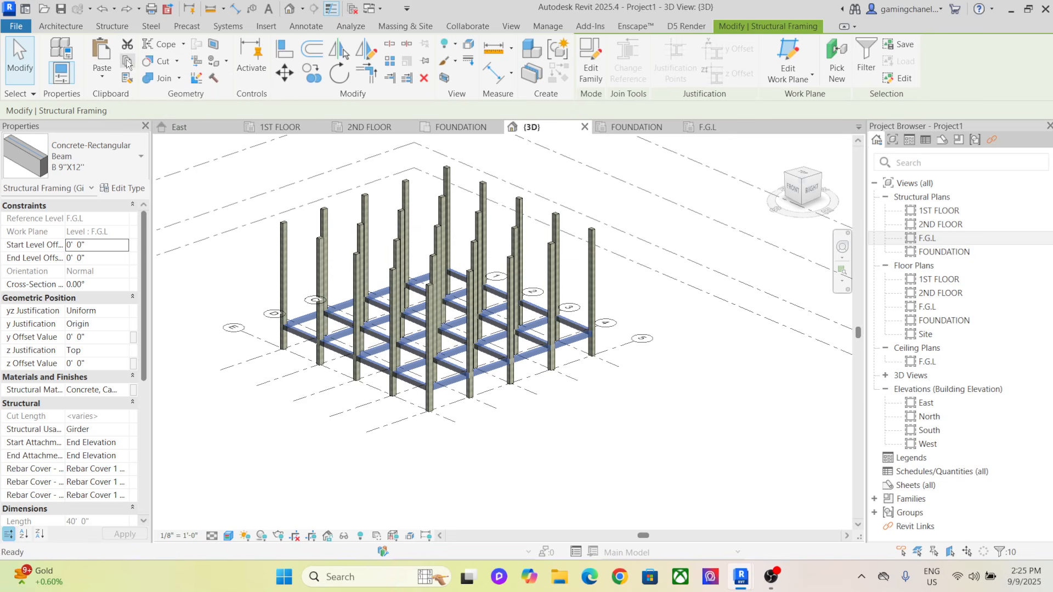
left_click(110, 78)
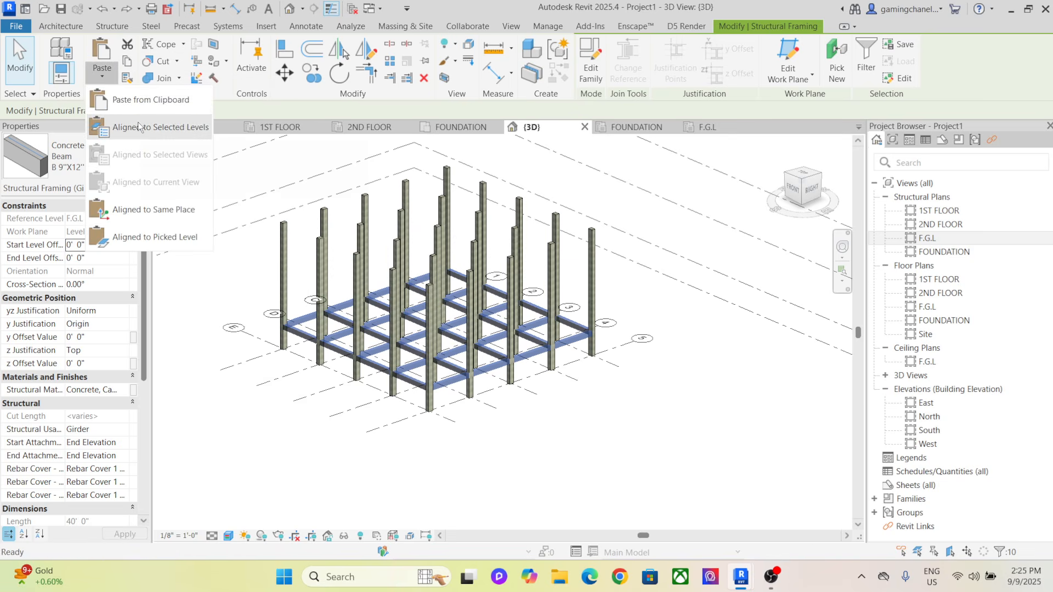
left_click(137, 121)
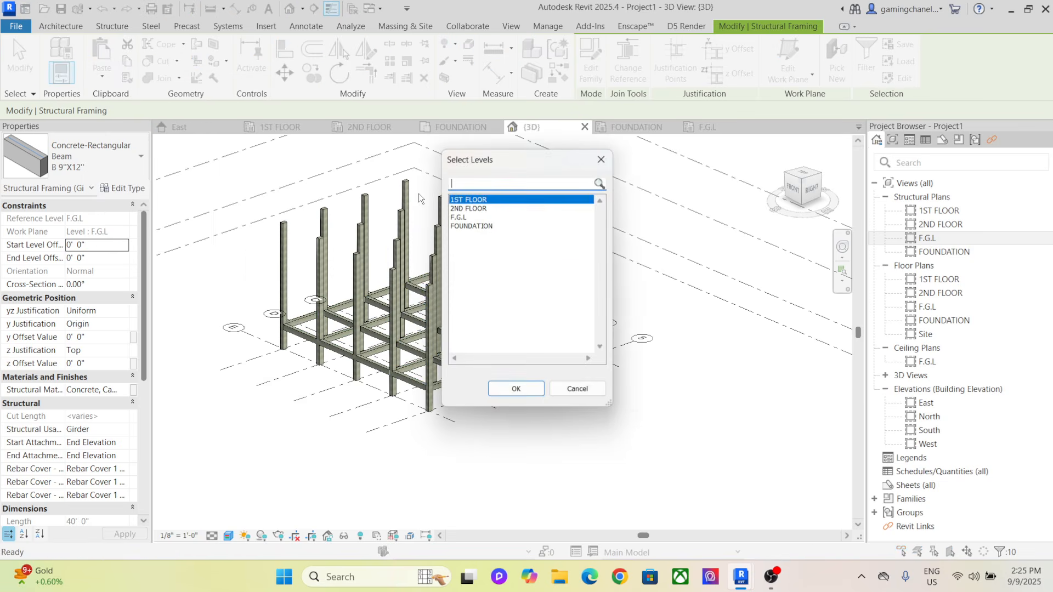
left_click(490, 209, "shift")
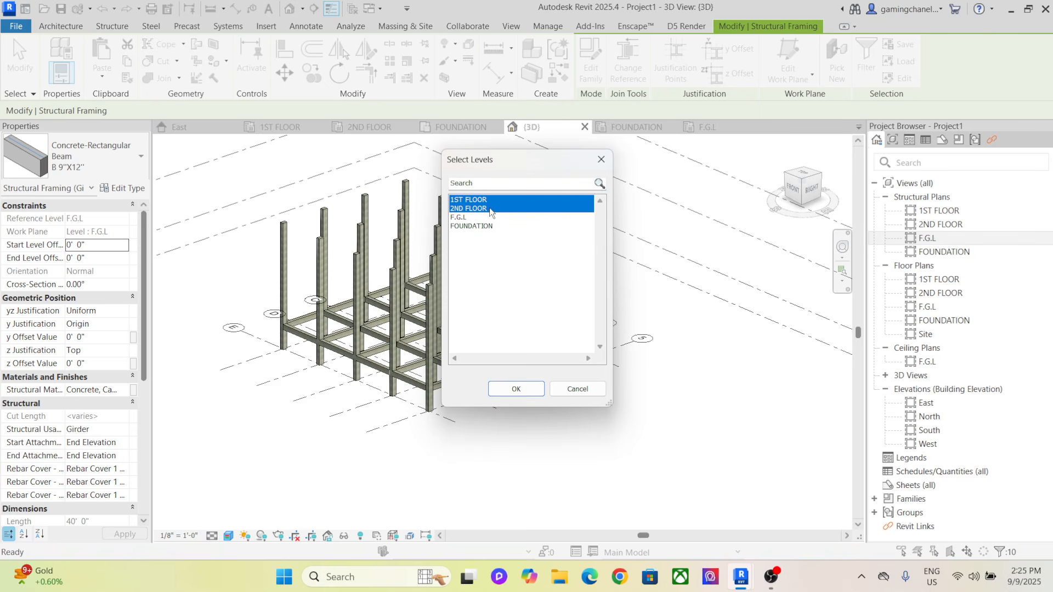
left_click(520, 390)
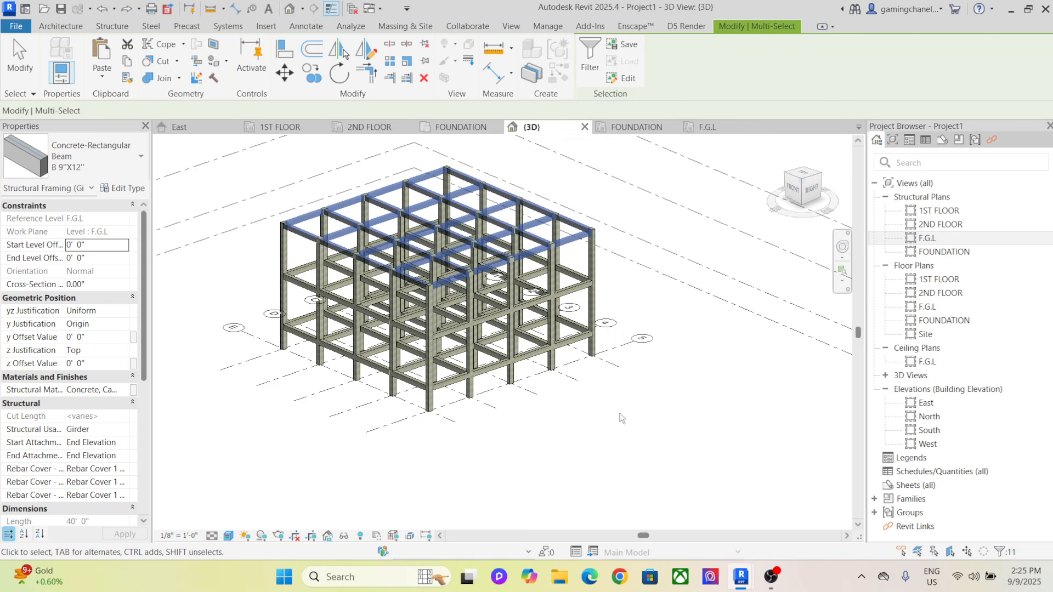
Clear the beam selection and examine the copied beams at every level in the 3D view and the East elevation
left_click(597, 422)
middle_click_drag(531, 419, 620, 411, "shift")
middle_click_drag(515, 453, 609, 447, "shift")
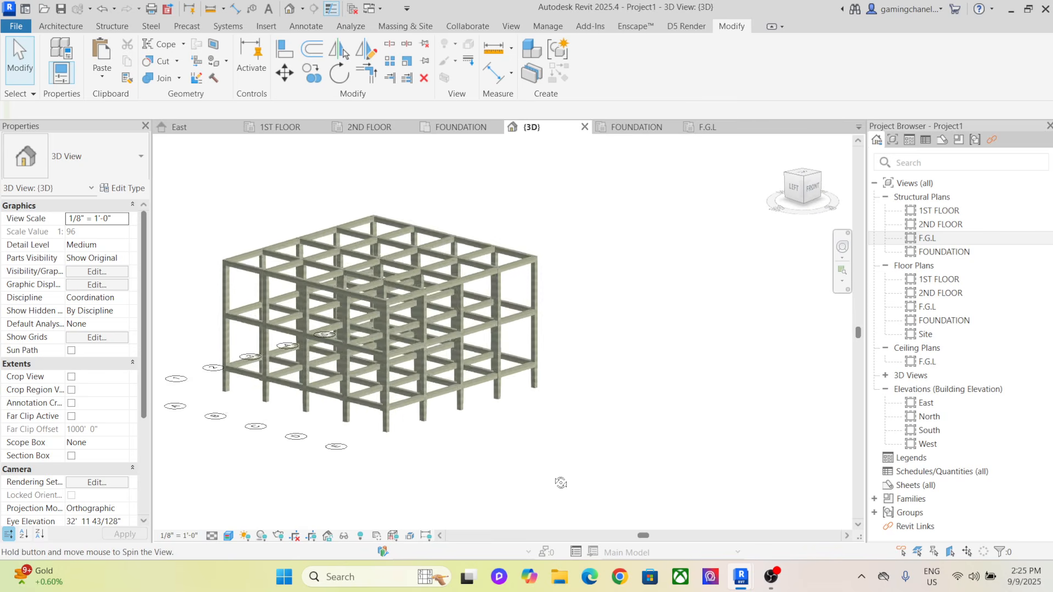
double_click(975, 401)
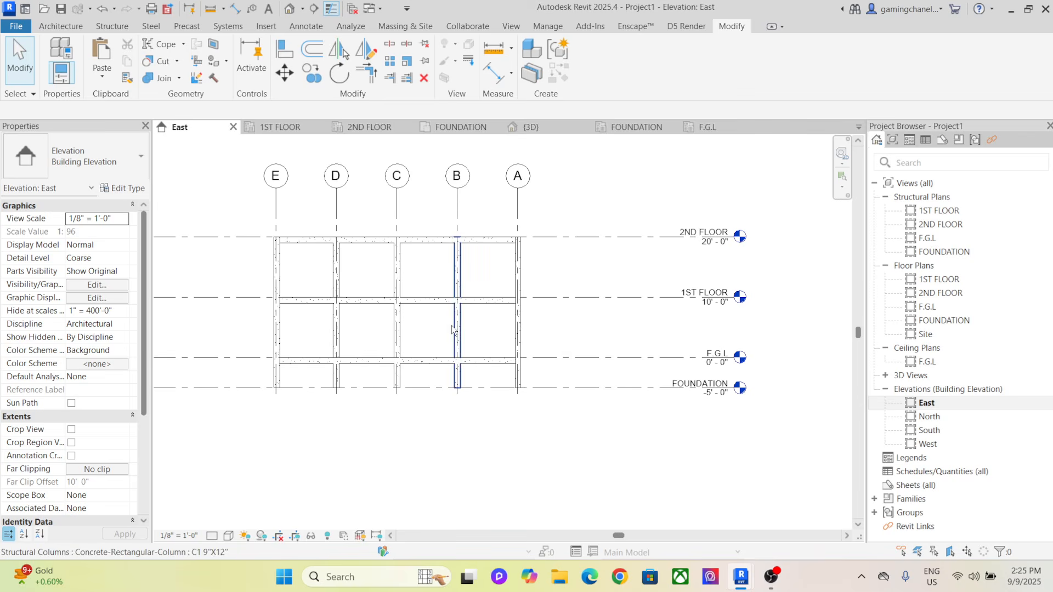
scroll(246, 313, "up", 5)
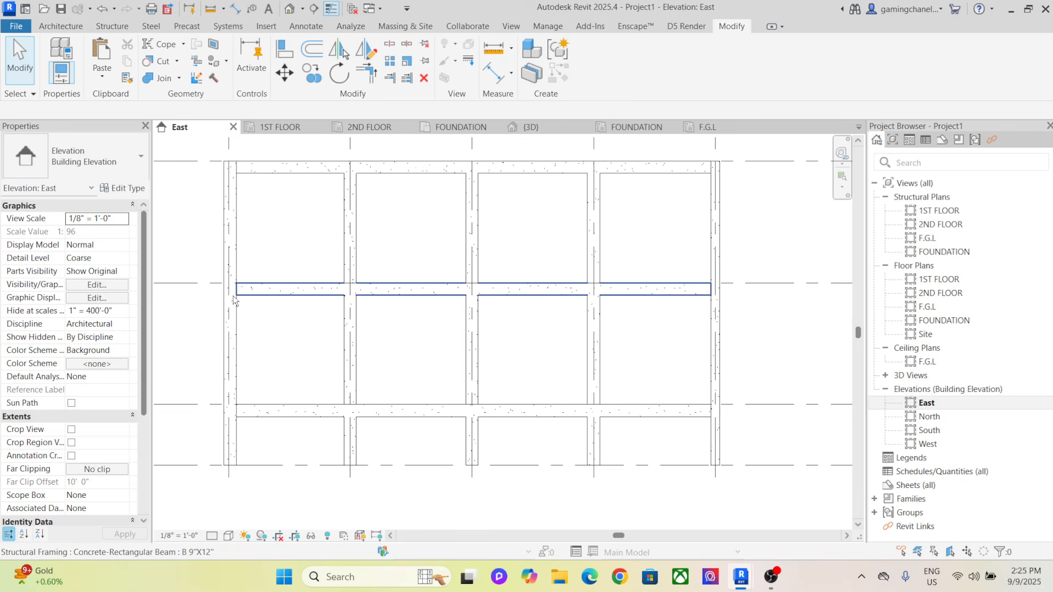
scroll(230, 290, "up", 4)
scroll(344, 317, "down", 8)
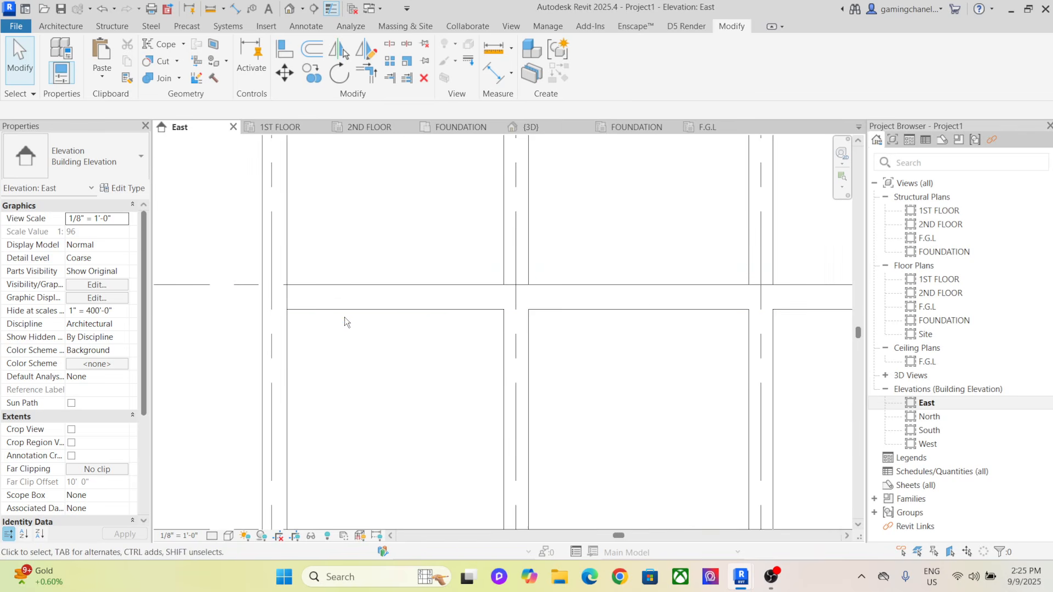
middle_click_drag(580, 382, 425, 357)
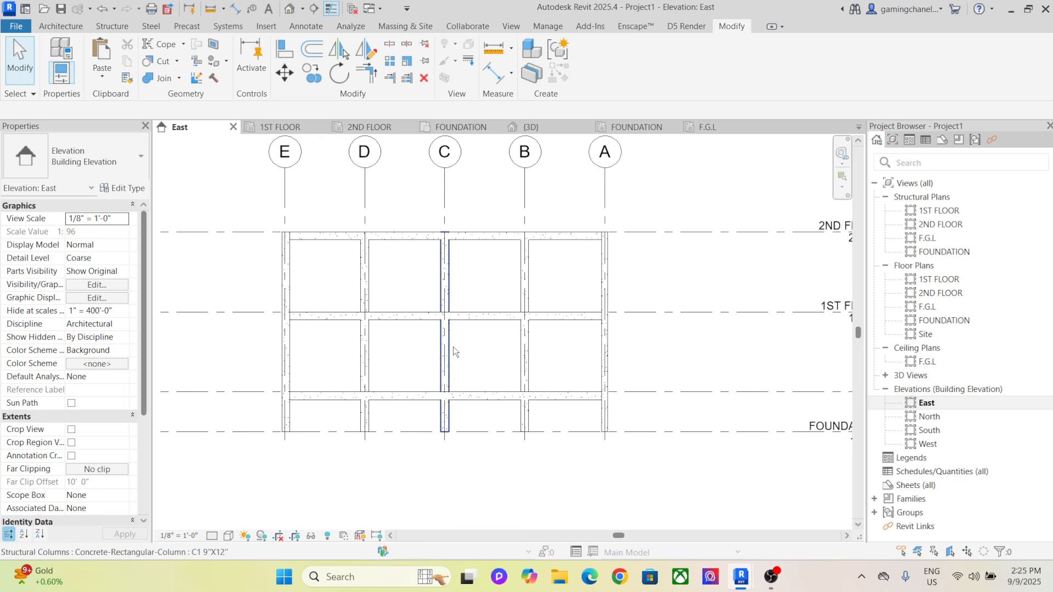
middle_click_drag(585, 423, 573, 410)
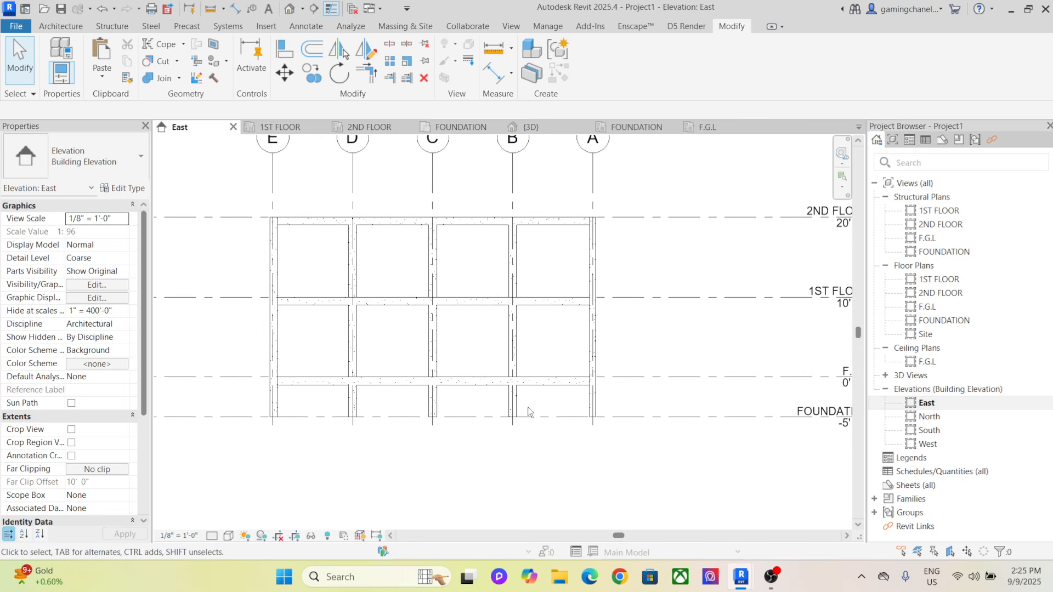
Look over the F.G.L structural plan, then examine the whole frame in the 3D view from above one corner
double_click(962, 237)
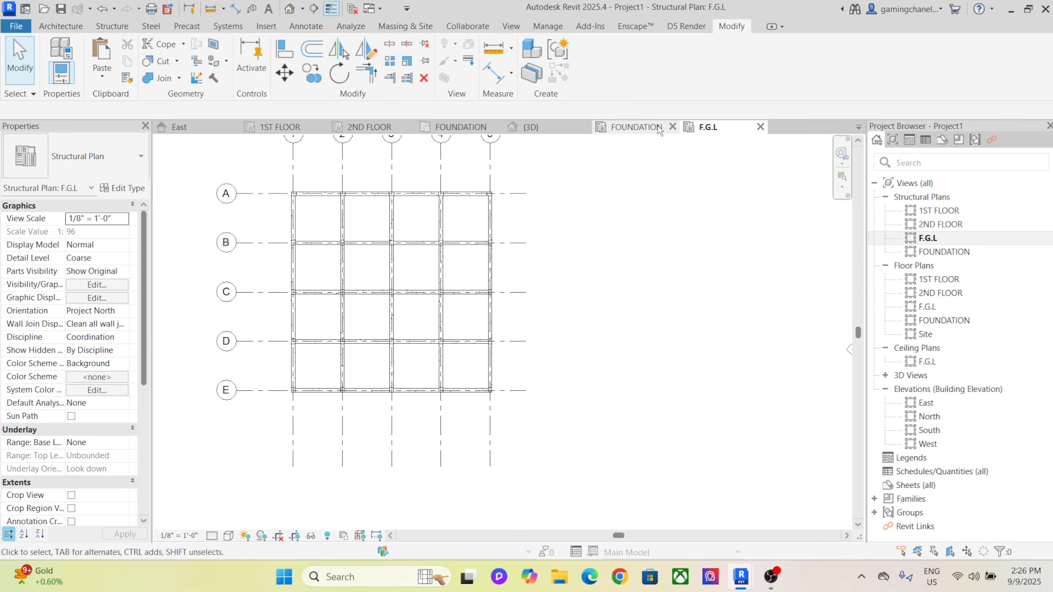
left_click(529, 127)
middle_click_drag(609, 373, 644, 440, "shift")
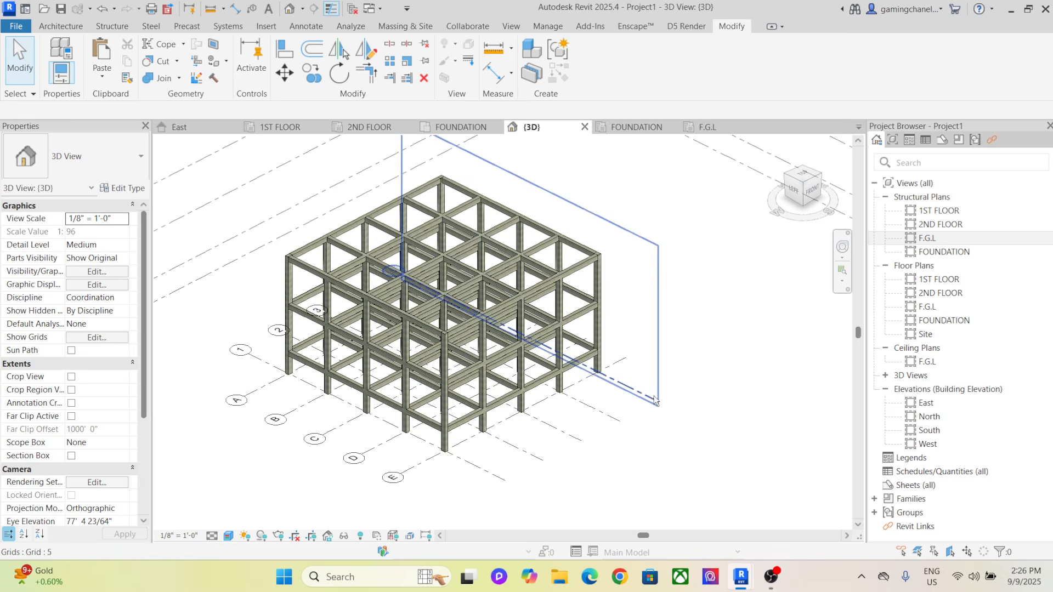
middle_click_drag(661, 399, 686, 399)
scroll(651, 343, "up", 2)
middle_click_drag(664, 323, 686, 344)
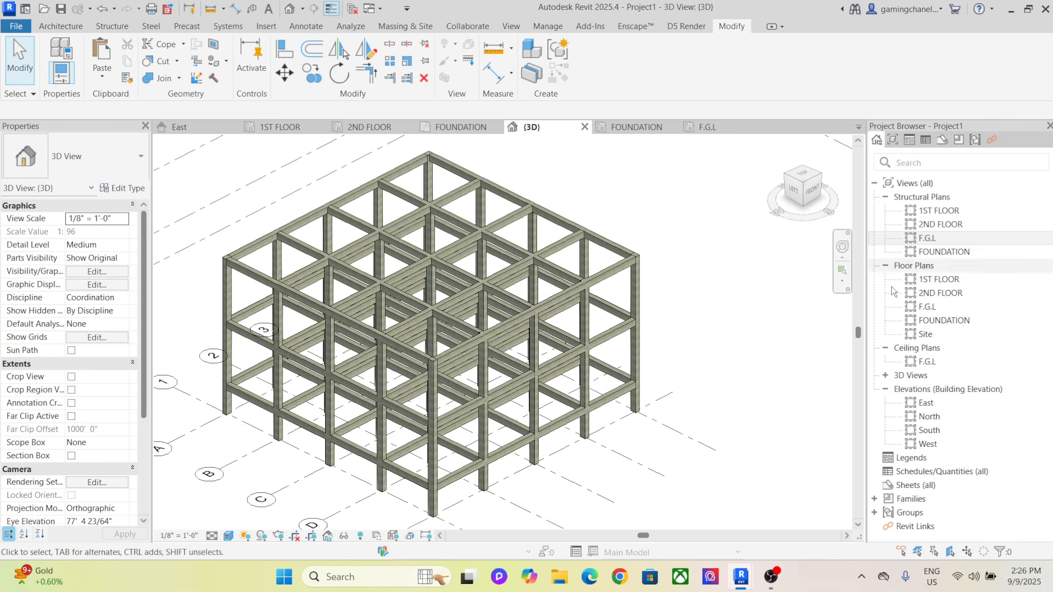
middle_click_drag(756, 355, 732, 368)
Open the F.G.L structural plan on the beam layout around grid A
left_click(945, 234)
double_click(945, 232)
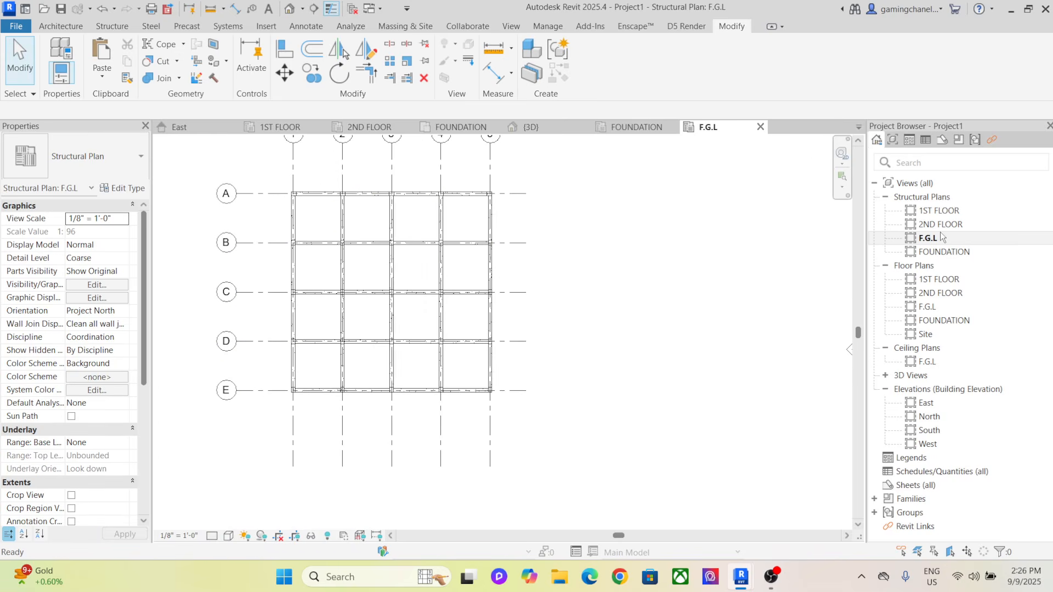
scroll(362, 222, "up", 4)
middle_click_drag(342, 214, 315, 336)
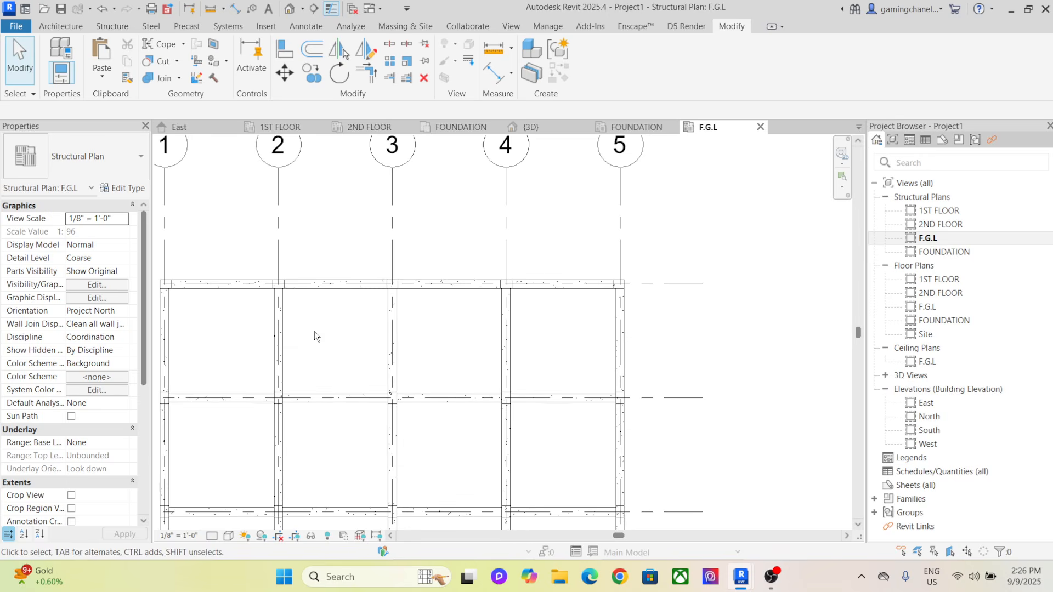
Try tagging the grid B beam by category in the F.G.L plan, with its tag shifted into the bay between grids 2 and 3
left_click(61, 26)
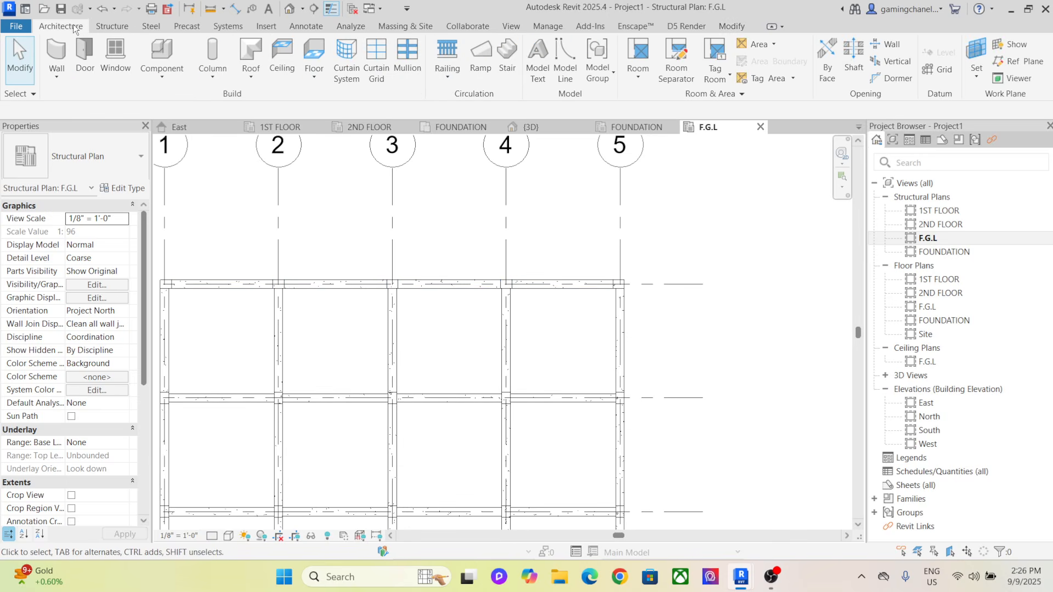
left_click(319, 28)
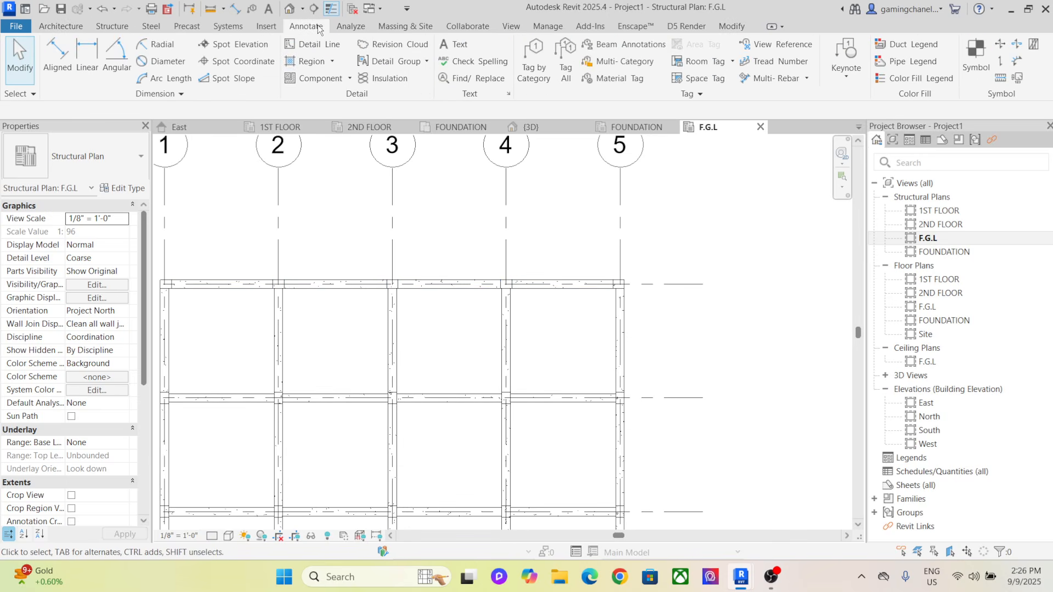
left_click(533, 59)
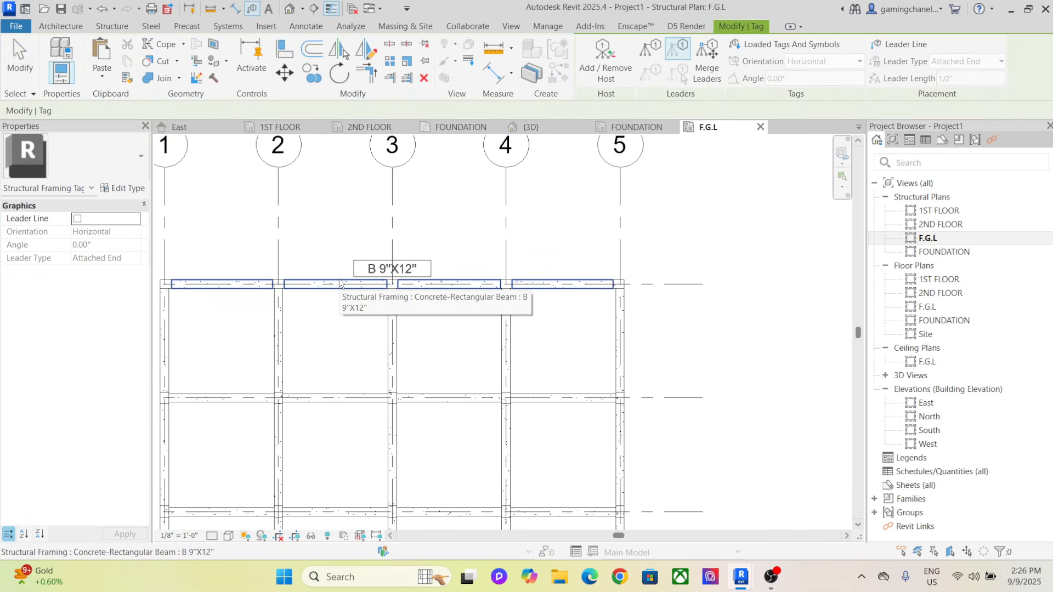
left_click(337, 399)
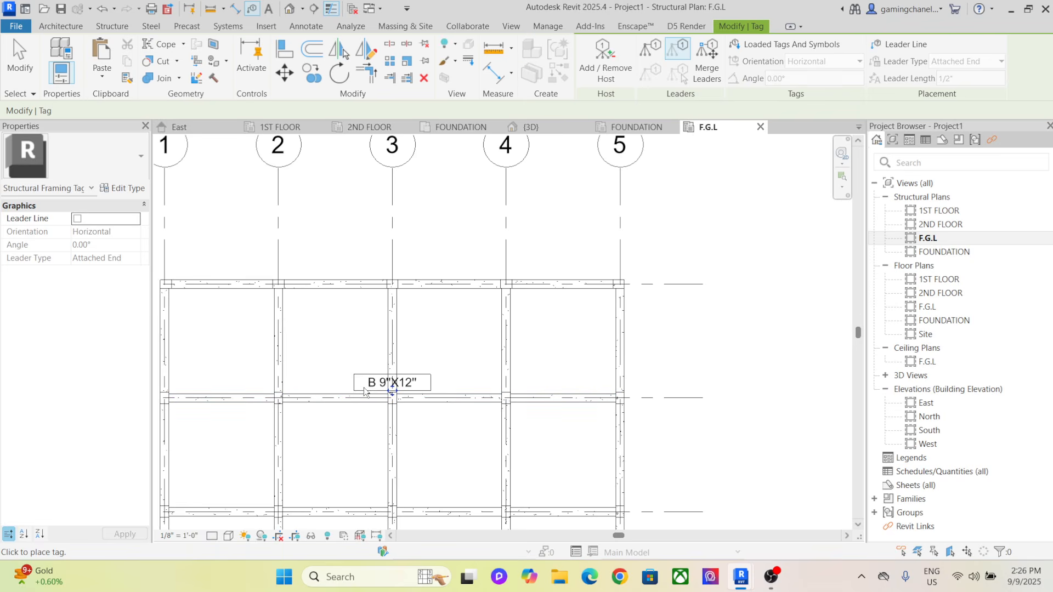
left_click_drag(393, 391, 337, 380)
scroll(328, 351, "up", 3)
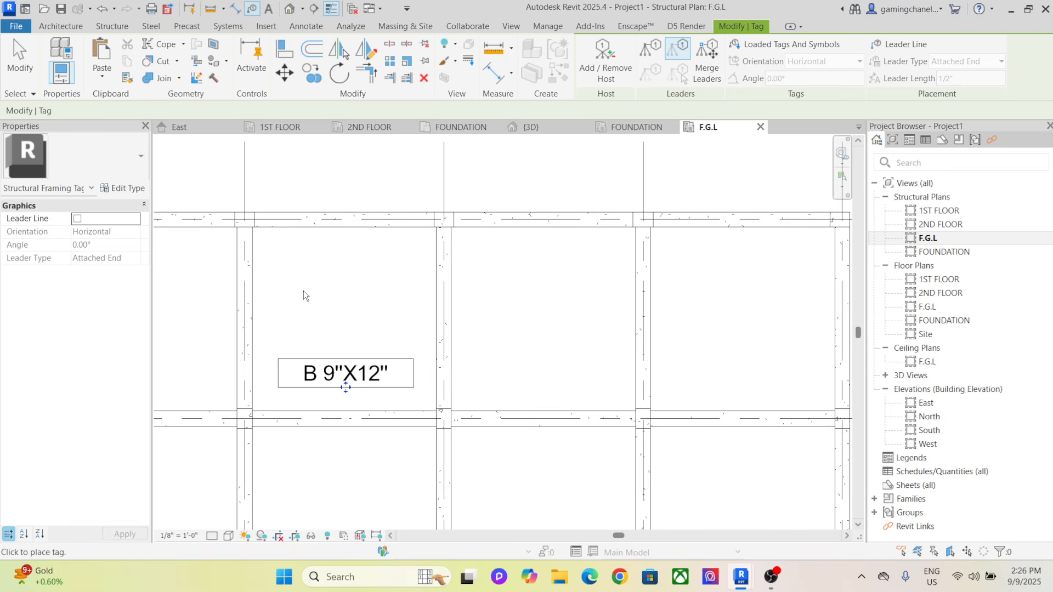
scroll(308, 290, "down", 3)
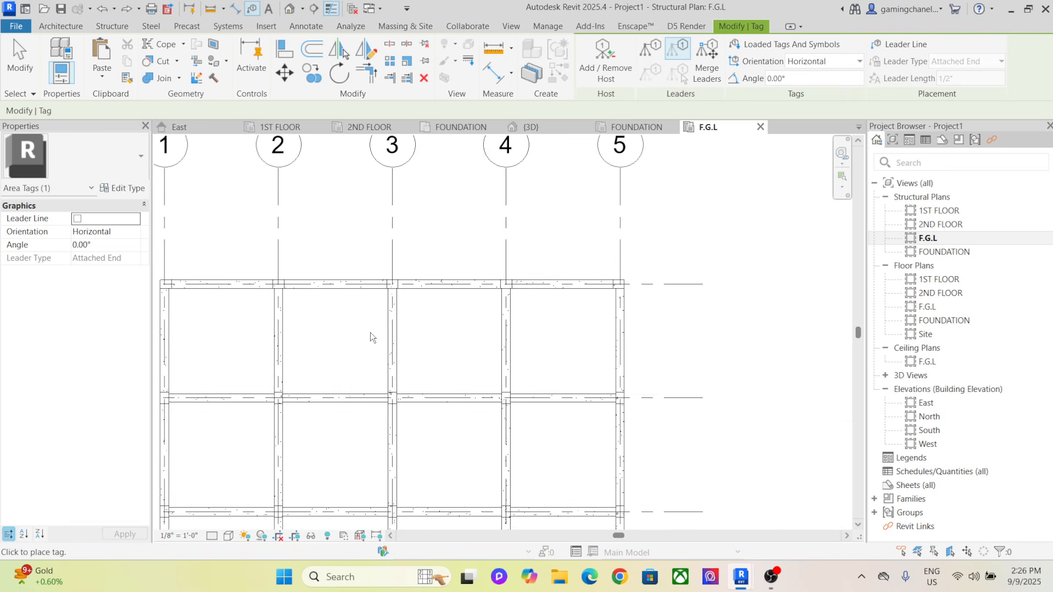
scroll(370, 333, "down", 3)
middle_click_drag(369, 334, 373, 313)
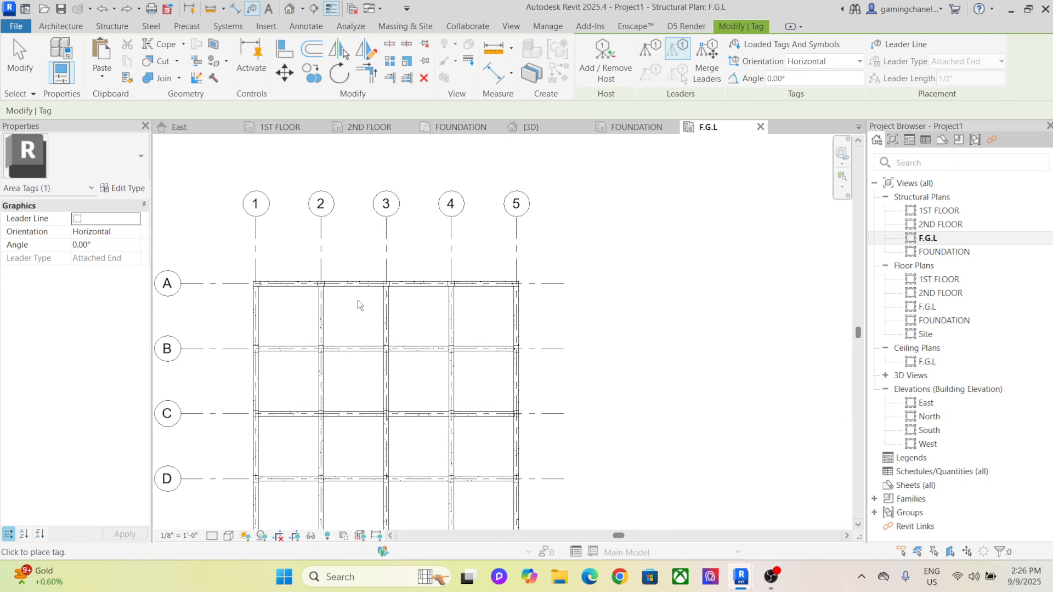
left_click(67, 26)
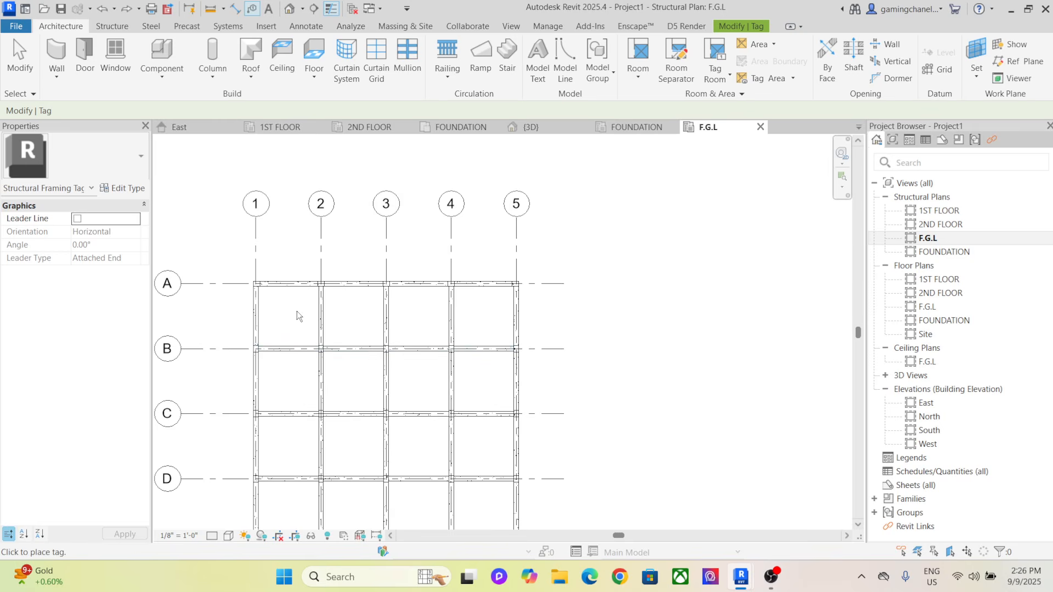
middle_click_drag(297, 311, 301, 301)
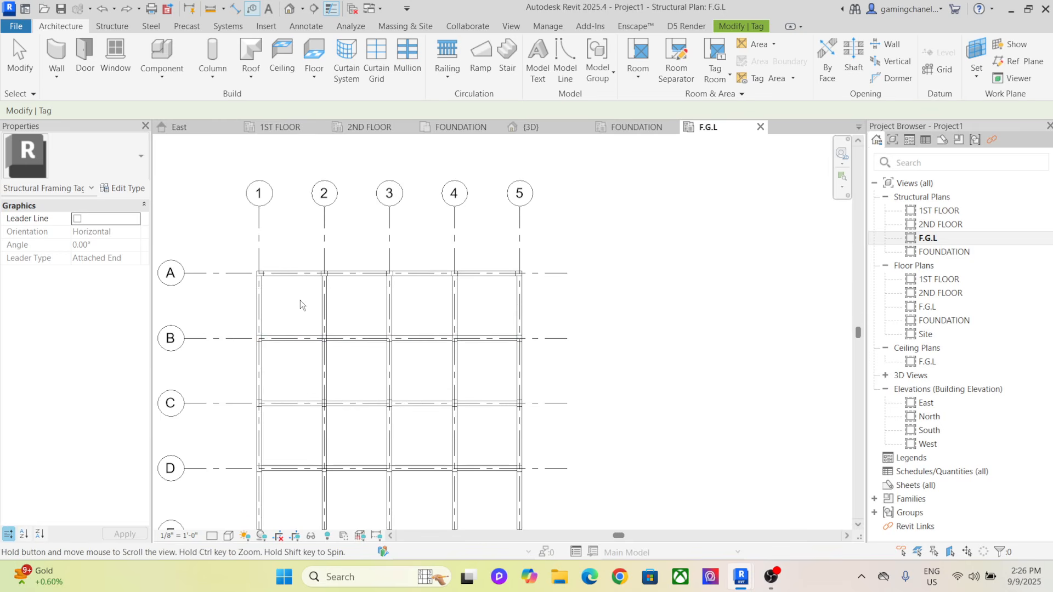
left_click(938, 239)
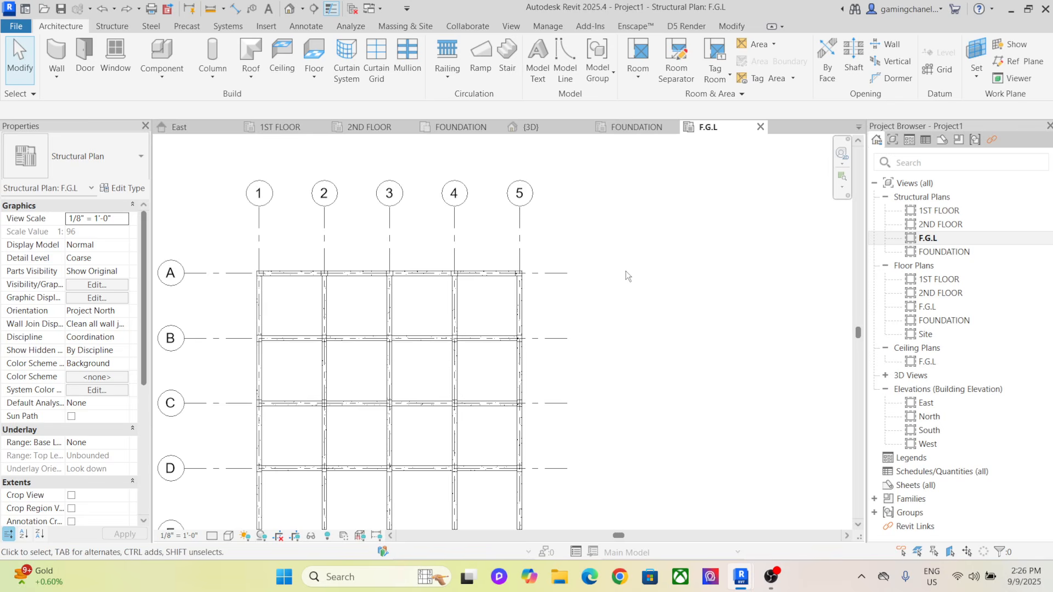
middle_click_drag(636, 307, 649, 281)
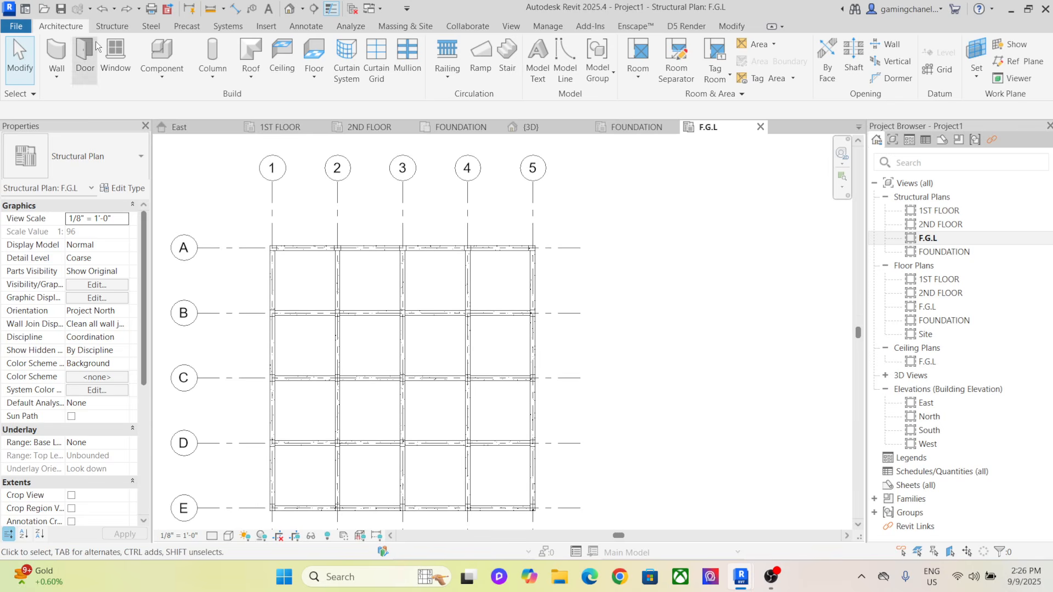
Start placing an isolated foundation and browse the US family library to the Structural Foundations folder
left_click(118, 27)
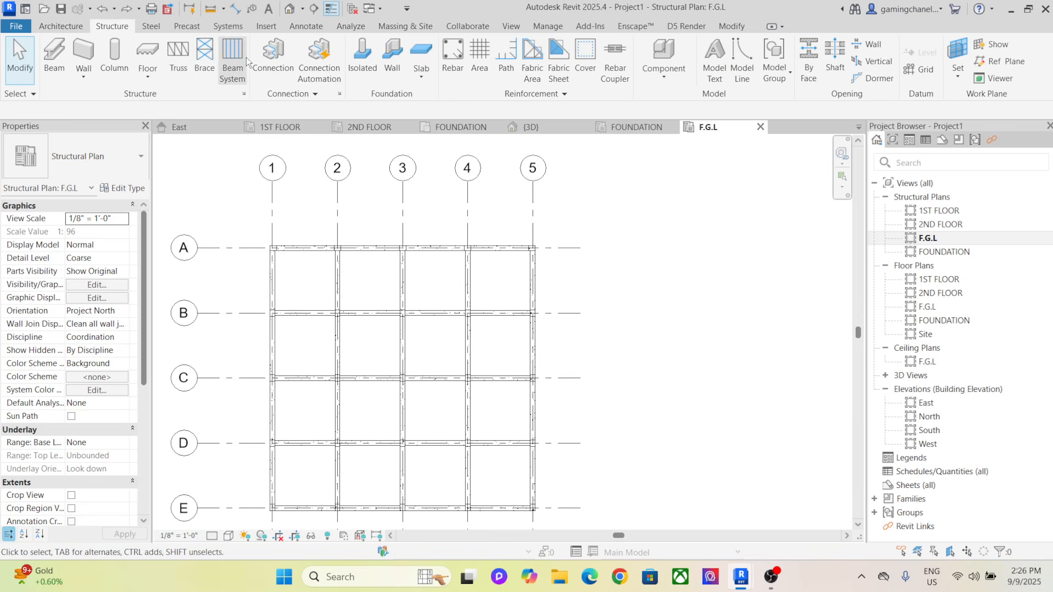
left_click(362, 60)
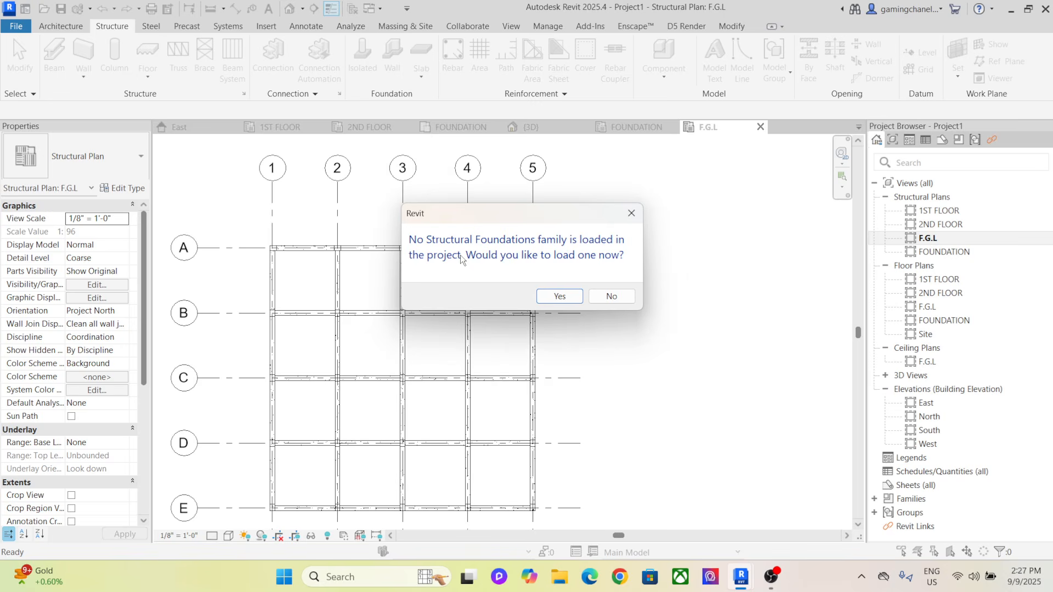
left_click(559, 297)
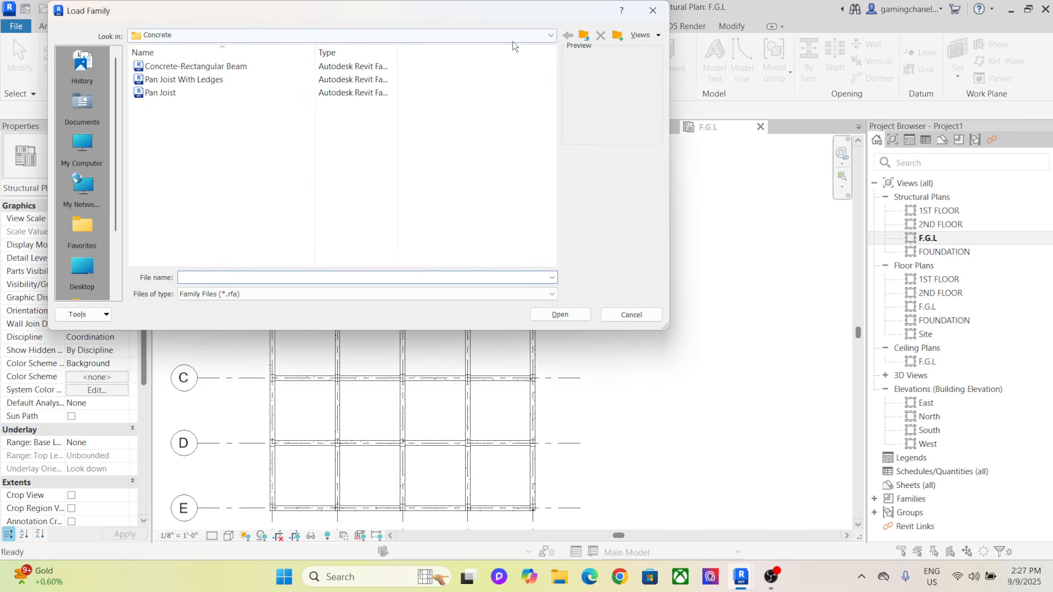
left_click(544, 37)
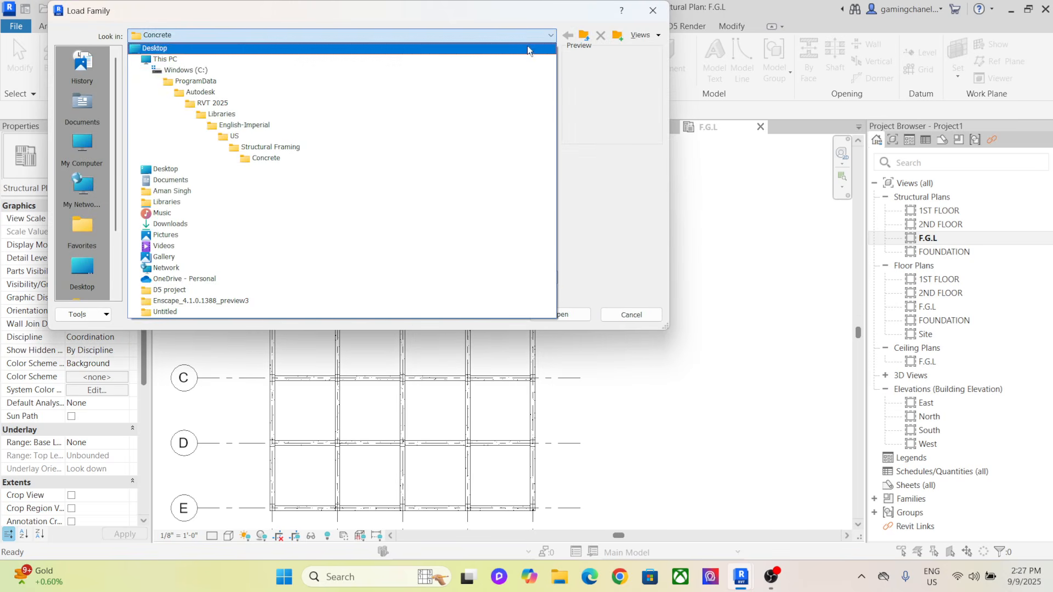
left_click(419, 136)
scroll(208, 119, "down", 6)
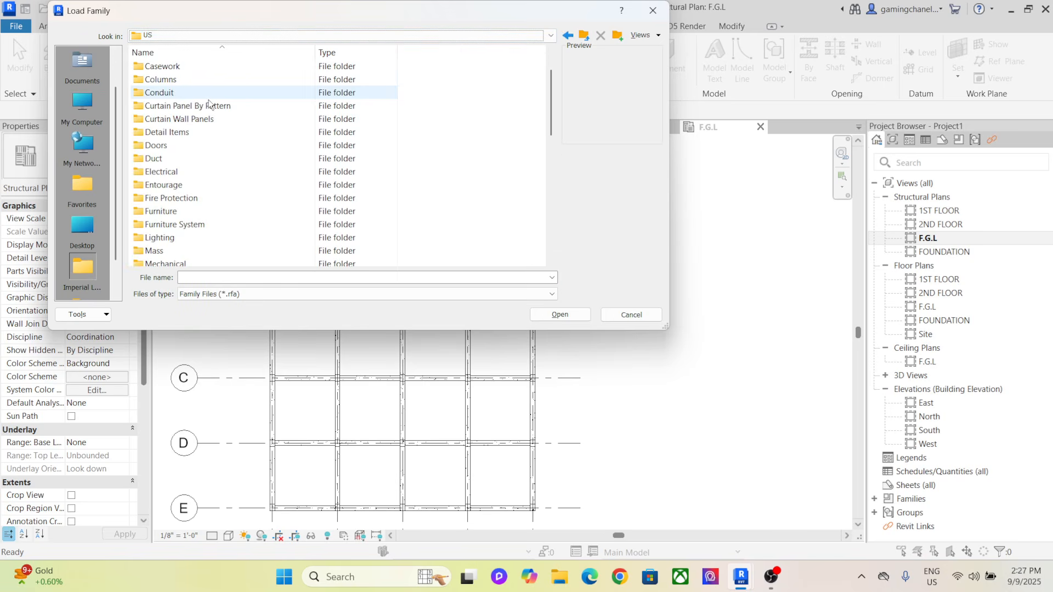
scroll(208, 120, "down", 3)
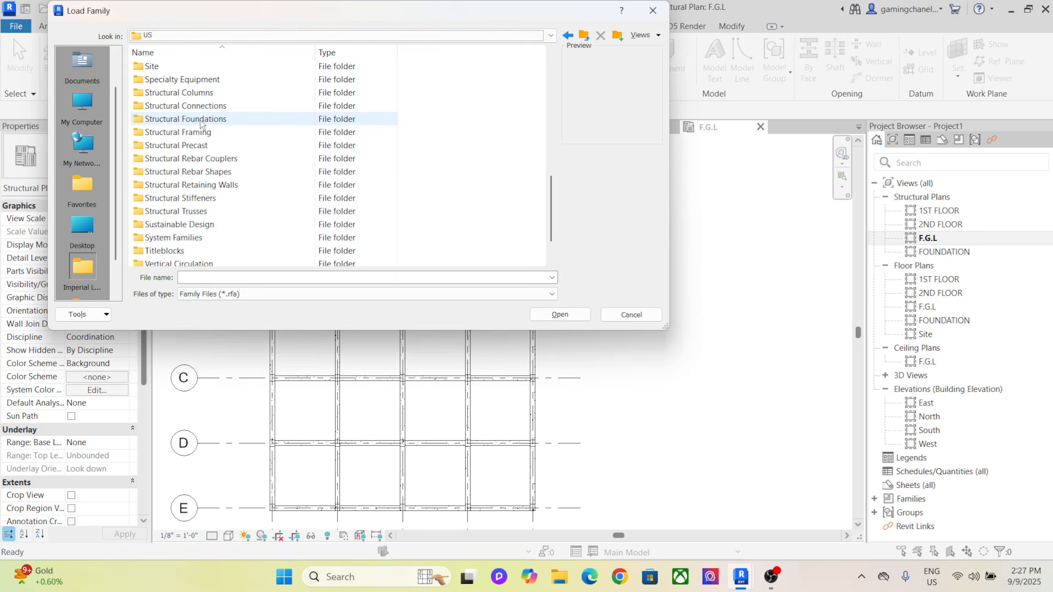
double_click(229, 119)
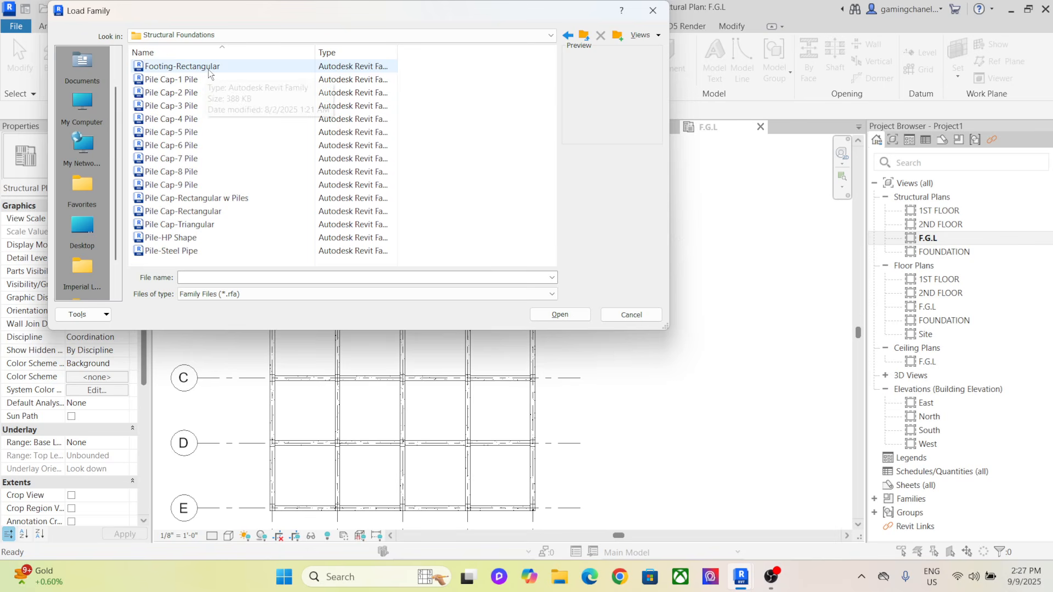
Compare the previews of the pile cap and footing families and load Pile Cap-Rectangular for placement
left_click(209, 68)
left_click(207, 83)
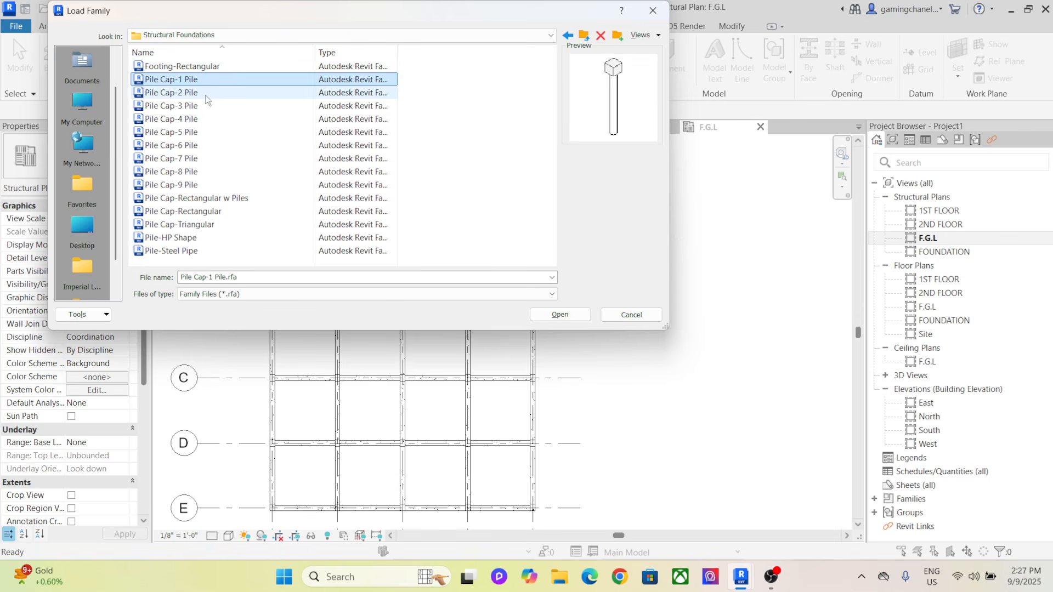
left_click(205, 106)
left_click(208, 119)
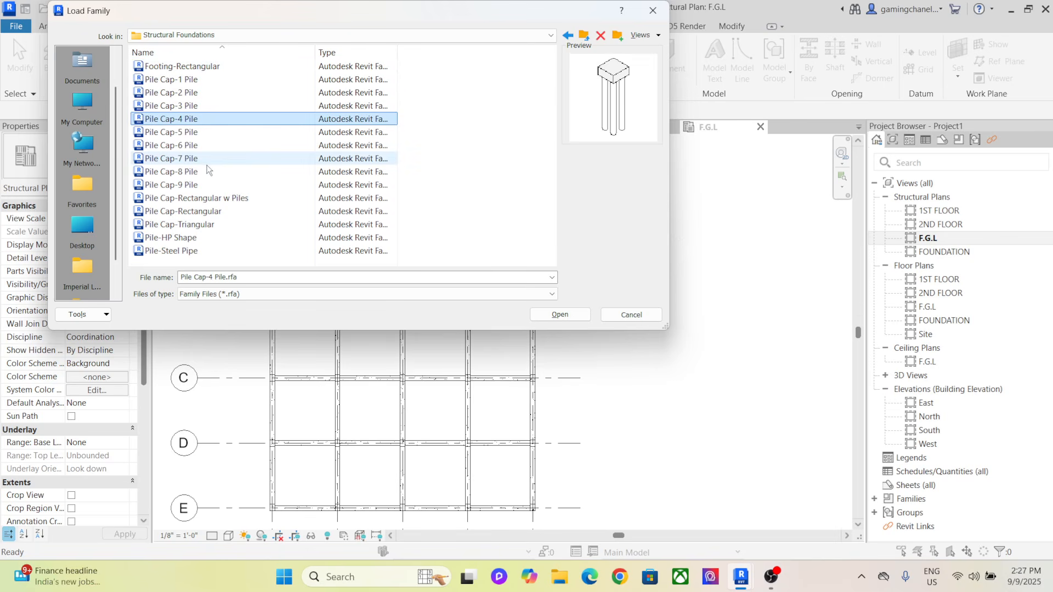
left_click(207, 171)
left_click(208, 186)
left_click(208, 198)
left_click(209, 212)
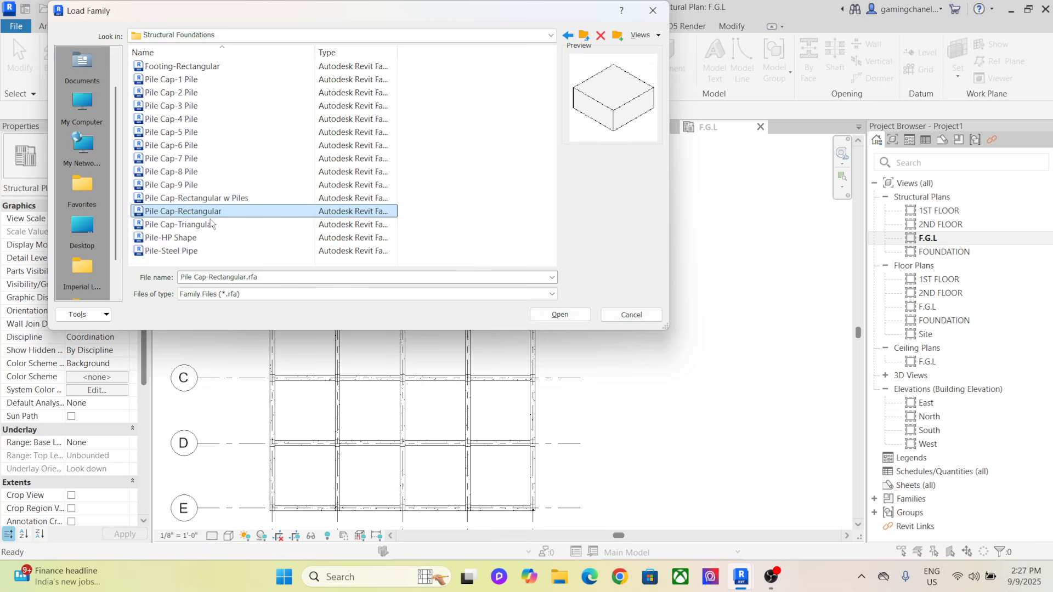
left_click(209, 225)
left_click(209, 238)
left_click(212, 225)
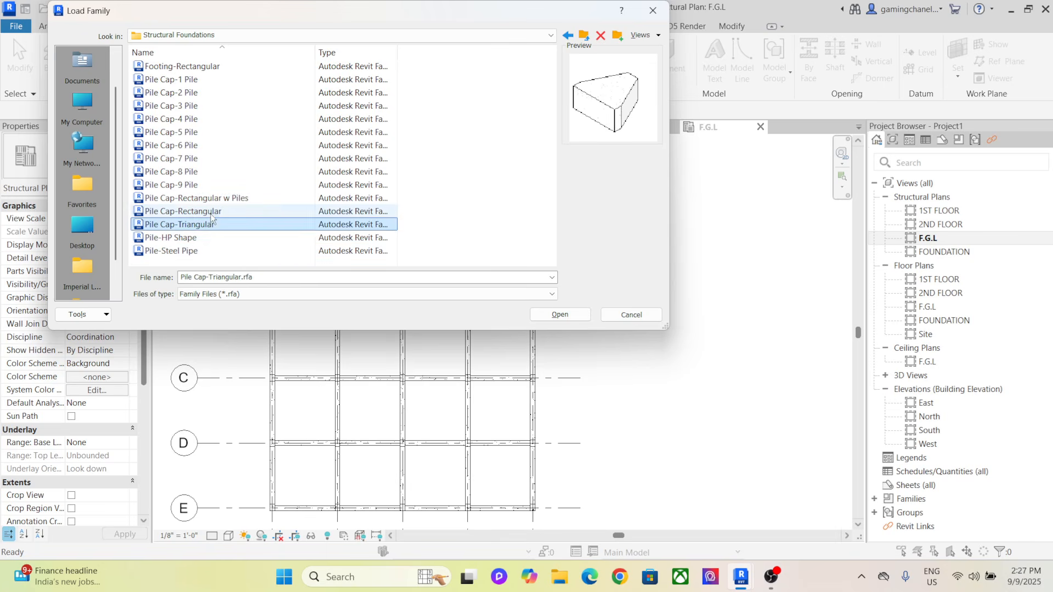
left_click(216, 199)
left_click(219, 213)
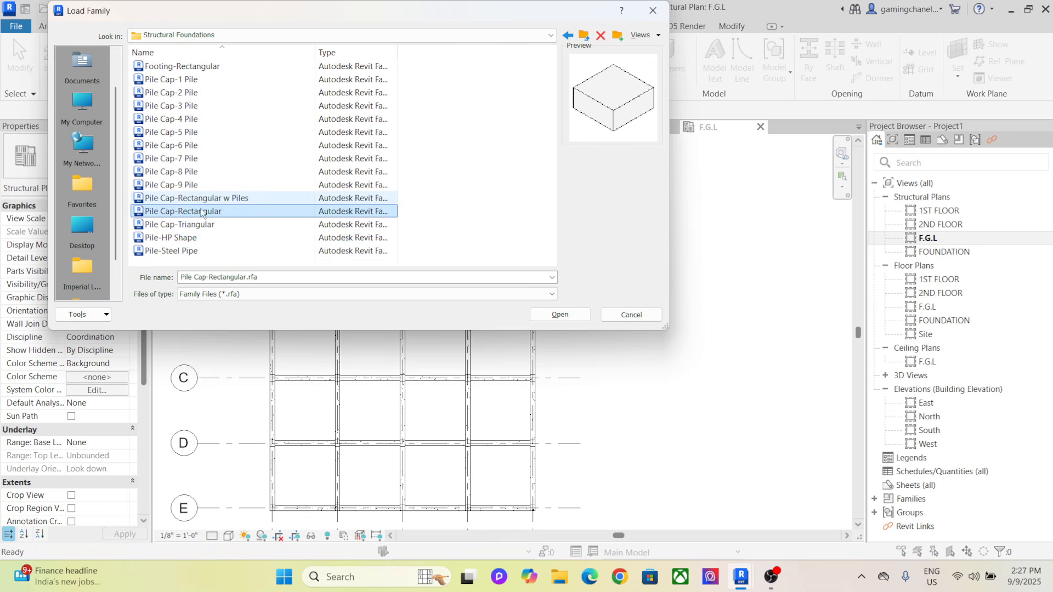
left_click(560, 315)
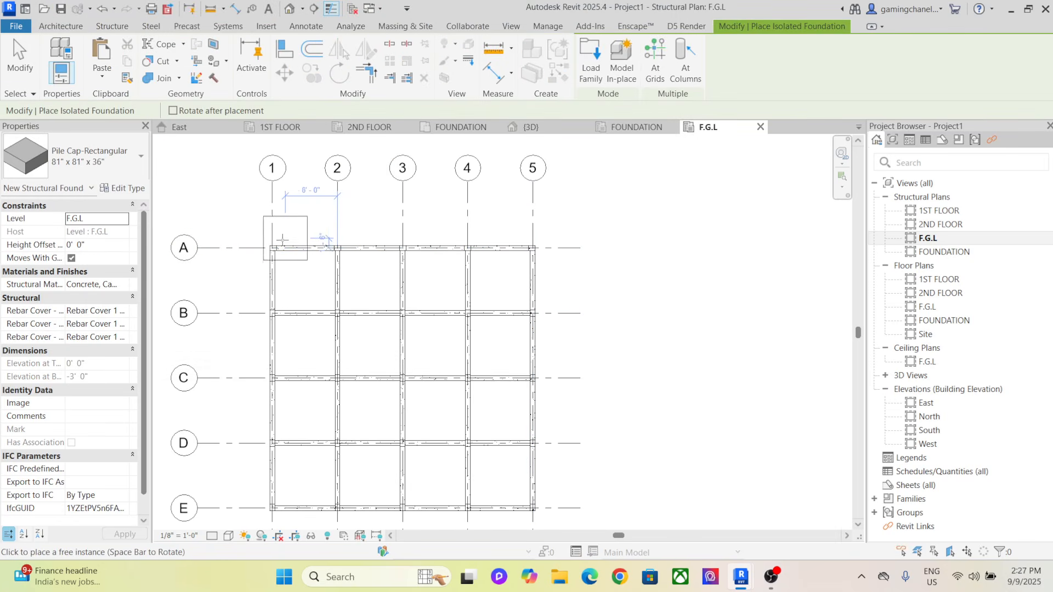
Duplicate the 81" x 81" x 36" pile cap type under the name F1 4'X4'X1'6"
left_click(120, 189)
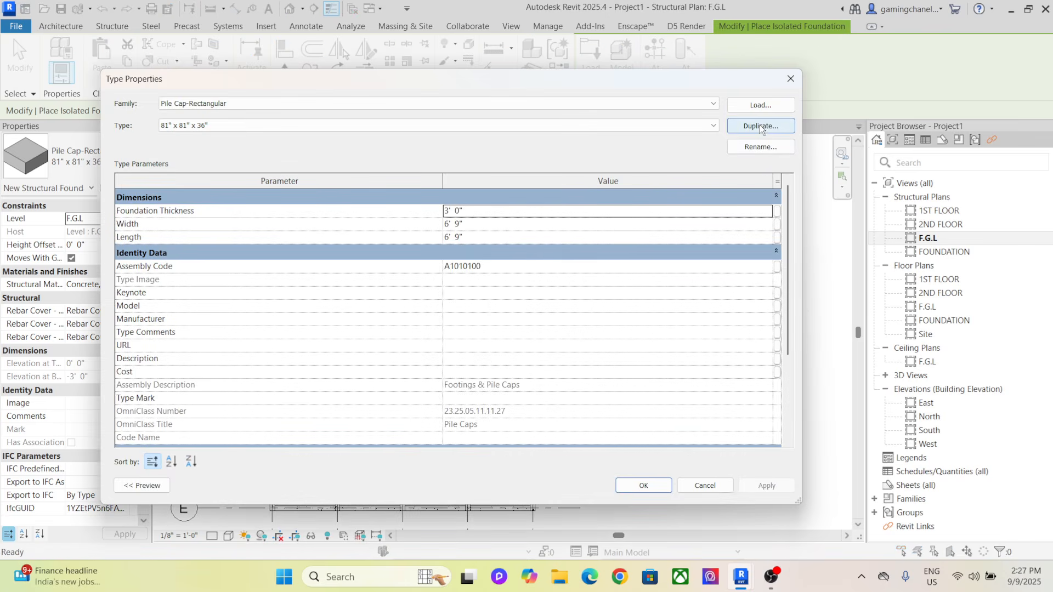
left_click(759, 125)
left_click(549, 271)
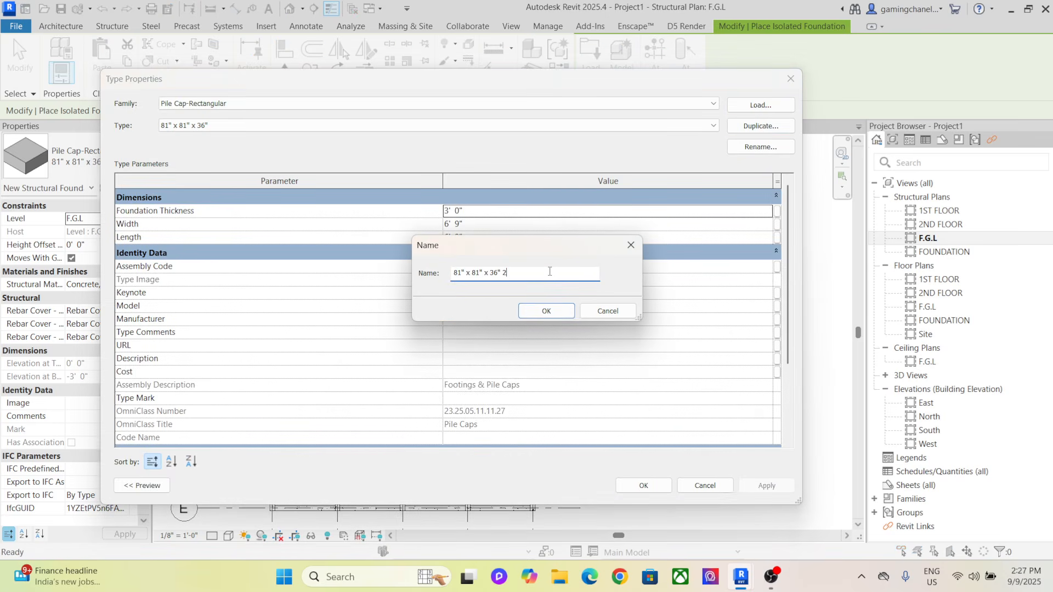
key("BackSpace")
key("BackSpace")
key("BackSpace")
key("BackSpace")
key("BackSpace")
key("BackSpace")
key("BackSpace")
key("BackSpace")
key("BackSpace")
type("F1 4'X4'X1'6")
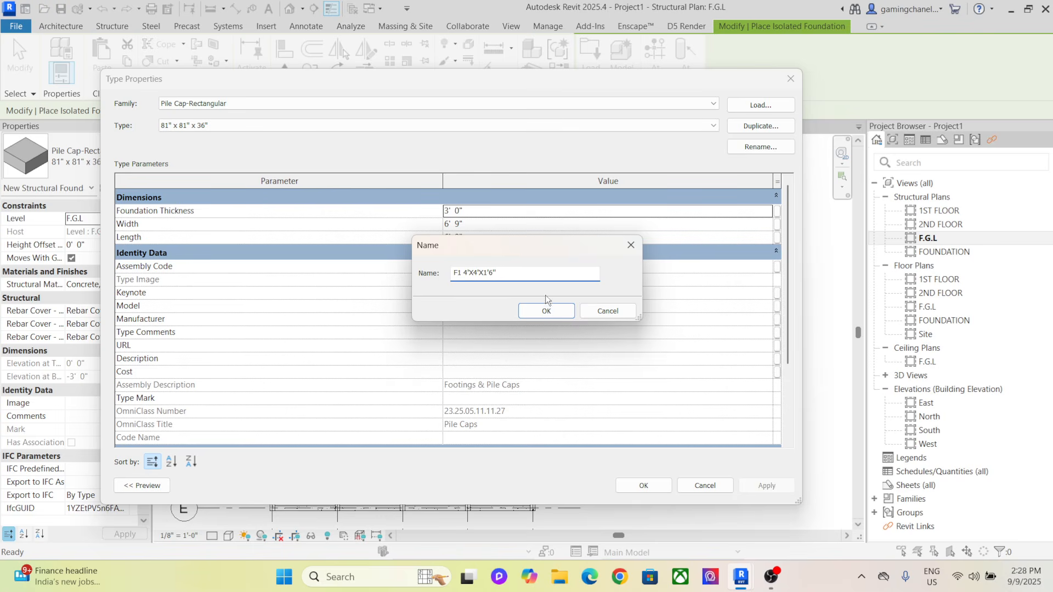
left_click(548, 311)
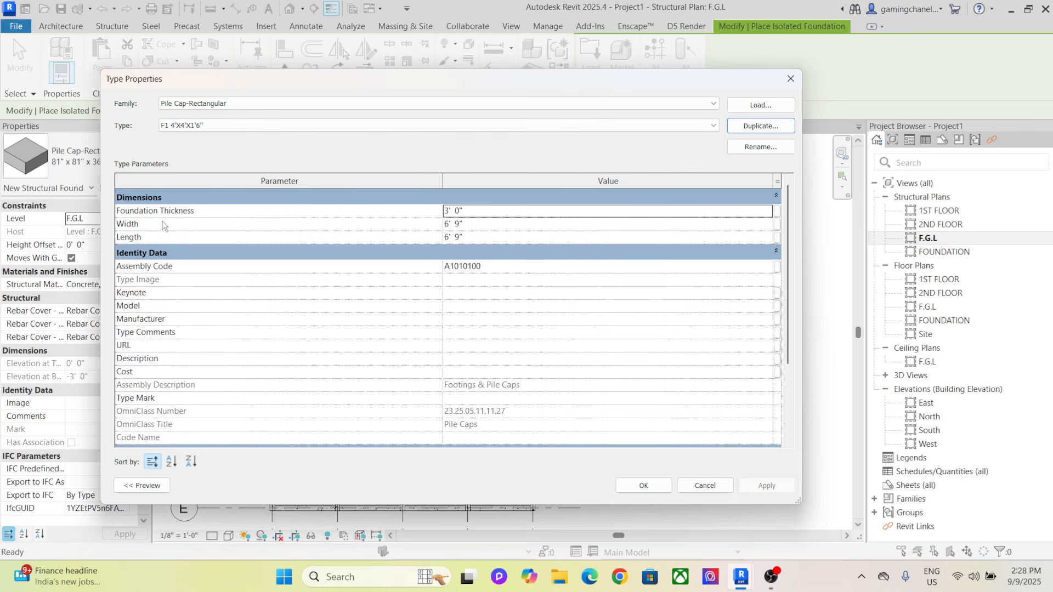
Set the F1 pile cap type's foundation thickness to 1' 6" and its width and length to 4', and accept the type
left_click(482, 210)
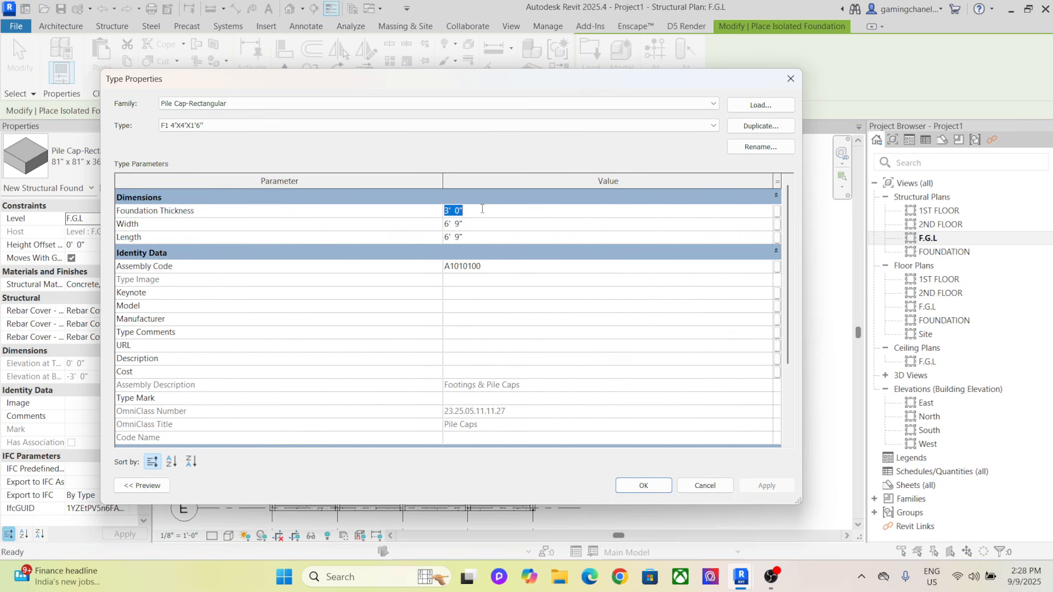
key("BackSpace")
left_click(495, 226)
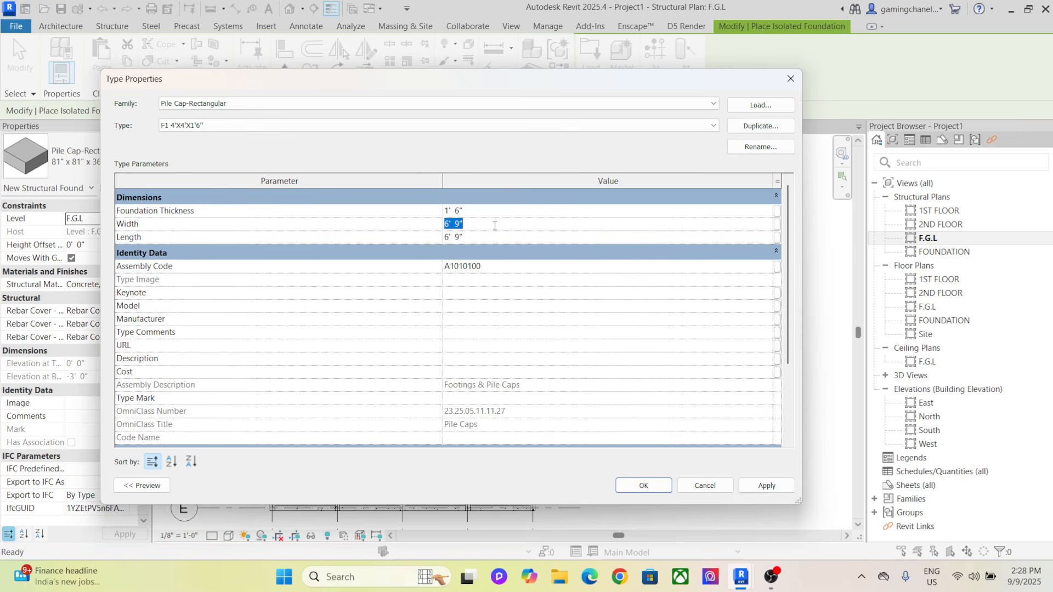
key("BackSpace")
type("4")
left_click(493, 237)
key("BackSpace")
left_click(778, 486)
left_click(643, 485)
Place one F1 4'X4'X1'6" pile cap on the FOUNDATION level, centred on the column at grids A and 1, and end placement
scroll(276, 250, "up", 6)
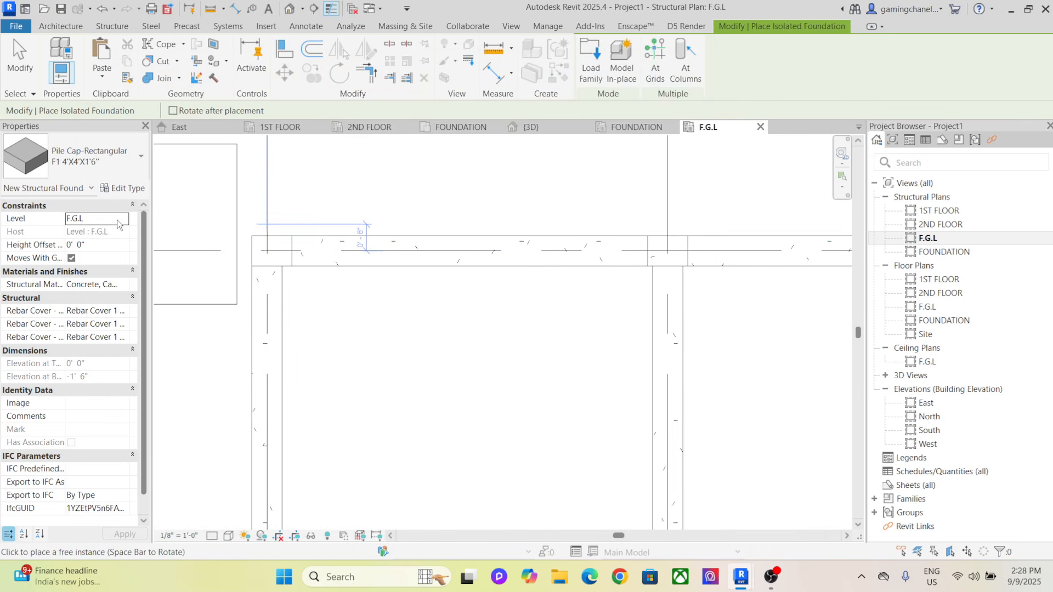
left_click(125, 220)
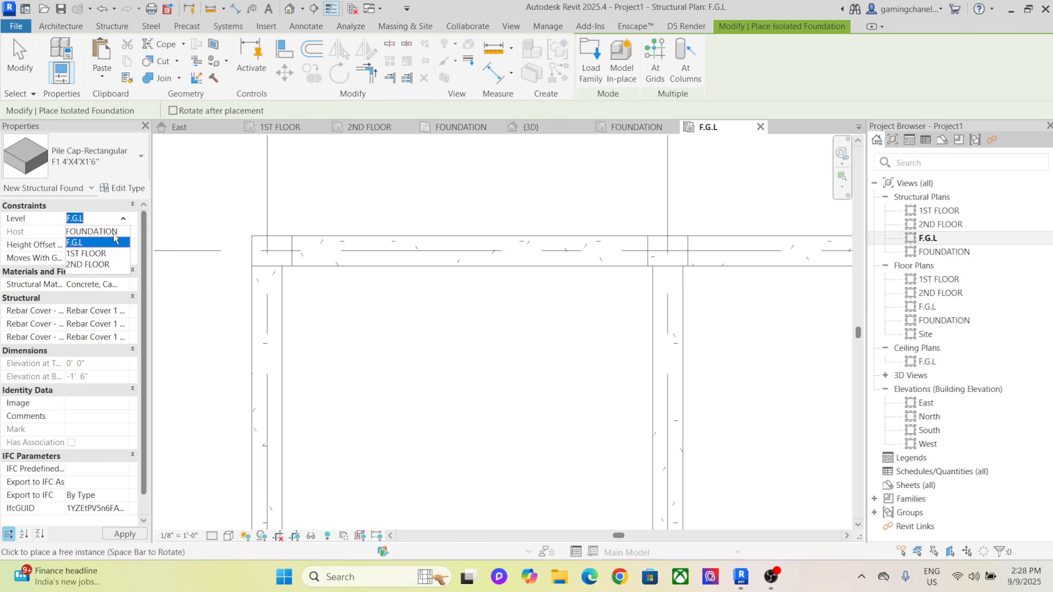
left_click(113, 232)
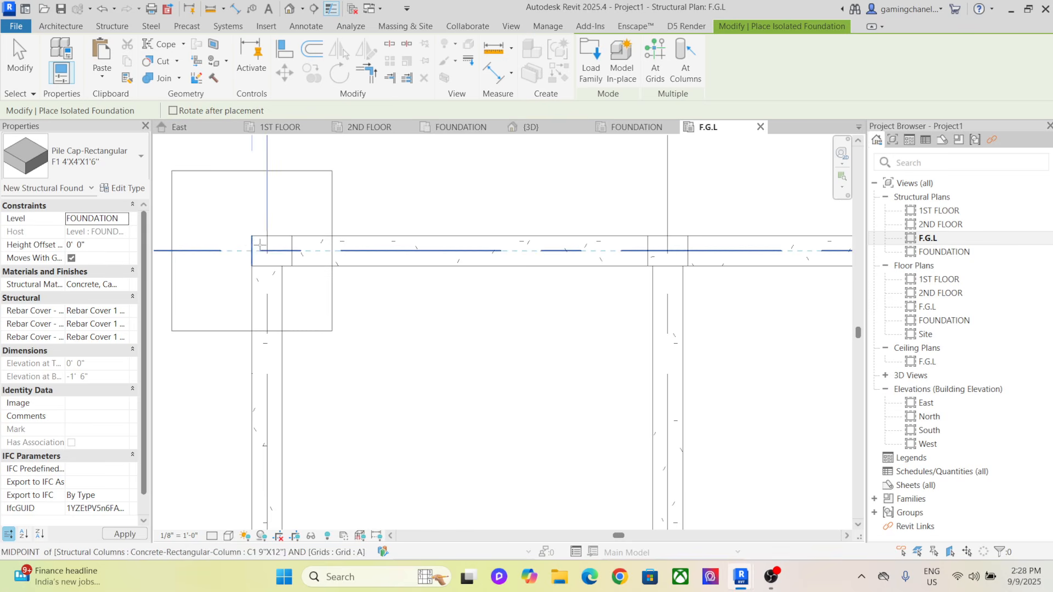
scroll(402, 210, "down", 5)
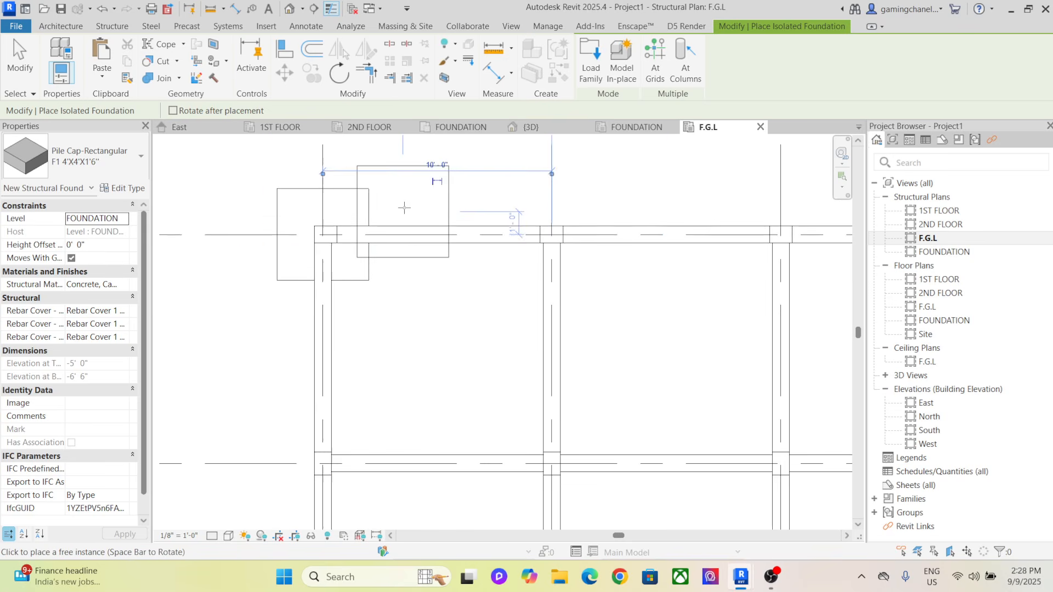
right_click(433, 192)
left_click(486, 199)
right_click(423, 168)
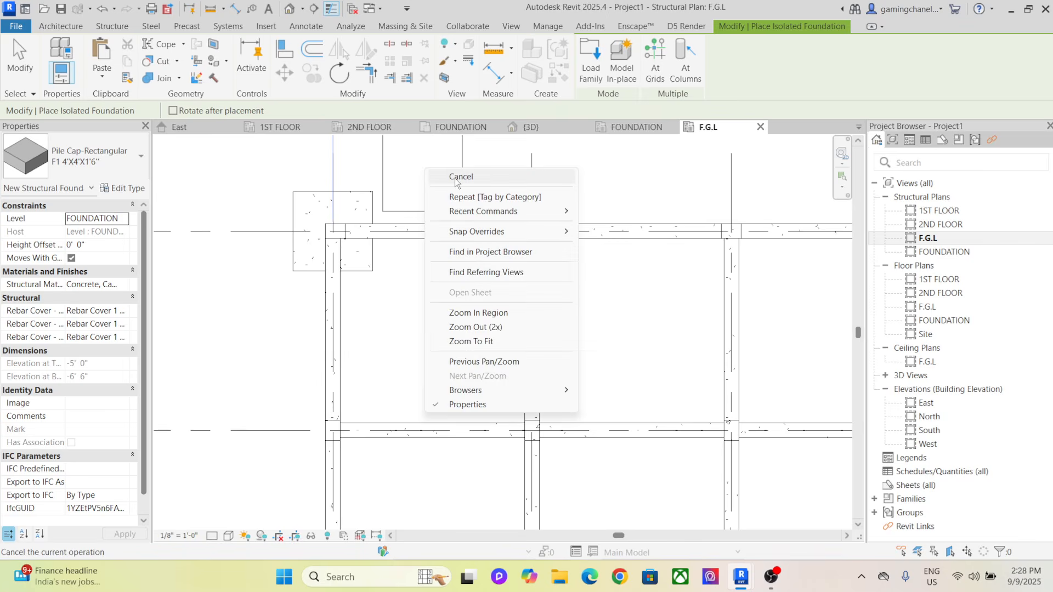
left_click(447, 173)
Inspect the pile cap under the grid A corner column in the 3D view
left_click(525, 128)
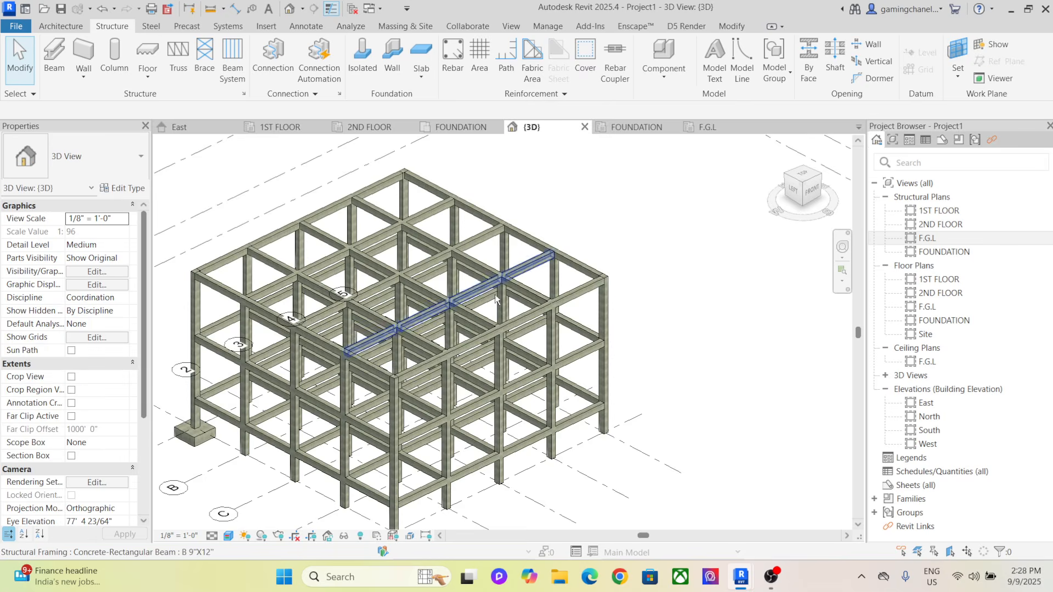
scroll(529, 370, "down", 2)
middle_click_drag(357, 450, 428, 347)
scroll(373, 443, "up", 5)
middle_click_drag(370, 416, 356, 441, "shift")
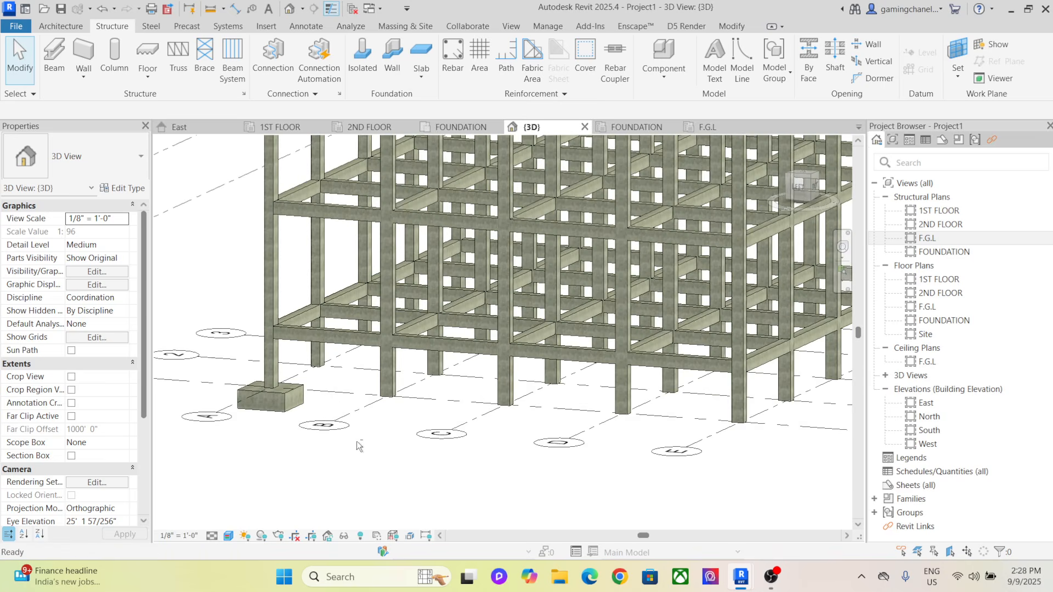
In the East elevation, add aligned dimensions for the thickness and width of the pile cap at grid A
double_click(961, 403)
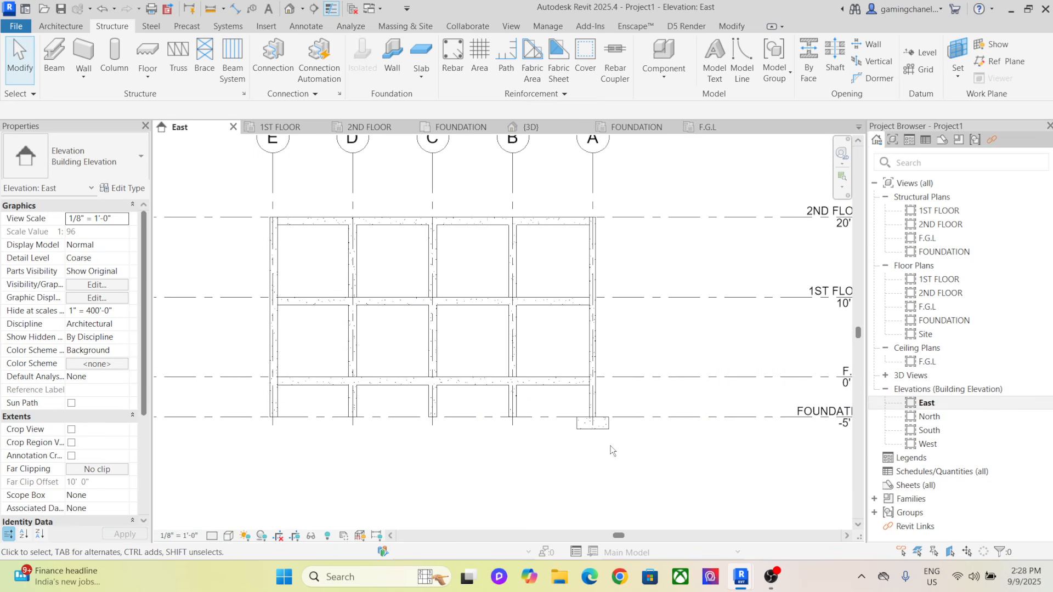
scroll(433, 433, "up", 3)
scroll(433, 433, "up", 5)
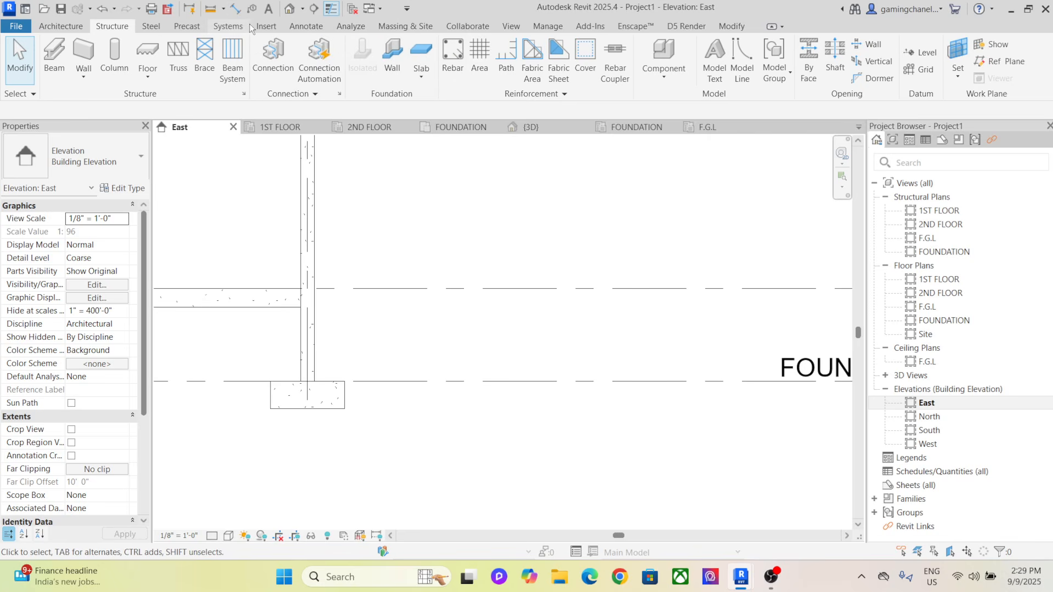
left_click(316, 30)
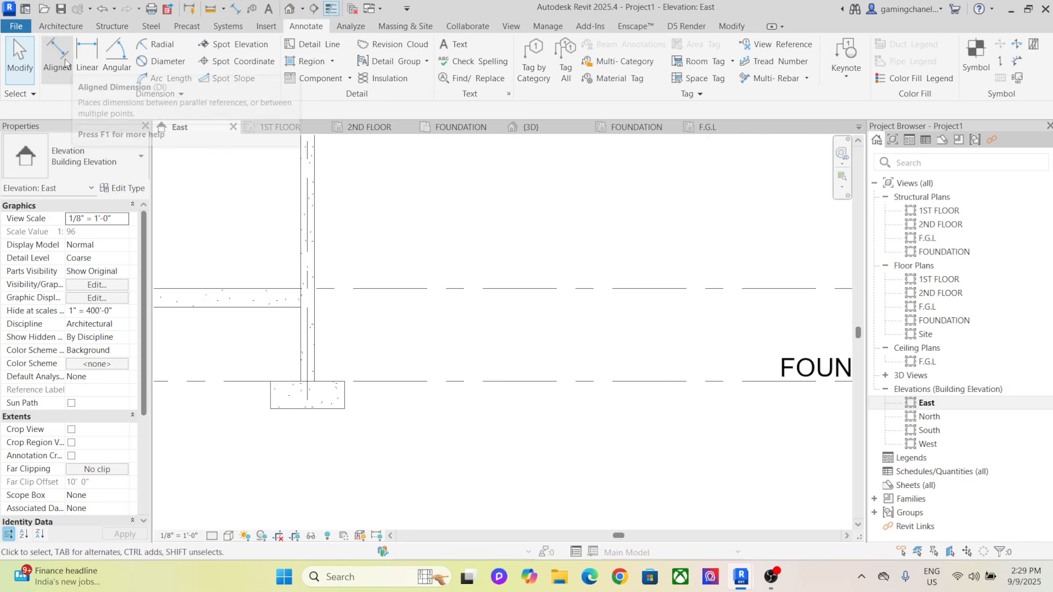
left_click(57, 57)
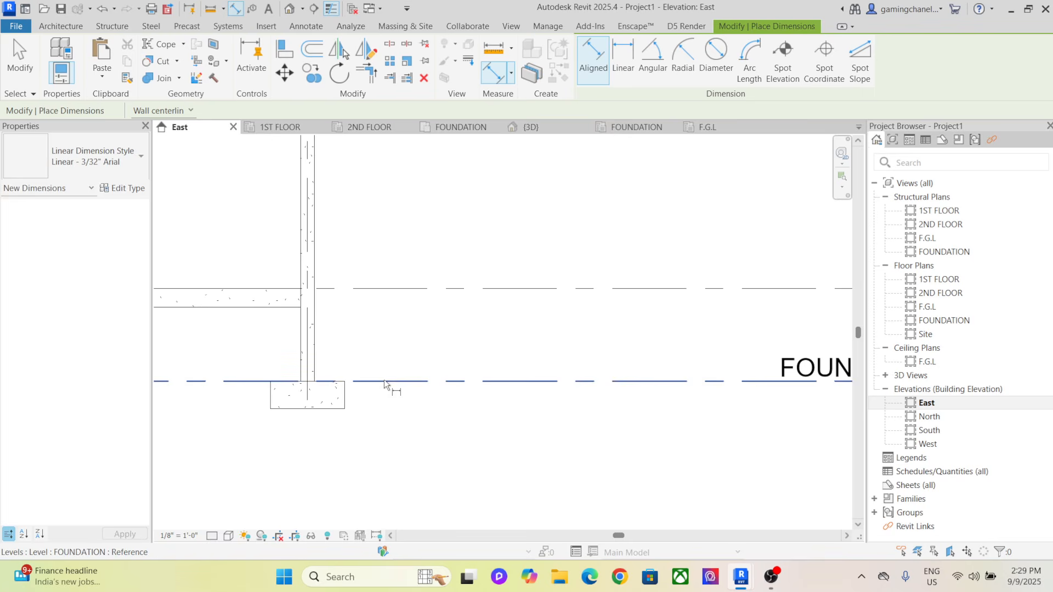
left_click(337, 409)
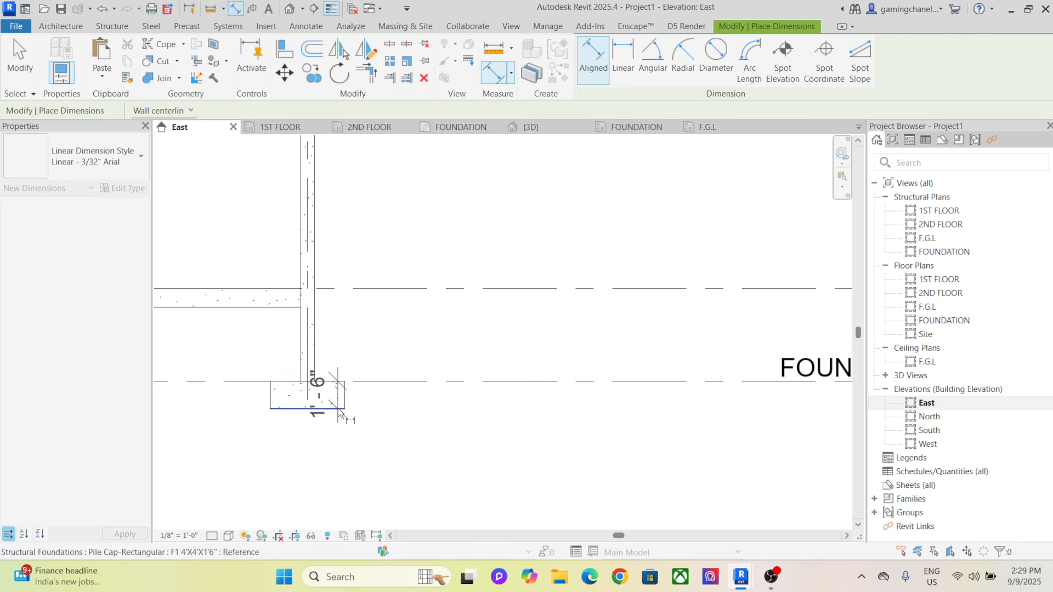
left_click(405, 407)
scroll(343, 424, "up", 3)
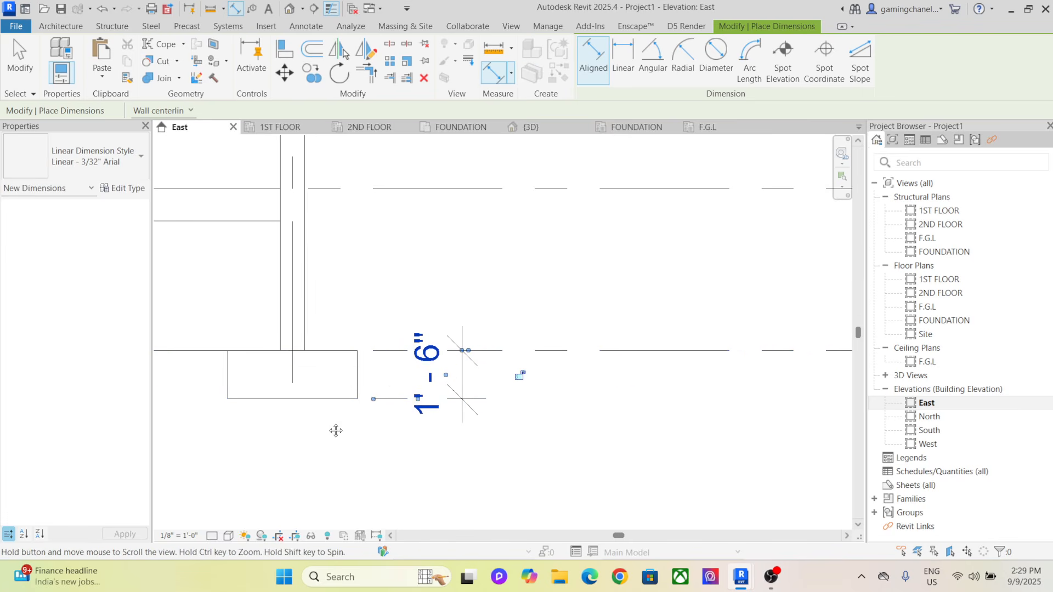
left_click(282, 367)
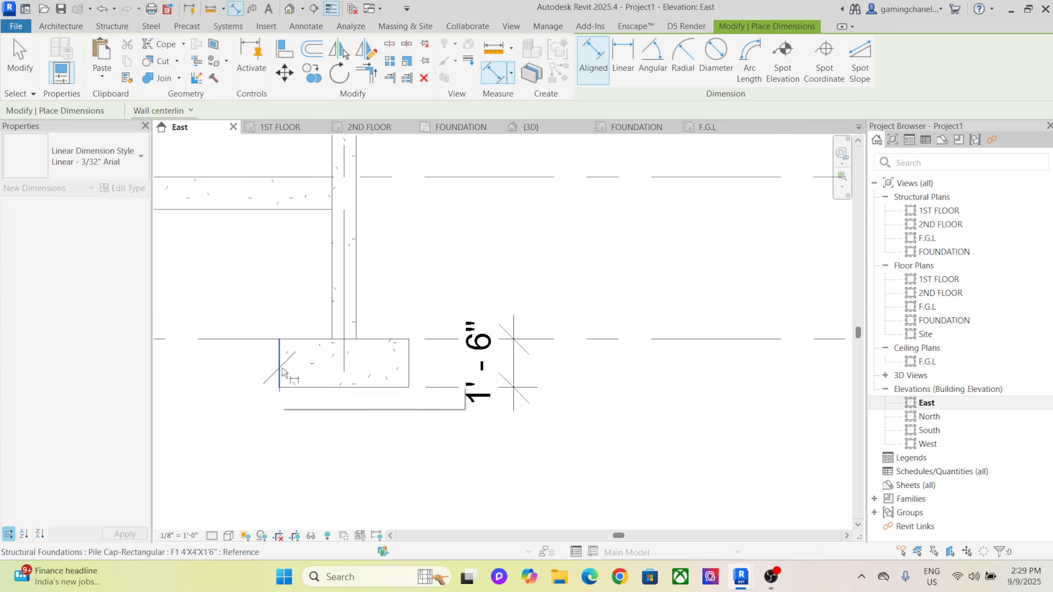
left_click(407, 378)
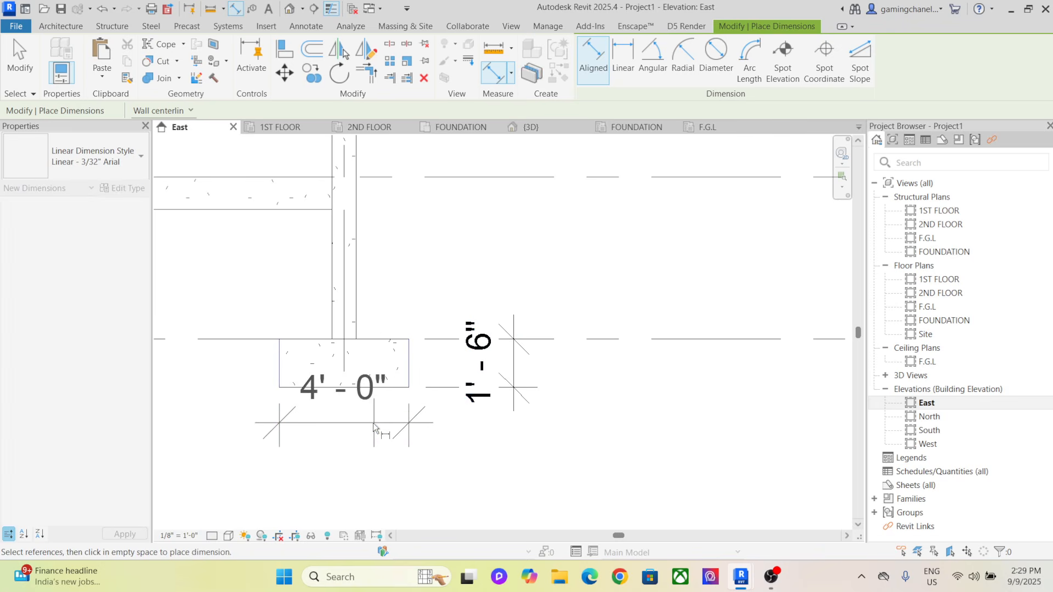
left_click(373, 423)
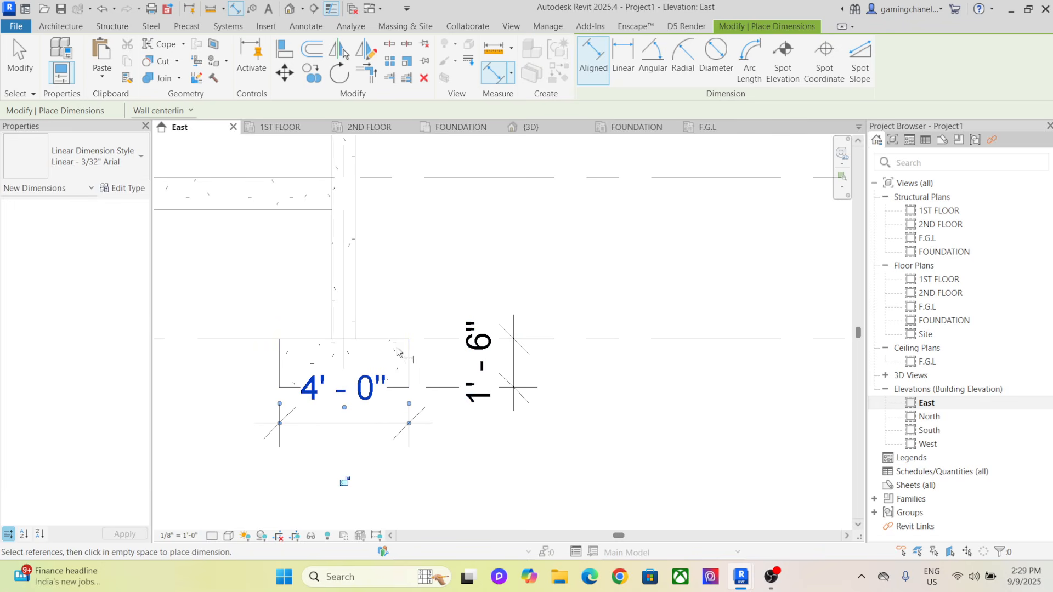
scroll(410, 328, "down", 3)
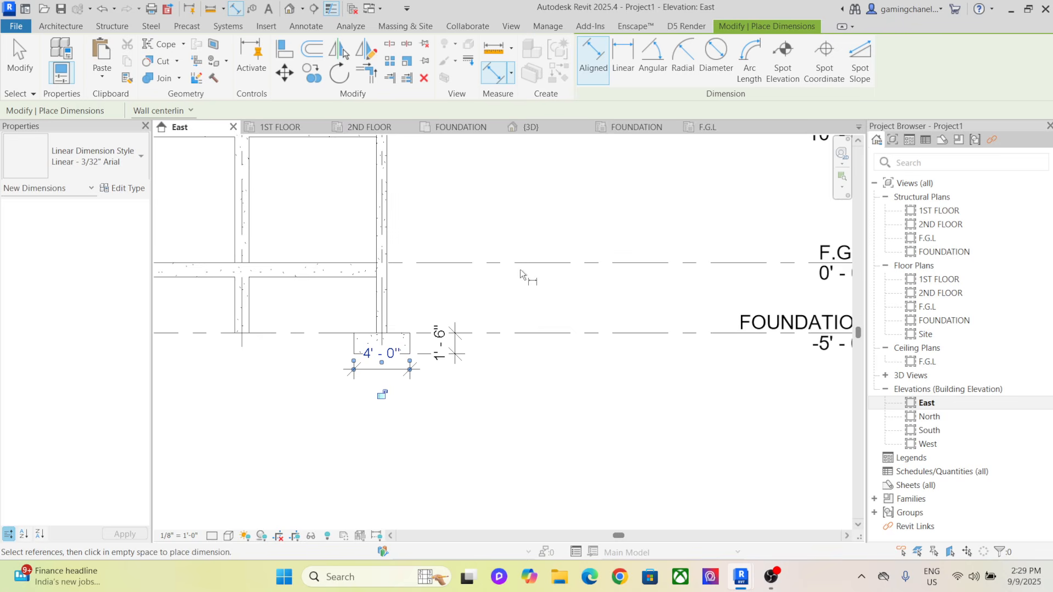
left_click(476, 266)
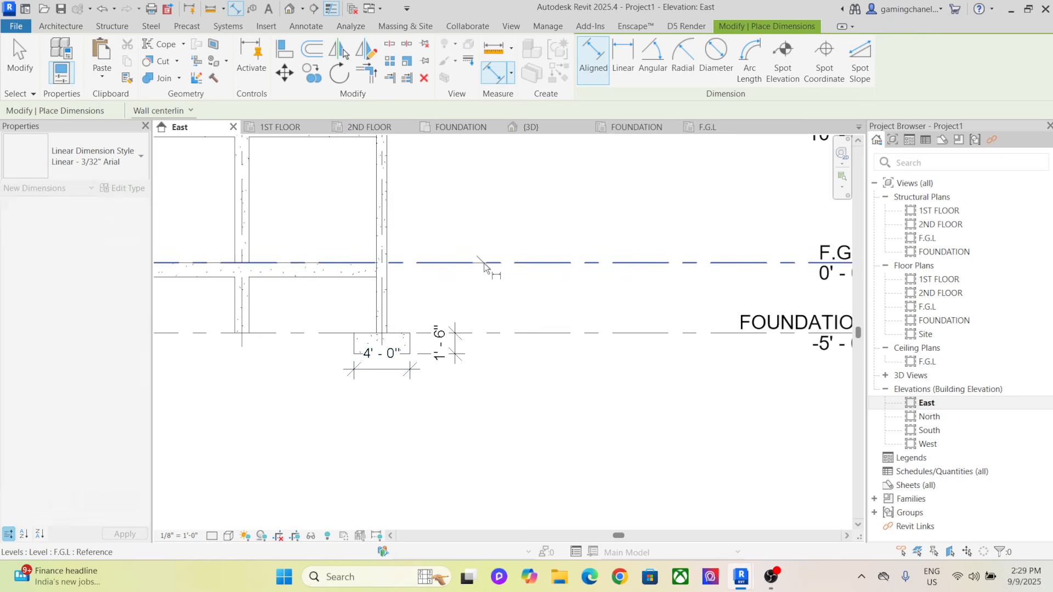
left_click(408, 355)
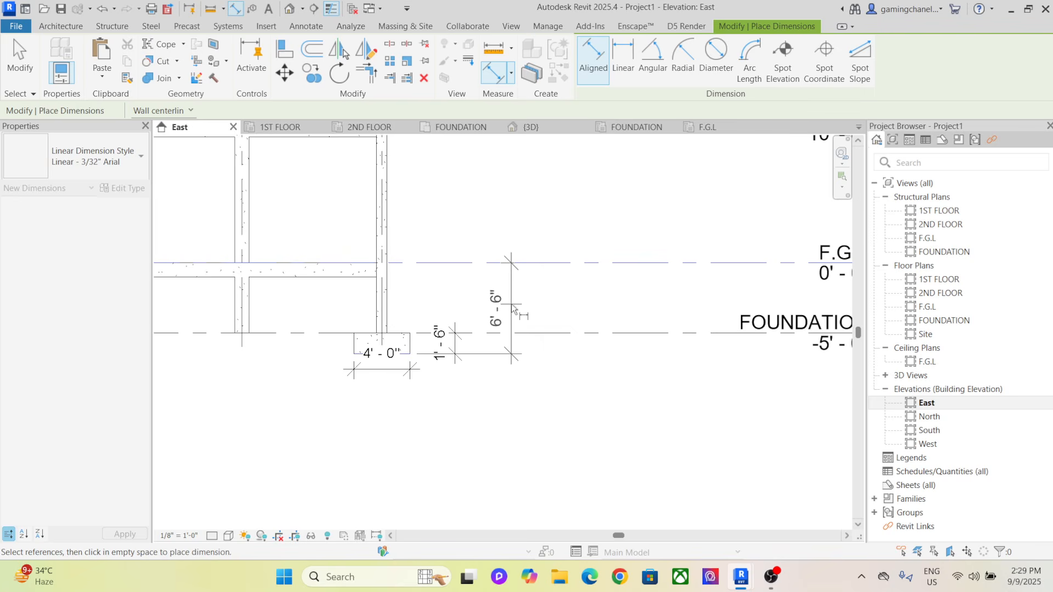
right_click(514, 301)
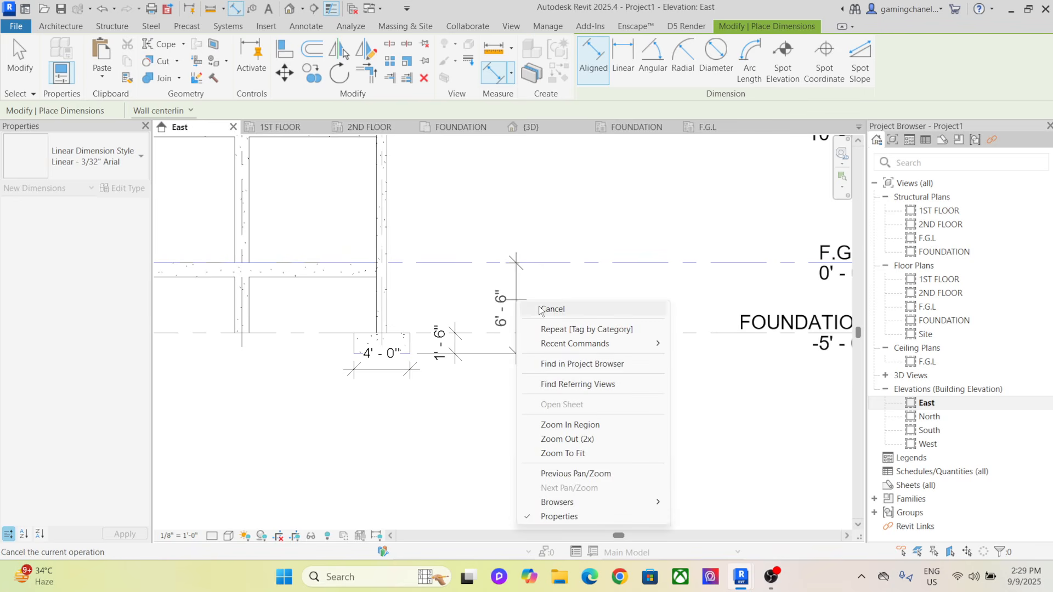
left_click(529, 308)
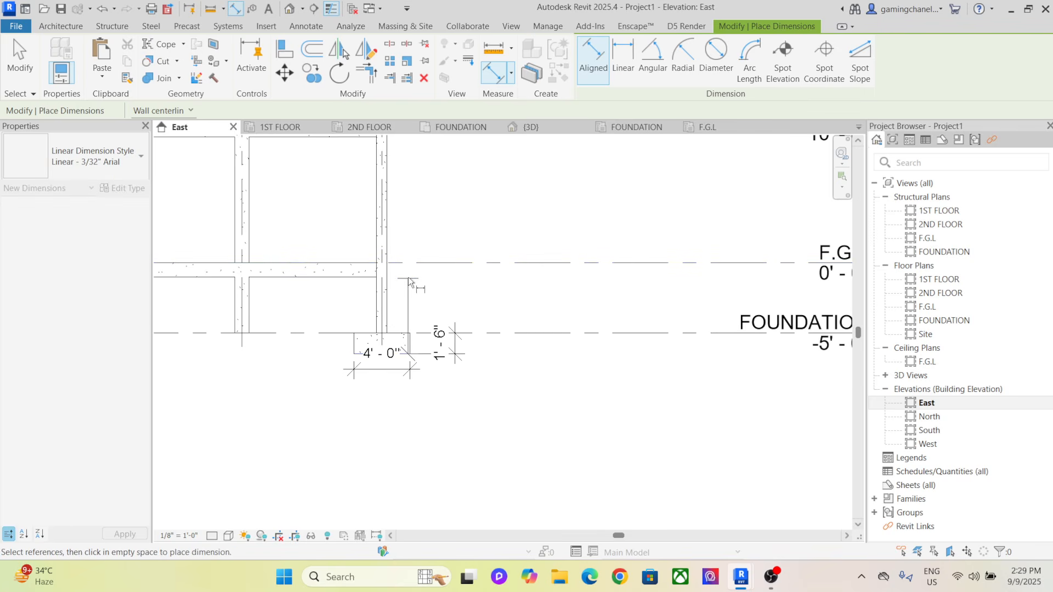
left_click(411, 266)
left_click(410, 354)
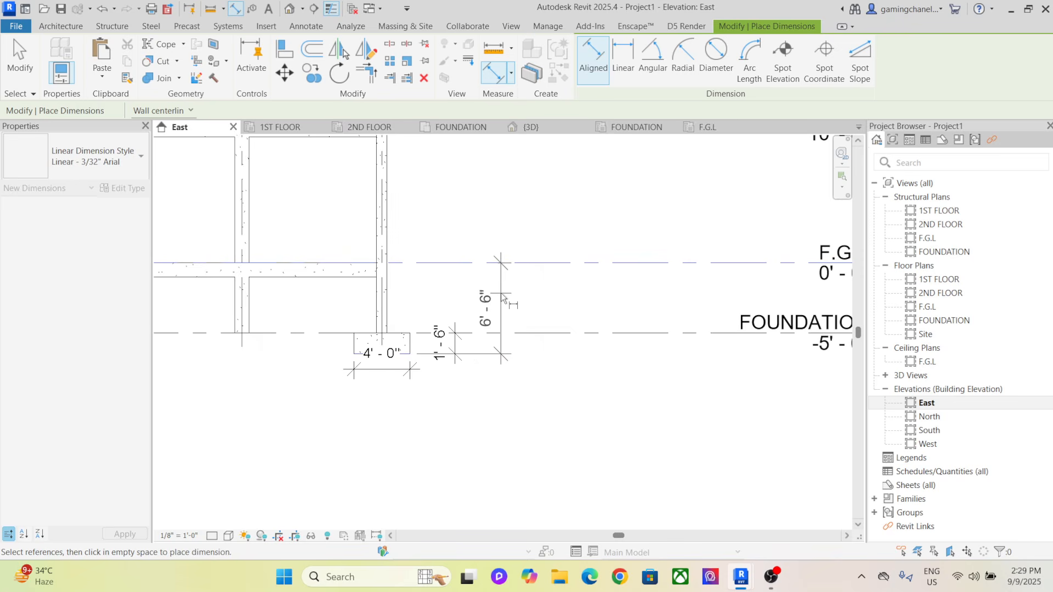
right_click(502, 291)
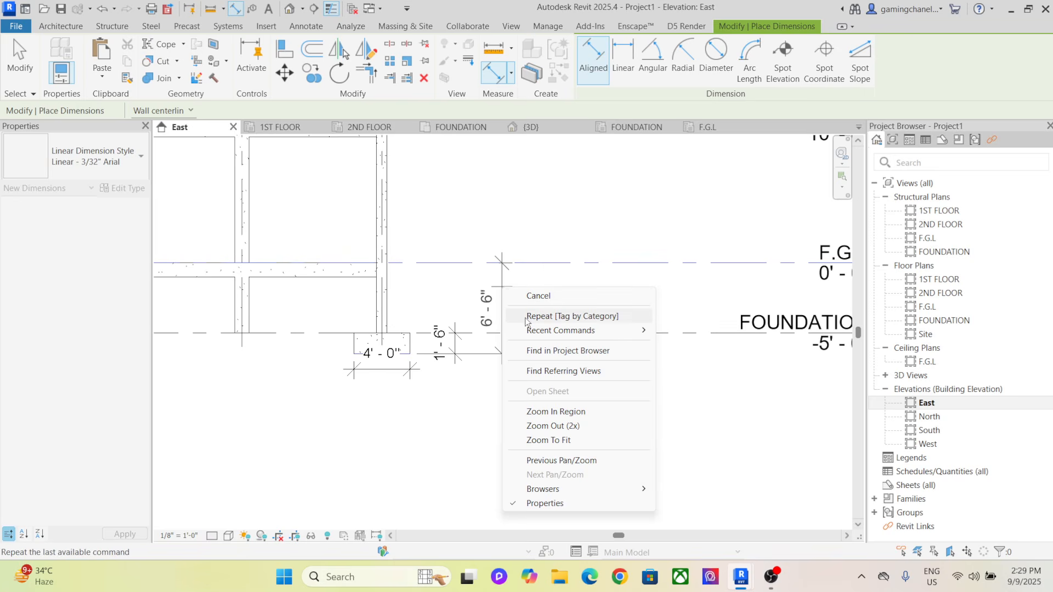
left_click(540, 296)
right_click(528, 288)
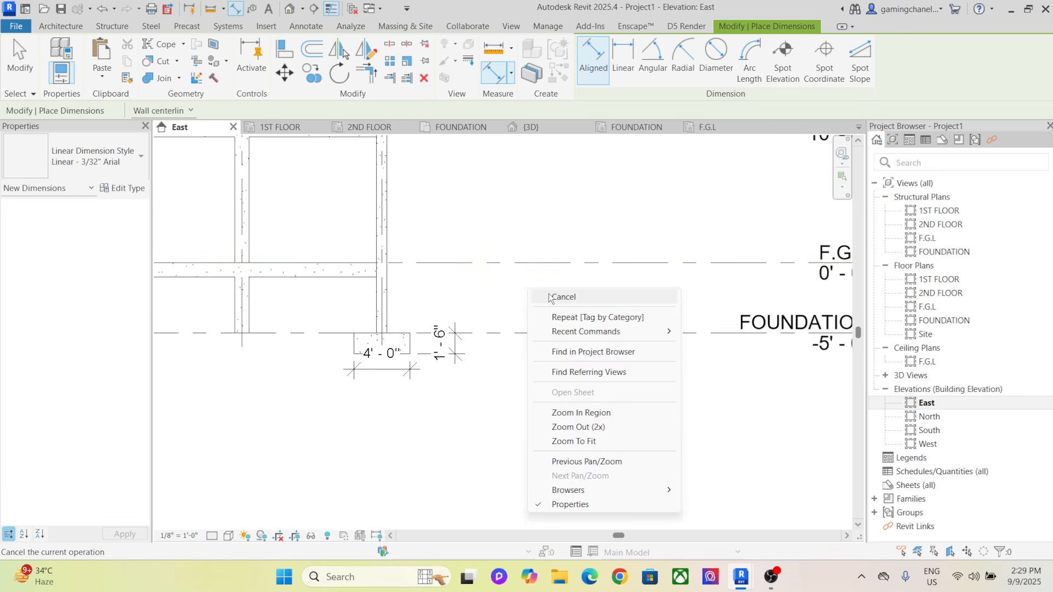
left_click(551, 296)
Add an aligned dimension between the F.G.L and FOUNDATION levels beside the grid A pile cap
left_click(493, 264)
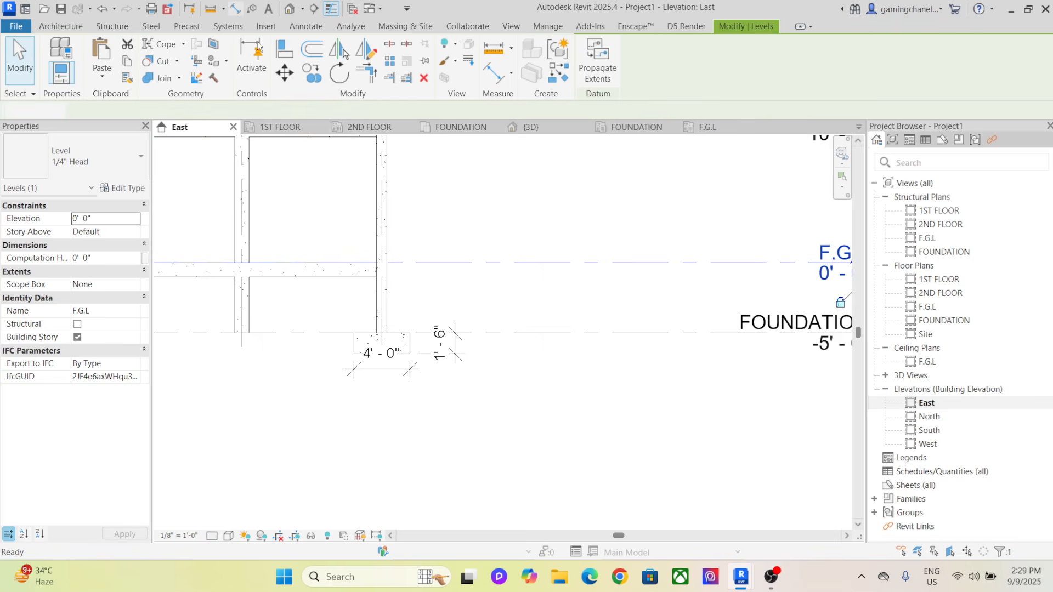
left_click(236, 8)
left_click(471, 265)
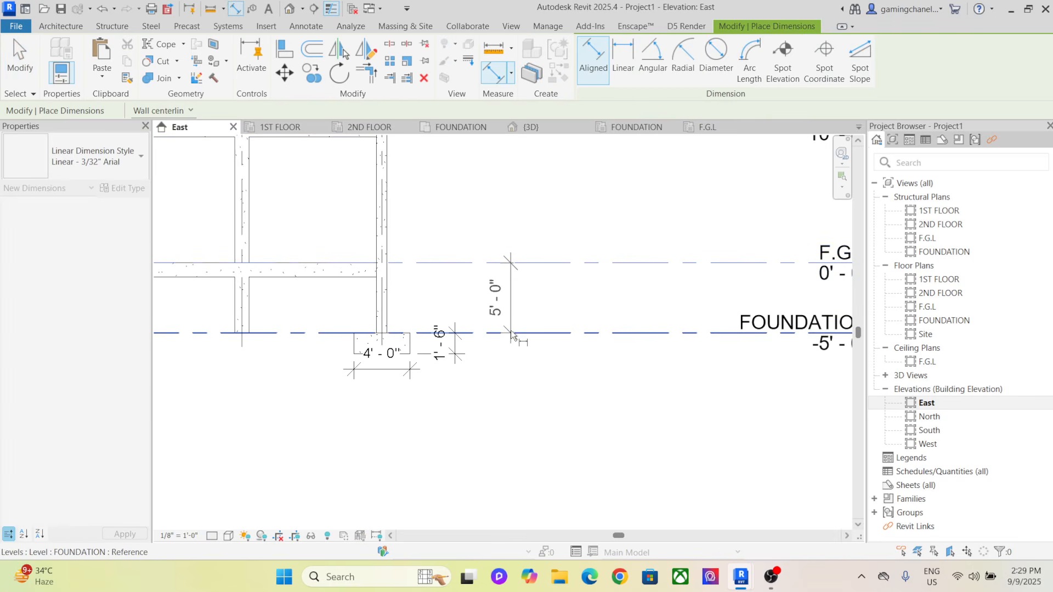
left_click(504, 333)
left_click(513, 297)
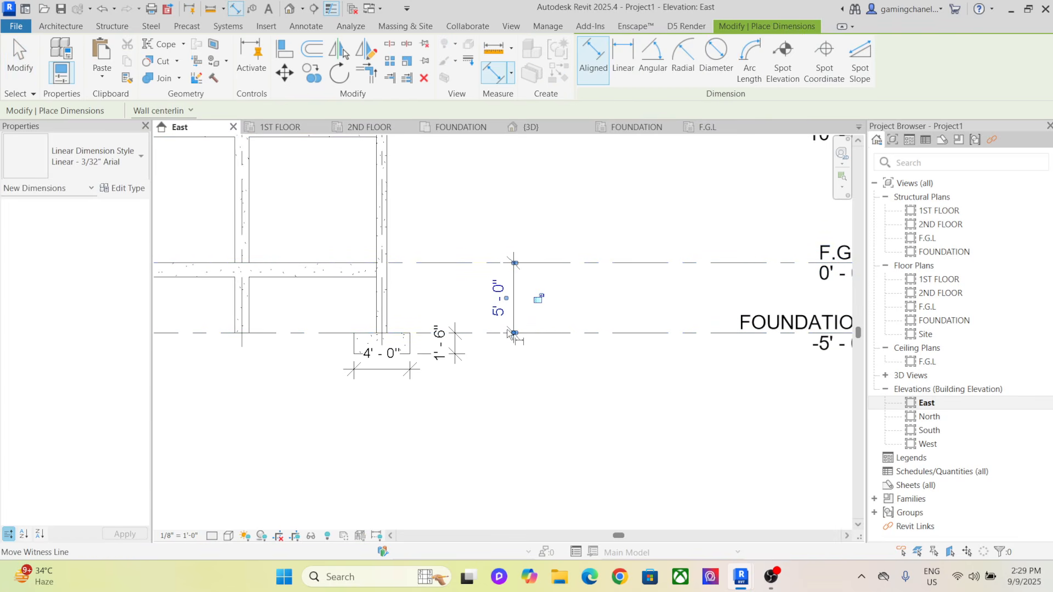
scroll(507, 340, "down", 3)
scroll(502, 344, "up", 3)
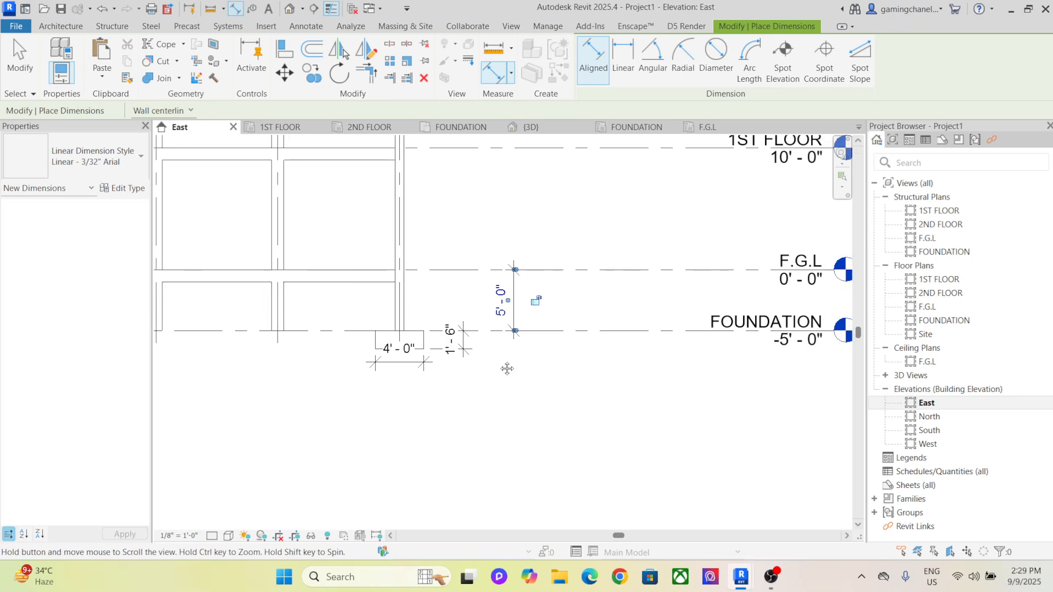
scroll(540, 361, "up", 4)
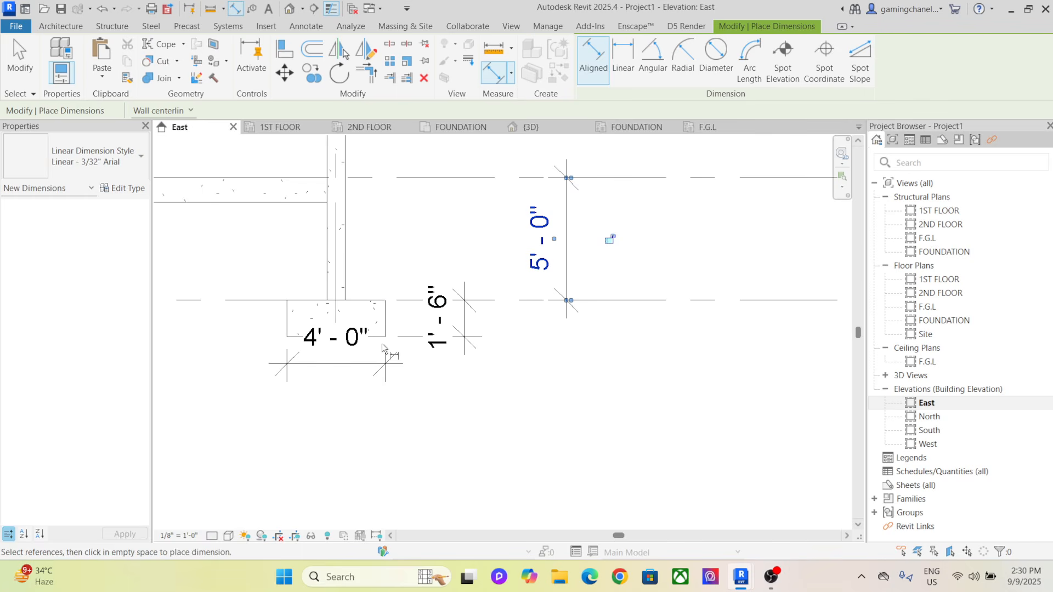
In the East elevation, add an aligned dimension for the depth of the F.G.L beam between grids A and B
scroll(583, 346, "down", 3)
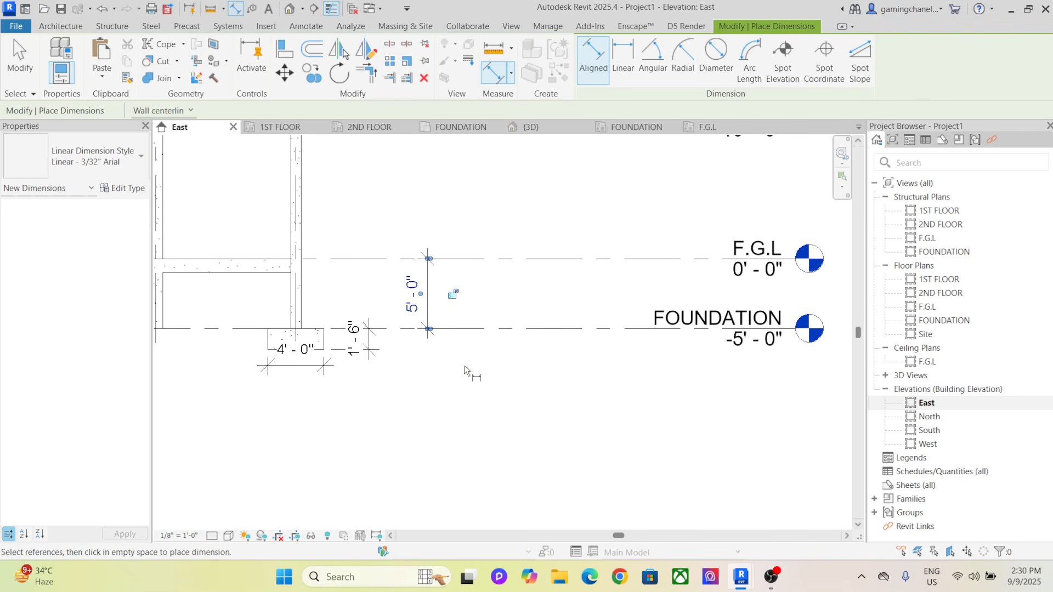
scroll(384, 359, "down", 2)
scroll(282, 310, "up", 3)
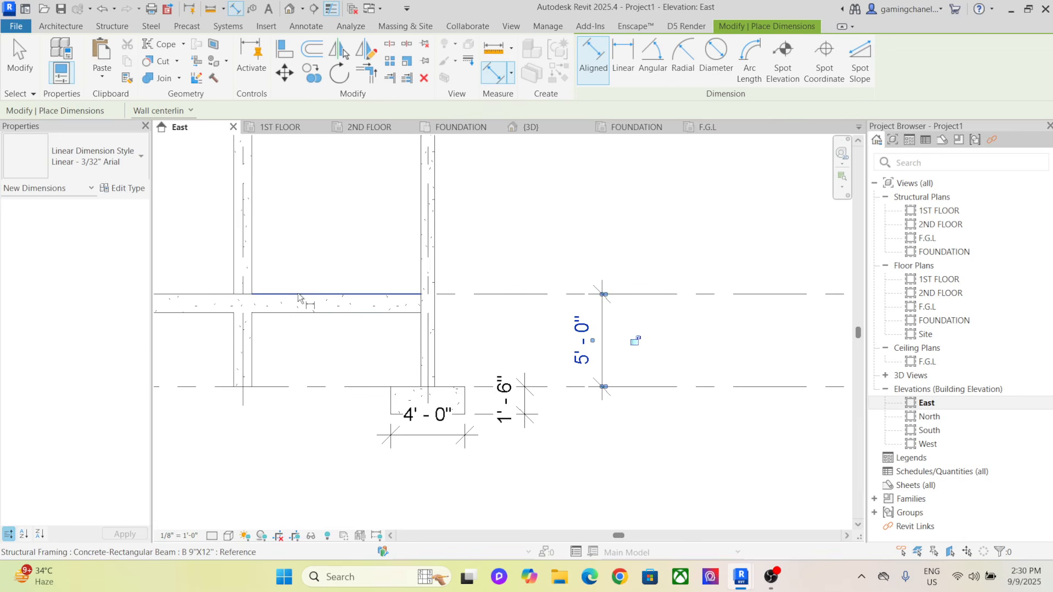
left_click(298, 294)
left_click(300, 313)
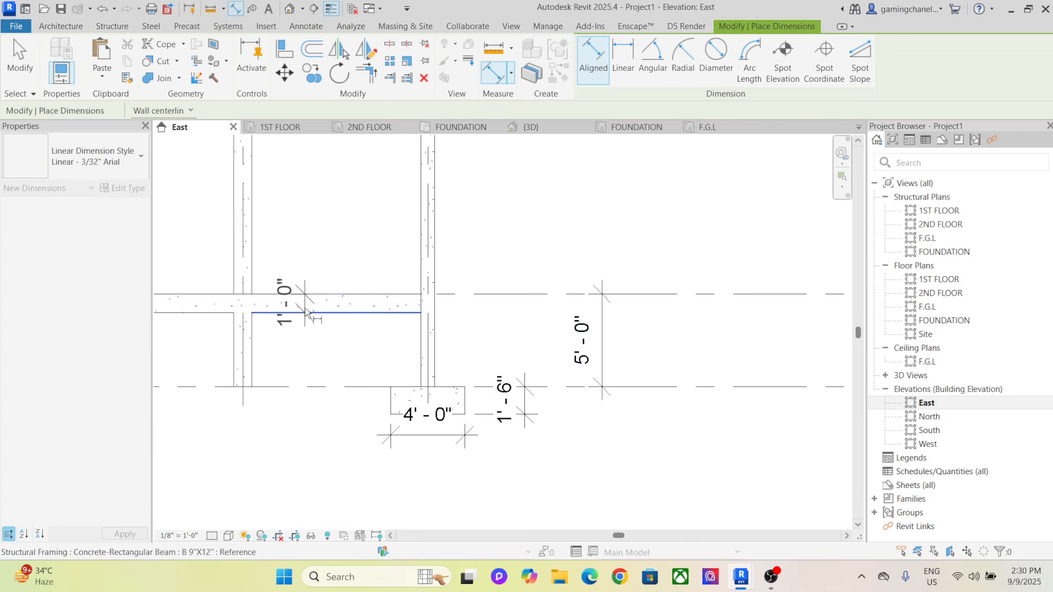
left_click(309, 272)
scroll(324, 250, "down", 2)
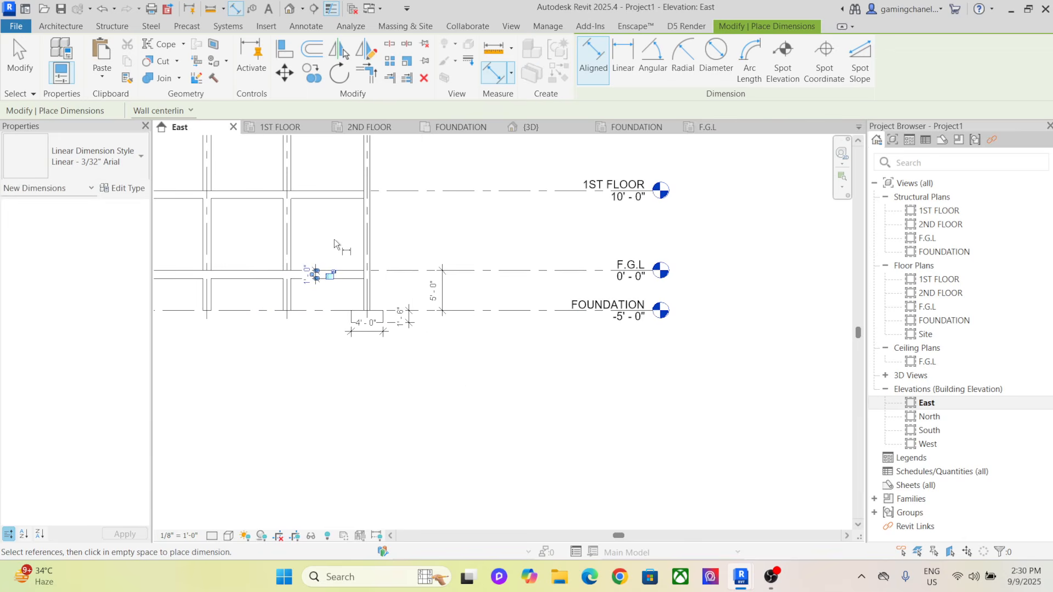
middle_click_drag(334, 239, 324, 280)
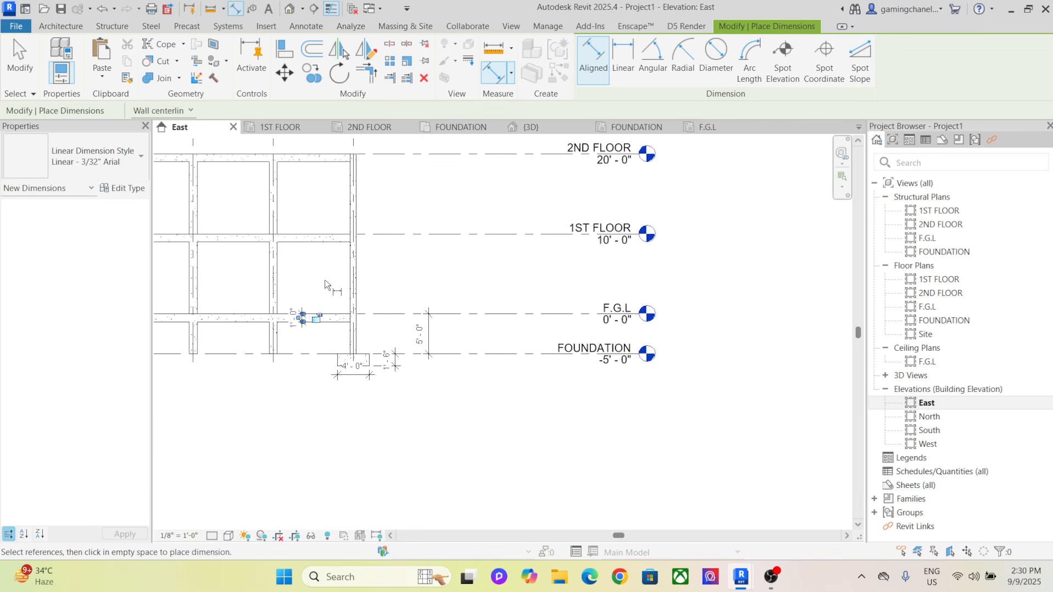
left_click(400, 316)
left_click(411, 269)
right_click(417, 266)
left_click(444, 273)
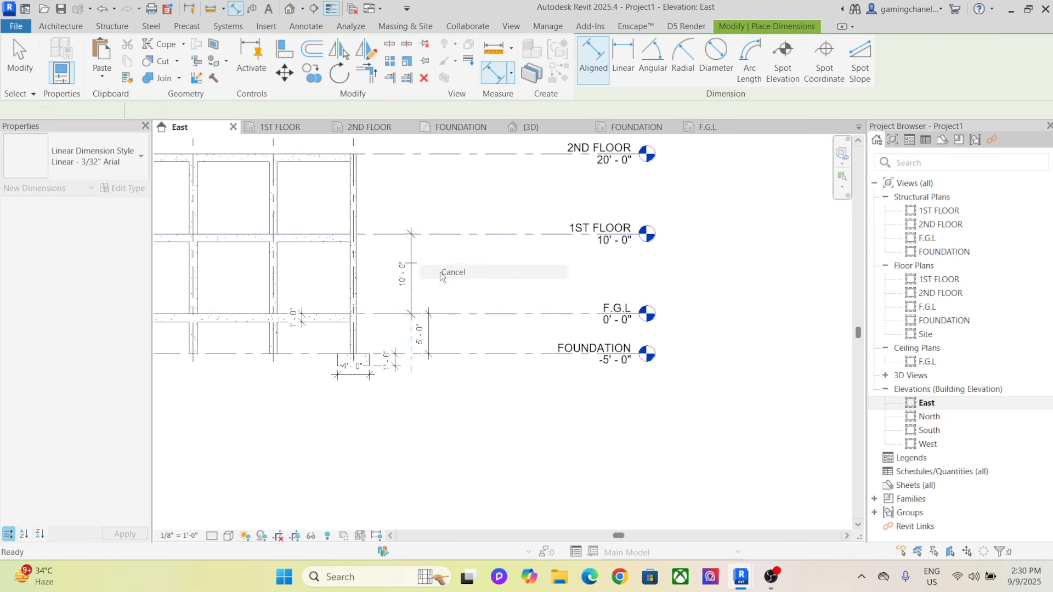
right_click(433, 265)
left_click(463, 273)
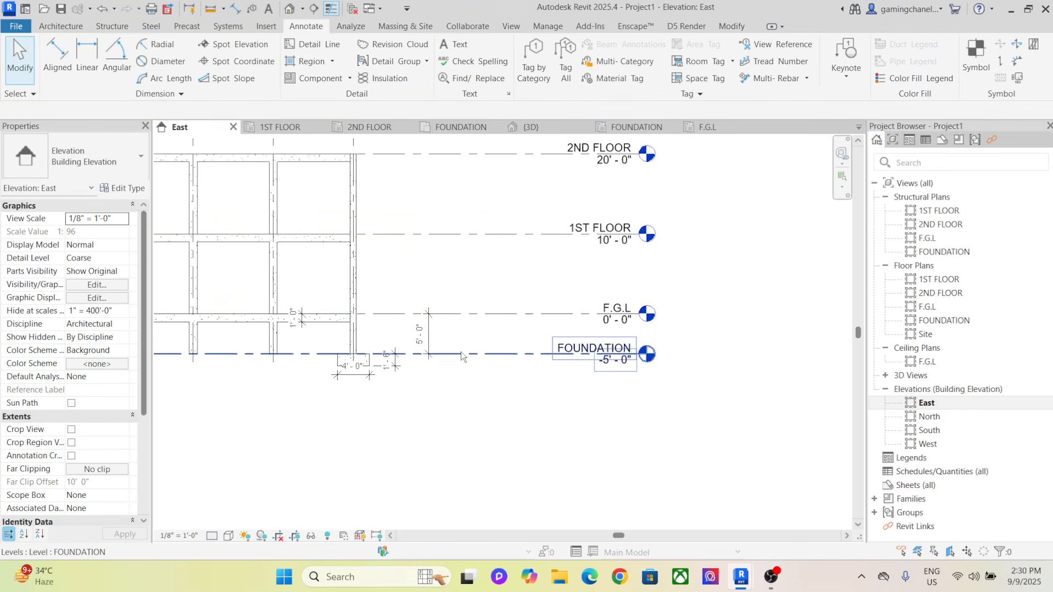
Add a continuous aligned dimension string through the FOUNDATION, F.G.L, 1ST FLOOR and 2ND FLOOR levels beside the frame
left_click(57, 54)
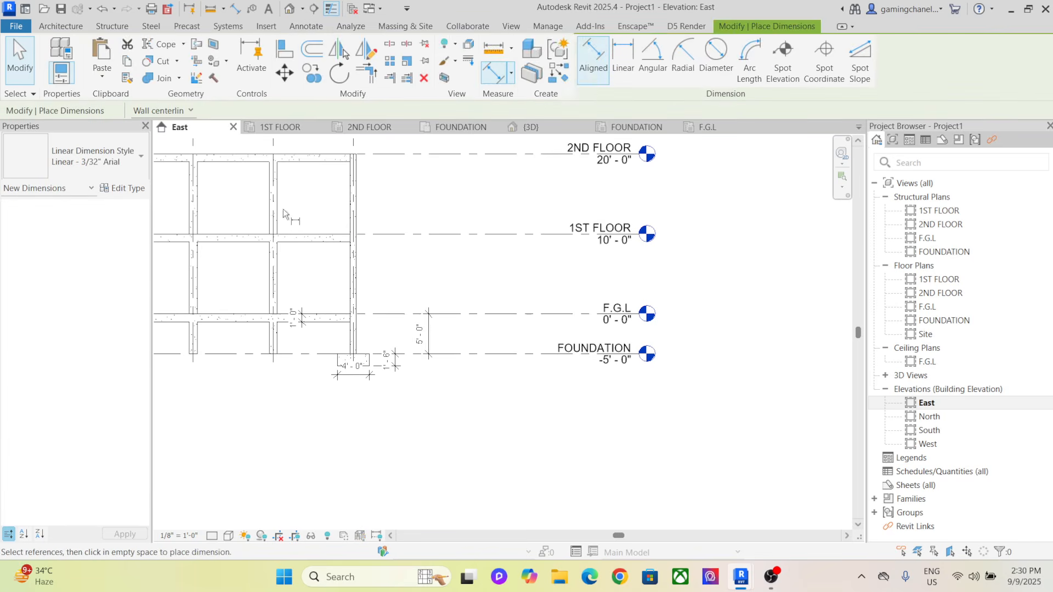
left_click(466, 335)
left_click(466, 313)
left_click(455, 234)
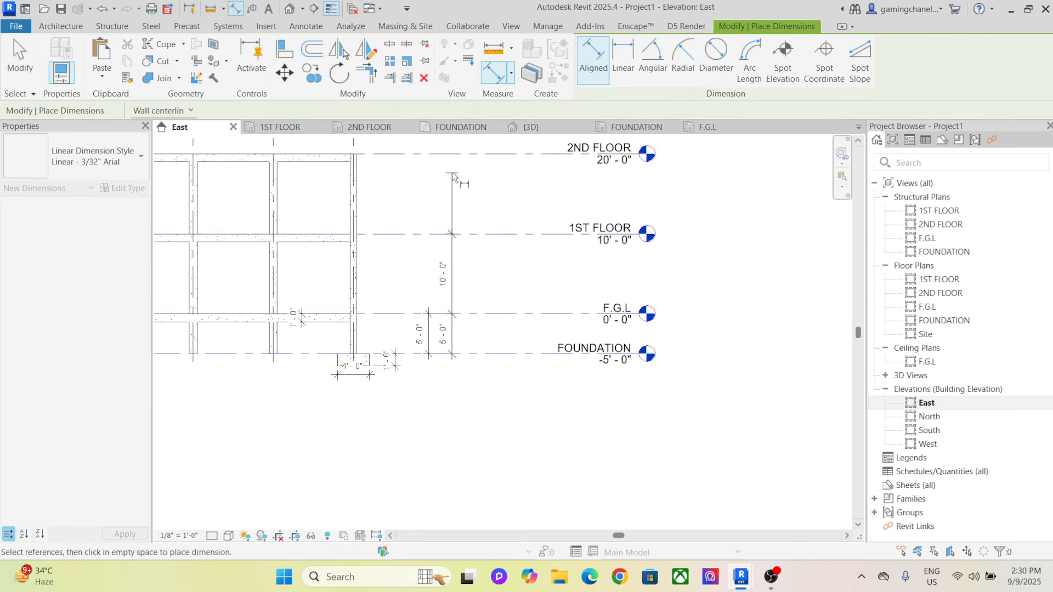
left_click(452, 154)
left_click(448, 184)
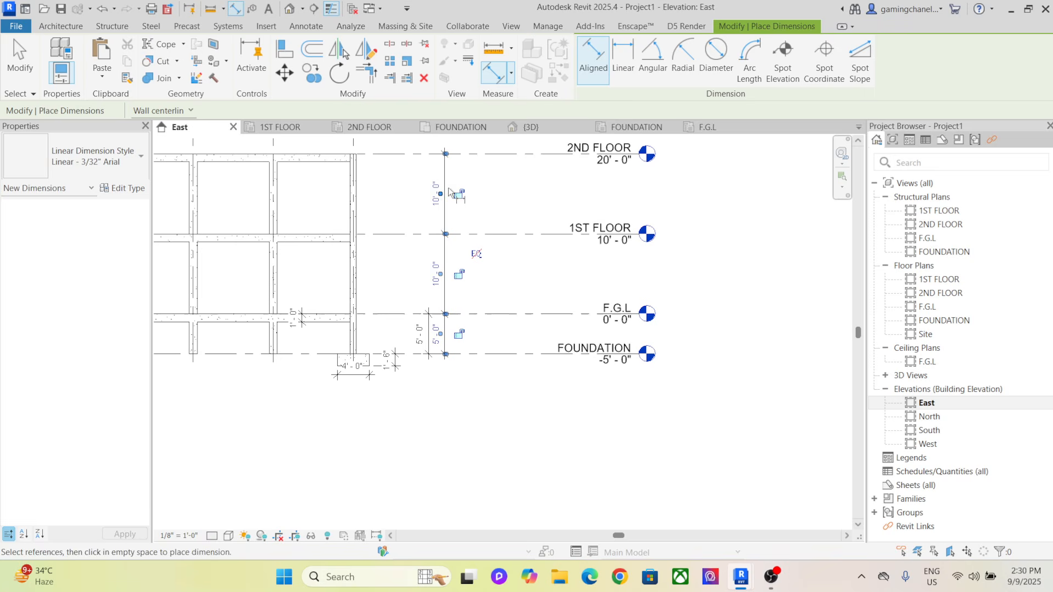
Add an overall aligned dimension from the 2ND FLOOR level to the FOUNDATION level outside the dimension string, and end dimensioning
left_click(491, 154)
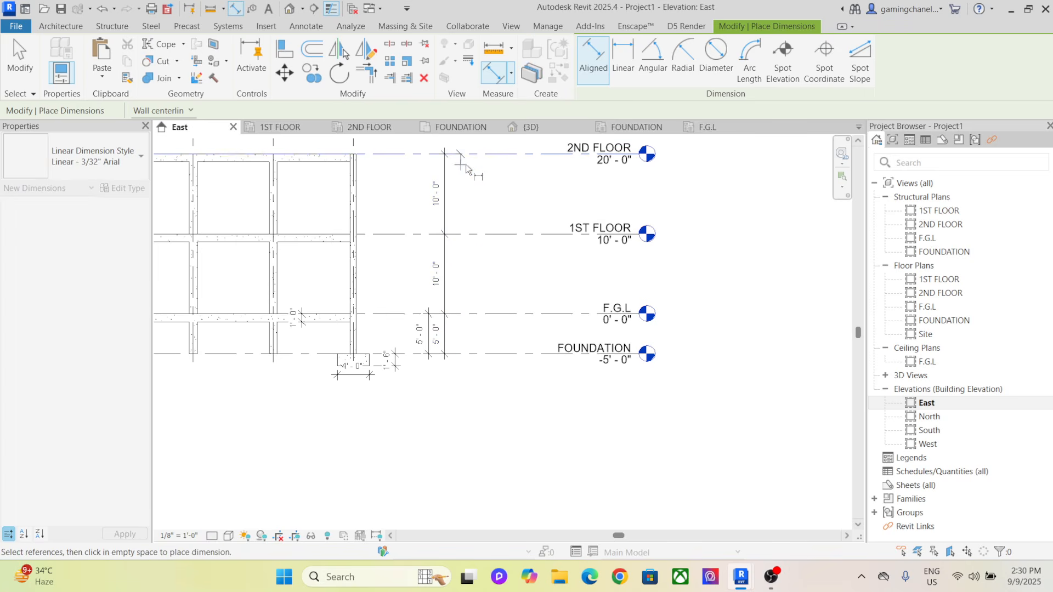
left_click(492, 354)
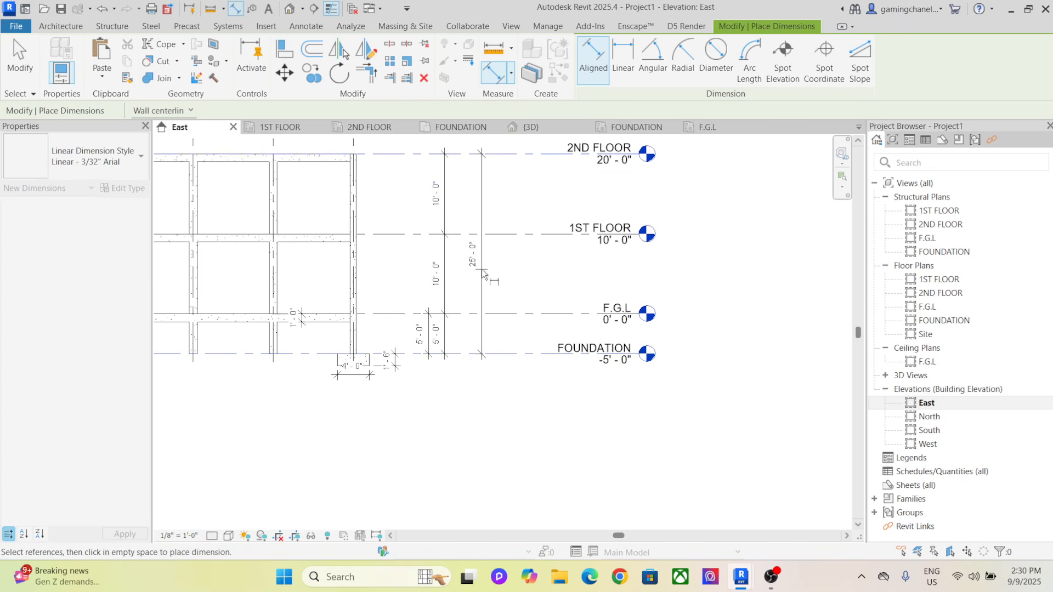
left_click(479, 268)
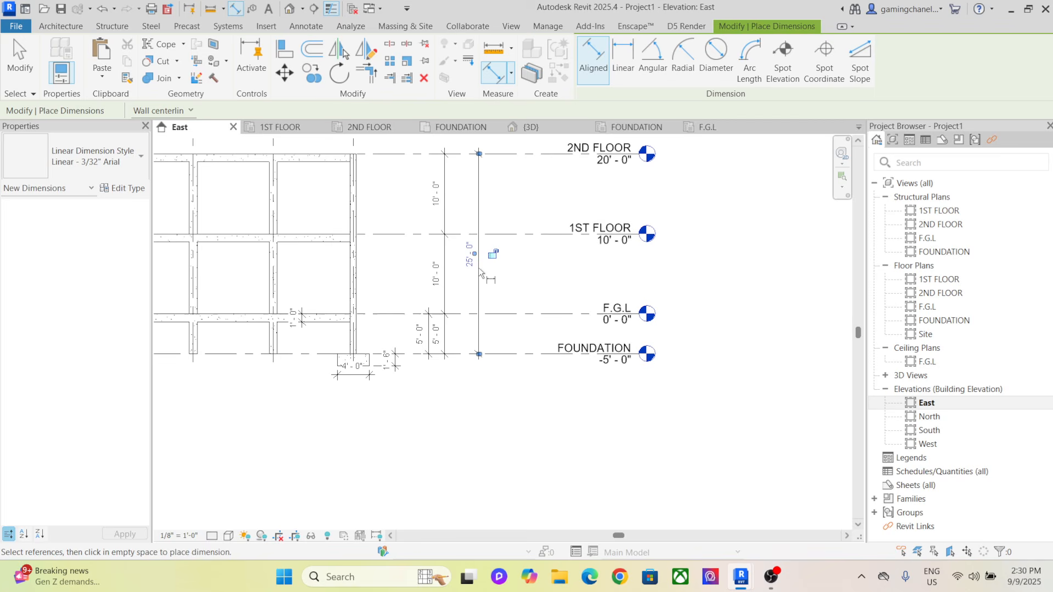
right_click(508, 260)
left_click(537, 268)
right_click(521, 264)
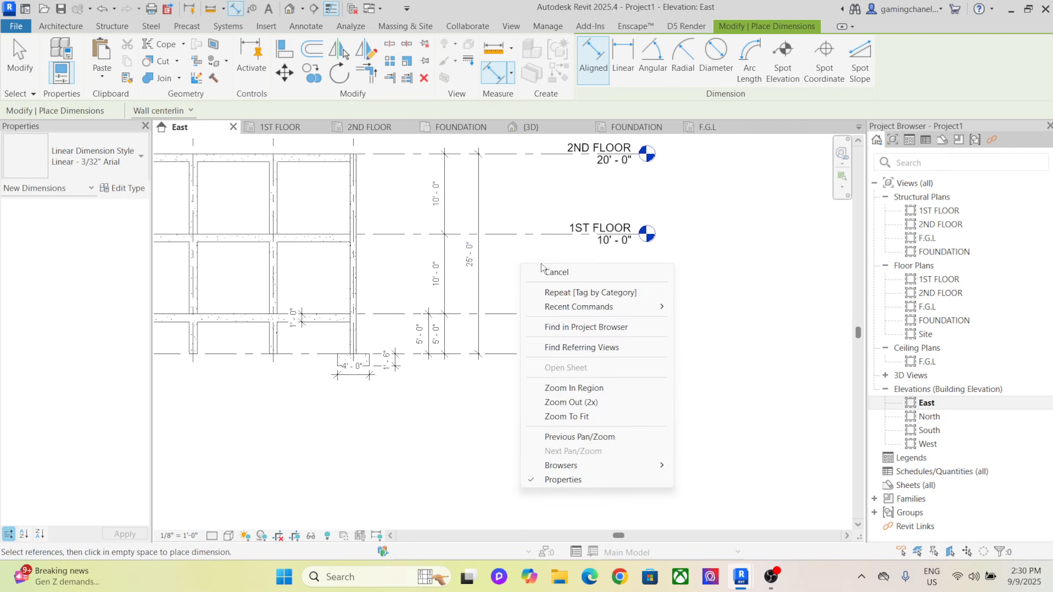
left_click(555, 272)
Review the dimensioned East elevation, the F.G.L structural plan and the frame with its single pile cap in the 3D view
scroll(461, 302, "down", 1)
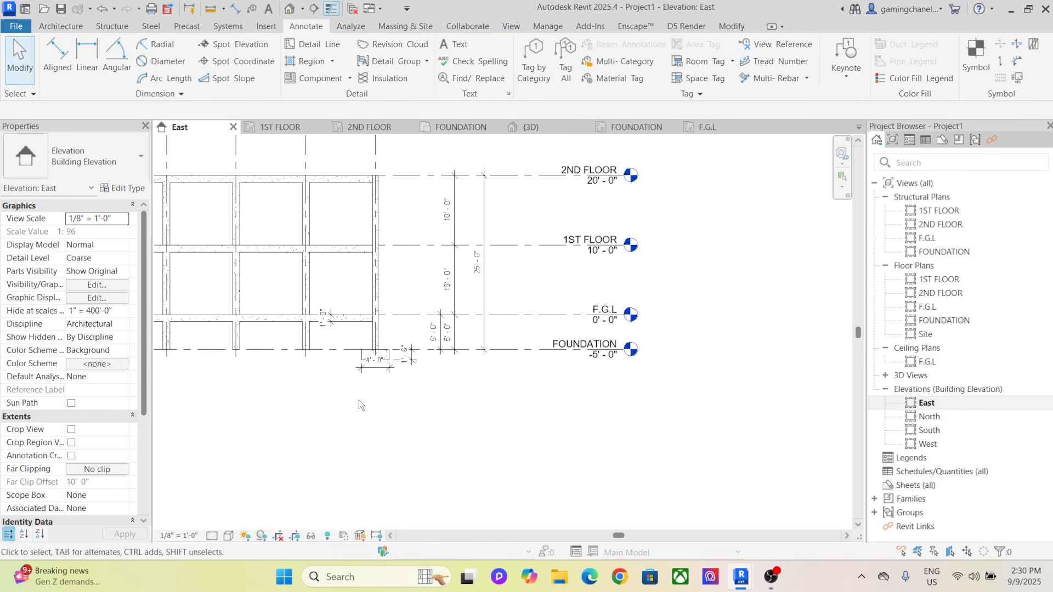
scroll(387, 385, "up", 3)
scroll(388, 385, "down", 4)
middle_click_drag(407, 396, 395, 406)
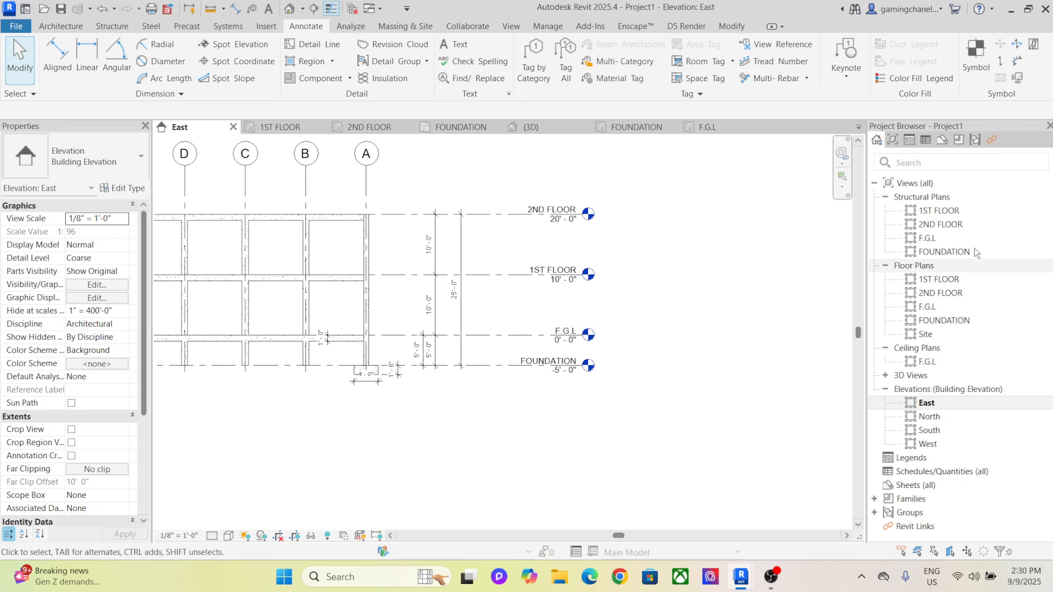
double_click(965, 237)
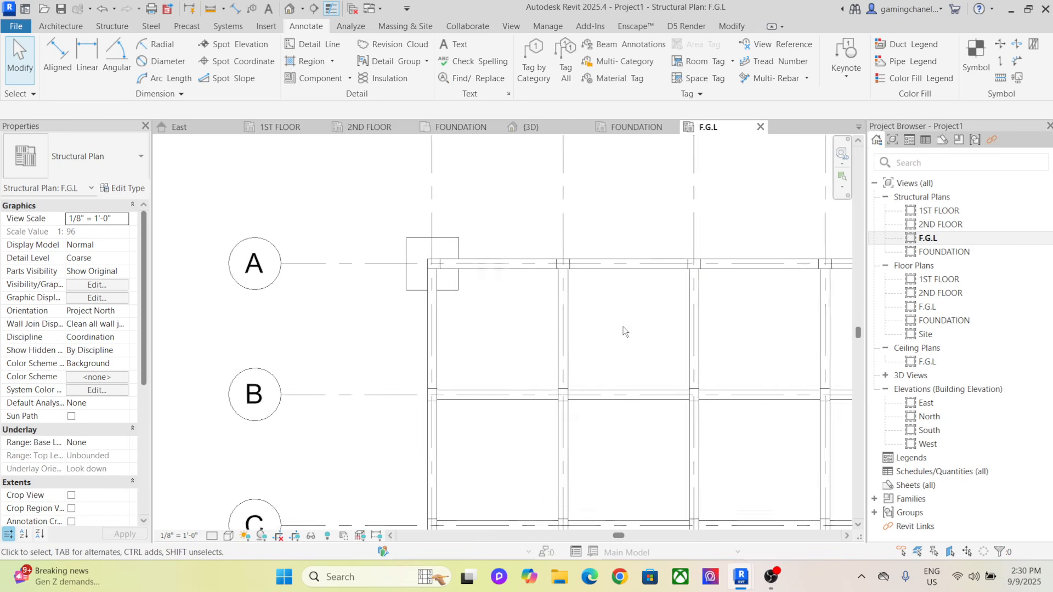
scroll(623, 331, "down", 2)
left_click(548, 127)
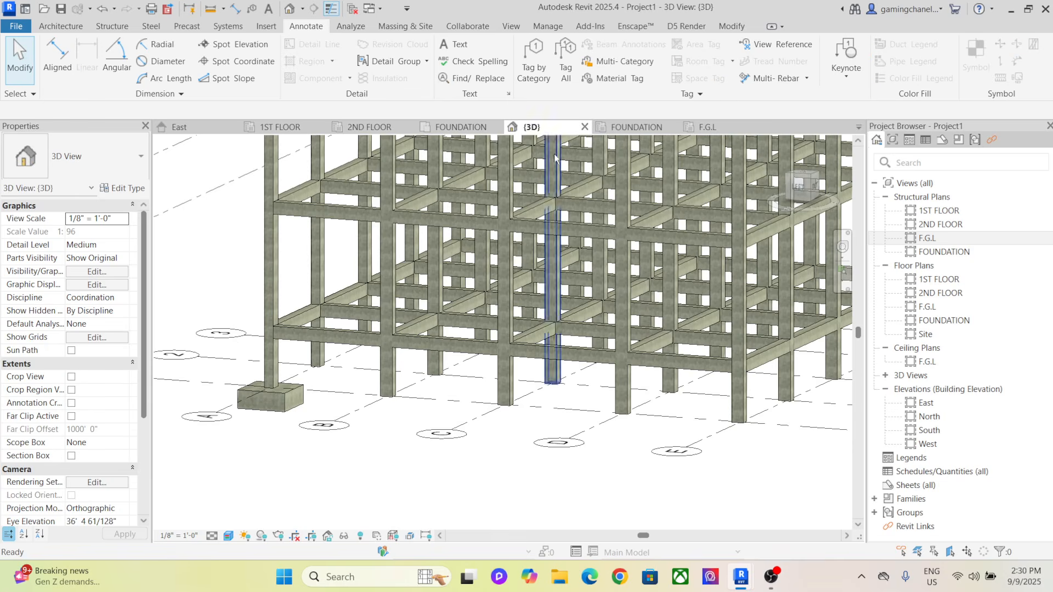
mouse_move(373, 463)
middle_mouse_down("shift")
mouse_move(318, 486)
mouse_move(369, 455)
mouse_move(374, 471)
middle_mouse_up("shift")
scroll(319, 486, "down", 2)
scroll(371, 459, "down", 3)
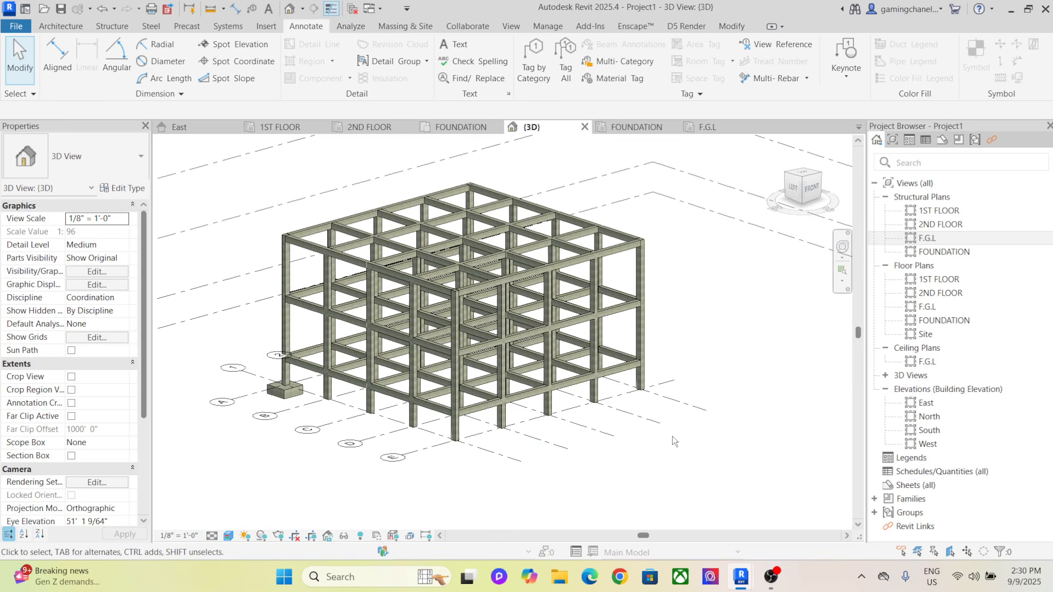
scroll(686, 456, "down", 1)
middle_click_drag(681, 456, 705, 459)
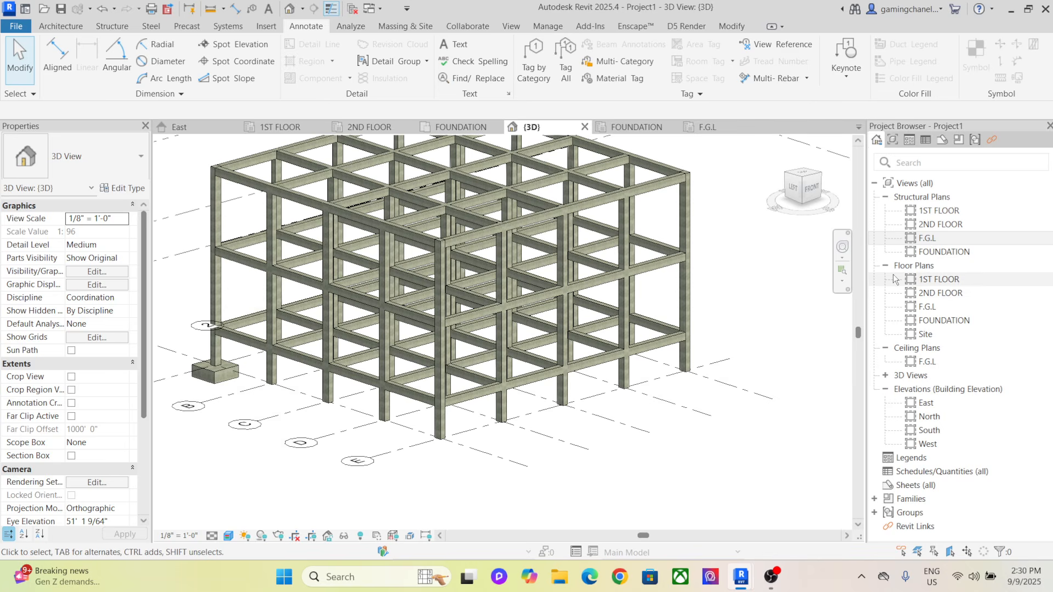
In the F.G.L structural plan, delete the pile cap at the intersection of grids A and 1
double_click(927, 238)
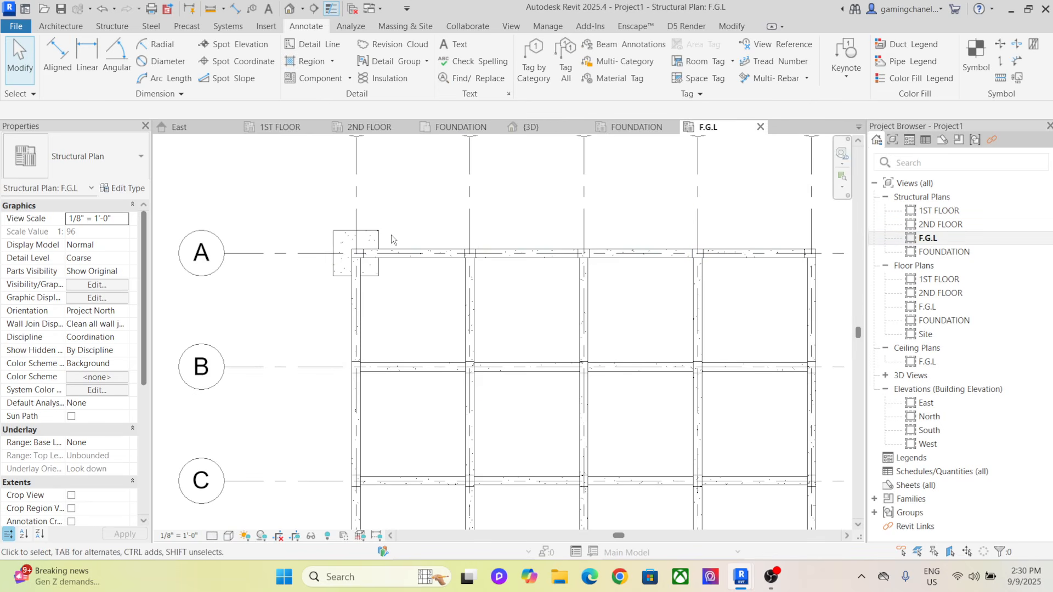
left_click(372, 237)
left_click(425, 78)
Place F1 4'X4'X1'6" isolated foundations at all intersections of grids A–E and 1–5, end placement and check them in the 3D view
scroll(436, 234, "down", 4)
middle_click_drag(435, 228, 337, 205)
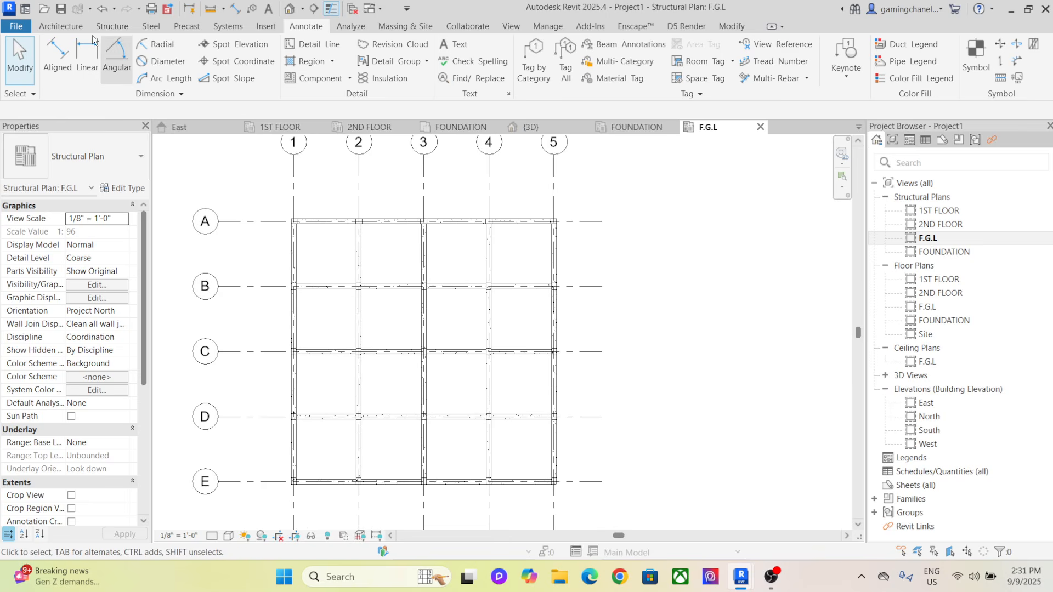
left_click(113, 26)
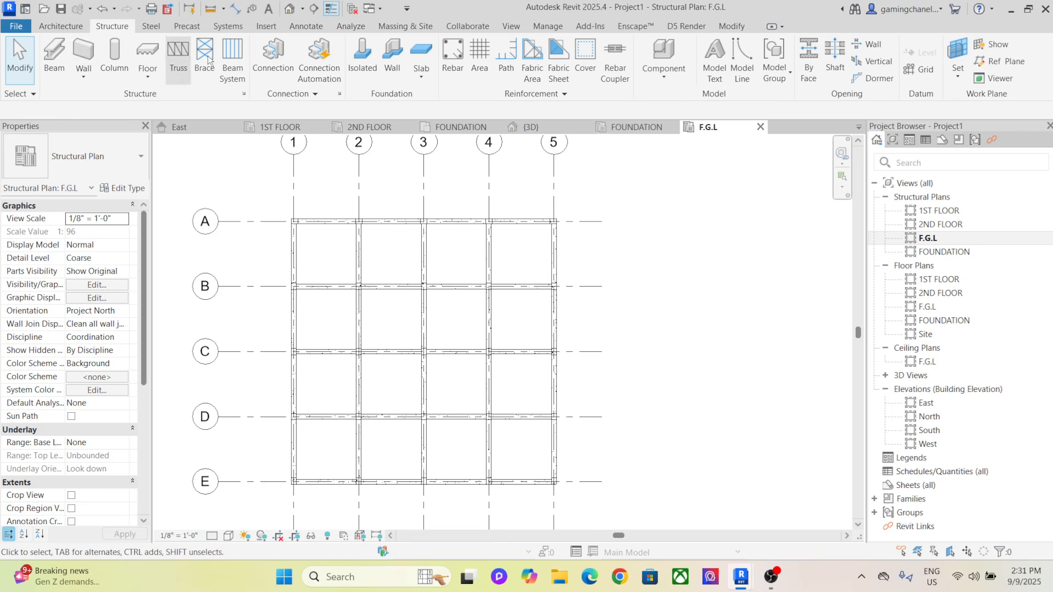
left_click(358, 62)
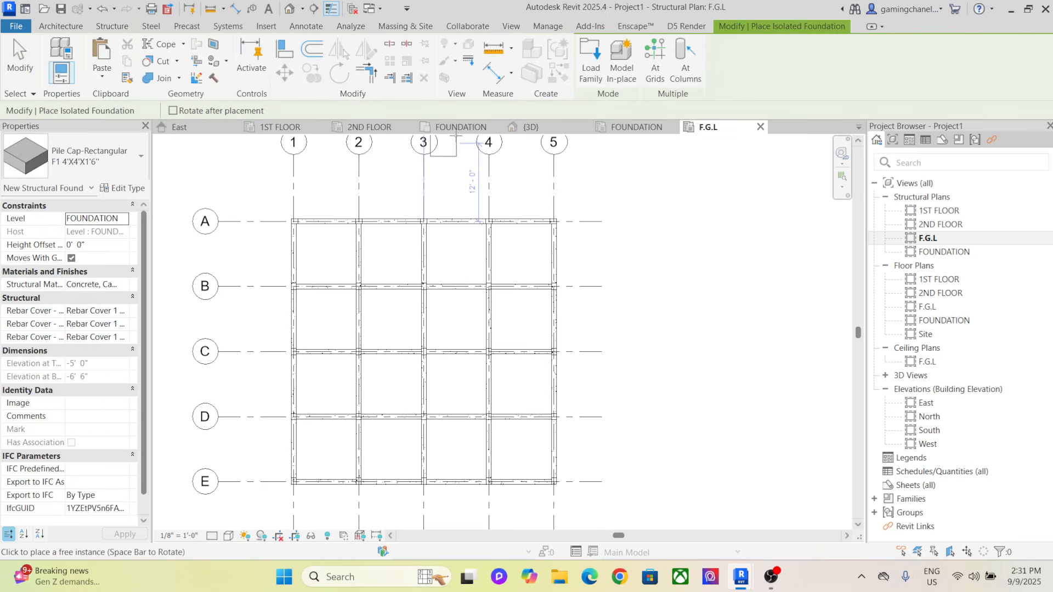
left_click(658, 68)
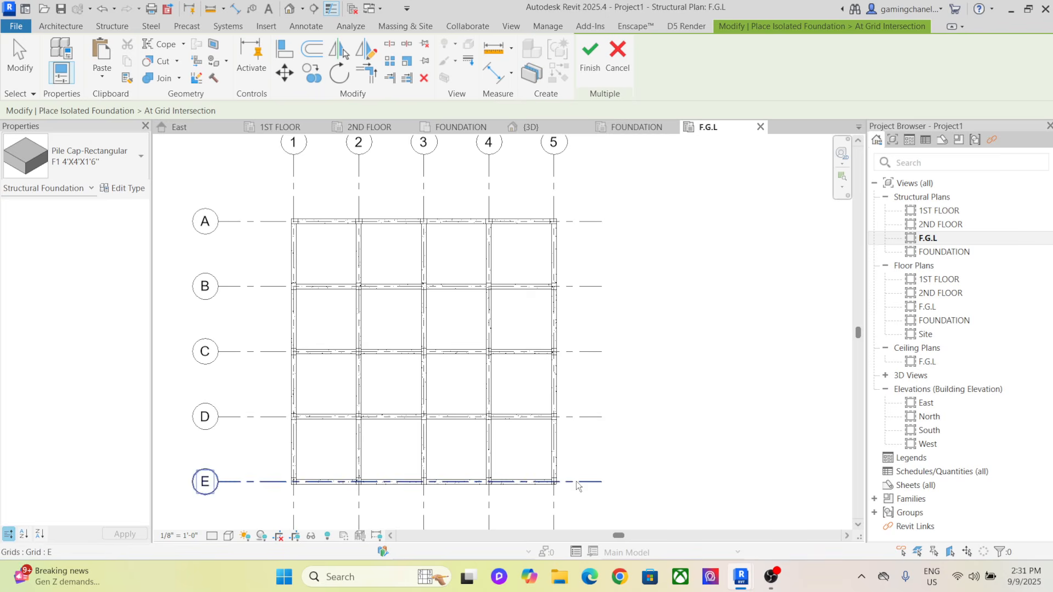
left_click_drag(582, 502, 274, 193)
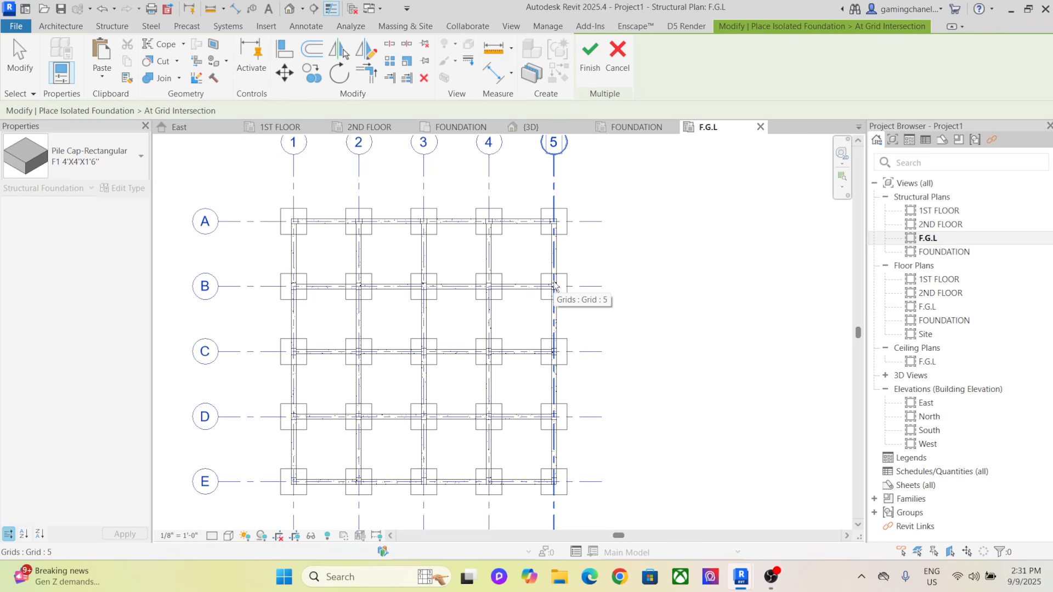
left_click(590, 55)
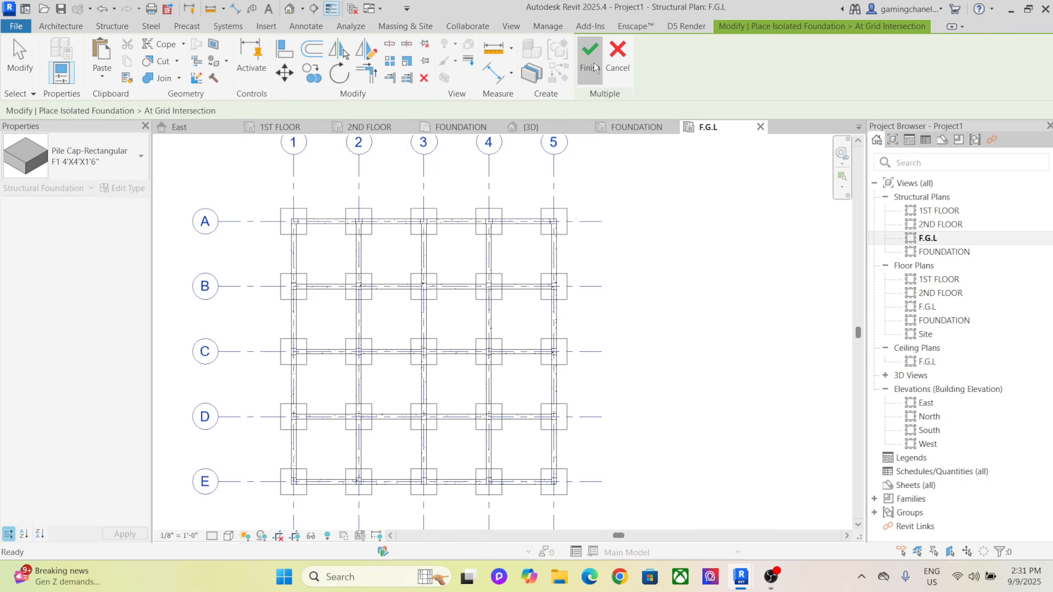
right_click(635, 209)
left_click(682, 217)
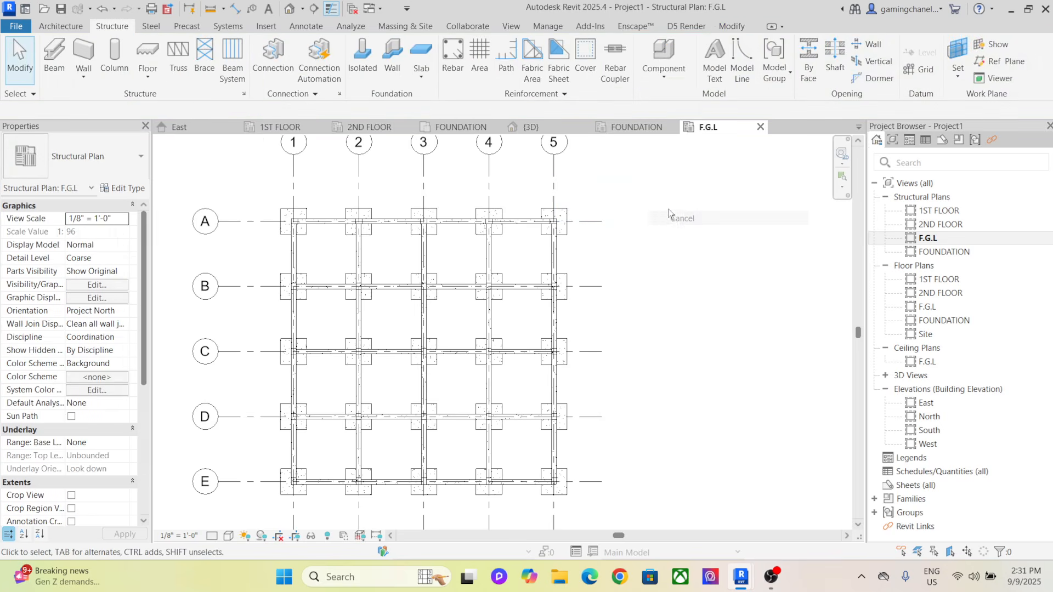
right_click(669, 209)
left_click(692, 218)
left_click(540, 129)
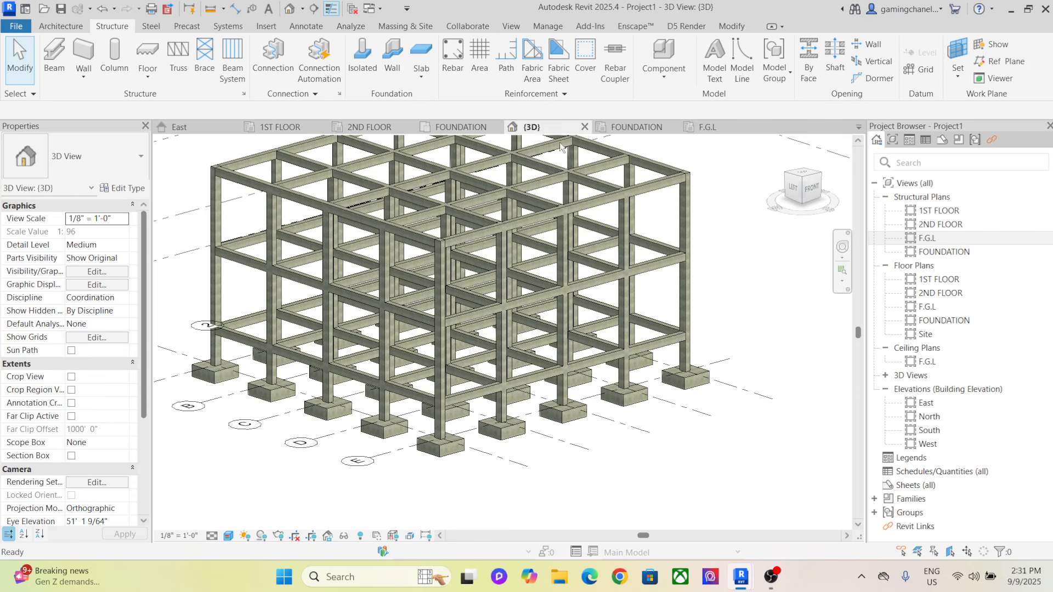
middle_click_drag(662, 478, 617, 463, "shift")
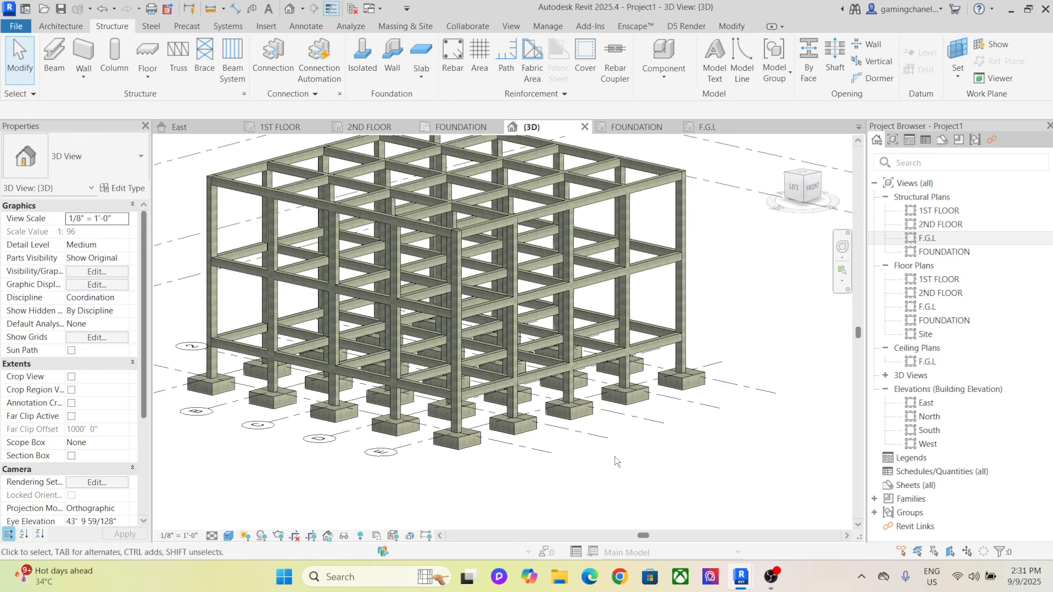
In the F.G.L structural plan, sketch a rectangular structural floor boundary from the outer corner of column A-1 to that of column E-5
double_click(943, 237)
scroll(708, 314, "down", 3)
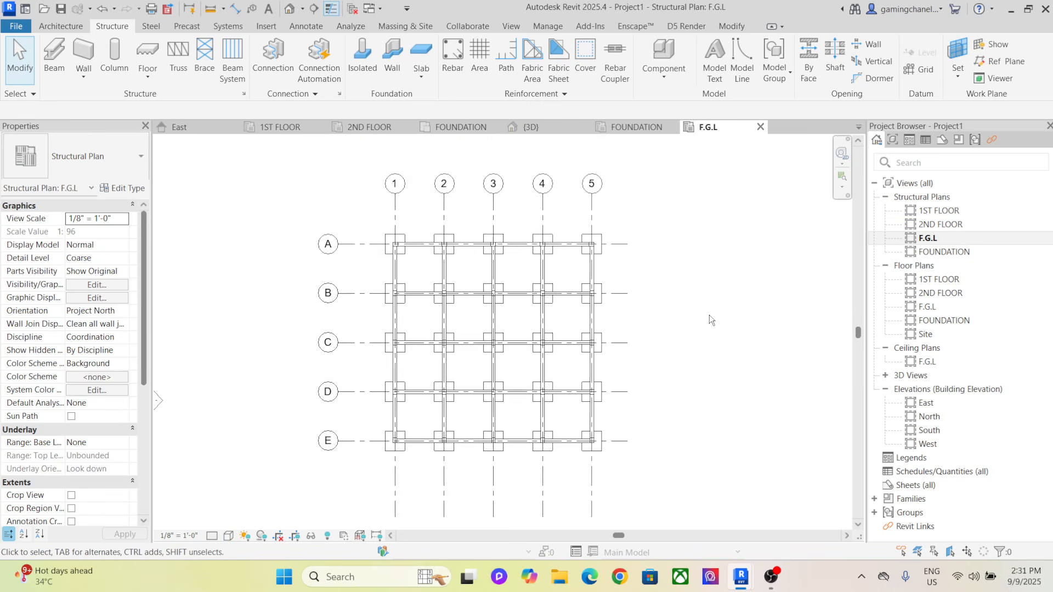
middle_click_drag(717, 323, 606, 357)
scroll(590, 351, "up", 3)
scroll(473, 307, "up", 2)
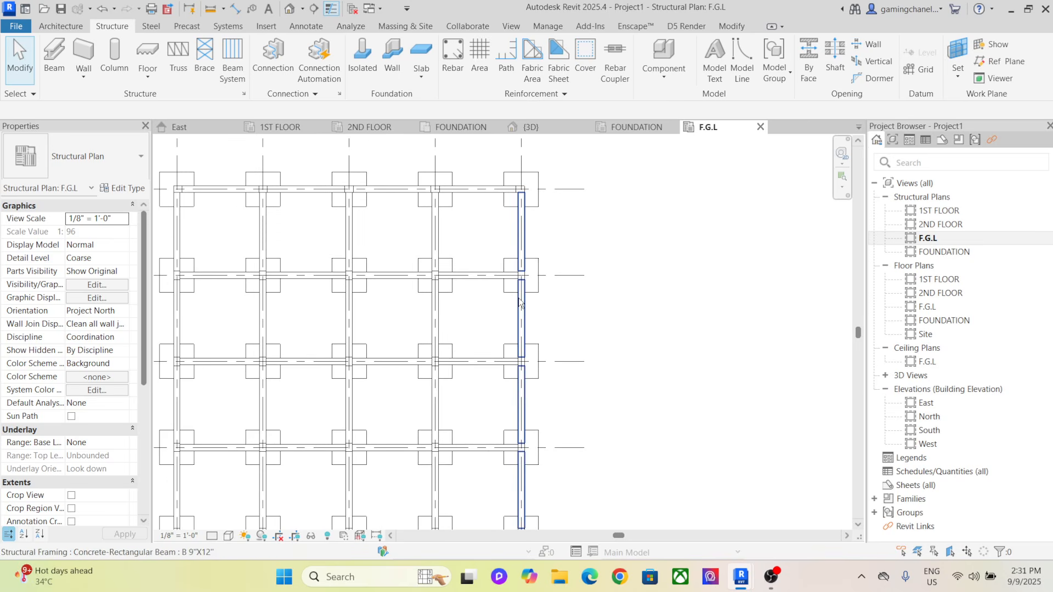
middle_click_drag(481, 311, 469, 288)
scroll(542, 290, "down", 2)
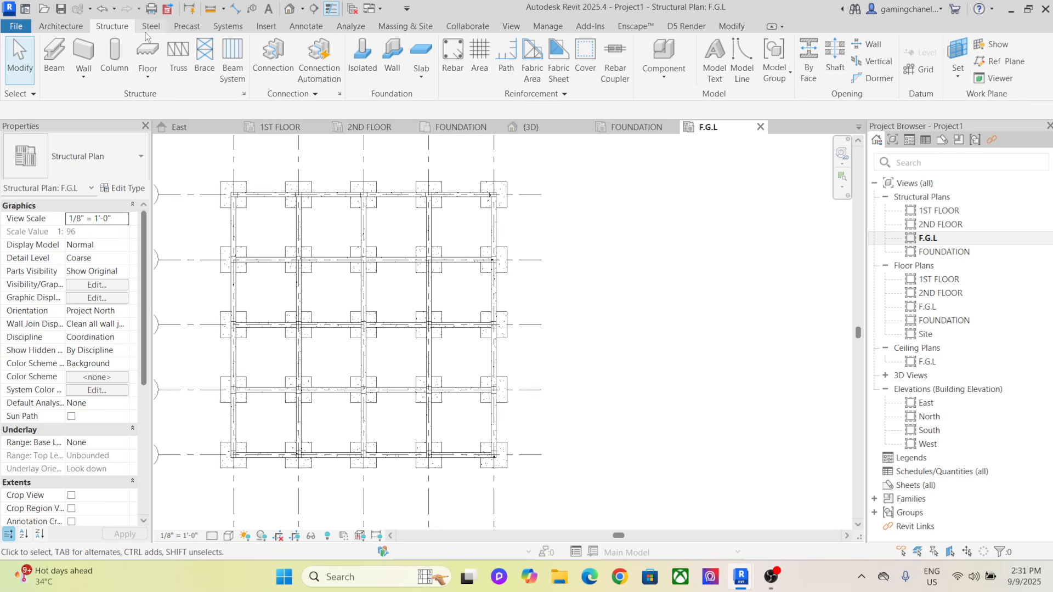
left_click(146, 76)
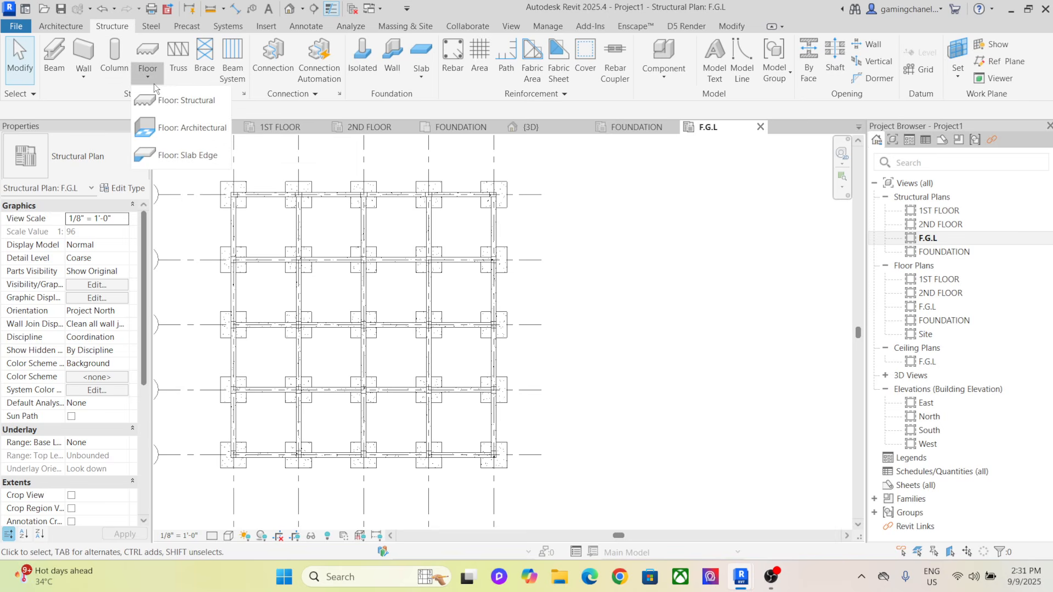
left_click(191, 105)
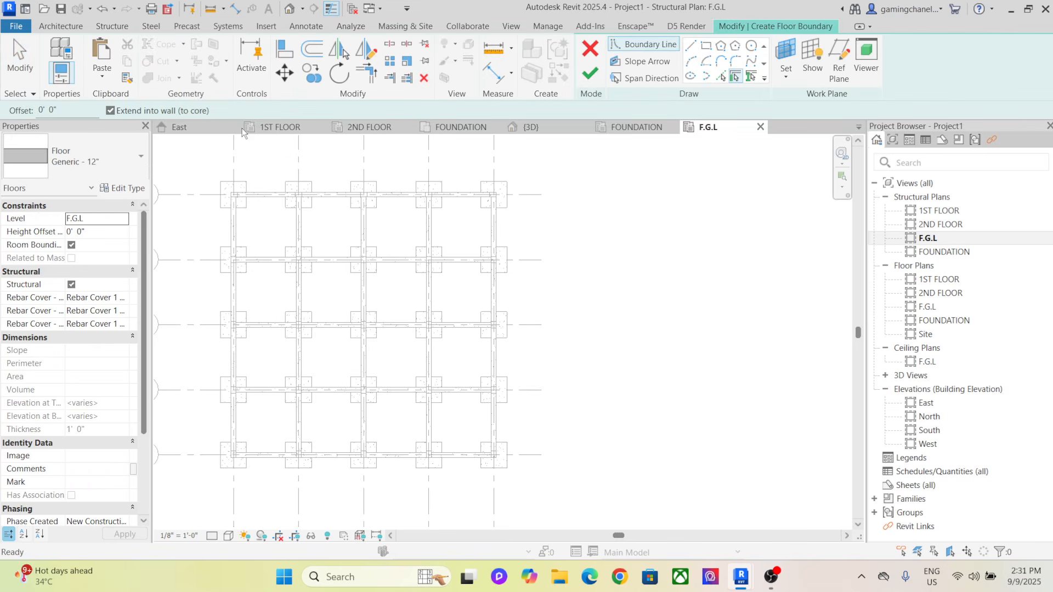
left_click(706, 45)
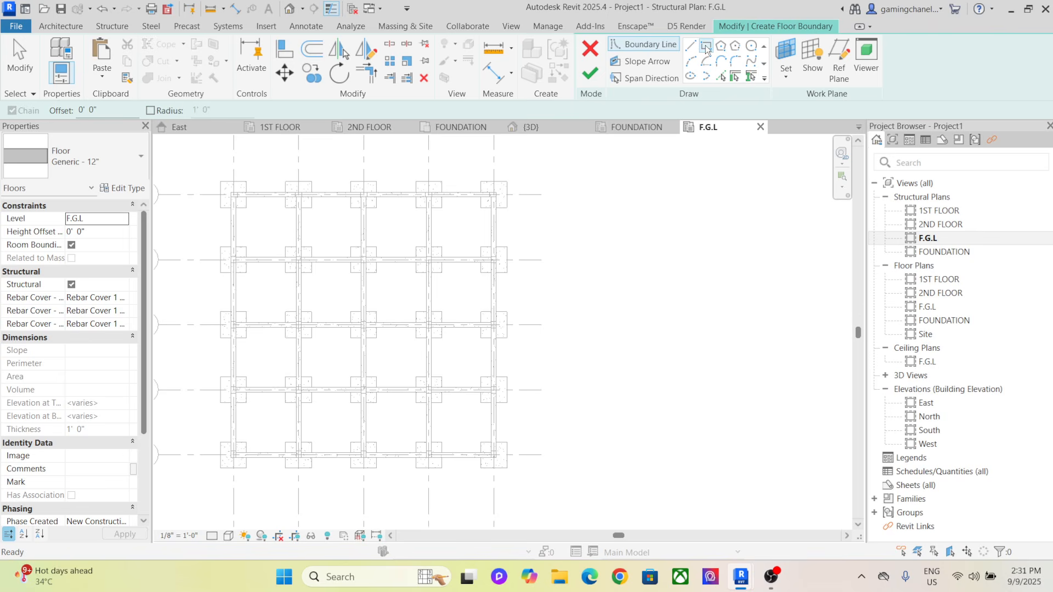
scroll(233, 196, "up", 5)
left_click(233, 198)
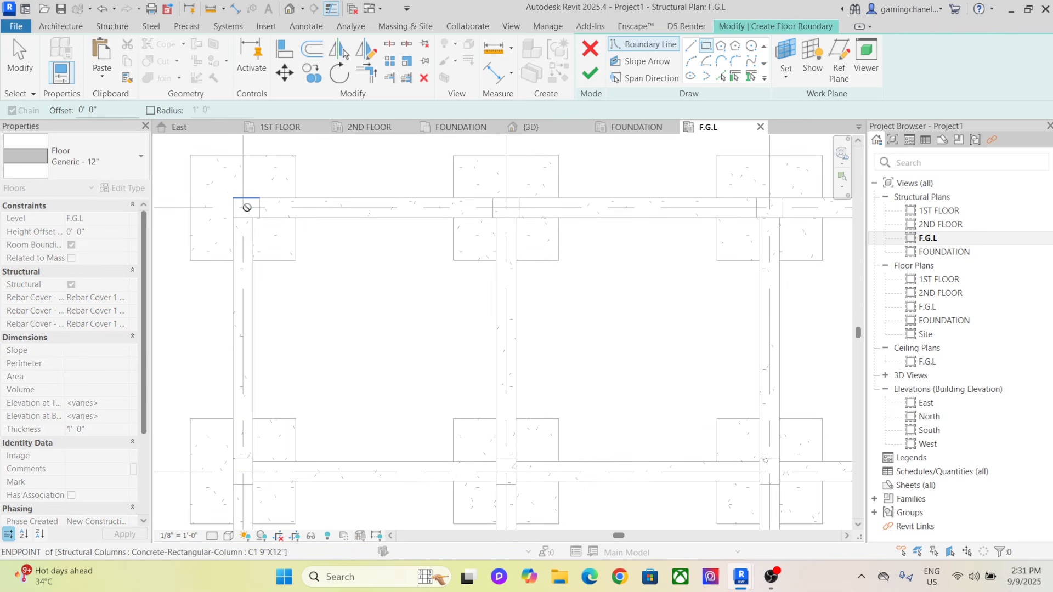
scroll(388, 282, "down", 6)
middle_click_drag(530, 312, 427, 212)
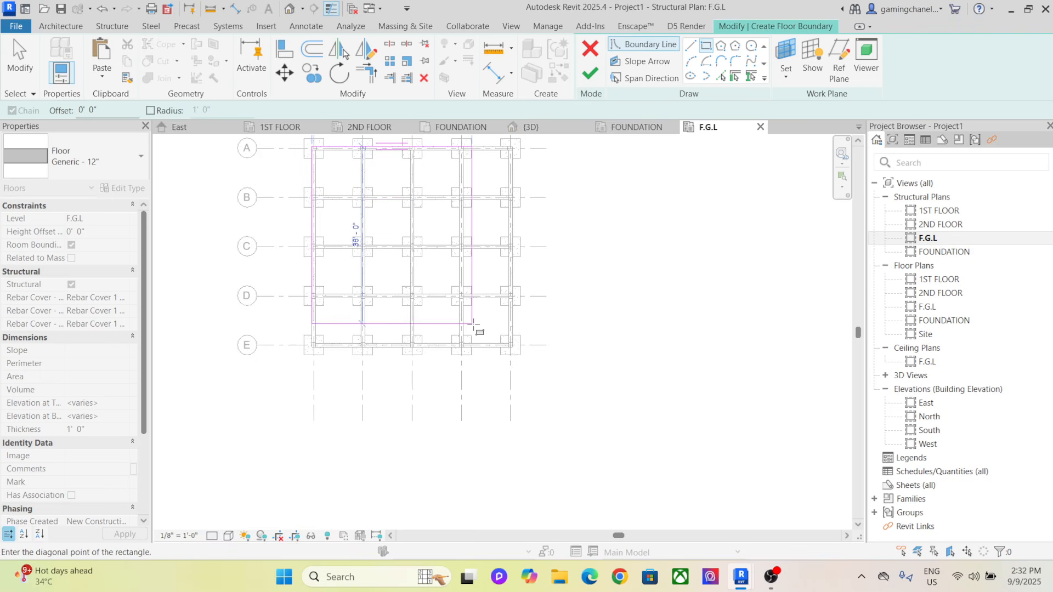
scroll(497, 345, "up", 5)
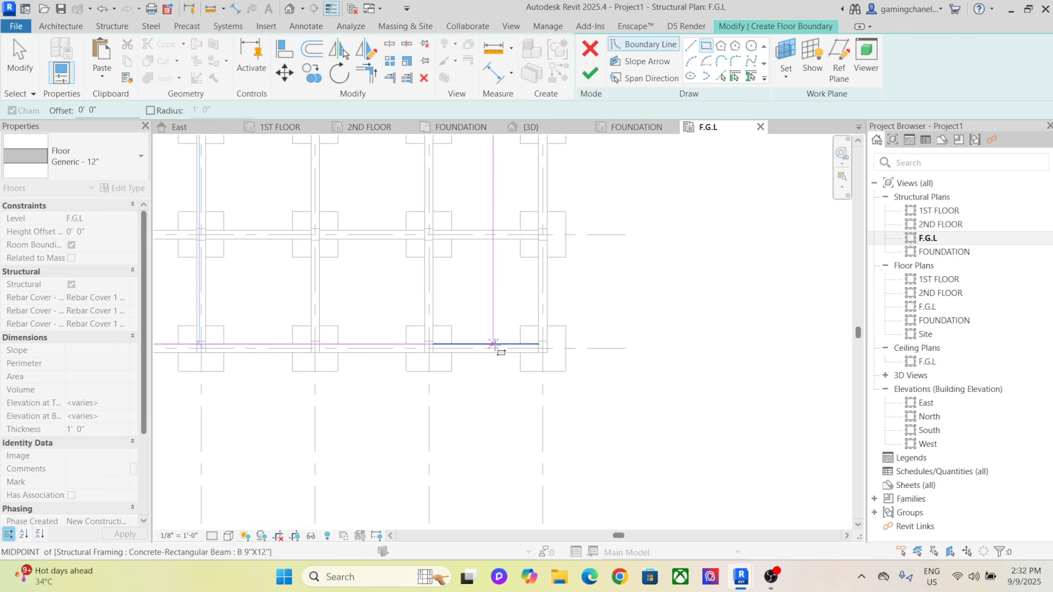
left_click(549, 351)
scroll(482, 265, "down", 5)
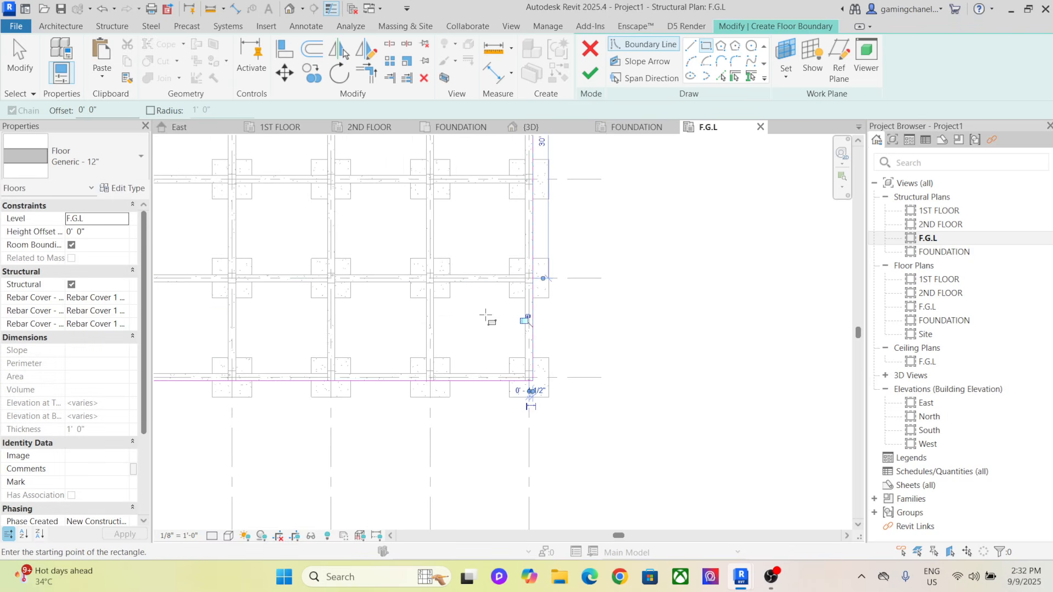
End boundary drawing, finish the Generic - 12" structural floor at F.G.L and accept the overlap warnings
right_click(571, 174)
left_click(583, 181)
right_click(572, 175)
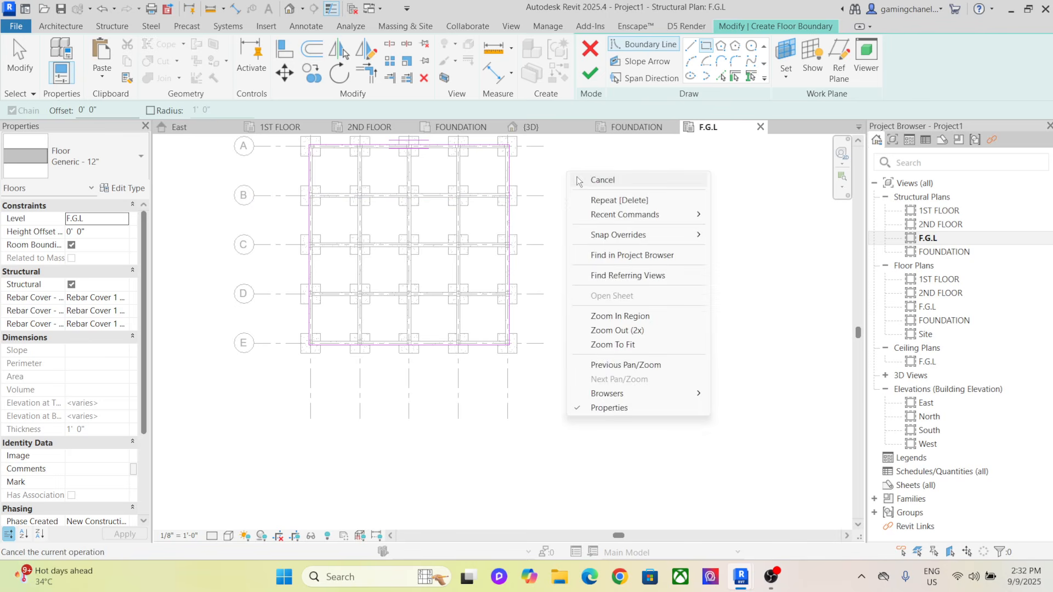
left_click(583, 183)
scroll(494, 205, "up", 3)
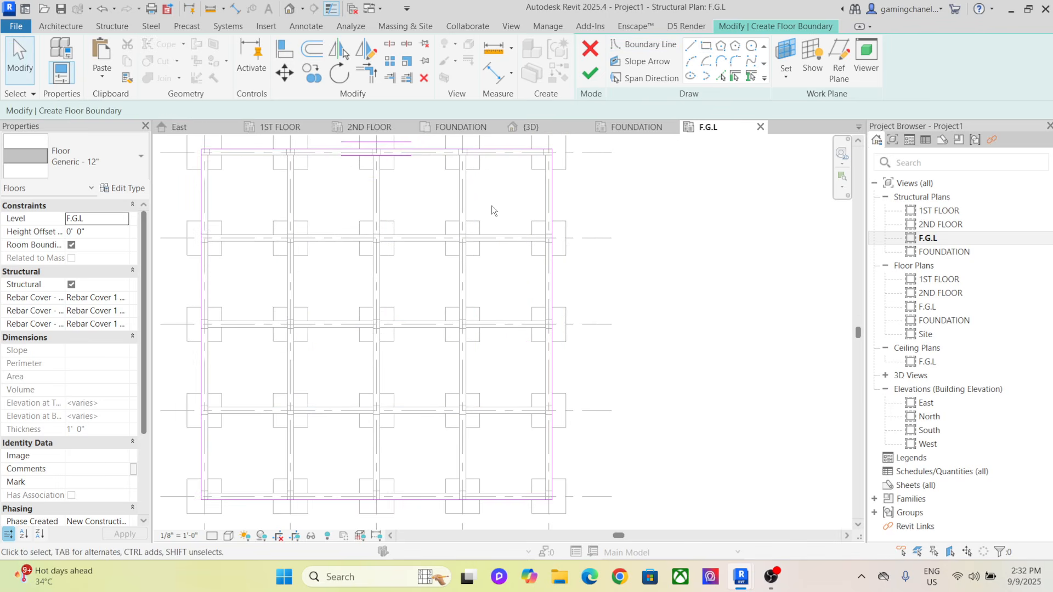
middle_click_drag(501, 211, 491, 216)
scroll(484, 213, "up", 3)
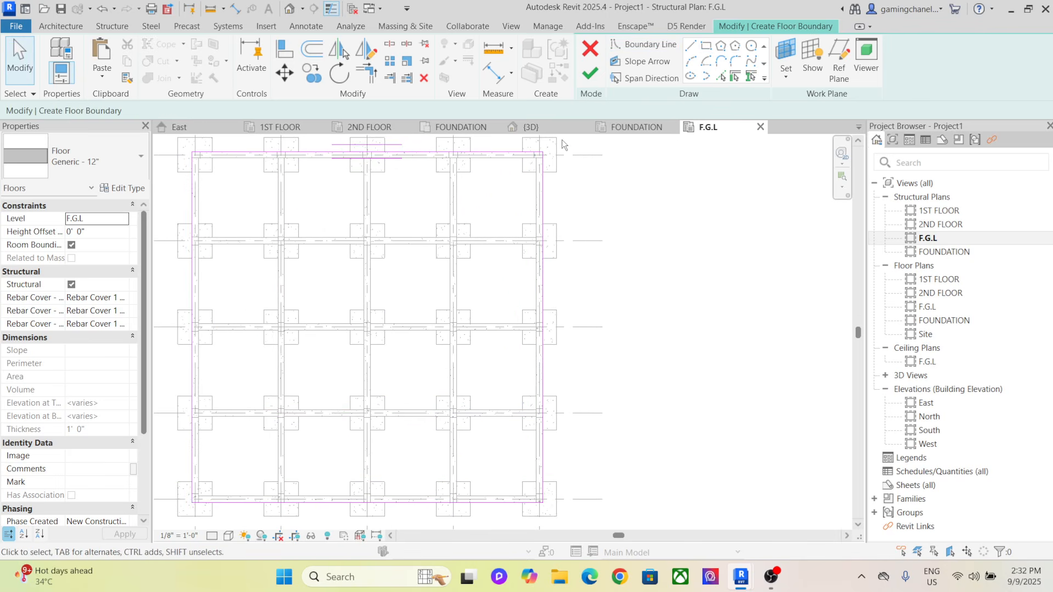
scroll(563, 141, "down", 4)
scroll(556, 153, "up", 4)
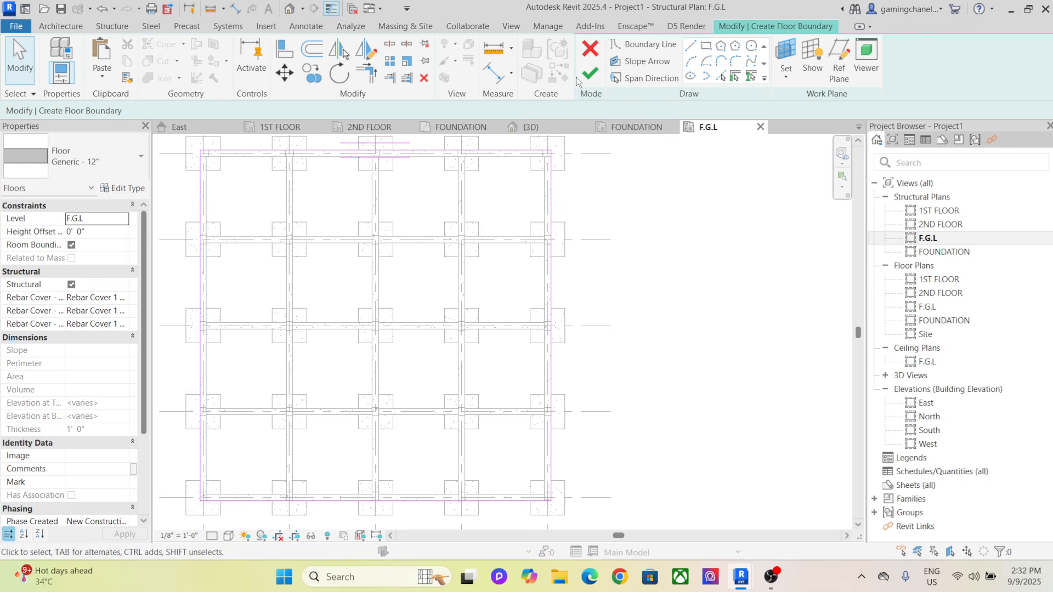
left_click(591, 74)
scroll(674, 263, "down", 2)
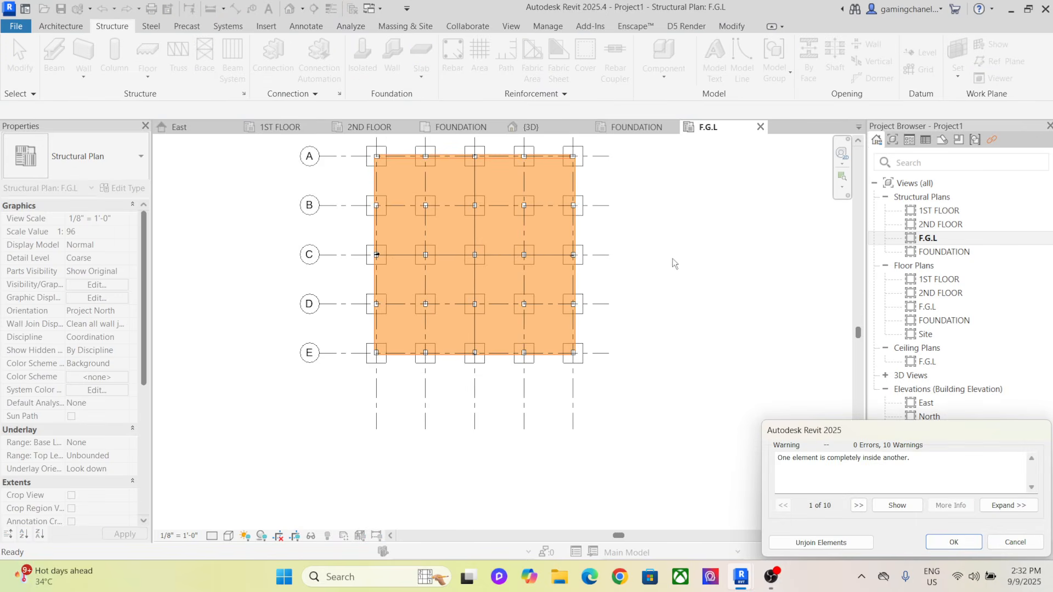
left_click(954, 542)
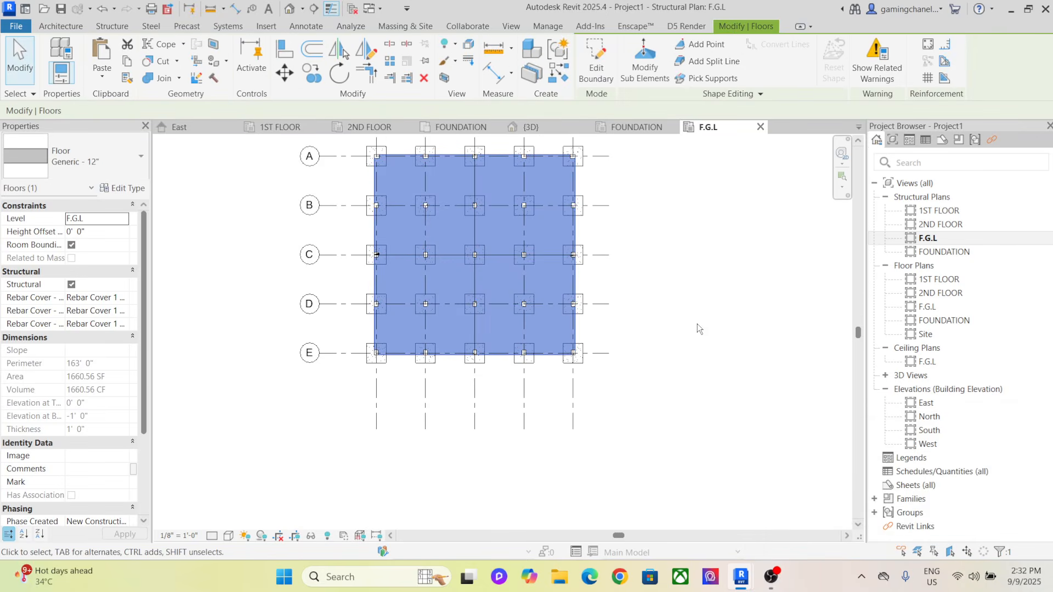
middle_click_drag(696, 323, 665, 328)
scroll(644, 303, "up", 2)
middle_click_drag(647, 285, 694, 372)
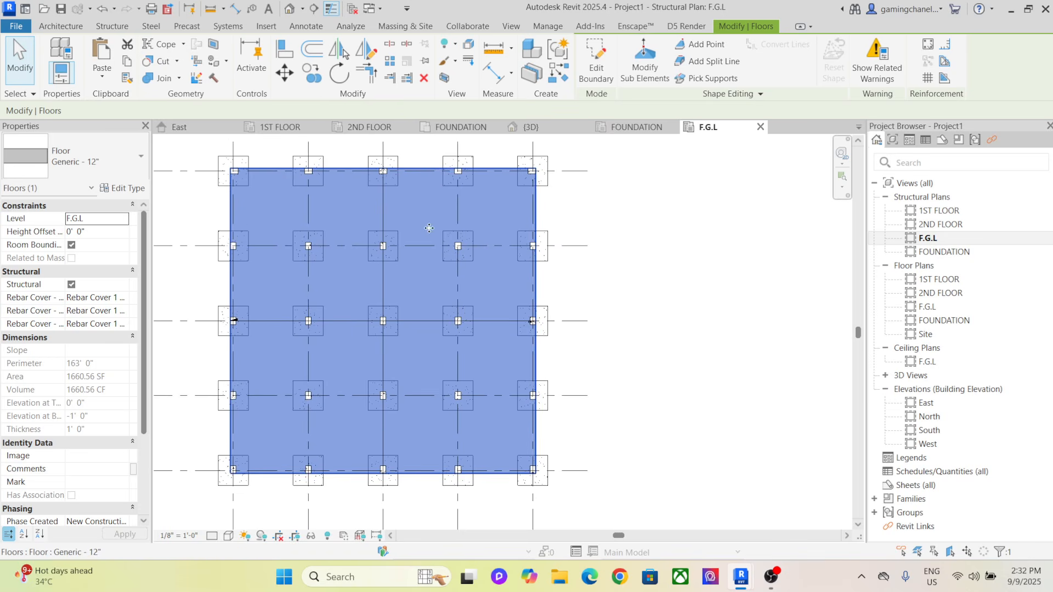
In the 3D view, copy the F.G.L floor and paste it aligned to the 1ST FLOOR and 2ND FLOOR levels, accepting the warnings
left_click(543, 127)
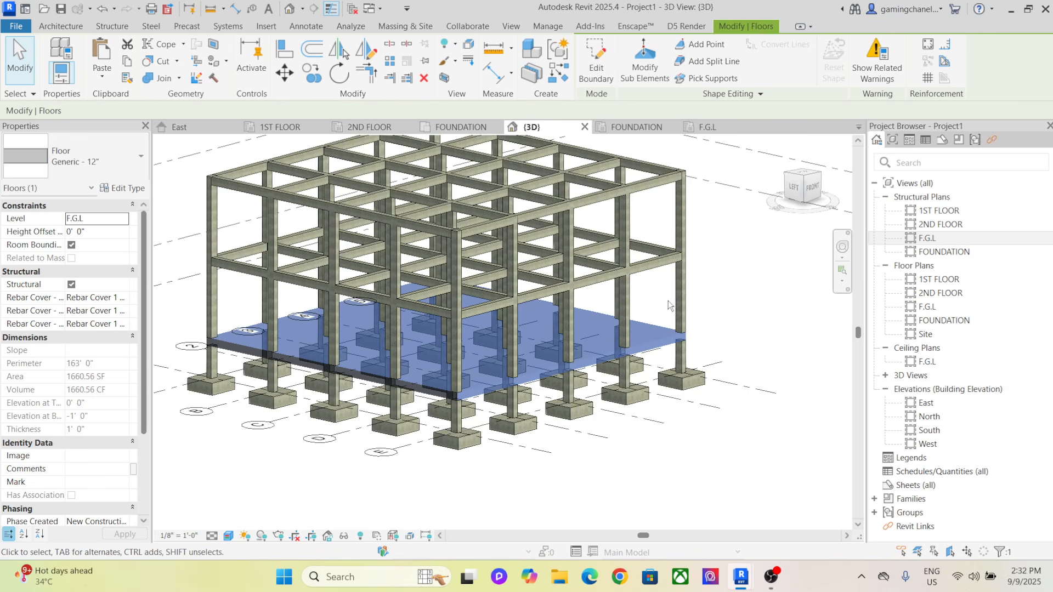
key("Escape")
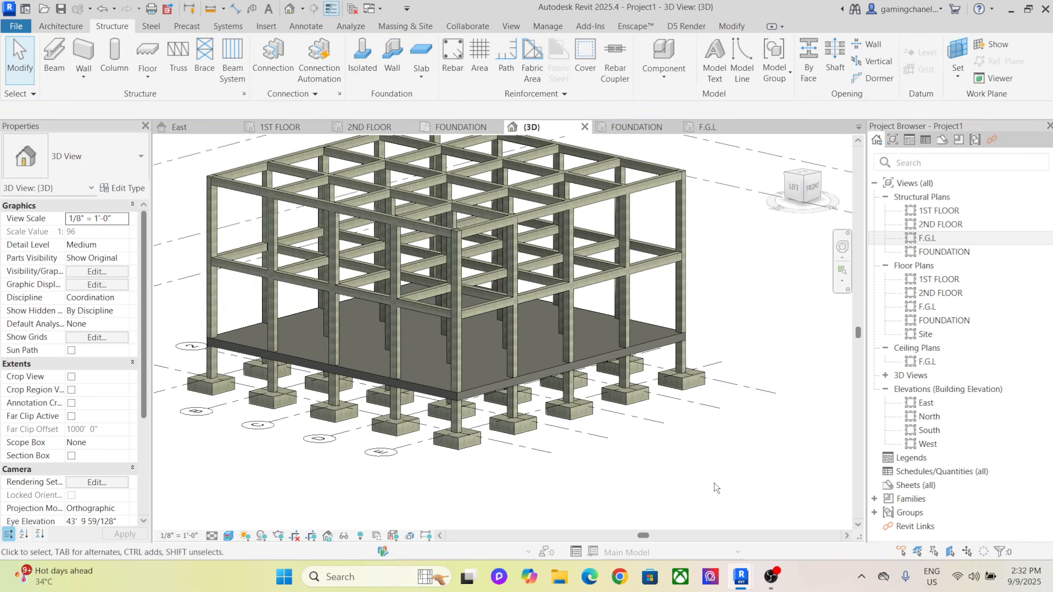
mouse_move(714, 483)
middle_mouse_down("shift")
mouse_move(769, 477)
mouse_move(704, 487)
middle_mouse_up("shift")
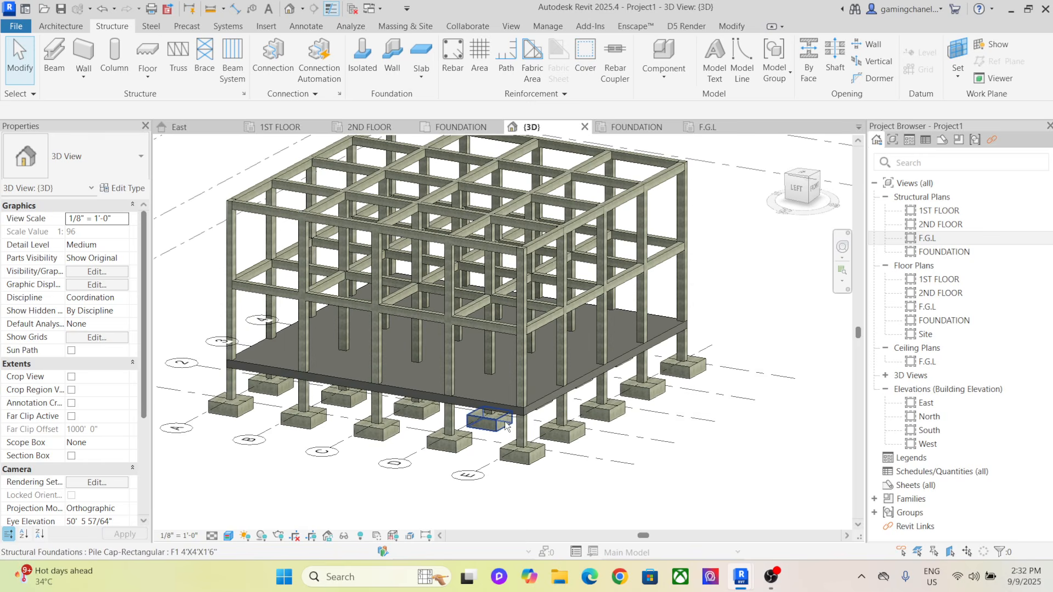
left_click(487, 386)
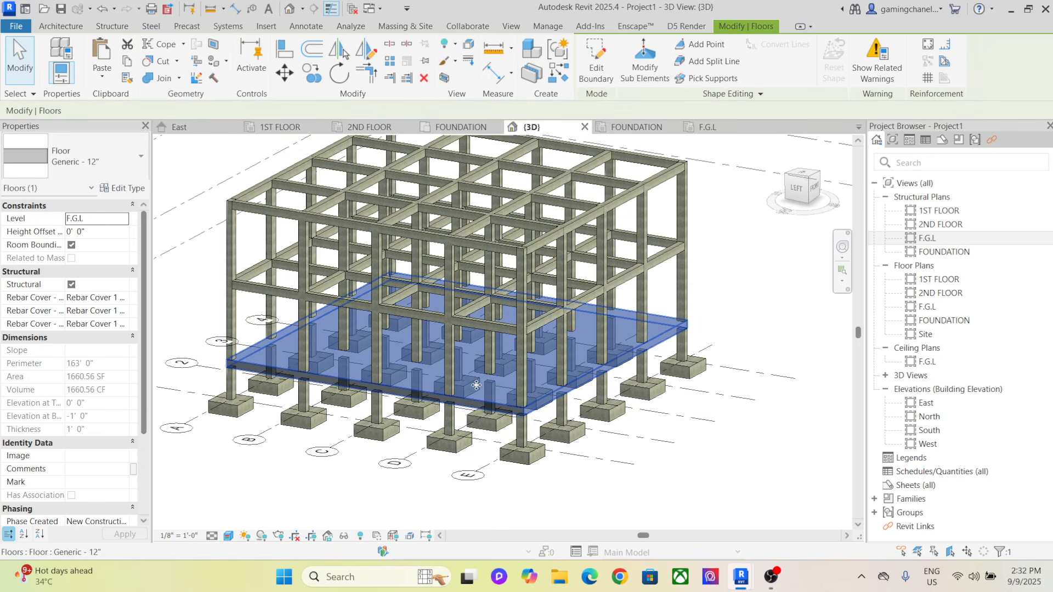
middle_click_drag(475, 385, 464, 351)
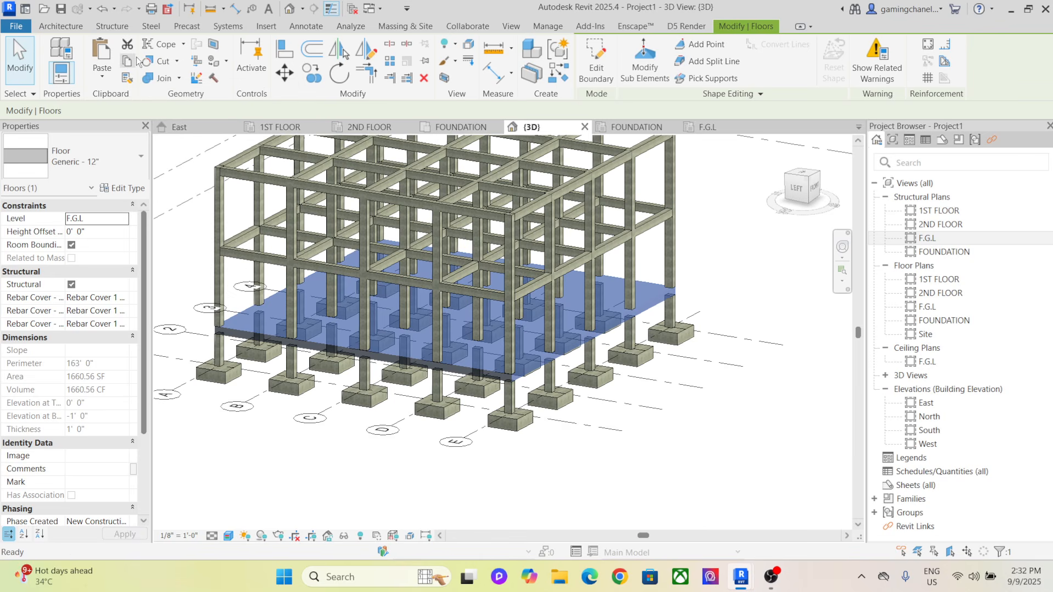
left_click(100, 77)
left_click(132, 126)
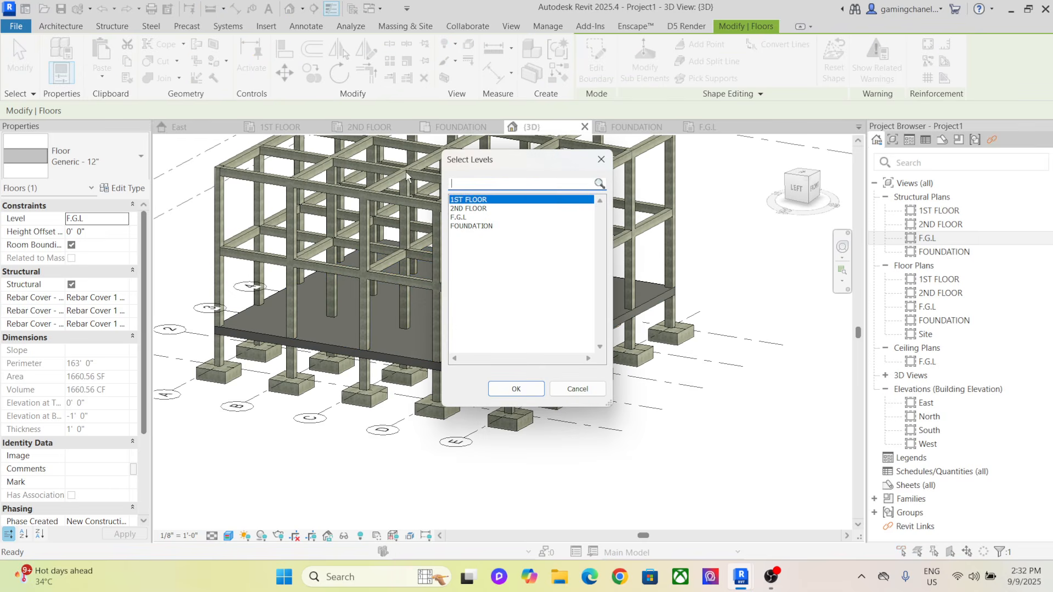
left_click_drag(498, 201, 500, 209)
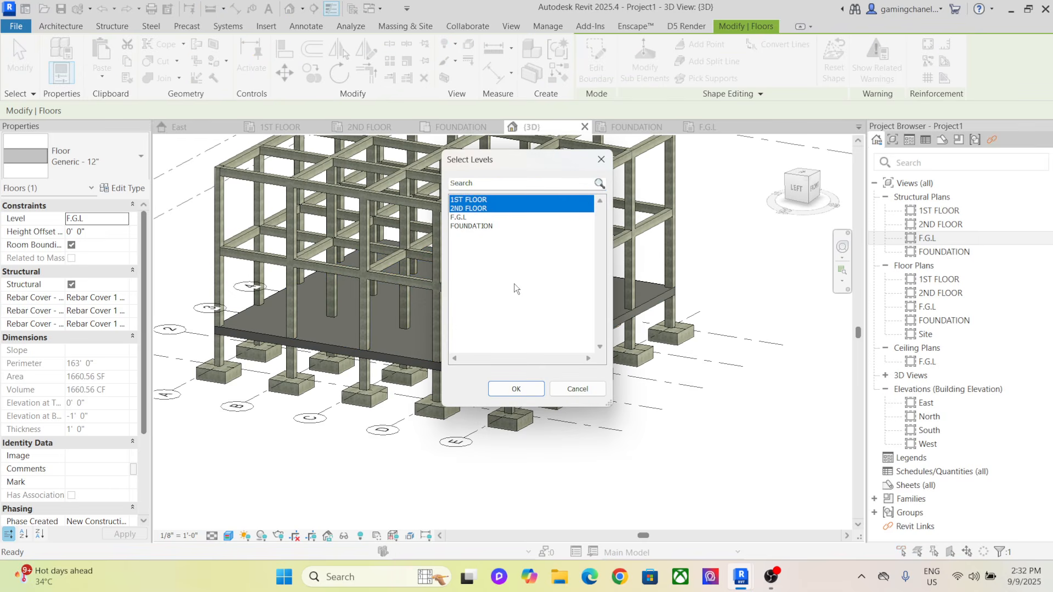
left_click(521, 388)
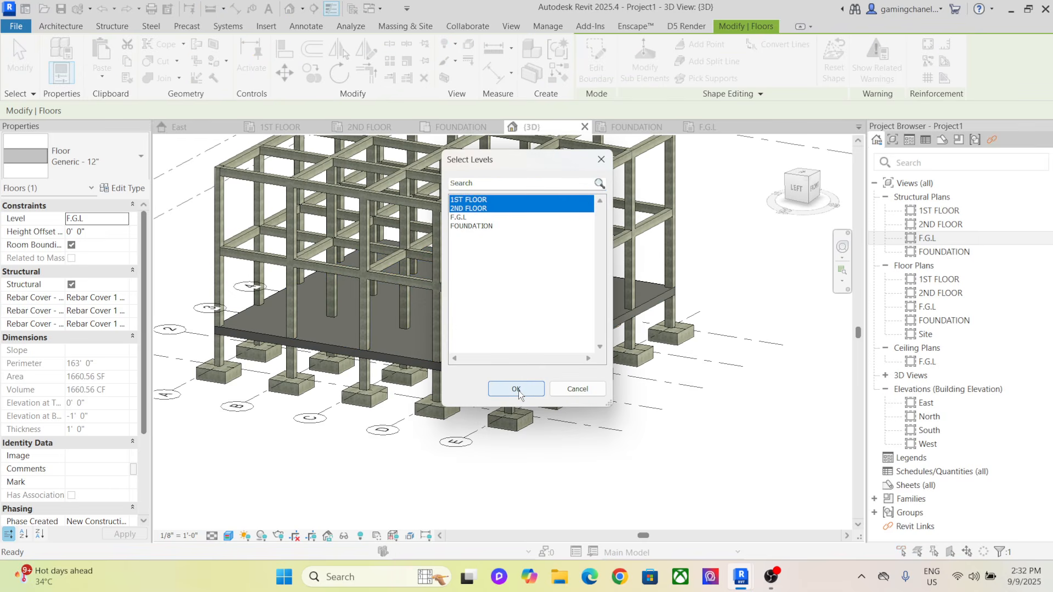
left_click(516, 389)
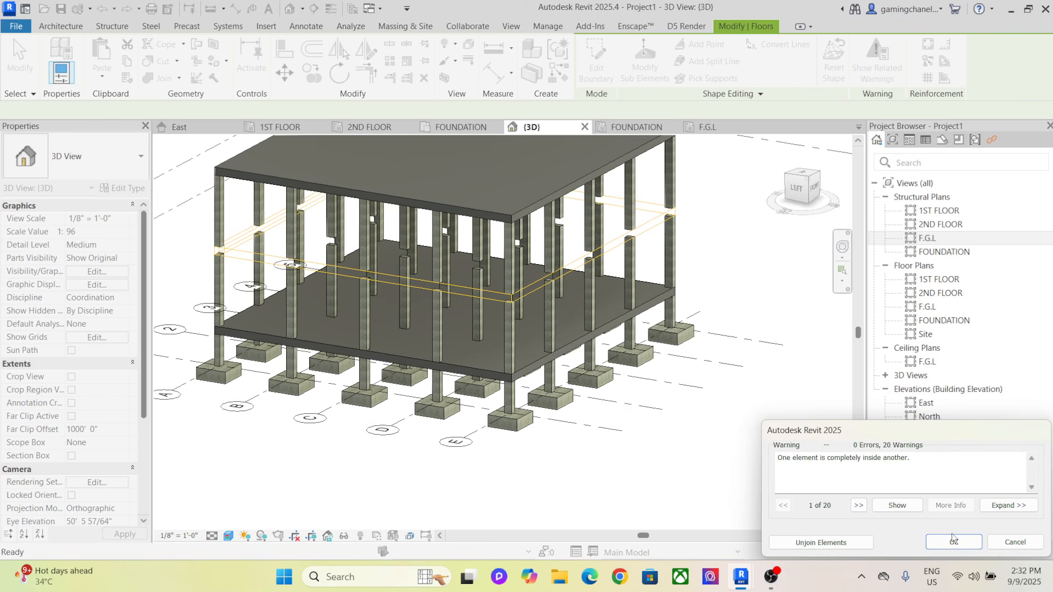
left_click(952, 536)
left_click(729, 288)
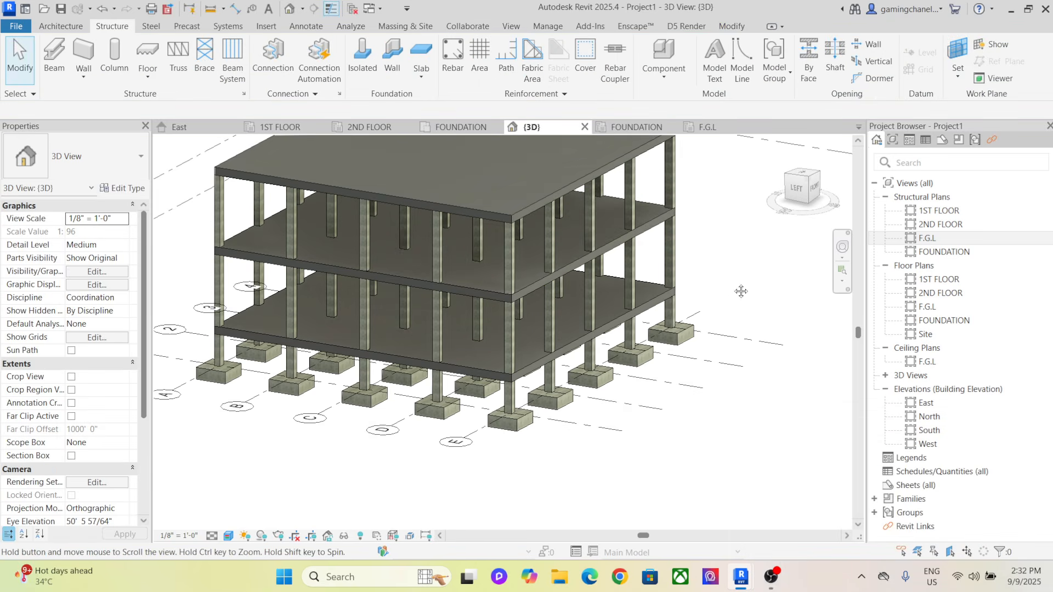
middle_click_drag(741, 291, 719, 299)
Check the floor slabs in the East elevation and return to the F.G.L structural plan
double_click(960, 405)
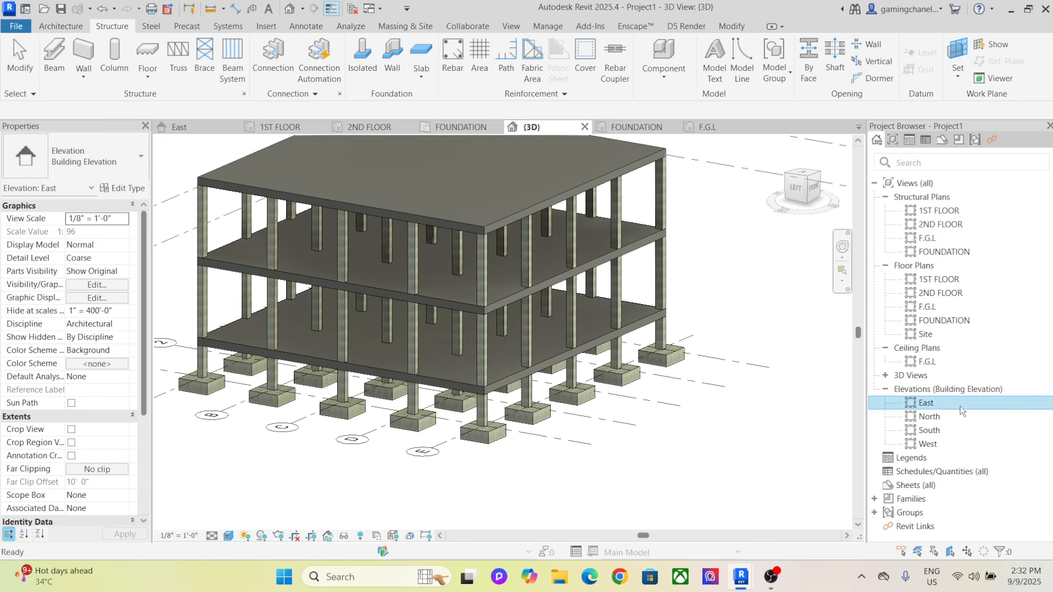
middle_click_drag(622, 320, 658, 317)
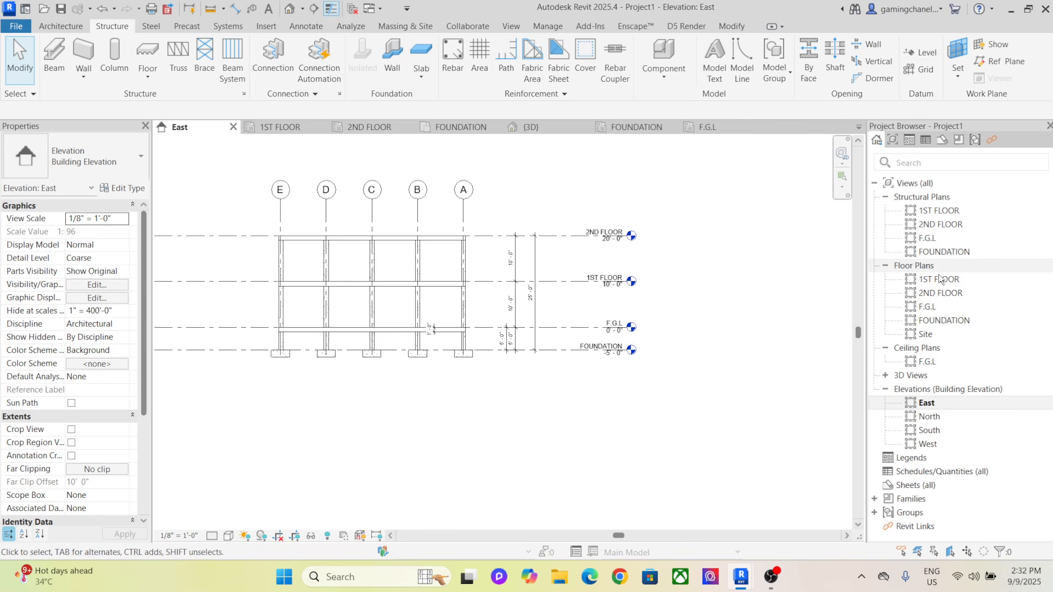
double_click(968, 245)
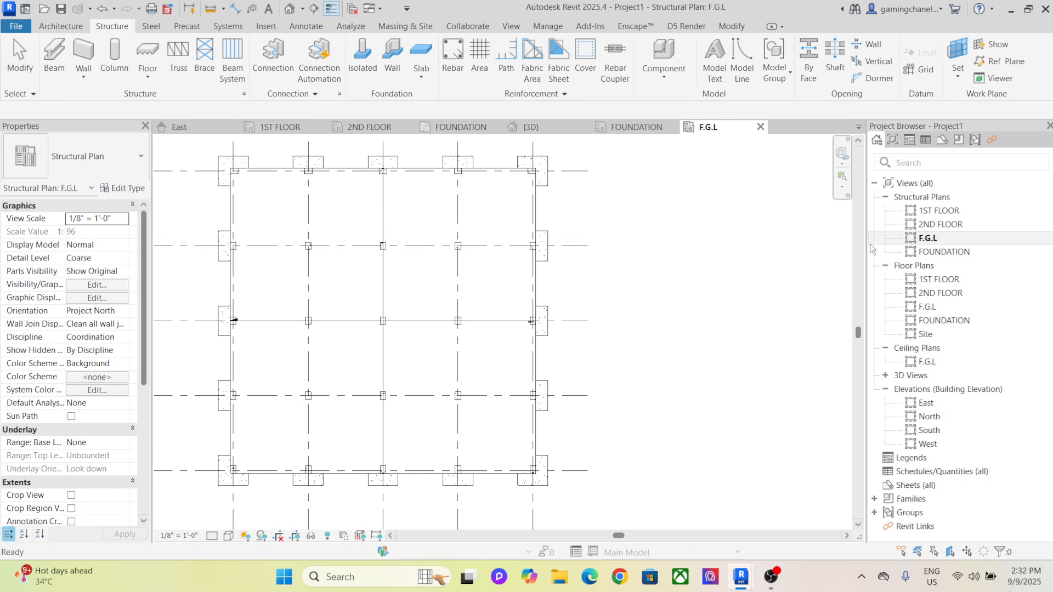
scroll(603, 299, "down", 2)
scroll(636, 295, "up", 1)
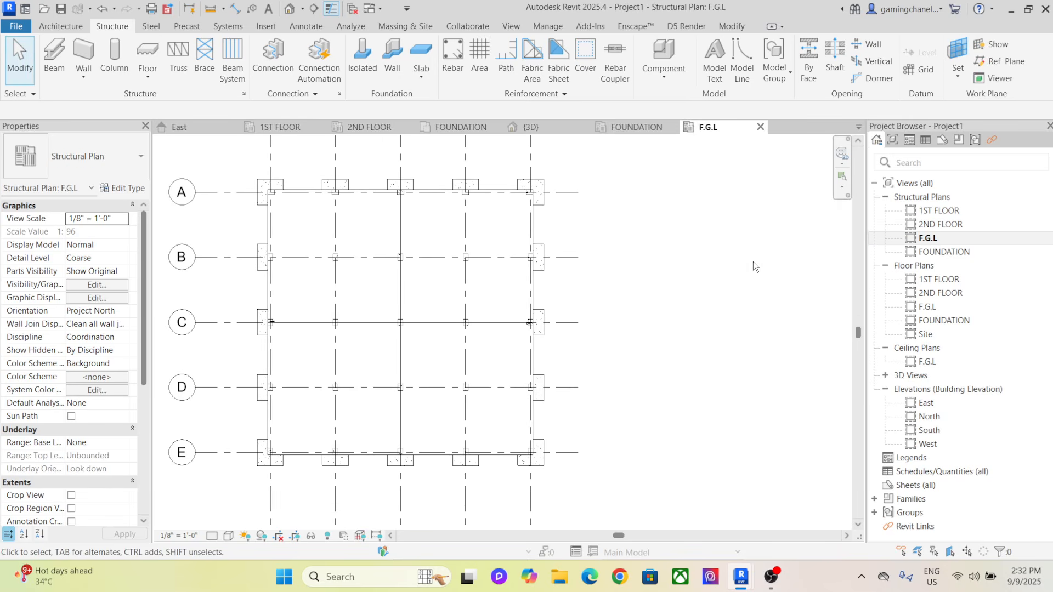
Temporarily hide the floor in the F.G.L structural plan and reset the temporary hide
left_click(505, 222)
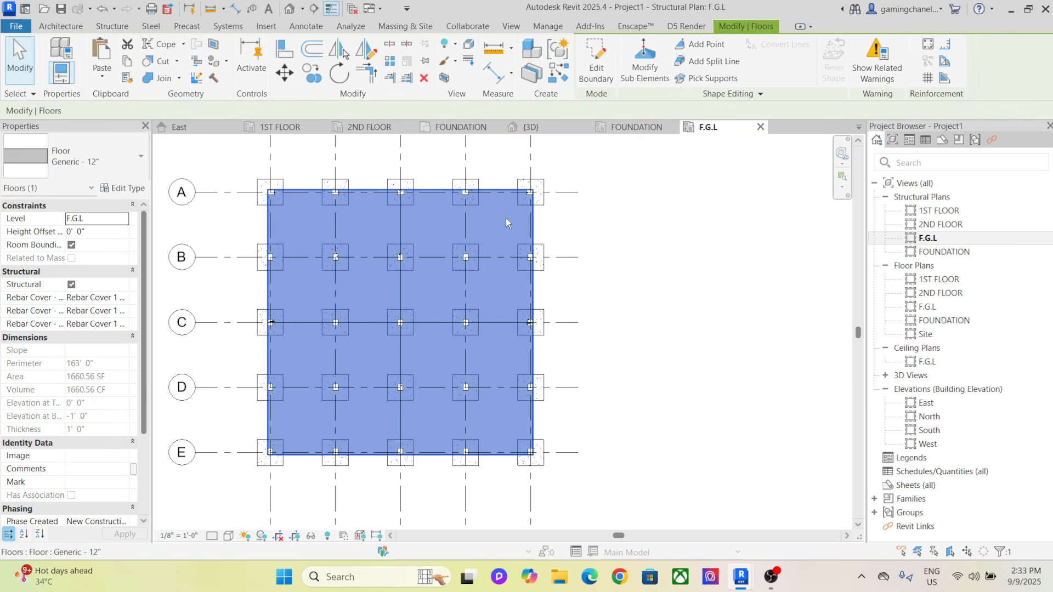
key("h")
key("h")
key("h")
key("r")
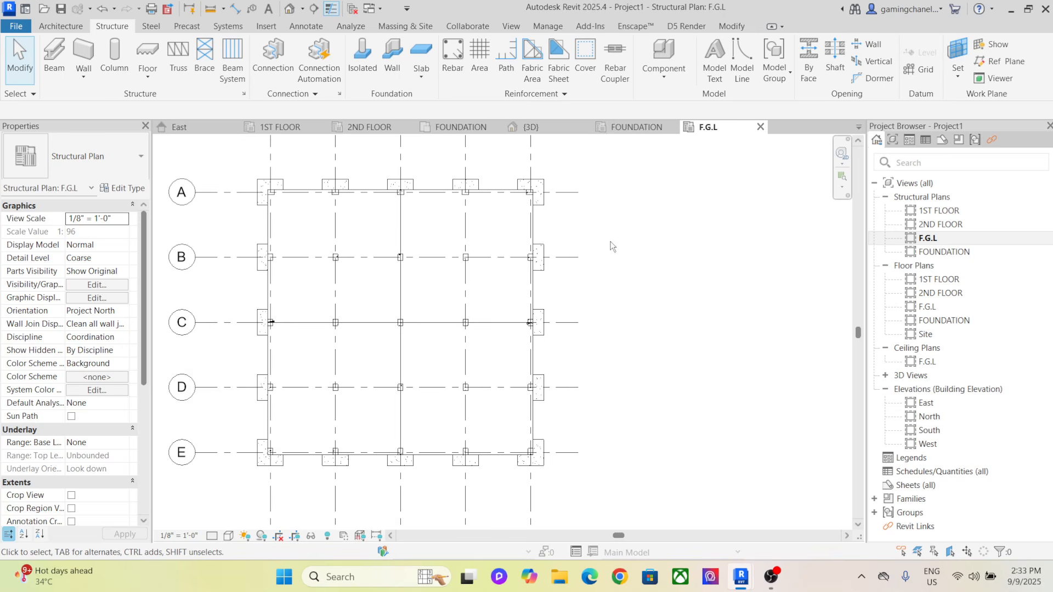
scroll(631, 230, "down", 2)
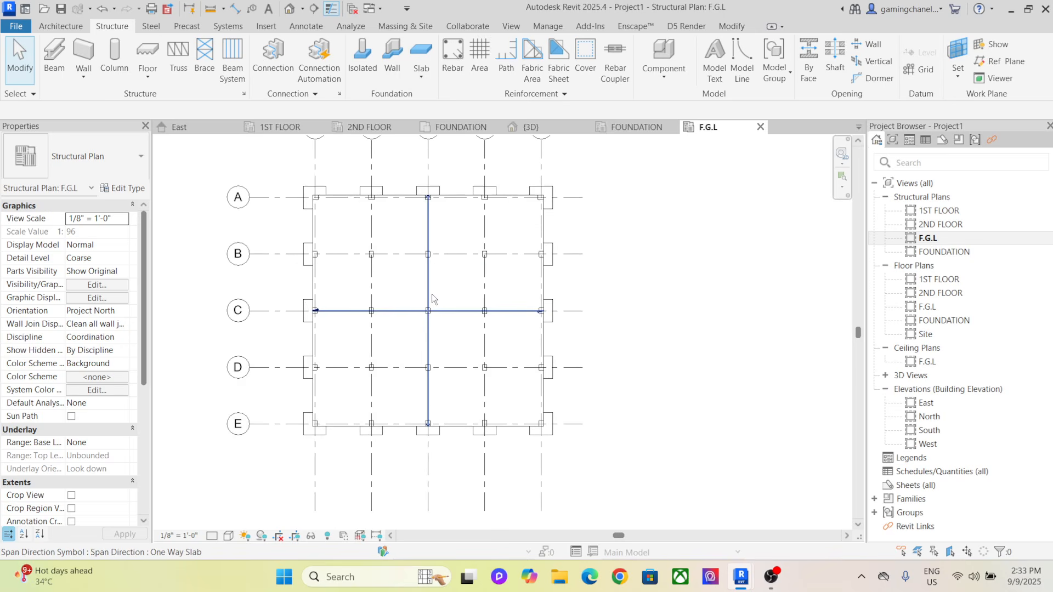
middle_click_drag(606, 243, 598, 248)
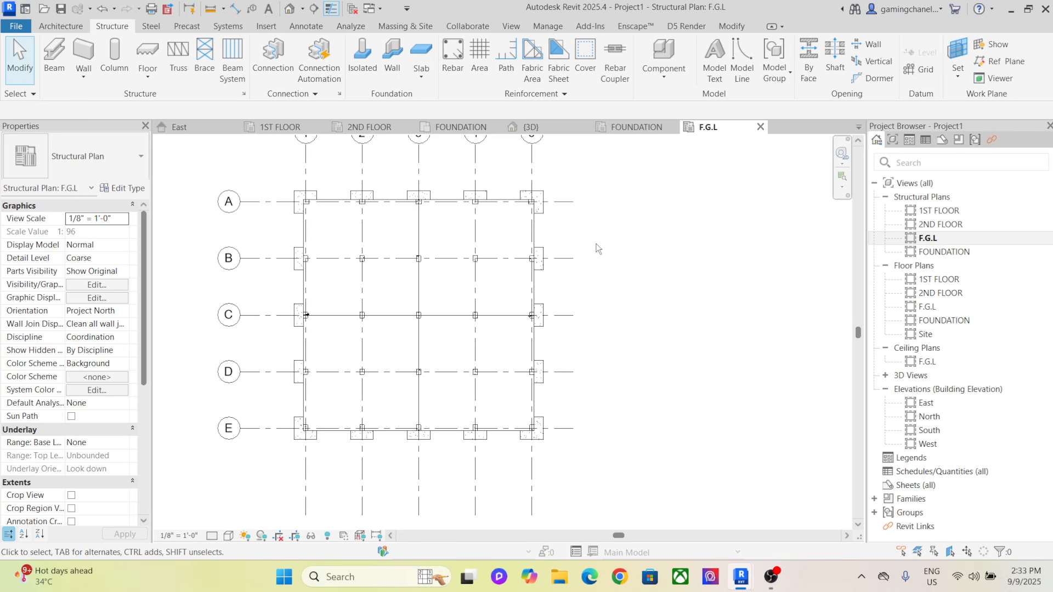
Duplicate the FOUNDATION structural plan with detailing
double_click(947, 250)
double_click(943, 240)
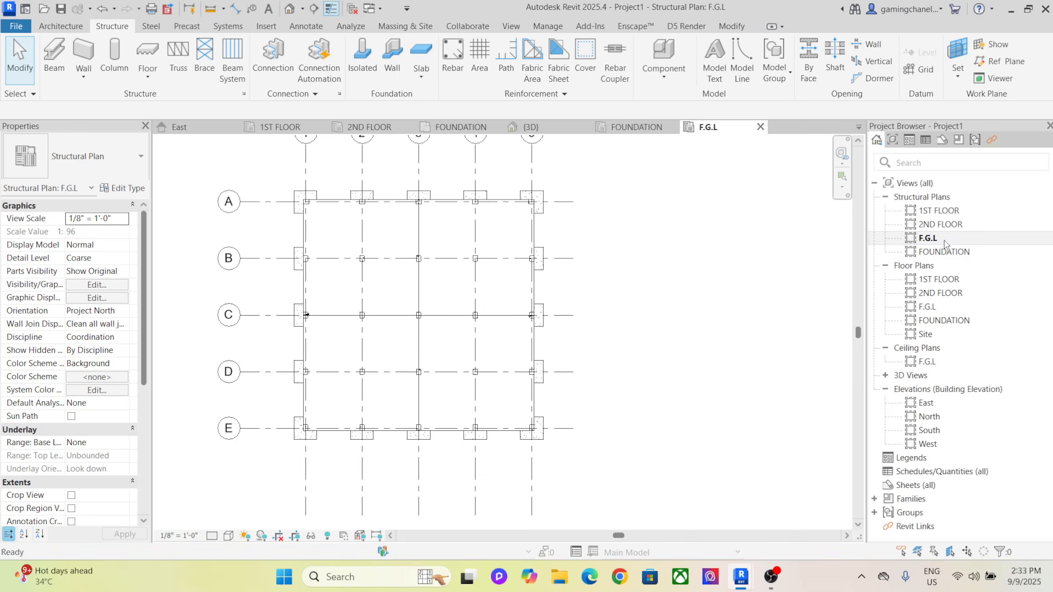
left_click(943, 253)
right_click(943, 253)
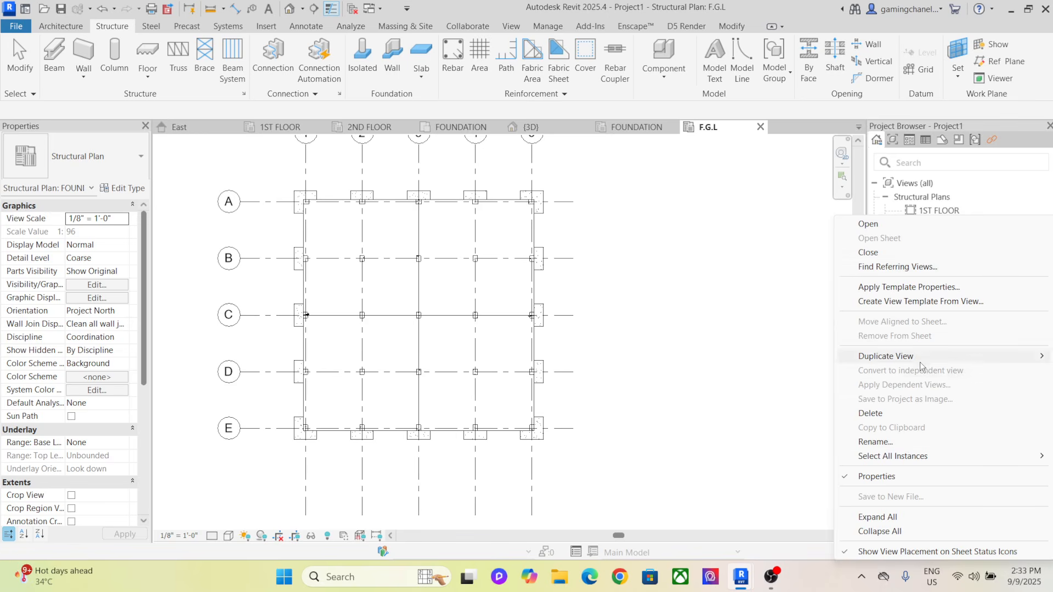
mouse_move(923, 356)
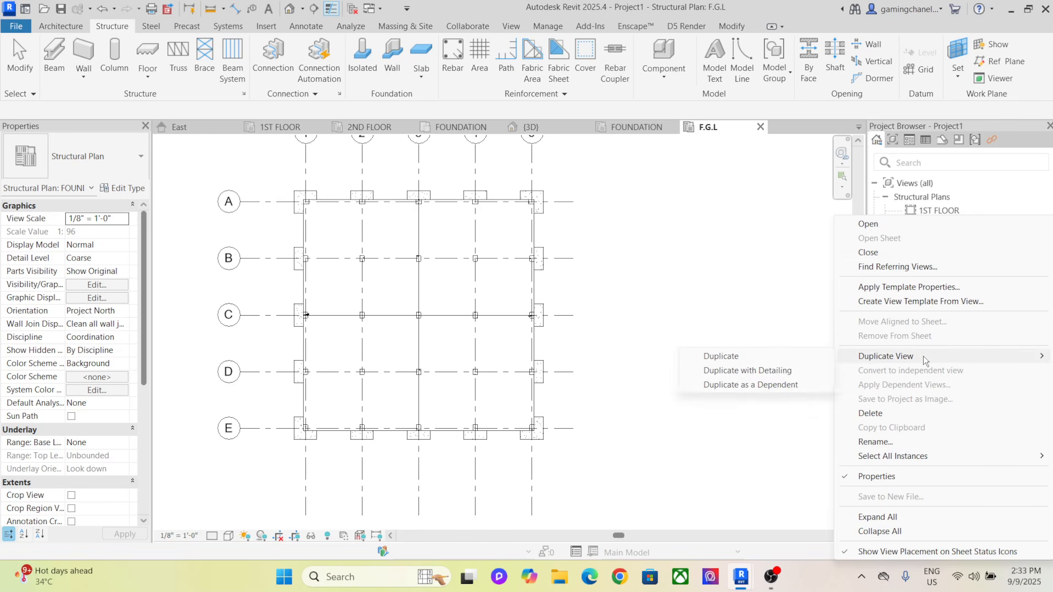
left_click(749, 371)
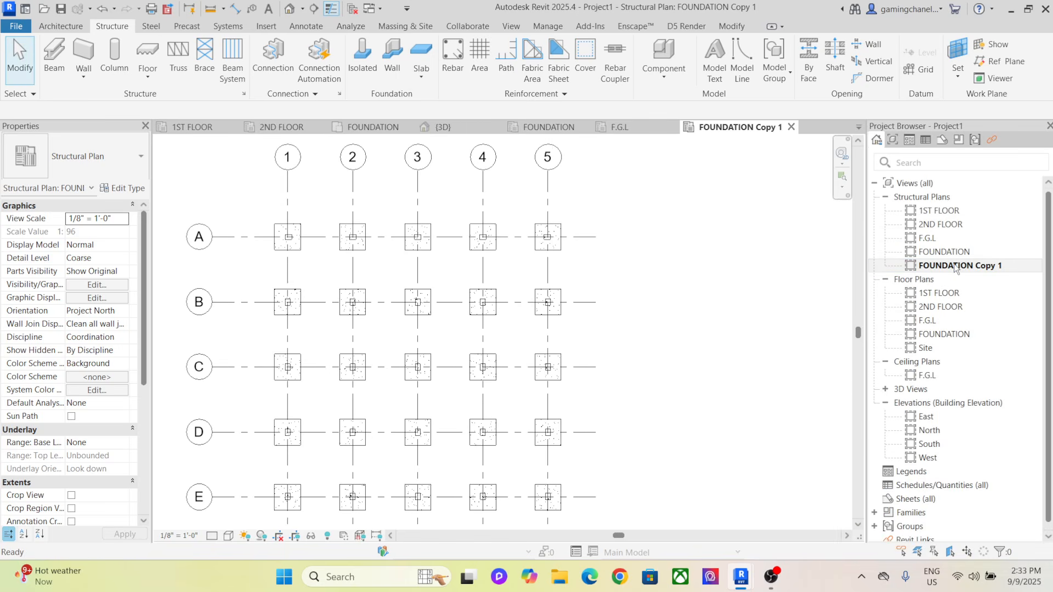
Rename the duplicated foundation plan as FOUNDATION LAYOUT and open it
right_click(954, 266)
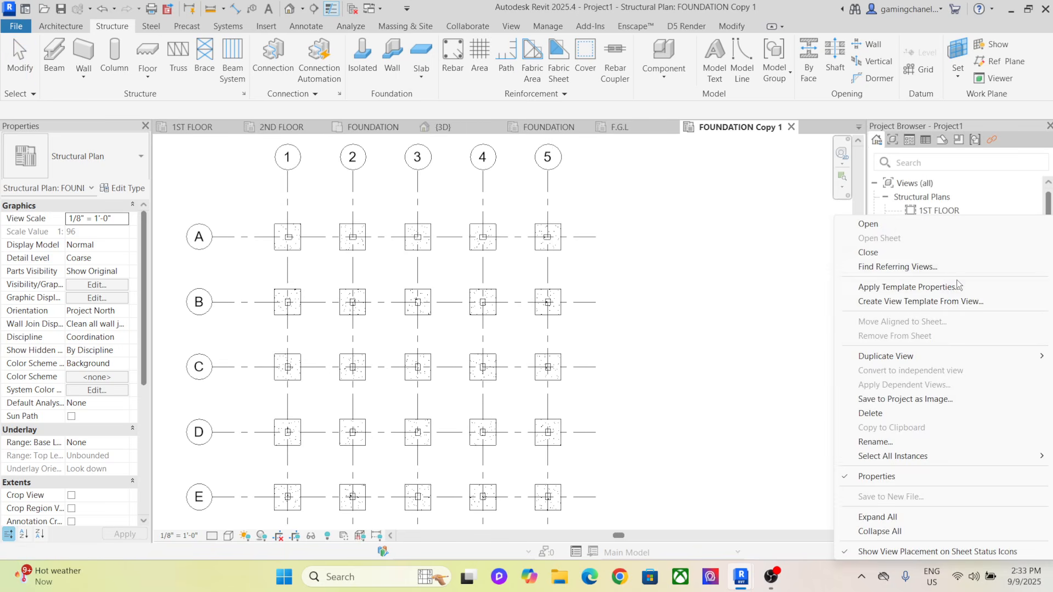
left_click(906, 446)
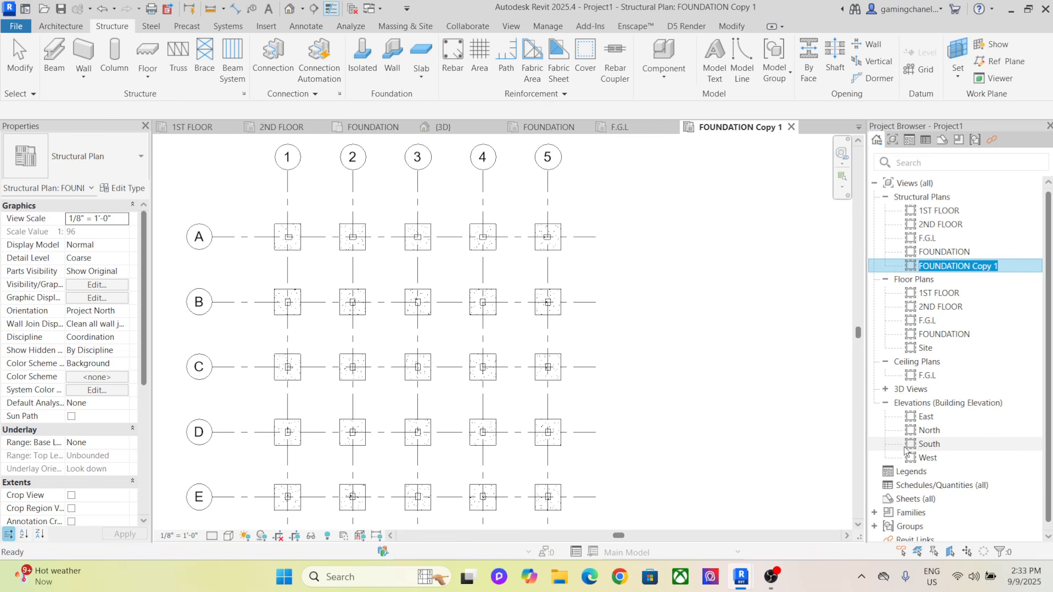
key("BackSpace")
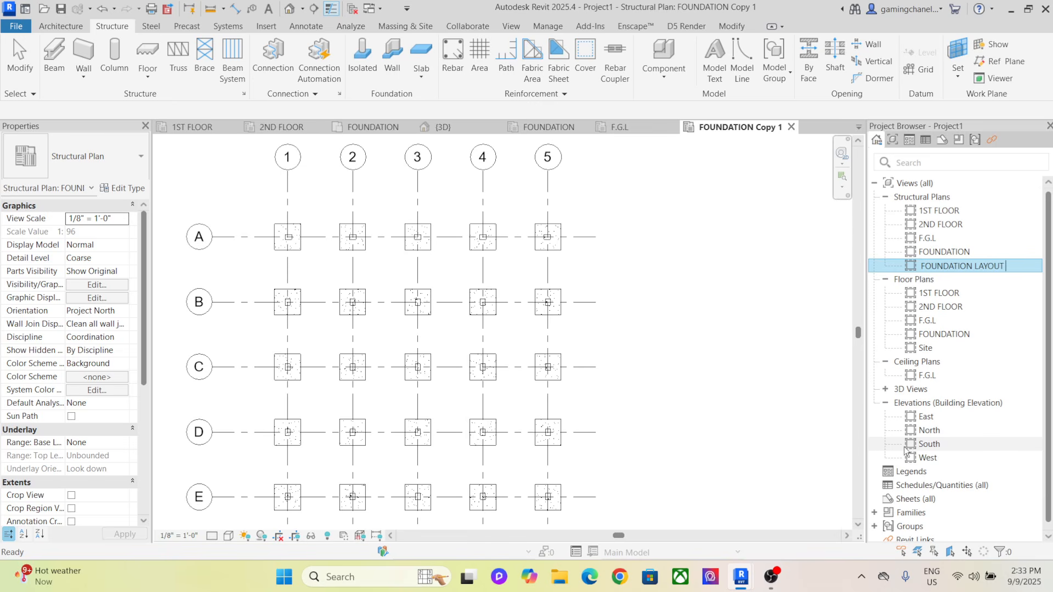
double_click(969, 268)
left_click(834, 249)
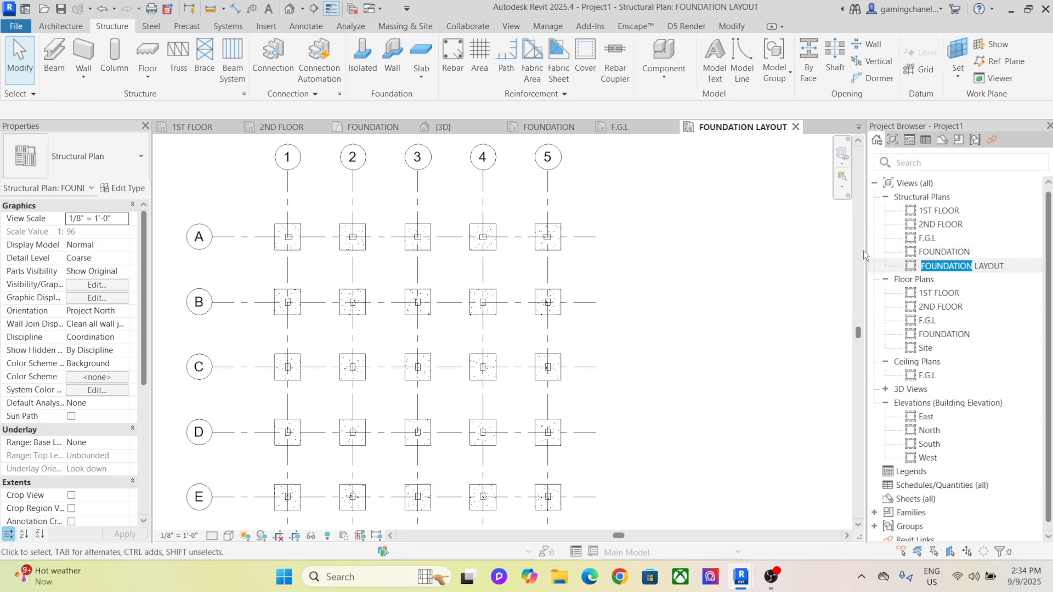
right_click(785, 229)
left_click(817, 237)
double_click(939, 251)
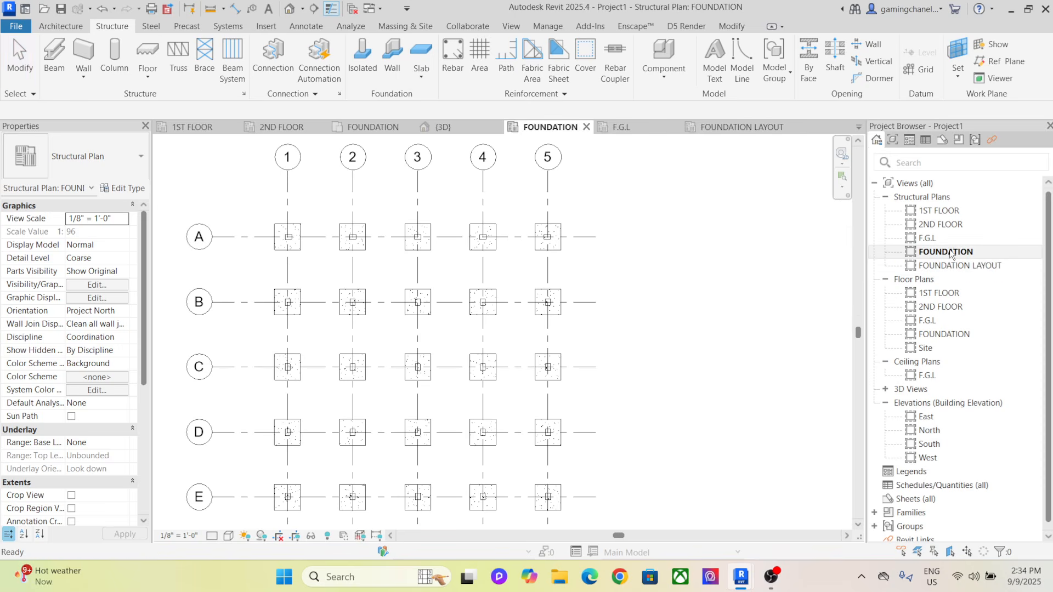
double_click(965, 266)
Tag the C1 9"X12" column at grid intersection A1 using Tag by Category
scroll(570, 323, "down", 2)
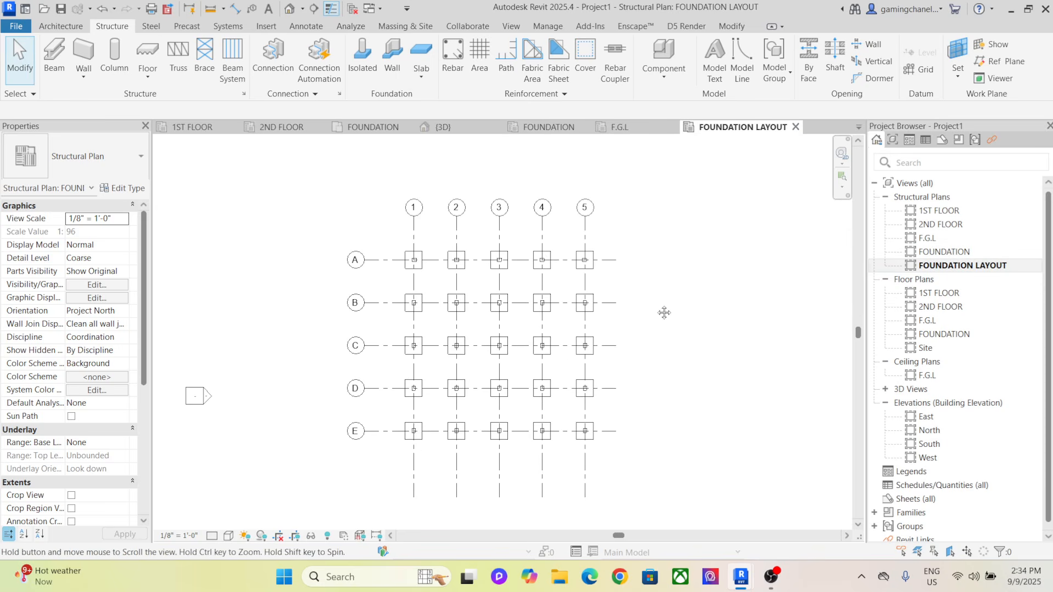
scroll(486, 319, "up", 4)
middle_click_drag(409, 298, 404, 323)
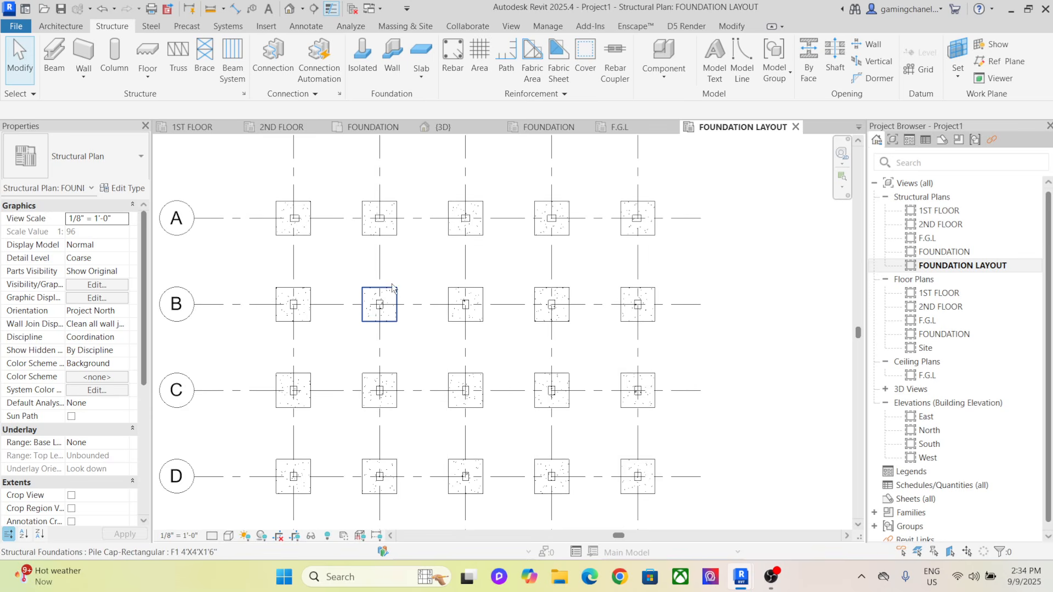
scroll(389, 262, "up", 2)
middle_click_drag(414, 254, 420, 281)
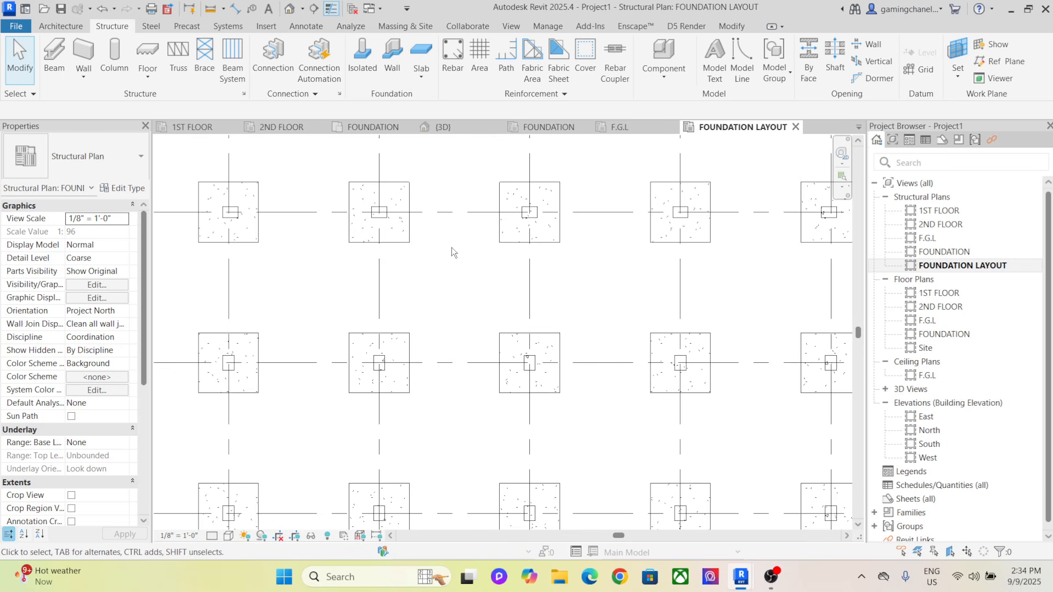
scroll(452, 248, "up", 1)
middle_click_drag(454, 252, 489, 258)
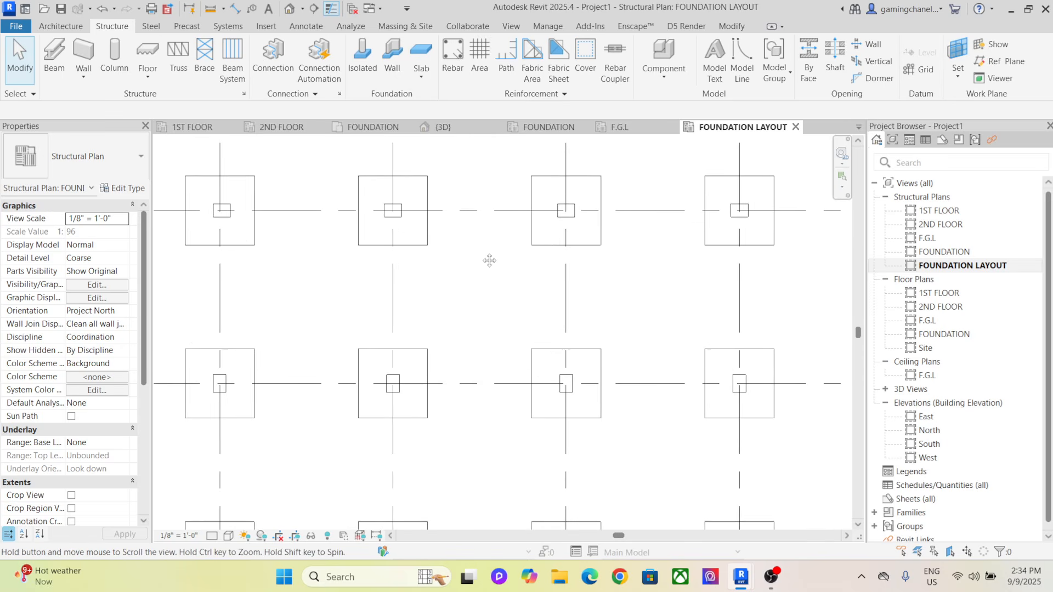
left_click(306, 26)
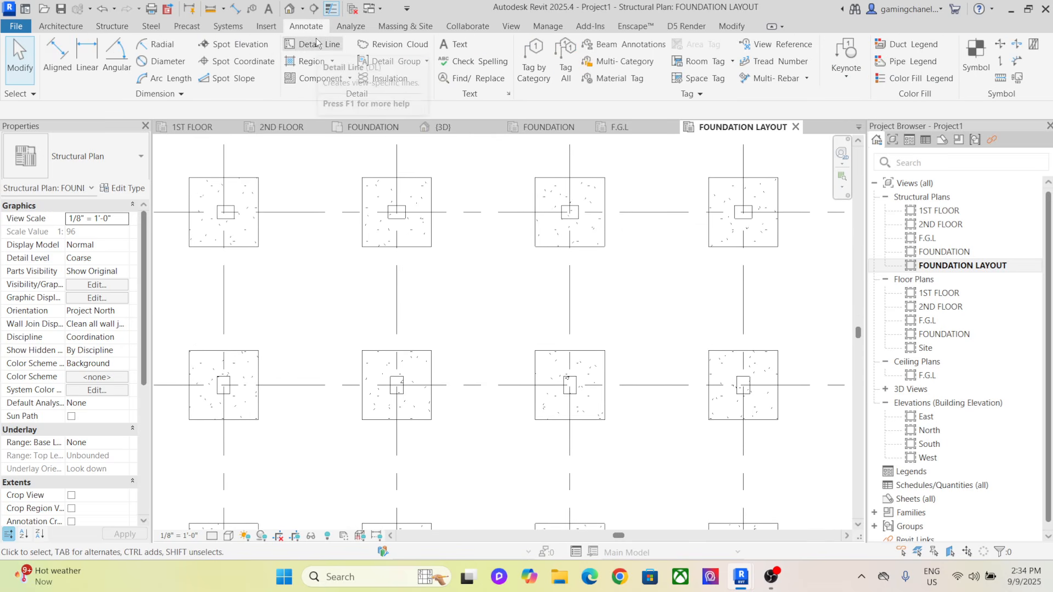
left_click(535, 64)
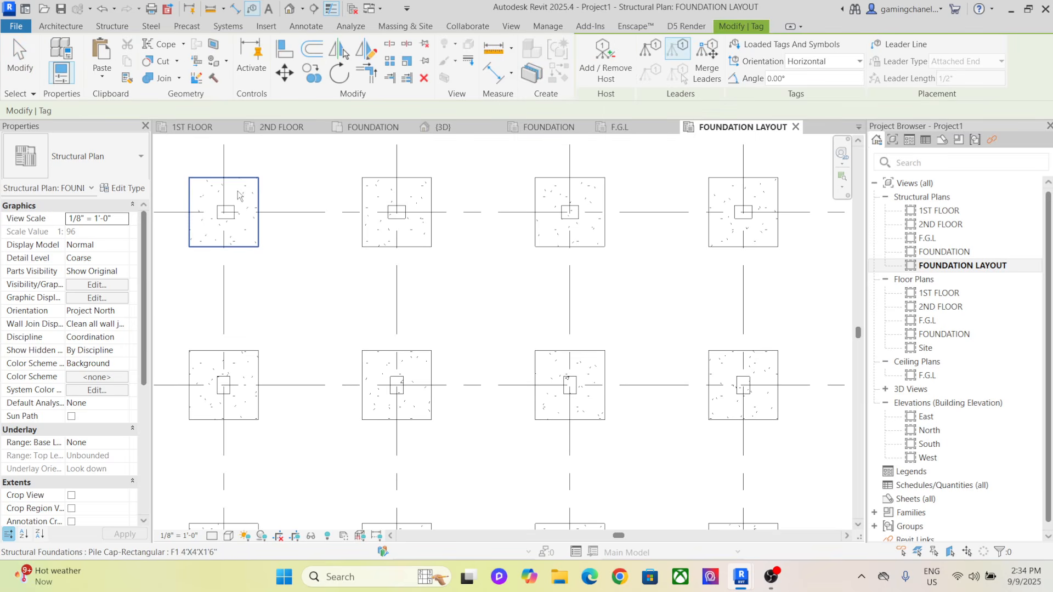
scroll(227, 214, "up", 5)
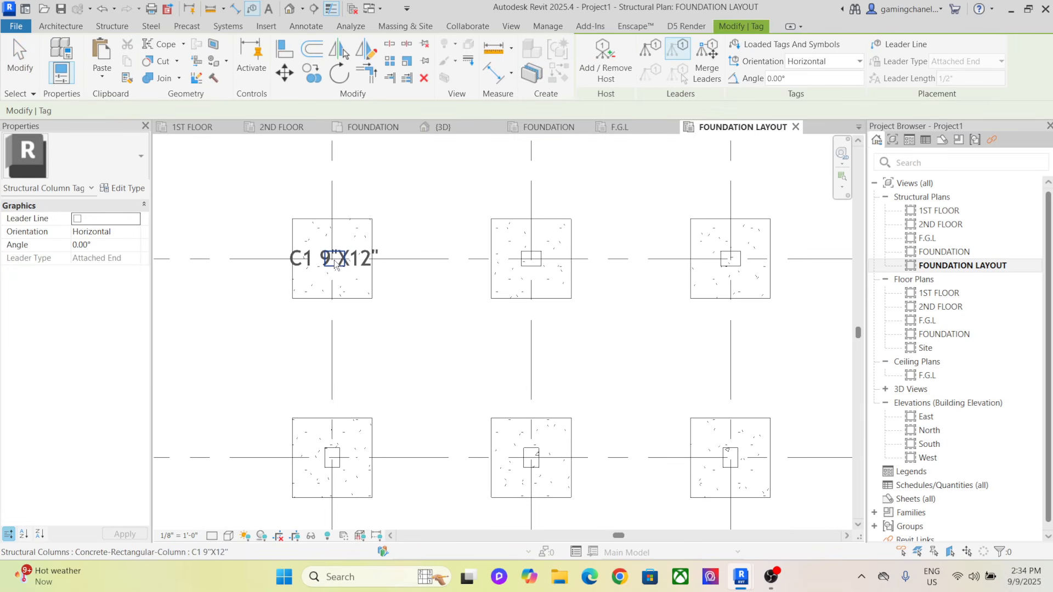
scroll(344, 266, "down", 1)
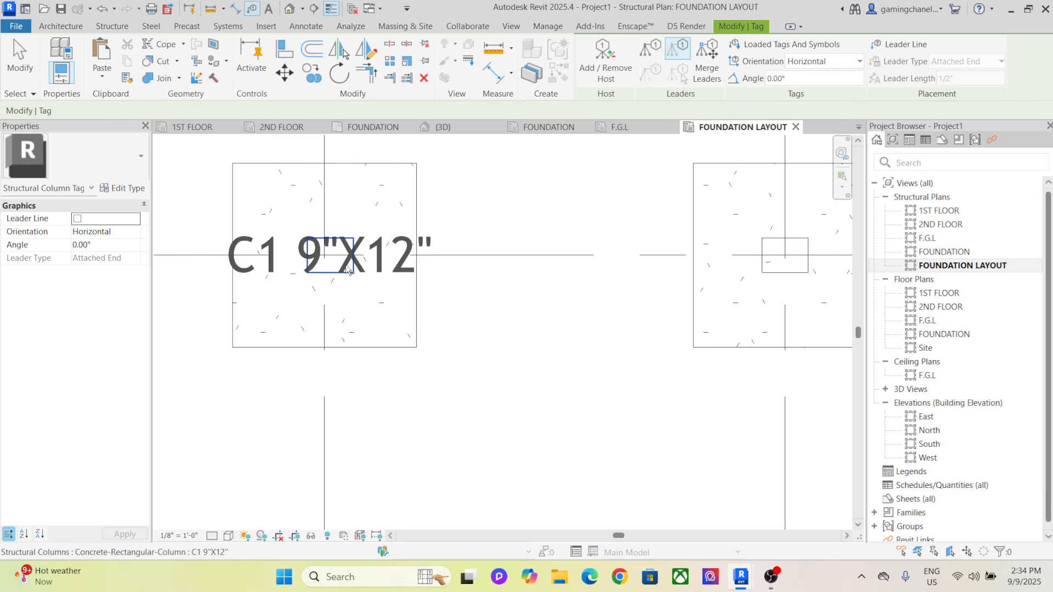
left_click(346, 268)
Start tagging the A1 pile cap, agree to load a tag family, and browse to the US library's Annotations > Structural folder
left_click(373, 190)
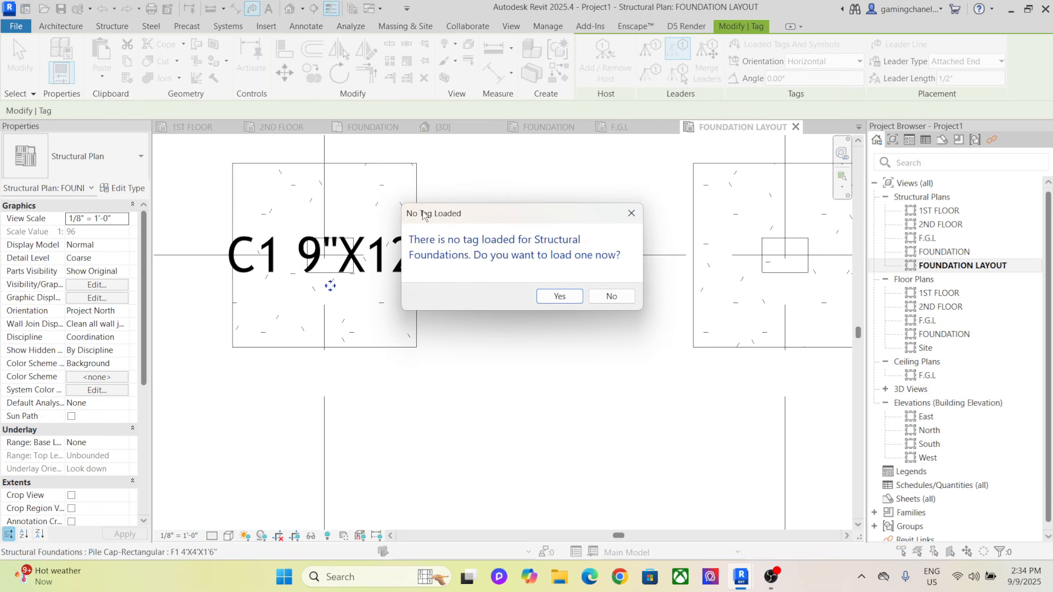
left_click(558, 296)
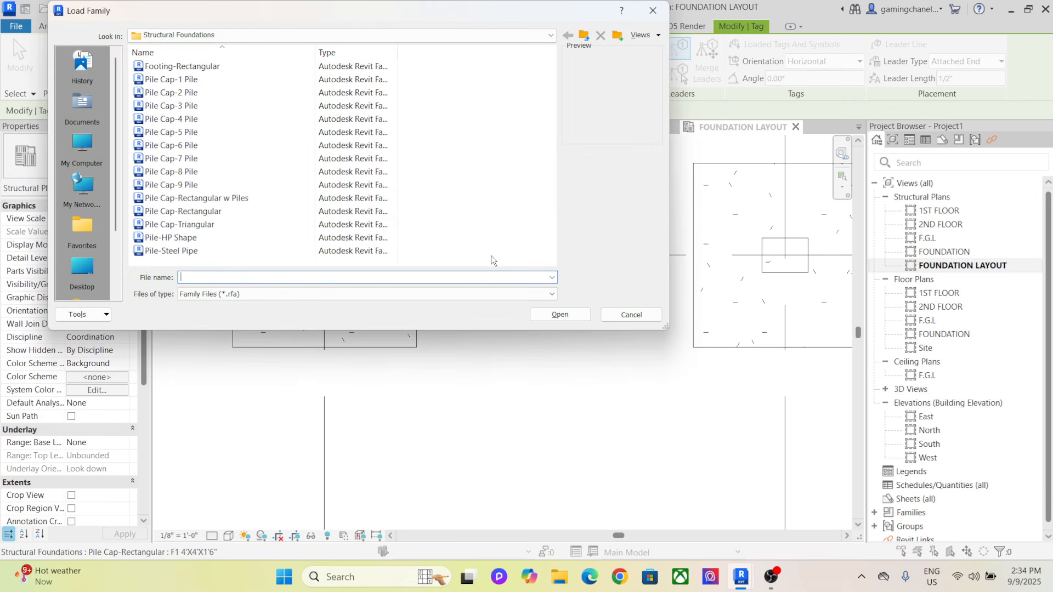
left_click(551, 35)
left_click(421, 146)
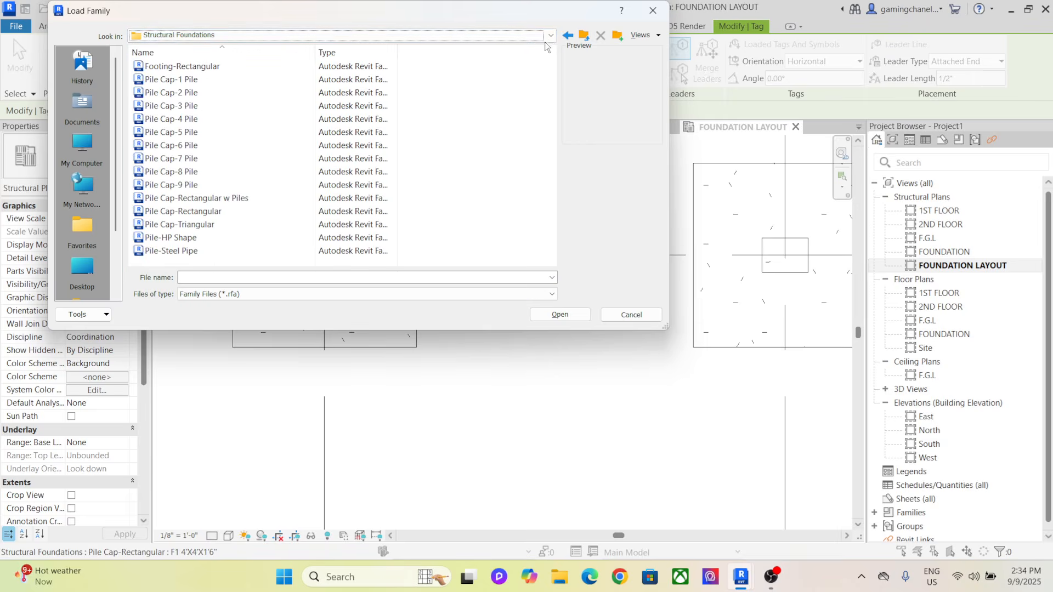
left_click(551, 35)
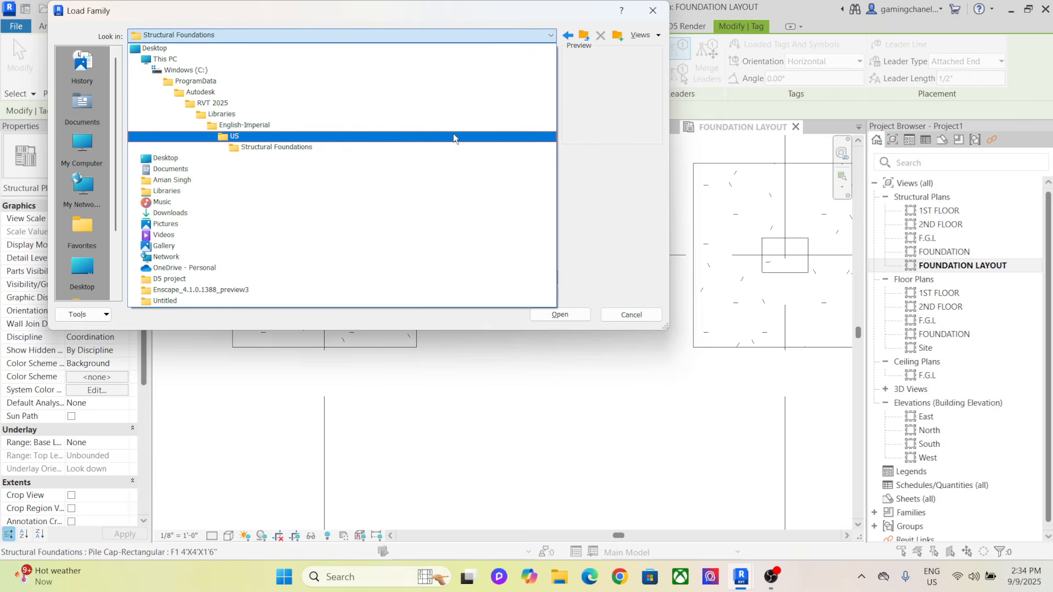
left_click(452, 134)
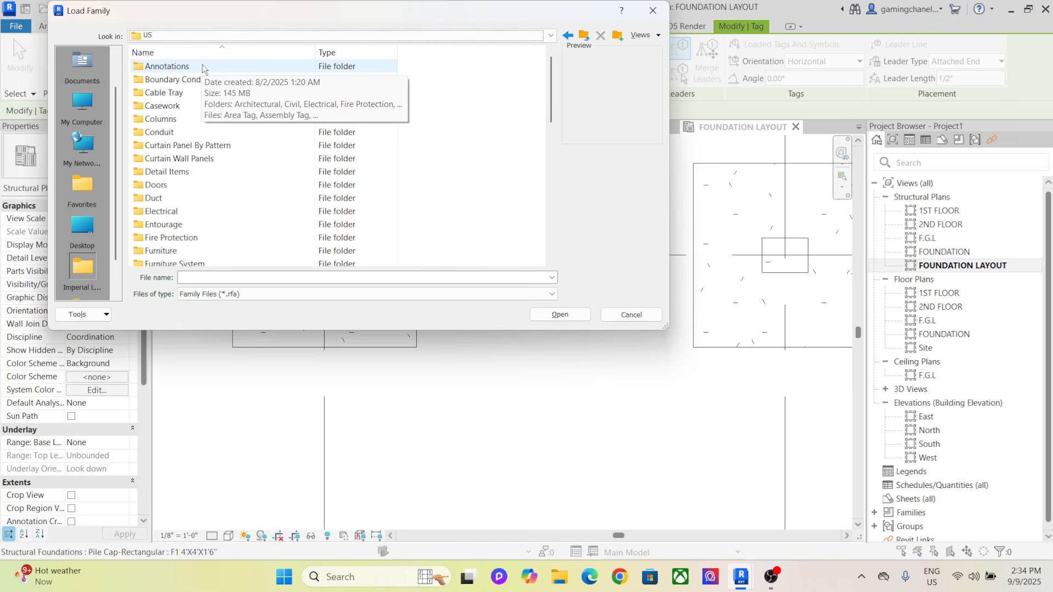
left_click(202, 65)
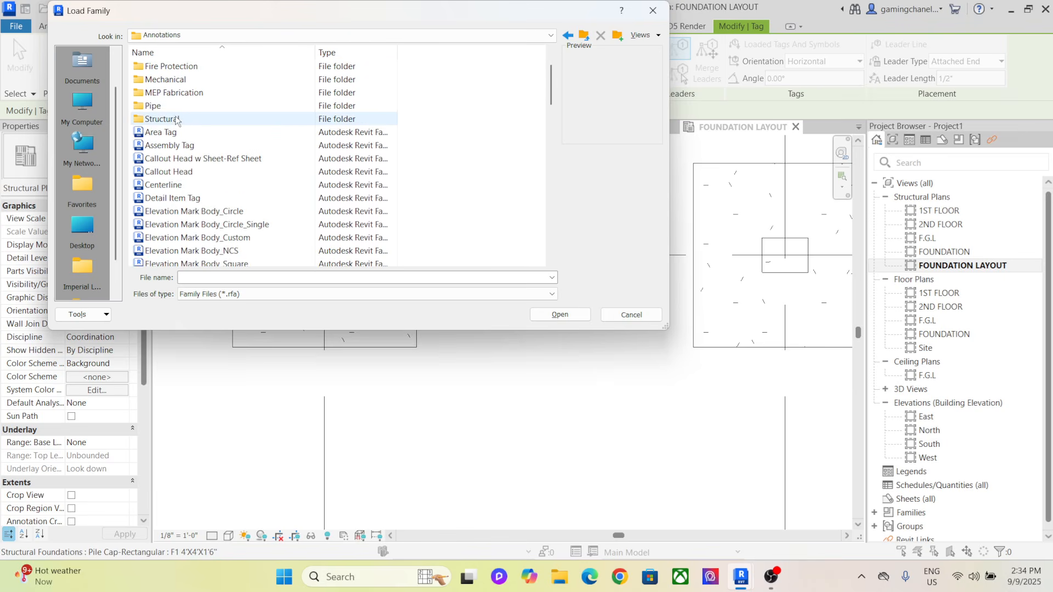
left_click(177, 118)
double_click(177, 118)
Load the Structural Foundation Tag family for the pile cap
scroll(215, 132, "down", 3)
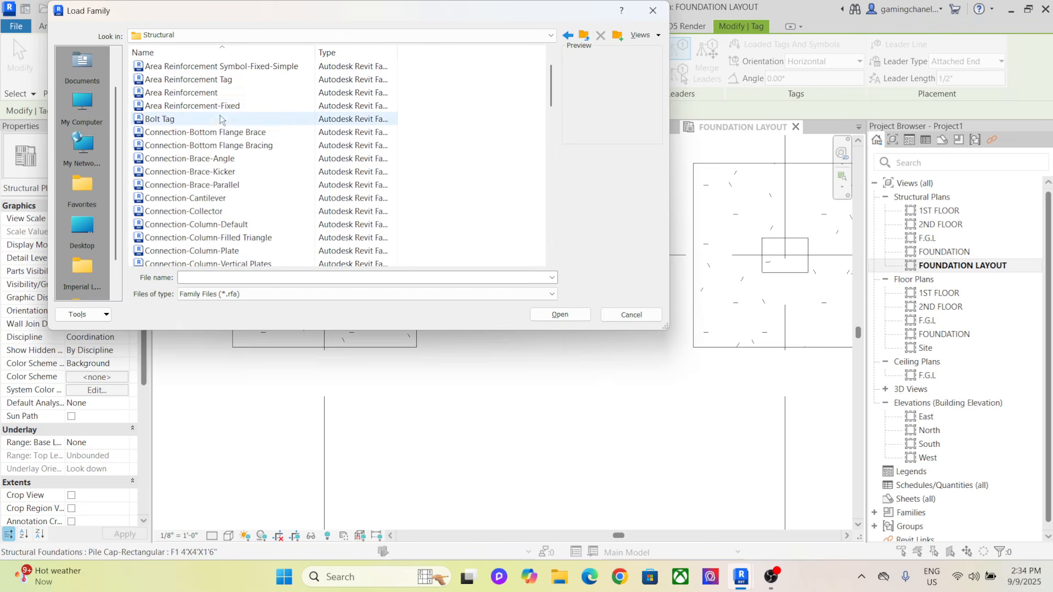
scroll(216, 132, "down", 5)
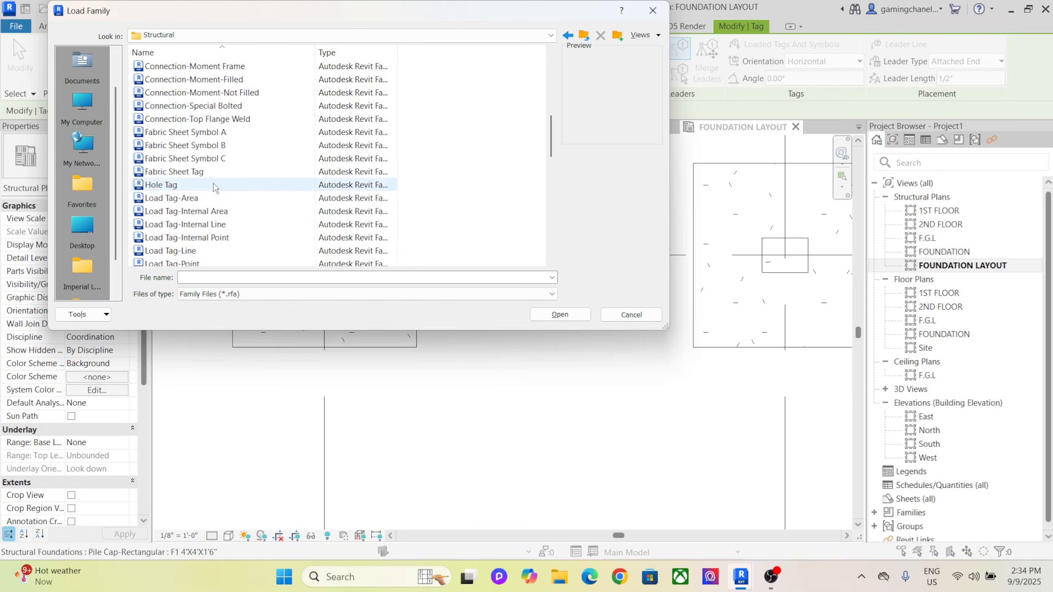
scroll(212, 195, "down", 4)
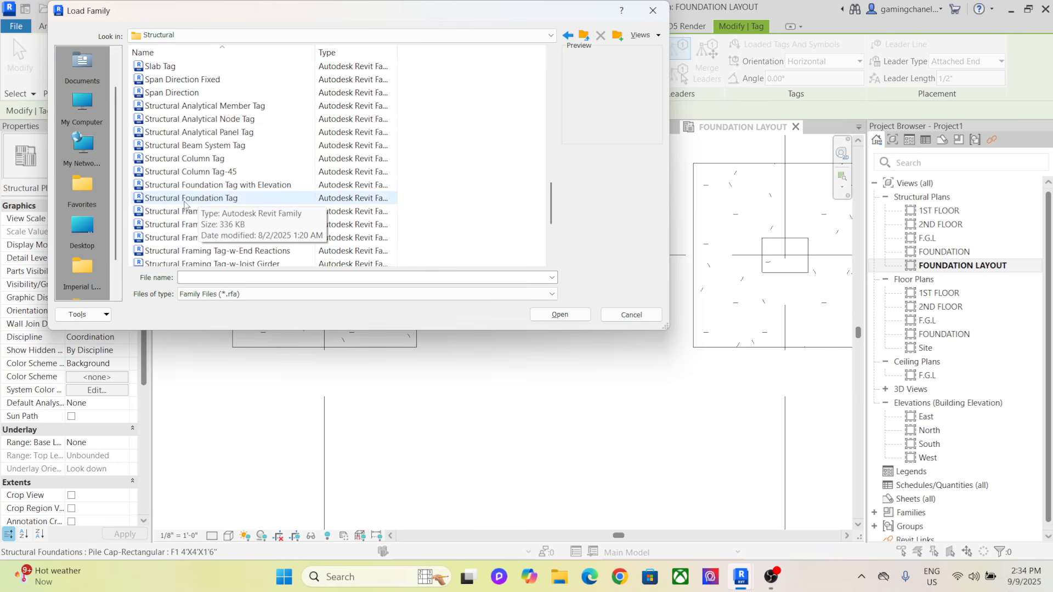
left_click(217, 199)
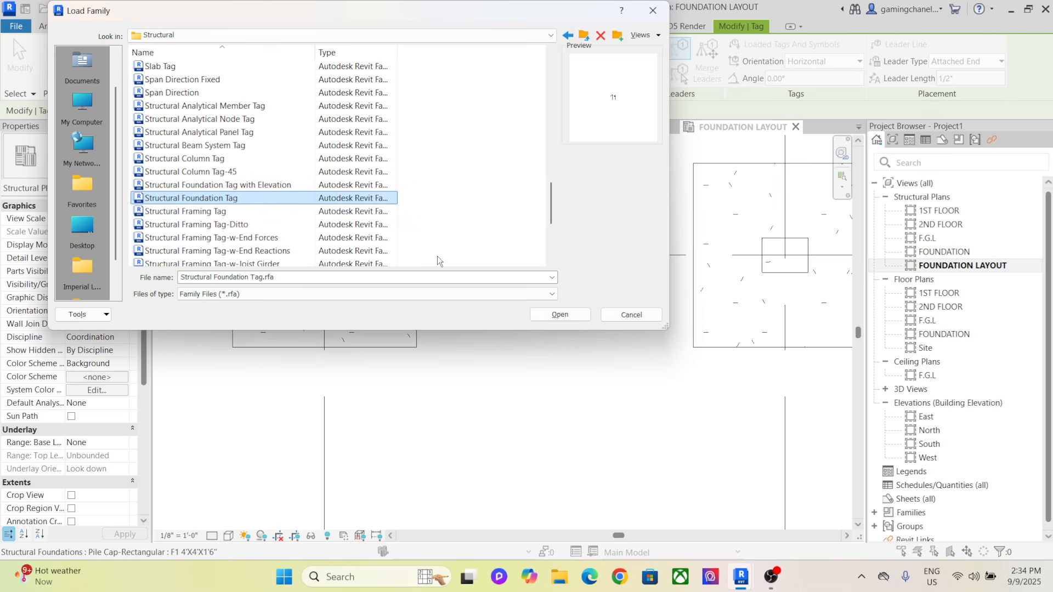
left_click(560, 315)
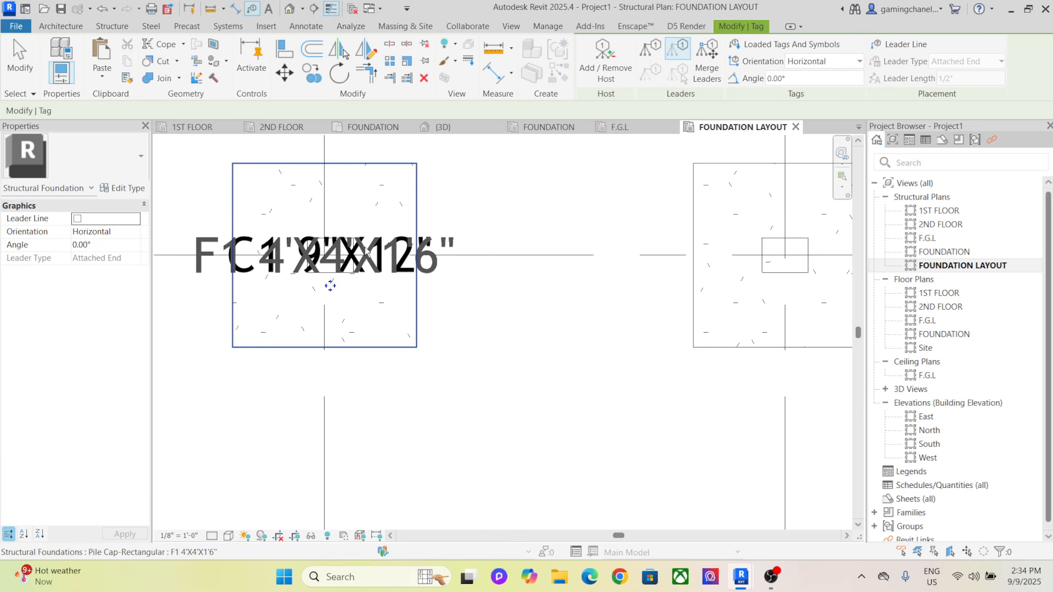
Place an F1 4'X4'X1'6" tag on the A1 pile cap and another C1 9"X12" column tag below the column, ending the tagging
left_click(367, 200)
right_click(433, 194)
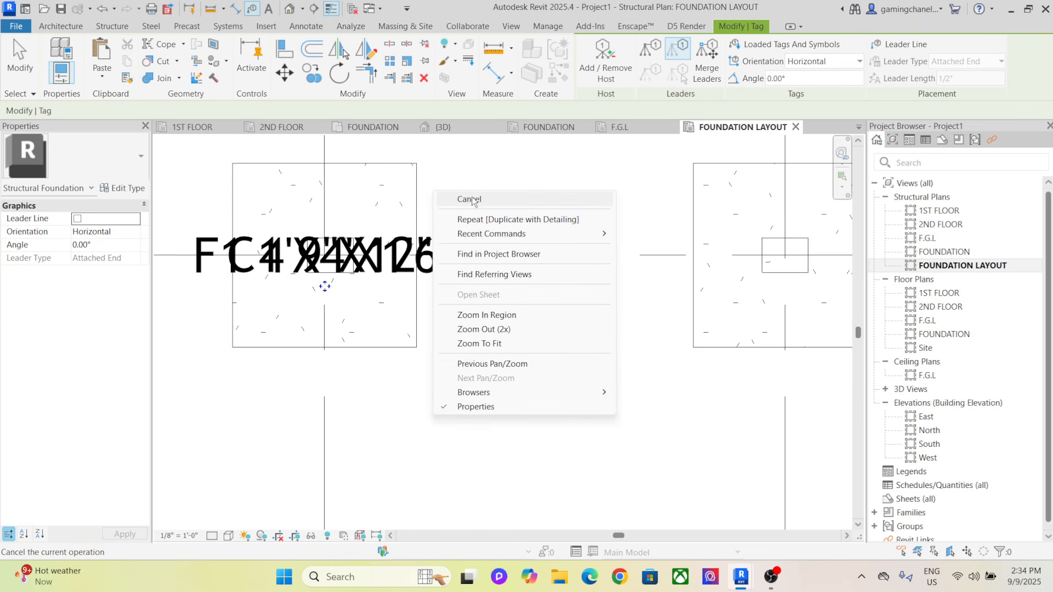
left_click(472, 201)
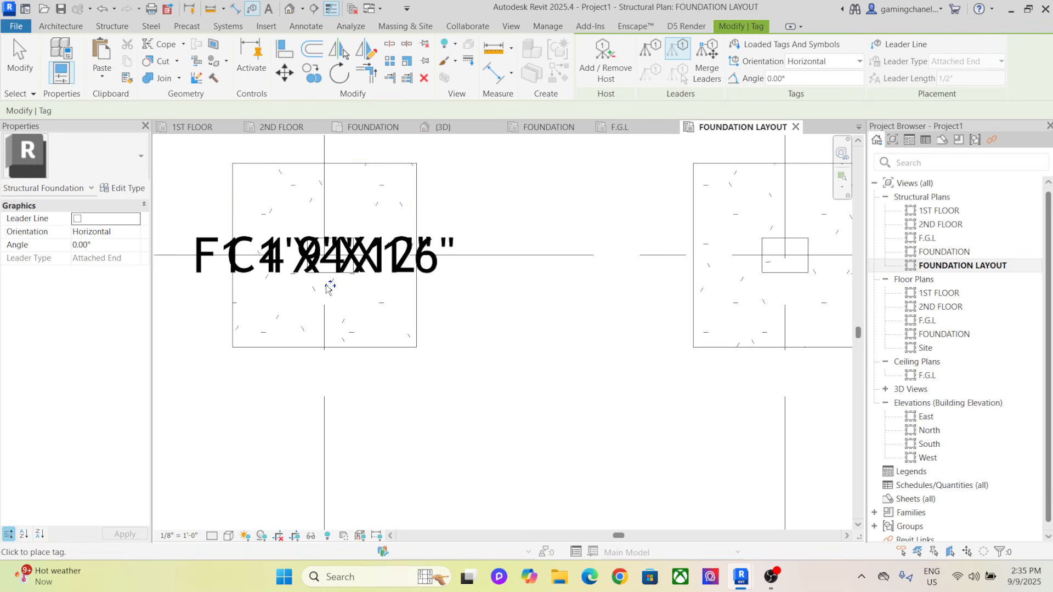
left_click(329, 323)
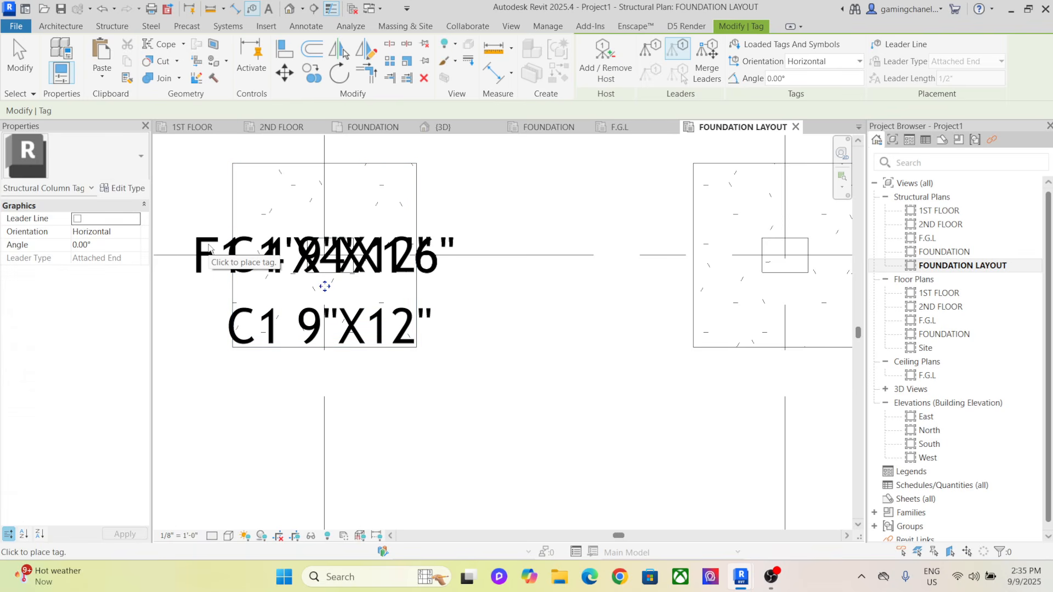
key("Escape")
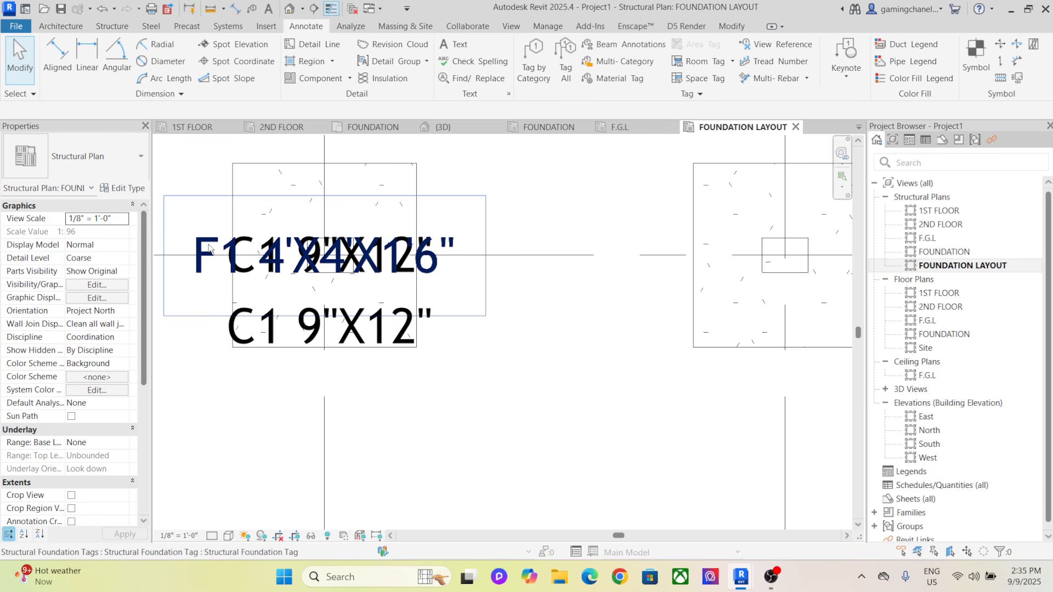
Move one F1 tag up to the A1 pile cap's upper edge and delete the duplicate C1 and F1 tags at its centre
left_click(211, 248)
left_click_drag(325, 284, 323, 193)
left_click(382, 255)
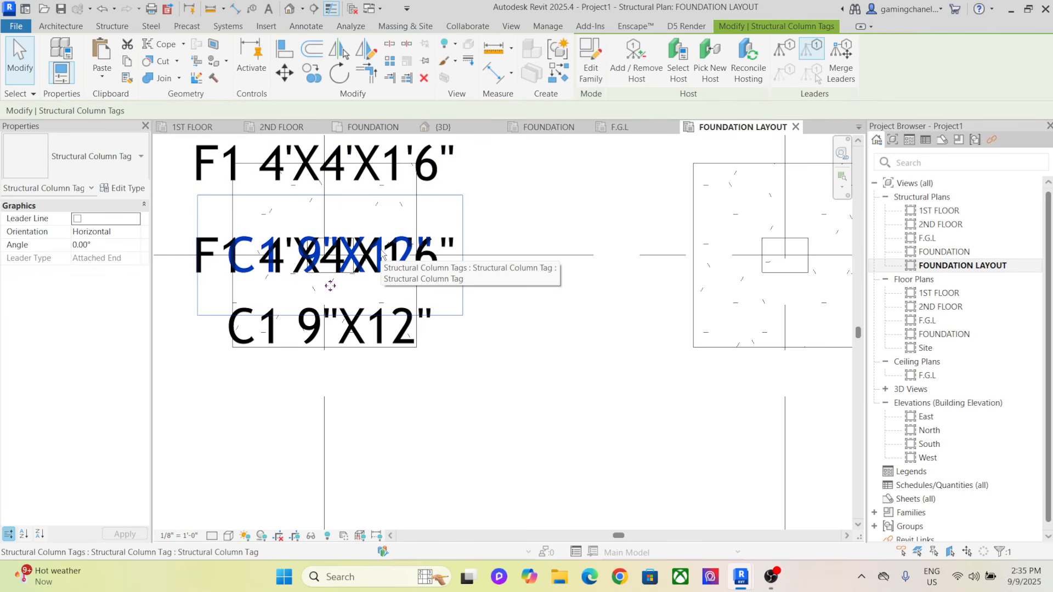
left_click(426, 80)
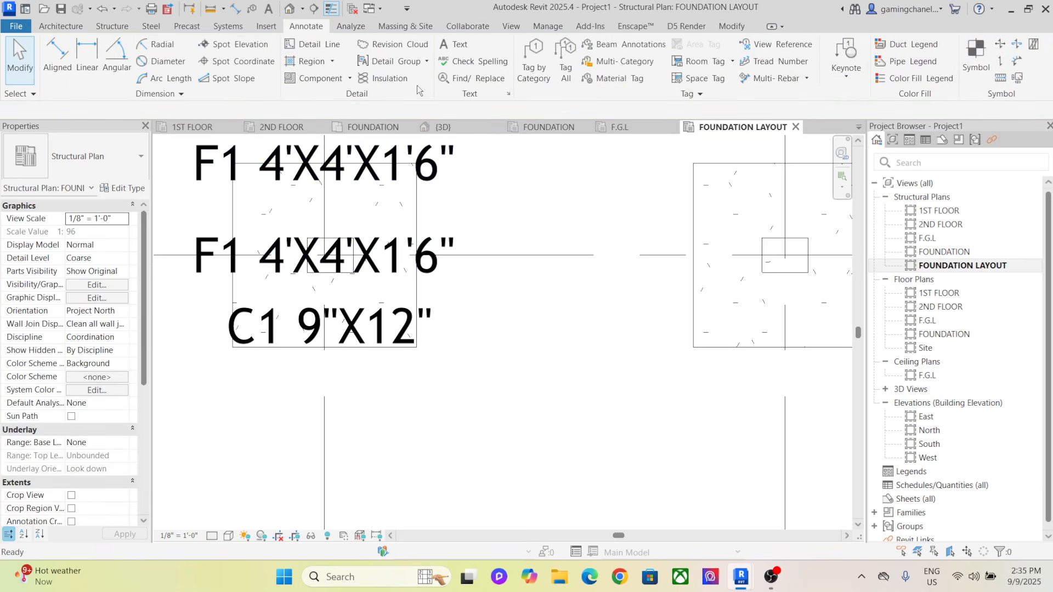
left_click(377, 253)
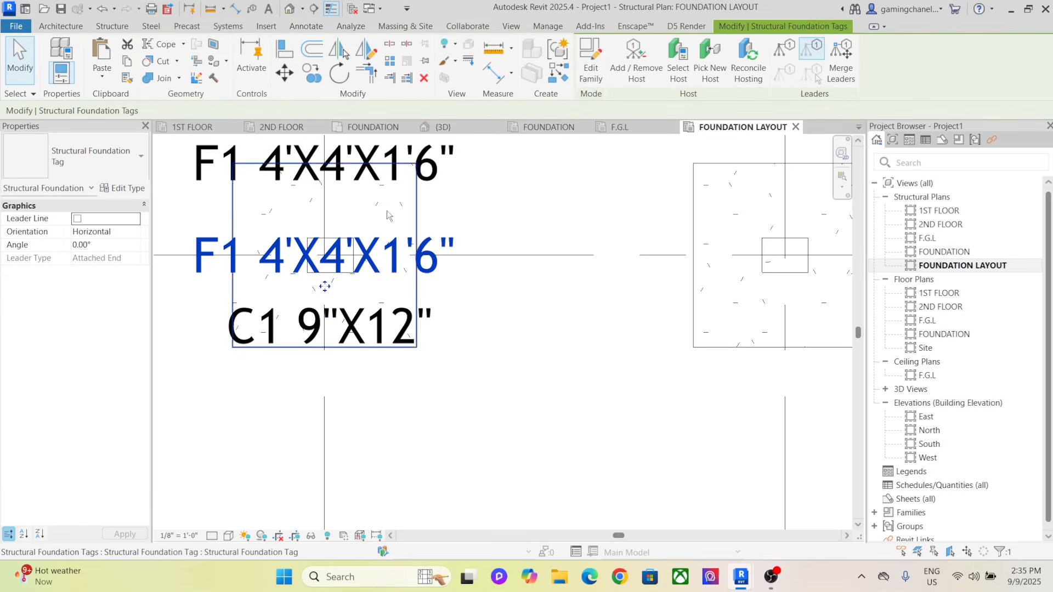
left_click(425, 80)
Reposition the A1 tags with the F1 4'X4'X1'6" tag below the pile cap and the C1 9"X12" tag above it
scroll(396, 202, "down", 2)
middle_click_drag(447, 252, 442, 338)
left_click(409, 284)
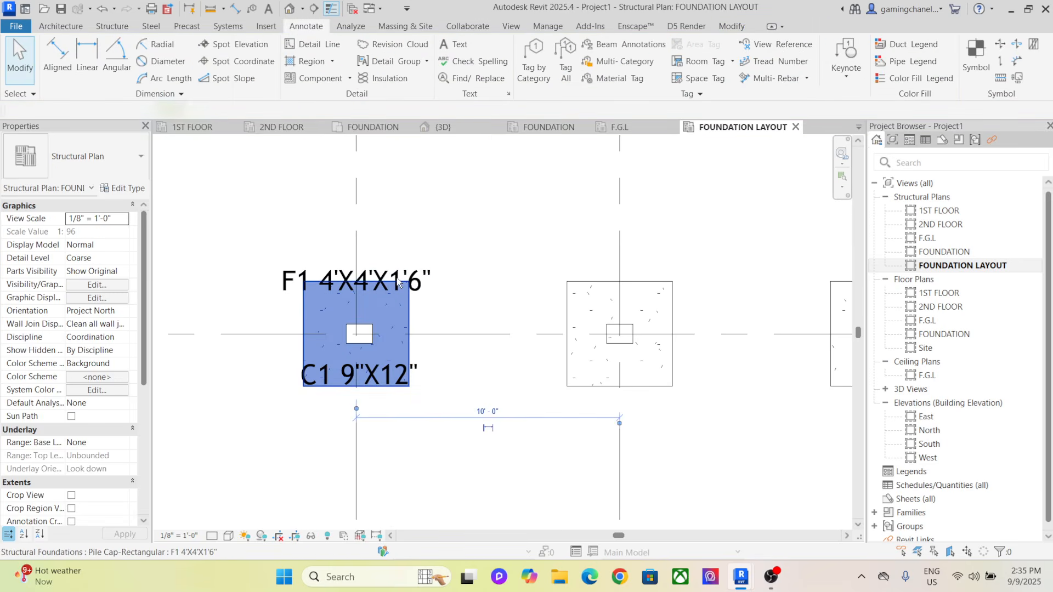
left_click(441, 274)
left_click(414, 276)
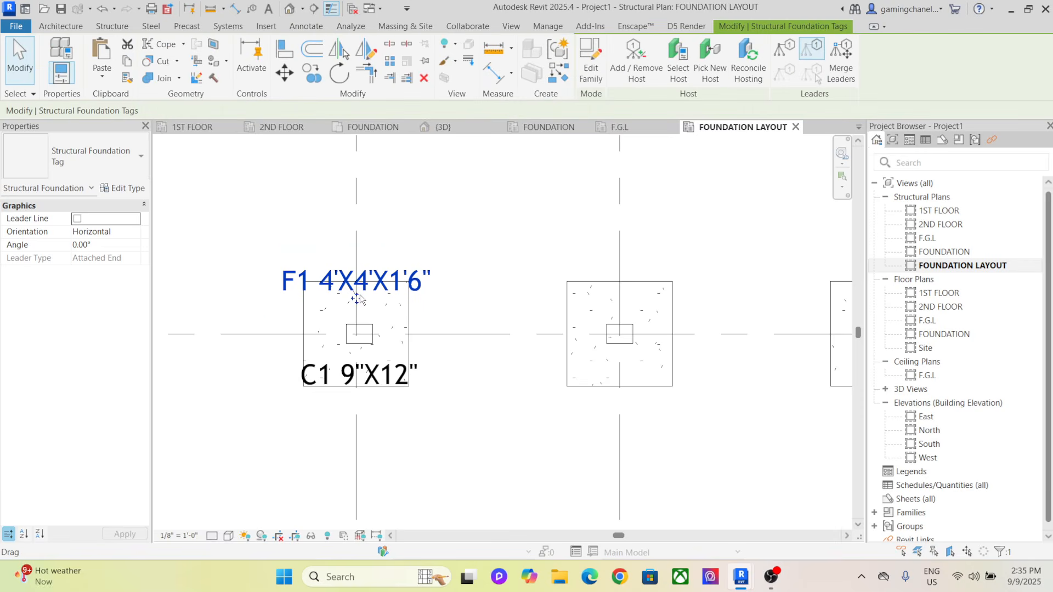
left_click_drag(357, 299, 357, 443)
left_click(364, 380)
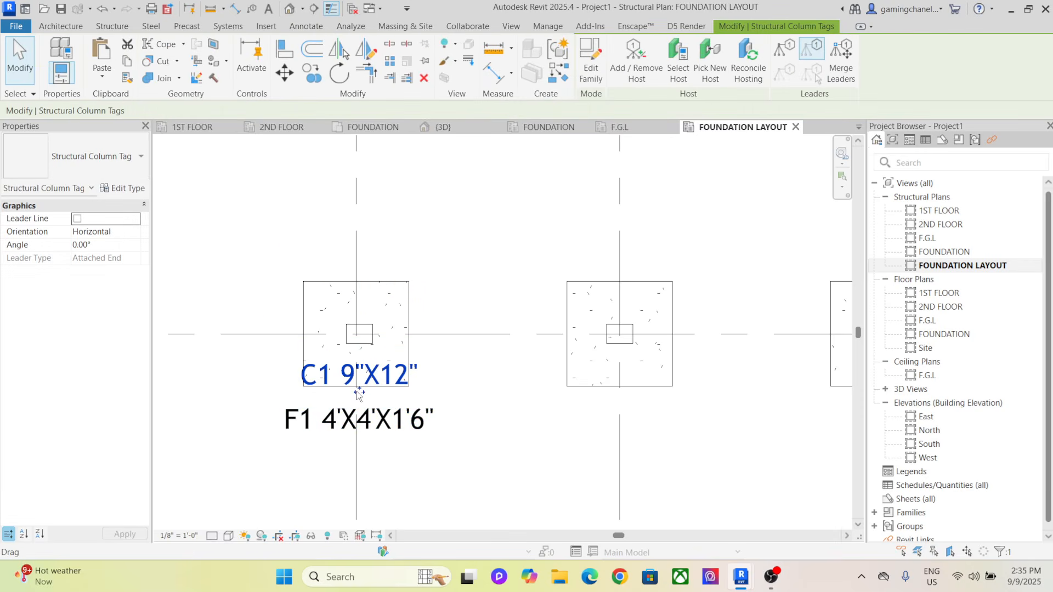
left_click_drag(358, 391, 356, 274)
scroll(440, 321, "up", 1)
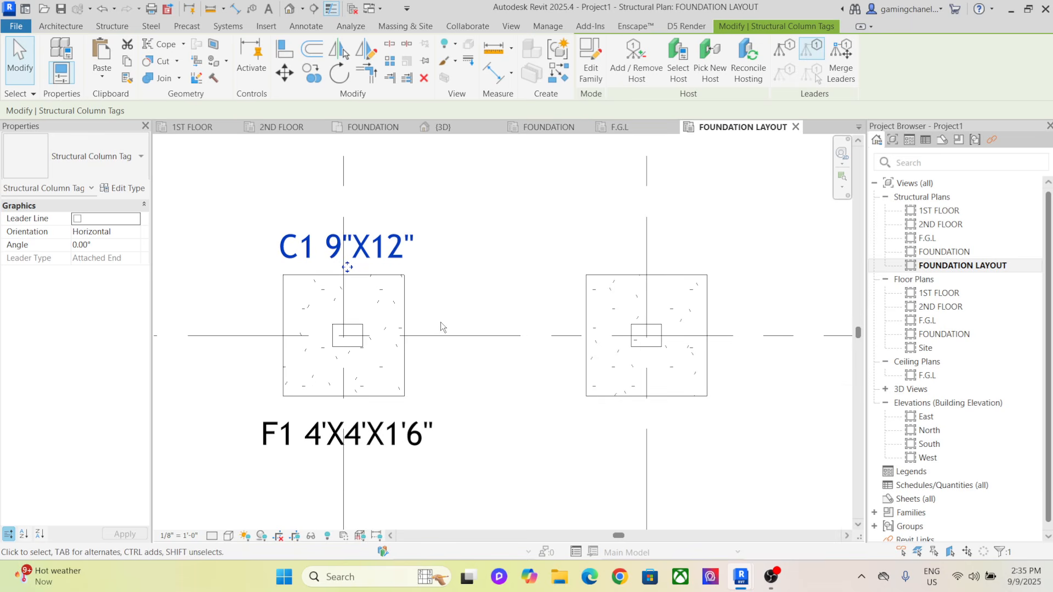
scroll(440, 322, "down", 2)
left_click(461, 389)
scroll(472, 374, "down", 3)
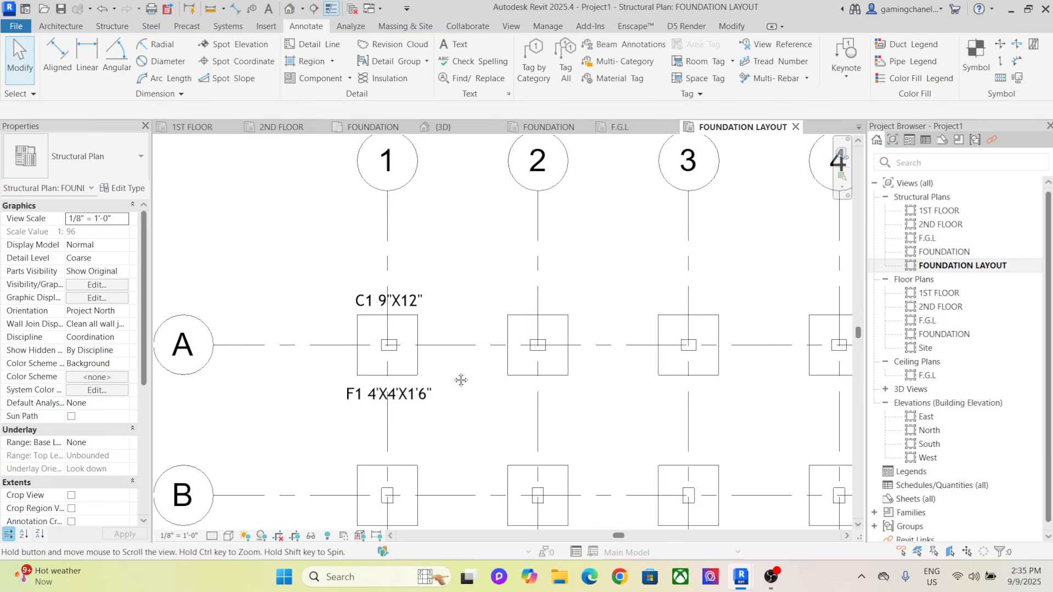
Add an aligned dimension between the upper edges of the A1 pile cap and its column, placed beside the pile cap, and end dimensioning
scroll(401, 357, "up", 8)
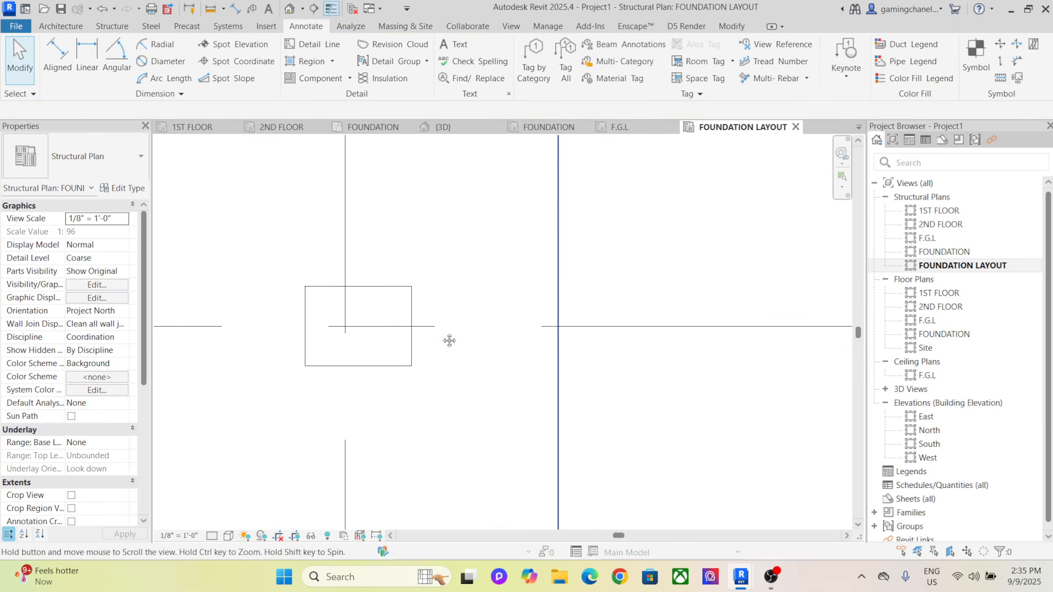
scroll(447, 340, "down", 4)
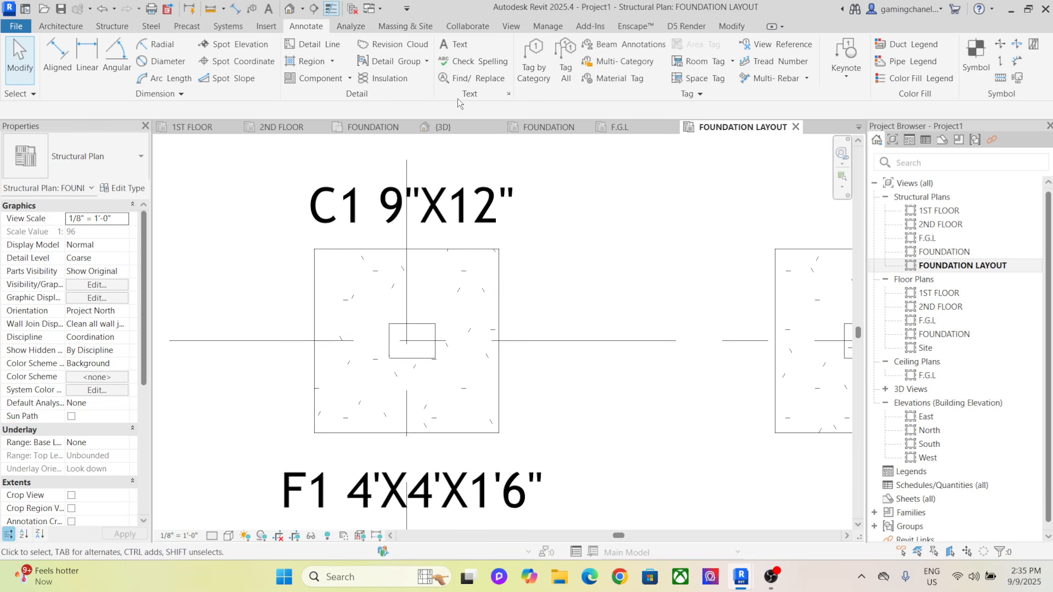
left_click(57, 55)
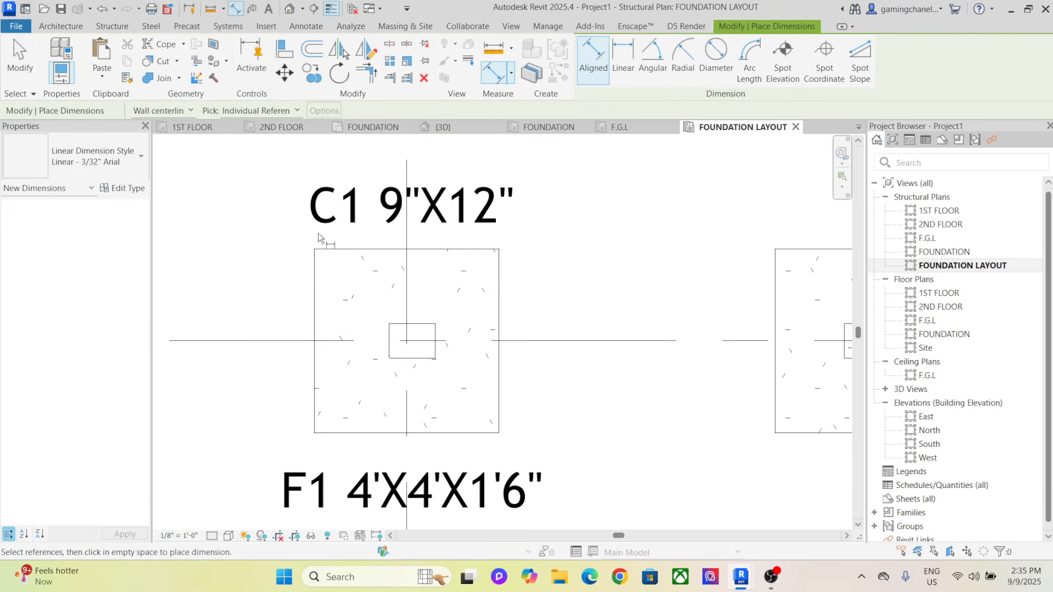
scroll(419, 294, "up", 3)
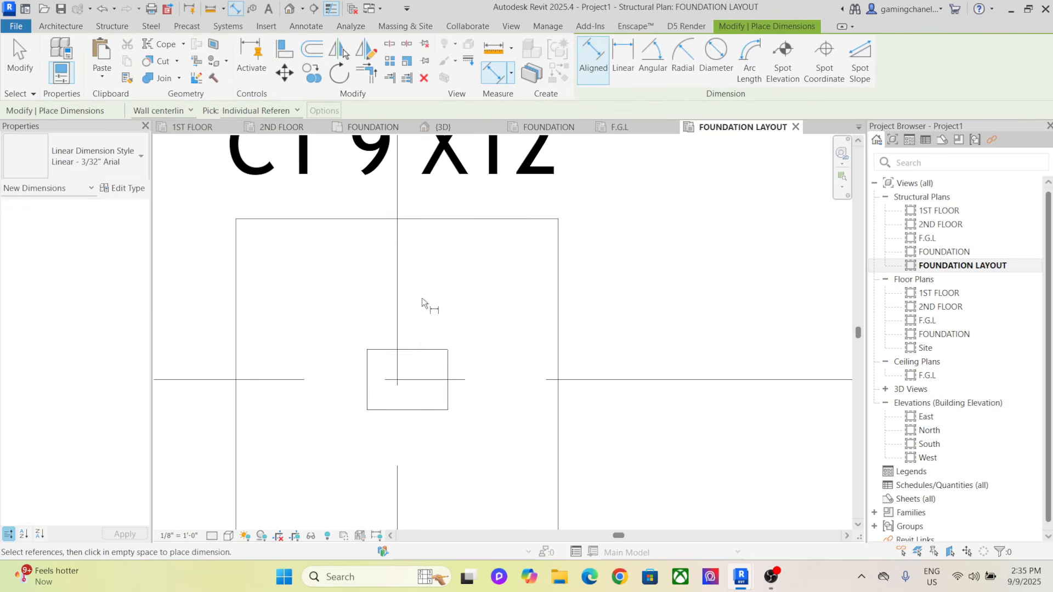
left_click(421, 220)
left_click(423, 349)
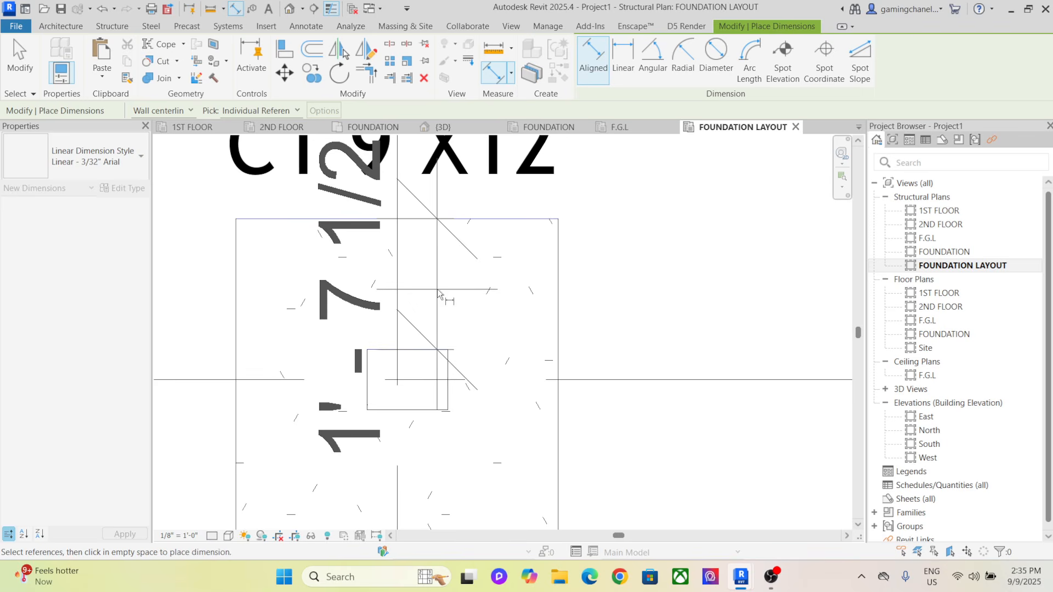
left_click(626, 284)
scroll(660, 289, "down", 2)
middle_click_drag(661, 289, 532, 263)
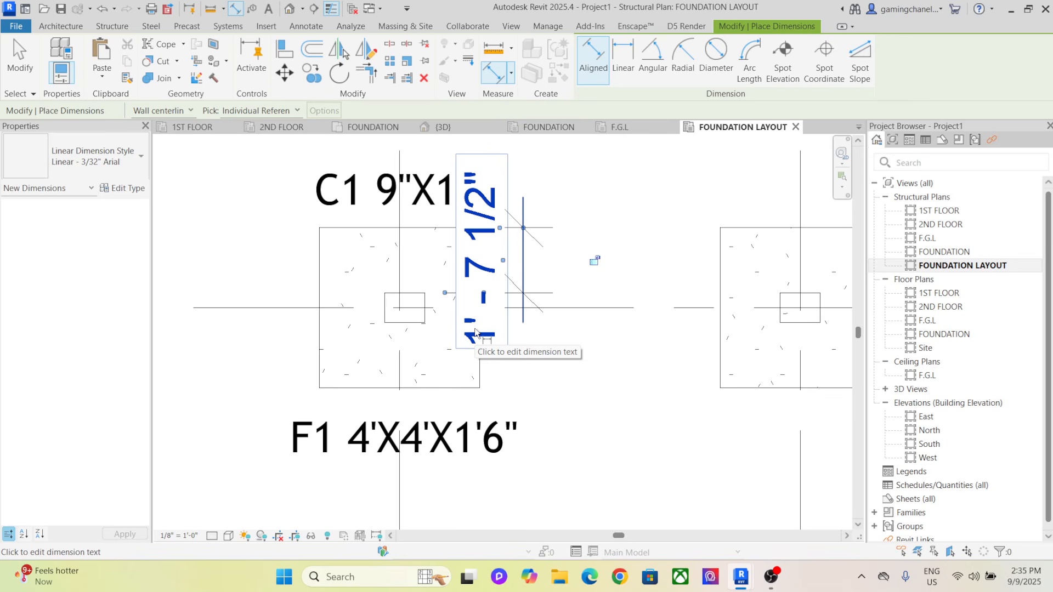
right_click(302, 219)
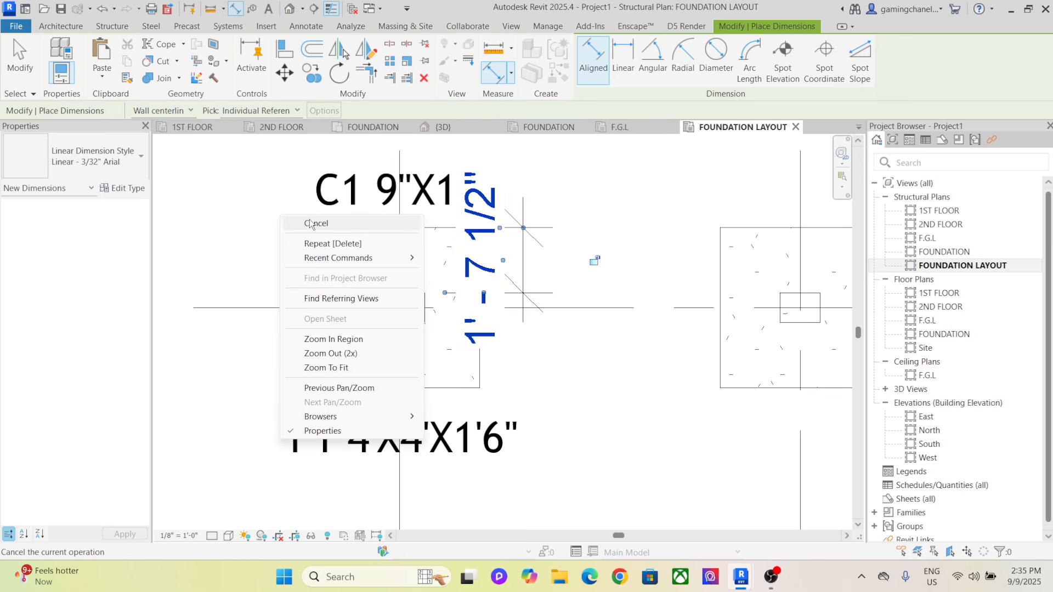
left_click(311, 224)
key("Escape")
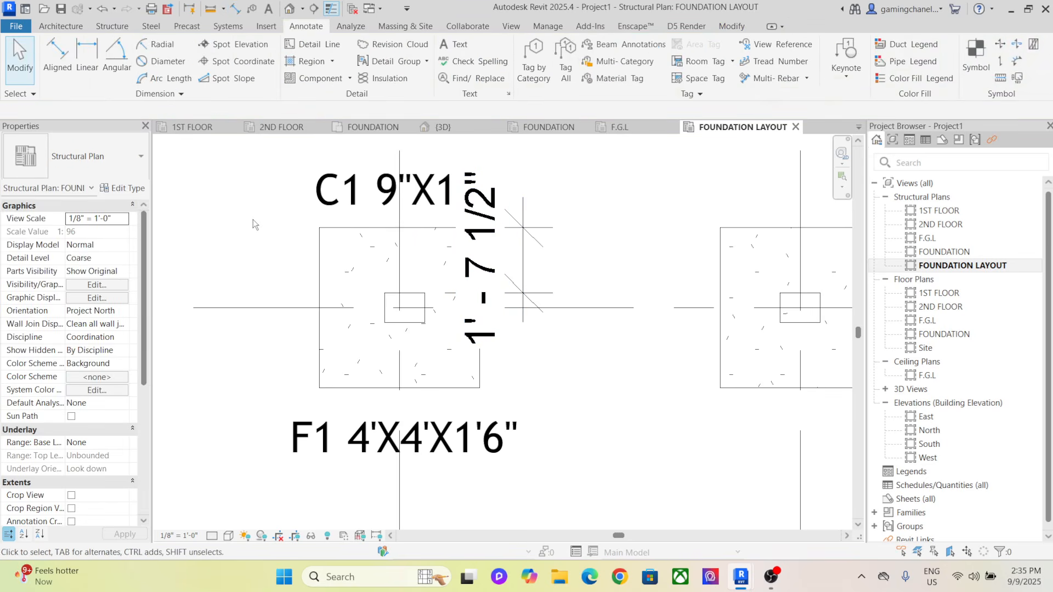
Set the text background of the Linear - 3/32" Arial dimension type to Transparent
left_click(481, 231)
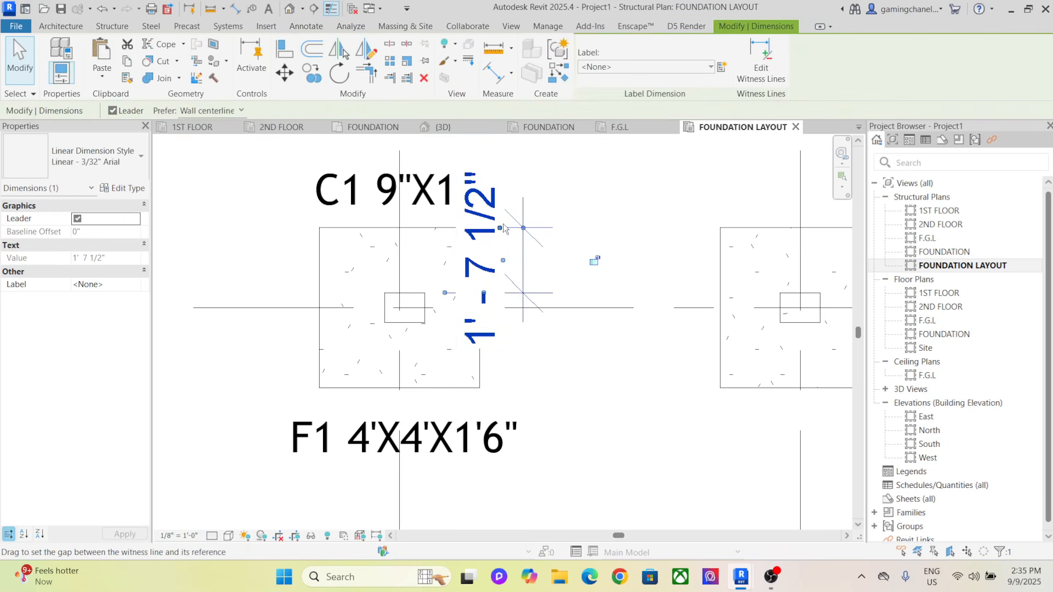
left_click(125, 188)
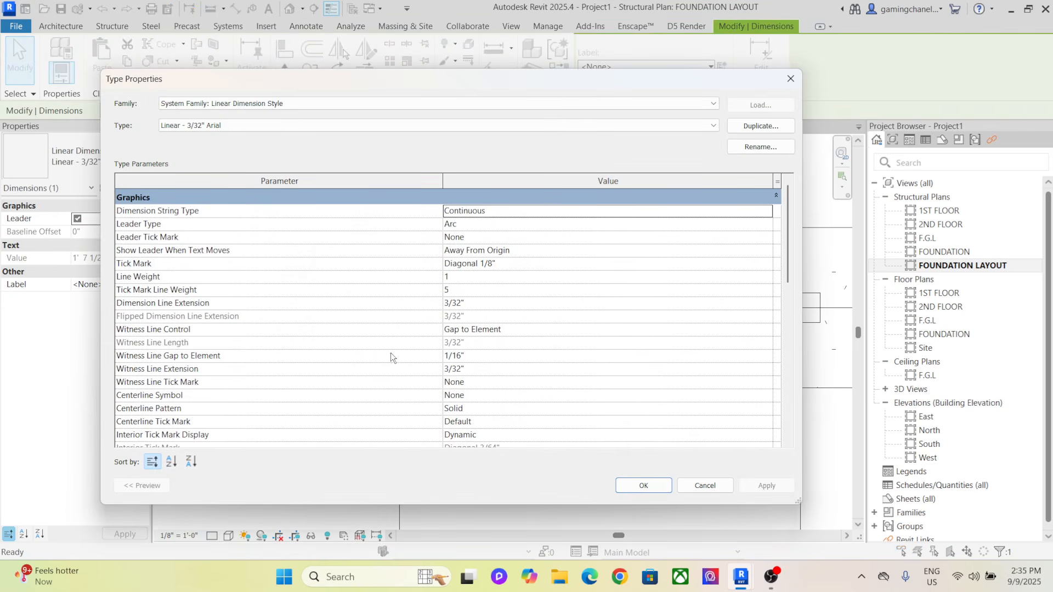
scroll(636, 291, "down", 6)
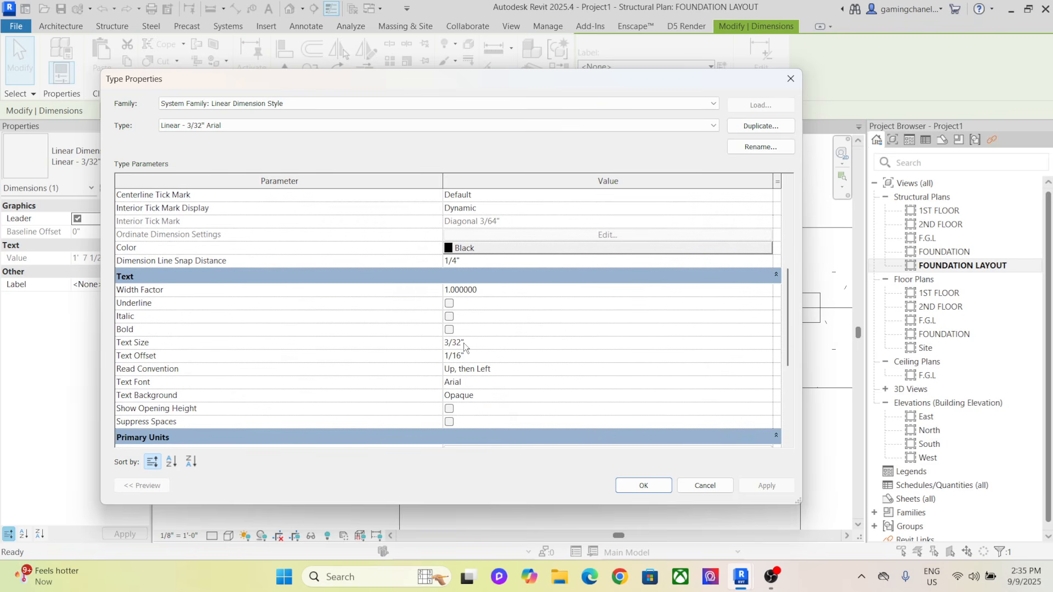
scroll(191, 369, "down", 1)
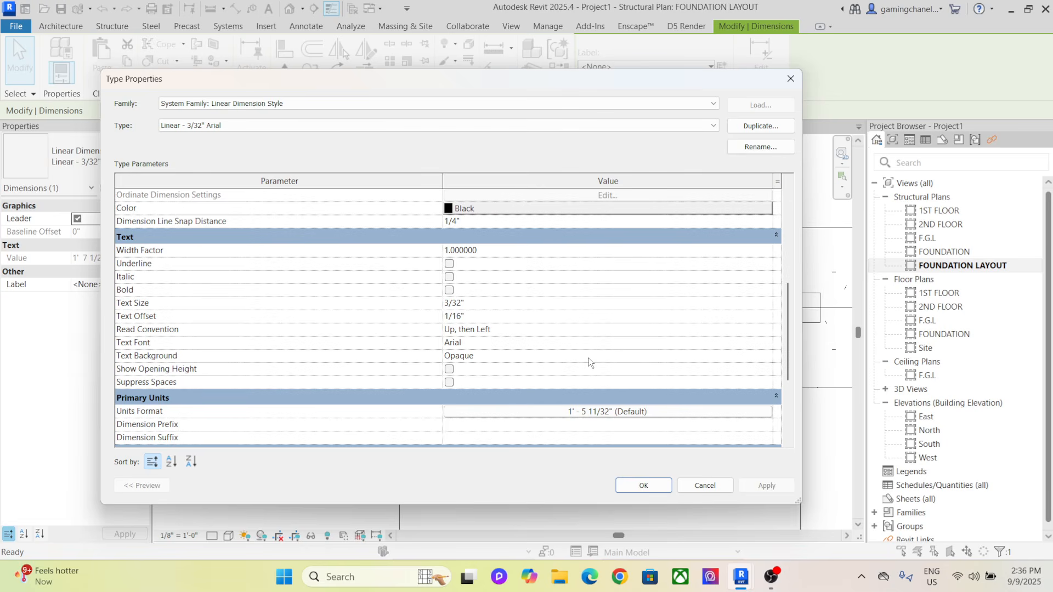
left_click(766, 356)
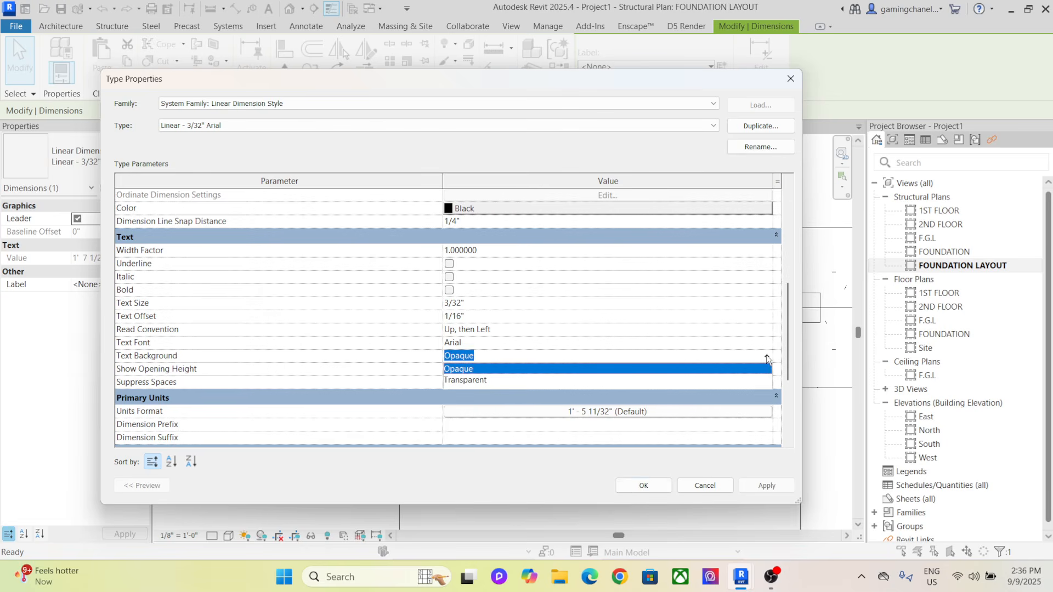
left_click(485, 379)
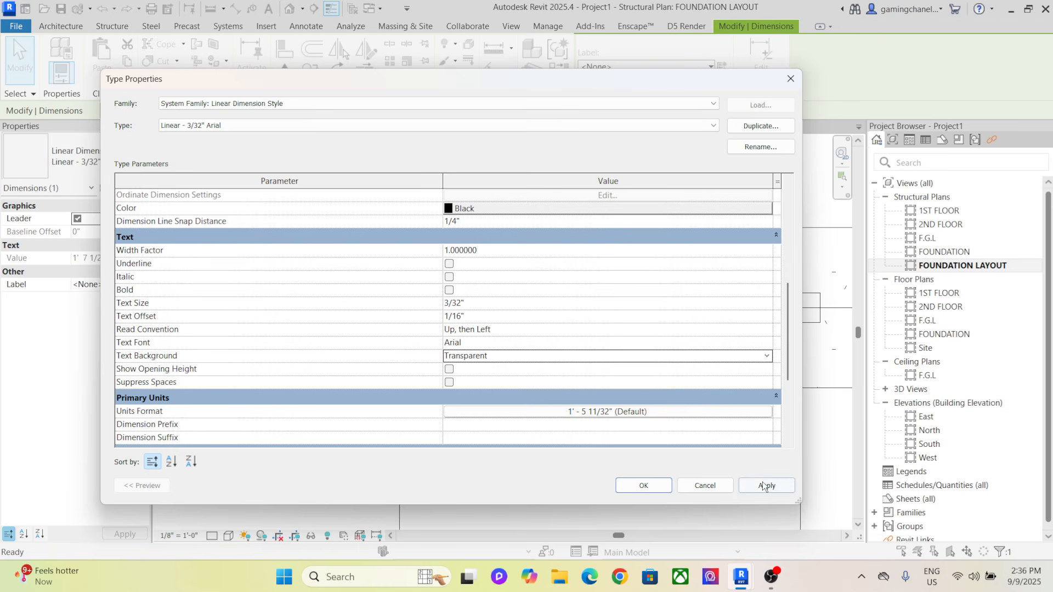
left_click(643, 486)
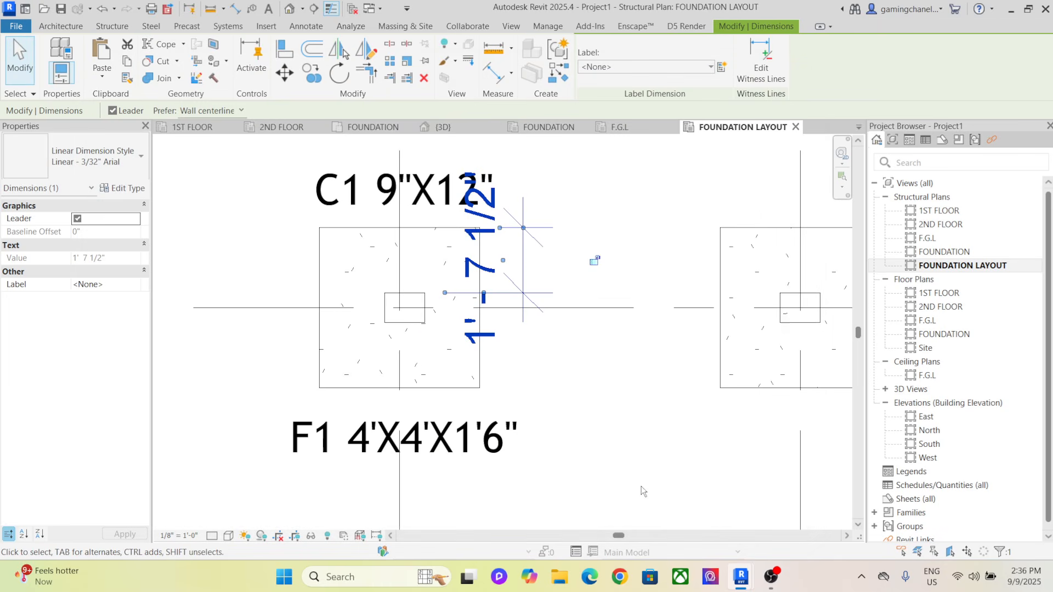
left_click(534, 334)
Move the A1 pile cap's vertical dimension farther out, clear of the pile cap and the C1 tag
scroll(535, 338, "down", 3)
middle_click_drag(539, 343, 452, 362)
scroll(426, 308, "up", 4)
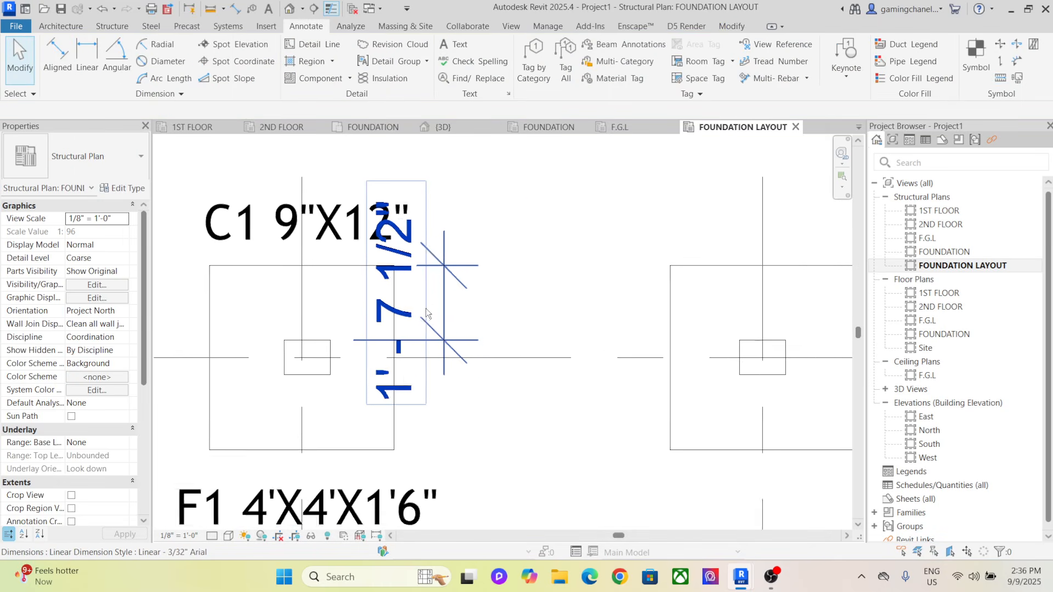
scroll(426, 312, "up", 1)
left_click(427, 318)
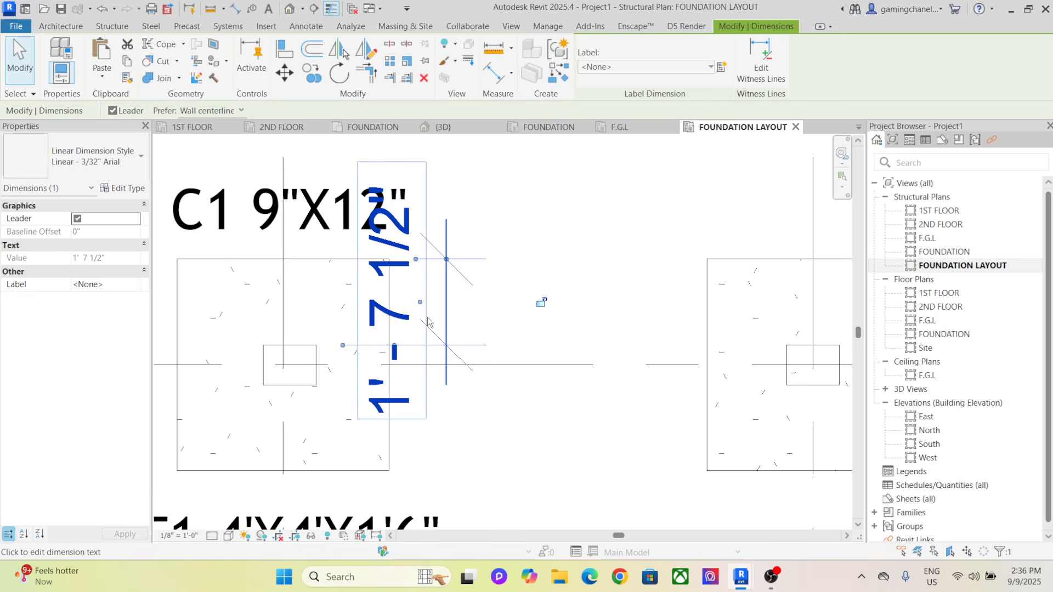
left_click_drag(428, 321, 492, 346)
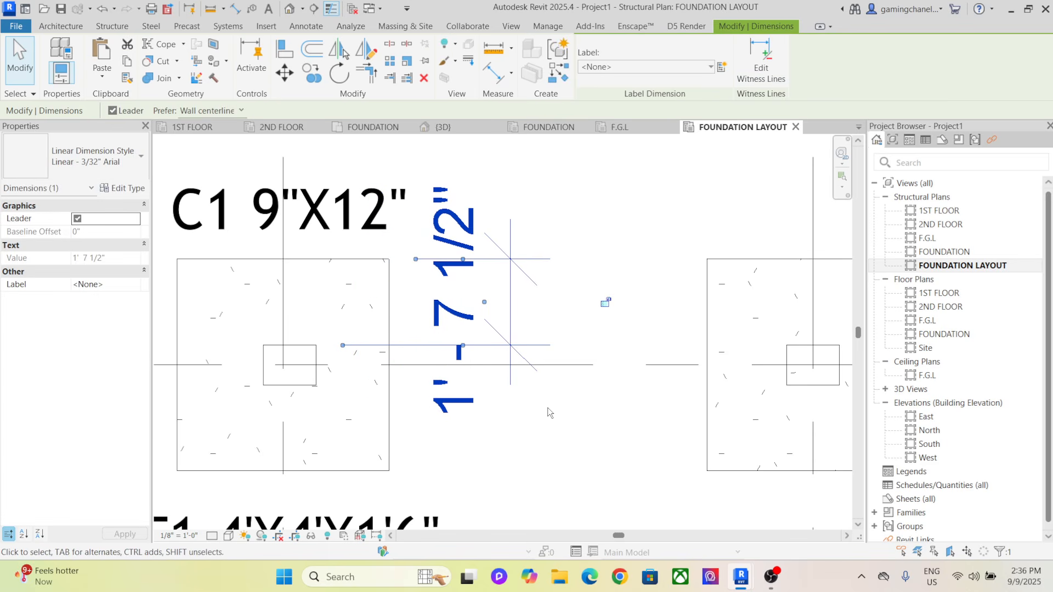
left_click(547, 408)
scroll(315, 350, "down", 2)
middle_click_drag(306, 361, 360, 346)
scroll(347, 350, "up", 1)
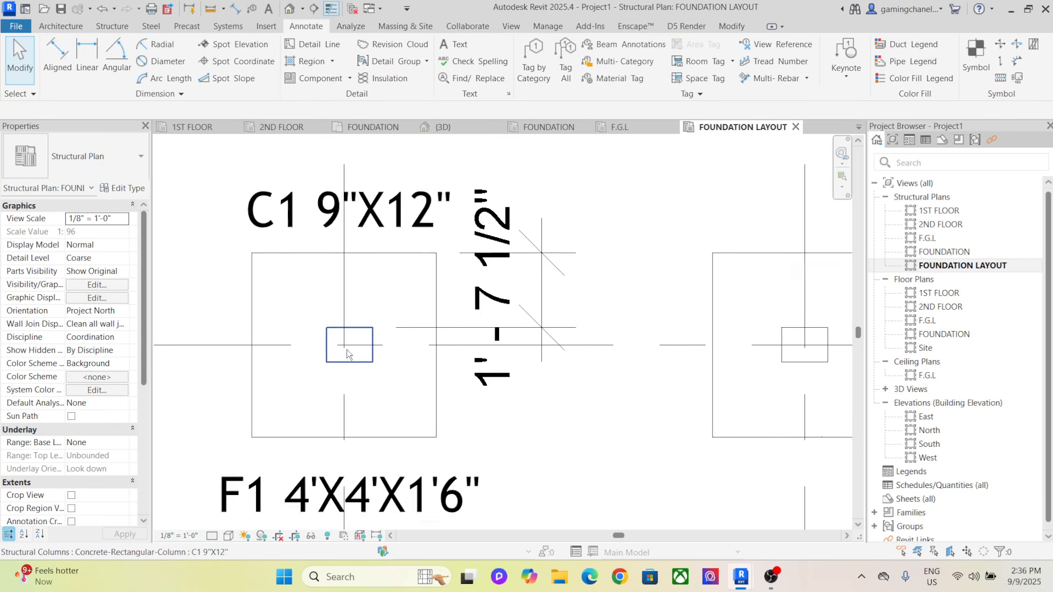
scroll(347, 349, "up", 2)
scroll(517, 320, "down", 3)
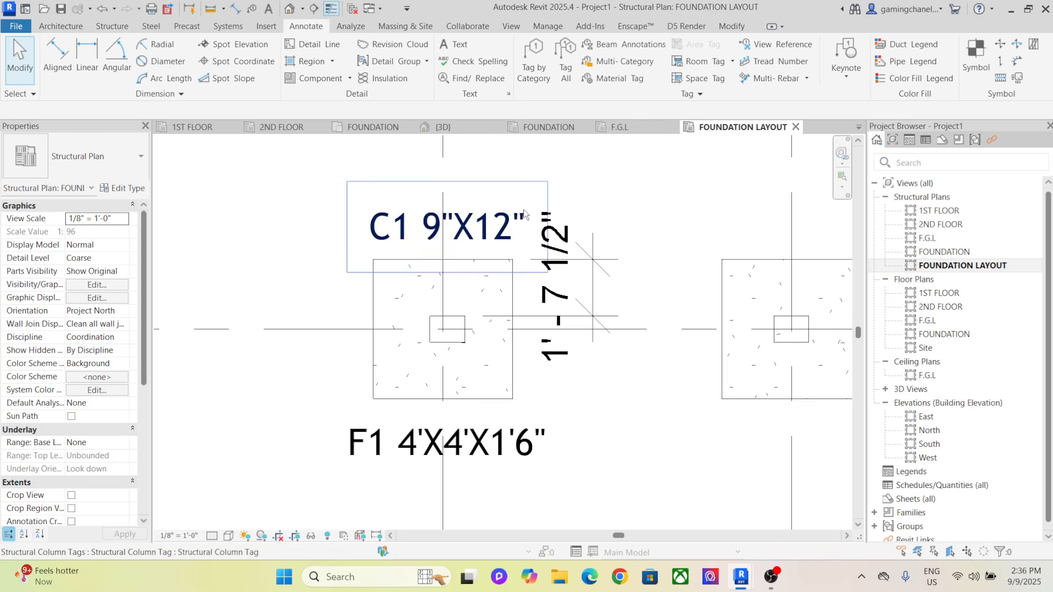
scroll(523, 213, "up", 2)
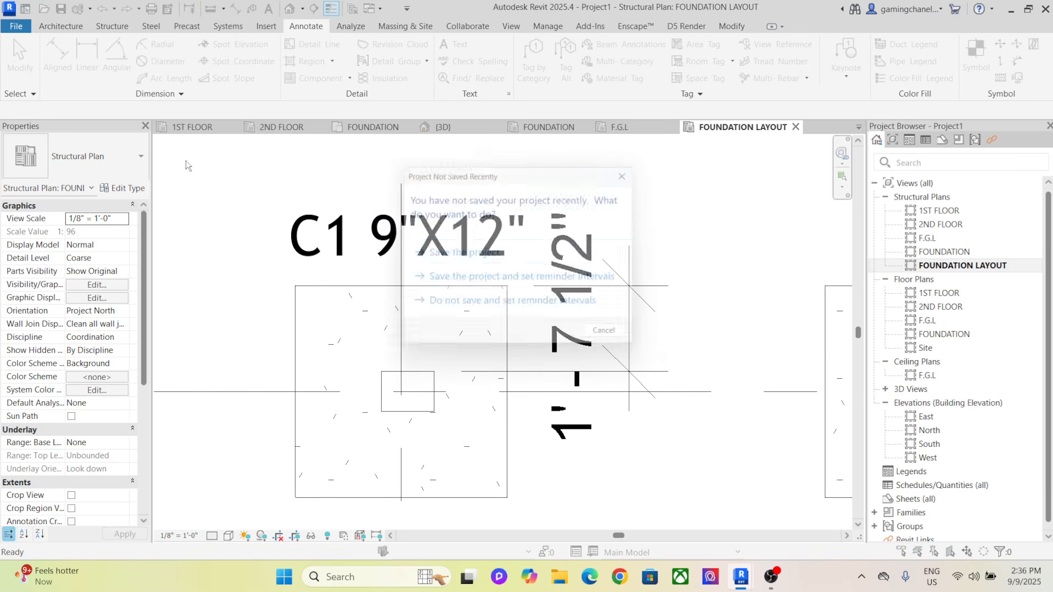
left_click(613, 335)
key("d")
key("i")
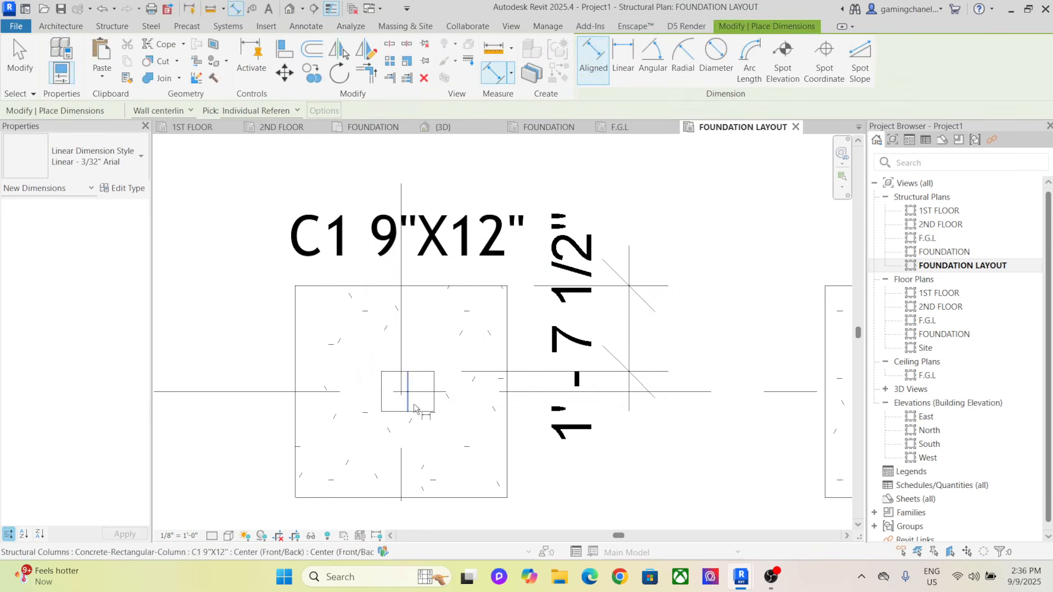
scroll(413, 404, "up", 2)
left_click(364, 339)
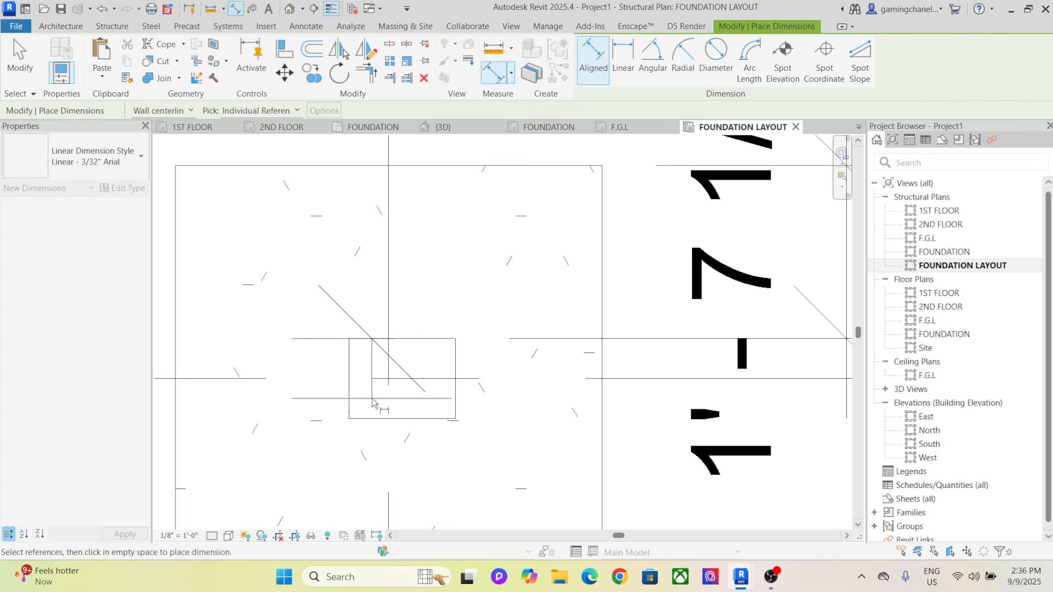
left_click(369, 419)
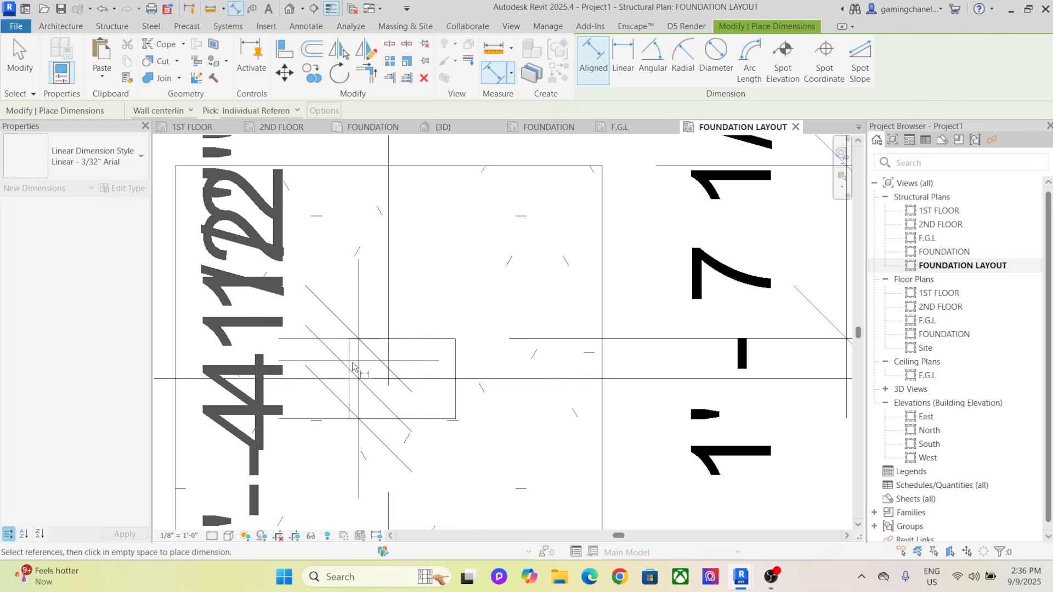
right_click(295, 277)
left_click(326, 284)
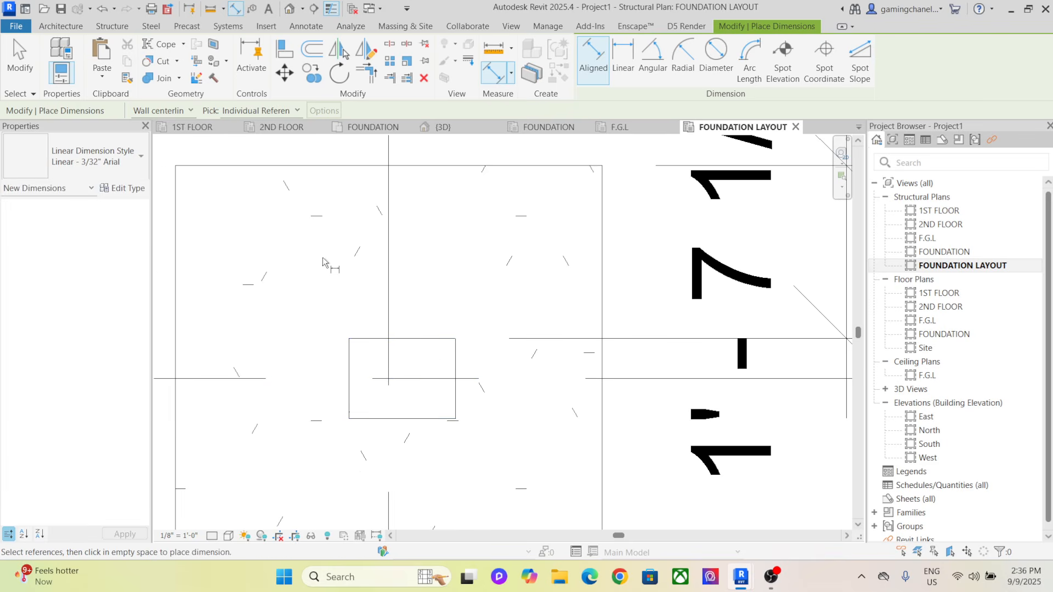
scroll(322, 258, "down", 3)
right_click(239, 227)
left_click(270, 235)
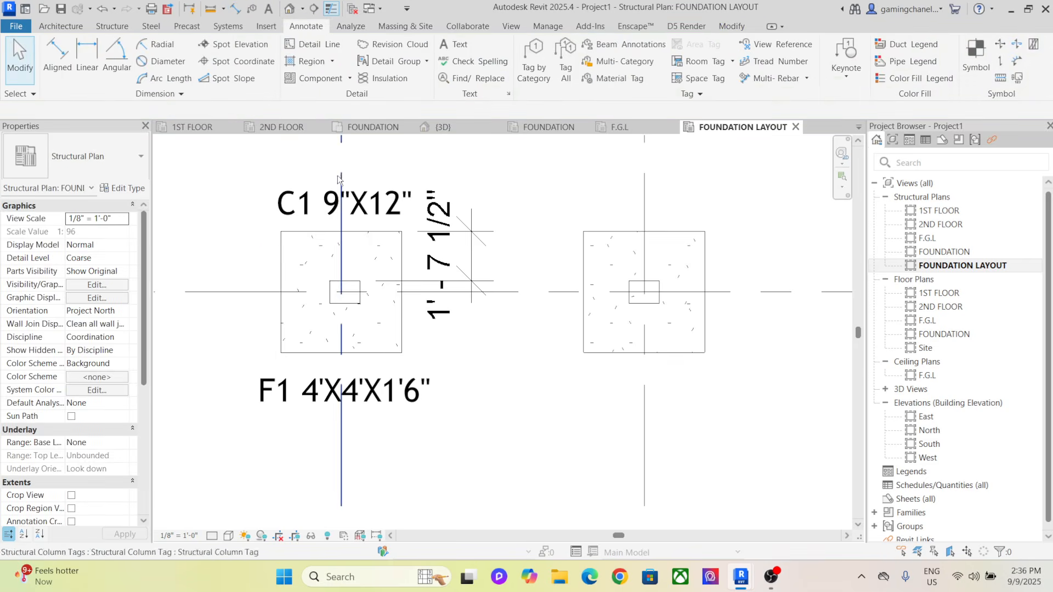
scroll(341, 175, "down", 2)
scroll(449, 304, "down", 2)
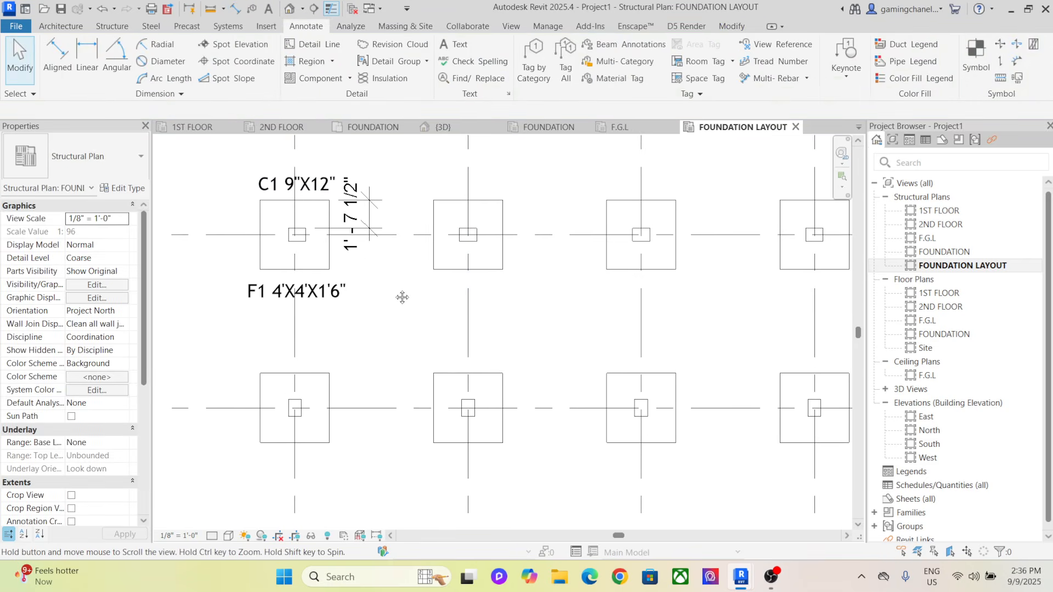
Open the F.G.L structural plan and focus on the corner bay between grids 4–5 and D–E
left_click(550, 126)
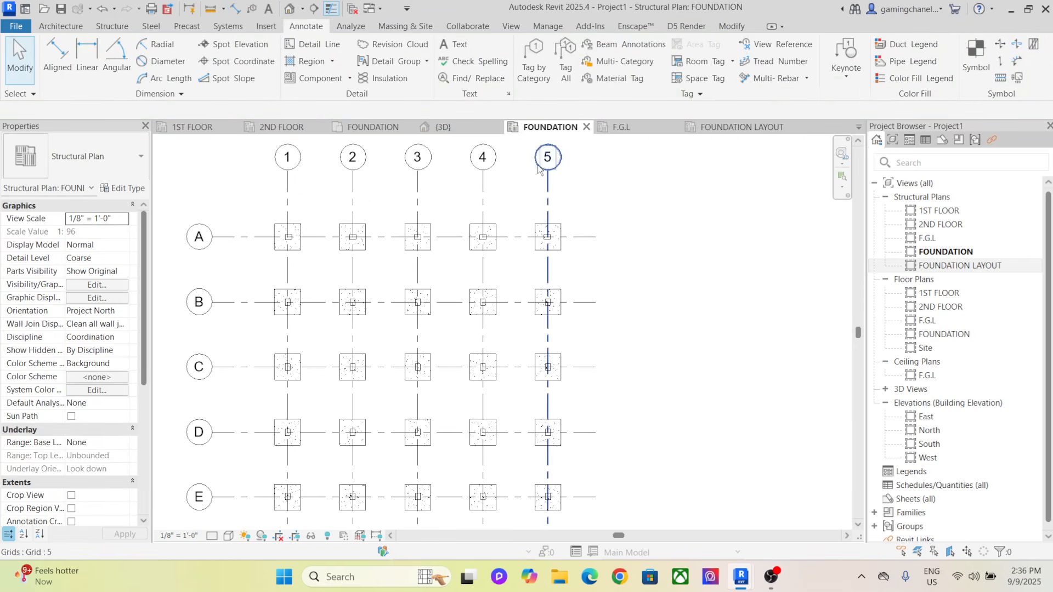
left_click(381, 129)
left_click(731, 127)
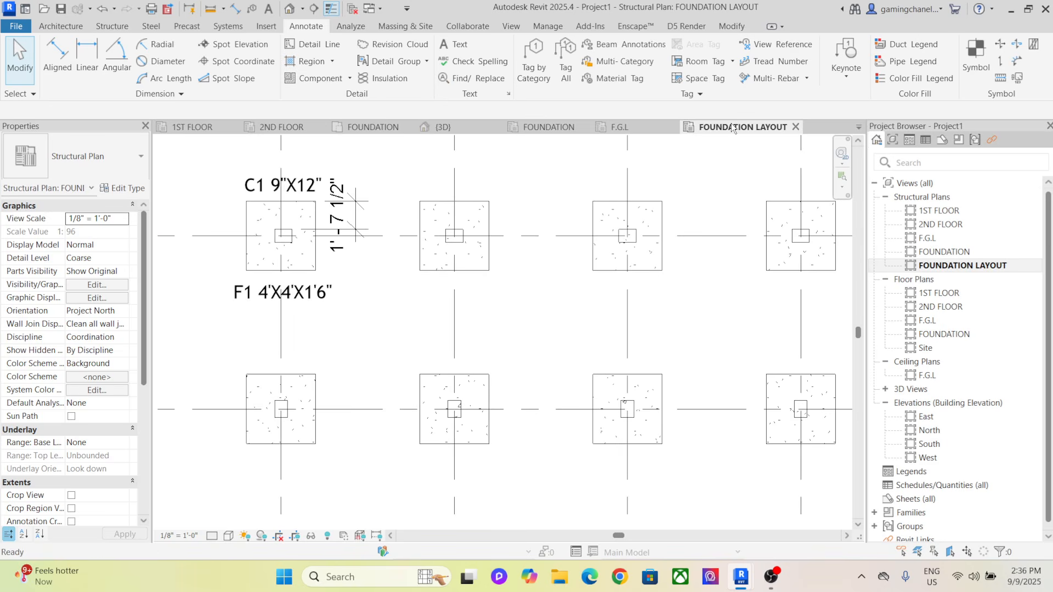
double_click(952, 239)
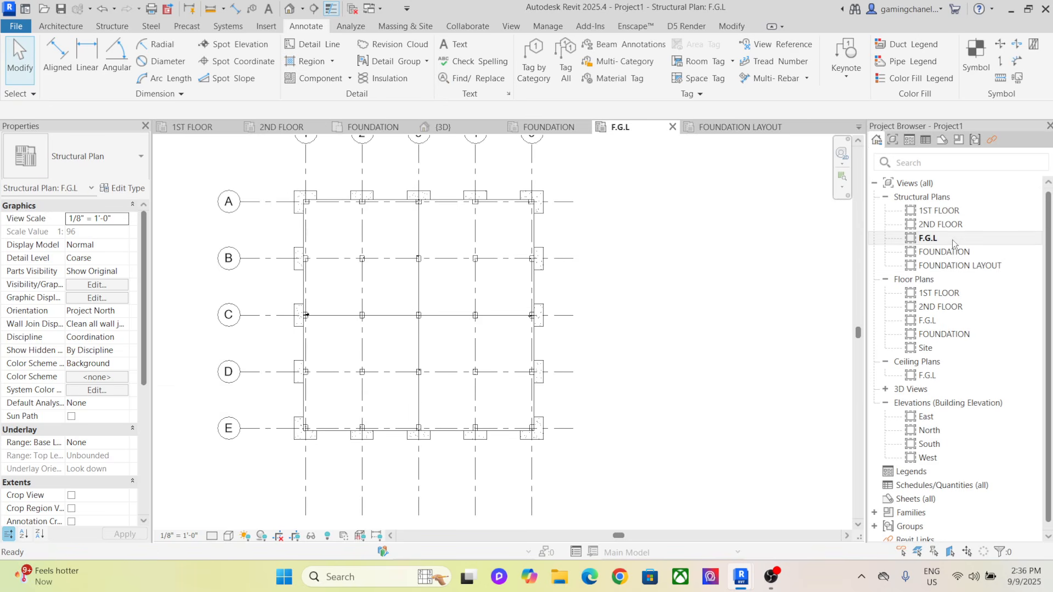
scroll(718, 288, "down", 3)
scroll(501, 381, "up", 5)
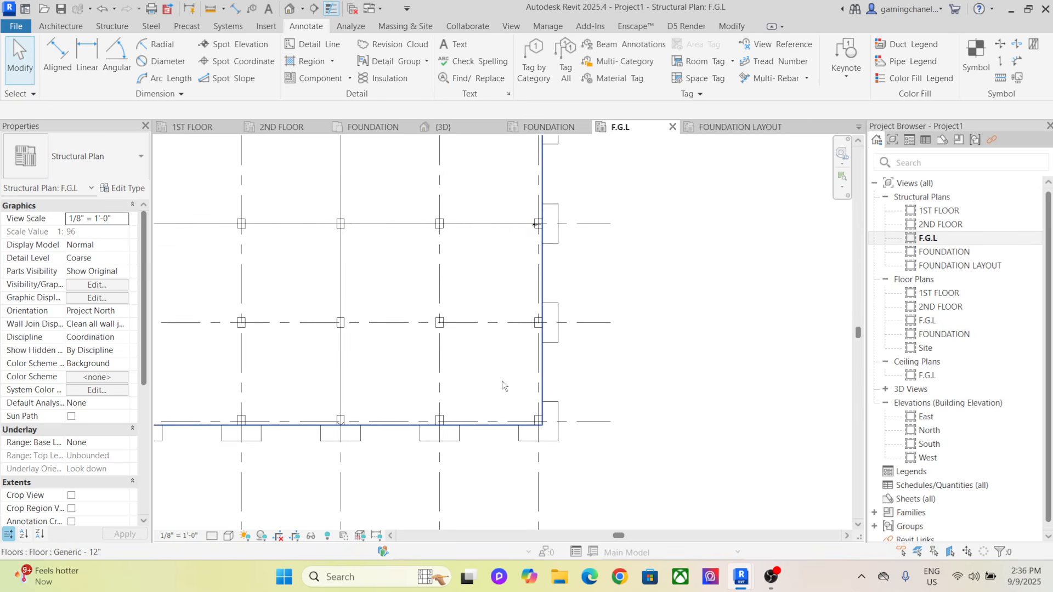
scroll(445, 345, "up", 2)
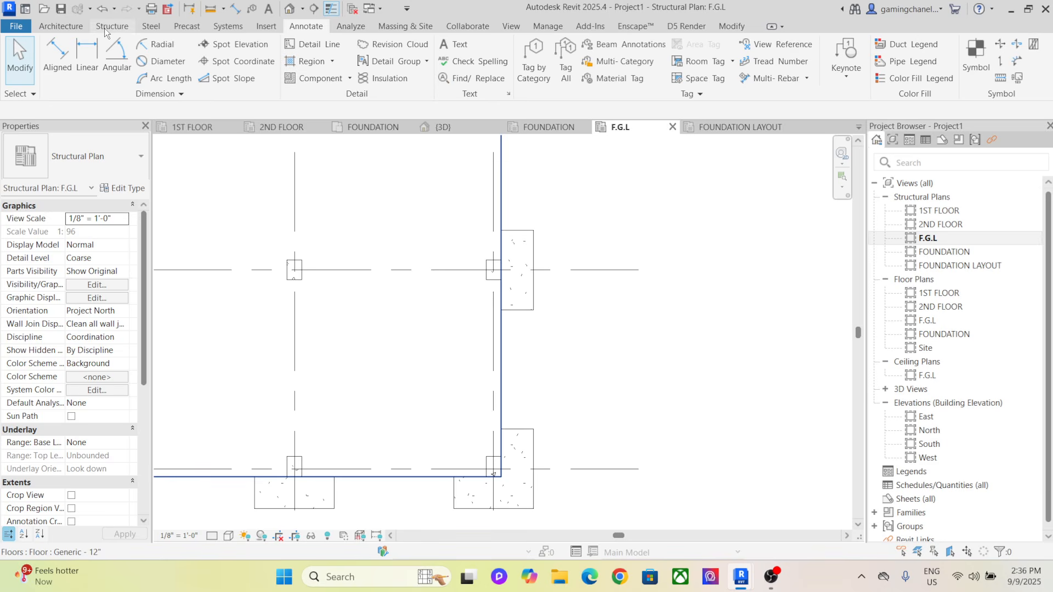
Start a stair from F.G.L to 1ST FLOOR using the Cast-In-Place Monolithic Stair type and the Run: Right location line
left_click(60, 26)
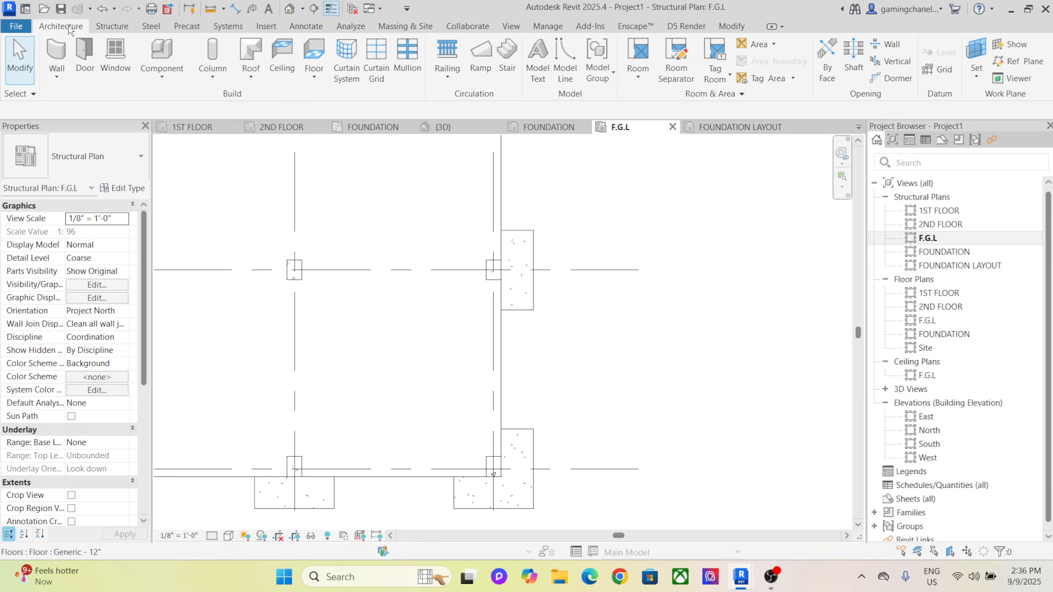
left_click(508, 70)
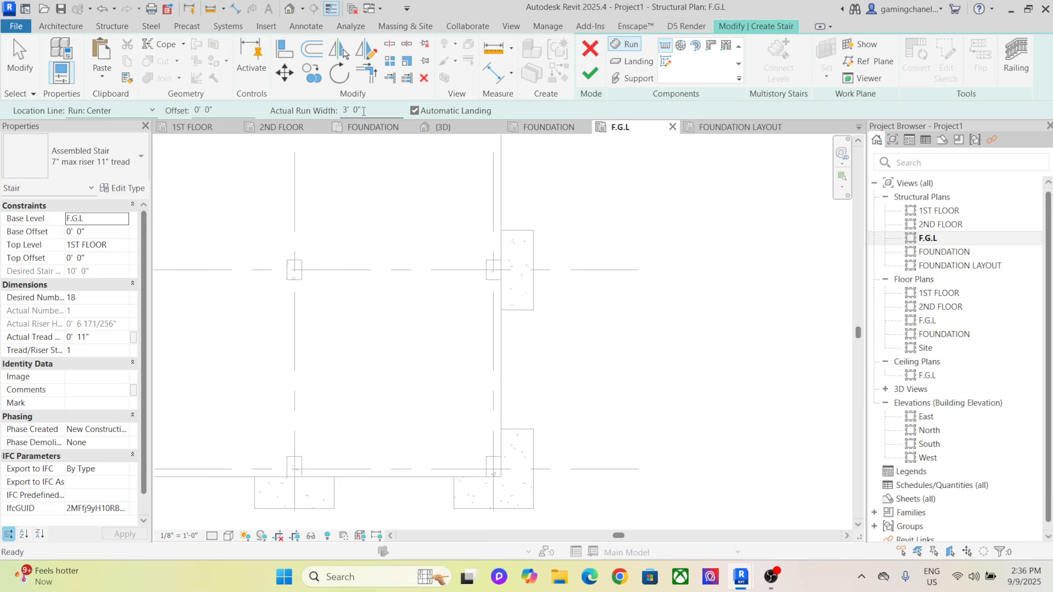
left_click(153, 109)
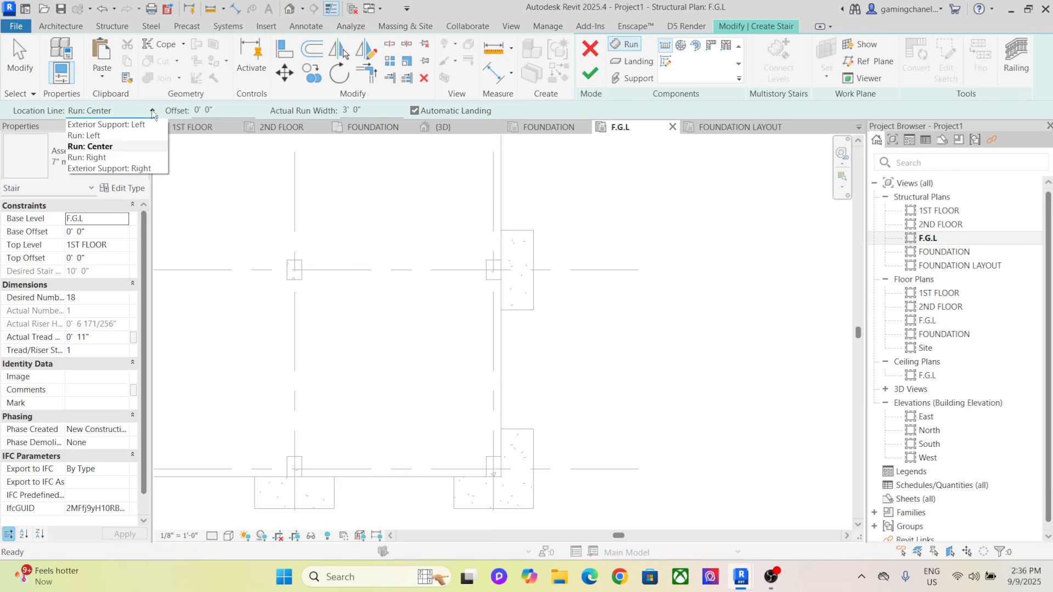
left_click(131, 157)
left_click(137, 159)
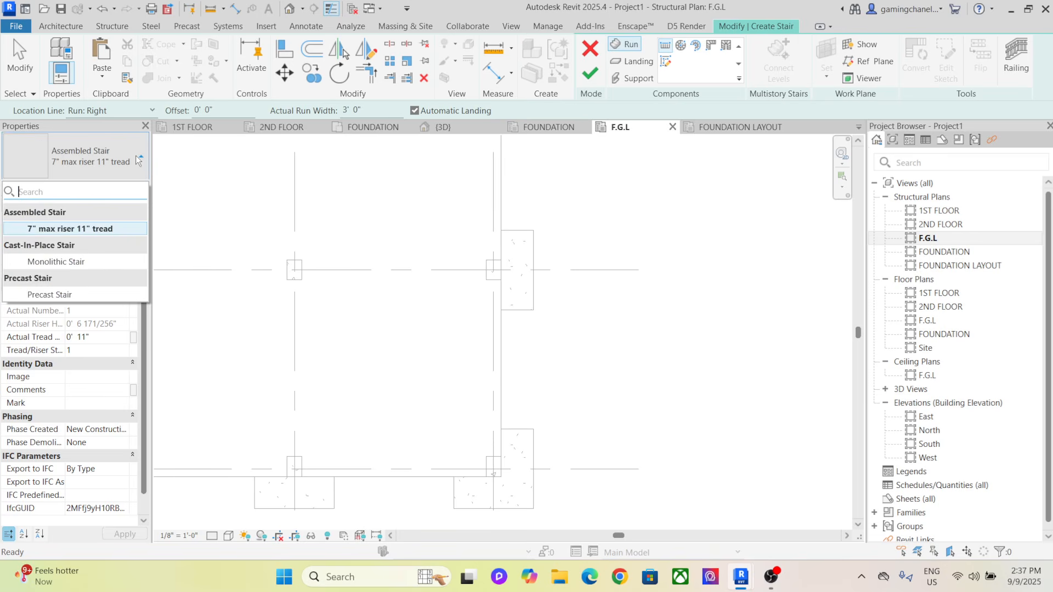
left_click(92, 262)
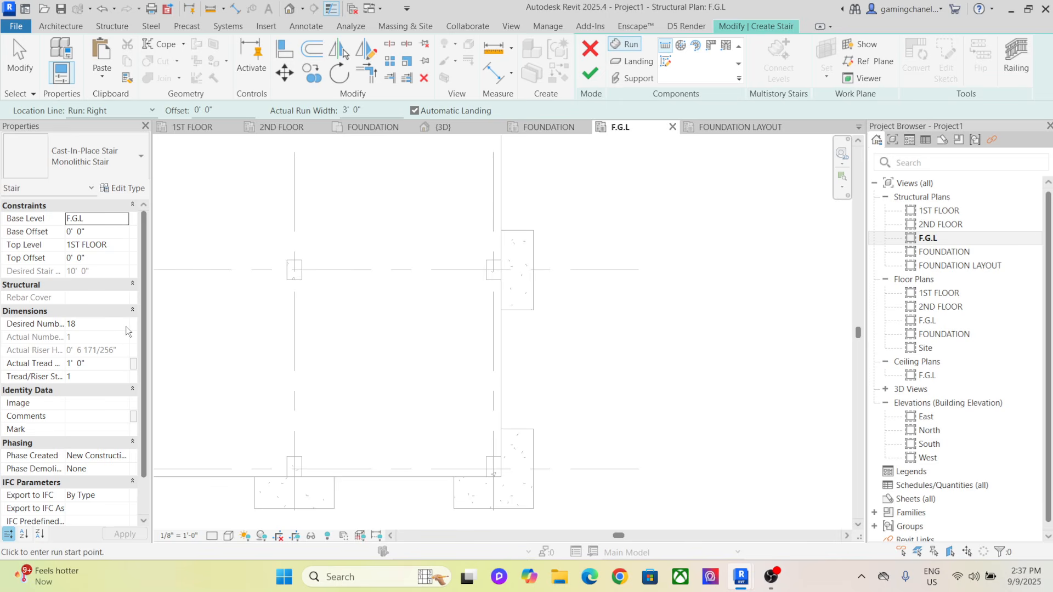
left_click(295, 300)
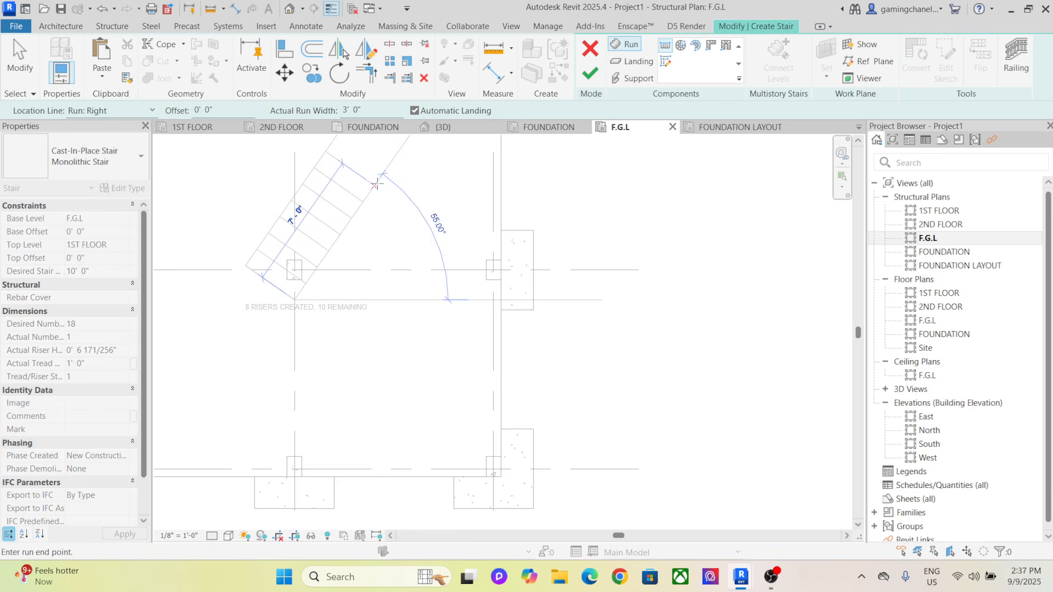
right_click(383, 181)
left_click(433, 195)
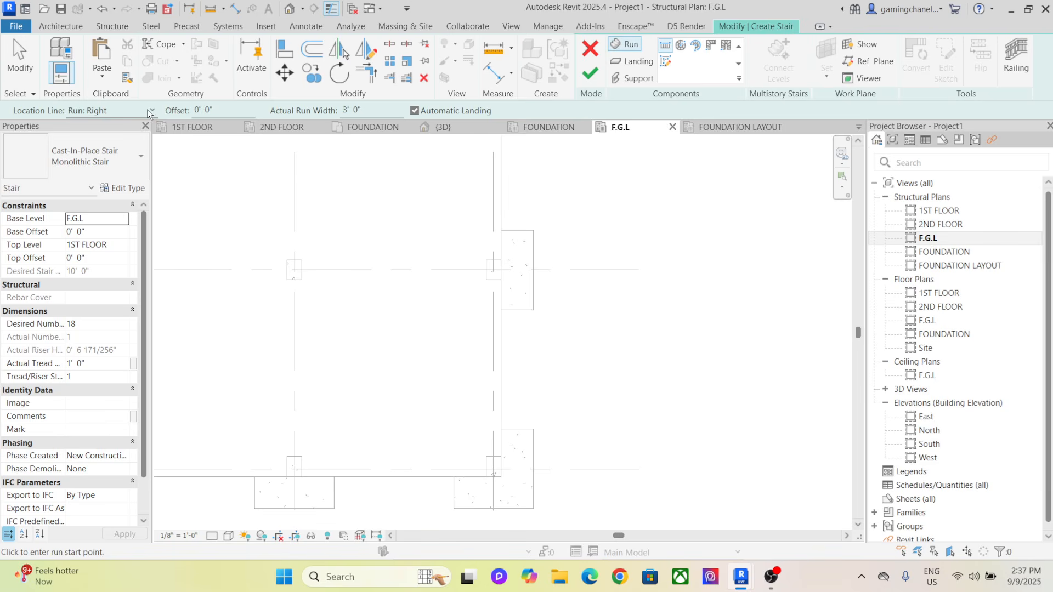
Set the location line to Run: Left and draw a 10'-0" run from the D4 column's lower edge toward grid 5
left_click(153, 111)
left_click(130, 134)
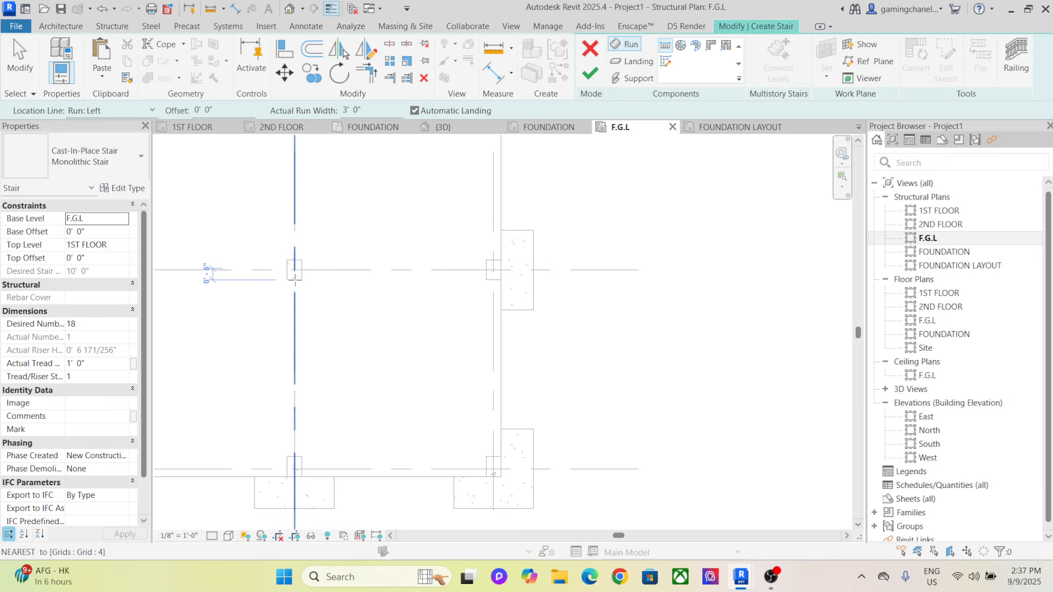
scroll(295, 280, "up", 3)
left_click(293, 279)
scroll(427, 286, "down", 2)
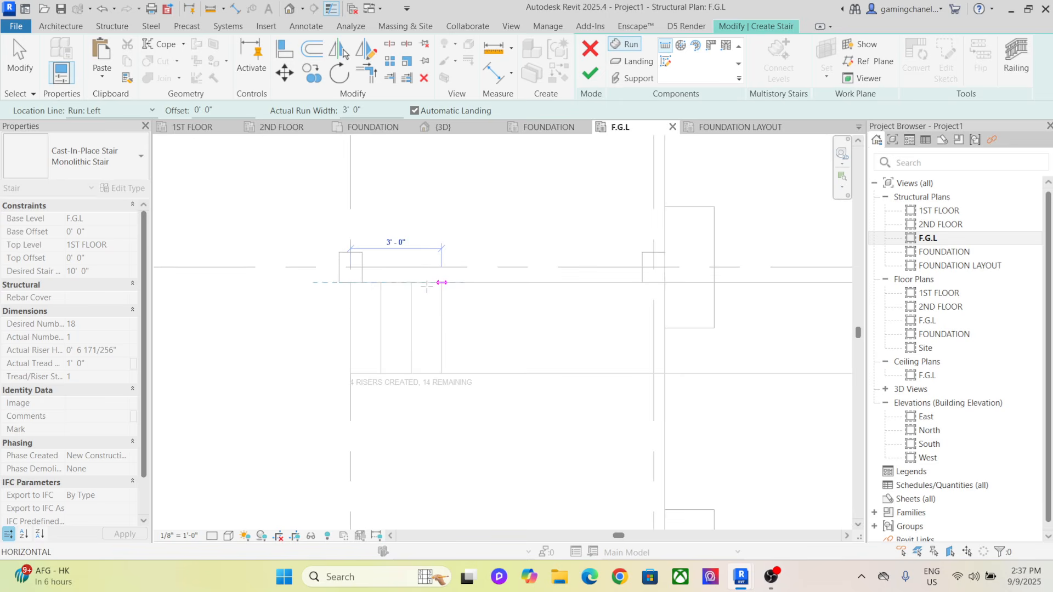
middle_click_drag(465, 296, 376, 289)
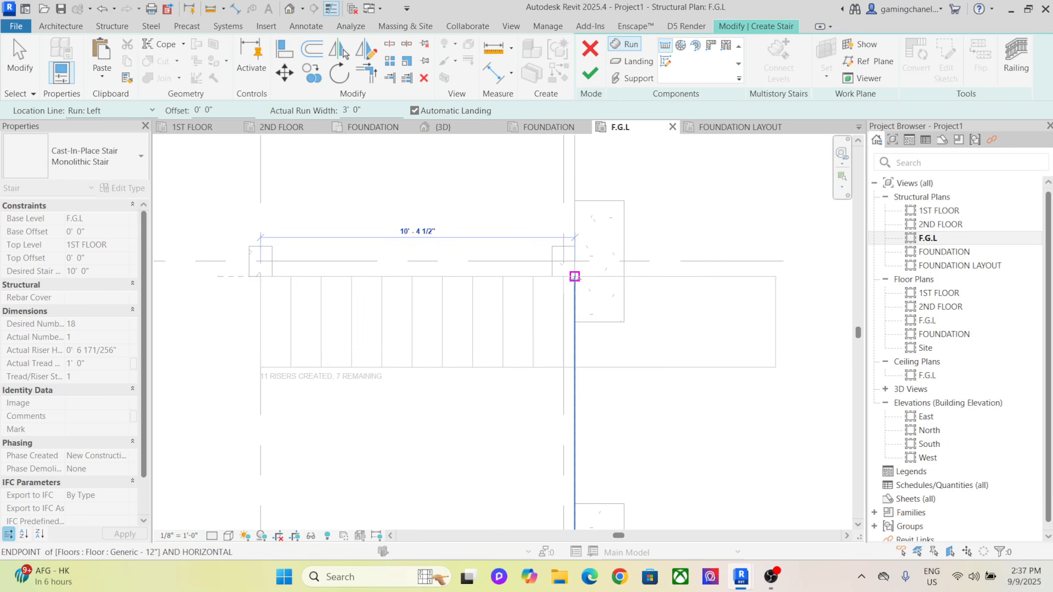
left_click(574, 276)
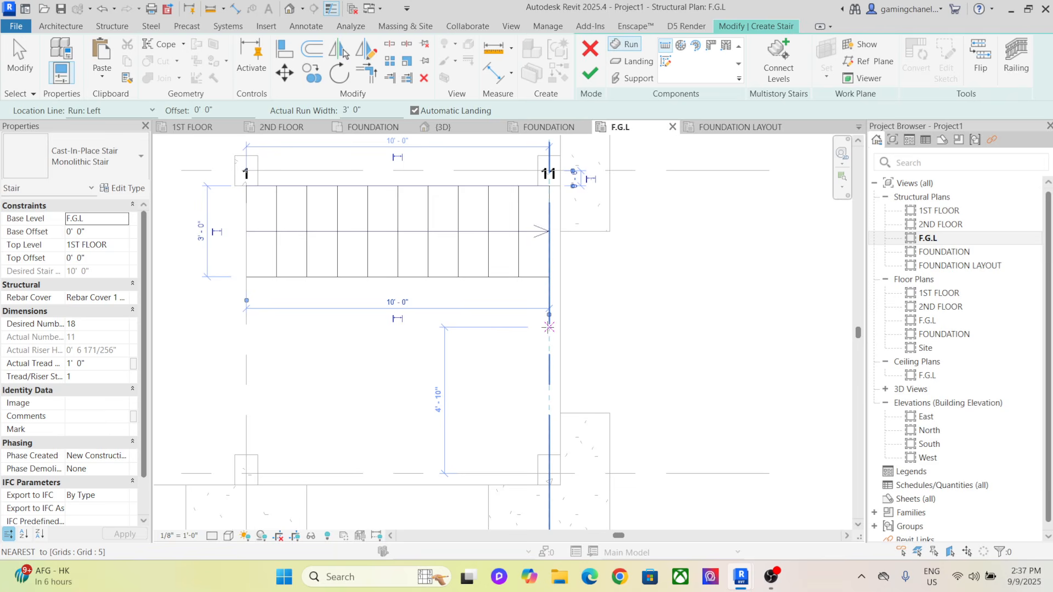
left_click(549, 299)
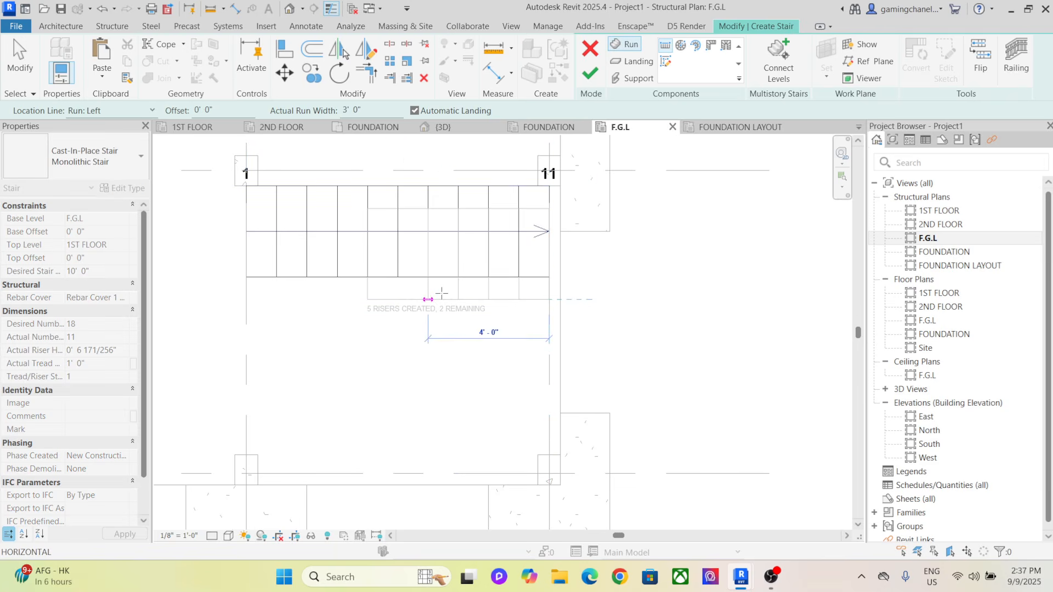
right_click(459, 216)
left_click(513, 225)
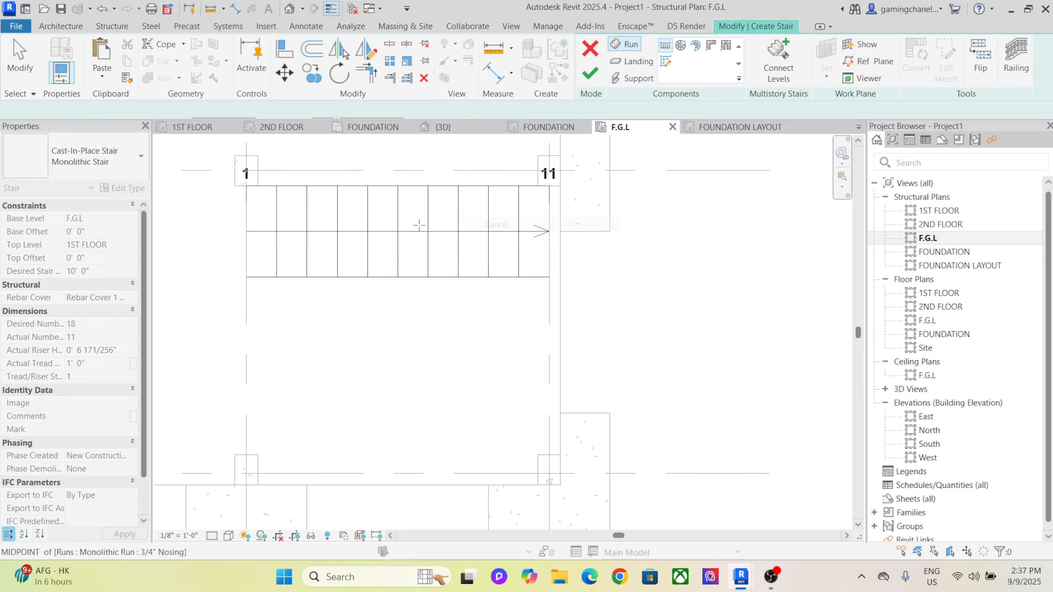
Set the location line to Run: Right, draw a 3'-0" return run from grid 5 below the first run, and finish the stair
left_click(153, 112)
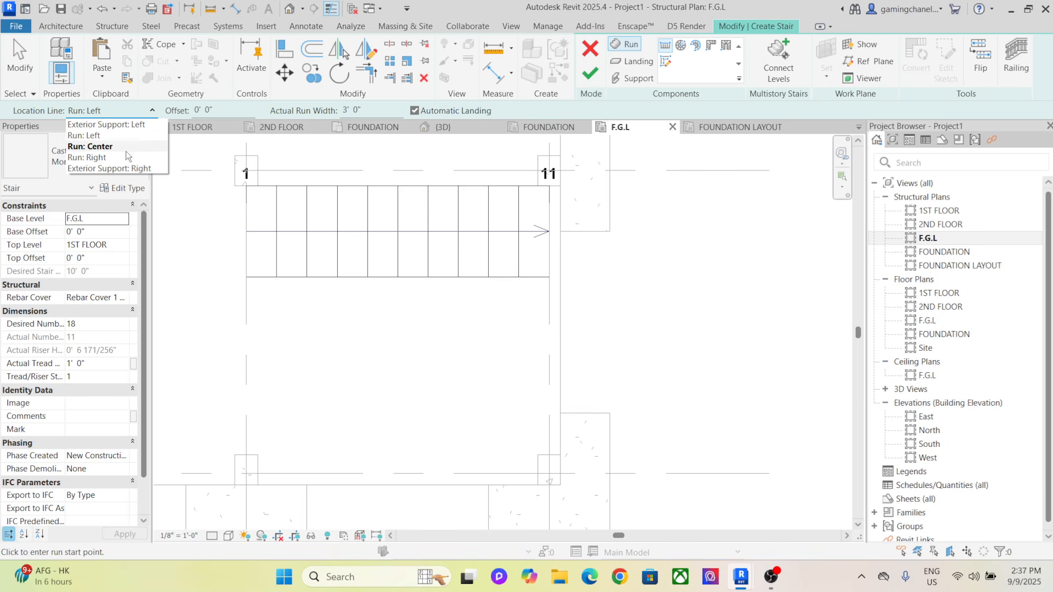
left_click(88, 157)
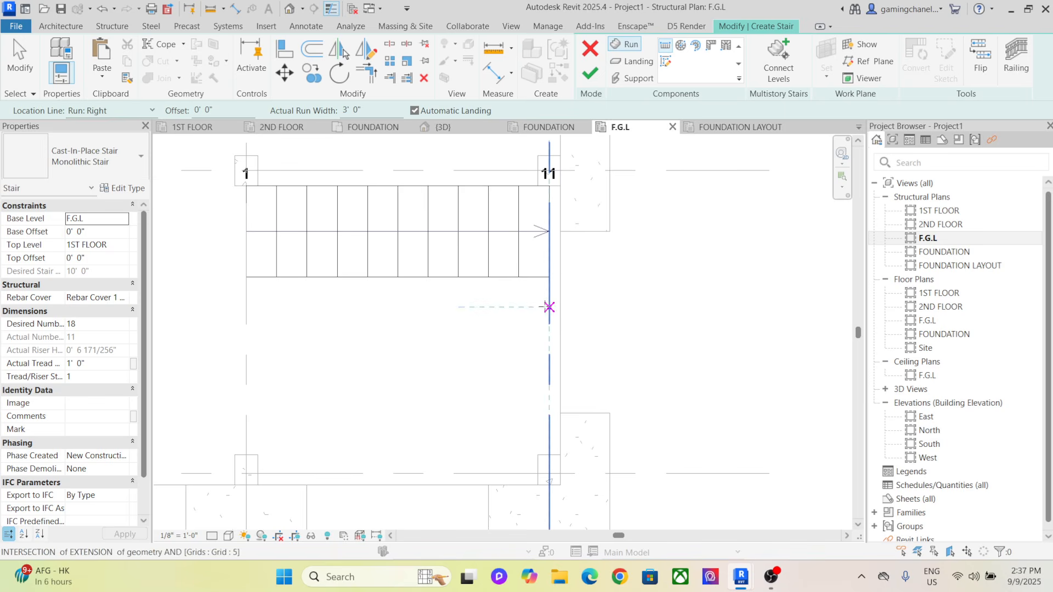
left_click(549, 297)
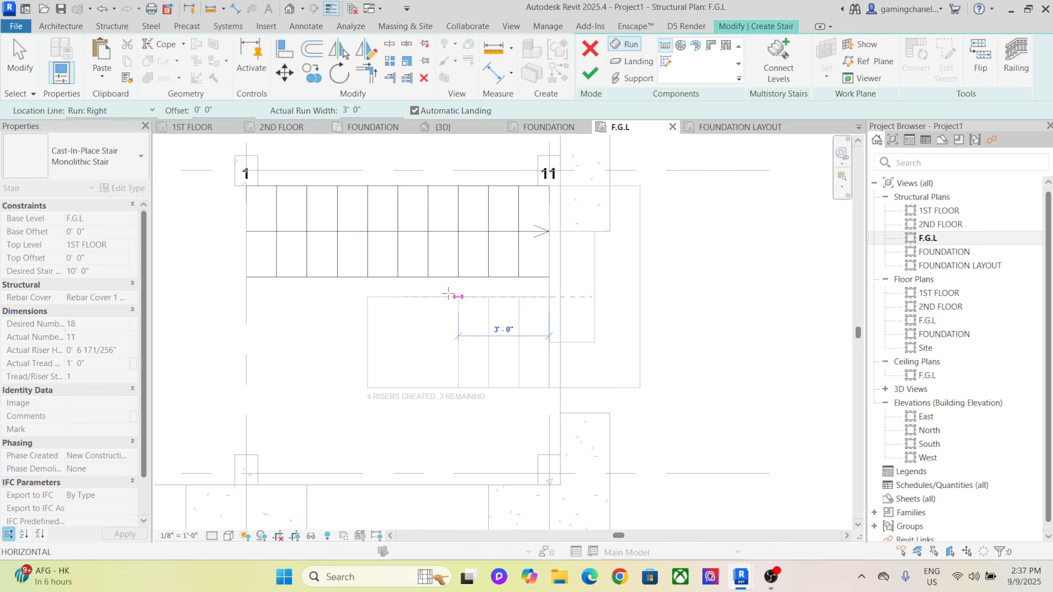
left_click(457, 297)
right_click(681, 215)
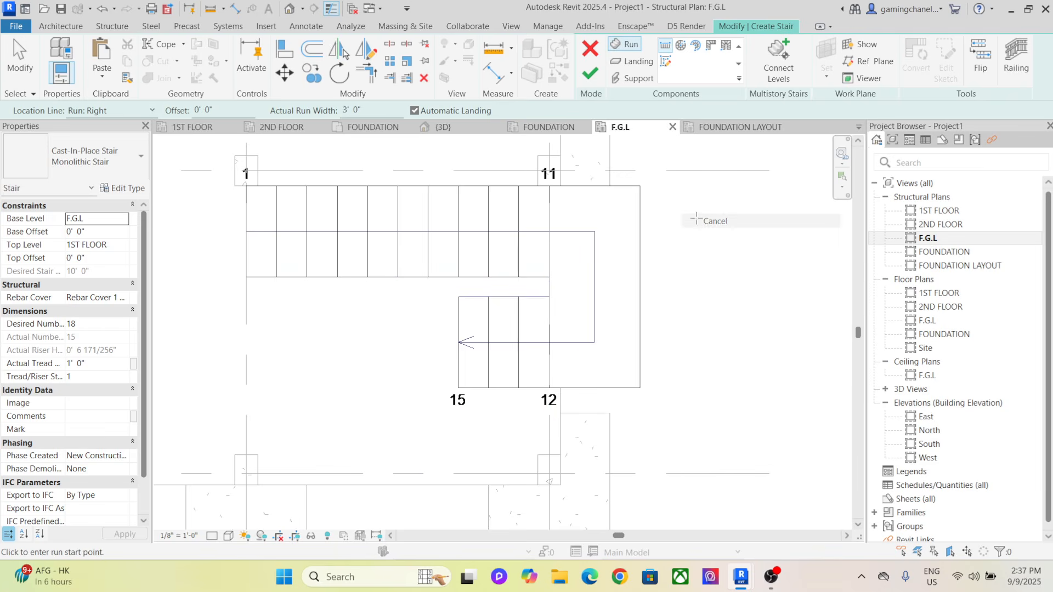
left_click(706, 222)
scroll(652, 247, "down", 2)
scroll(631, 258, "down", 1)
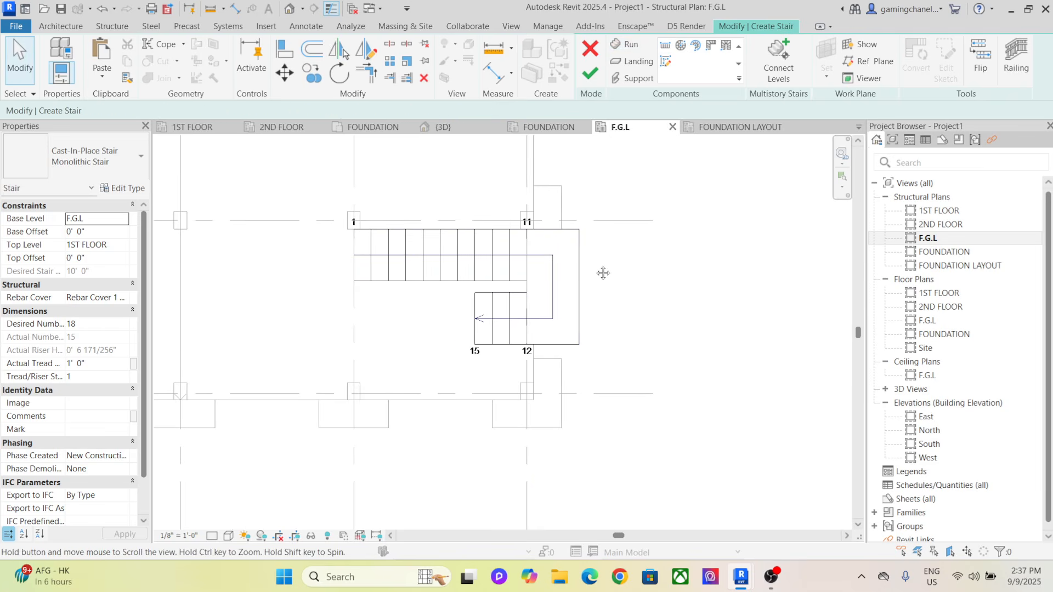
scroll(600, 263, "up", 3)
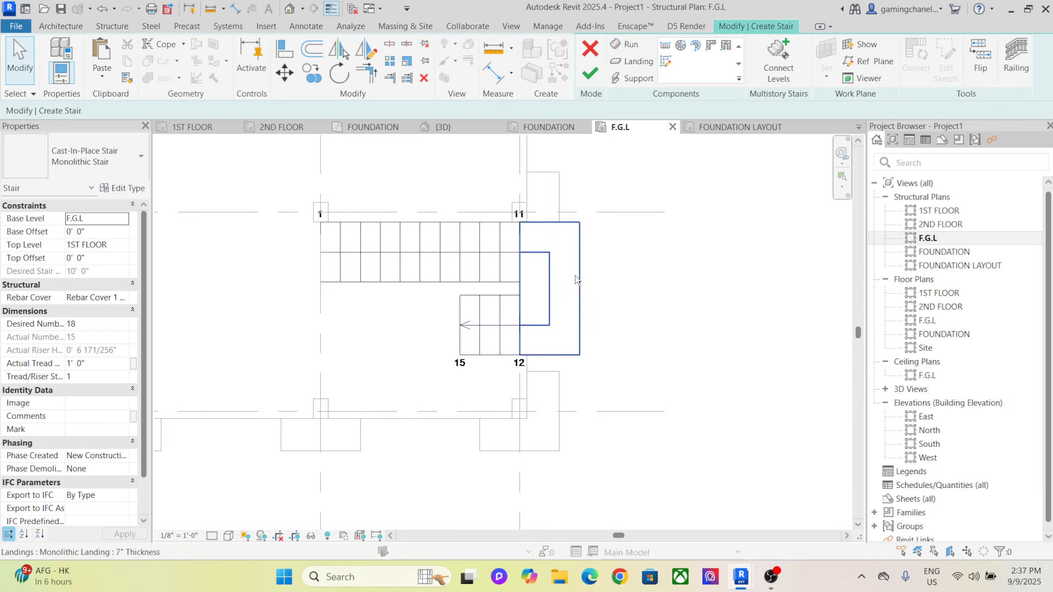
left_click(590, 76)
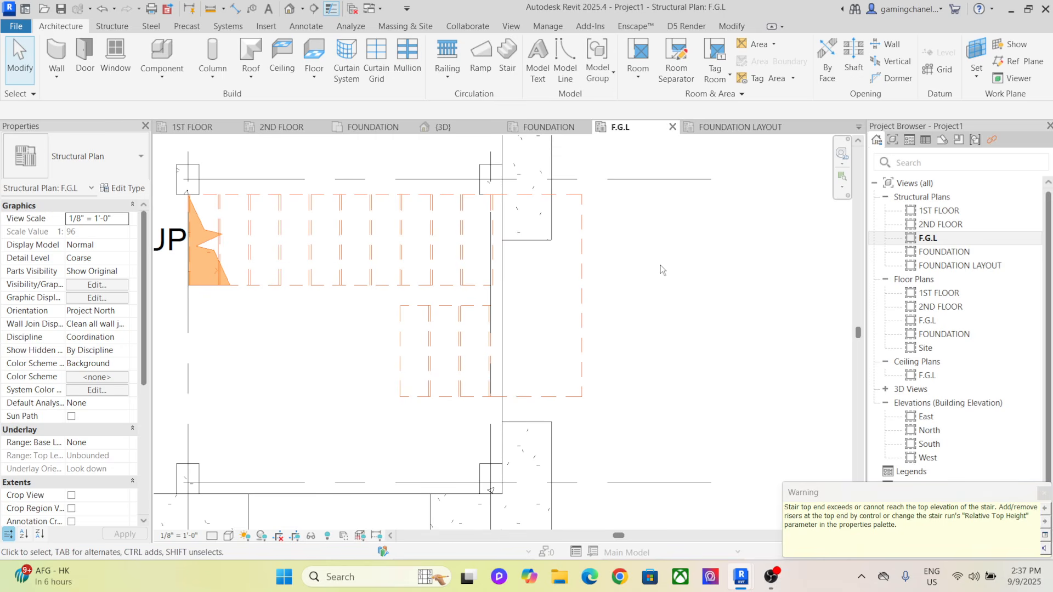
left_click(661, 265)
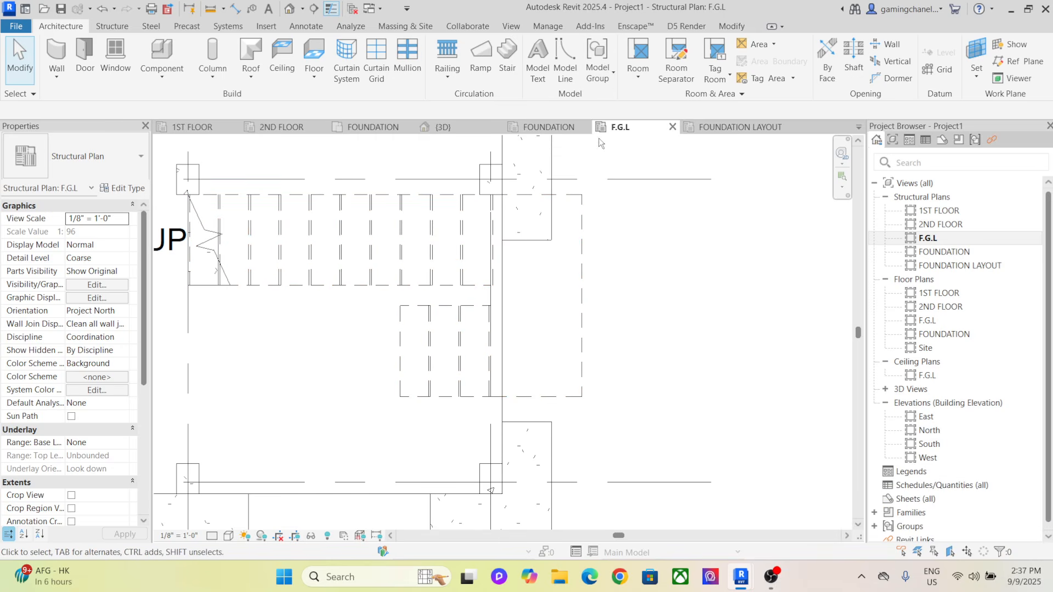
Inspect the new stair, its landing and its railings from the front in the 3D view
left_click(441, 126)
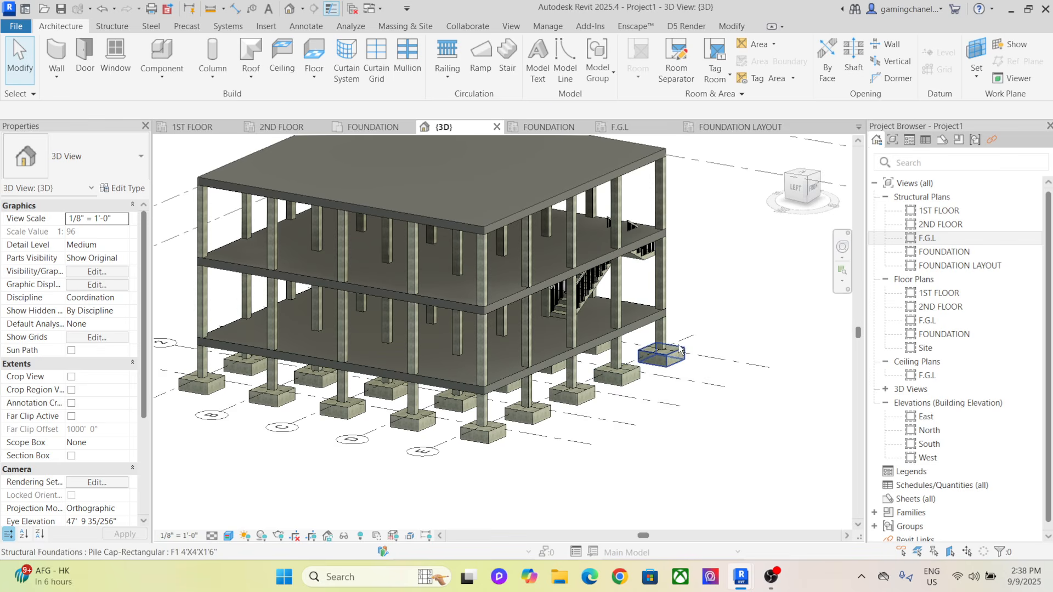
middle_click_drag(679, 344, 558, 297, "shift")
scroll(579, 305, "up", 4)
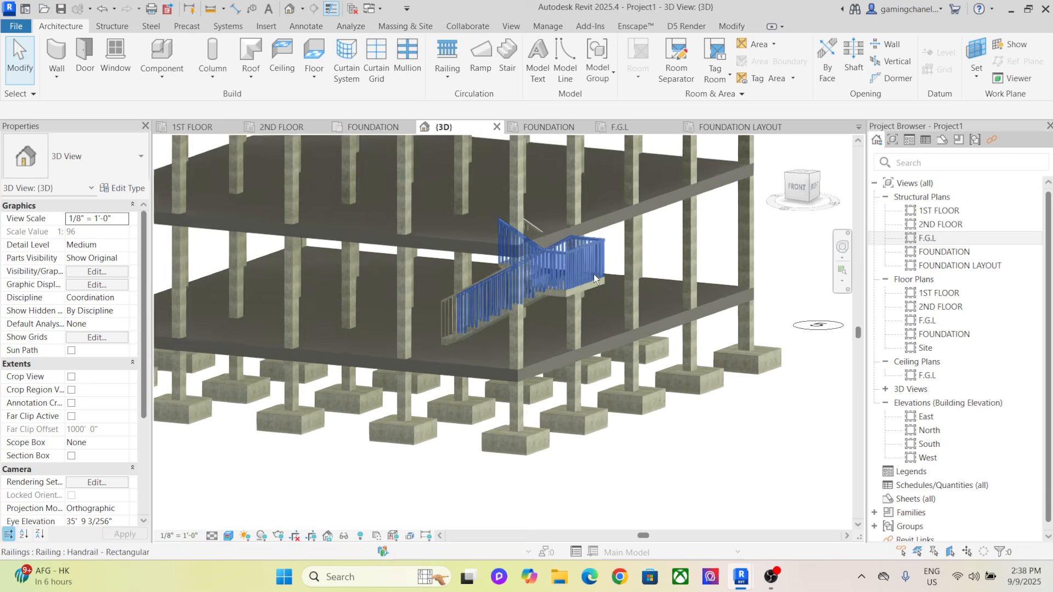
middle_click_drag(579, 305, 635, 287, "shift")
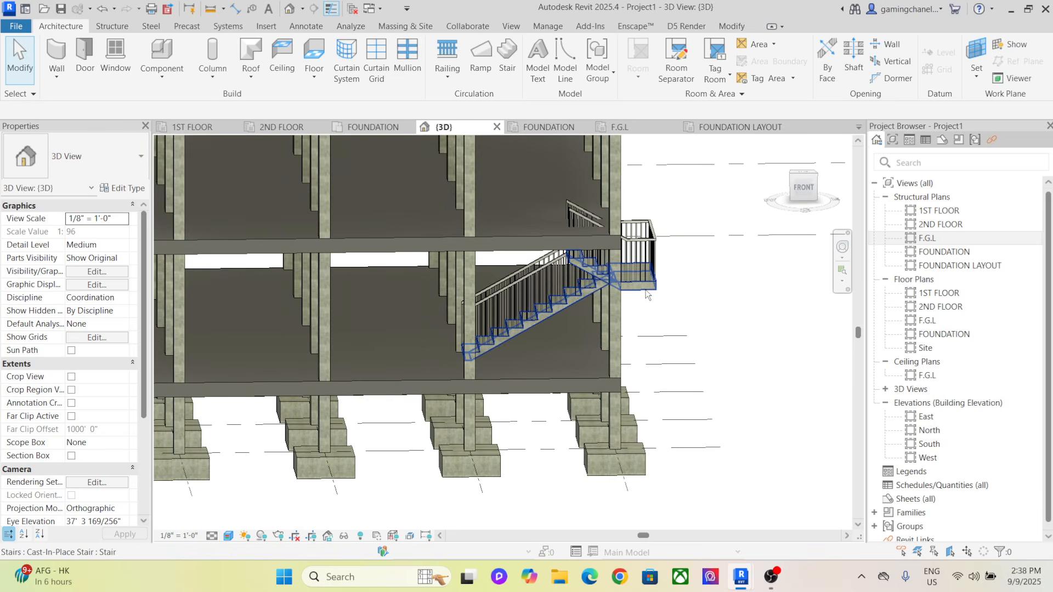
left_click(647, 295)
left_click(692, 302)
In the F.G.L structural plan, align the outer edge of the stair landing with the floor slab's outer edge beside grid 5
left_click(964, 242)
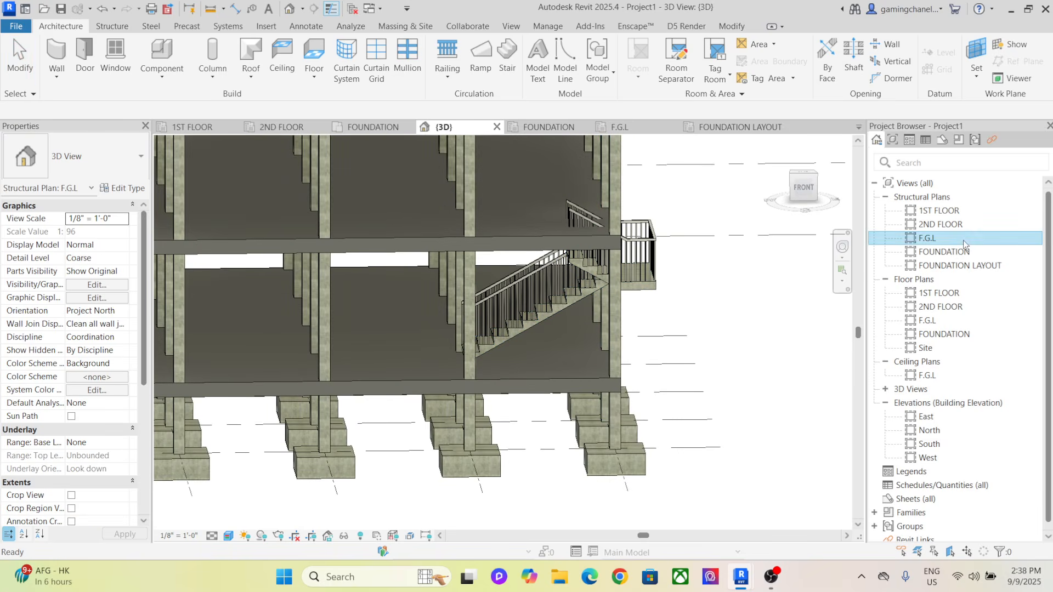
double_click(964, 241)
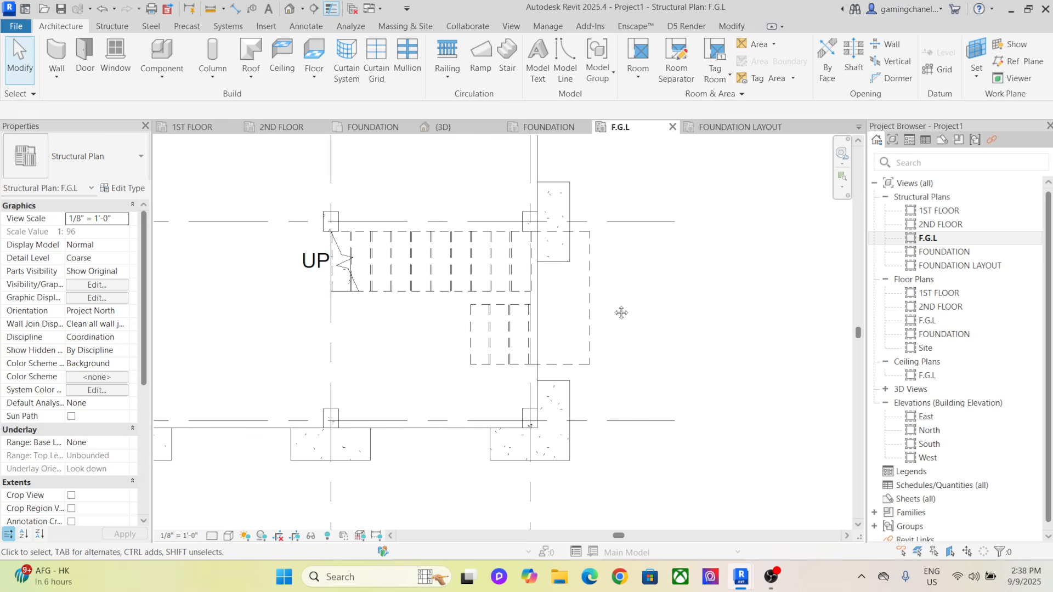
middle_click_drag(621, 313, 545, 324)
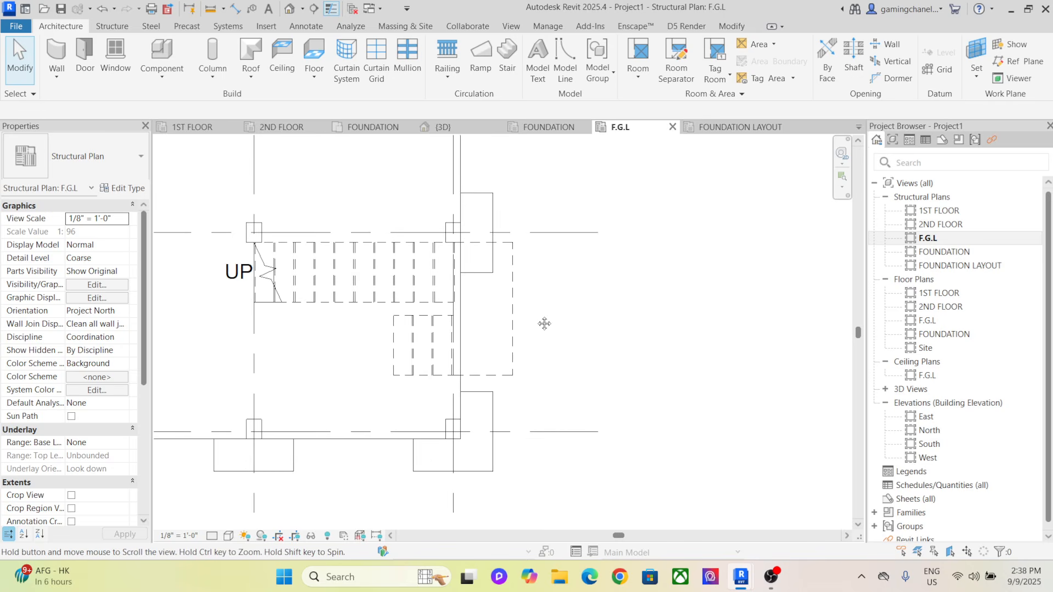
left_click(515, 294)
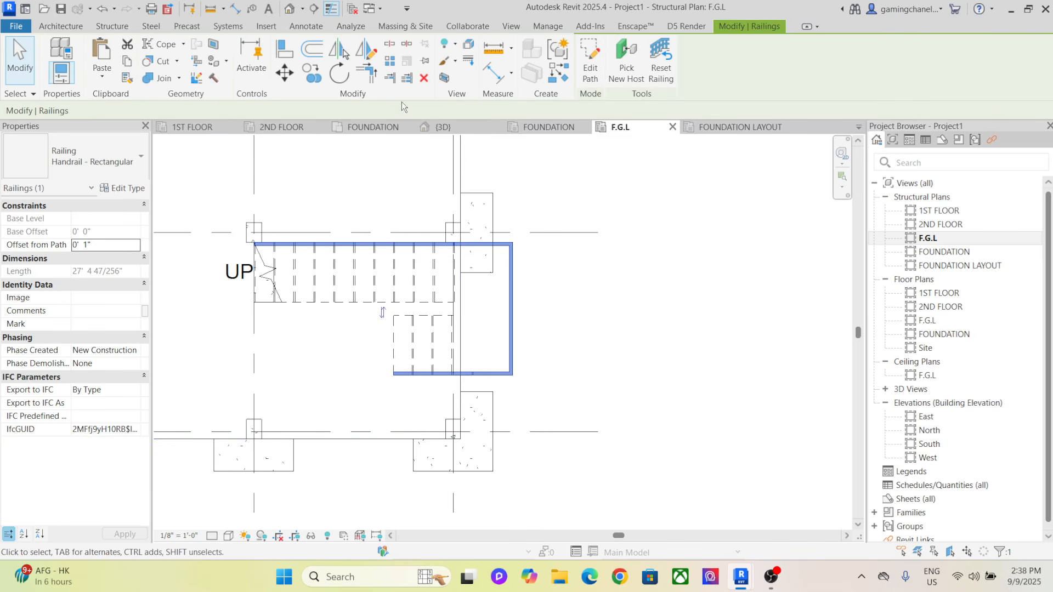
left_click(555, 302)
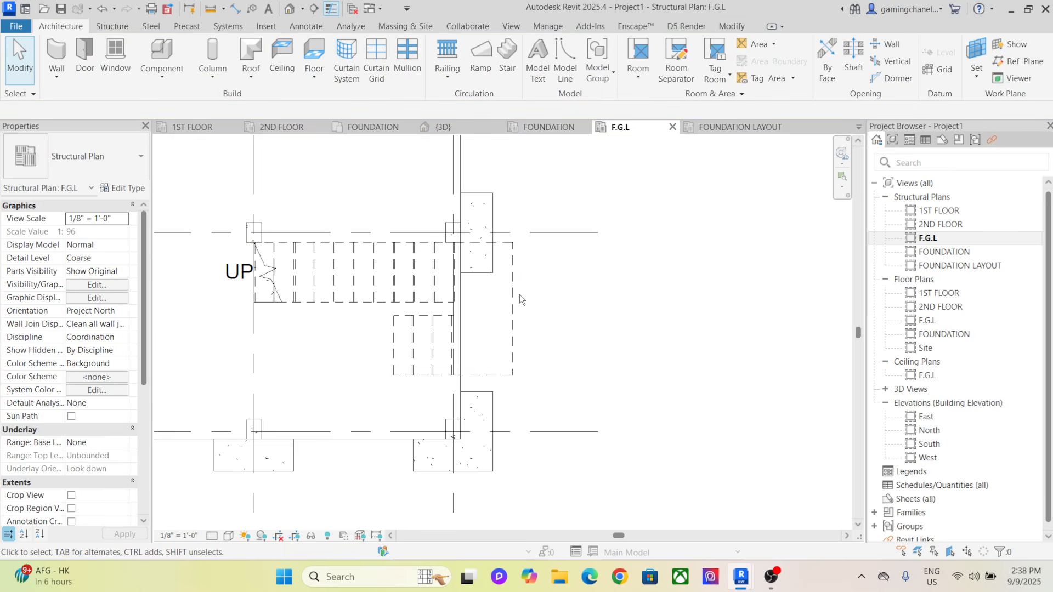
left_click(431, 333)
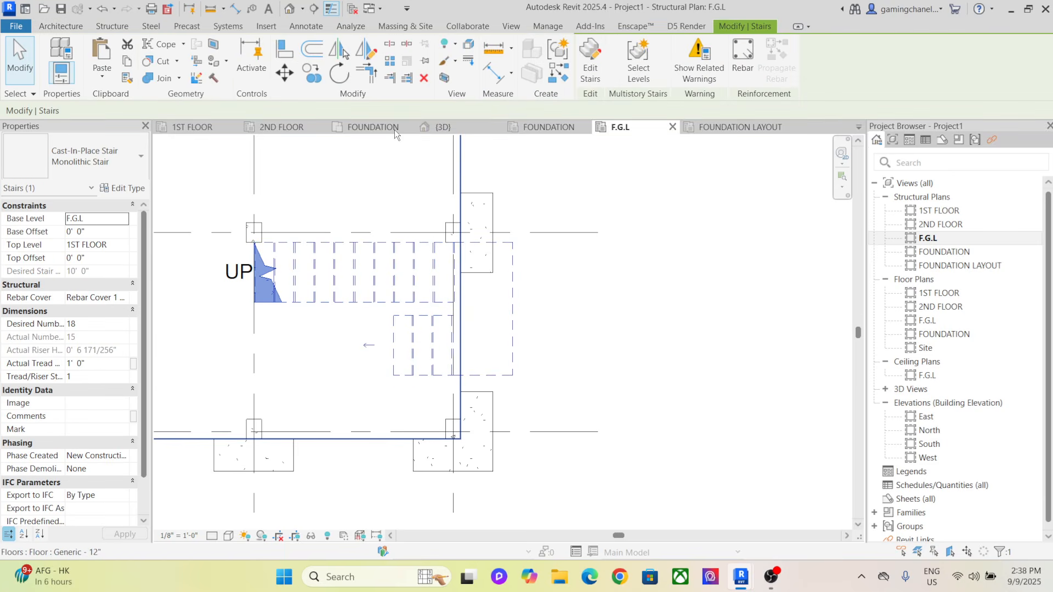
left_click(282, 48)
scroll(459, 316, "up", 2)
left_click(464, 310)
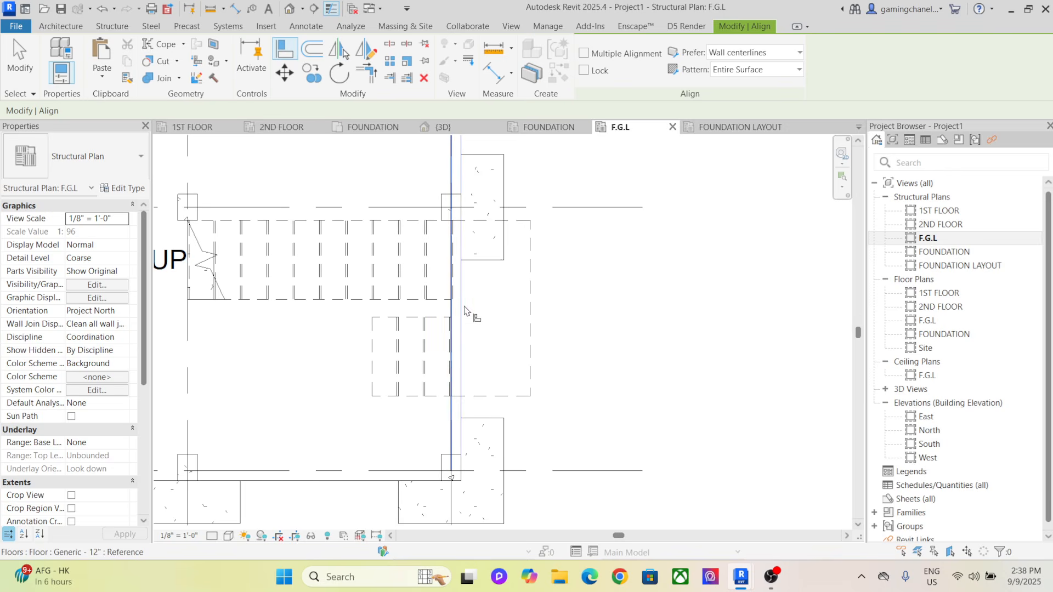
left_click(530, 301)
scroll(536, 291, "down", 2)
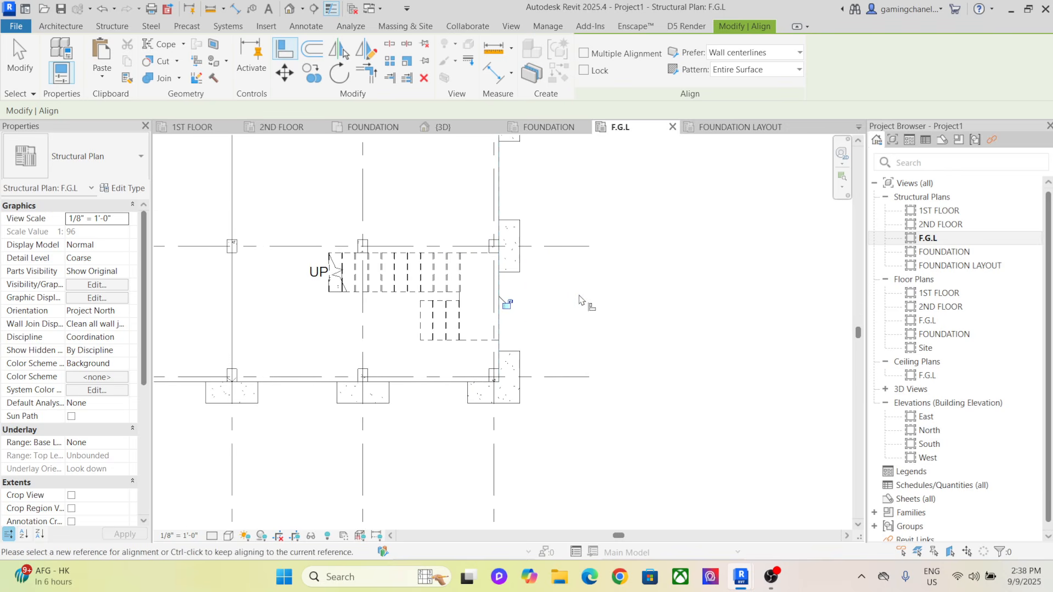
right_click(580, 289)
left_click(647, 295)
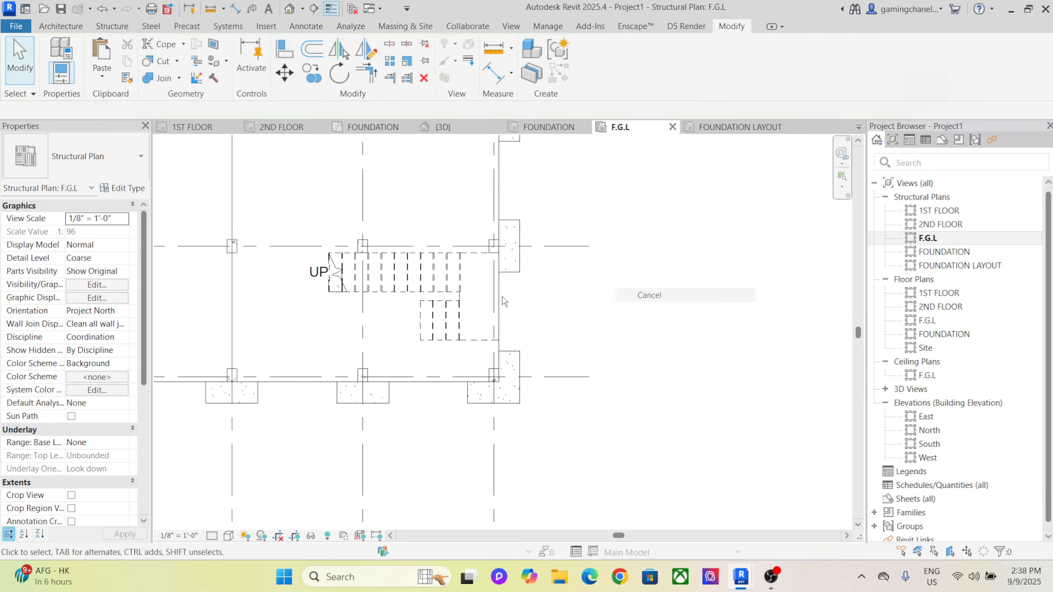
Edit the stair, shorten the first run from its starting end to 7'-0", and finish the stair edit
left_click(370, 268)
scroll(333, 288, "up", 2)
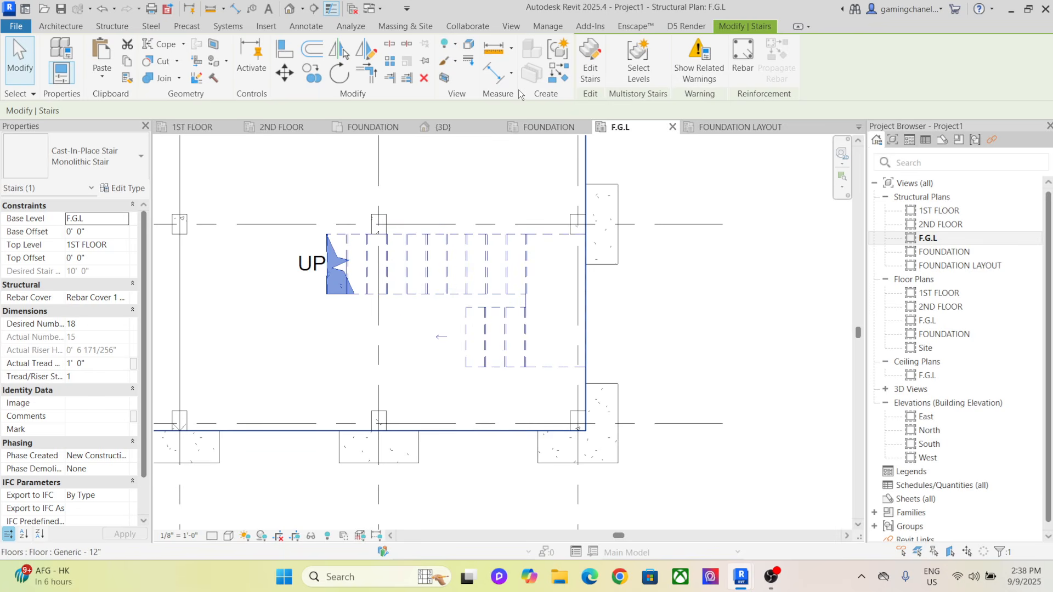
left_click(584, 83)
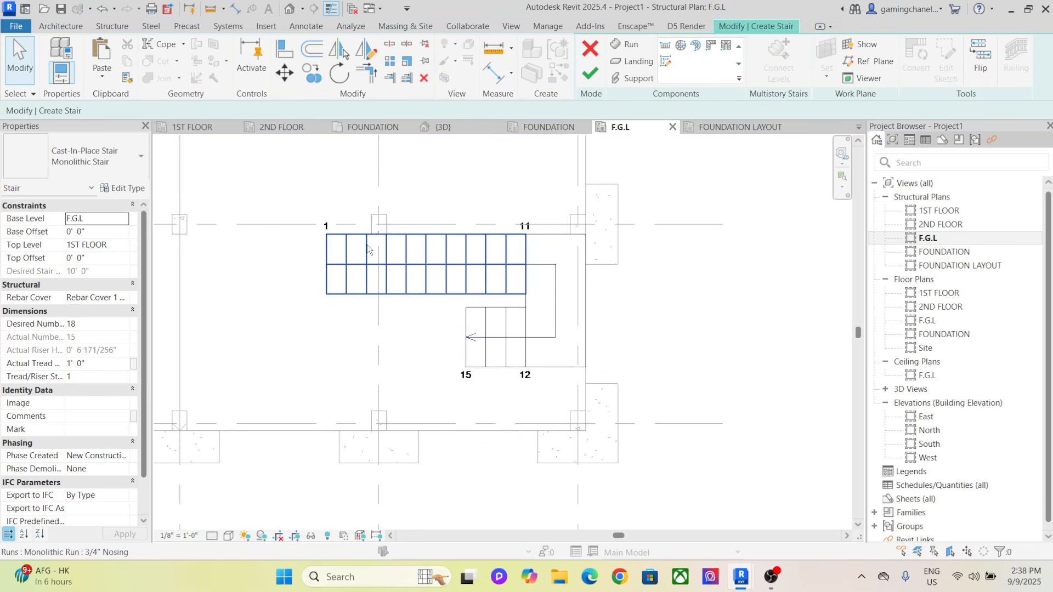
left_click(343, 255)
left_click_drag(319, 234, 393, 244)
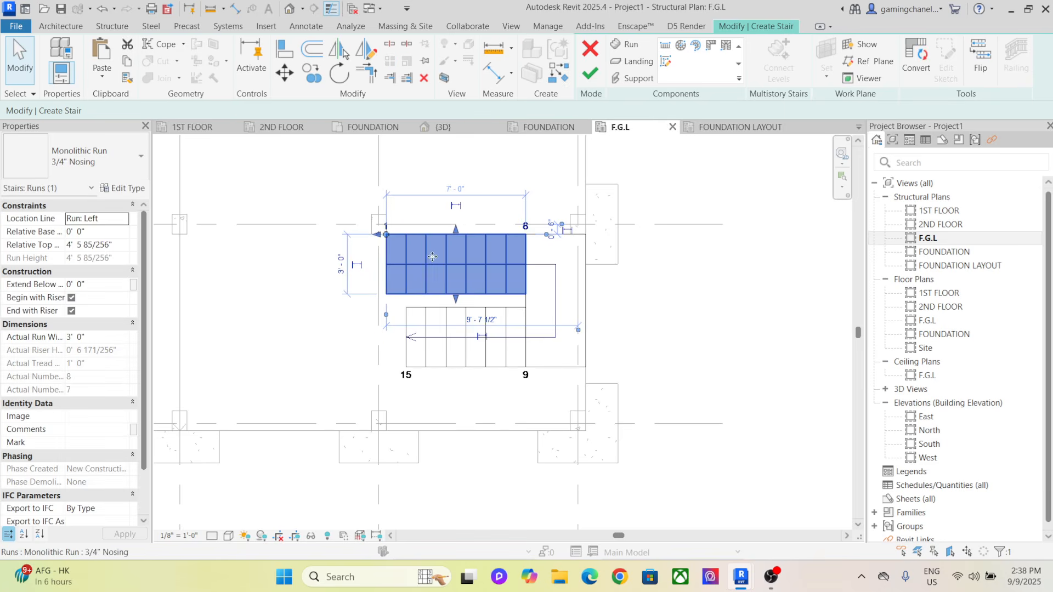
left_click(655, 296)
middle_click_drag(659, 306, 649, 304)
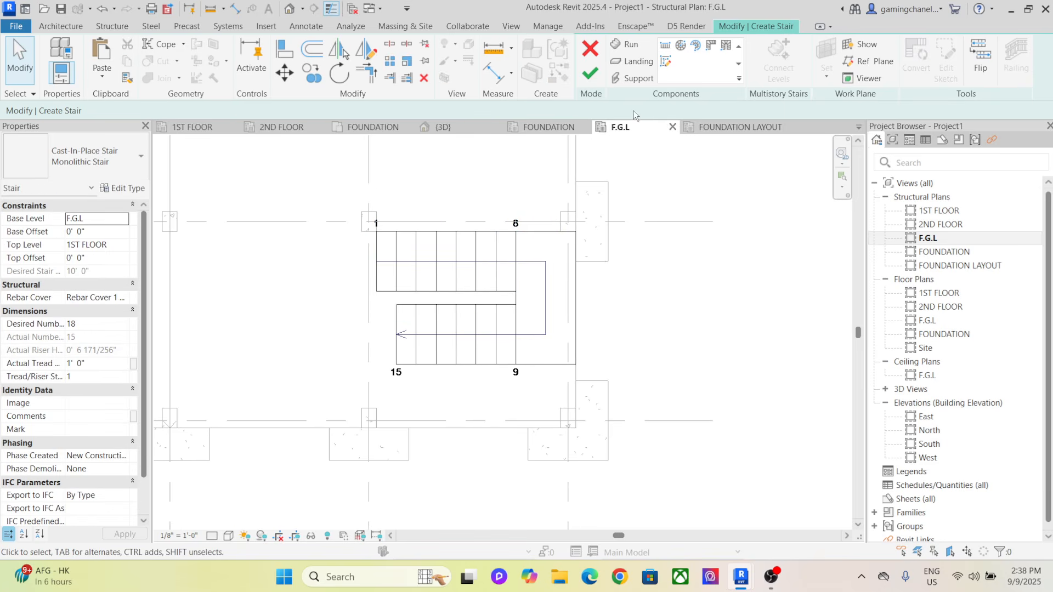
left_click(601, 79)
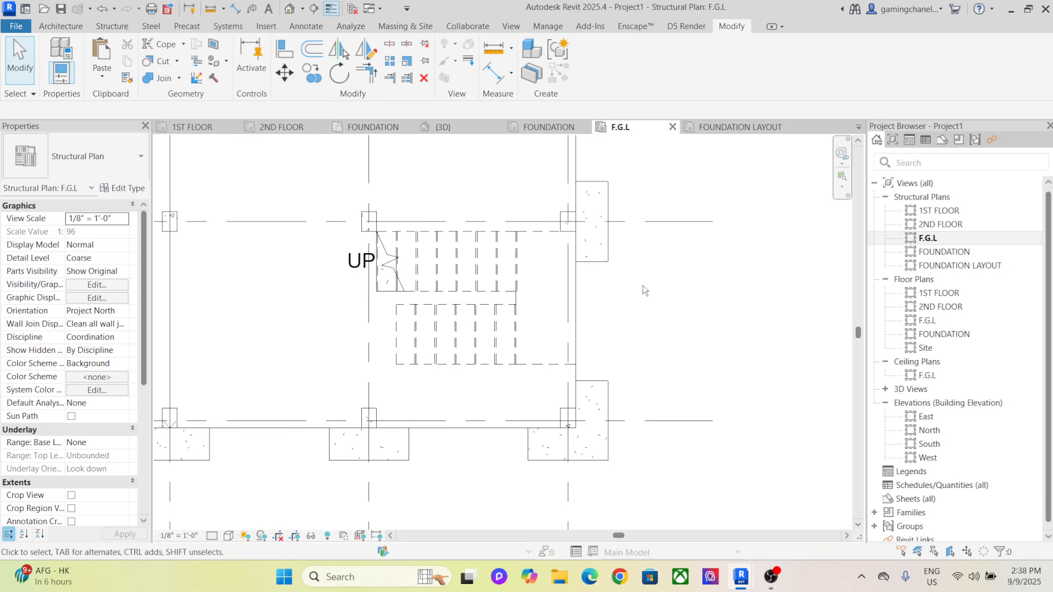
In the 3D view, reduce the stair's desired number of risers to 17 and finally to 15
middle_click_drag(646, 294, 633, 301)
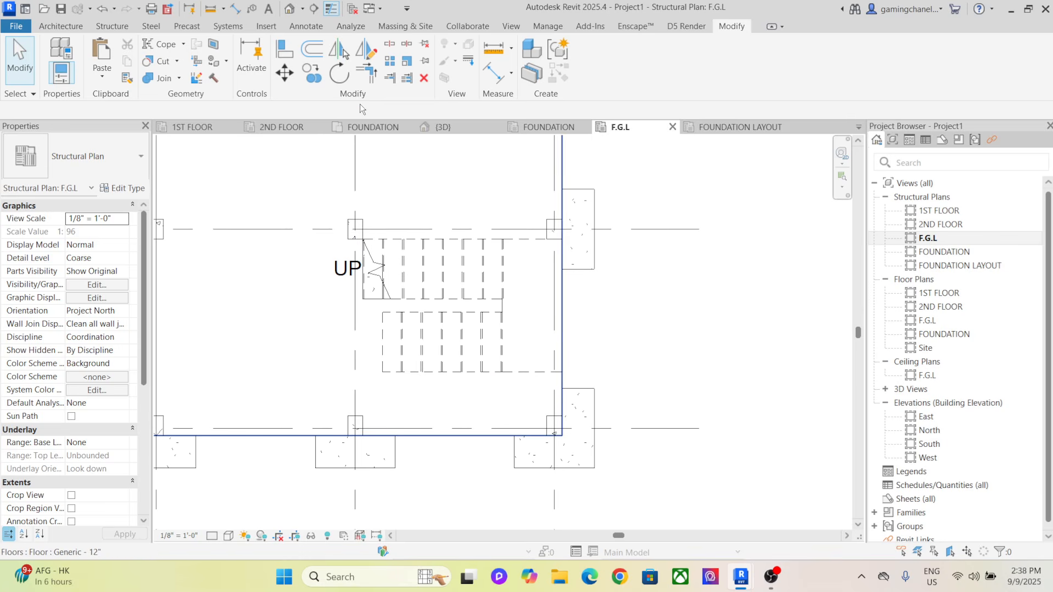
left_click(475, 127)
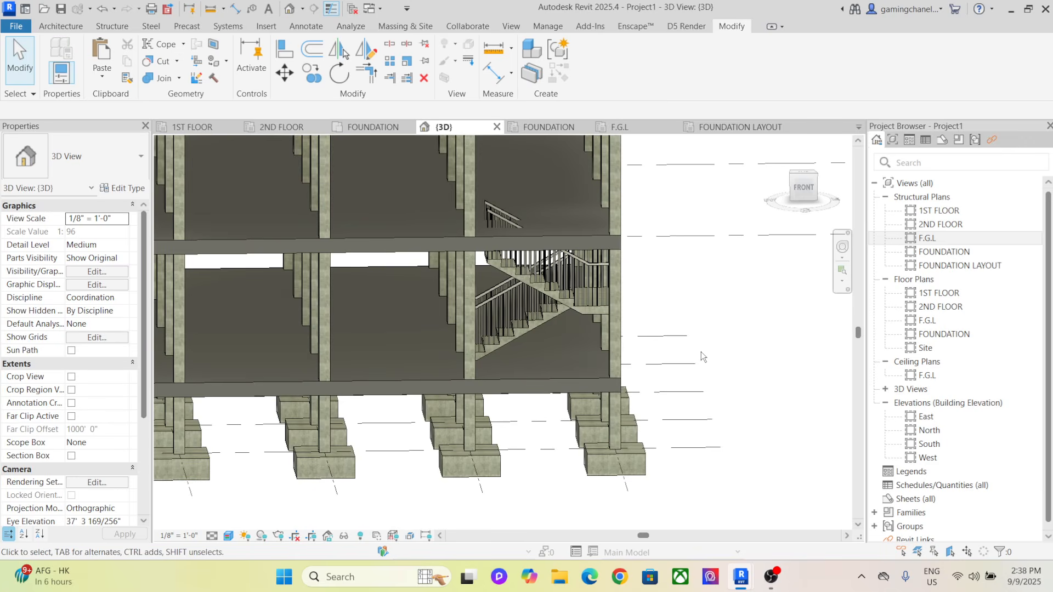
middle_click_drag(707, 365, 710, 334, "shift")
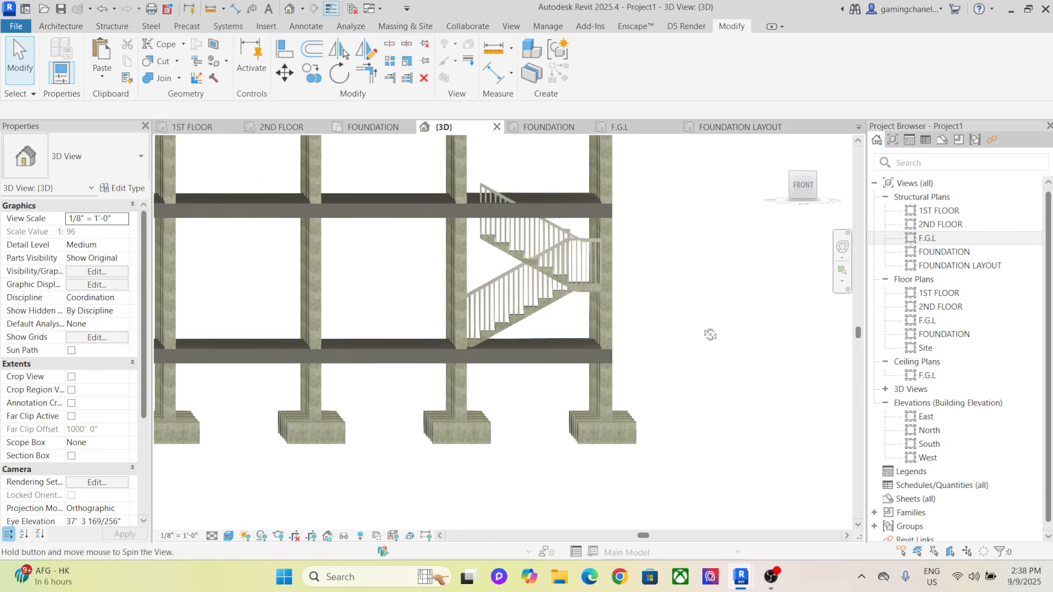
left_click(579, 290)
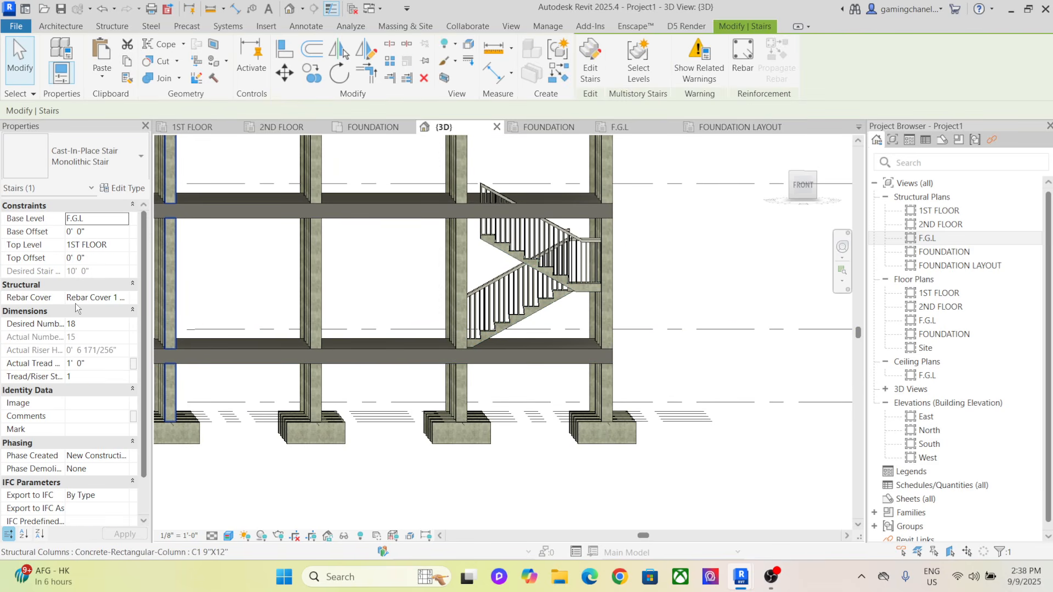
left_click(113, 324)
left_click(123, 328)
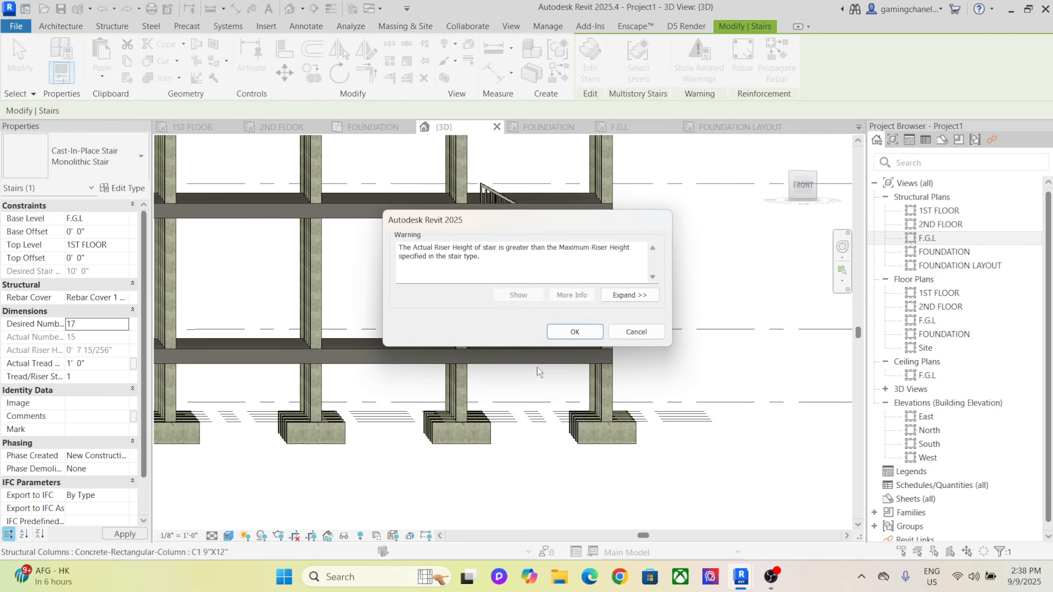
left_click(584, 339)
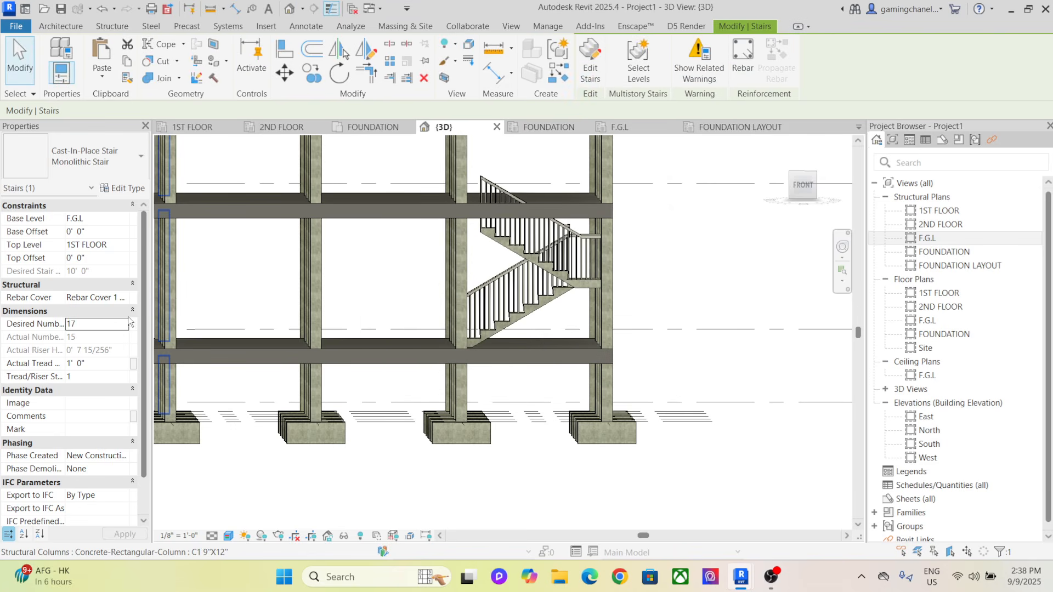
left_click(121, 328)
left_click(124, 328)
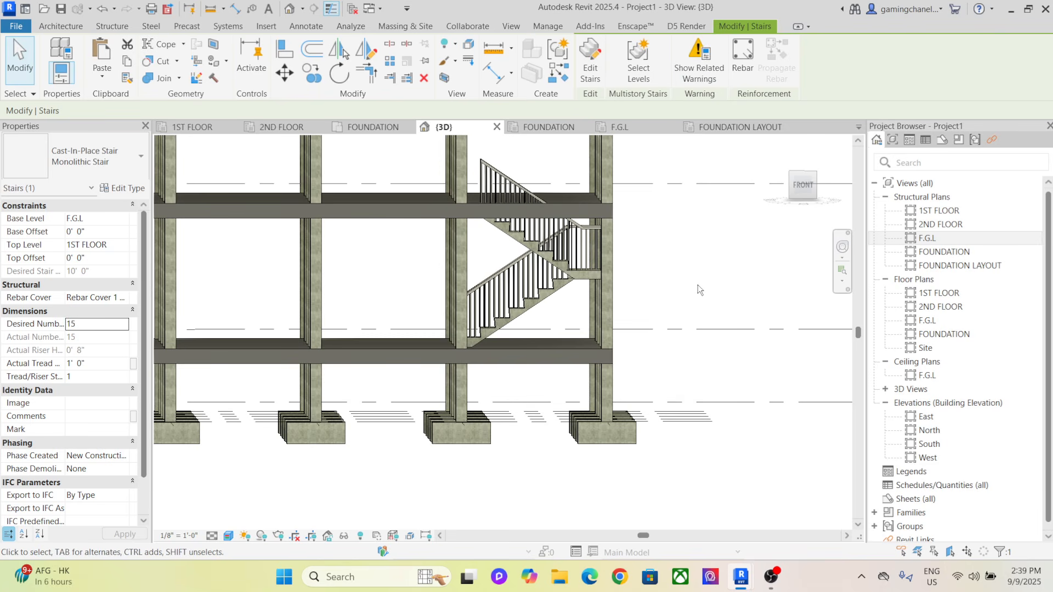
Copy the stair and paste it aligned to the 1ST FLOOR level
middle_click_drag(693, 275, 620, 332, "shift")
scroll(706, 311, "down", 2)
key("Escape")
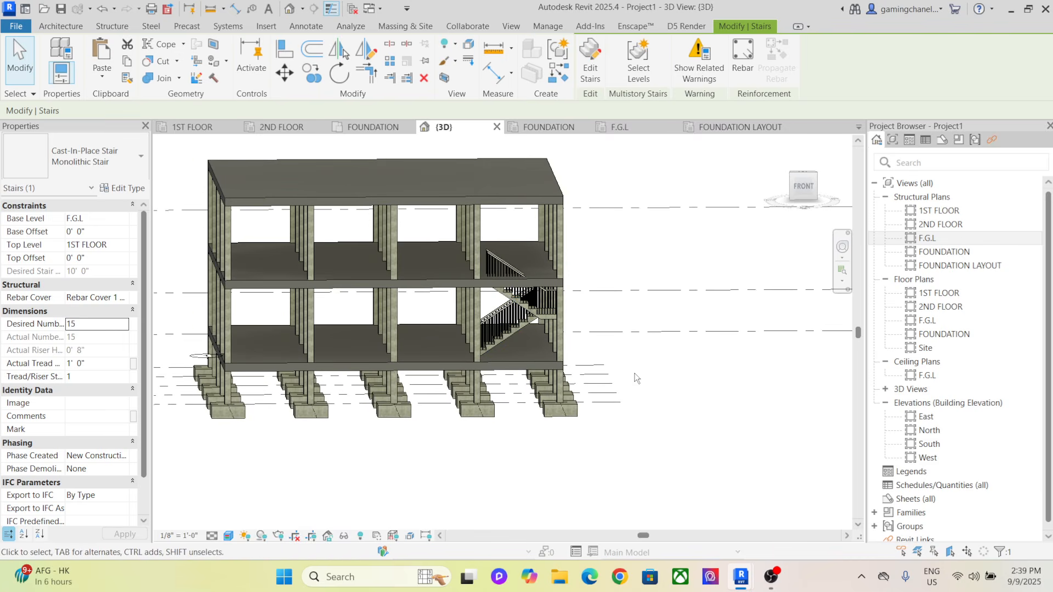
left_click(544, 323)
left_click(128, 62)
left_click(103, 76)
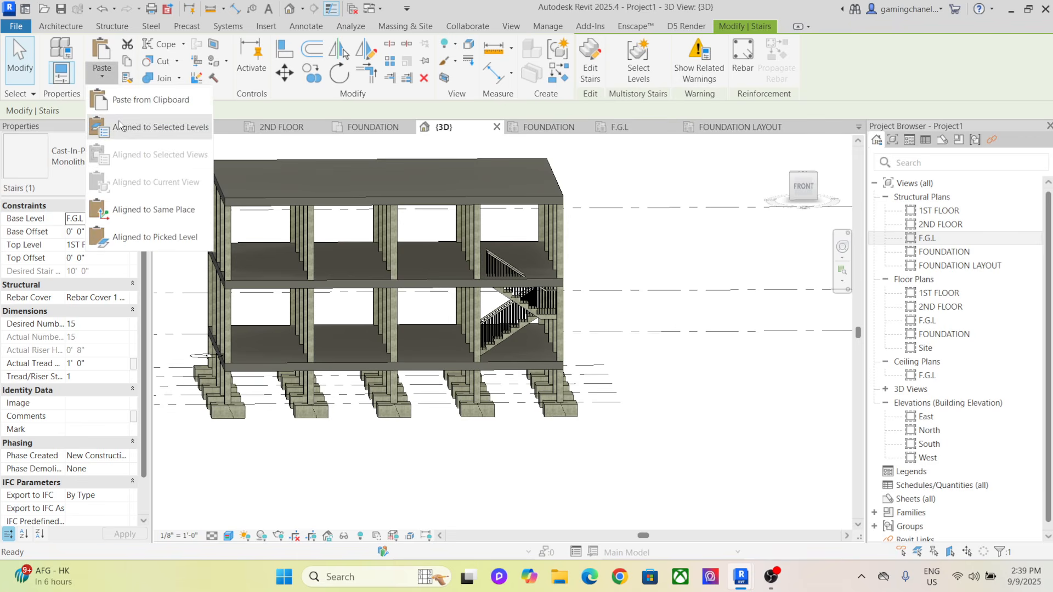
left_click(151, 130)
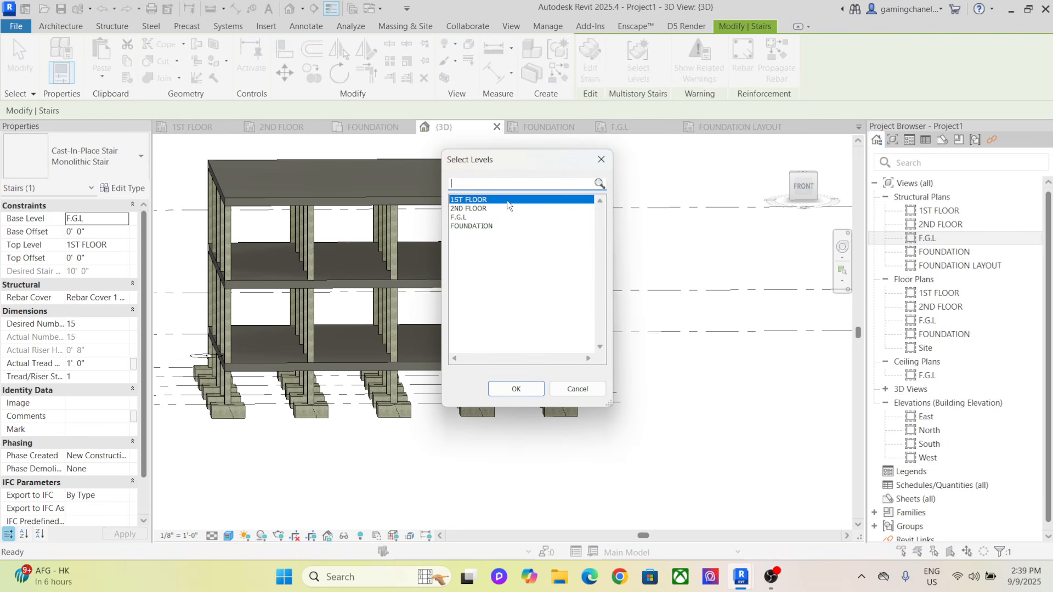
left_click(516, 390)
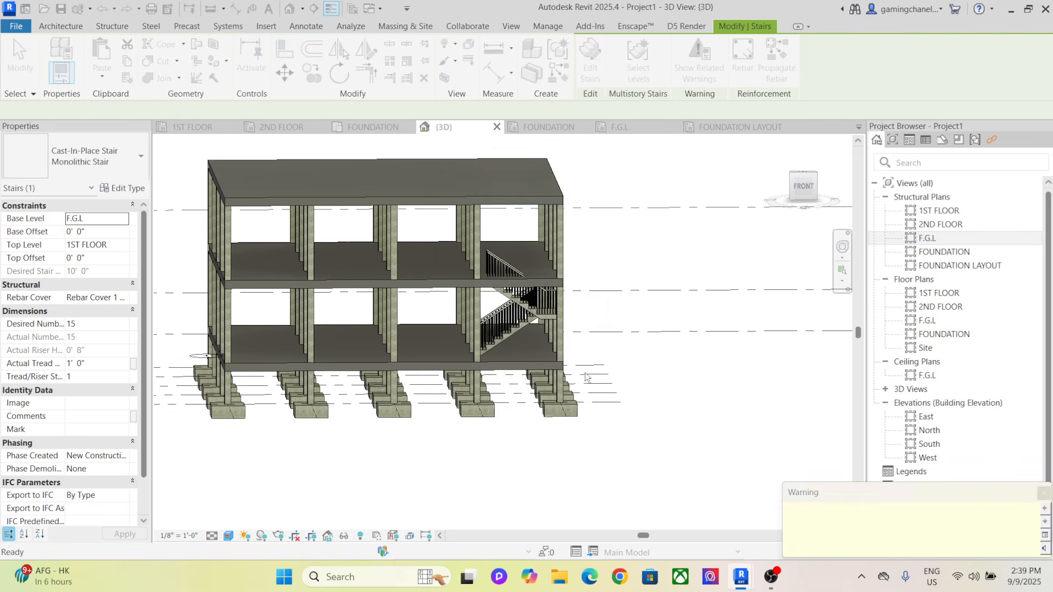
left_click(678, 378)
middle_click_drag(683, 380, 604, 460, "shift")
scroll(525, 217, "up", 2)
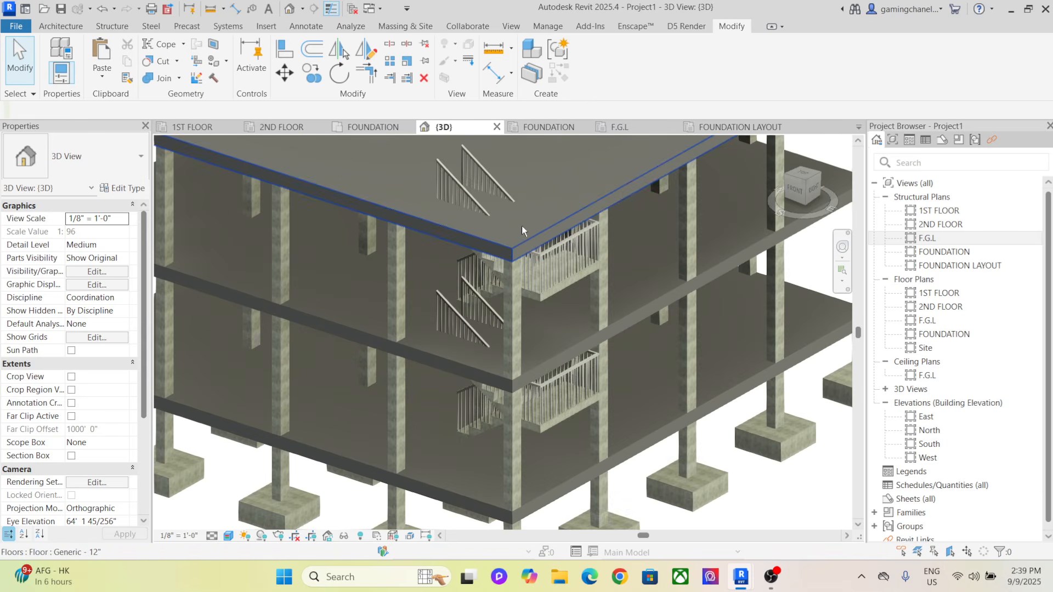
Start a shaft opening in the top 3D view and sketch a rectangular boundary about 6'-6" by 4'-0" from grid 5 over the stair
middle_click_drag(521, 226, 595, 378, "shift")
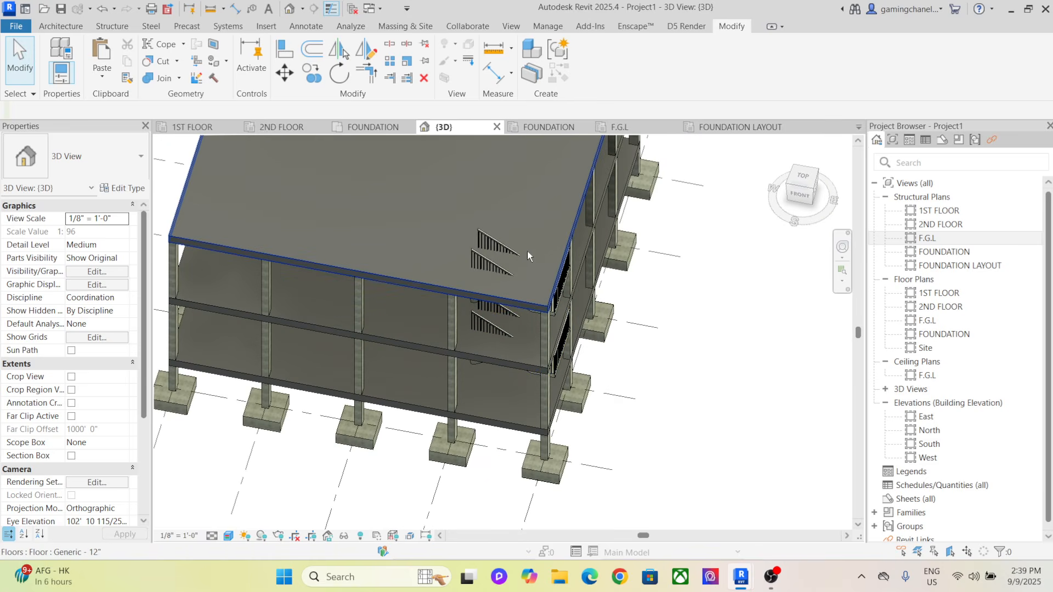
middle_click_drag(554, 300, 730, 257, "shift")
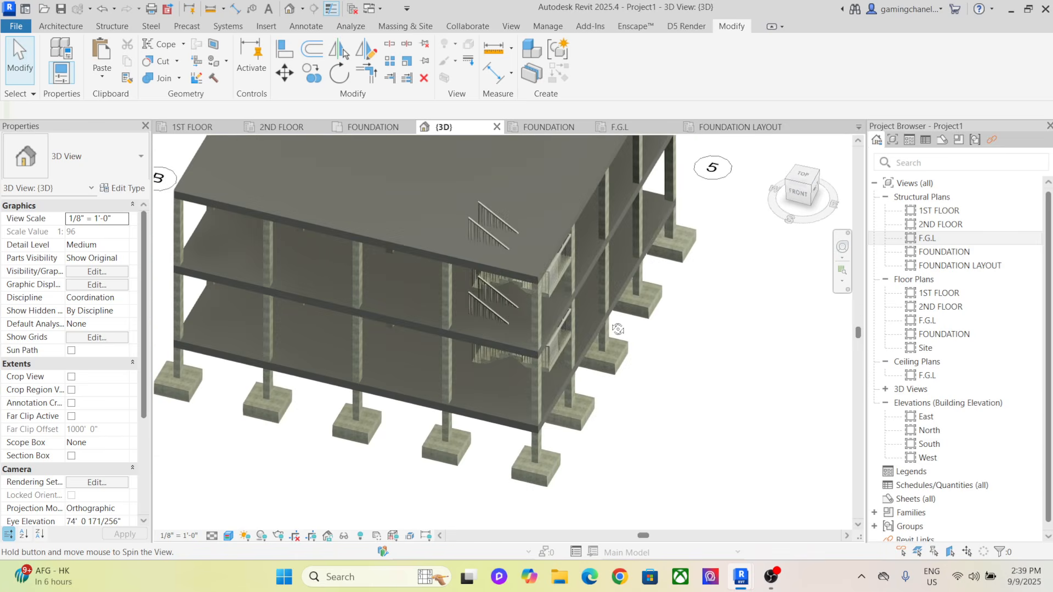
left_click(804, 181)
scroll(524, 306, "up", 5)
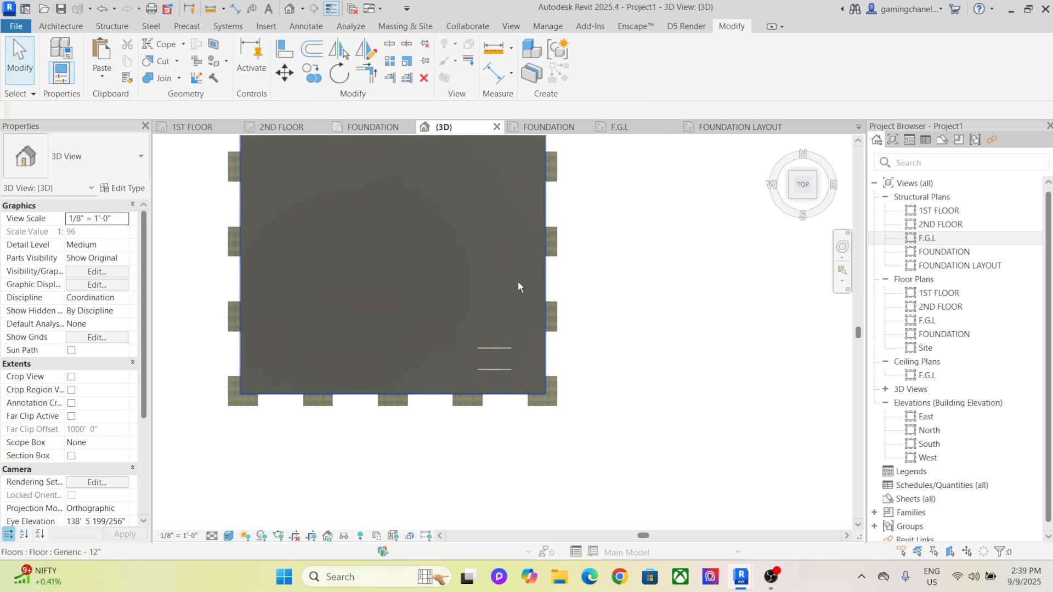
left_click(61, 26)
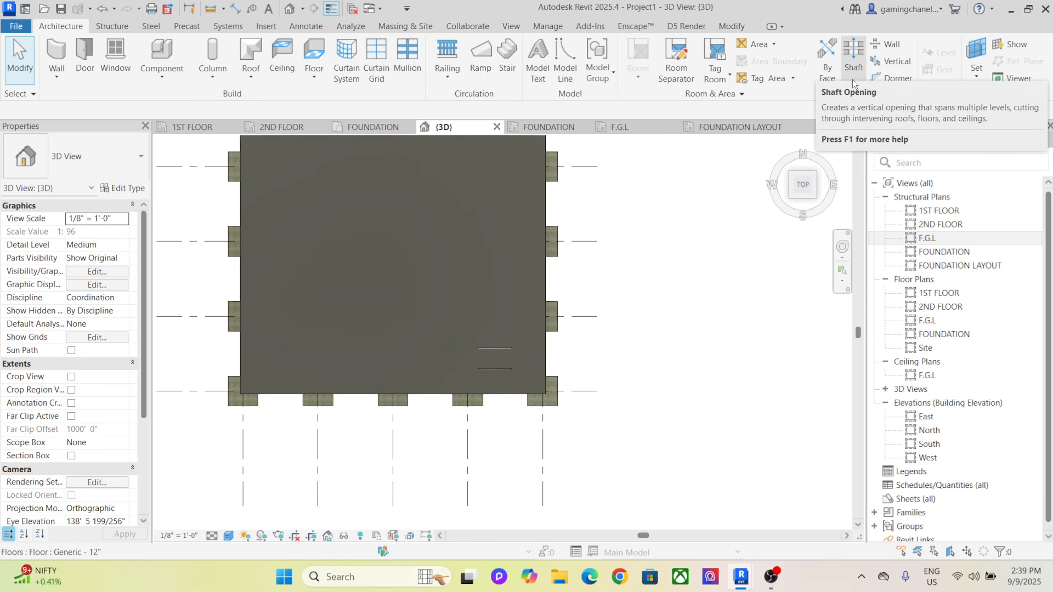
left_click(856, 62)
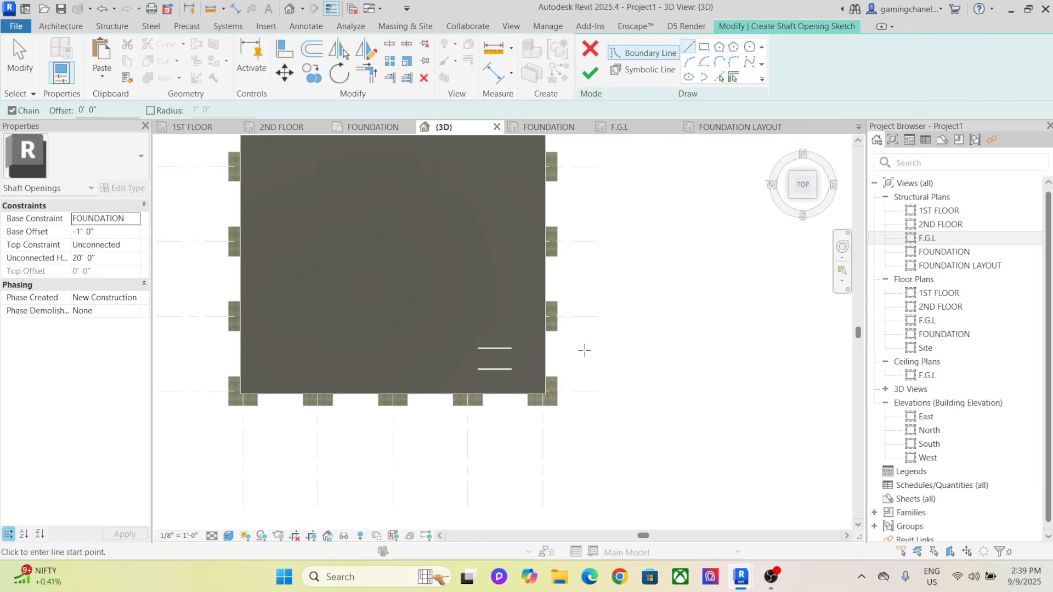
scroll(532, 360, "up", 2)
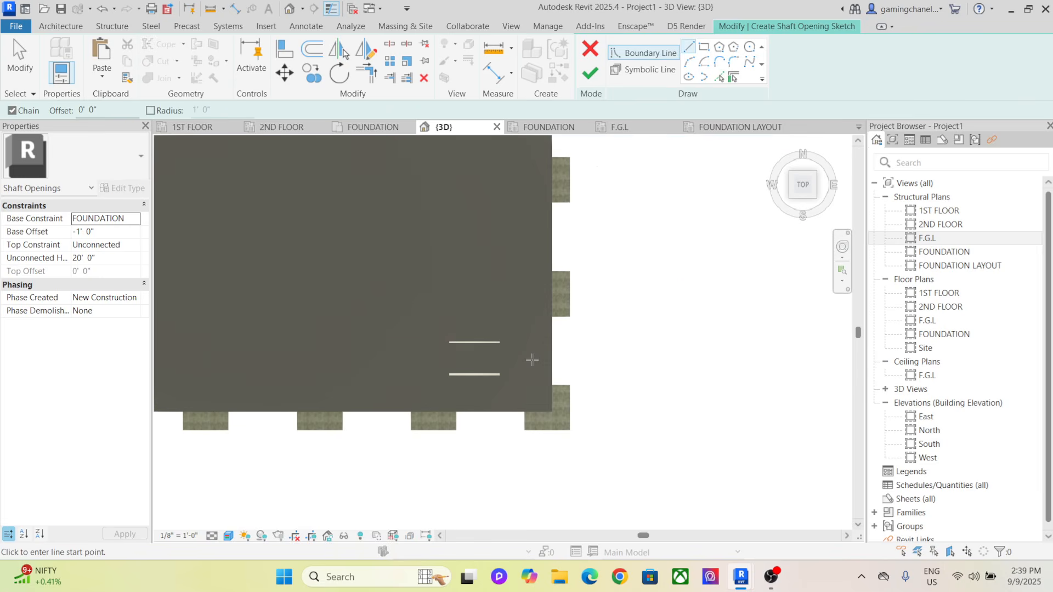
left_click(704, 47)
scroll(536, 379, "up", 3)
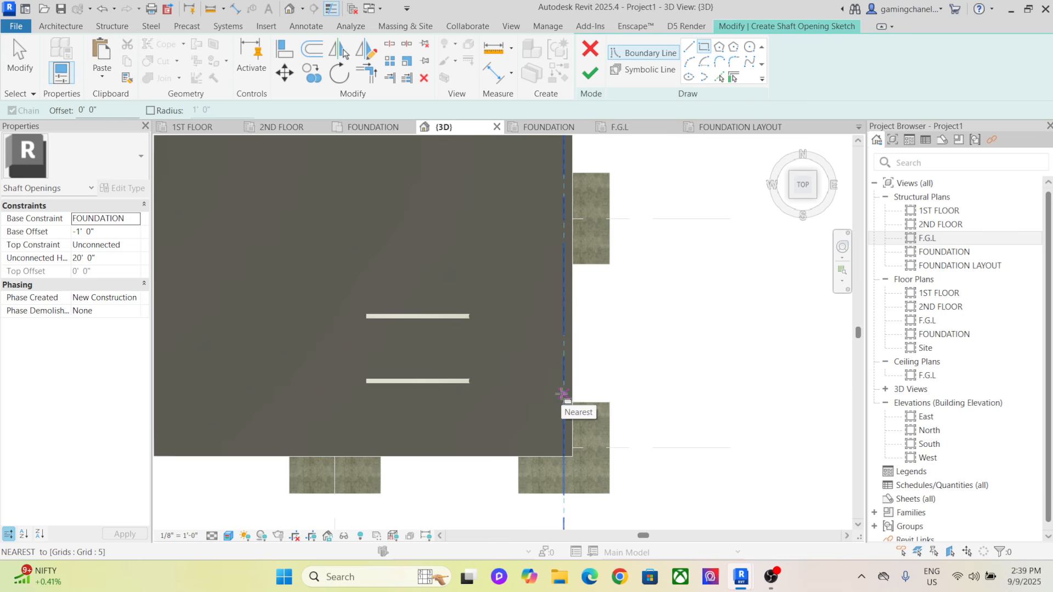
left_click(563, 306)
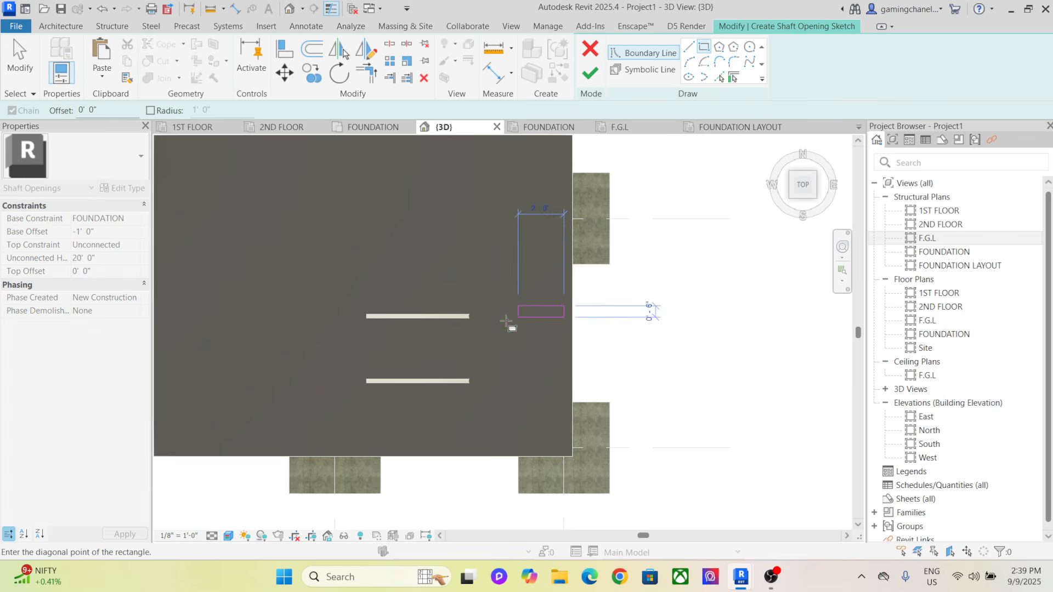
left_click(416, 398)
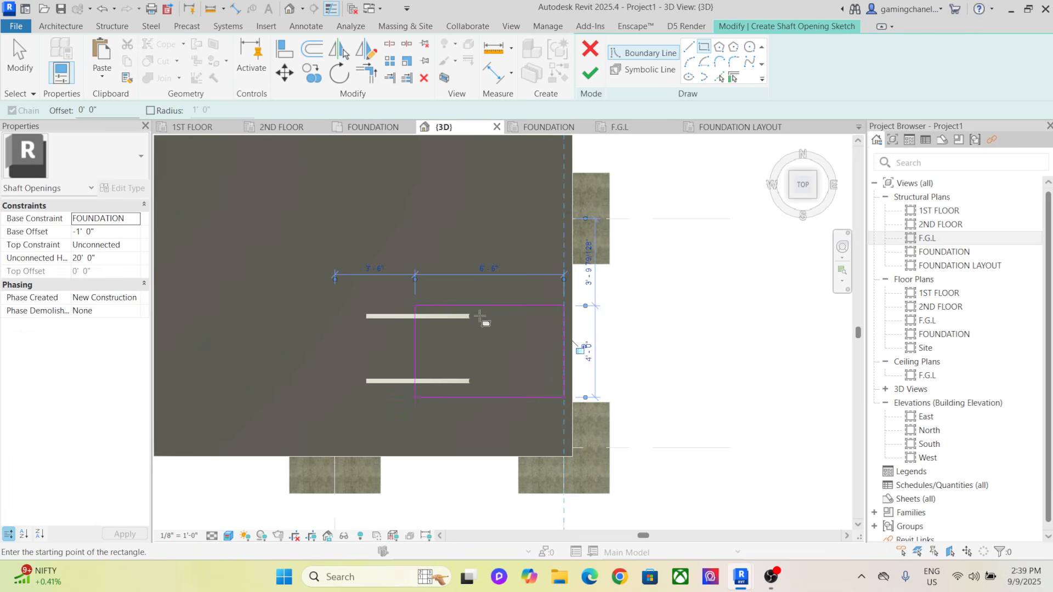
Constrain the stair shaft opening from base level 1ST FLOOR up to level 2ND FLOOR and finish the sketch
right_click(653, 148)
left_click(693, 160)
right_click(672, 166)
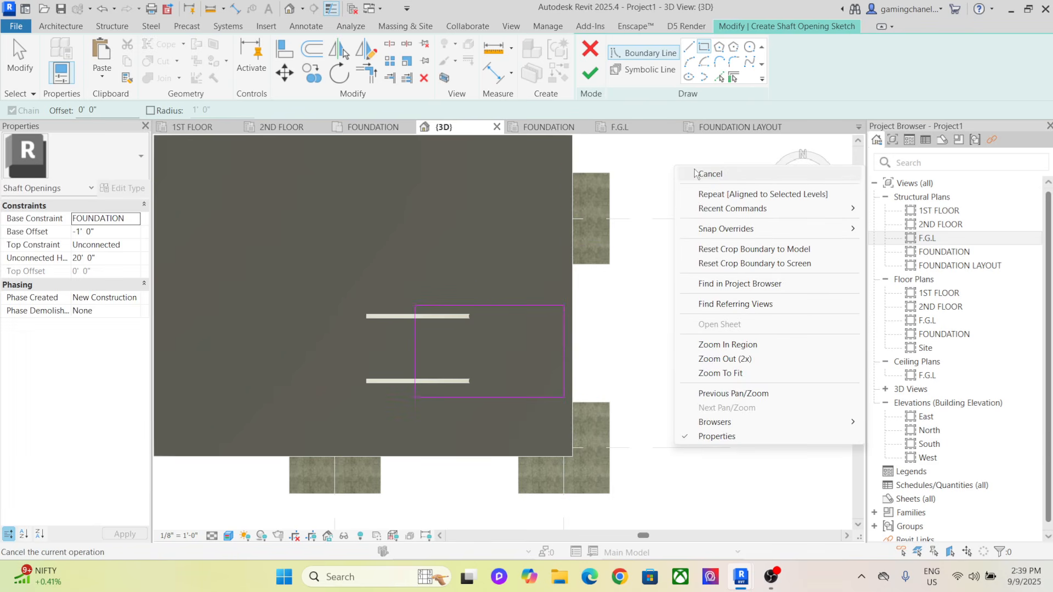
left_click(696, 172)
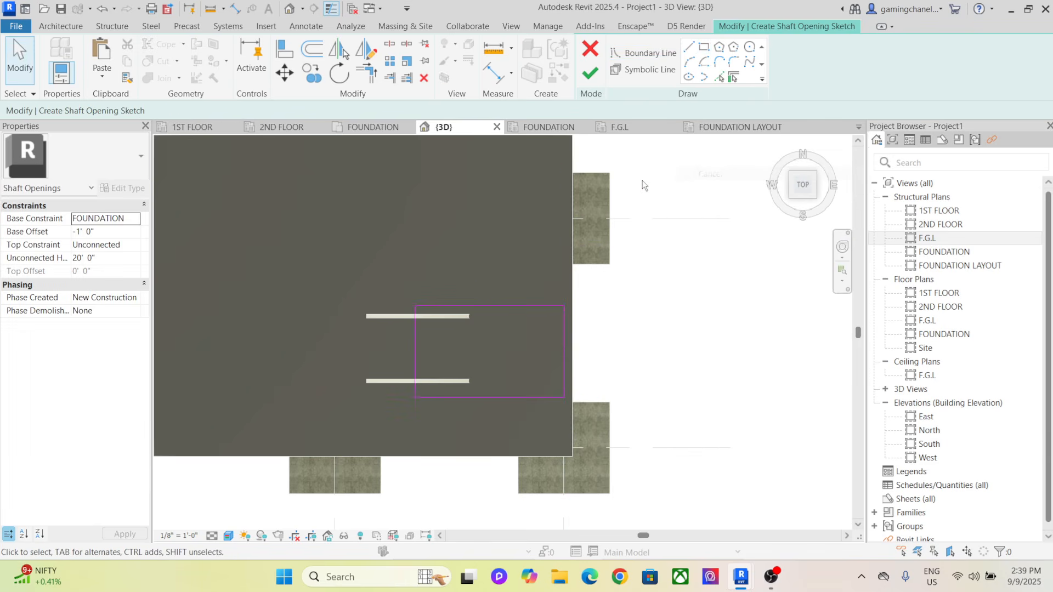
left_click(135, 220)
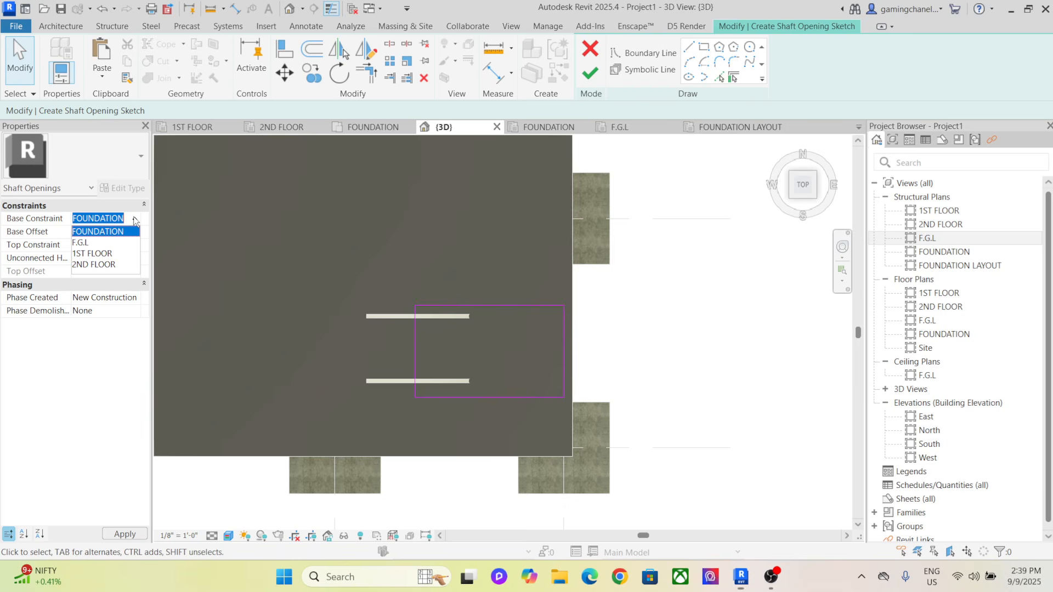
left_click(120, 254)
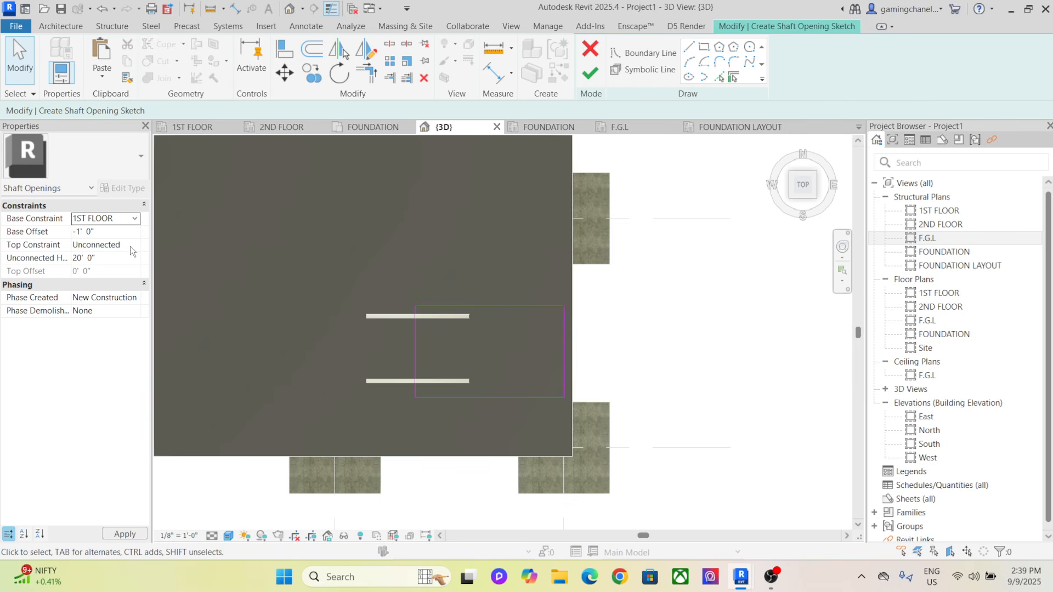
left_click(134, 248)
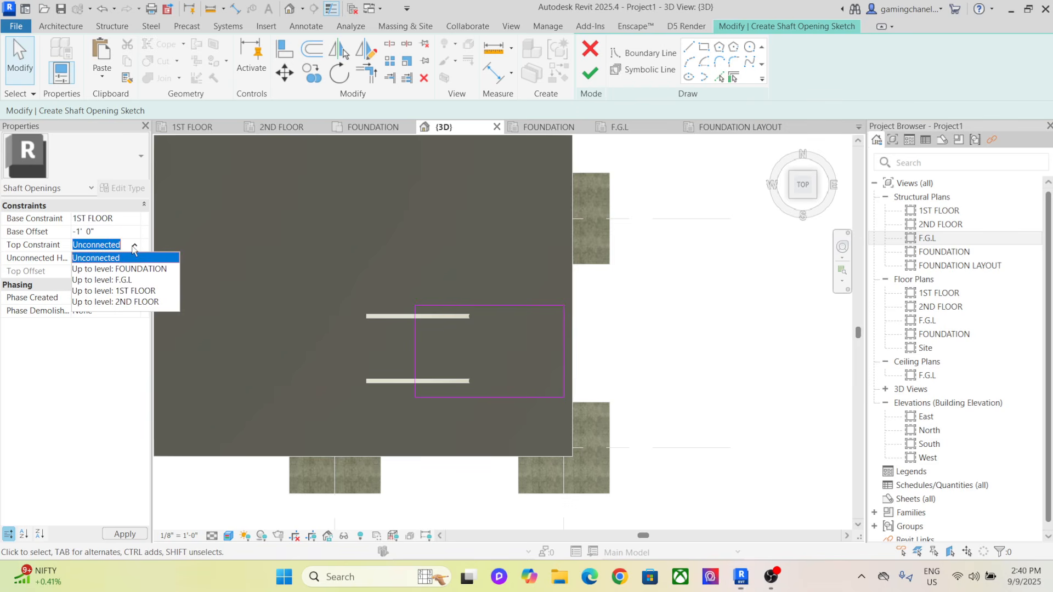
left_click(136, 303)
left_click(601, 72)
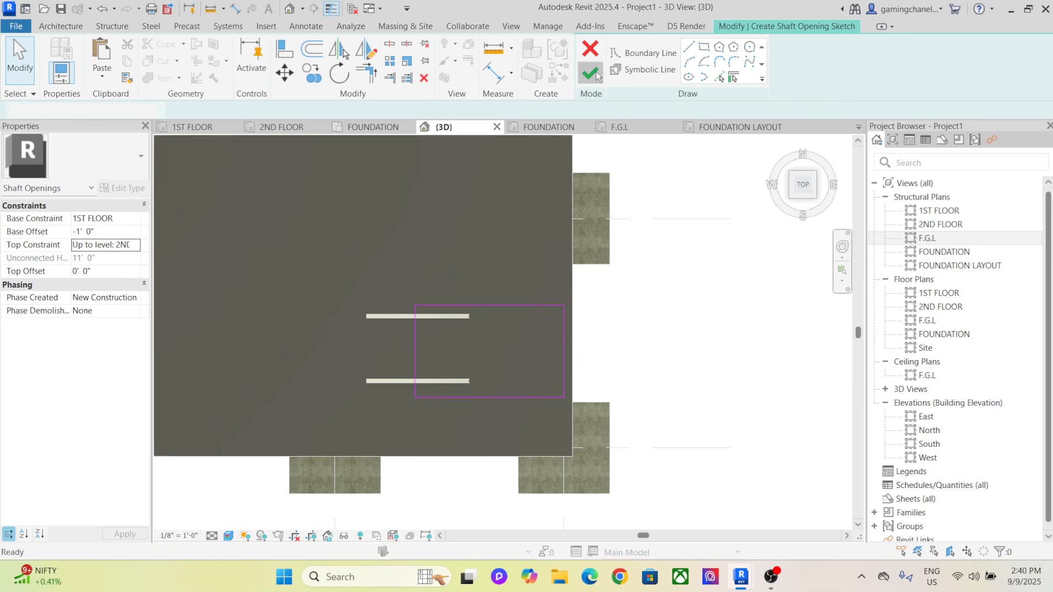
left_click(673, 317)
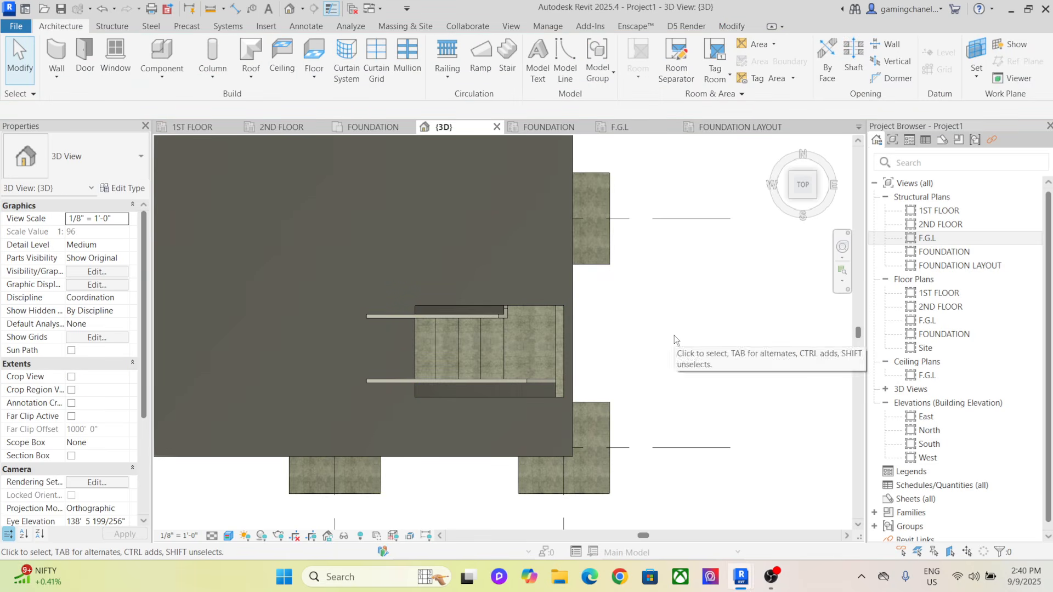
Examine the stair and shaft opening around the 3D model and review the F.G.L structural plan
middle_click_drag(674, 334, 779, 441, "shift")
scroll(731, 357, "down", 3)
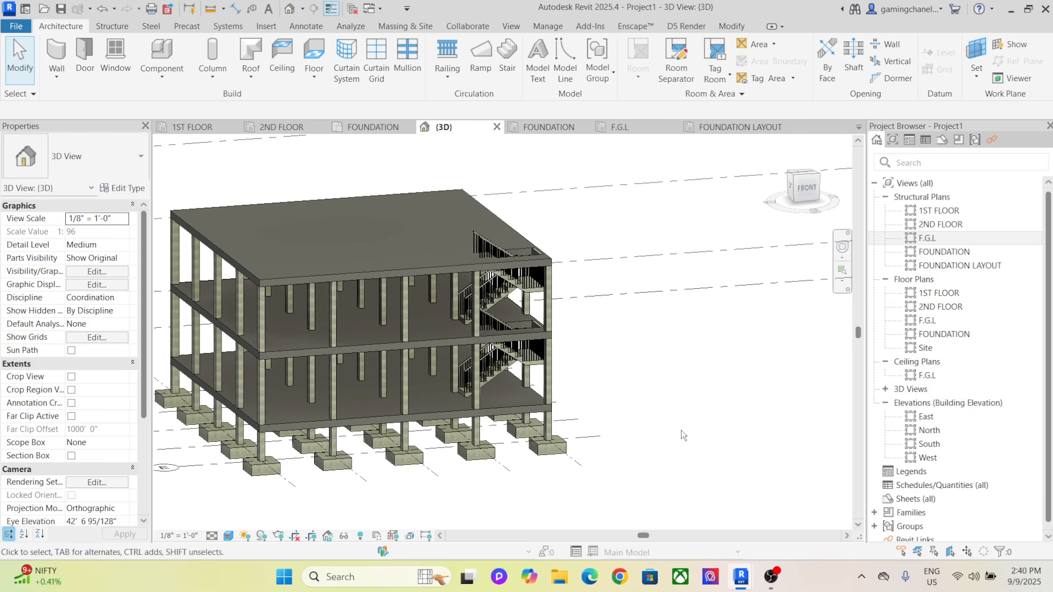
middle_click_drag(681, 430, 748, 446, "shift")
middle_click_drag(702, 406, 526, 420)
scroll(622, 484, "down", 1)
middle_click_drag(623, 483, 670, 447, "shift")
left_click(965, 239)
double_click(965, 239)
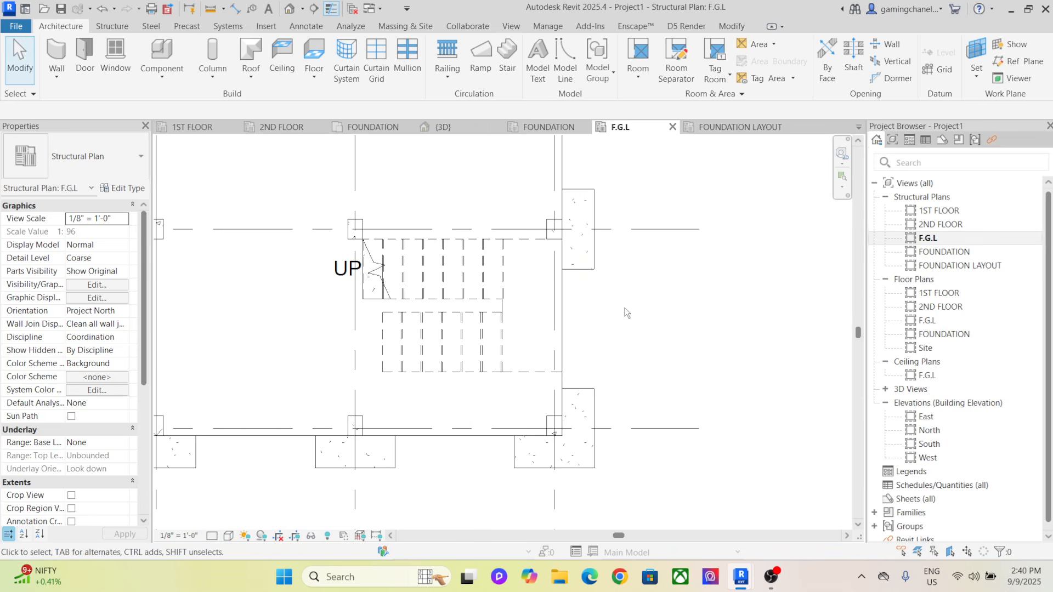
scroll(617, 307, "down", 5)
middle_click_drag(615, 304, 618, 350)
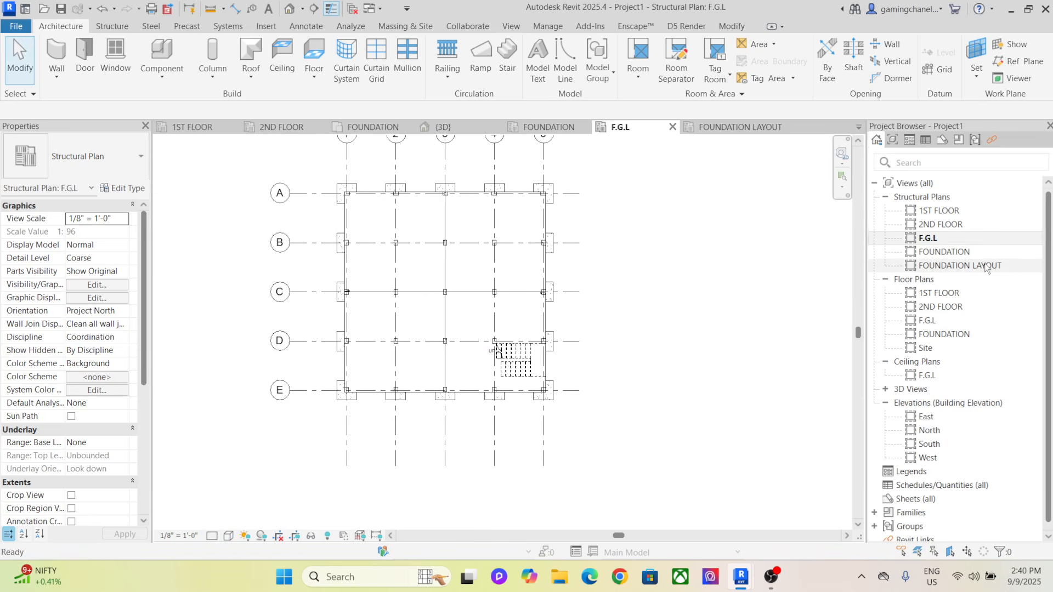
Open the FOUNDATION LAYOUT structural plan and examine its grid of footings and columns
double_click(968, 265)
scroll(735, 296, "down", 5)
middle_click_drag(733, 299, 522, 253)
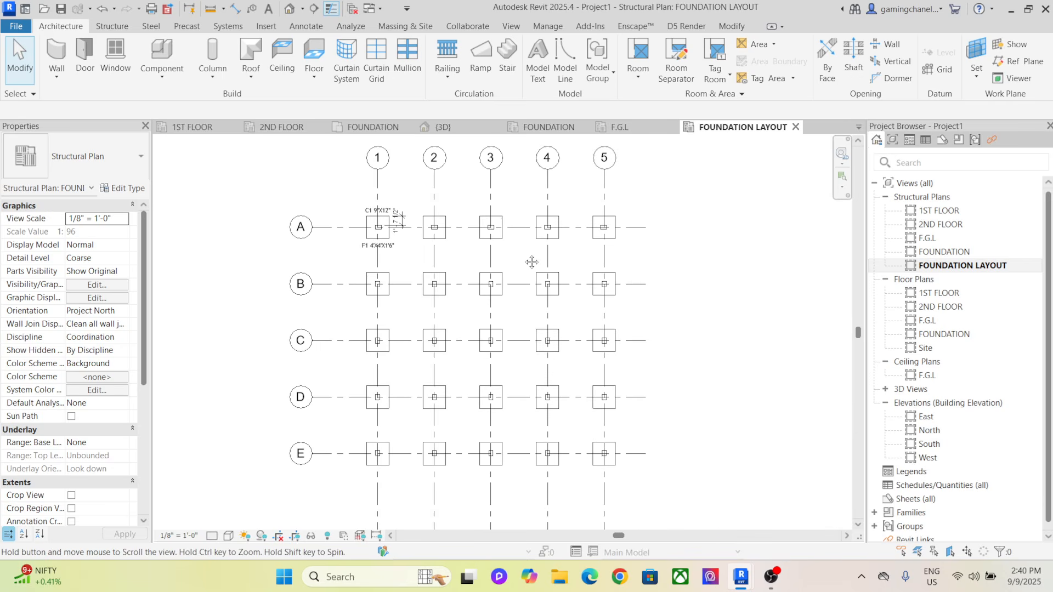
scroll(598, 294, "up", 3)
scroll(641, 304, "down", 4)
middle_click_drag(642, 304, 586, 291)
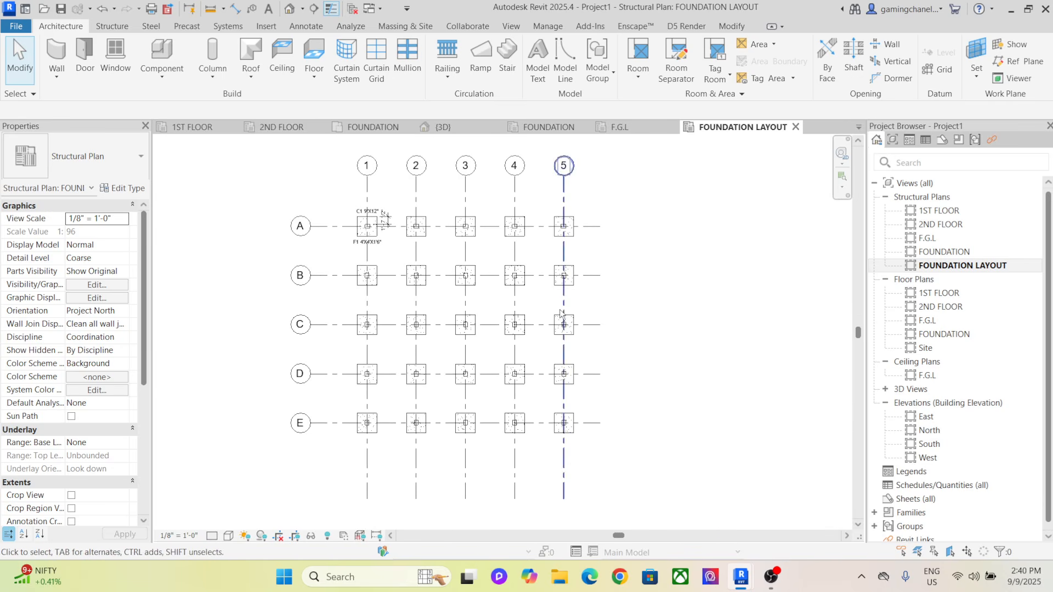
scroll(519, 335, "up", 8)
middle_click_drag(614, 357, 558, 363)
scroll(539, 333, "down", 5)
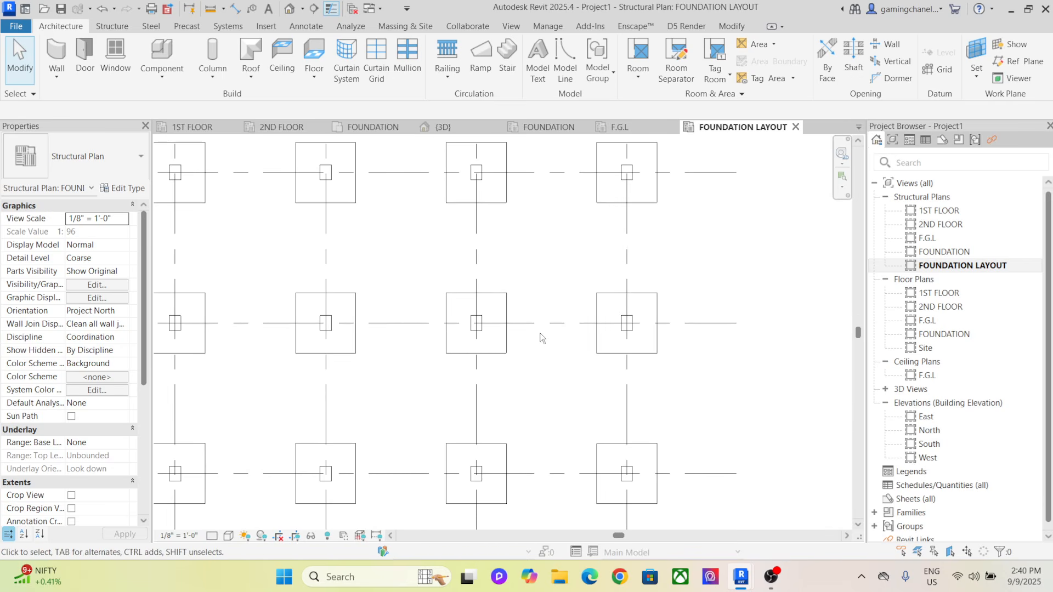
scroll(554, 280, "up", 2)
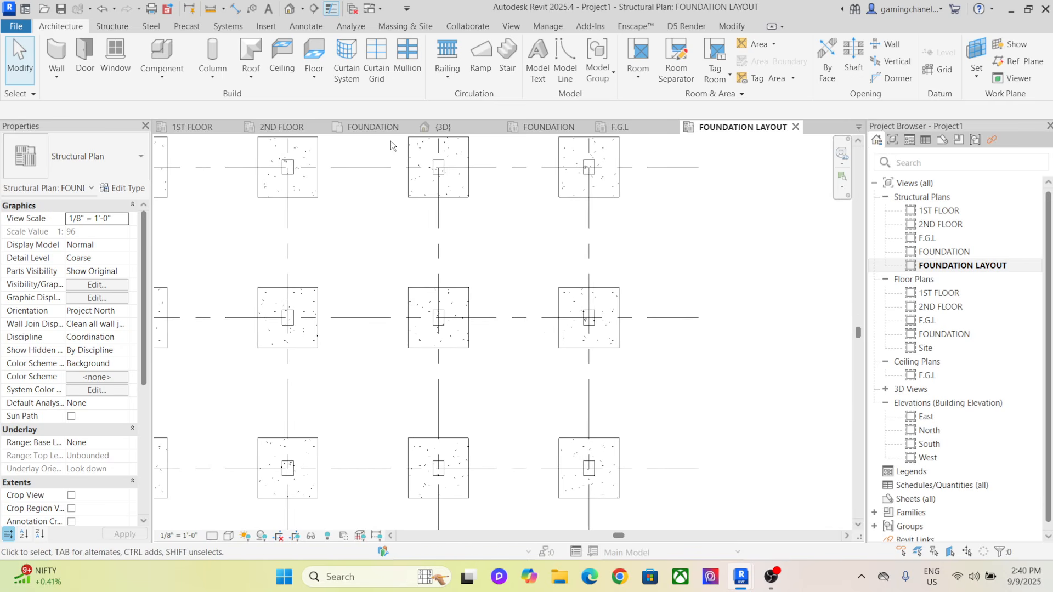
left_click(300, 26)
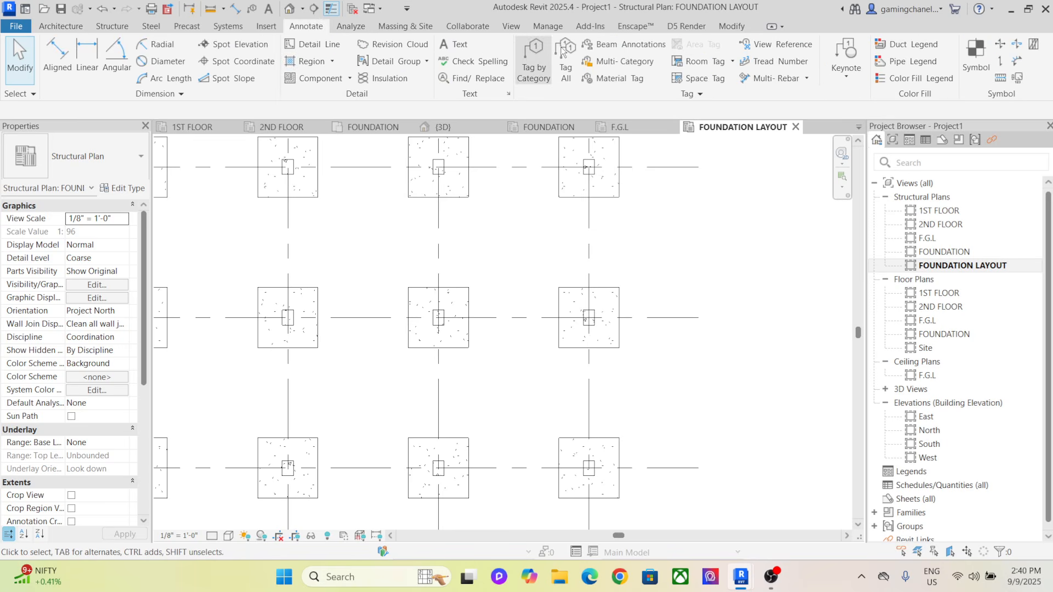
left_click(269, 27)
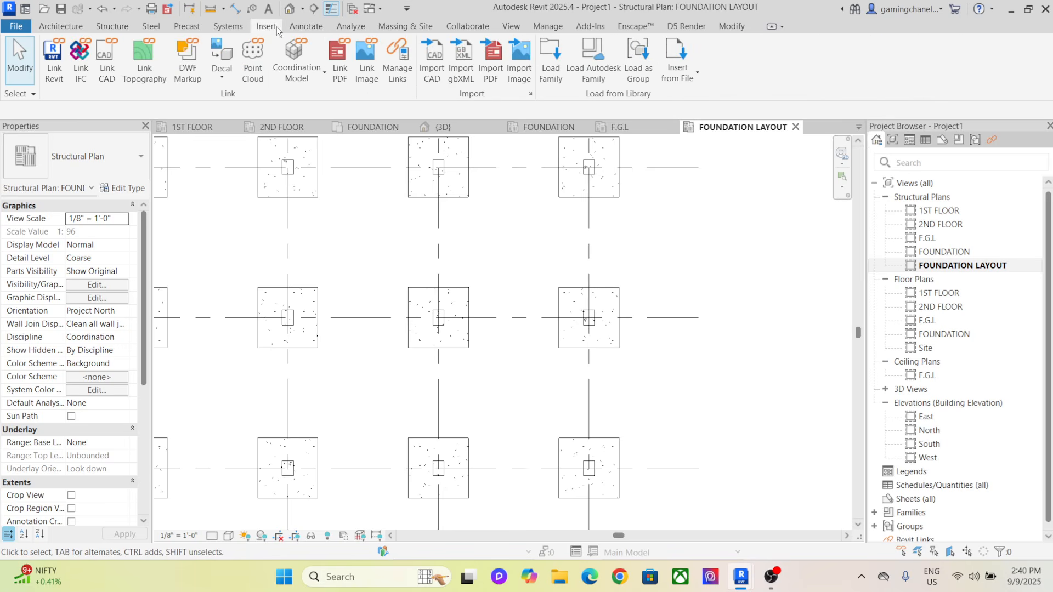
left_click(353, 26)
left_click(410, 26)
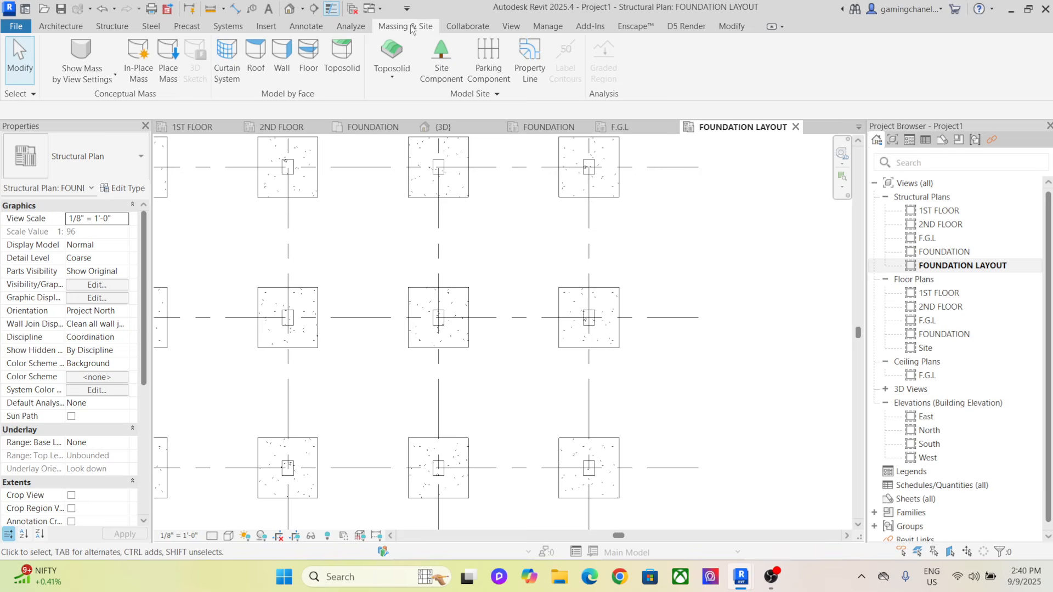
left_click(459, 28)
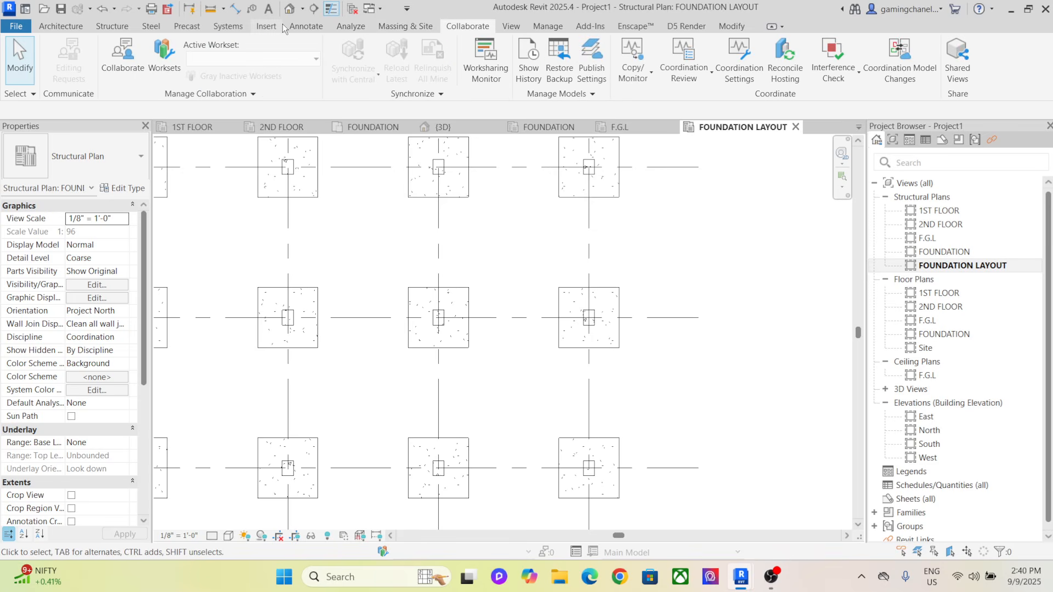
left_click(317, 27)
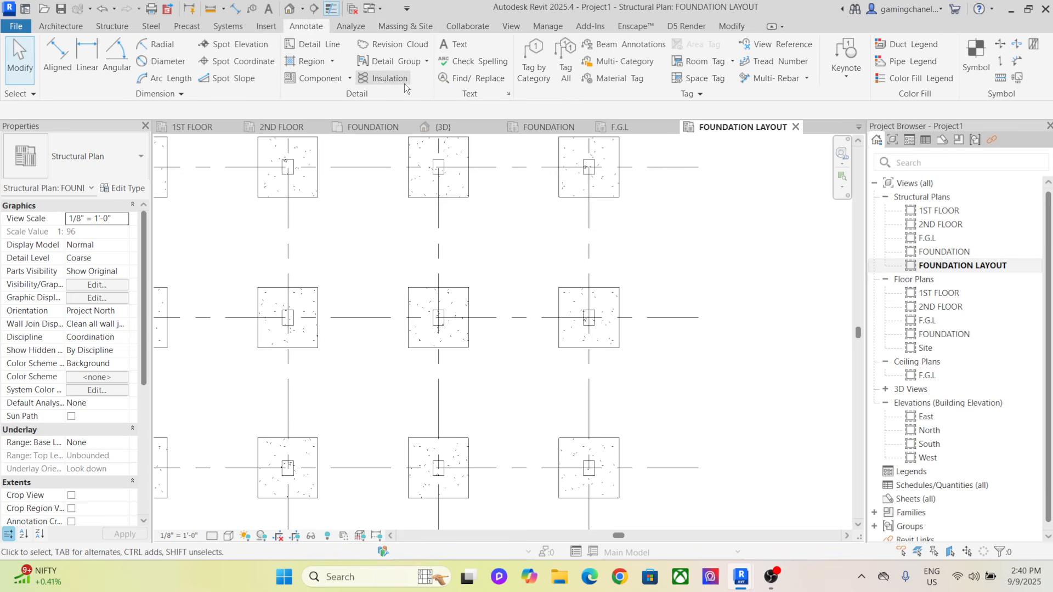
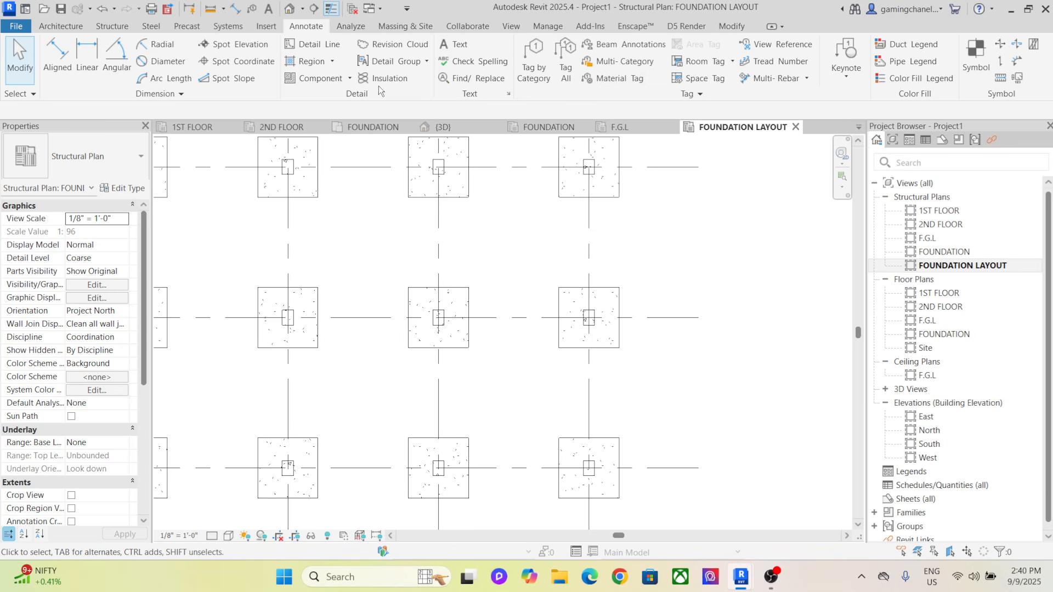
left_click(61, 25)
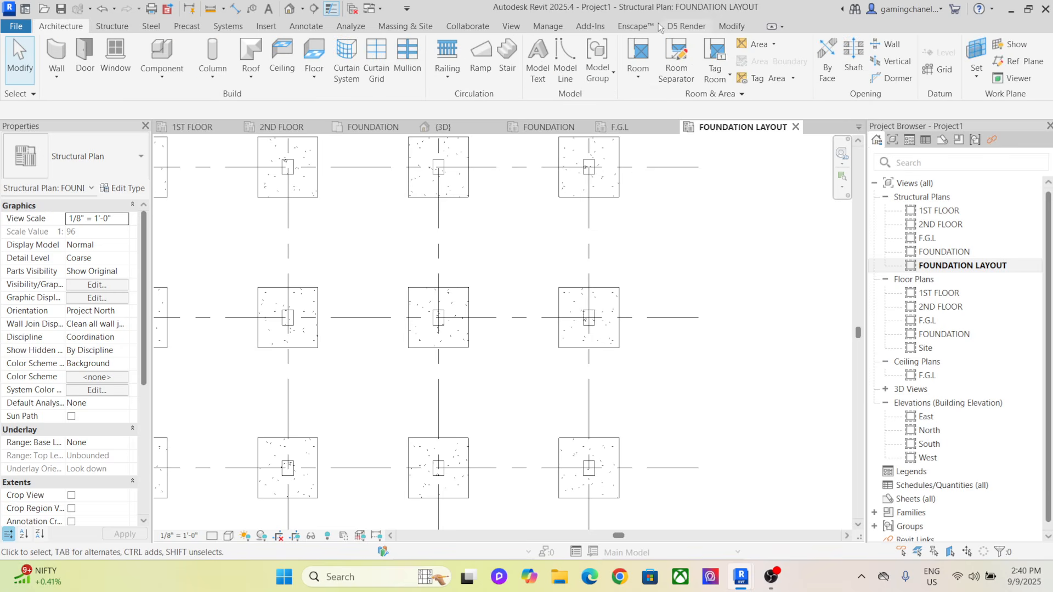
Create a rectangular callout around an interior footing on grid 4 in the FOUNDATION LAYOUT plan
left_click(511, 26)
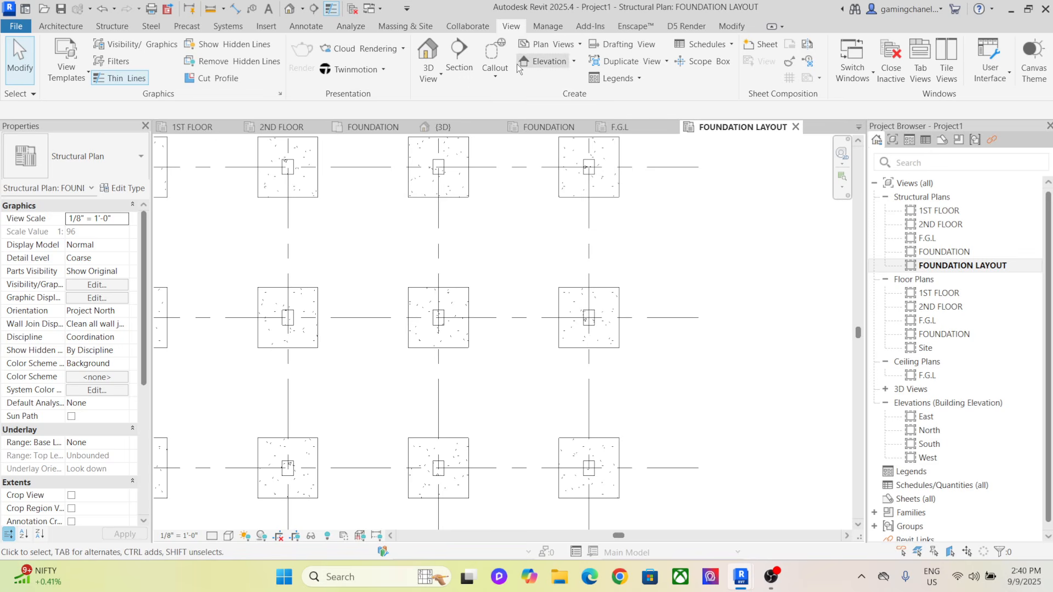
left_click(496, 79)
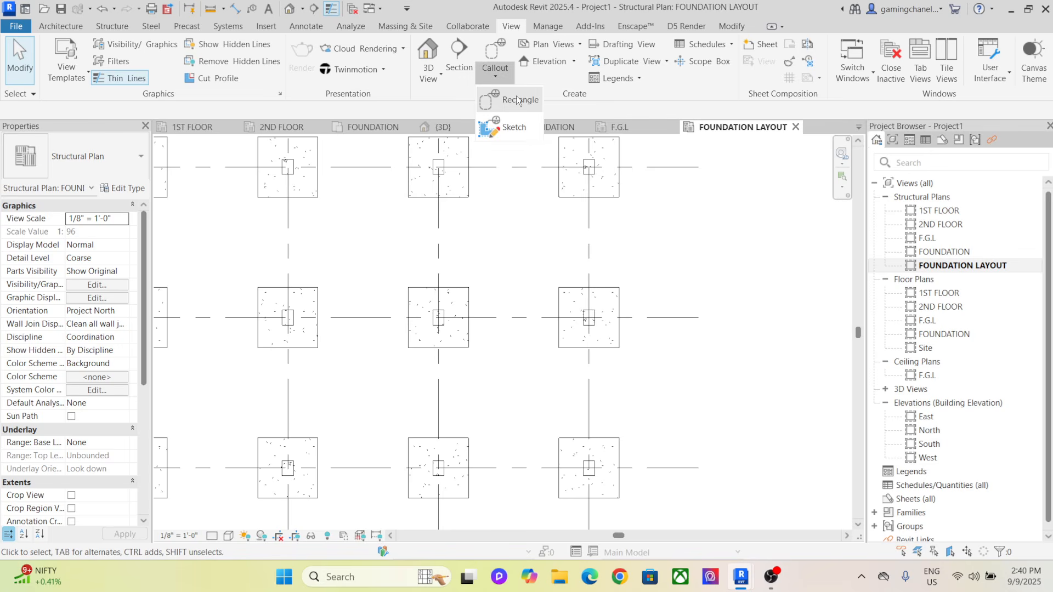
left_click(382, 262)
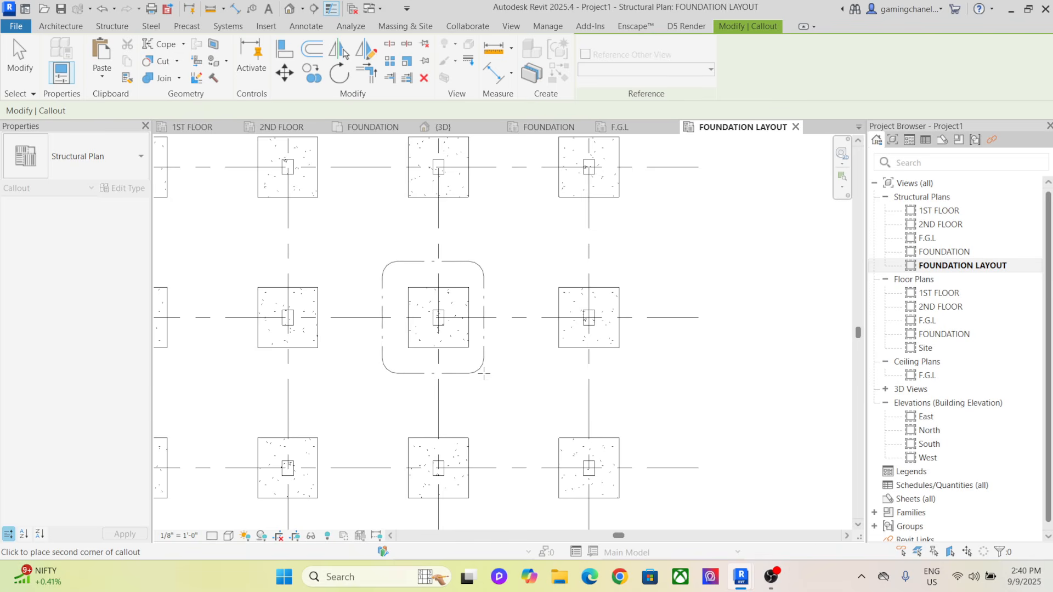
left_click(484, 374)
left_click(485, 295)
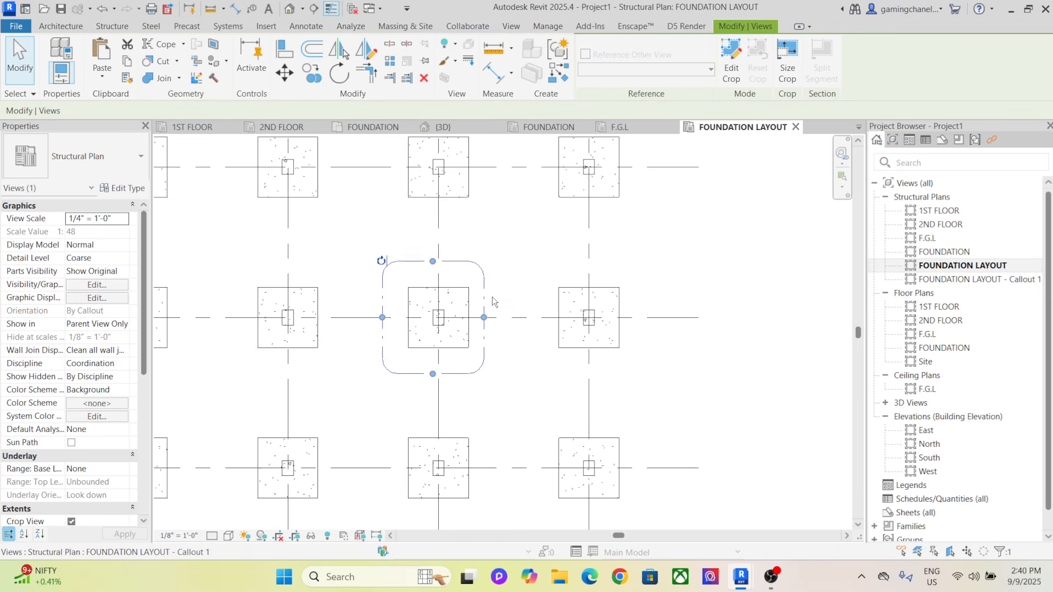
right_click(515, 228)
left_click(550, 174)
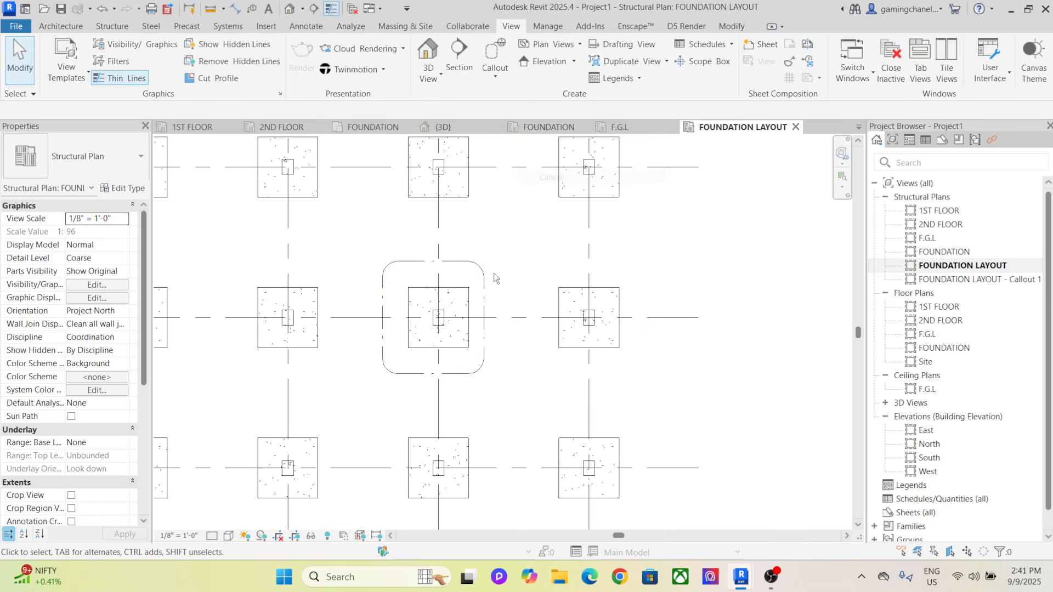
double_click(489, 295)
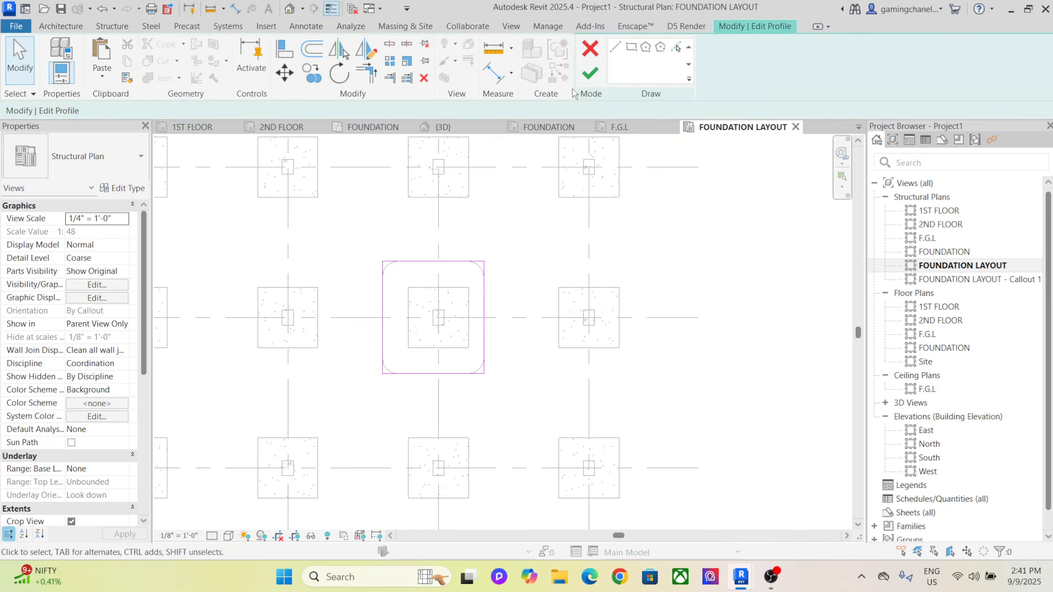
left_click(590, 73)
left_click(687, 225)
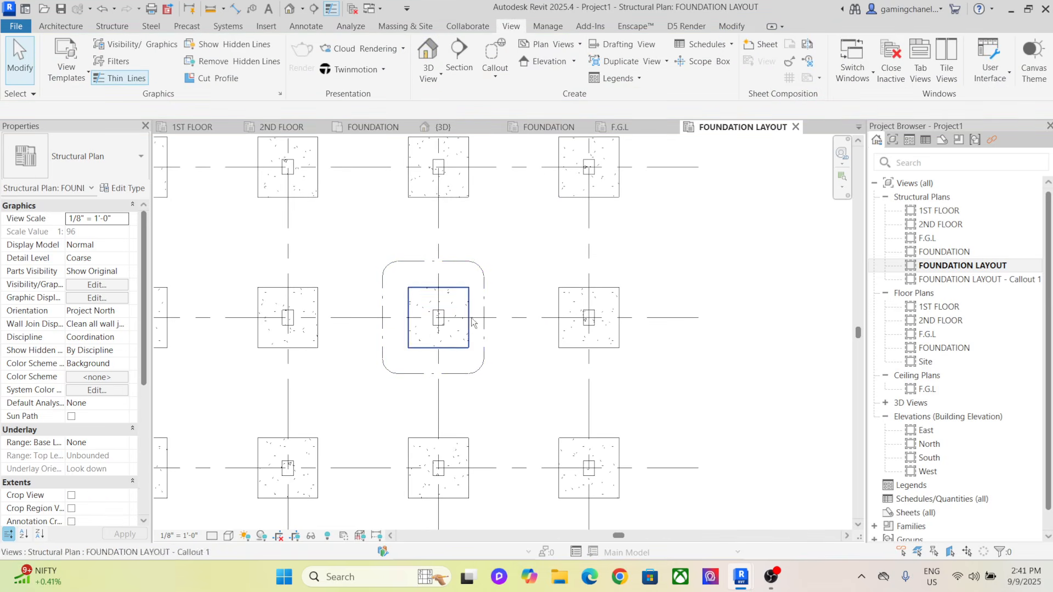
Widen the callout boundary slightly on the side facing grid 5
left_click(482, 370)
scroll(482, 370, "up", 2)
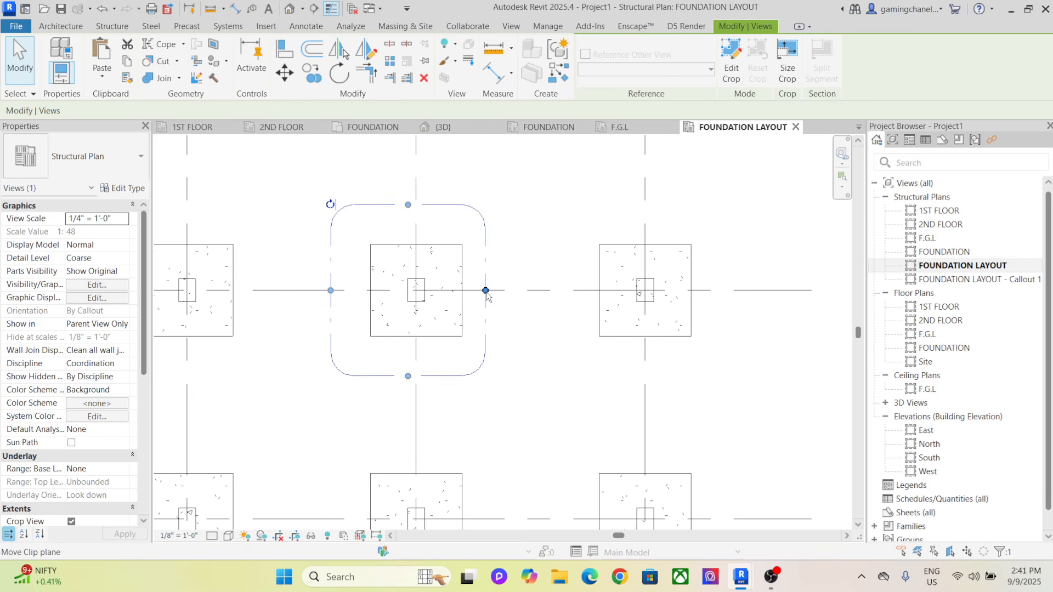
left_click_drag(486, 290, 496, 290)
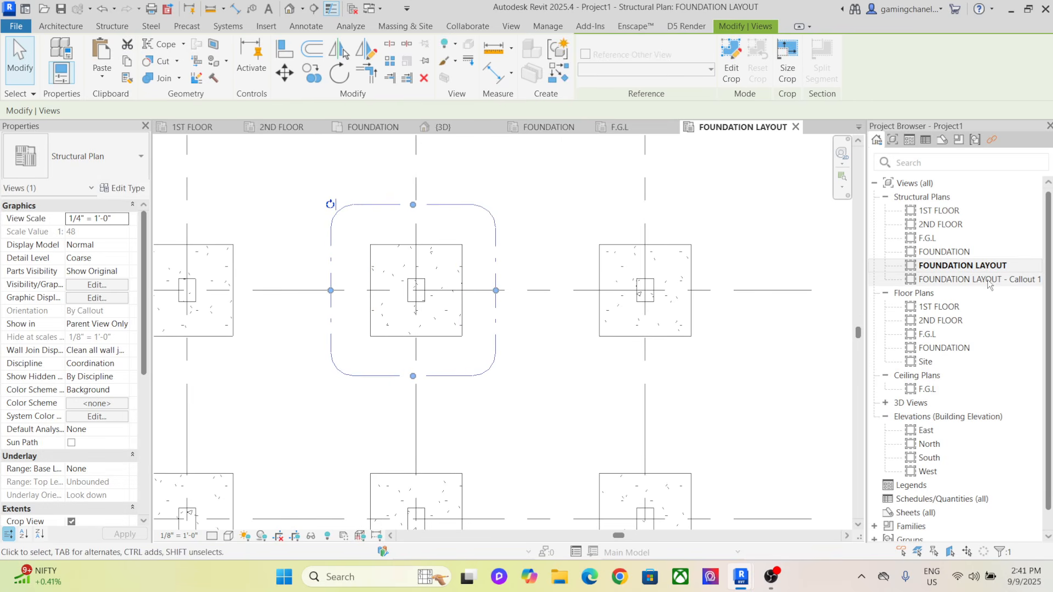
Open the FOUNDATION LAYOUT - Callout 1 view and widen its crop region on both sides of the footing
double_click(965, 279)
left_click(597, 328)
middle_click_drag(761, 318, 660, 263)
scroll(489, 344, "up", 2)
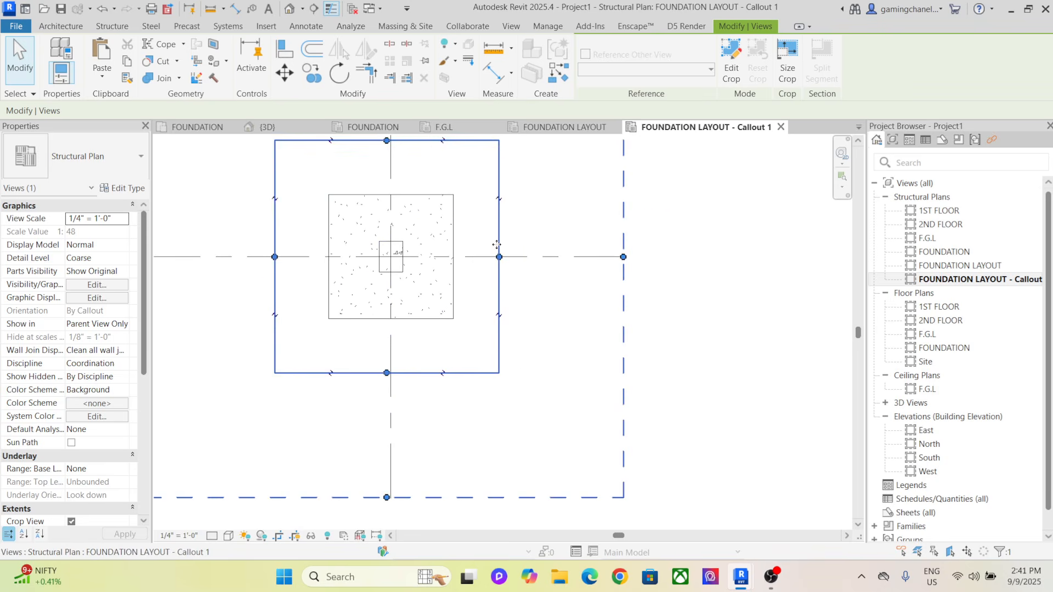
left_click_drag(499, 257, 527, 257)
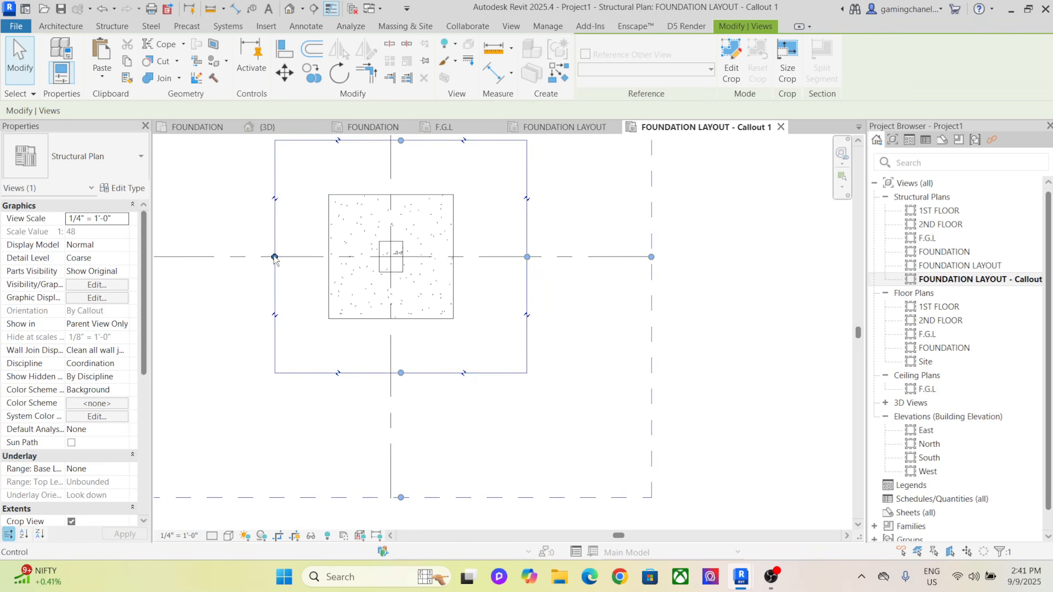
left_click_drag(274, 264, 258, 265)
left_click(690, 277)
middle_click_drag(697, 243, 716, 291)
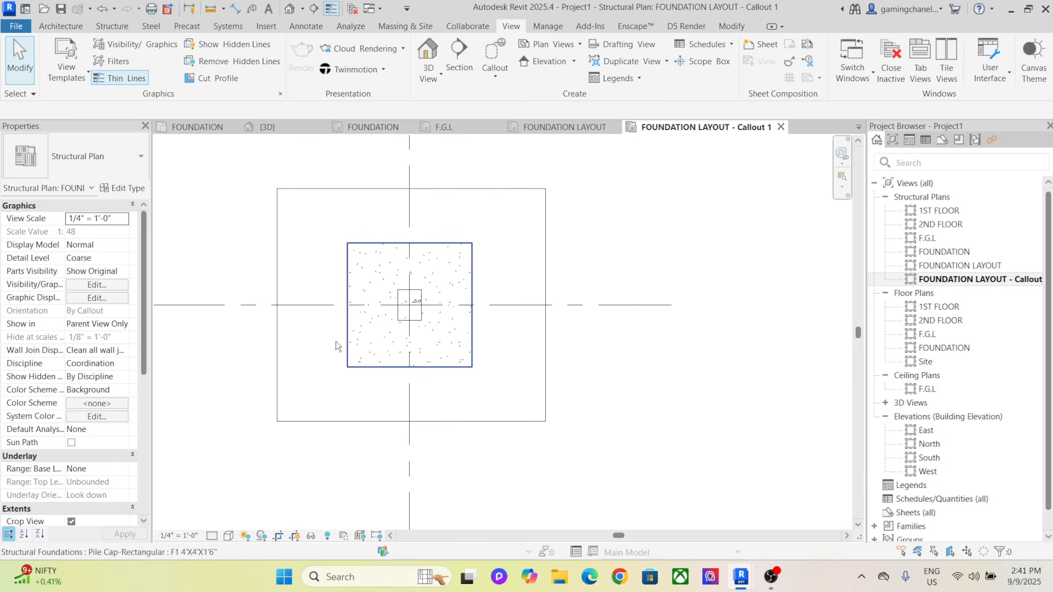
scroll(337, 329, "up", 4)
middle_click_drag(550, 245, 490, 281)
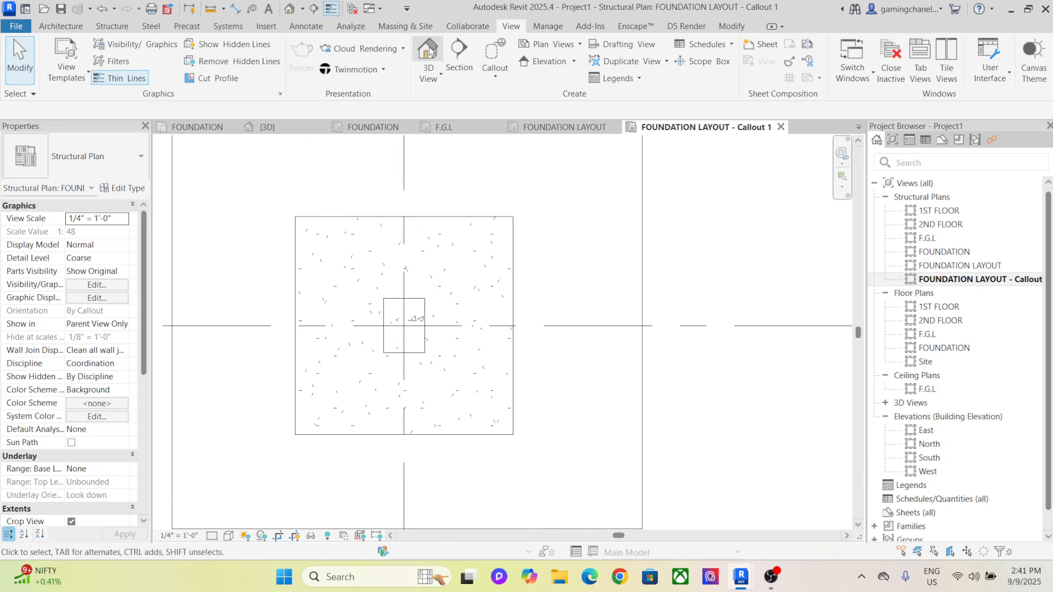
left_click(63, 27)
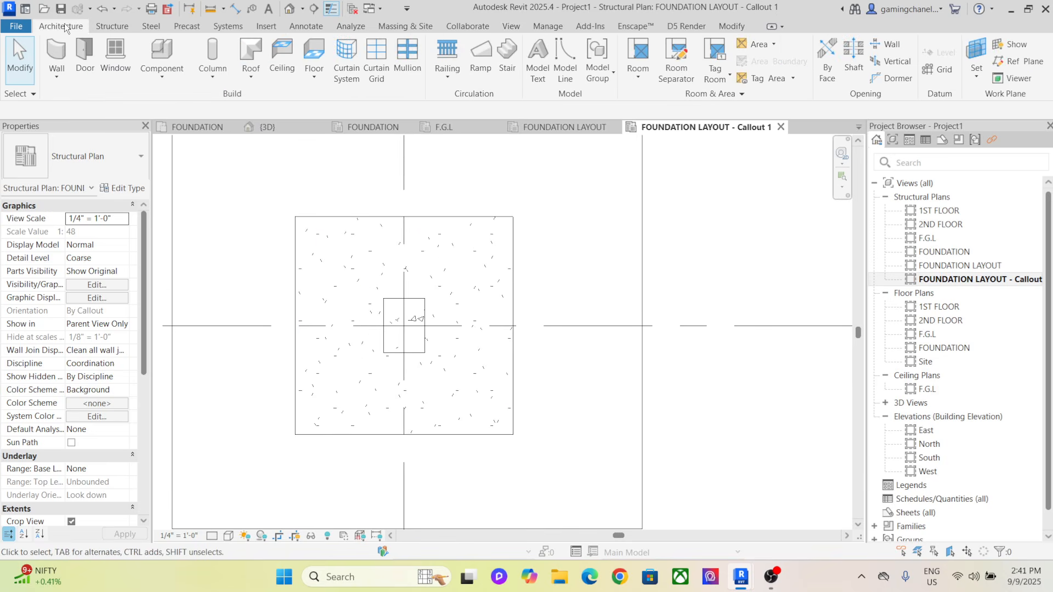
Dimension the column's long side and the distance from its centreline to one side face with aligned dimensions in the footing callout
left_click(236, 9)
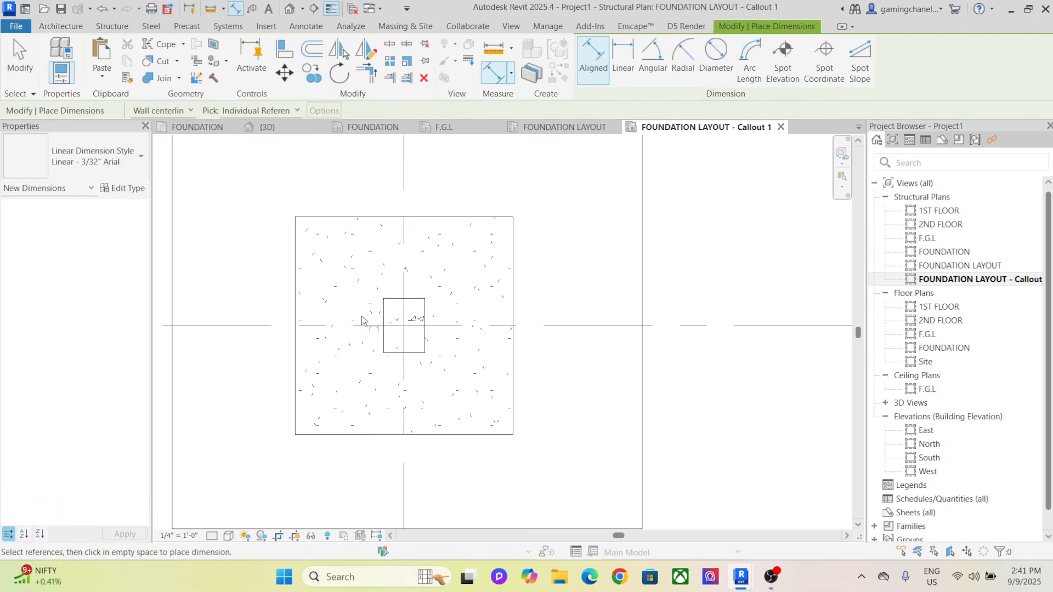
left_click(390, 297)
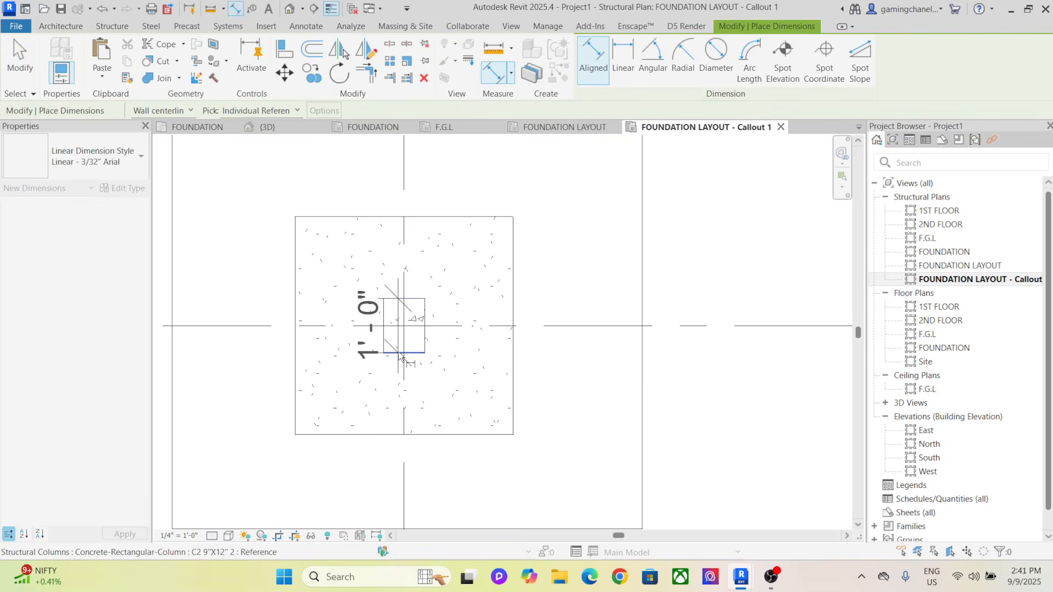
left_click(359, 327)
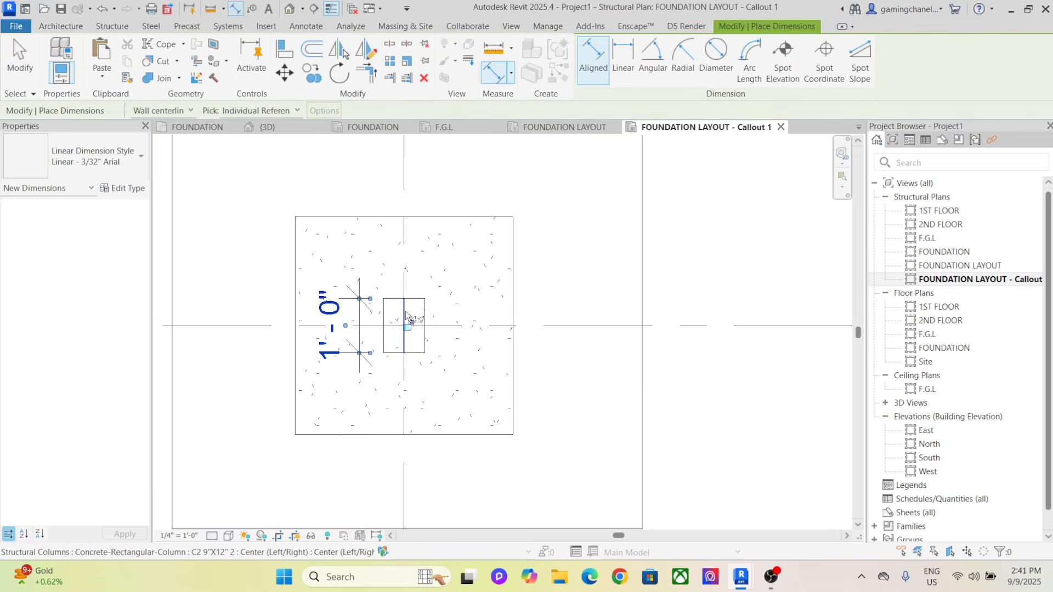
scroll(412, 296, "up", 5)
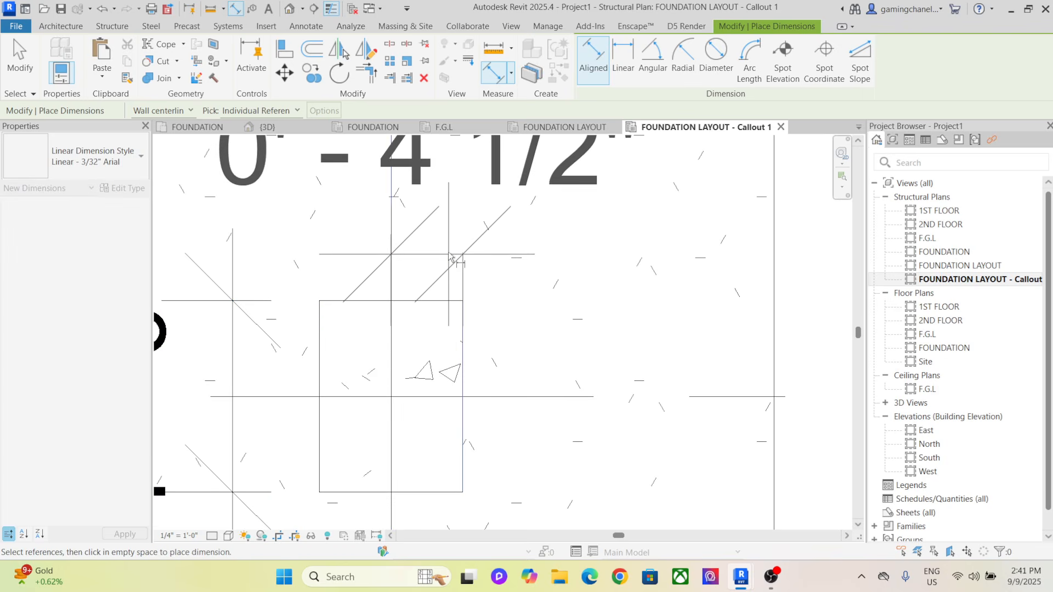
left_click(440, 234)
scroll(477, 296, "down", 4)
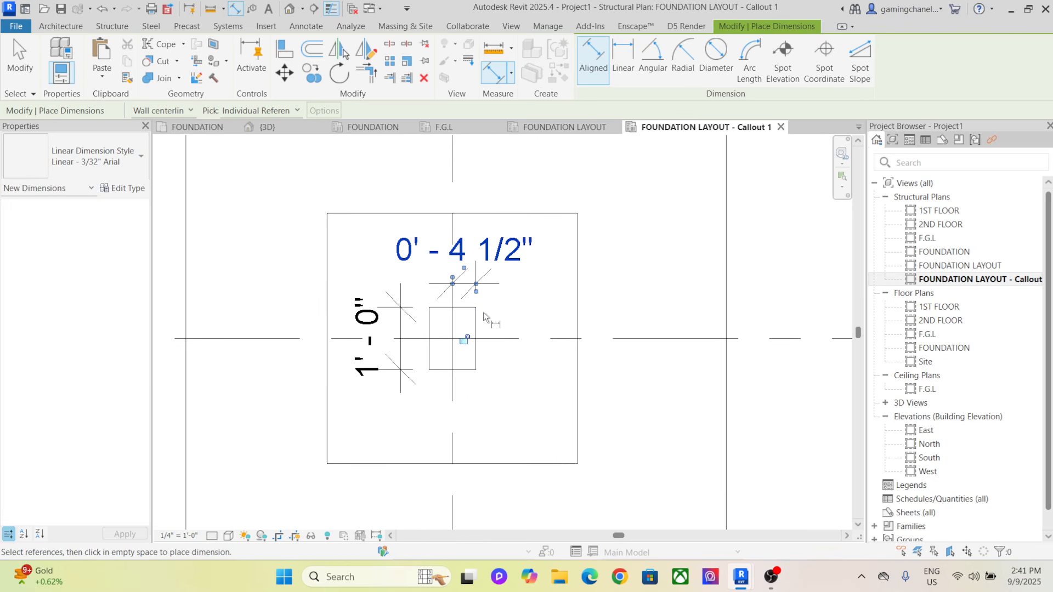
Dimension the footing's overall size perpendicular to grid C, placing the dimension outside the side facing away from the grid bubble
middle_click_drag(481, 302, 479, 302)
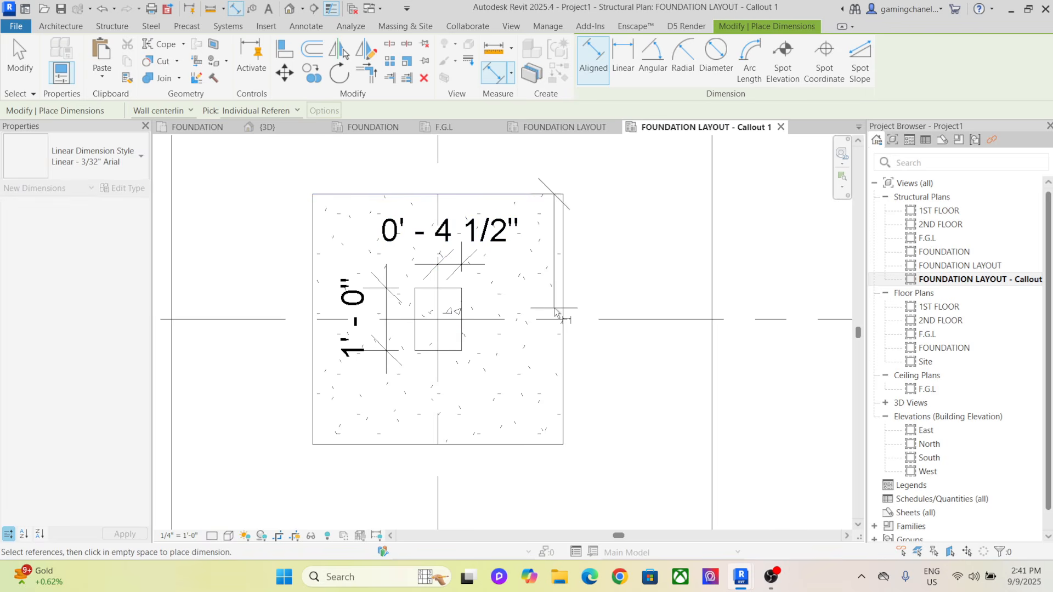
left_click(541, 444)
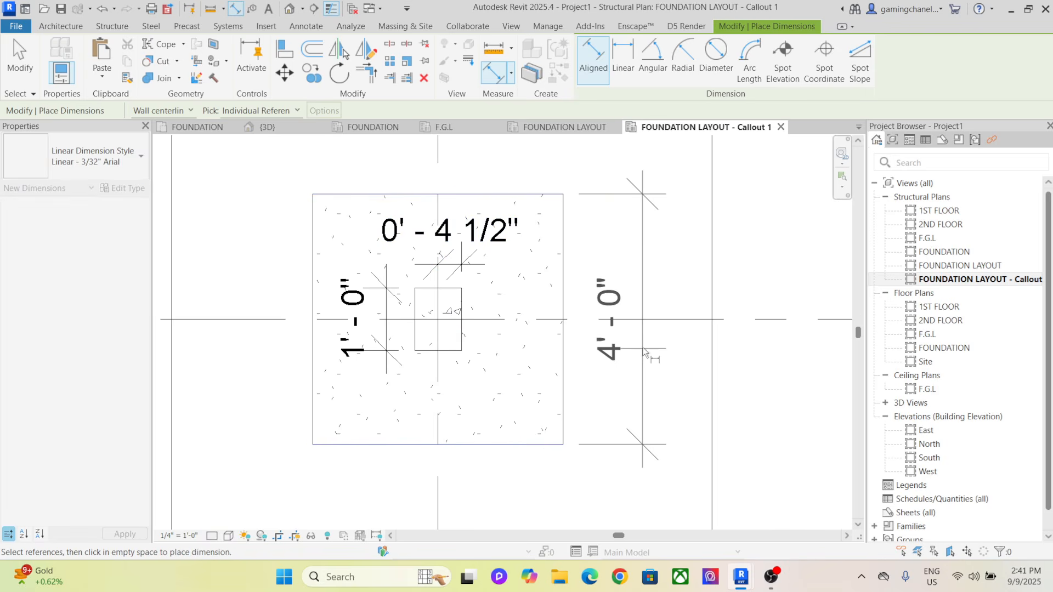
left_click(650, 292)
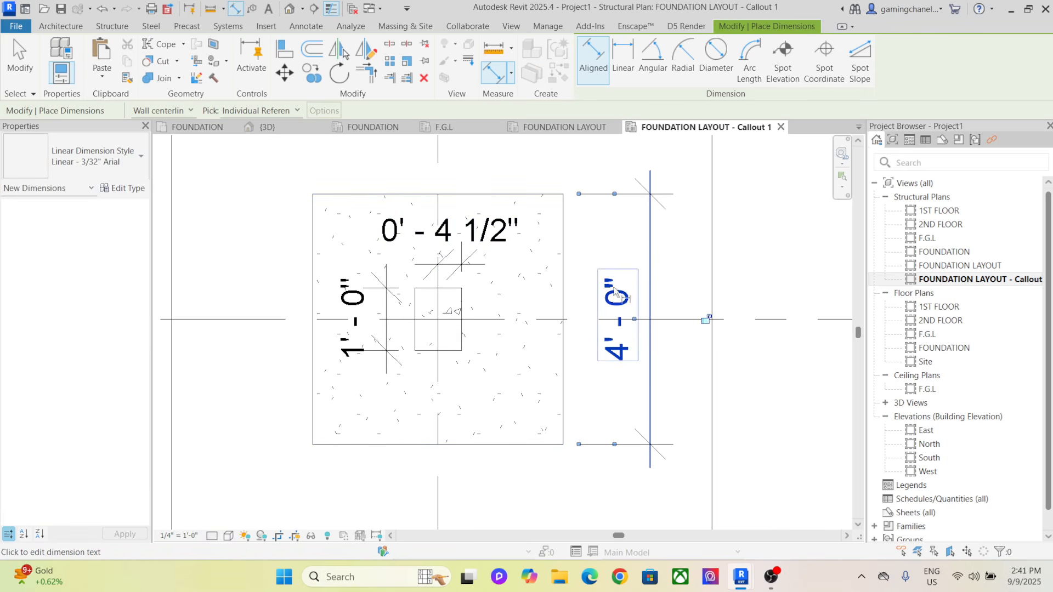
Dimension both halves of the footing from its centreline along grid C to the outer edges, on the side facing bubble C
left_click(322, 194)
left_click(328, 319)
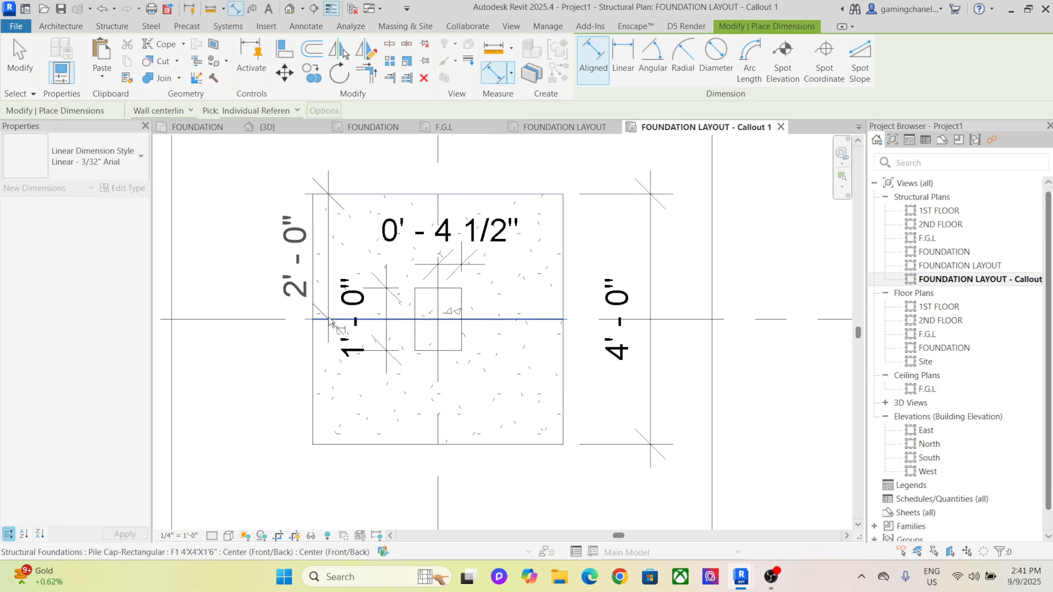
left_click(287, 273)
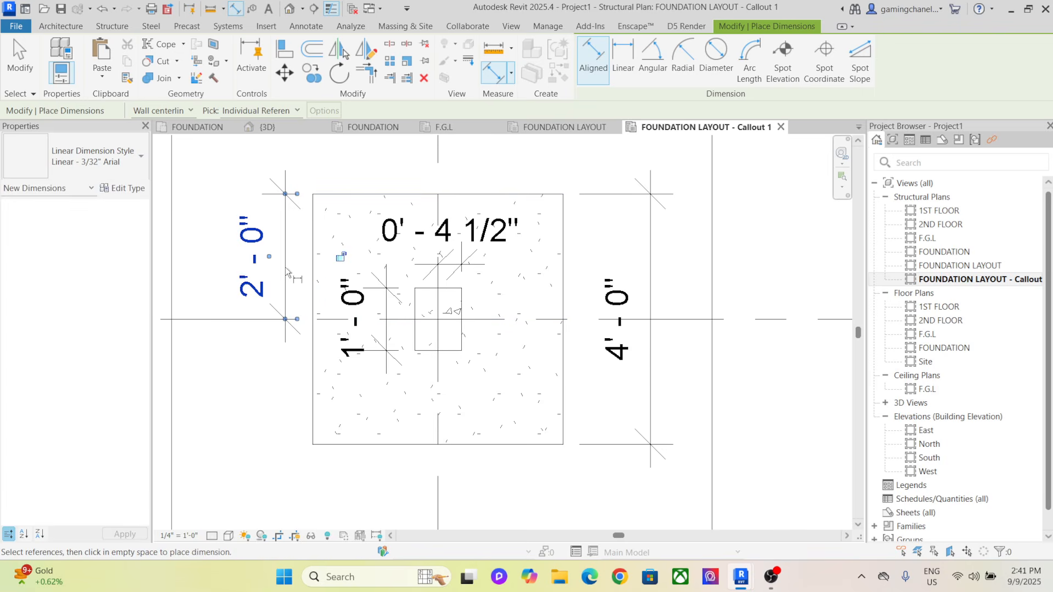
left_click(328, 444)
left_click(310, 320)
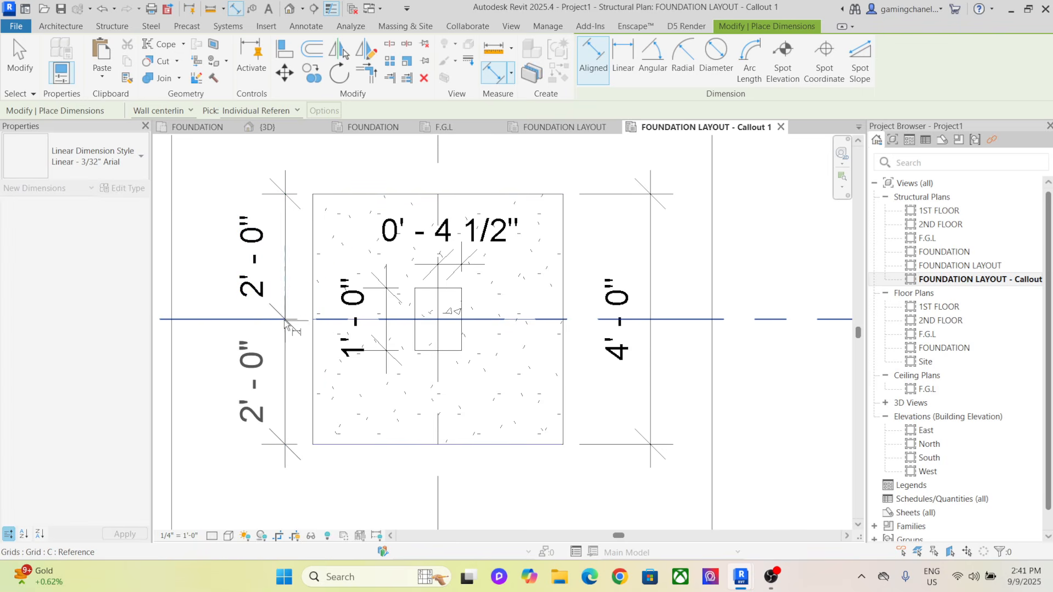
left_click(282, 369)
scroll(332, 349, "down", 2)
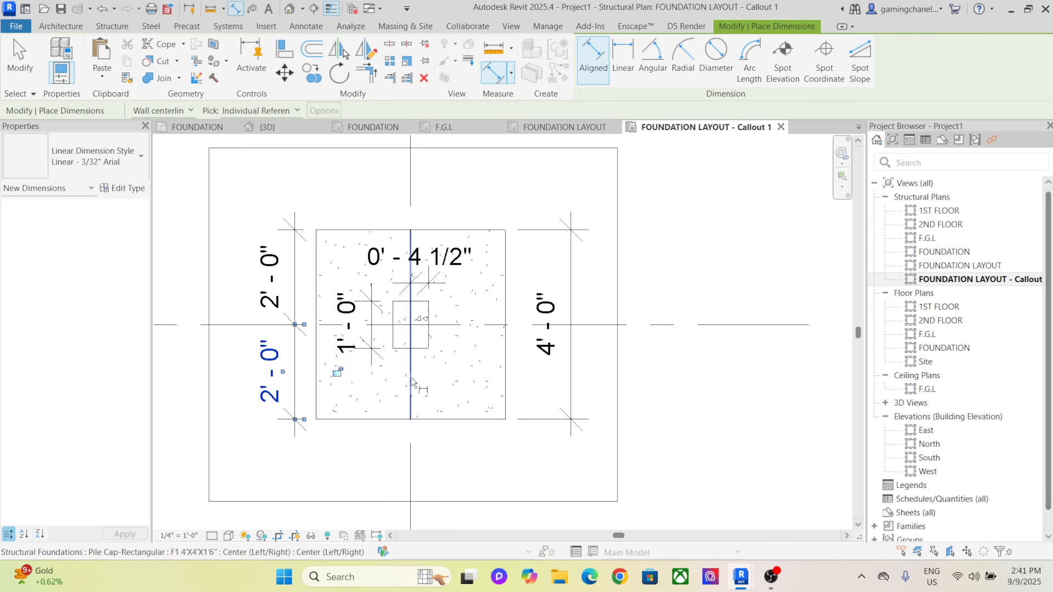
scroll(436, 325, "down", 2)
right_click(606, 206)
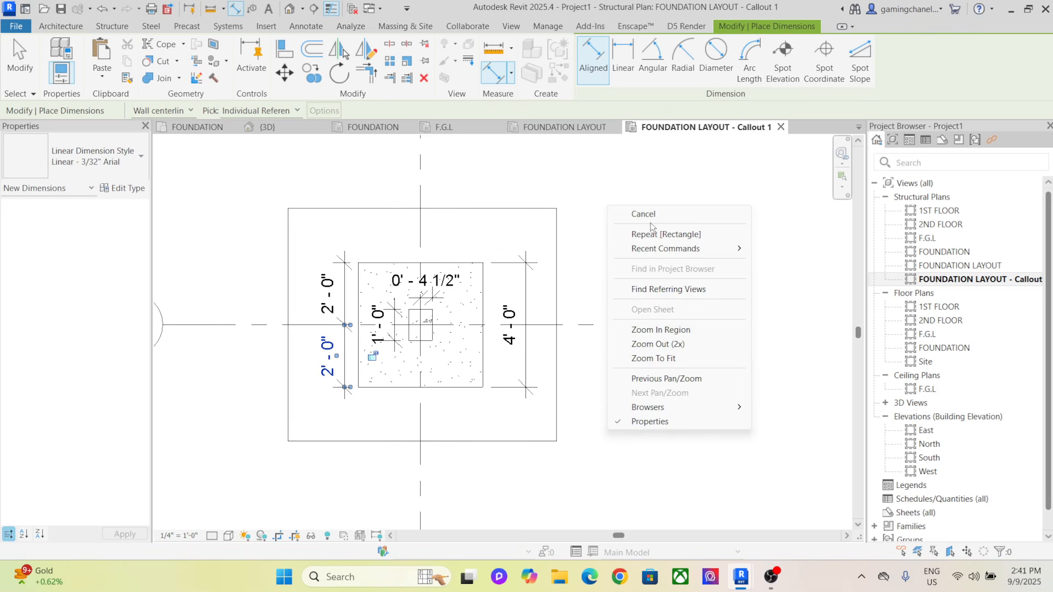
left_click(636, 216)
right_click(638, 212)
left_click(674, 220)
Open the structural material of the F1 footing and examine the graphics settings of Concrete, Cast-in-Place gray
scroll(458, 364, "down", 1)
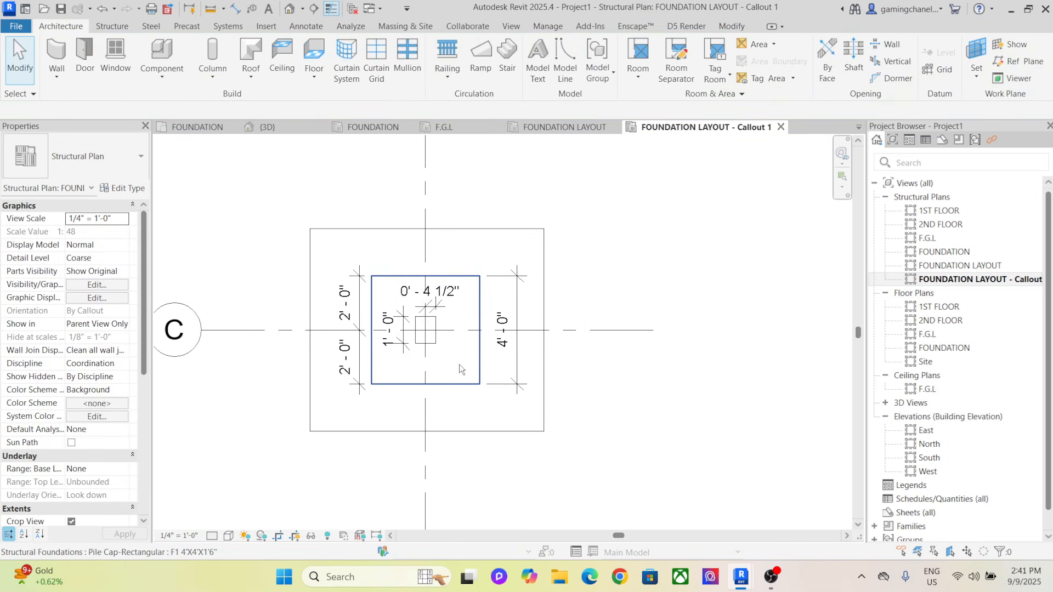
middle_click_drag(468, 378, 482, 378)
scroll(440, 337, "up", 1)
scroll(442, 363, "up", 2)
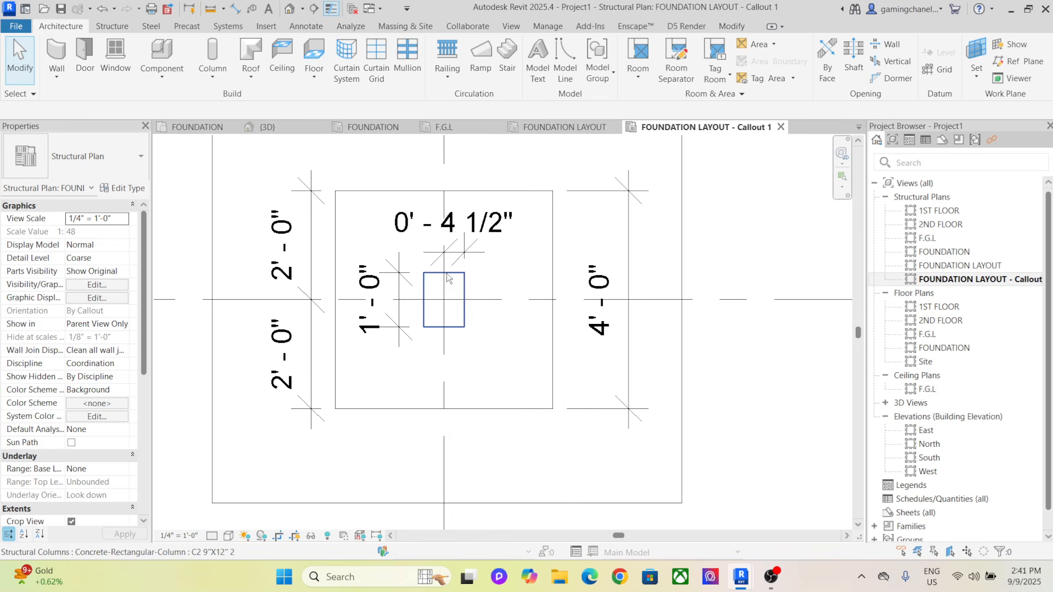
scroll(447, 320, "up", 2)
scroll(463, 357, "down", 4)
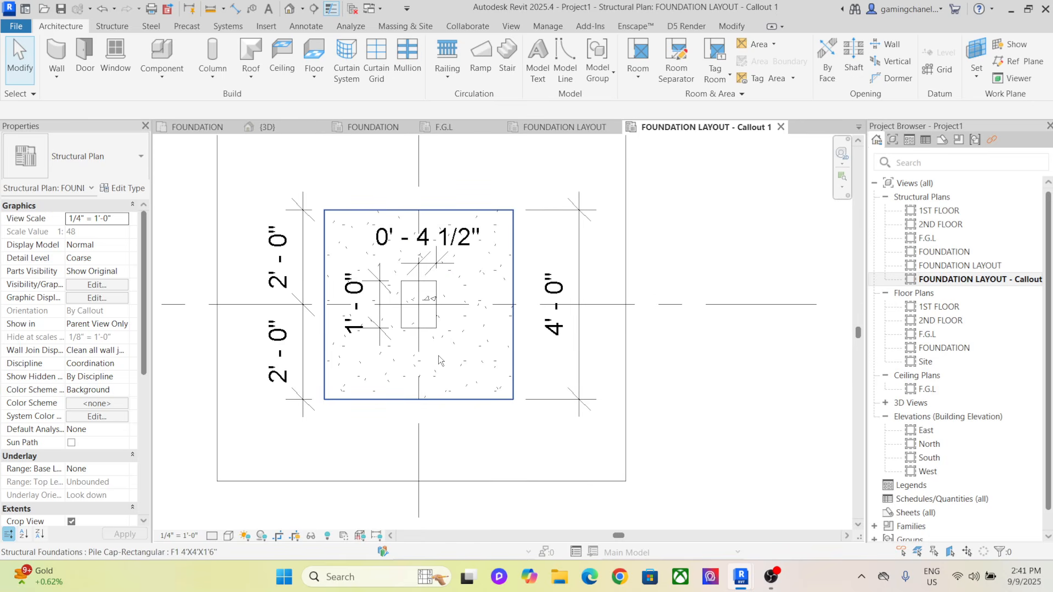
left_click(457, 343)
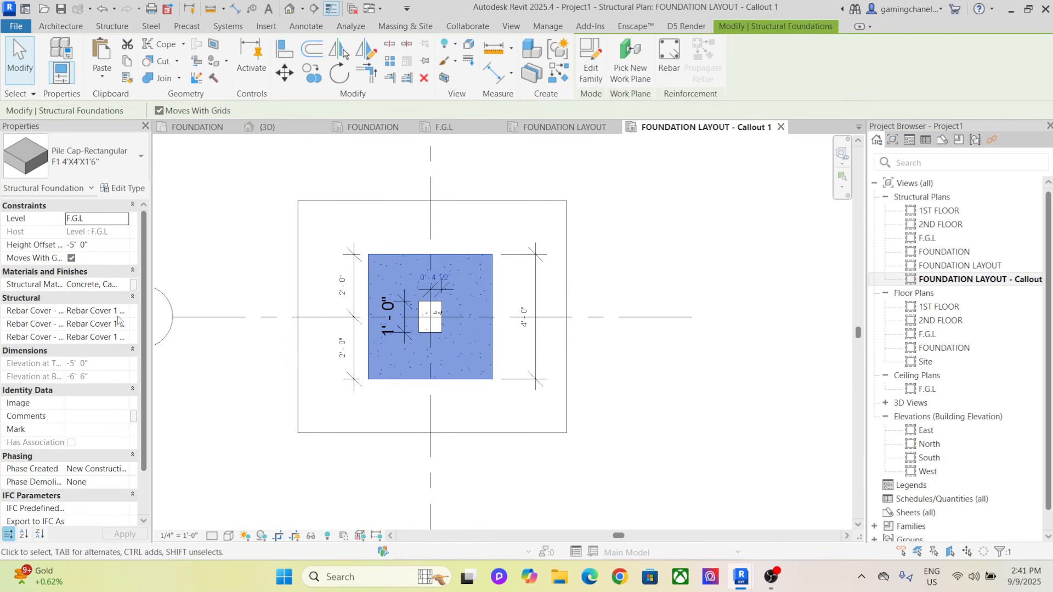
left_click(116, 285)
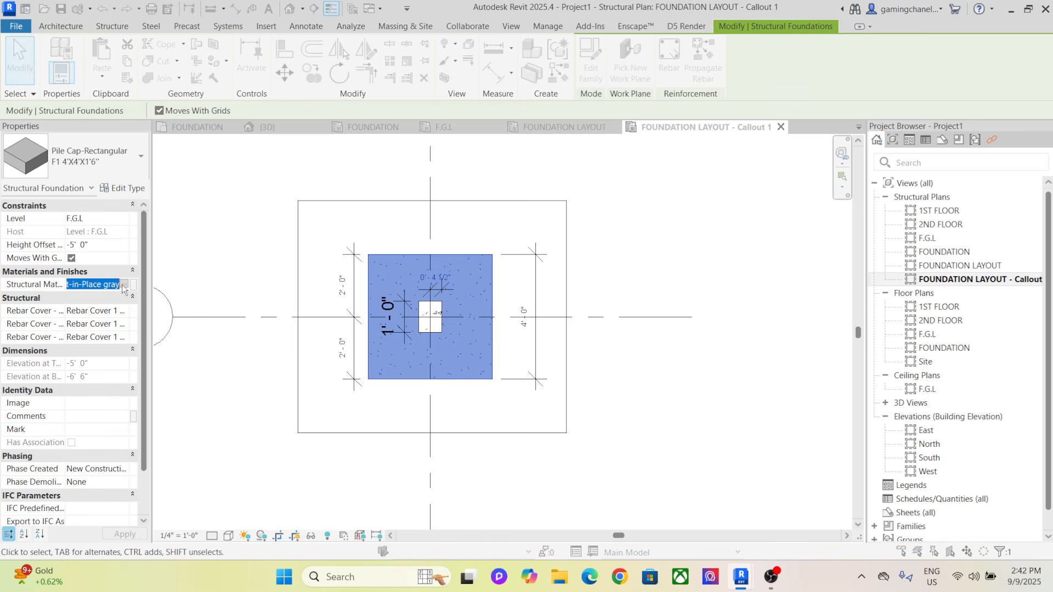
left_click(132, 285)
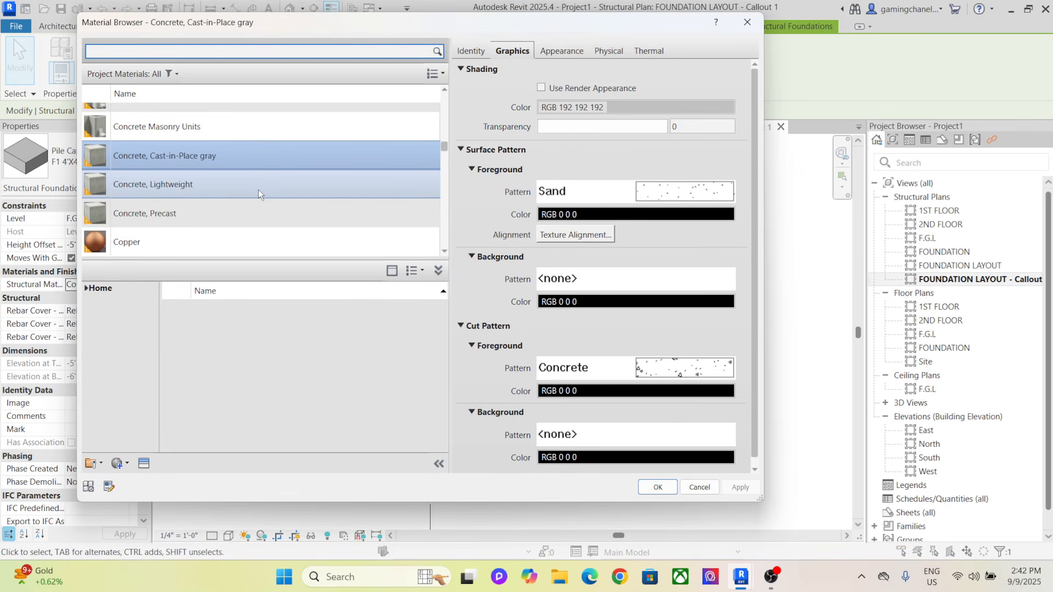
left_click(258, 190)
left_click(269, 161)
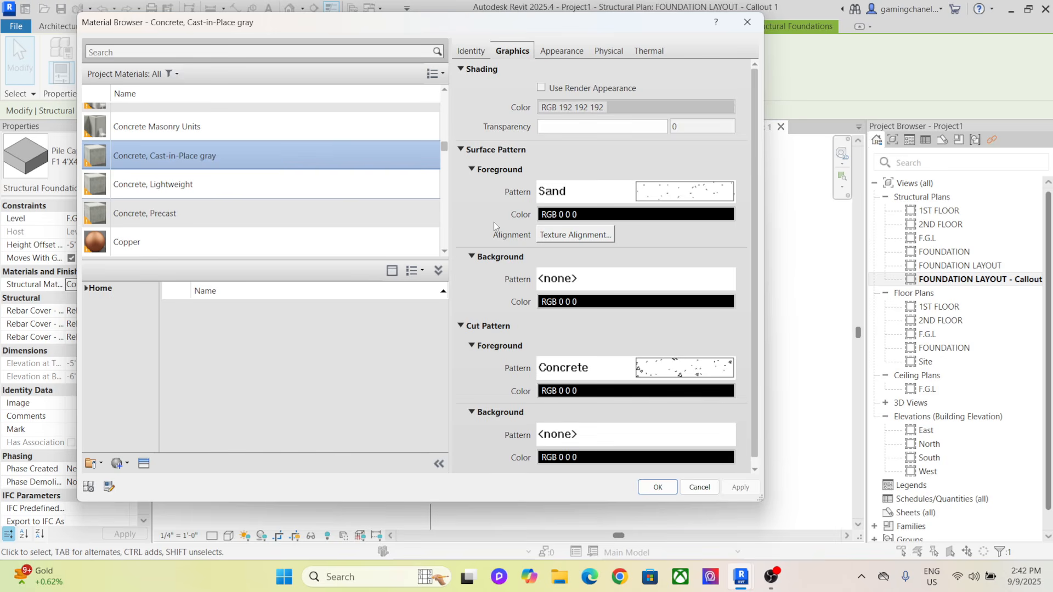
scroll(688, 370, "down", 1)
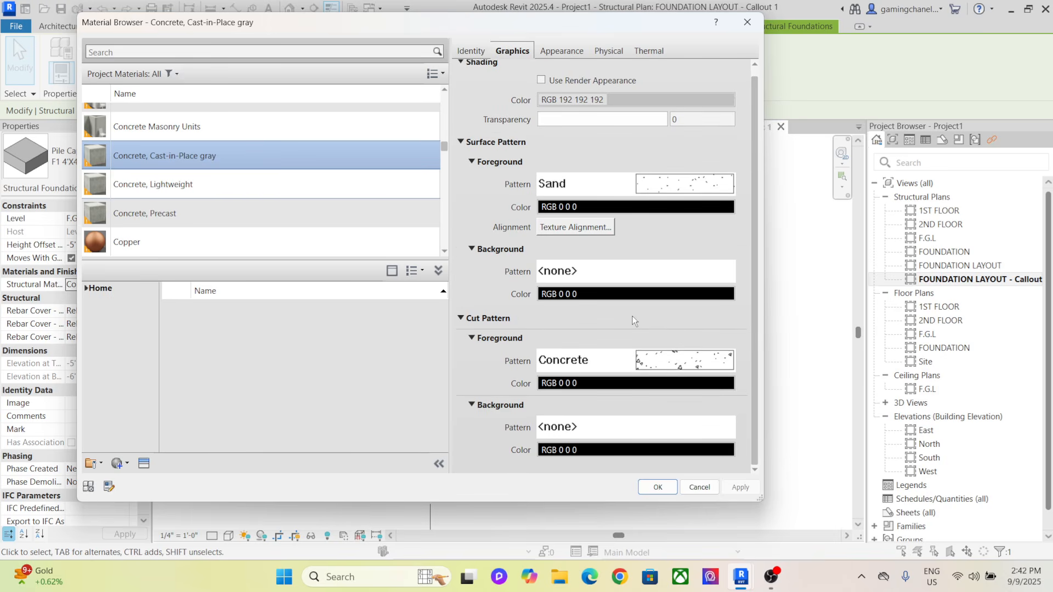
Filter the fill patterns by "co", apply Concrete as the material's foreground cut pattern and accept the material
left_click(654, 366)
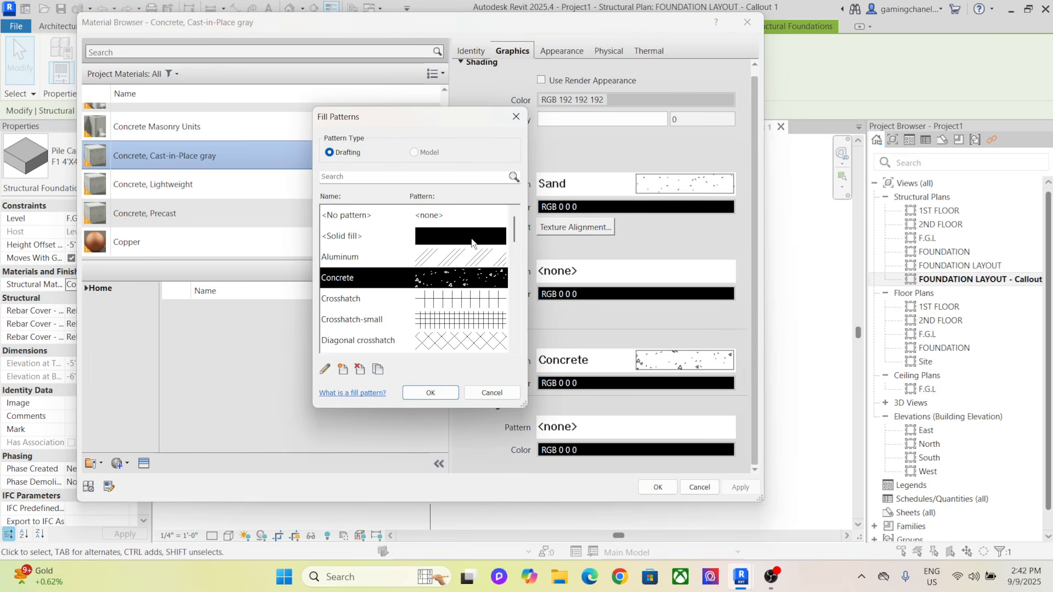
scroll(429, 238, "down", 2)
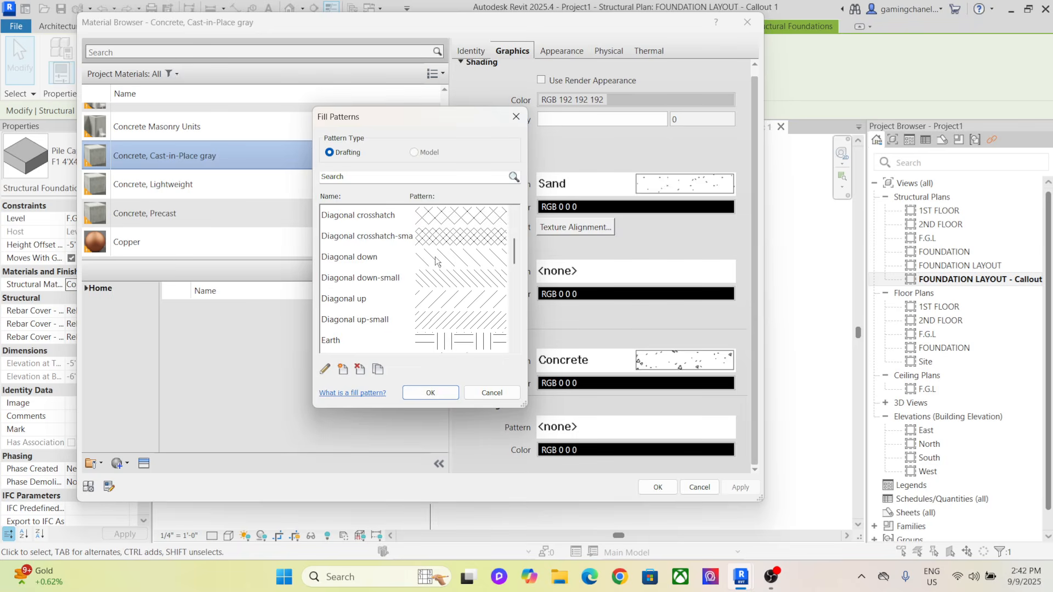
scroll(430, 239, "up", 2)
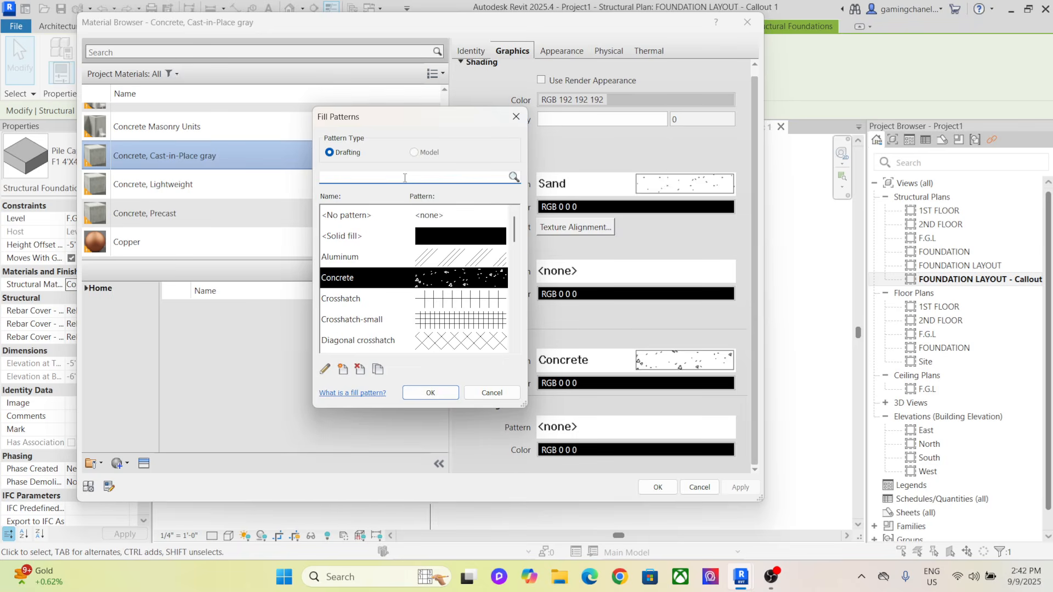
type("co")
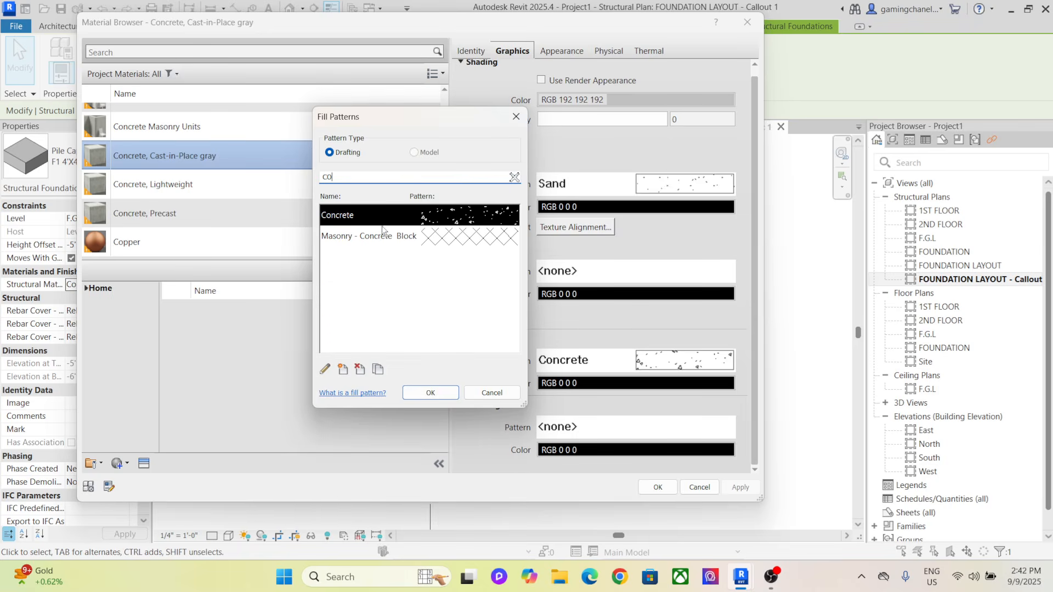
left_click(431, 393)
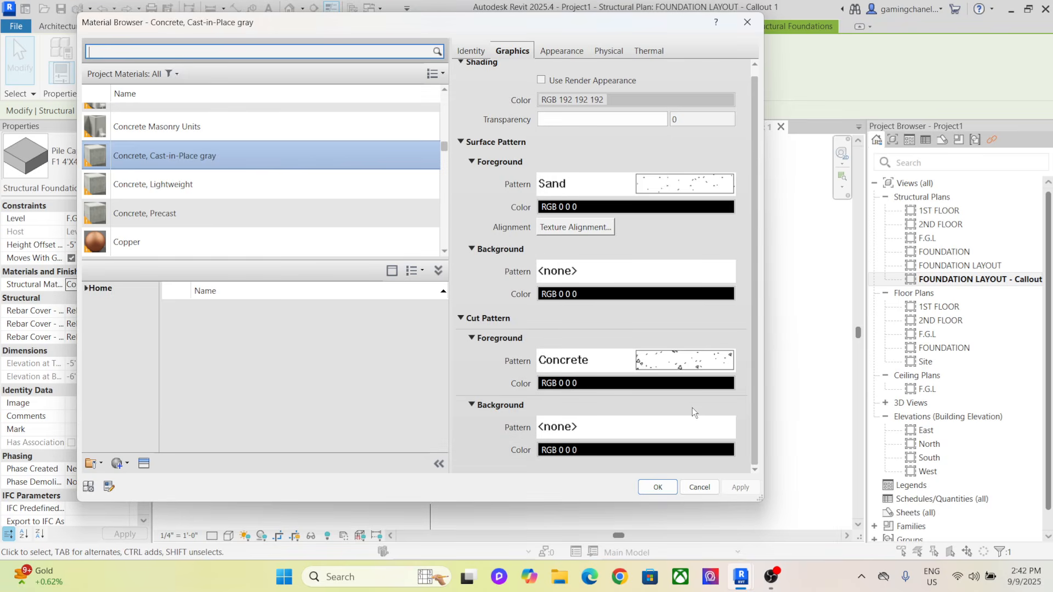
left_click(658, 487)
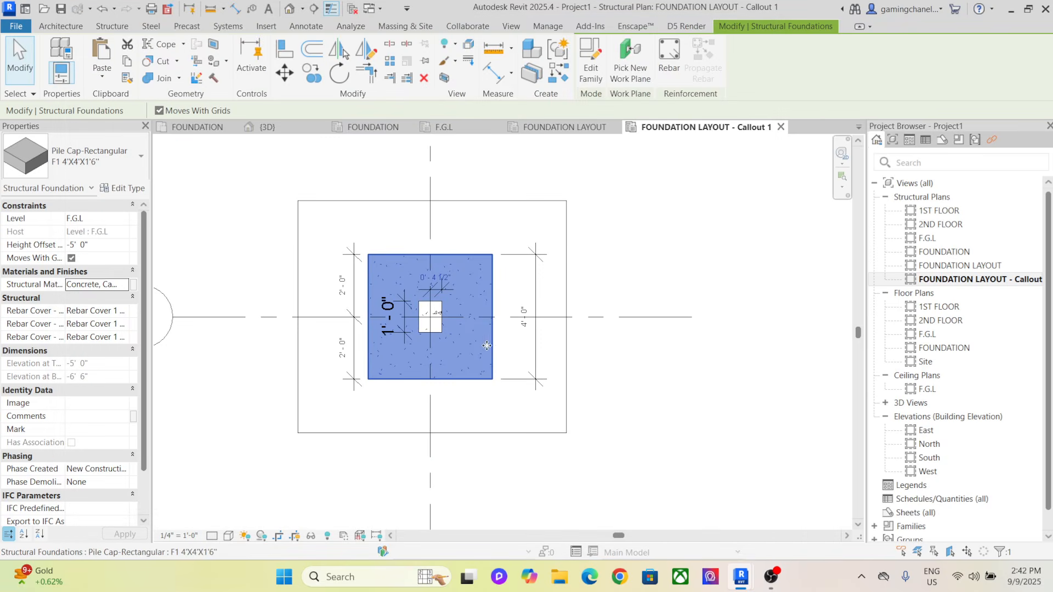
left_click(662, 268)
View the whole building in the 3D view and return to the FOUNDATION LAYOUT - Callout 1 view
scroll(482, 318, "down", 3)
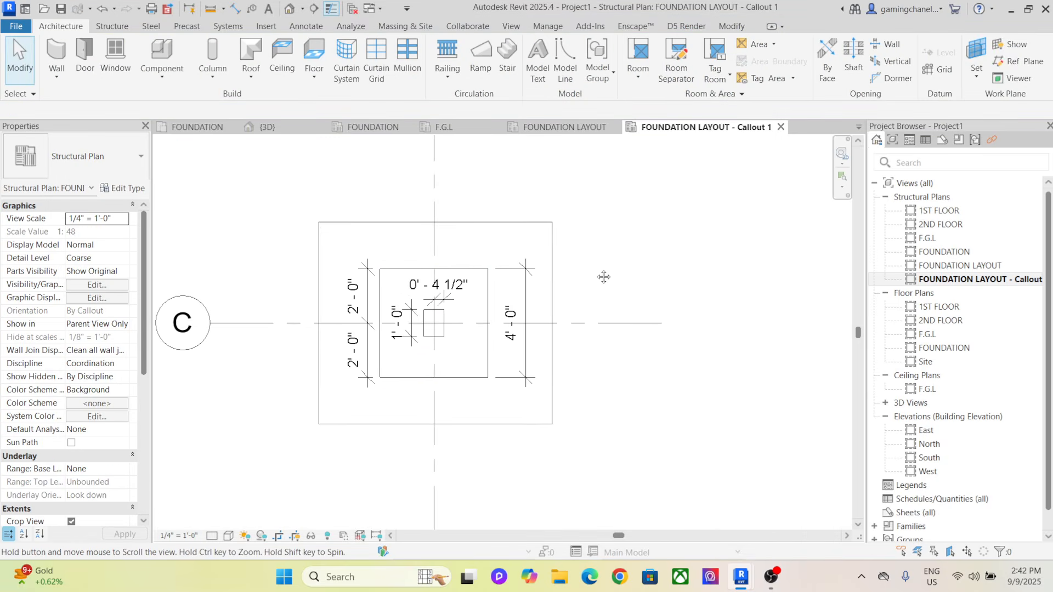
scroll(452, 405, "up", 2)
scroll(625, 279, "down", 3)
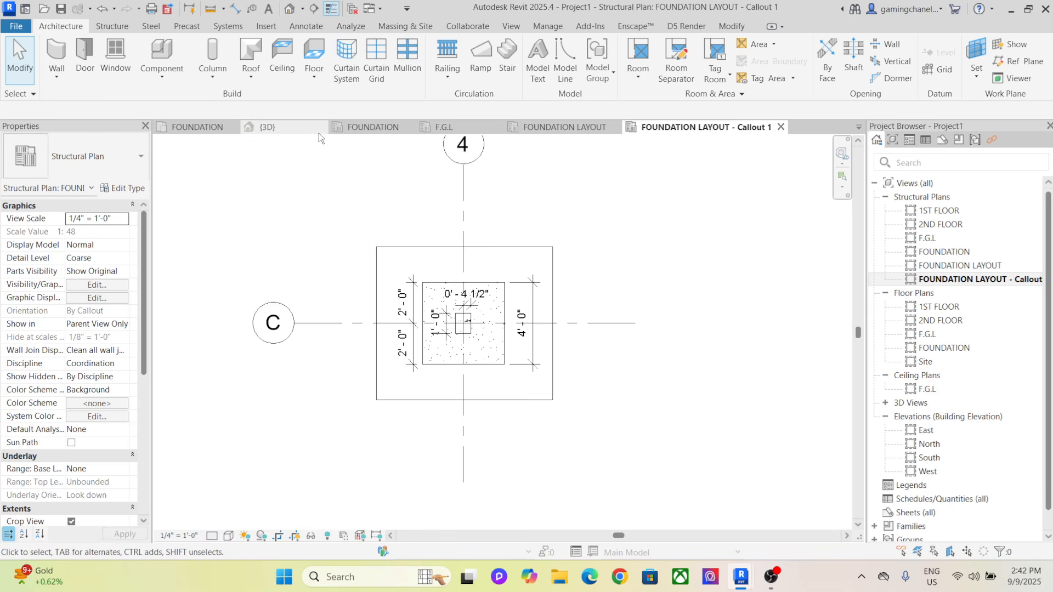
left_click(295, 127)
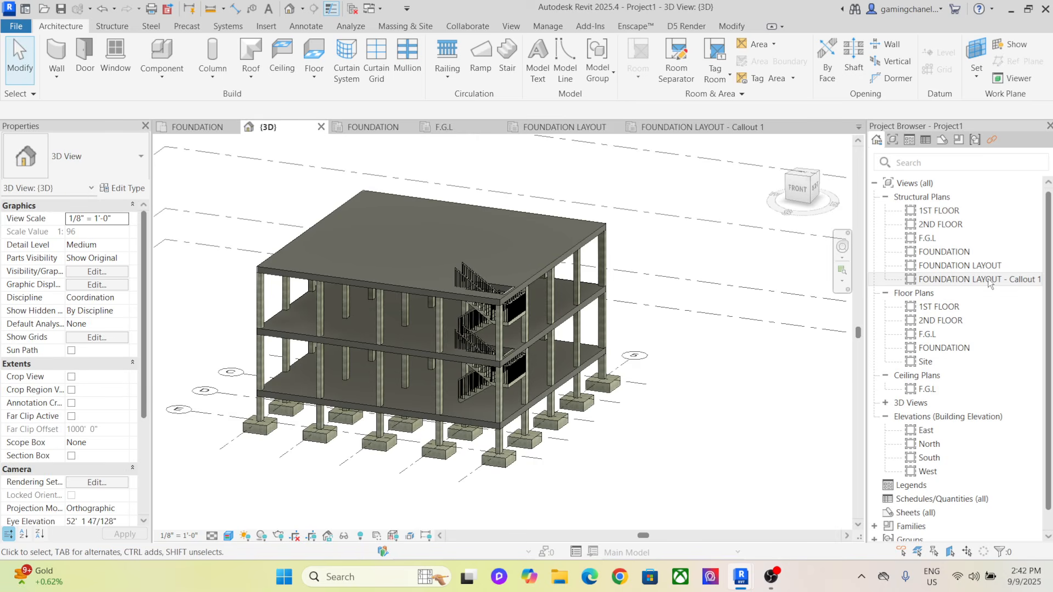
left_click(988, 279)
double_click(988, 279)
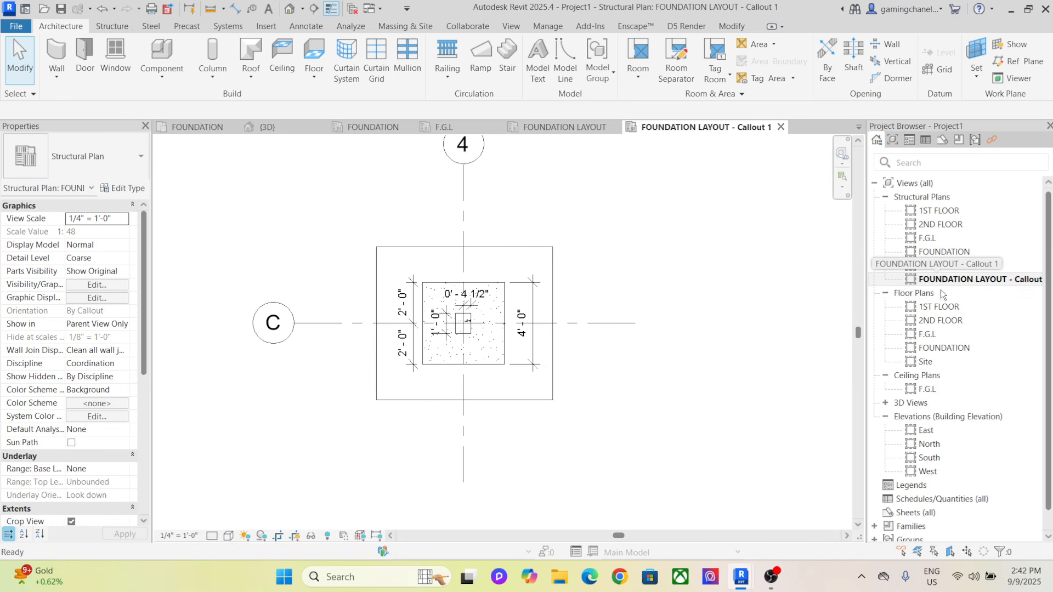
scroll(514, 294, "up", 2)
scroll(578, 337, "down", 3)
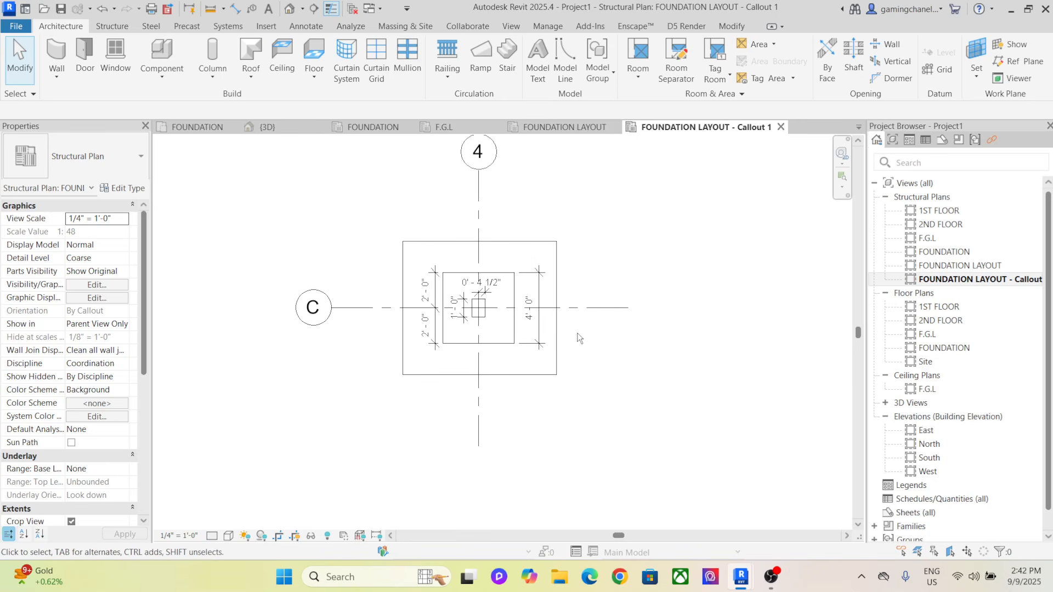
Add a text note with a two-segment leader pointing at the column in the callout, reading C1 9"X12"
scroll(548, 329, "up", 2)
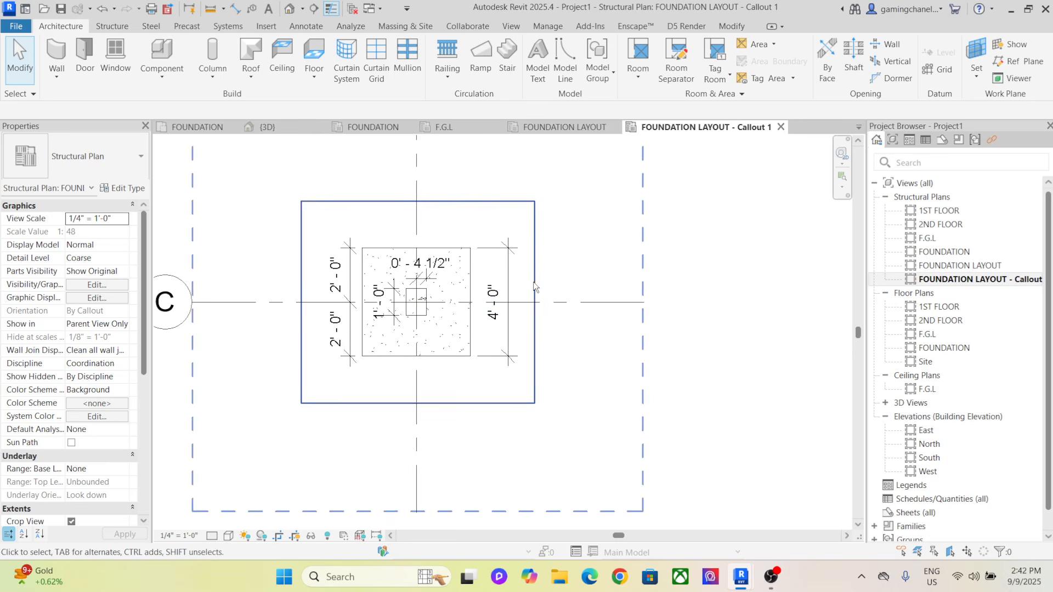
left_click(319, 30)
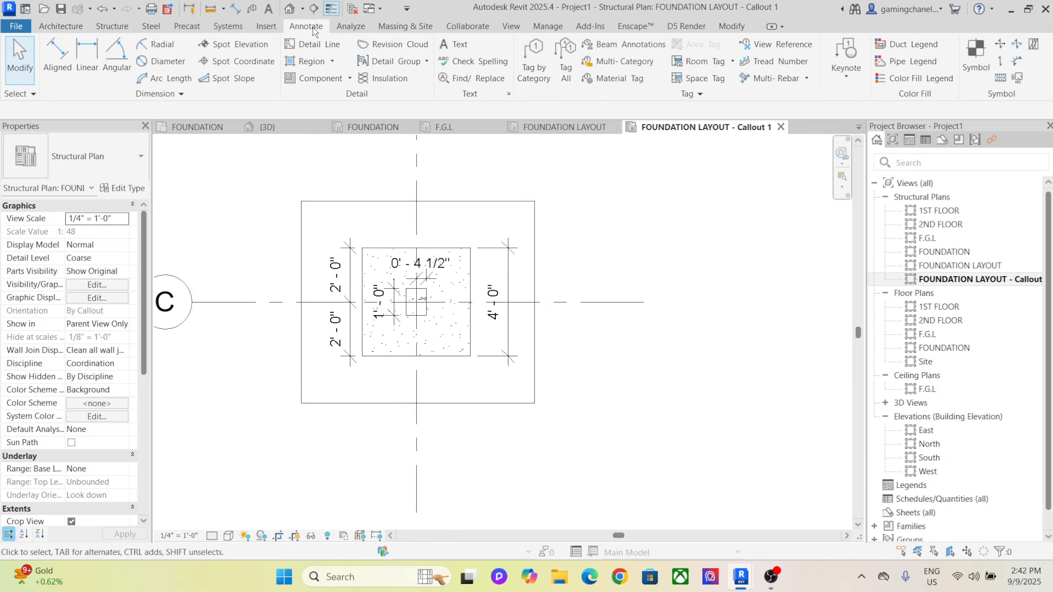
left_click(457, 45)
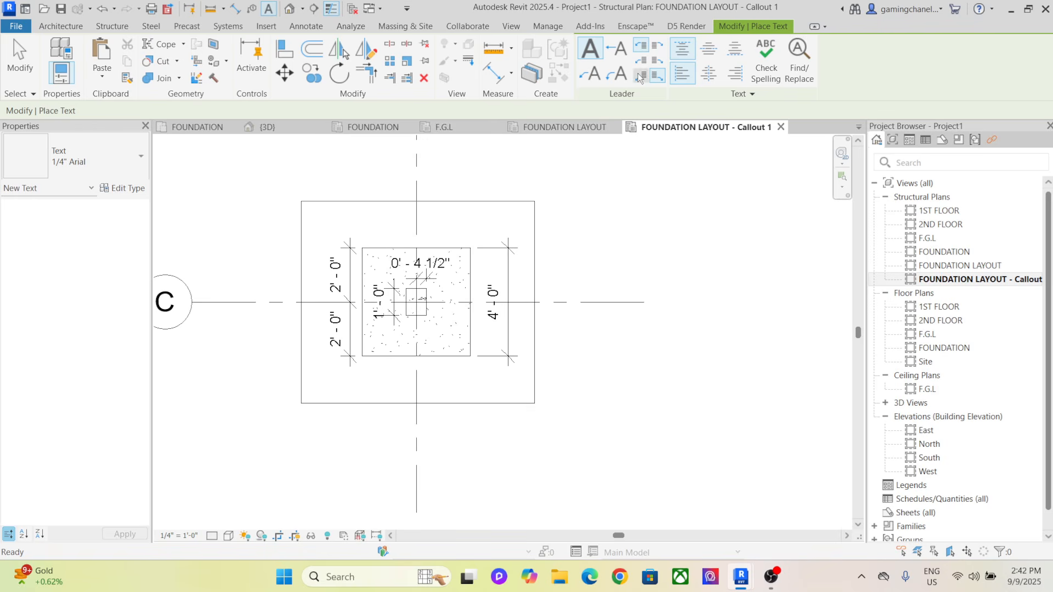
left_click(592, 80)
scroll(423, 299, "up", 2)
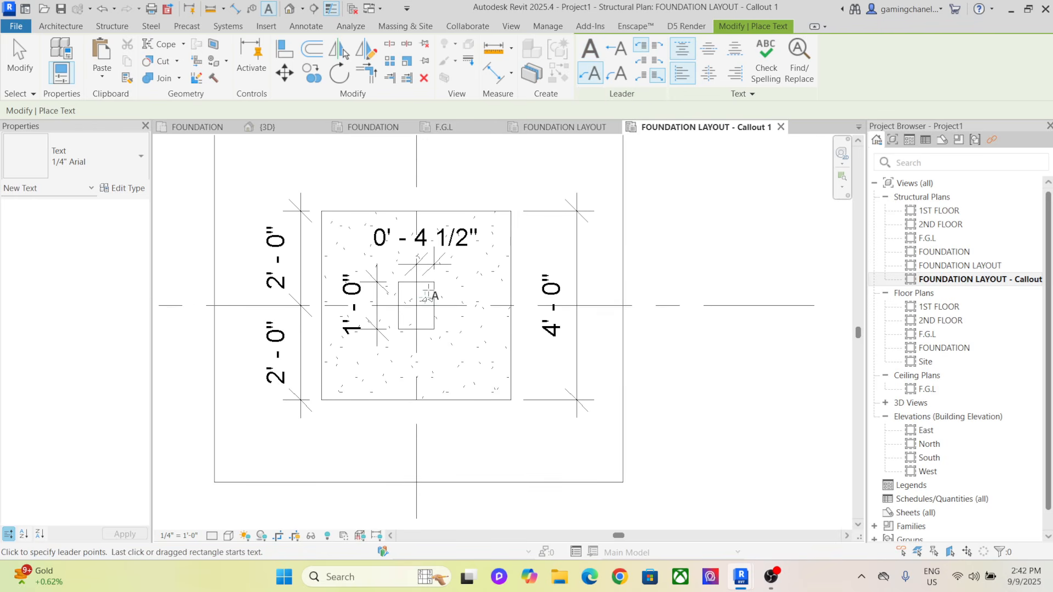
left_click(427, 296)
scroll(438, 274, "down", 2)
scroll(521, 220, "up", 1)
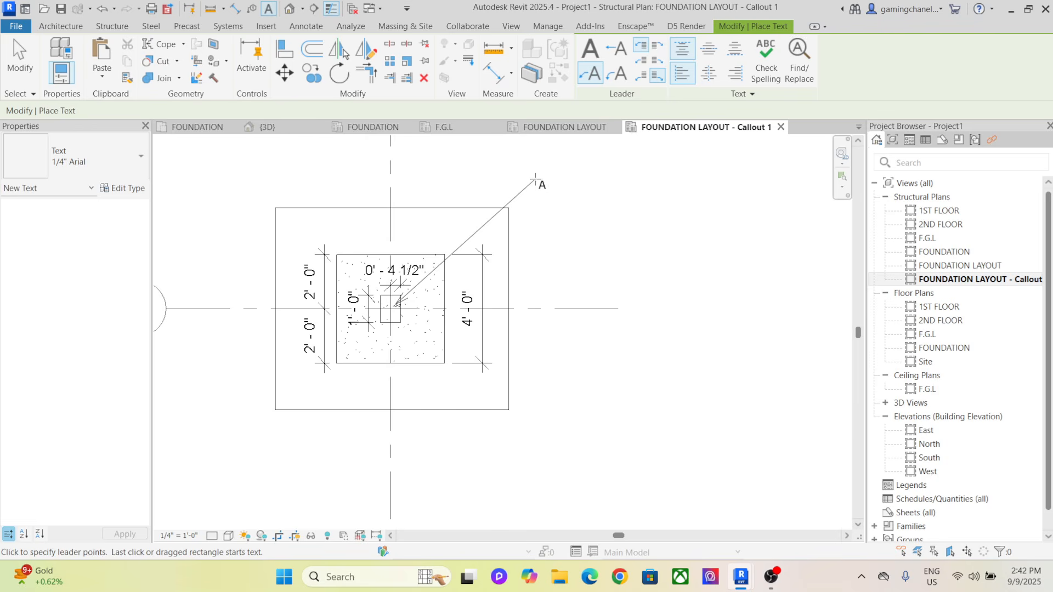
left_click(569, 177)
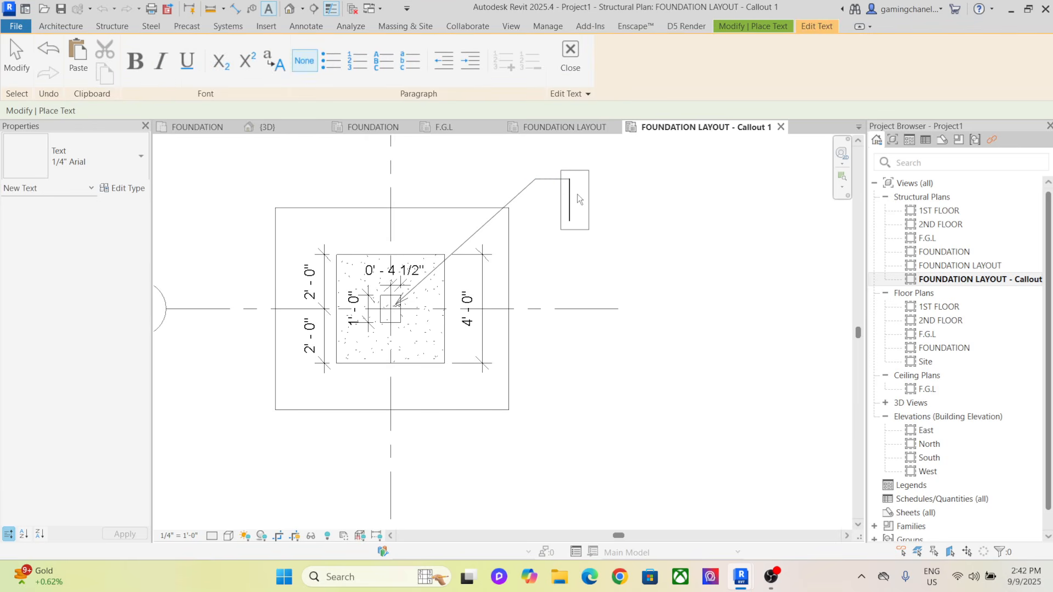
type("C1 9\"X12")
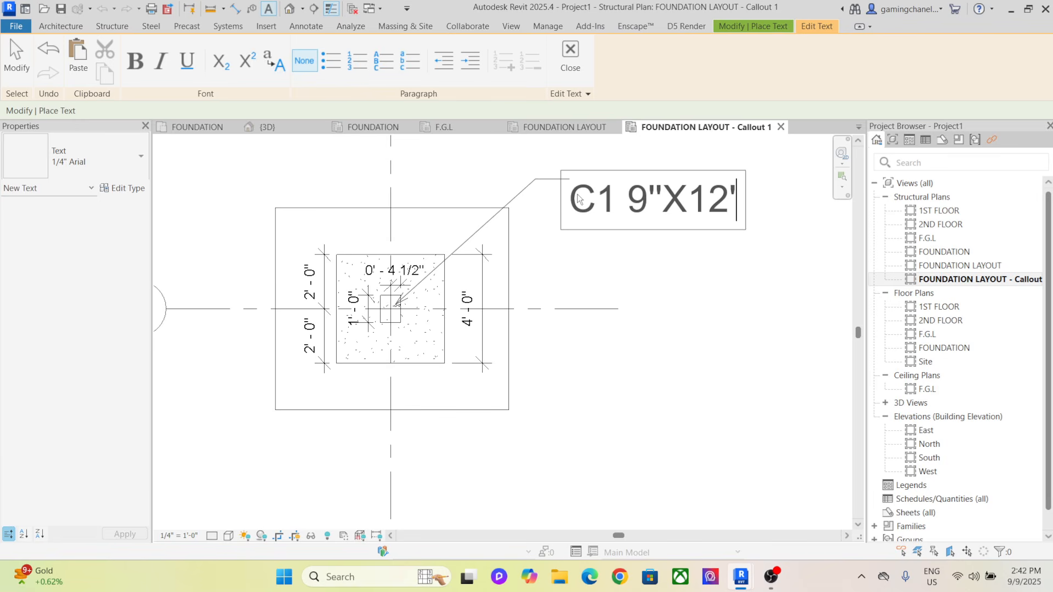
left_click(702, 288)
right_click(648, 225)
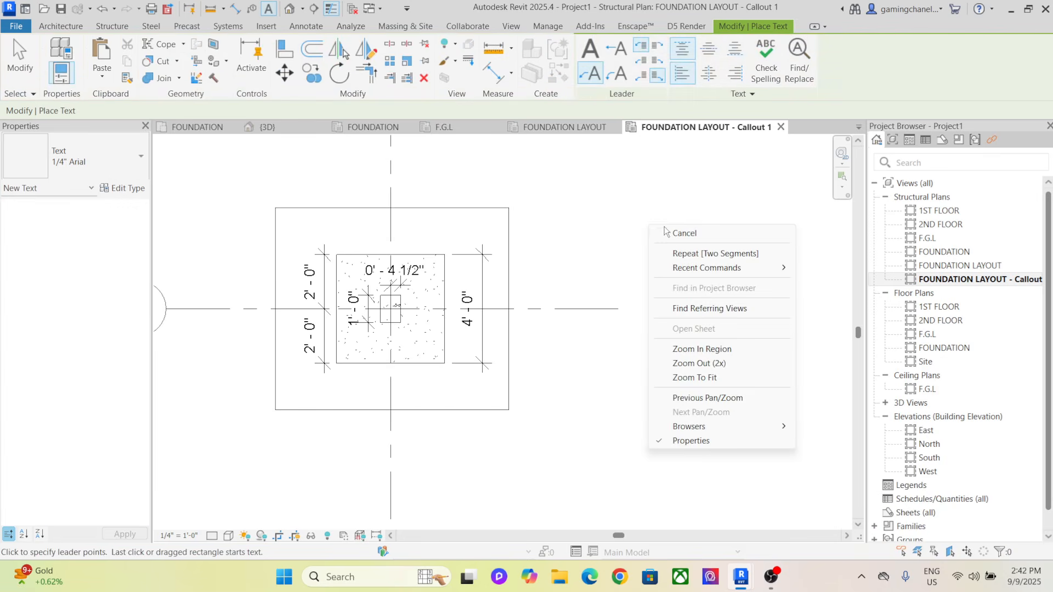
left_click(666, 230)
right_click(663, 222)
left_click(682, 230)
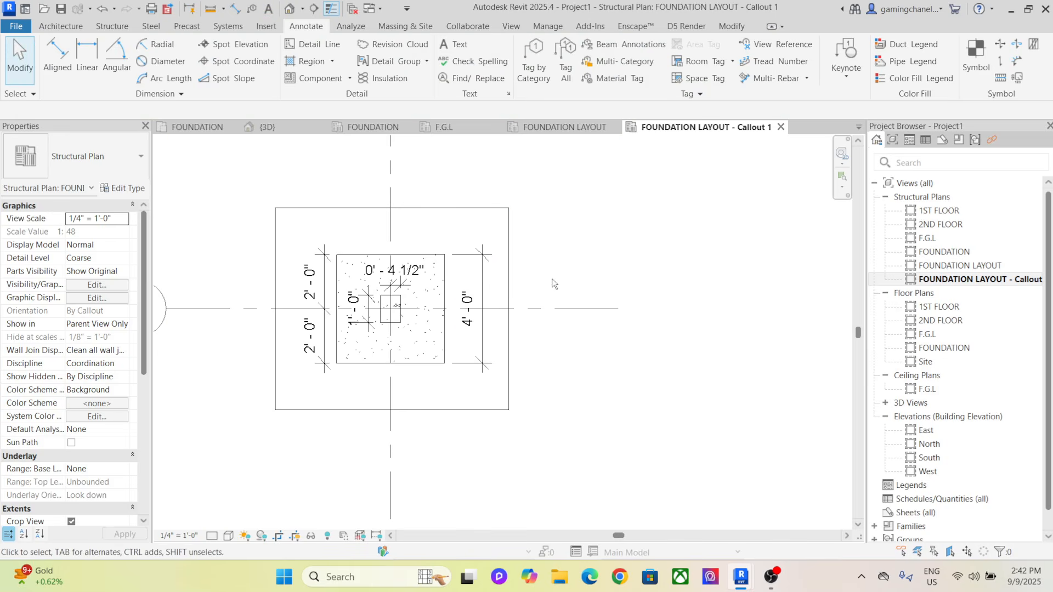
Review the footings, their concrete pattern and the labels in the FOUNDATION LAYOUT structural plan
double_click(954, 265)
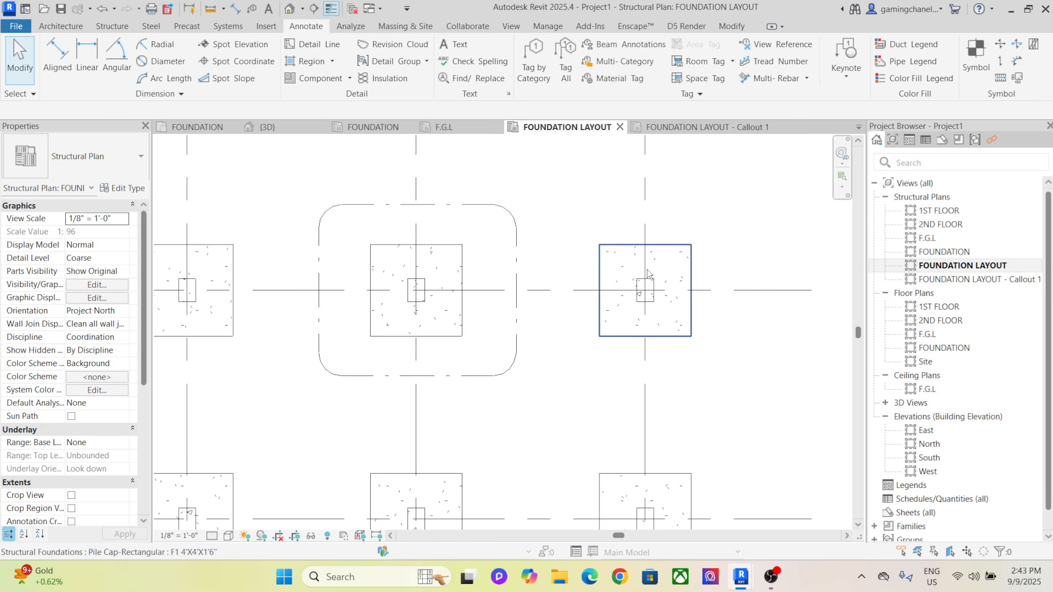
middle_click_drag(735, 295, 613, 373)
scroll(622, 295, "down", 5)
scroll(609, 362, "down", 1)
scroll(554, 277, "down", 2)
scroll(412, 276, "up", 4)
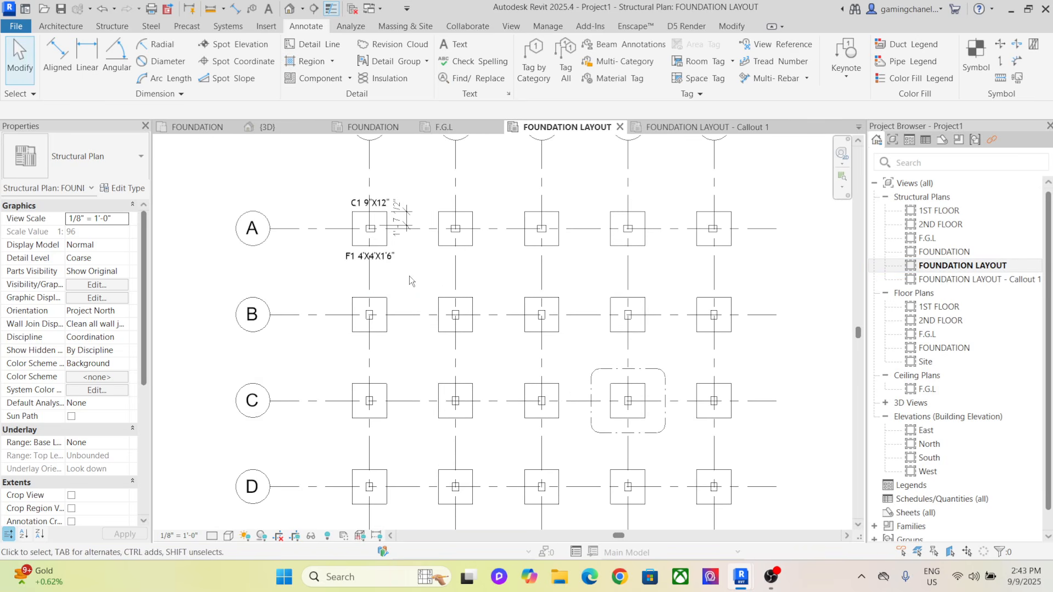
middle_click_drag(473, 252, 392, 249)
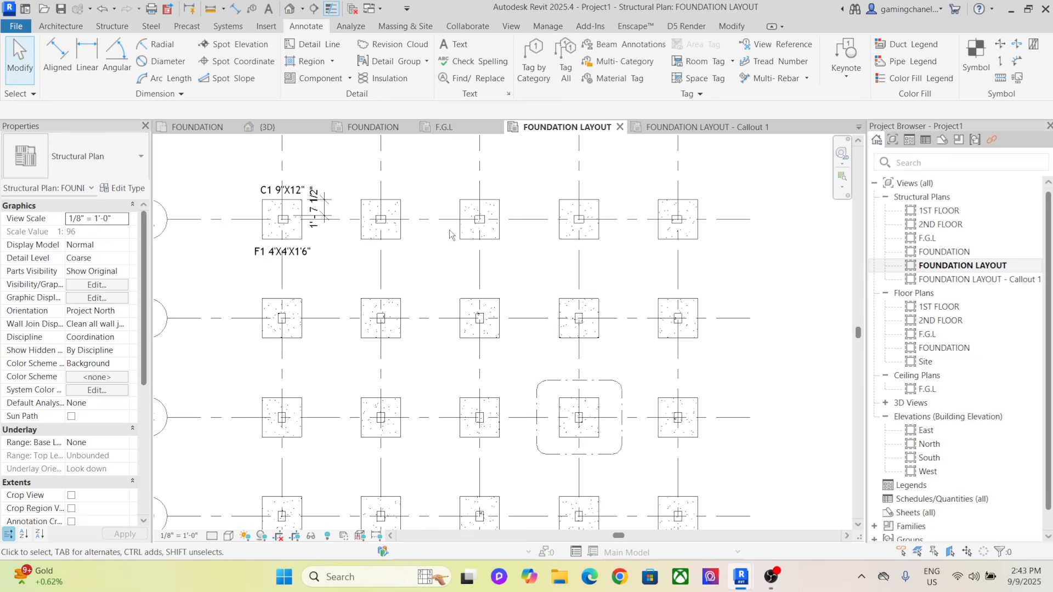
middle_click_drag(450, 230, 428, 238)
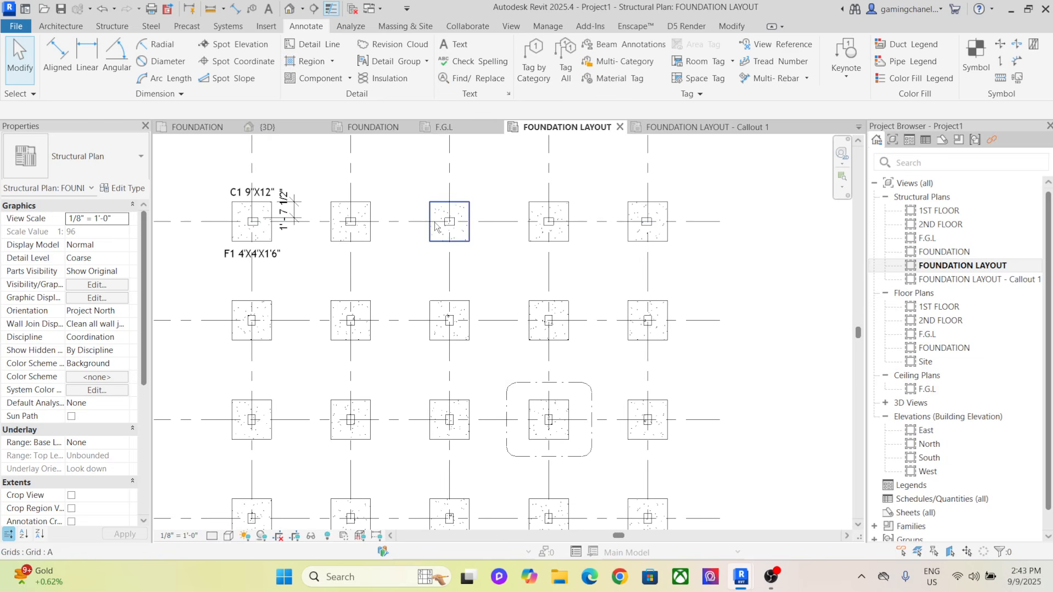
Look through the FOUNDATION, FOUNDATION LAYOUT and 2ND FLOOR structural plans
double_click(968, 256)
scroll(969, 268, "down", 1)
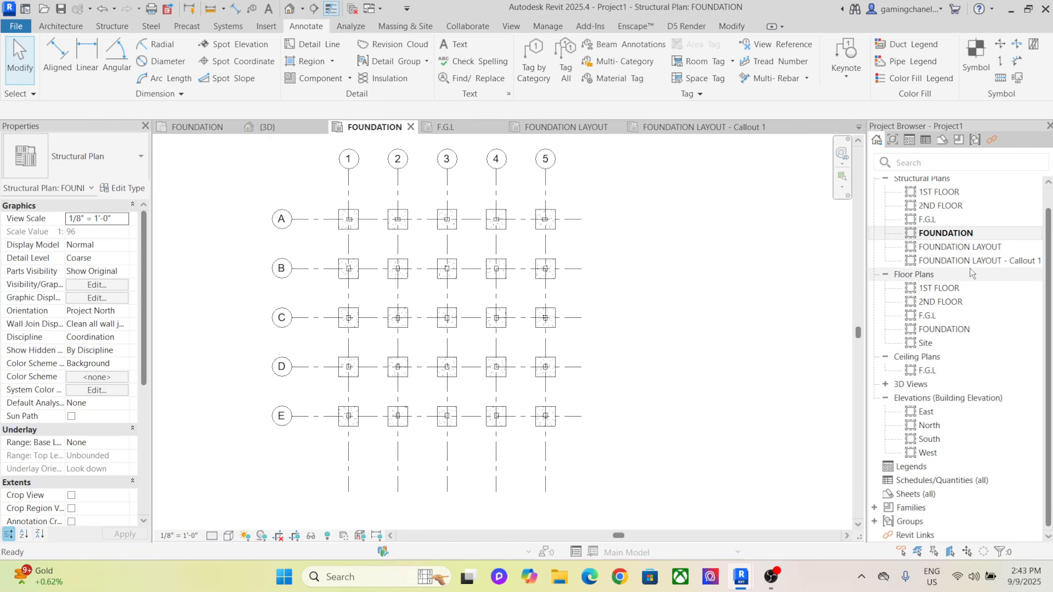
double_click(976, 247)
double_click(940, 208)
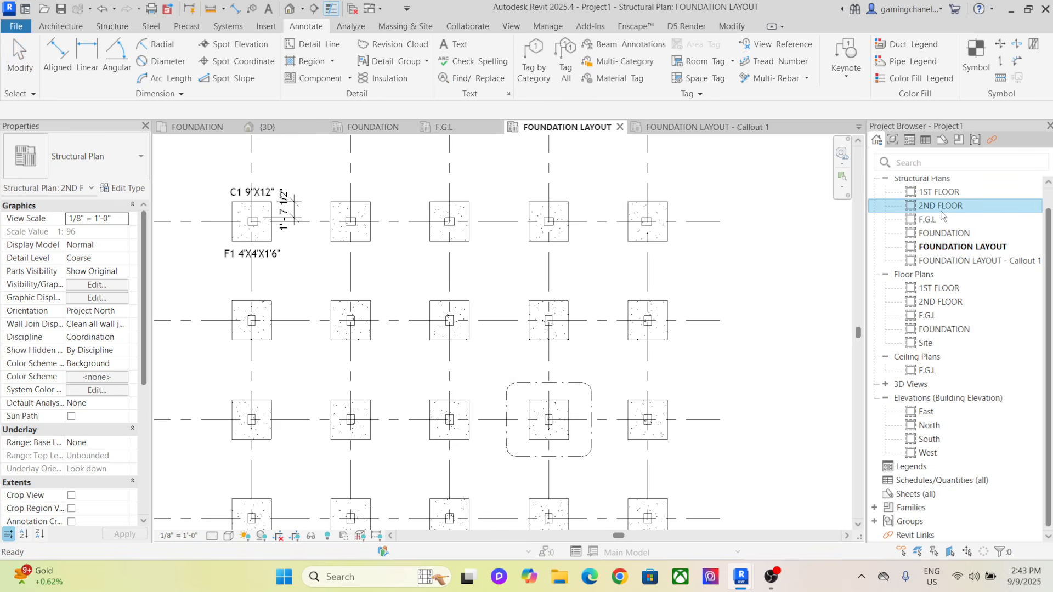
Examine the F.G.L structural plan and the whole building in the 3D view
double_click(927, 220)
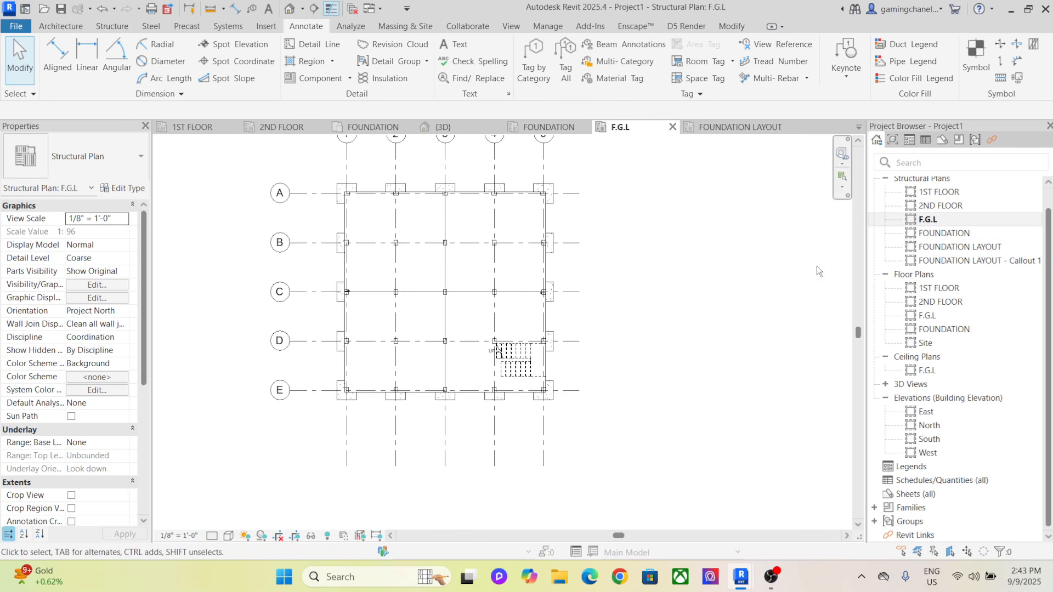
middle_click_drag(756, 282, 710, 284)
scroll(572, 270, "down", 1)
scroll(476, 264, "up", 1)
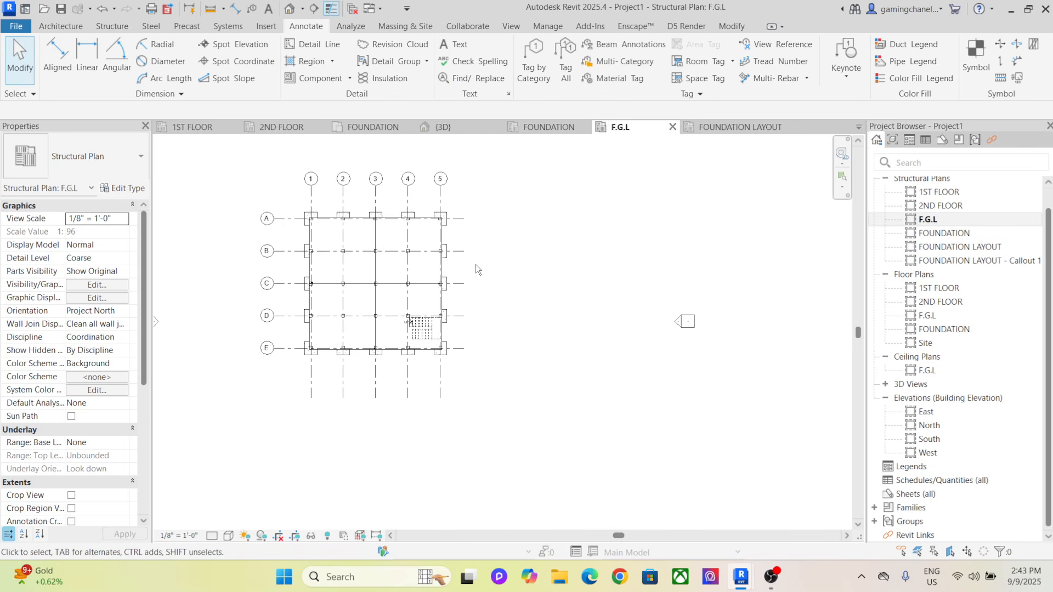
scroll(418, 291, "up", 1)
scroll(418, 291, "down", 2)
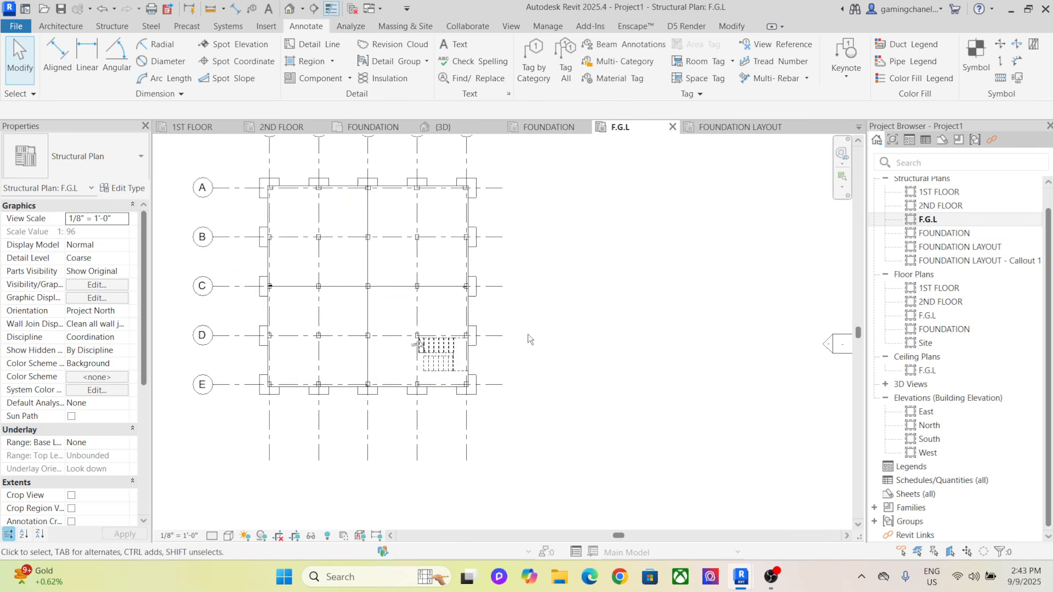
left_click(450, 130)
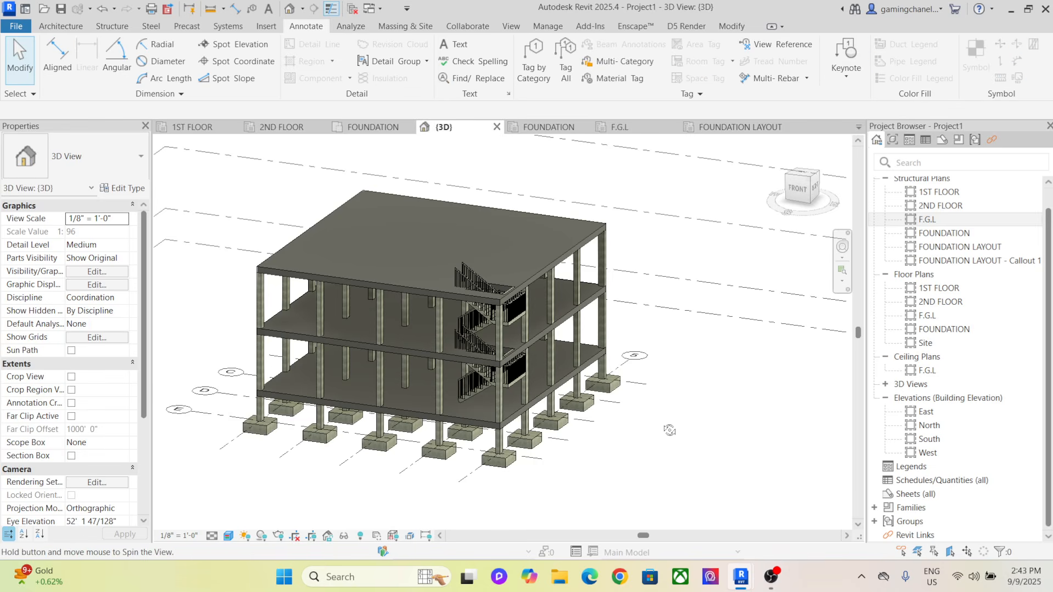
middle_click_drag(657, 452, 687, 454, "shift")
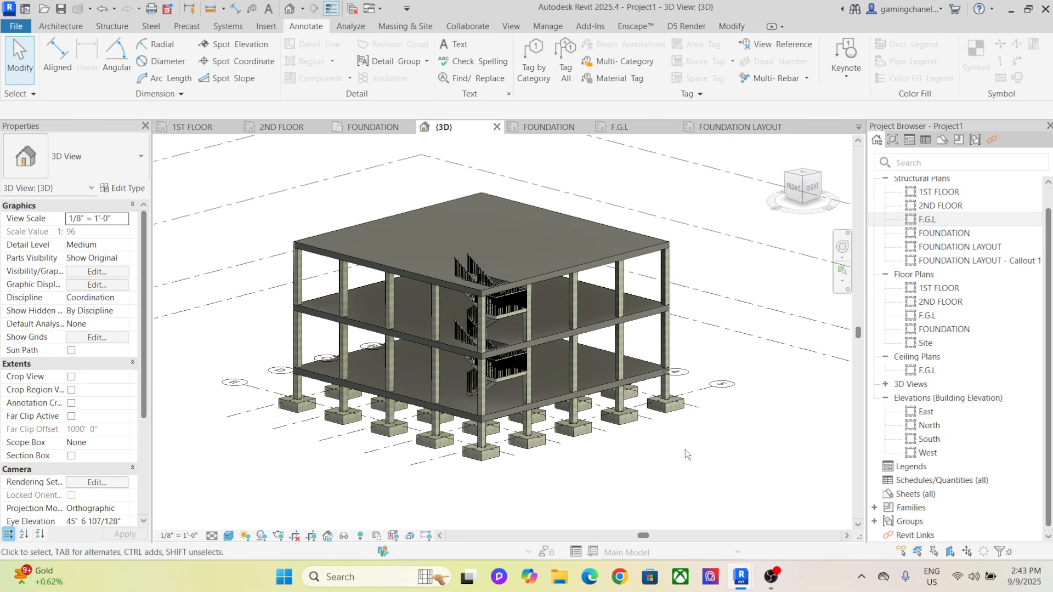